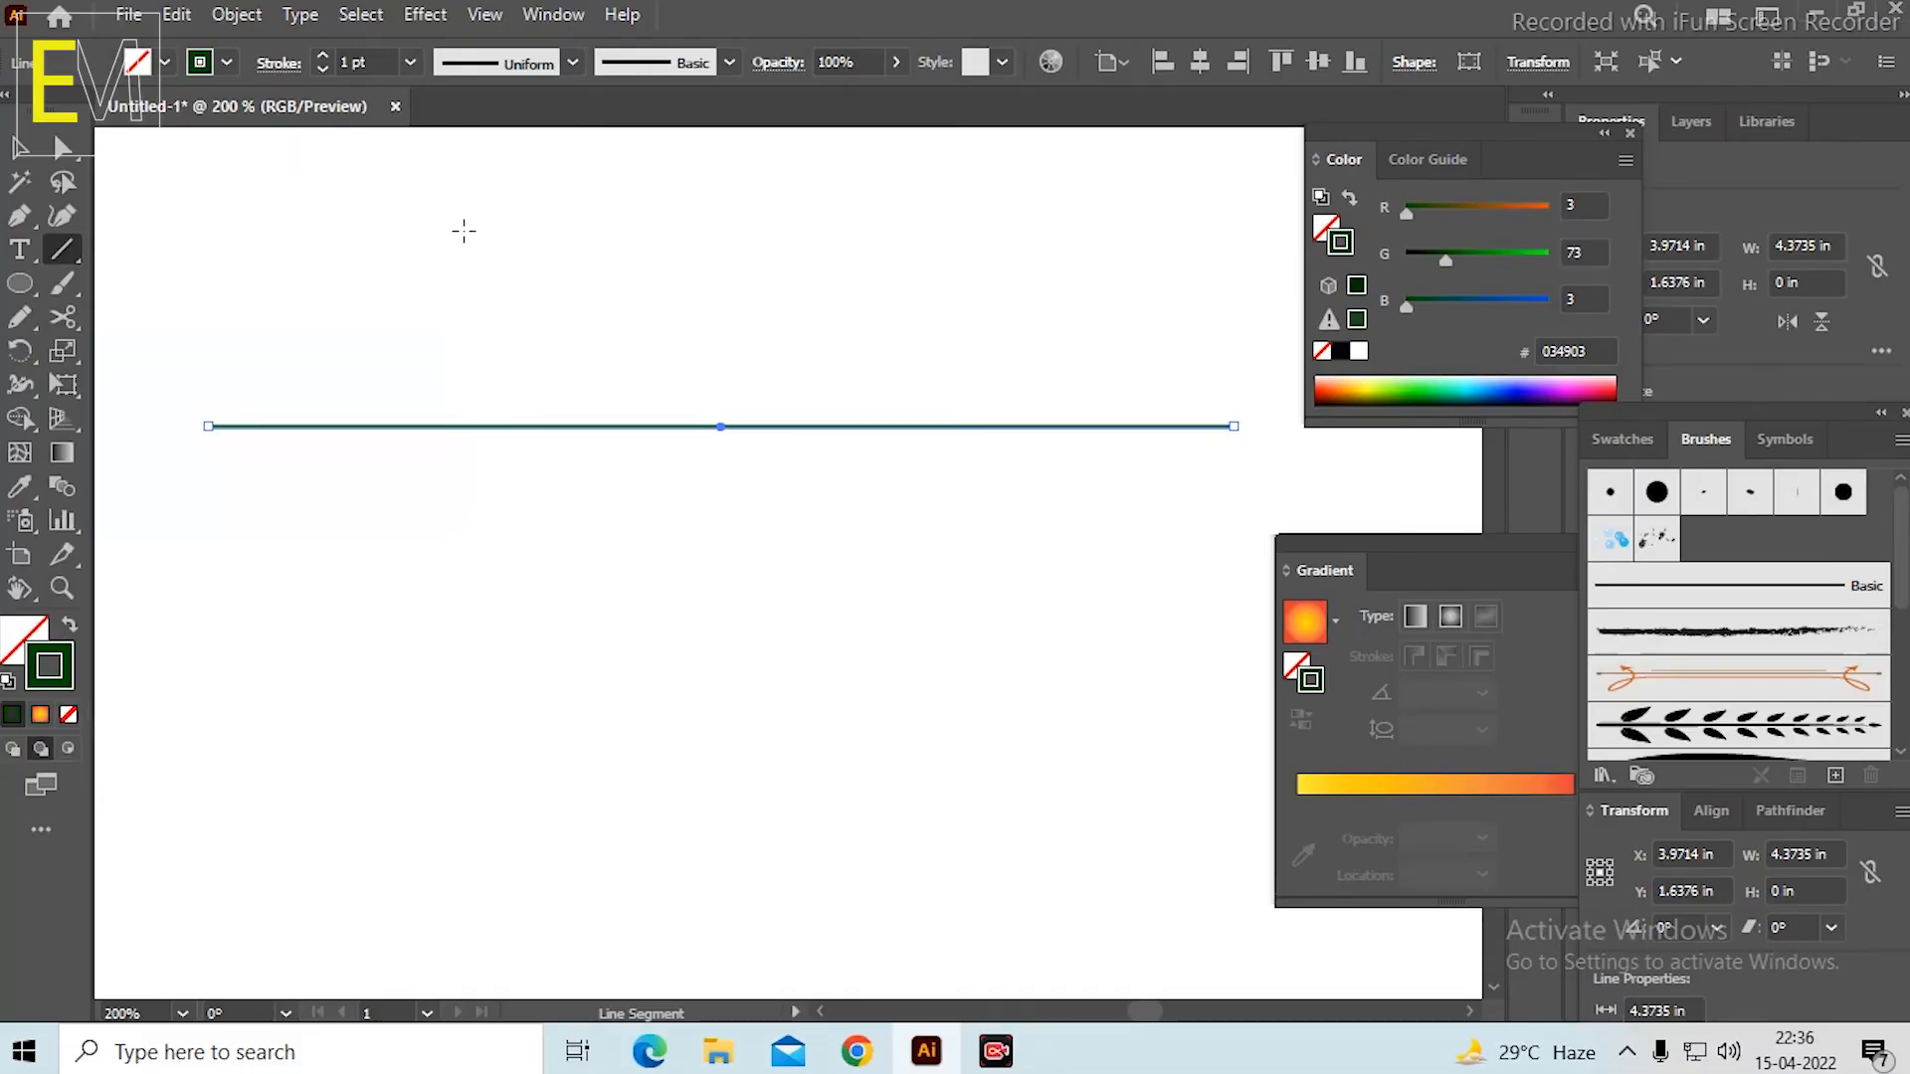
Set the selected horizontal line's stroke color to hex 020202.
scroll(661, 354, down, 1)
scroll(703, 325, up, 1)
scroll(706, 322, down, 1)
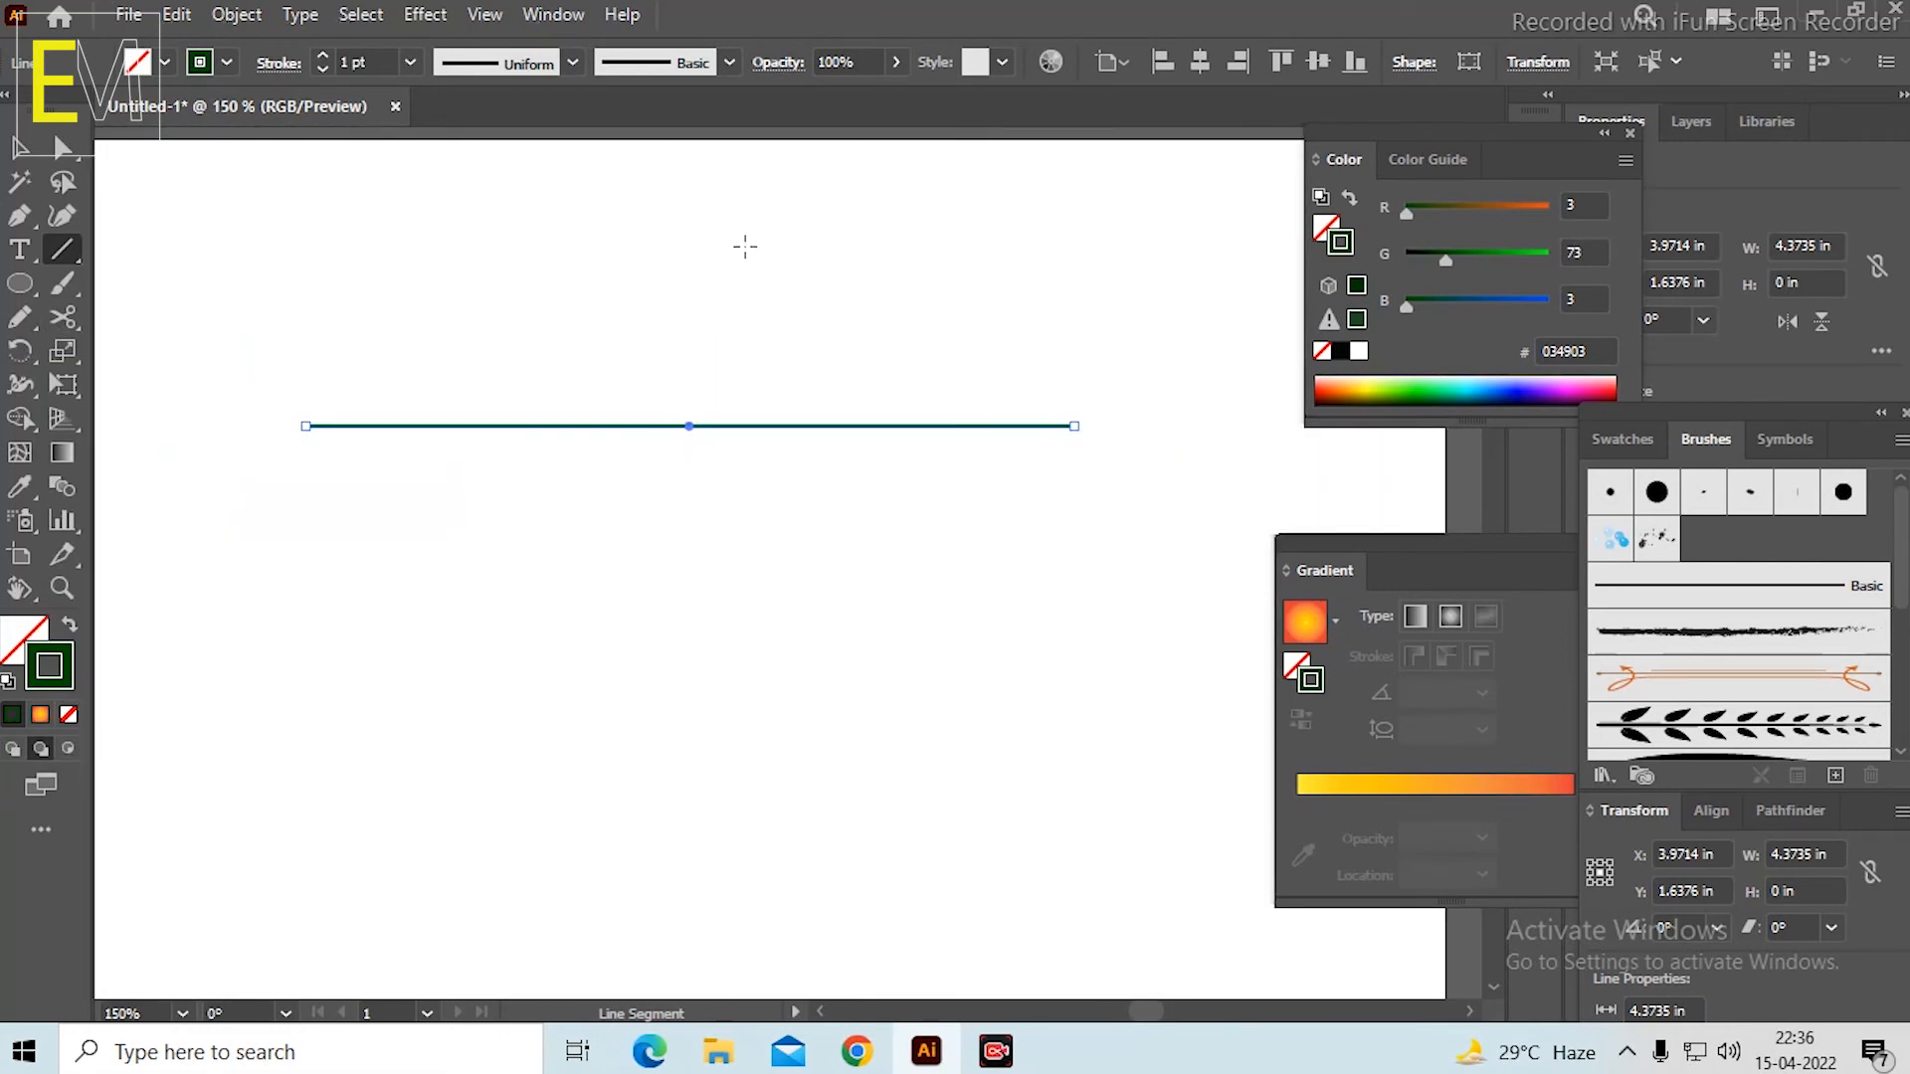
scroll(736, 269, up, 1)
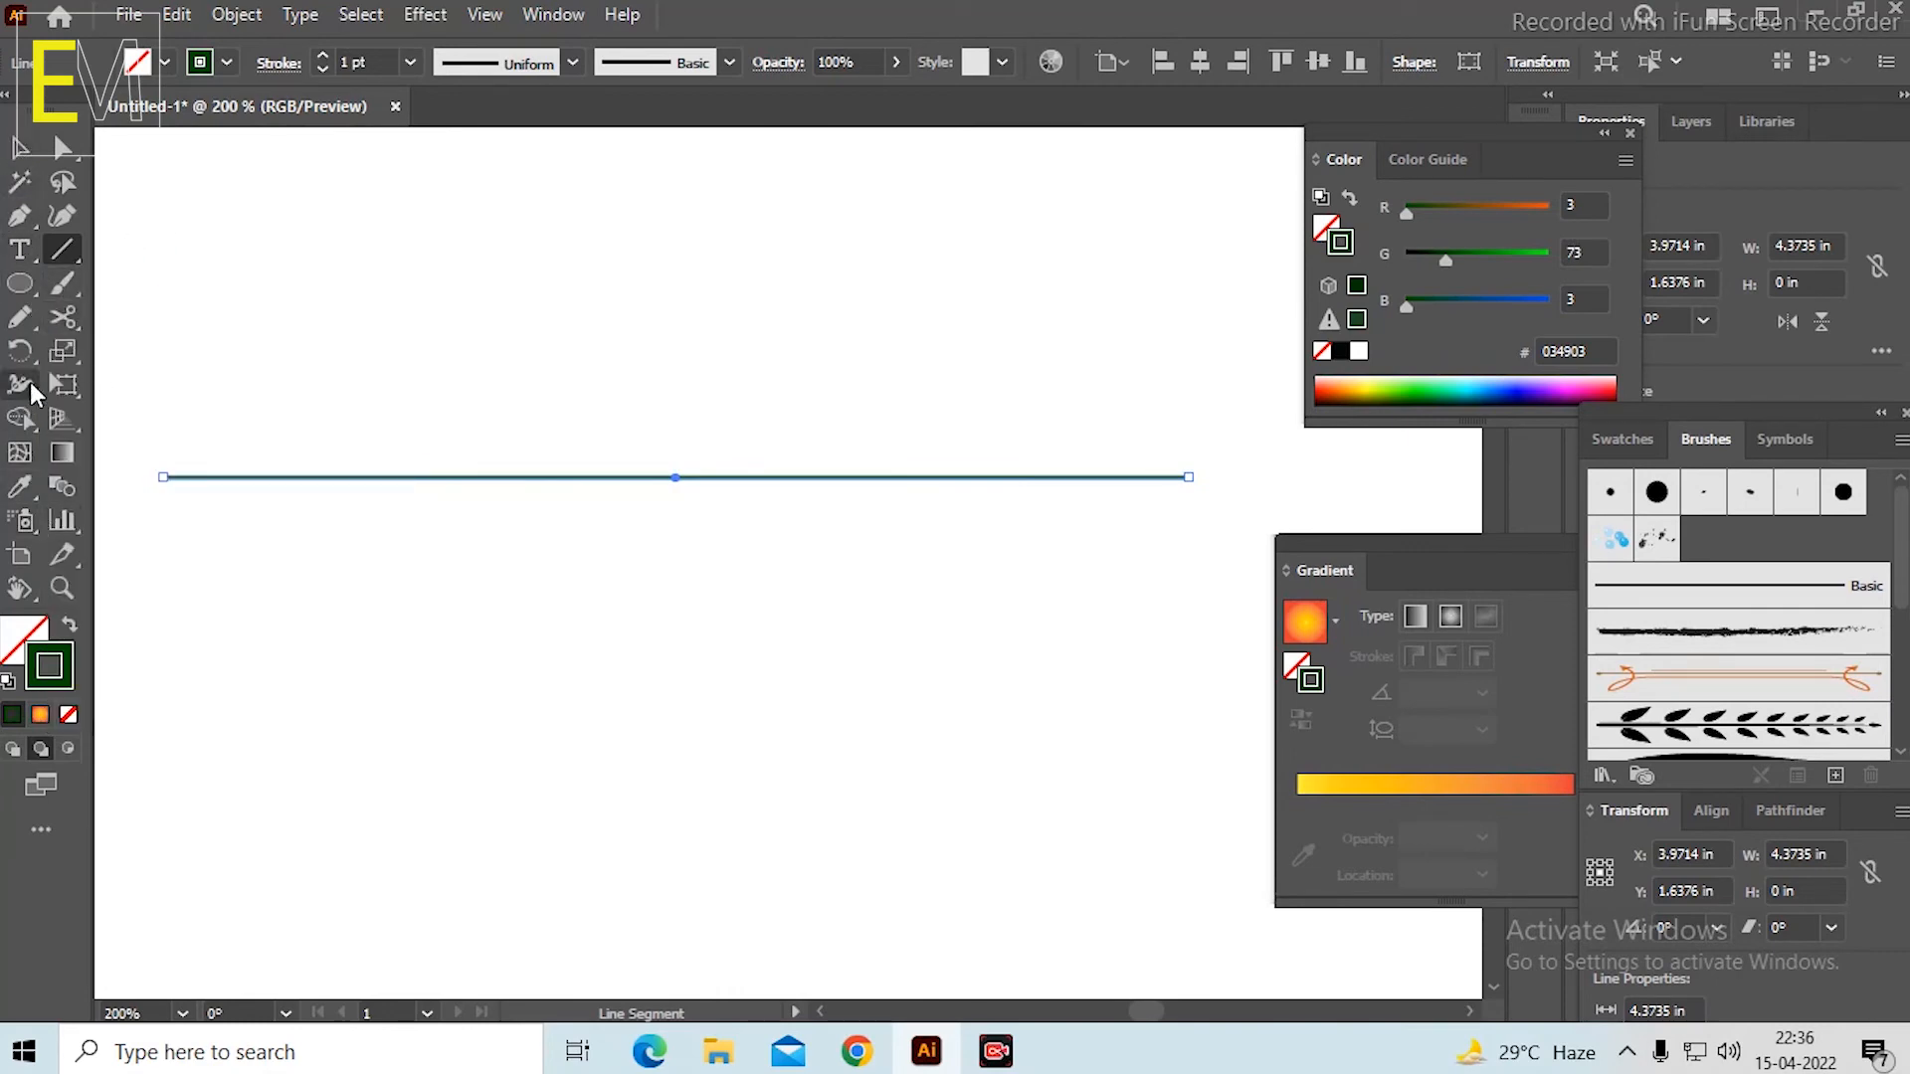
double_click(59, 679)
text(020202)
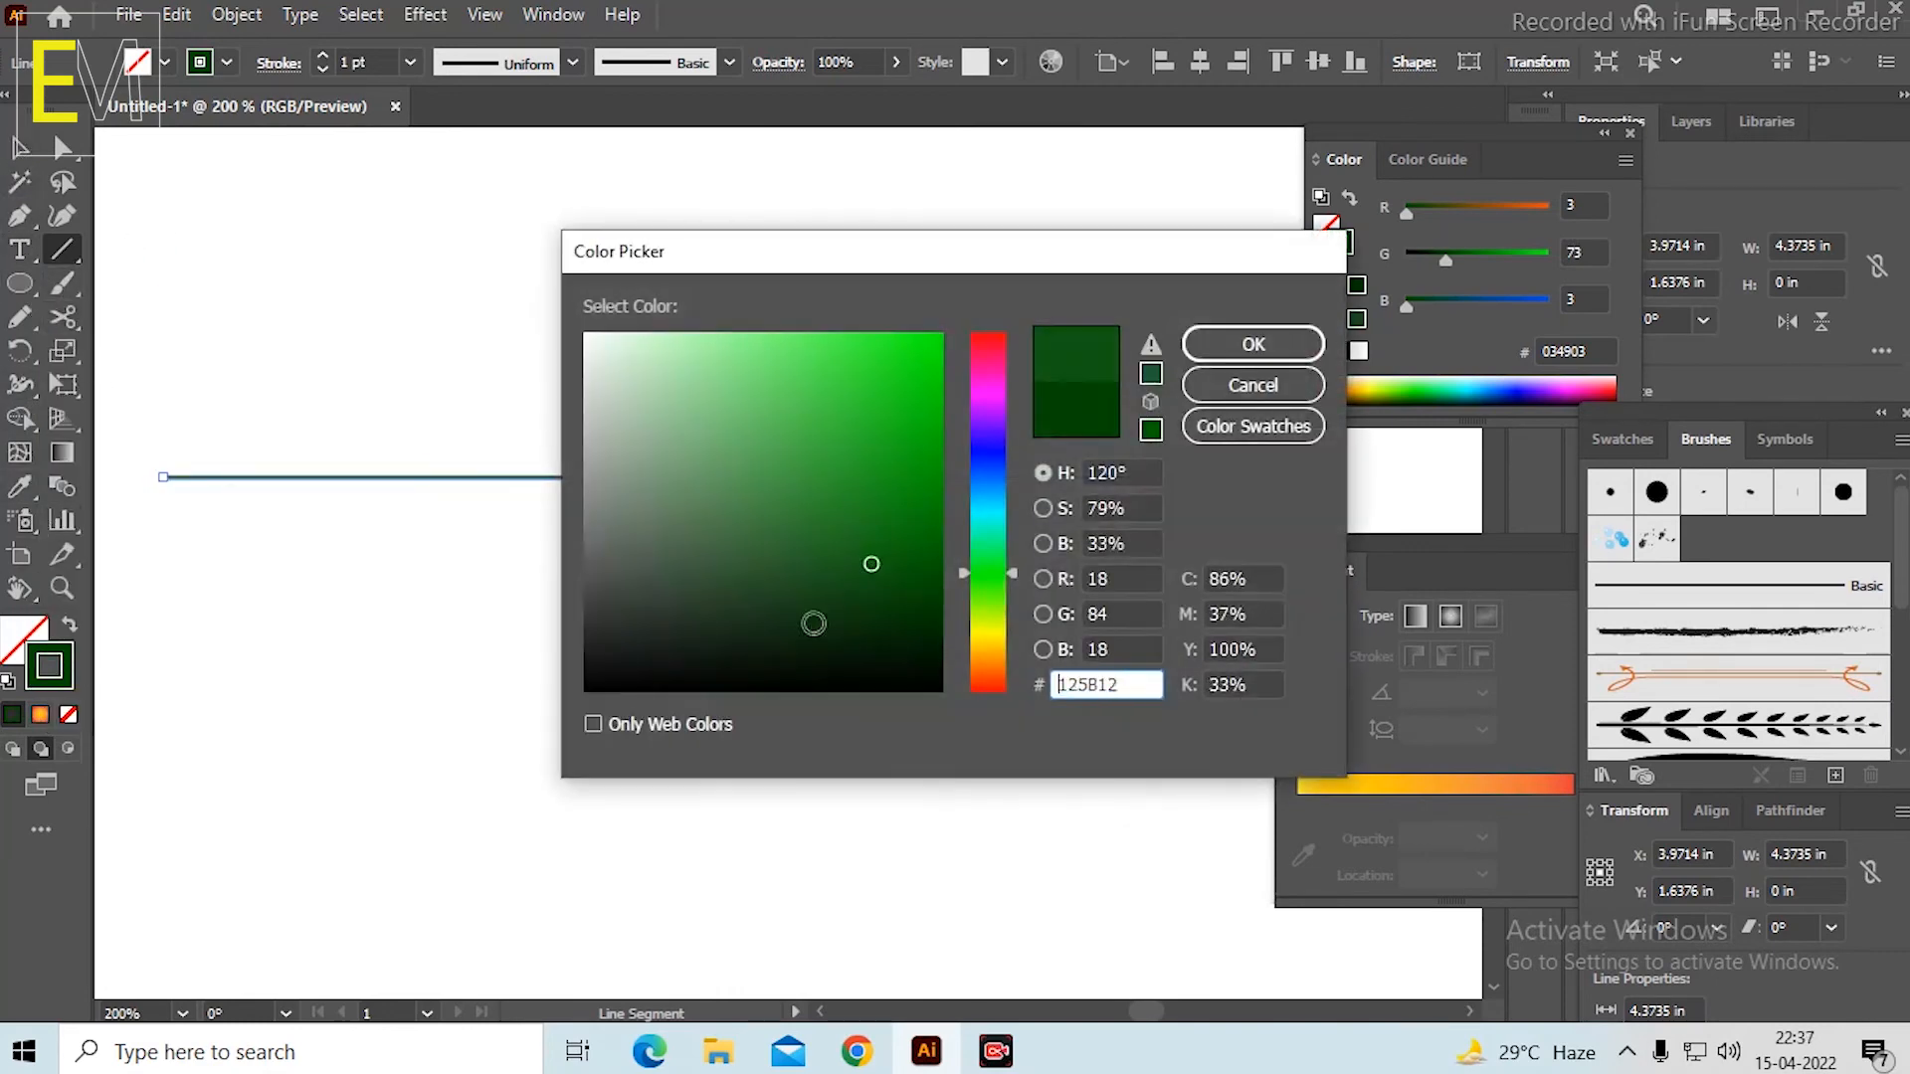
click(1256, 345)
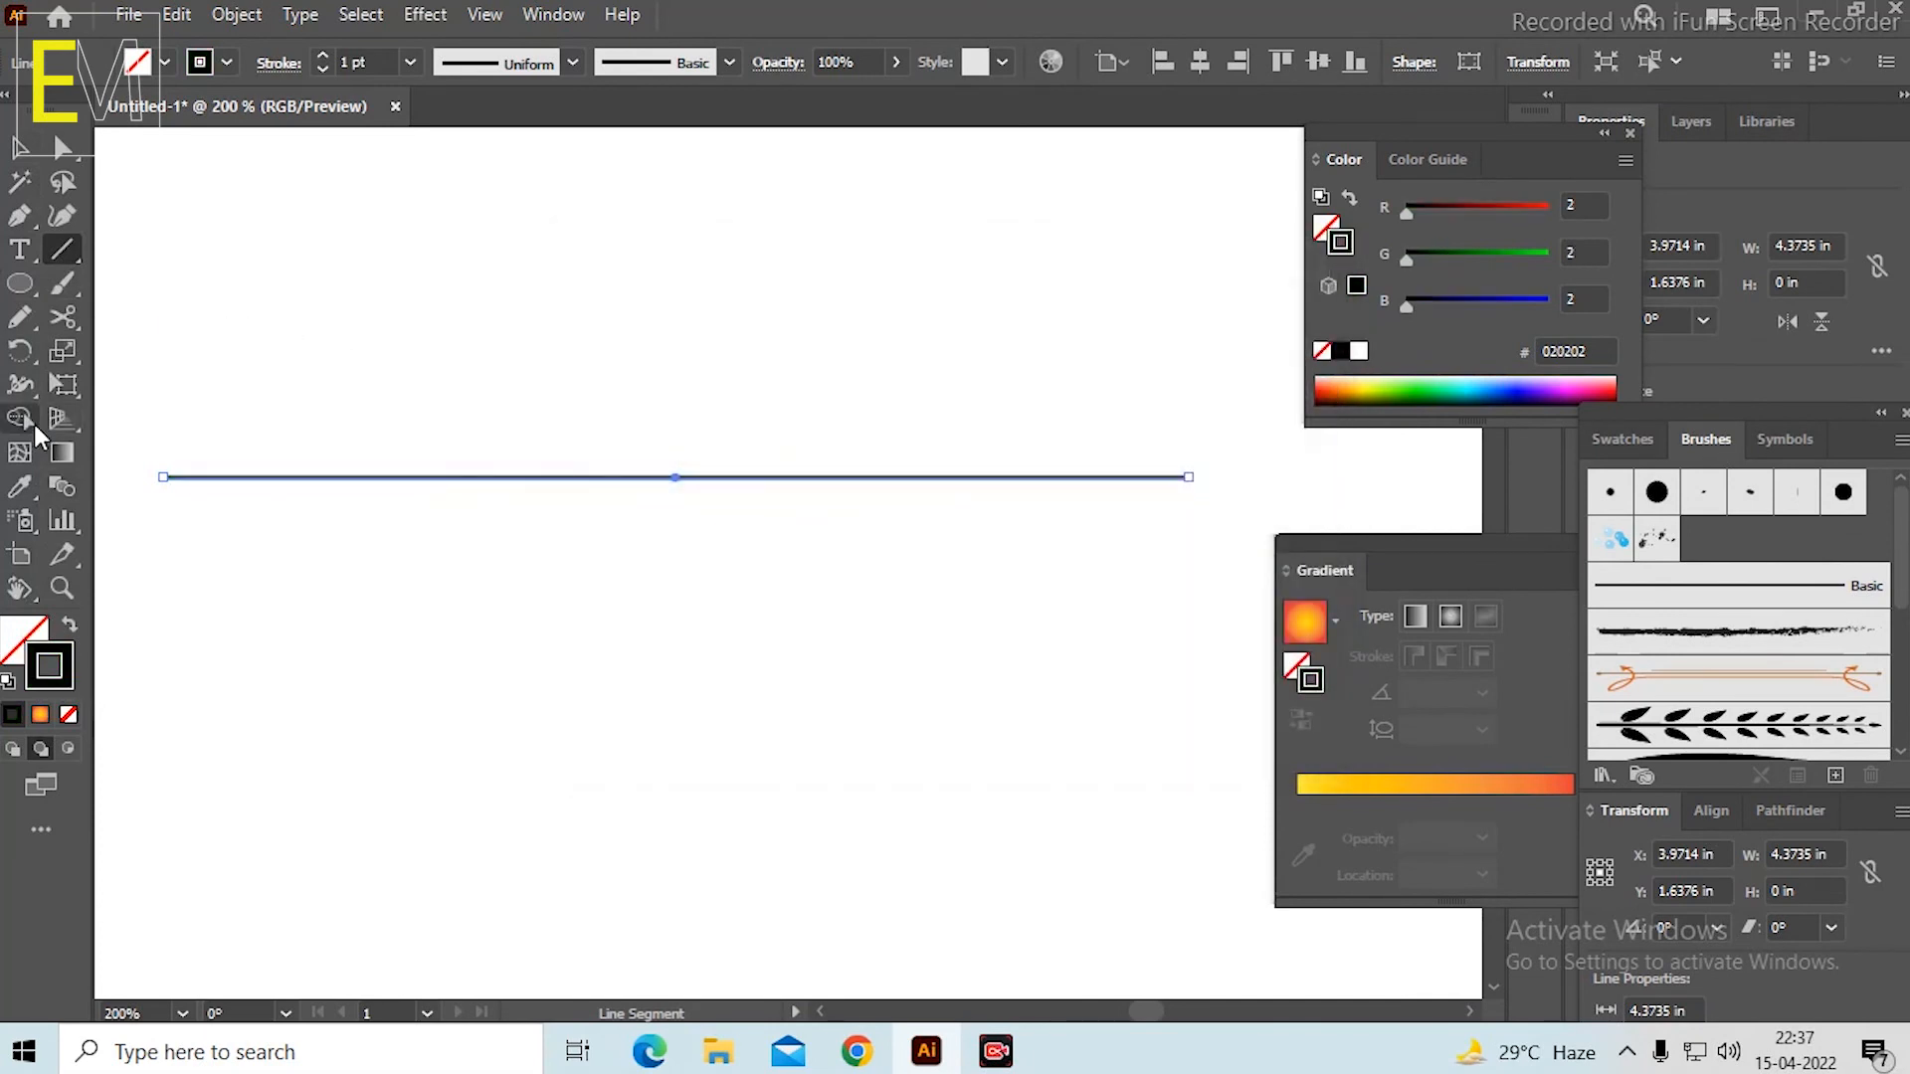
Taper the line with the Width tool by widening it near its left end to about 6.07 pt.
click(22, 388)
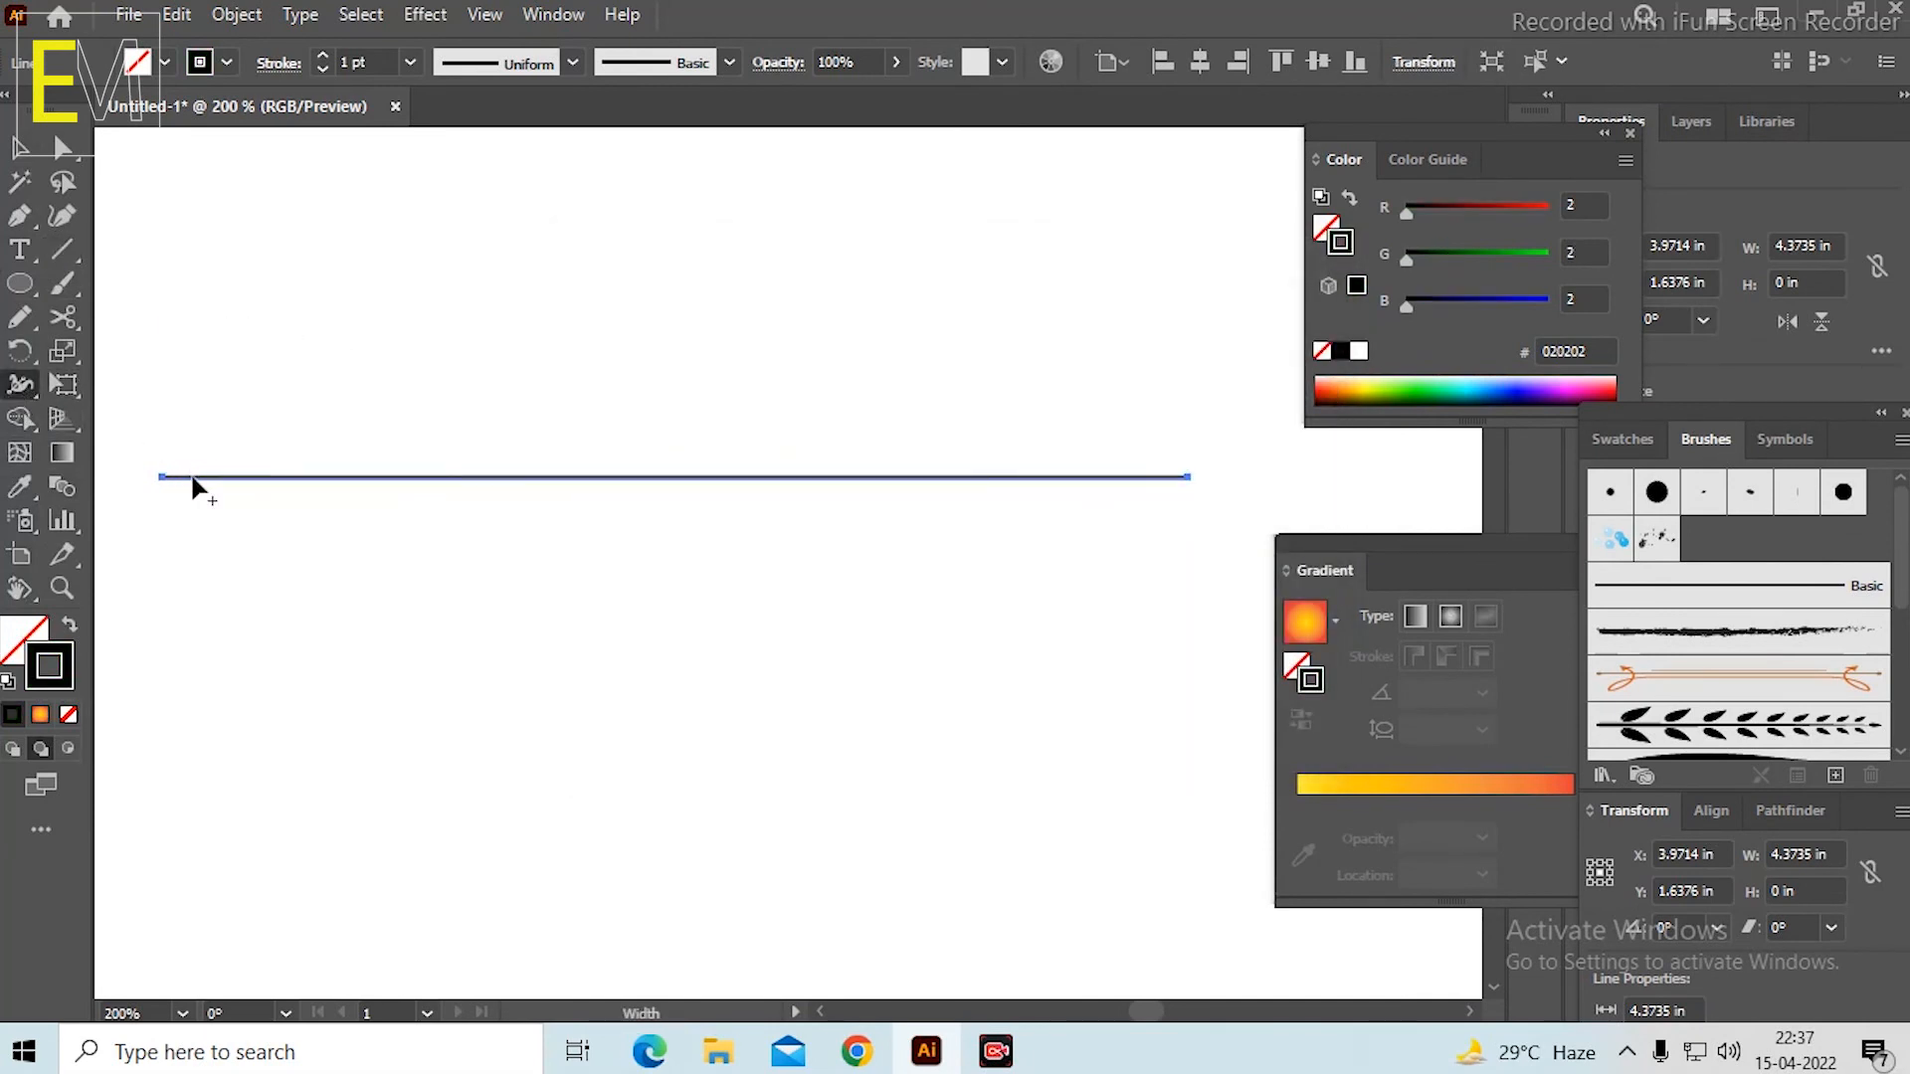
drag(192, 477, 189, 485)
key(v)
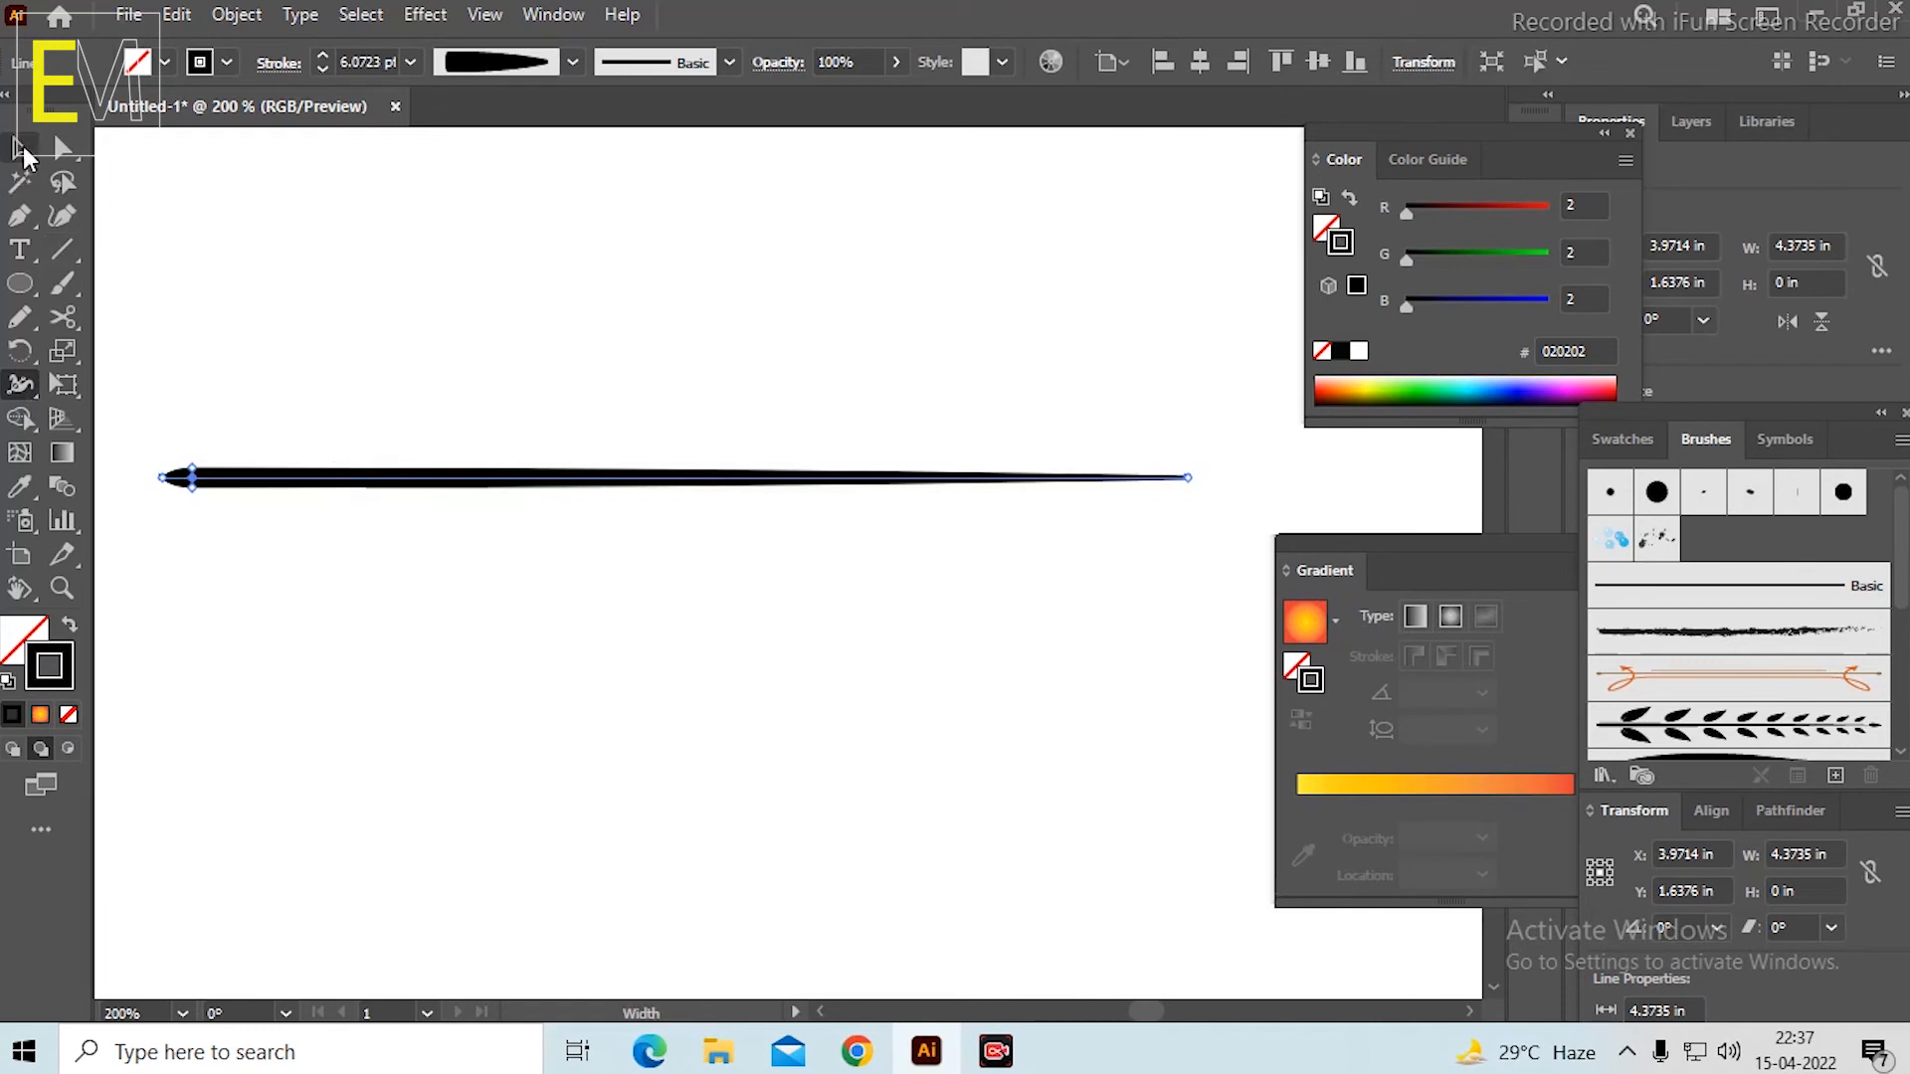
Duplicate the tapered line three times downward at spacings of about 1.1 to 1.2 in, and close the Color panel.
alt+drag(461, 477, 461, 764)
scroll(597, 617, down, 3)
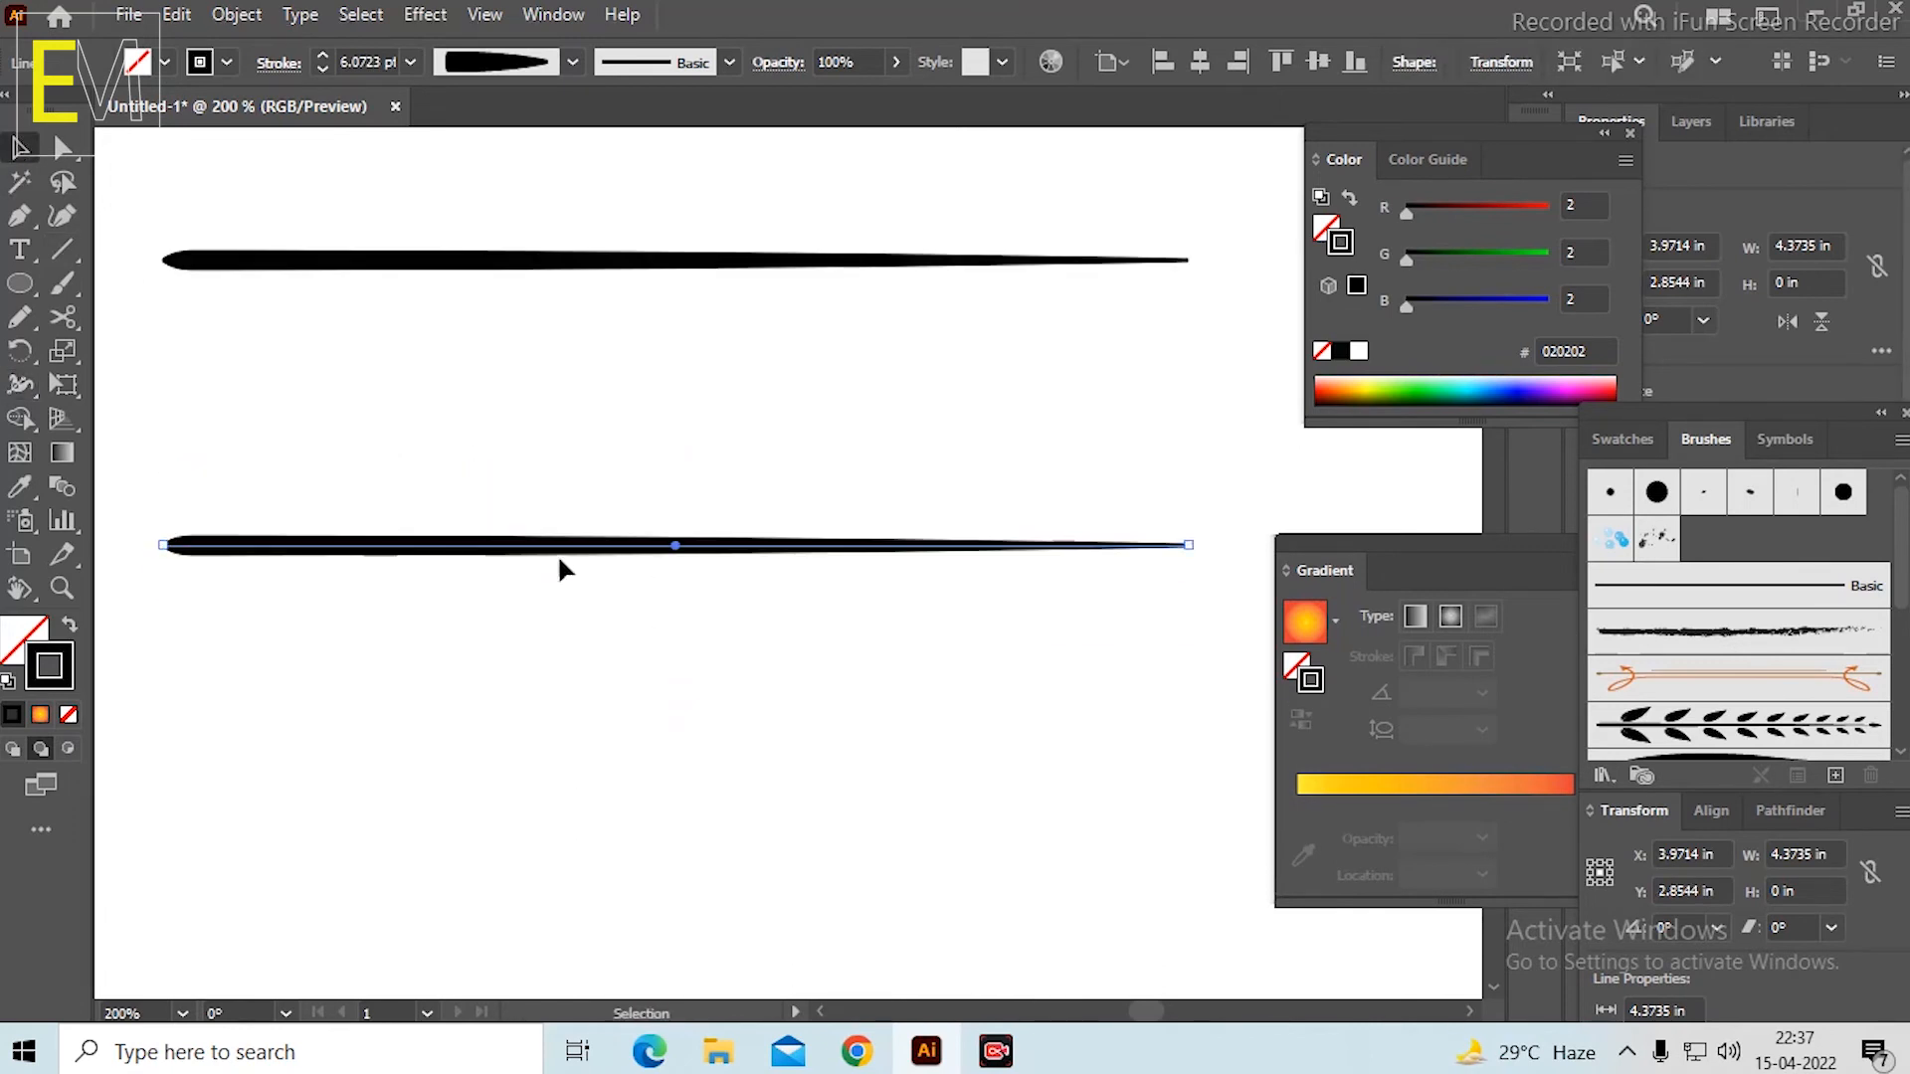
alt+drag(530, 554, 524, 814)
drag(656, 639, 683, 438)
alt+drag(609, 615, 600, 878)
drag(661, 401, 661, 668)
scroll(444, 290, up, 1)
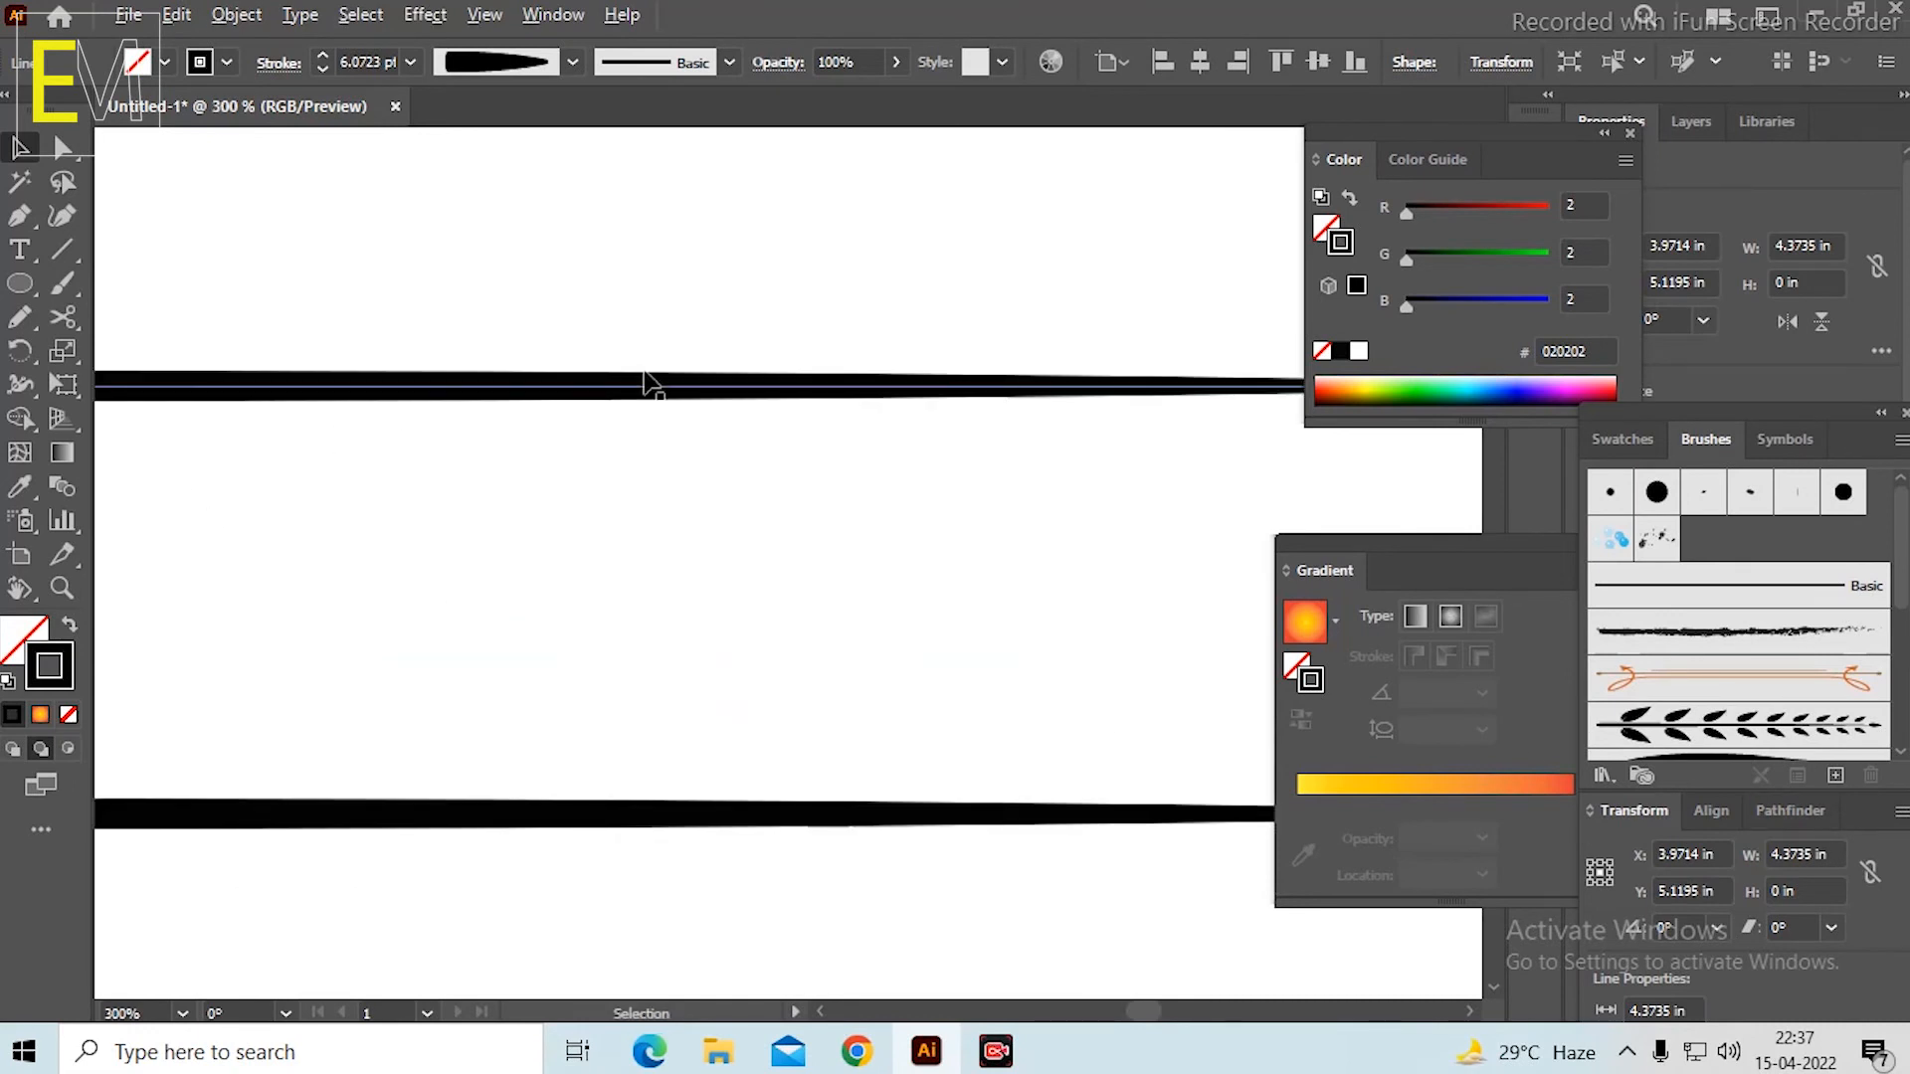
scroll(647, 383, down, 1)
click(1631, 133)
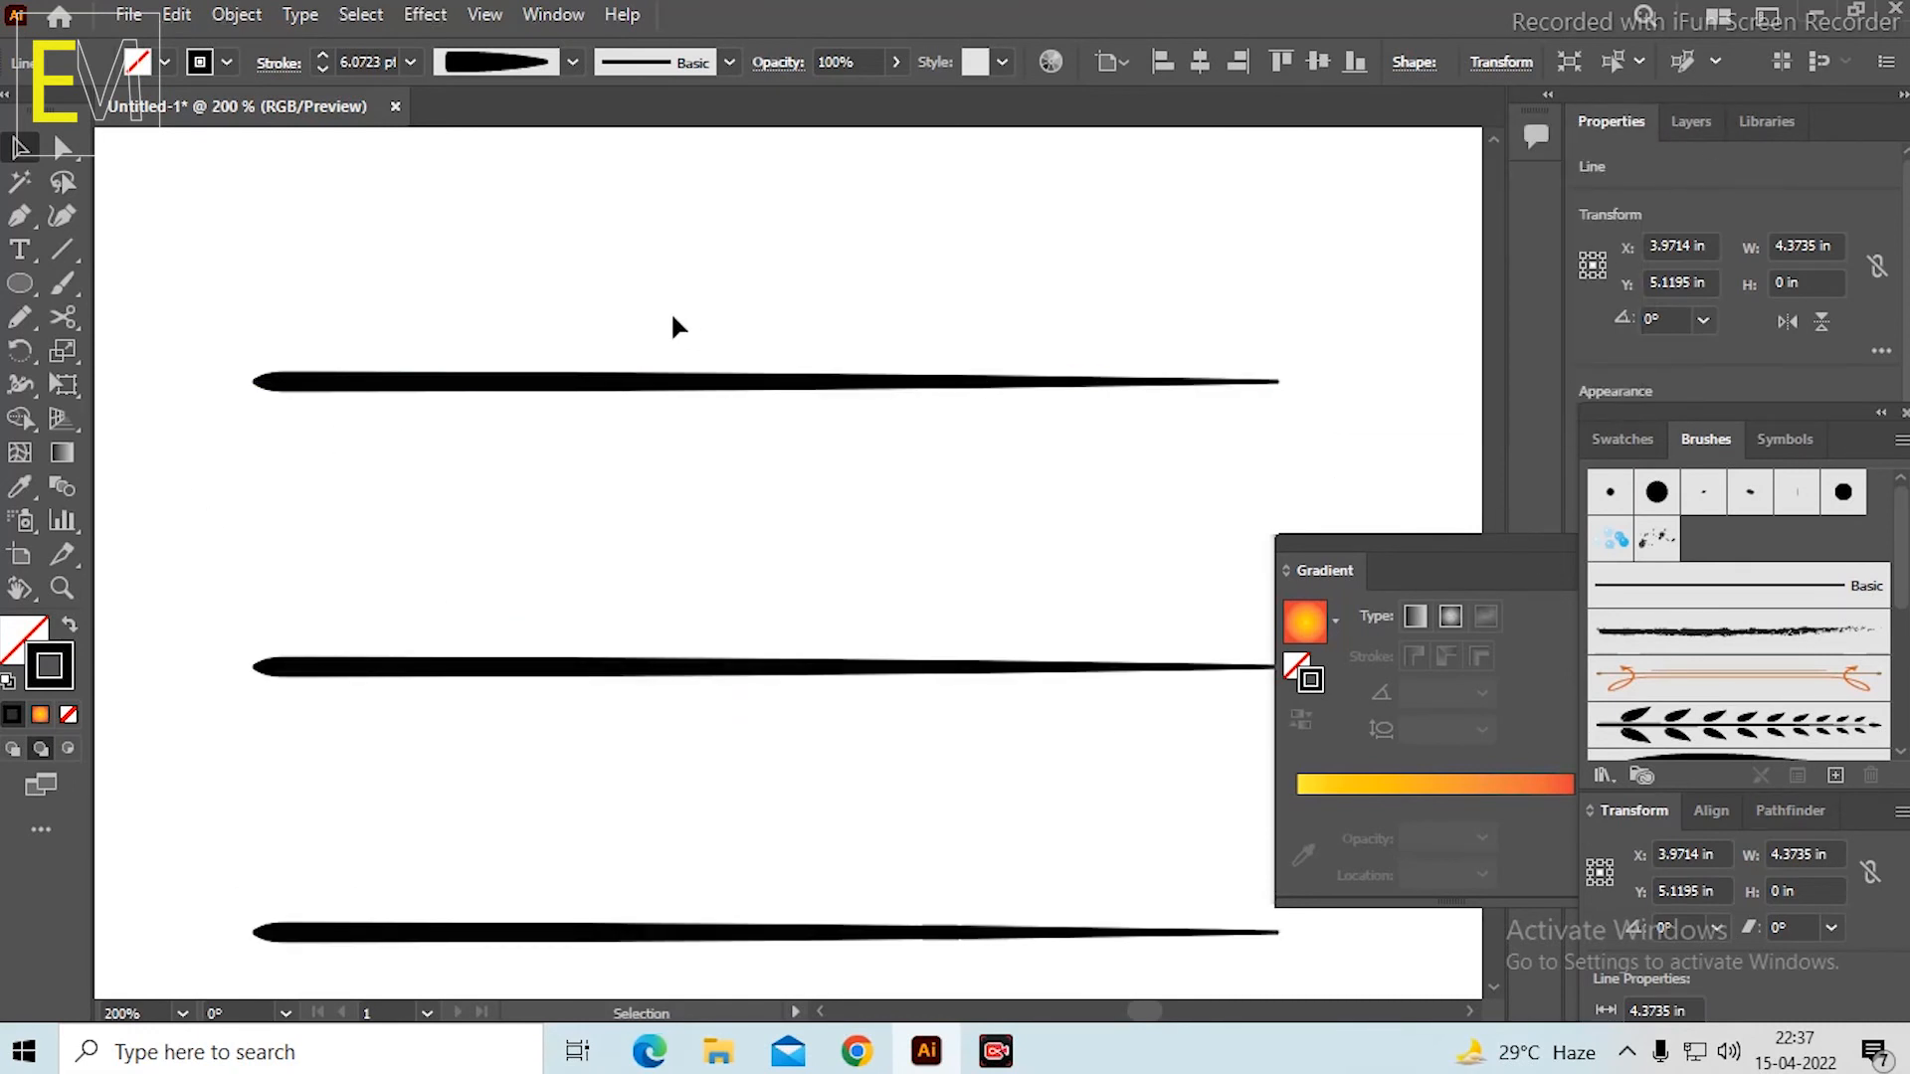
Draw a small curved arc about 0.39 in wide and 0.27 in high with the Pencil tool, just above the top line's left part.
scroll(736, 247, up, 1)
scroll(736, 253, down, 1)
drag(723, 247, 729, 307)
scroll(597, 237, up, 1)
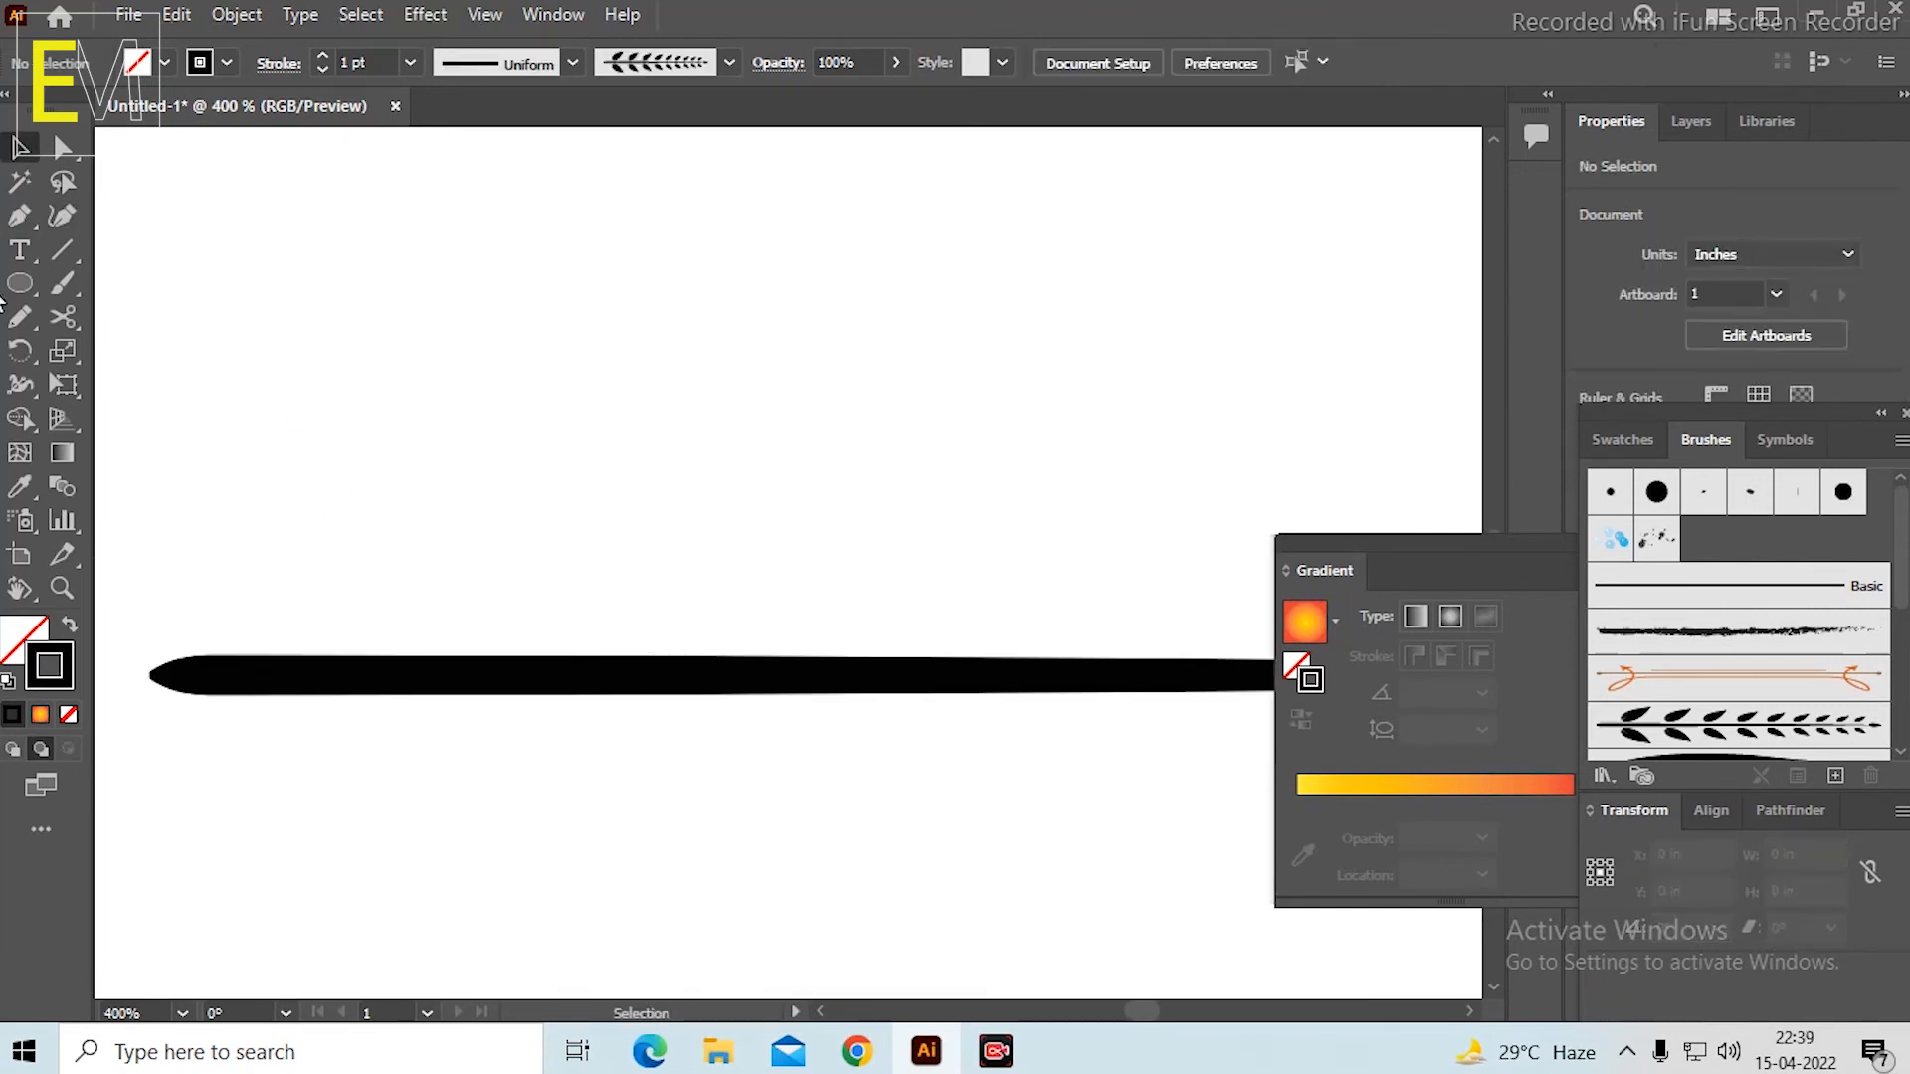
click(20, 317)
mouse_move(305, 640)
mouse_down()
mouse_move(403, 572)
mouse_move(582, 518)
mouse_move(599, 473)
mouse_up()
key(ctrl+z)
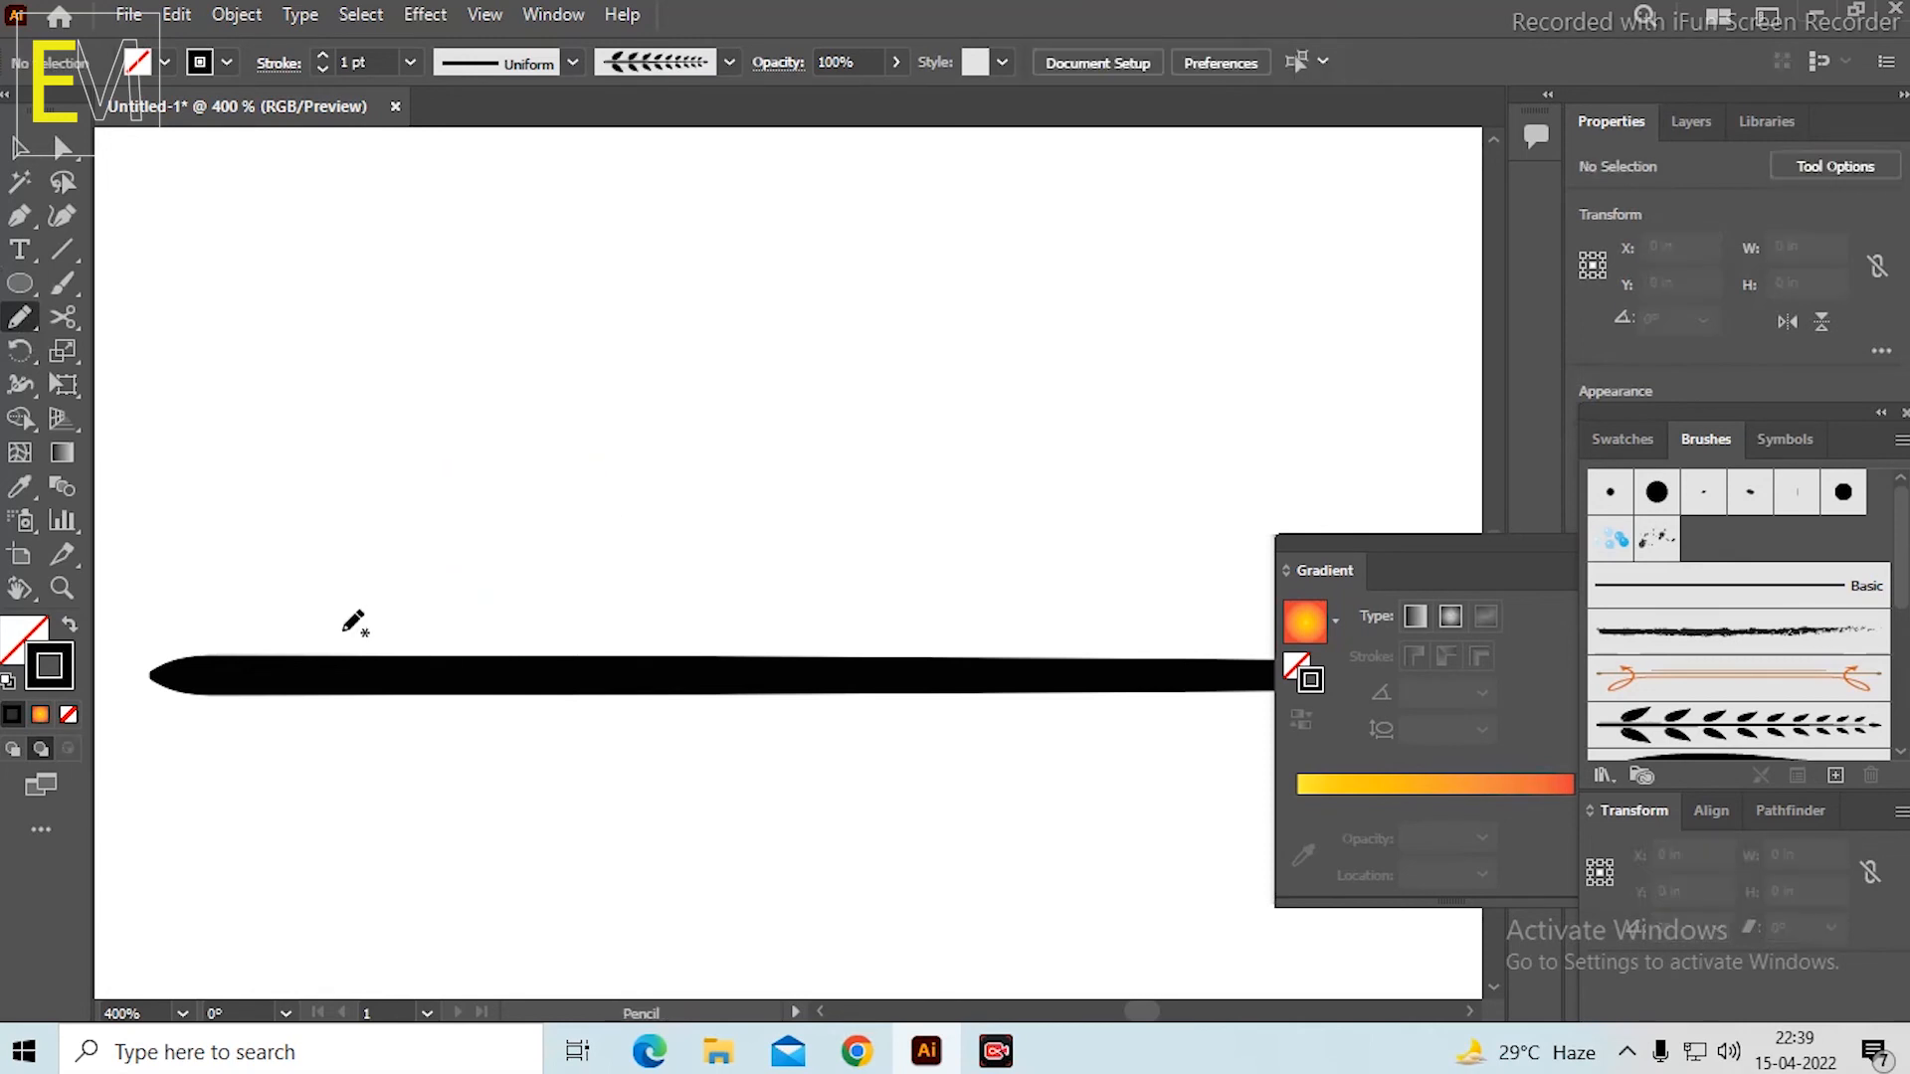
mouse_move(331, 639)
mouse_down()
mouse_move(376, 579)
mouse_move(504, 545)
mouse_move(562, 491)
mouse_up()
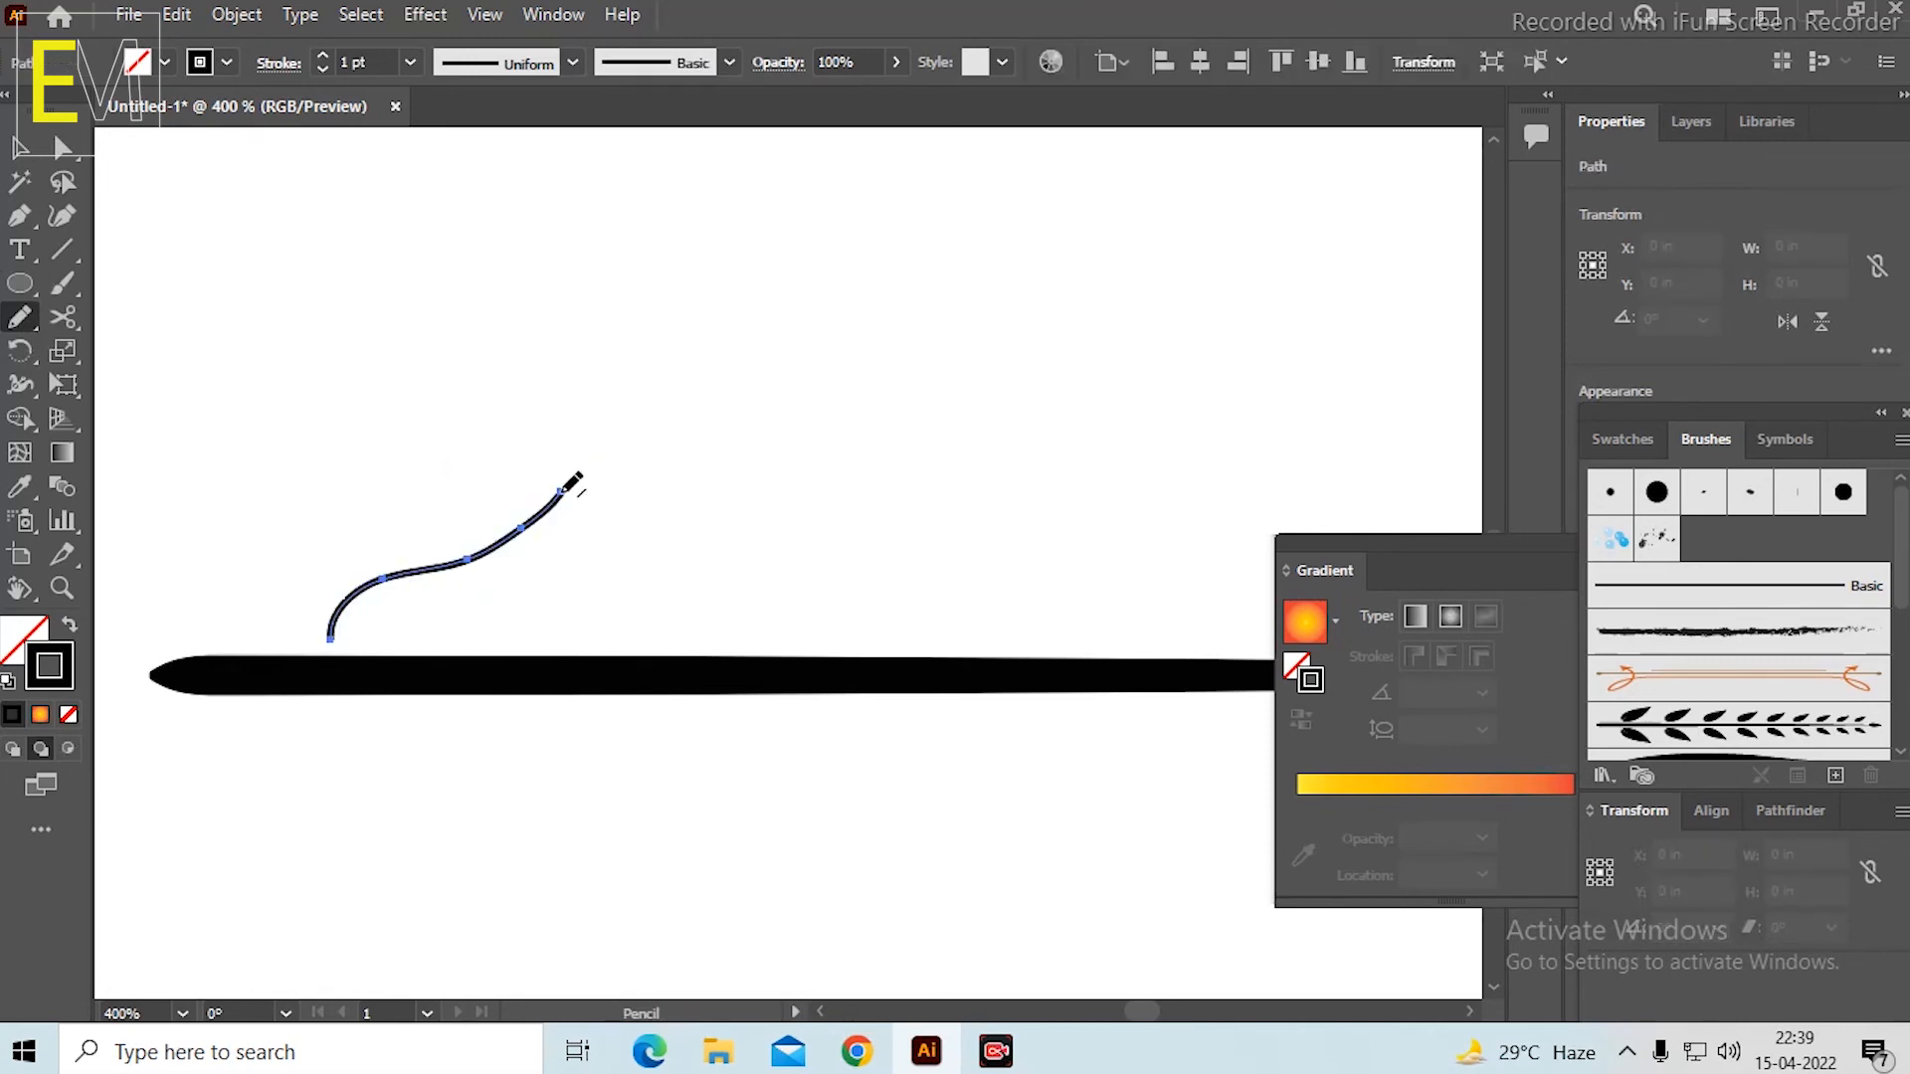
key(ctrl+z)
mouse_move(345, 638)
mouse_down()
mouse_move(425, 539)
mouse_move(534, 512)
mouse_up()
scroll(582, 448, up, 1)
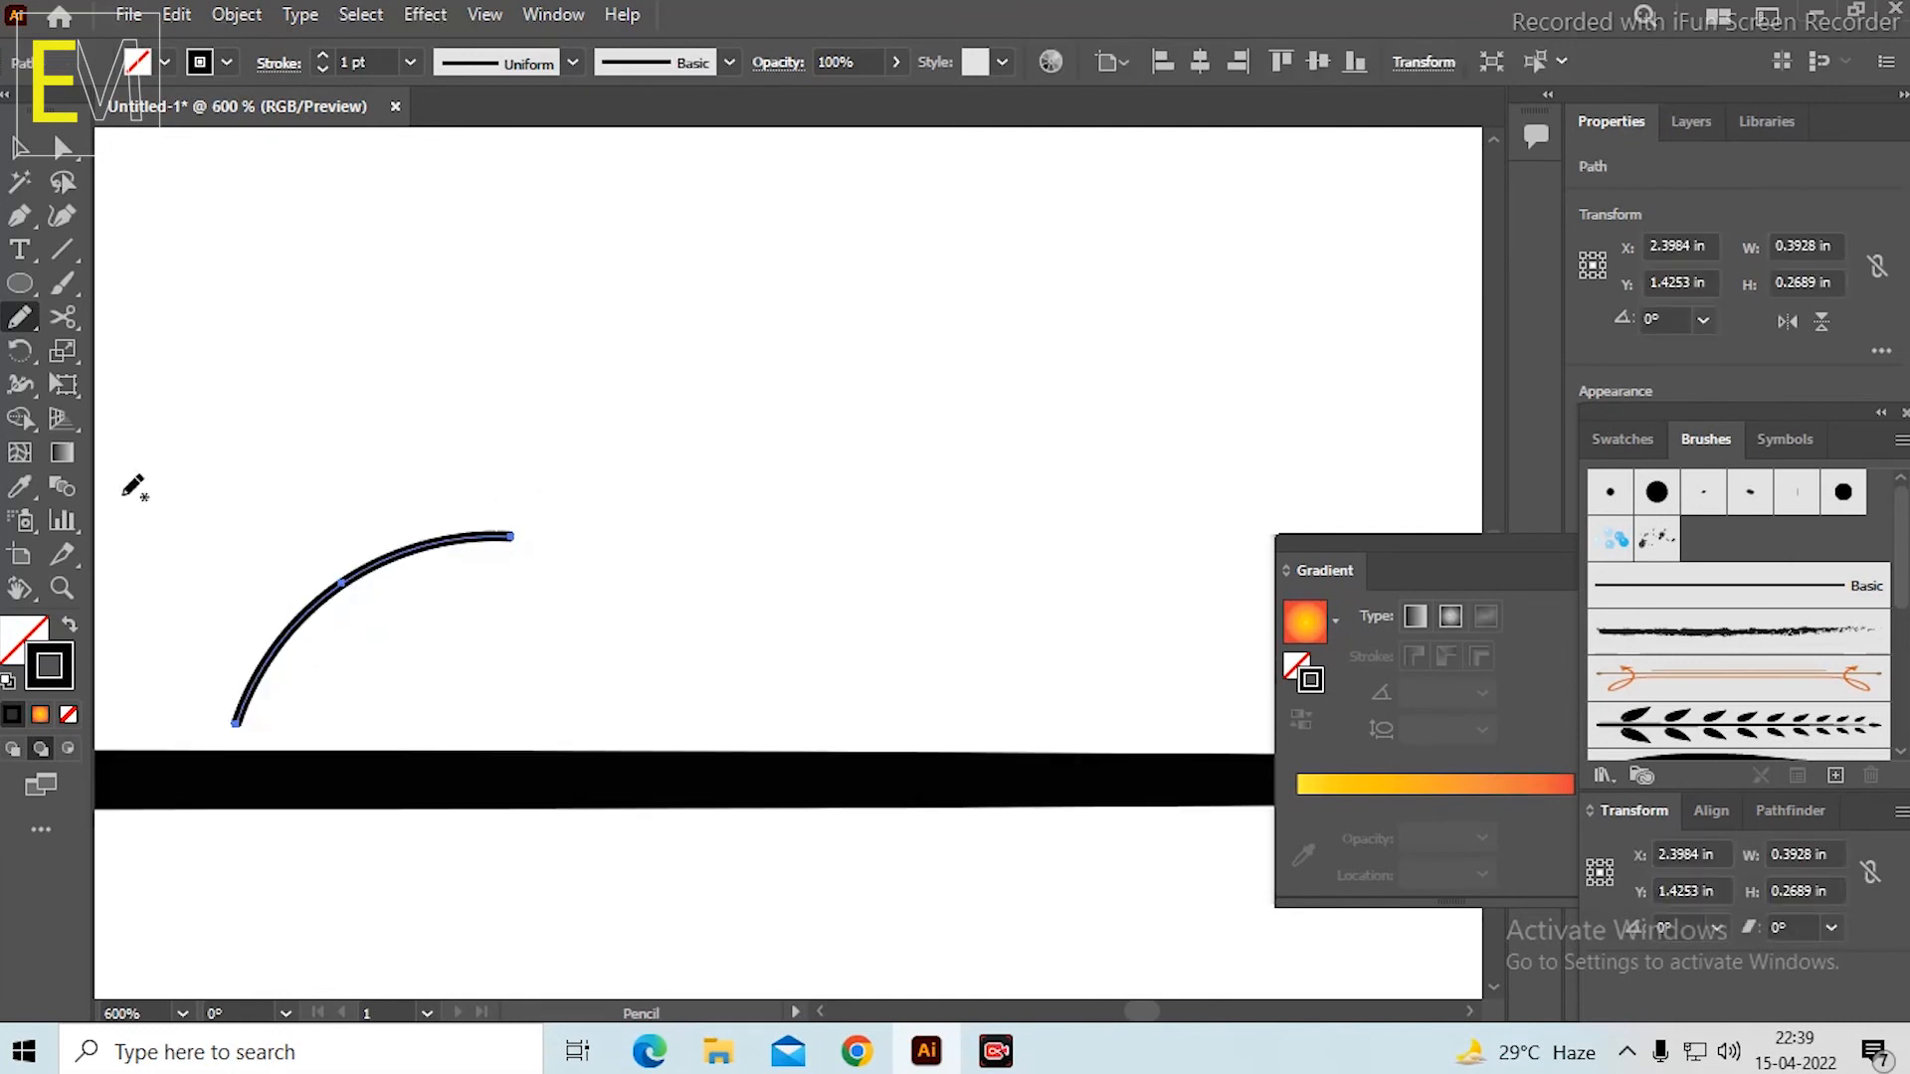
Widen the arc's middle to about 9.42 pt with the Width tool and narrow its upper right end to a point.
click(20, 384)
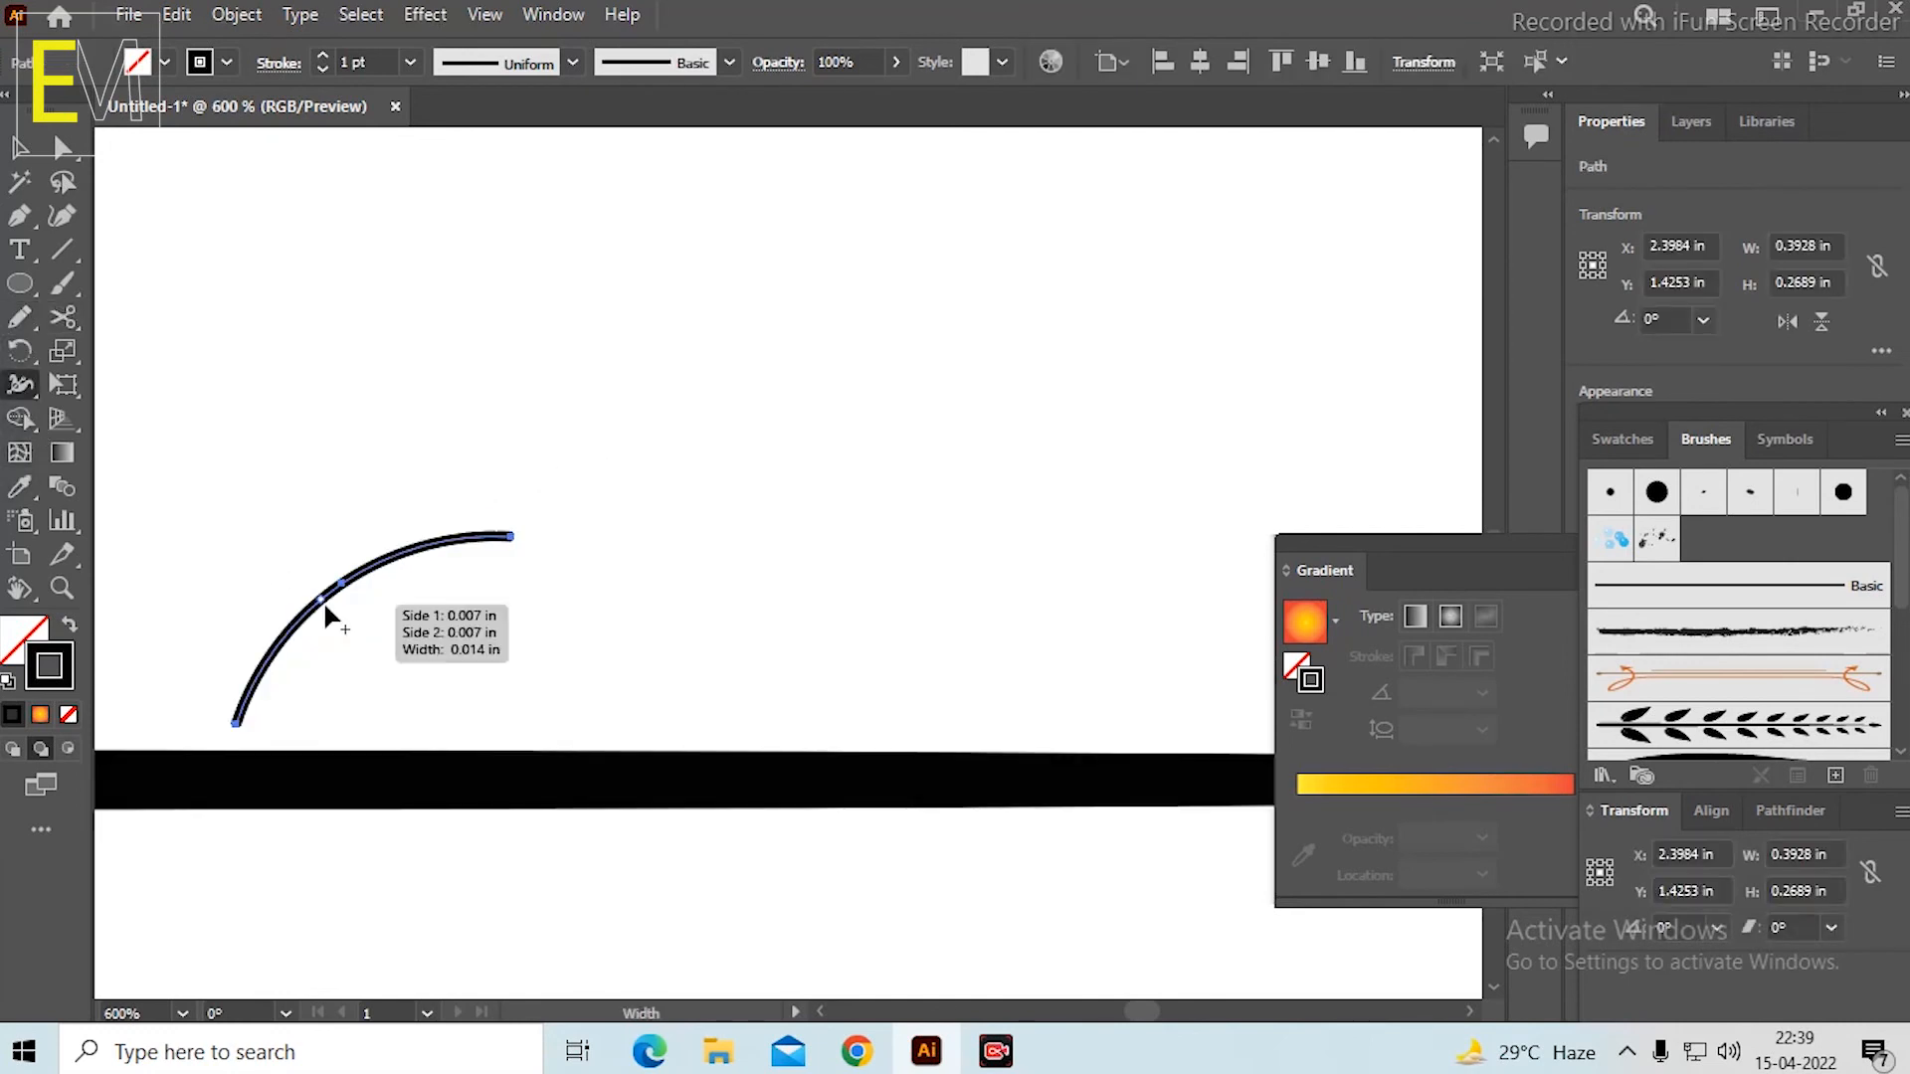
drag(328, 617, 360, 641)
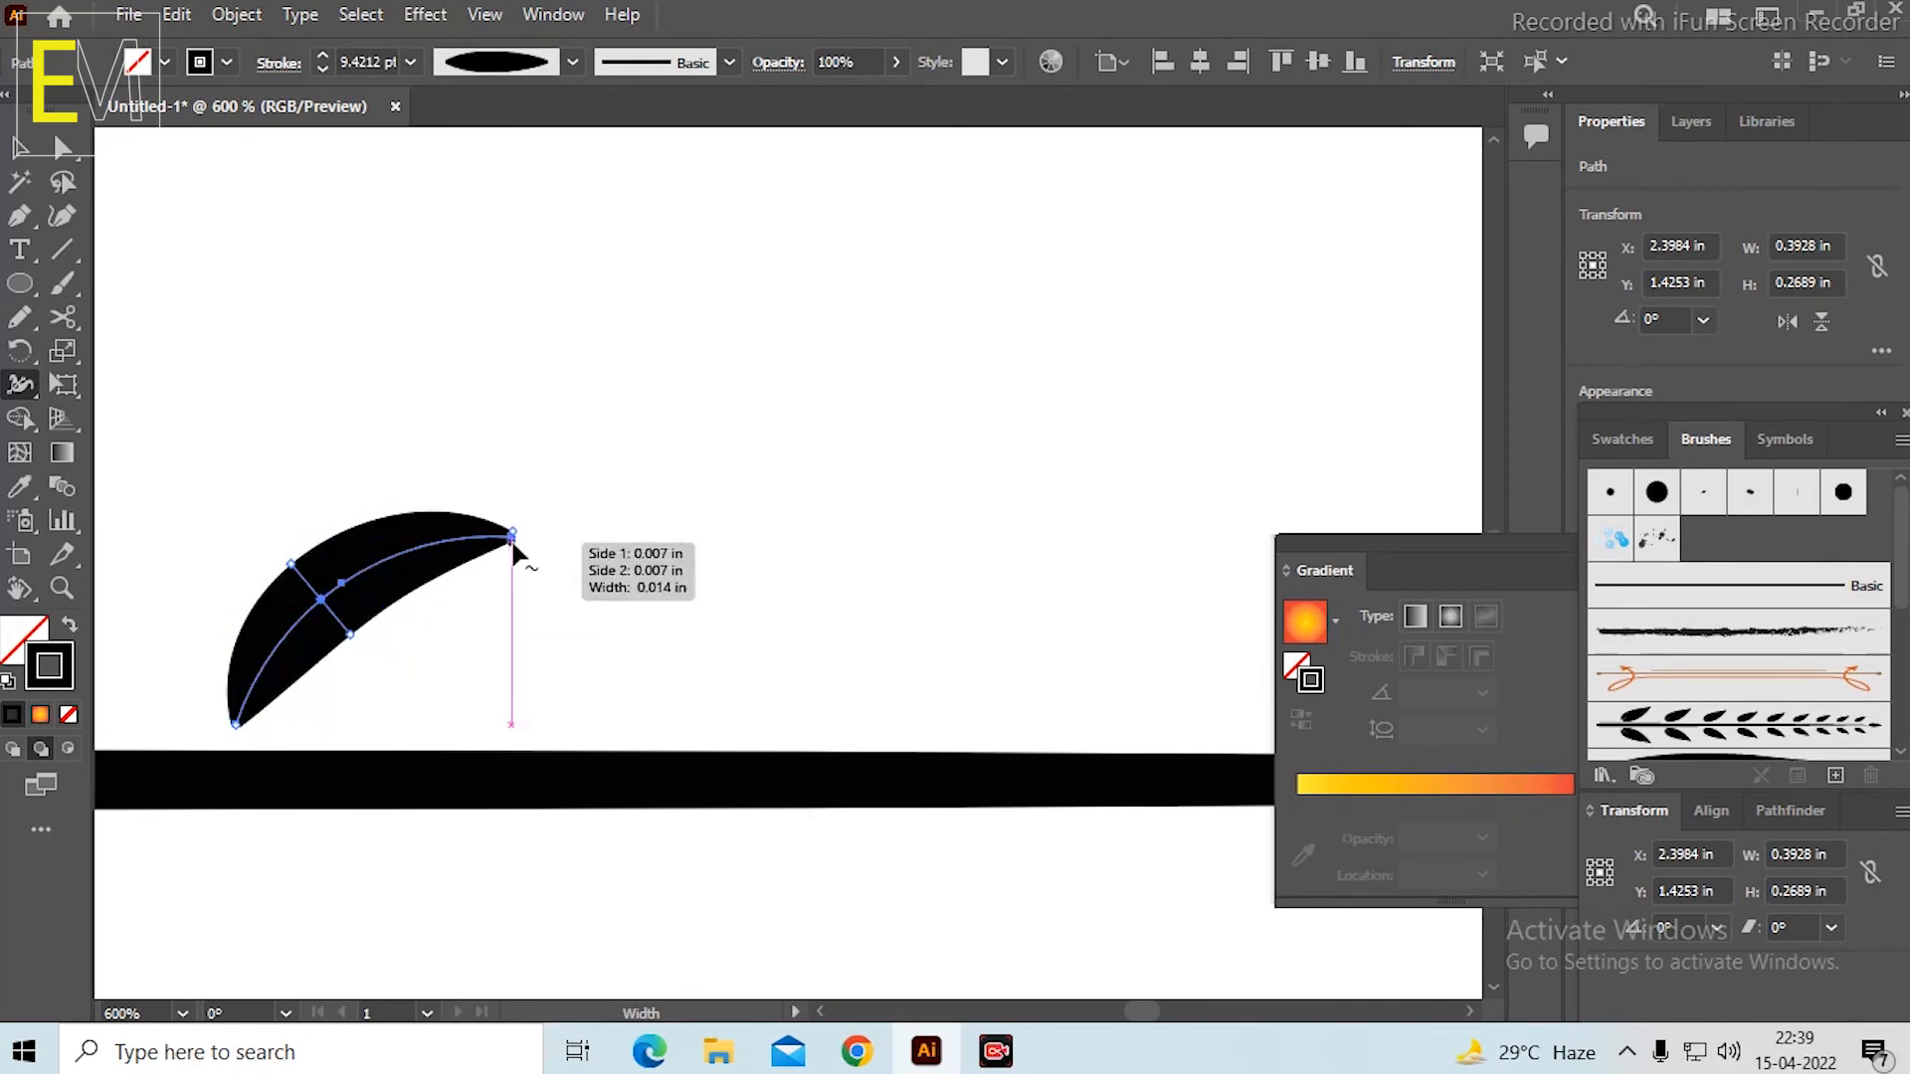
scroll(513, 552, up, 10)
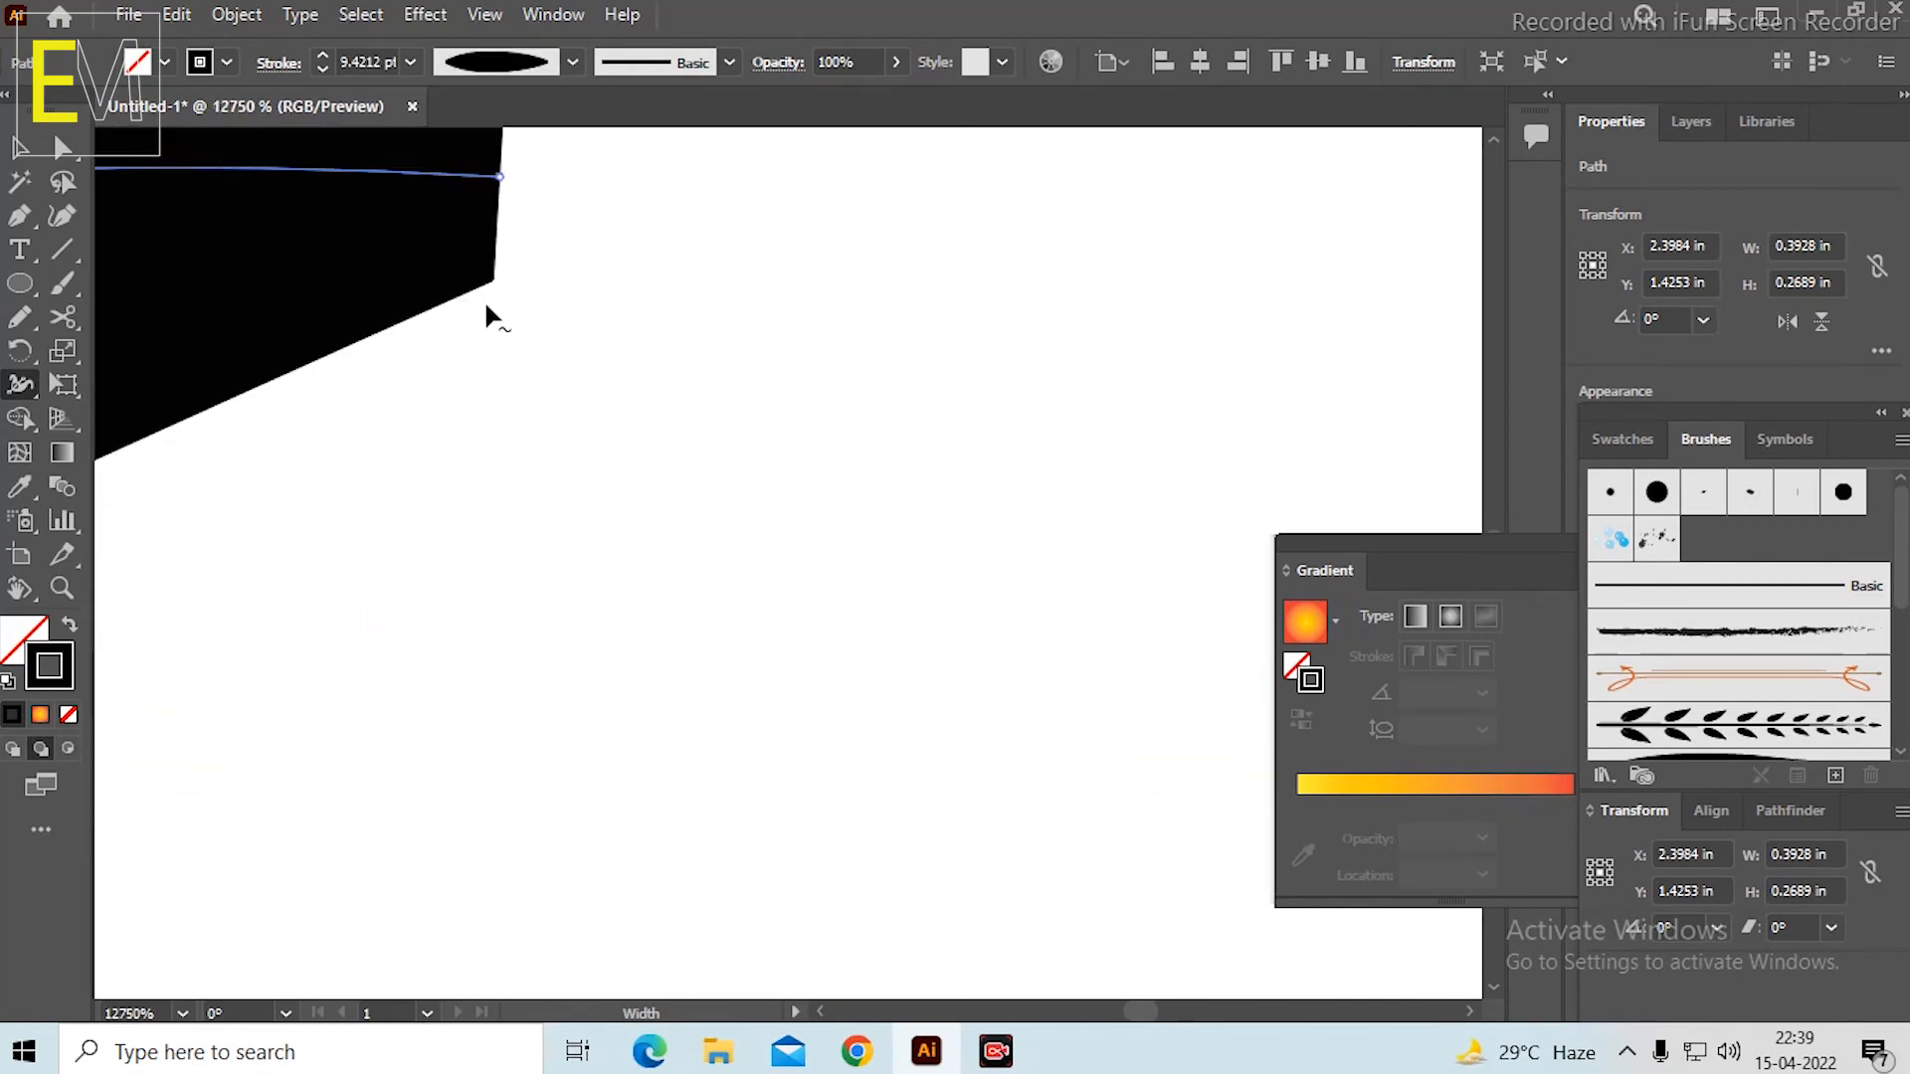
scroll(502, 298, up, 6)
scroll(520, 290, down, 2)
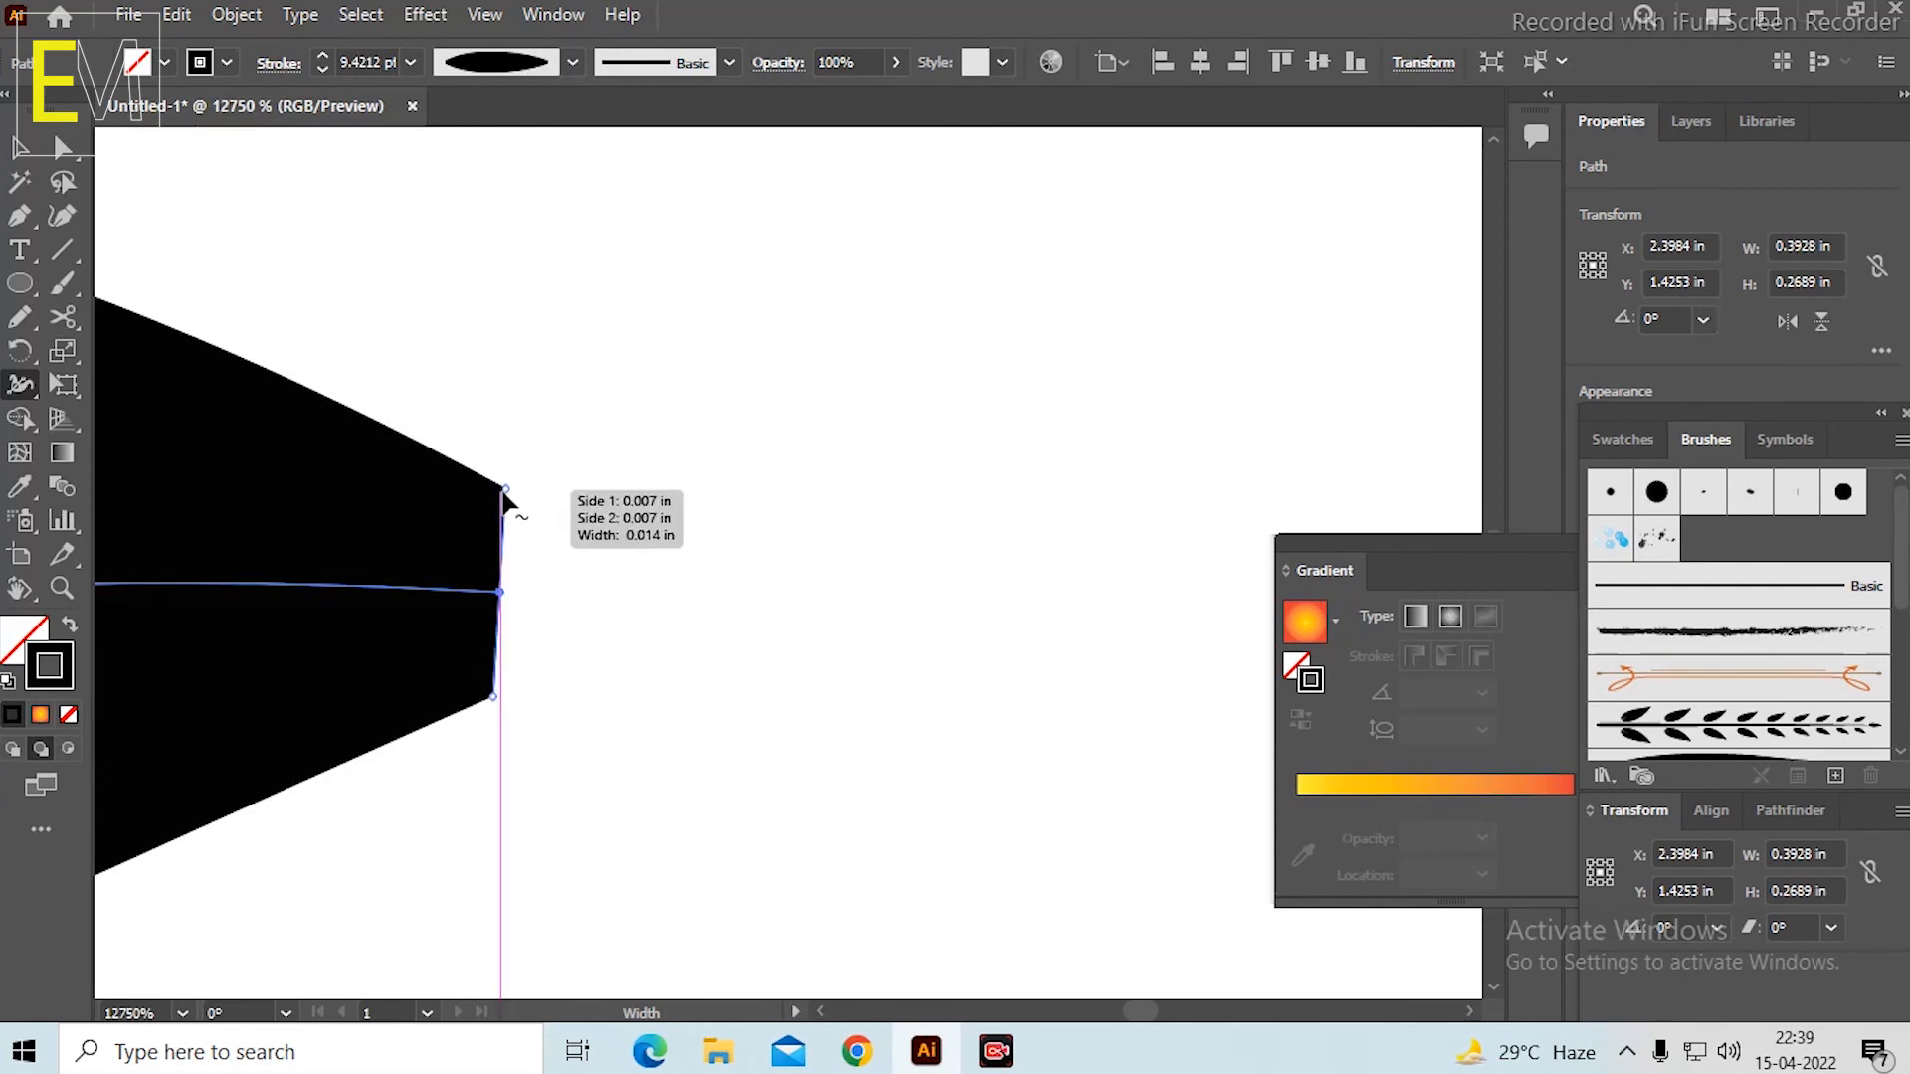
mouse_move(505, 494)
mouse_down()
mouse_move(507, 605)
mouse_move(528, 601)
mouse_up()
scroll(660, 564, down, 7)
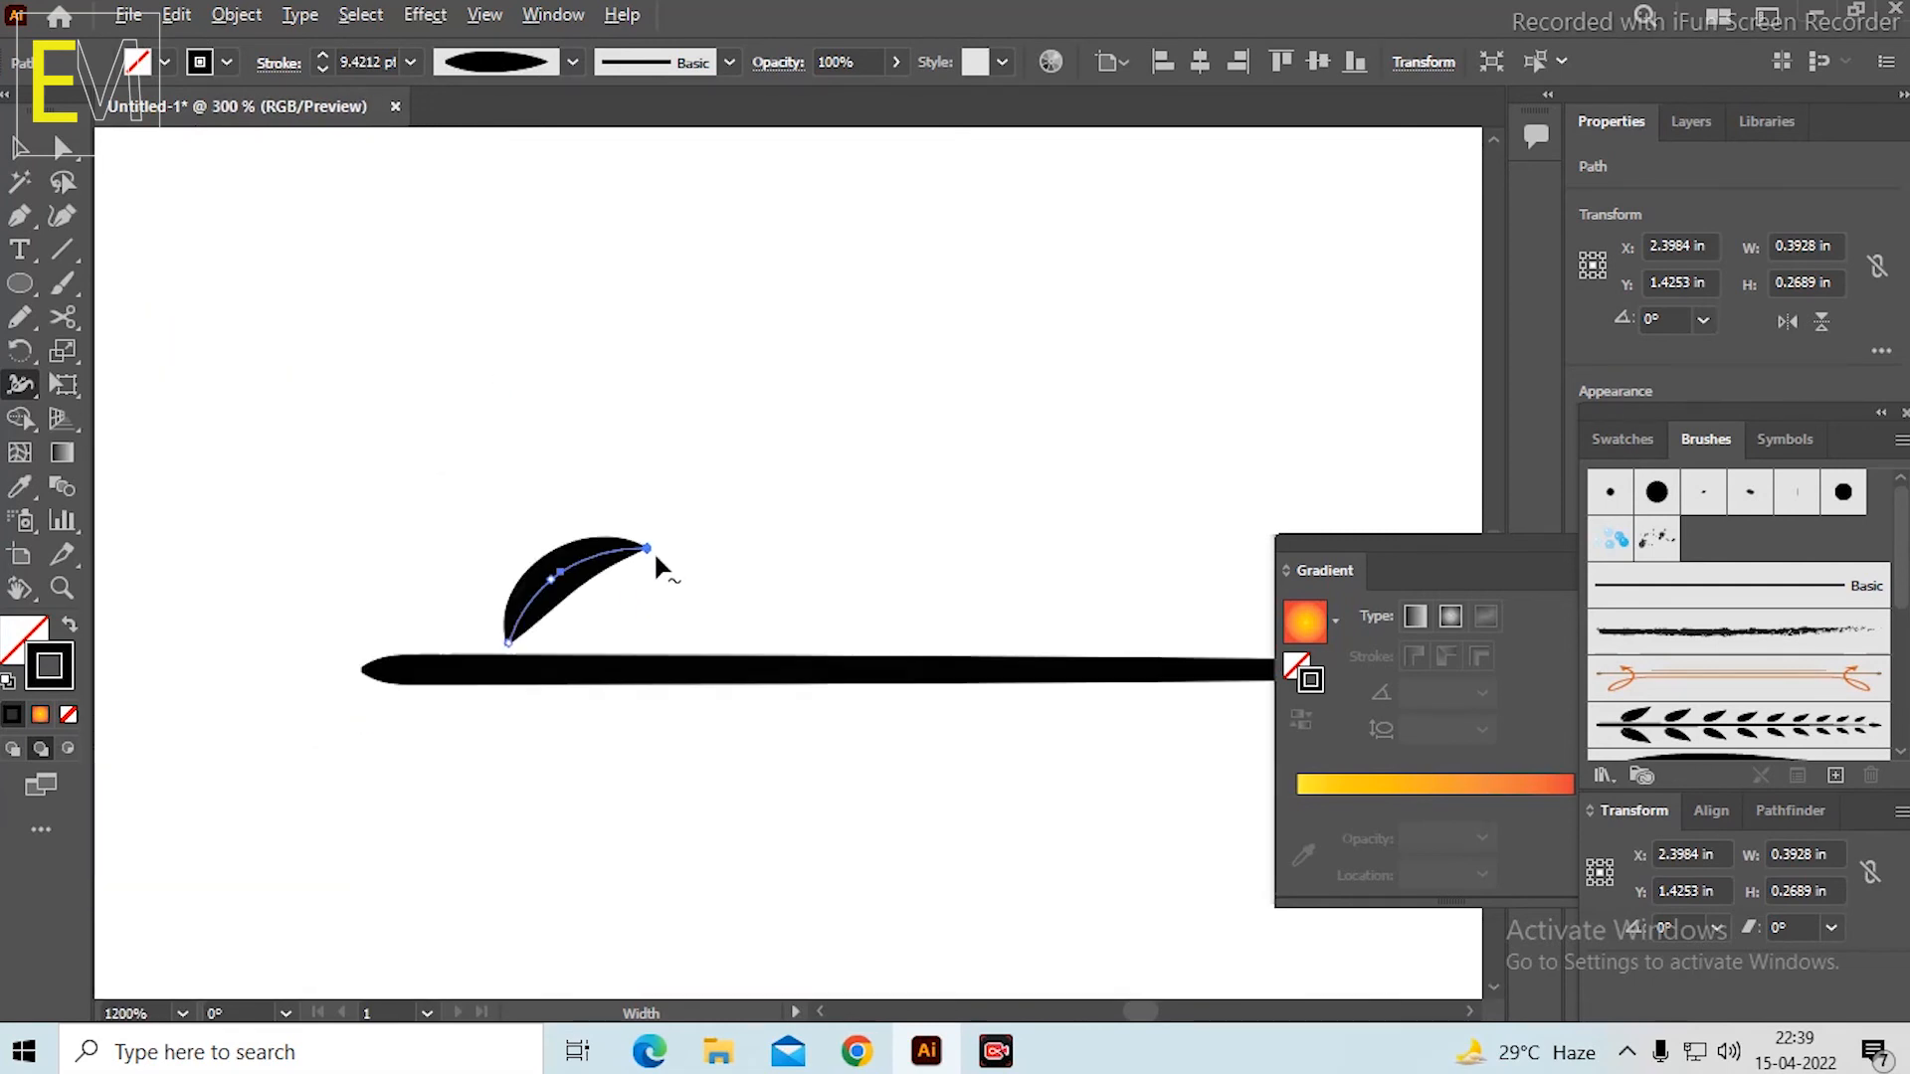
Thicken the leaf near its lower end with the Width tool to about 10.54 pt, and deselect it.
scroll(456, 631, up, 4)
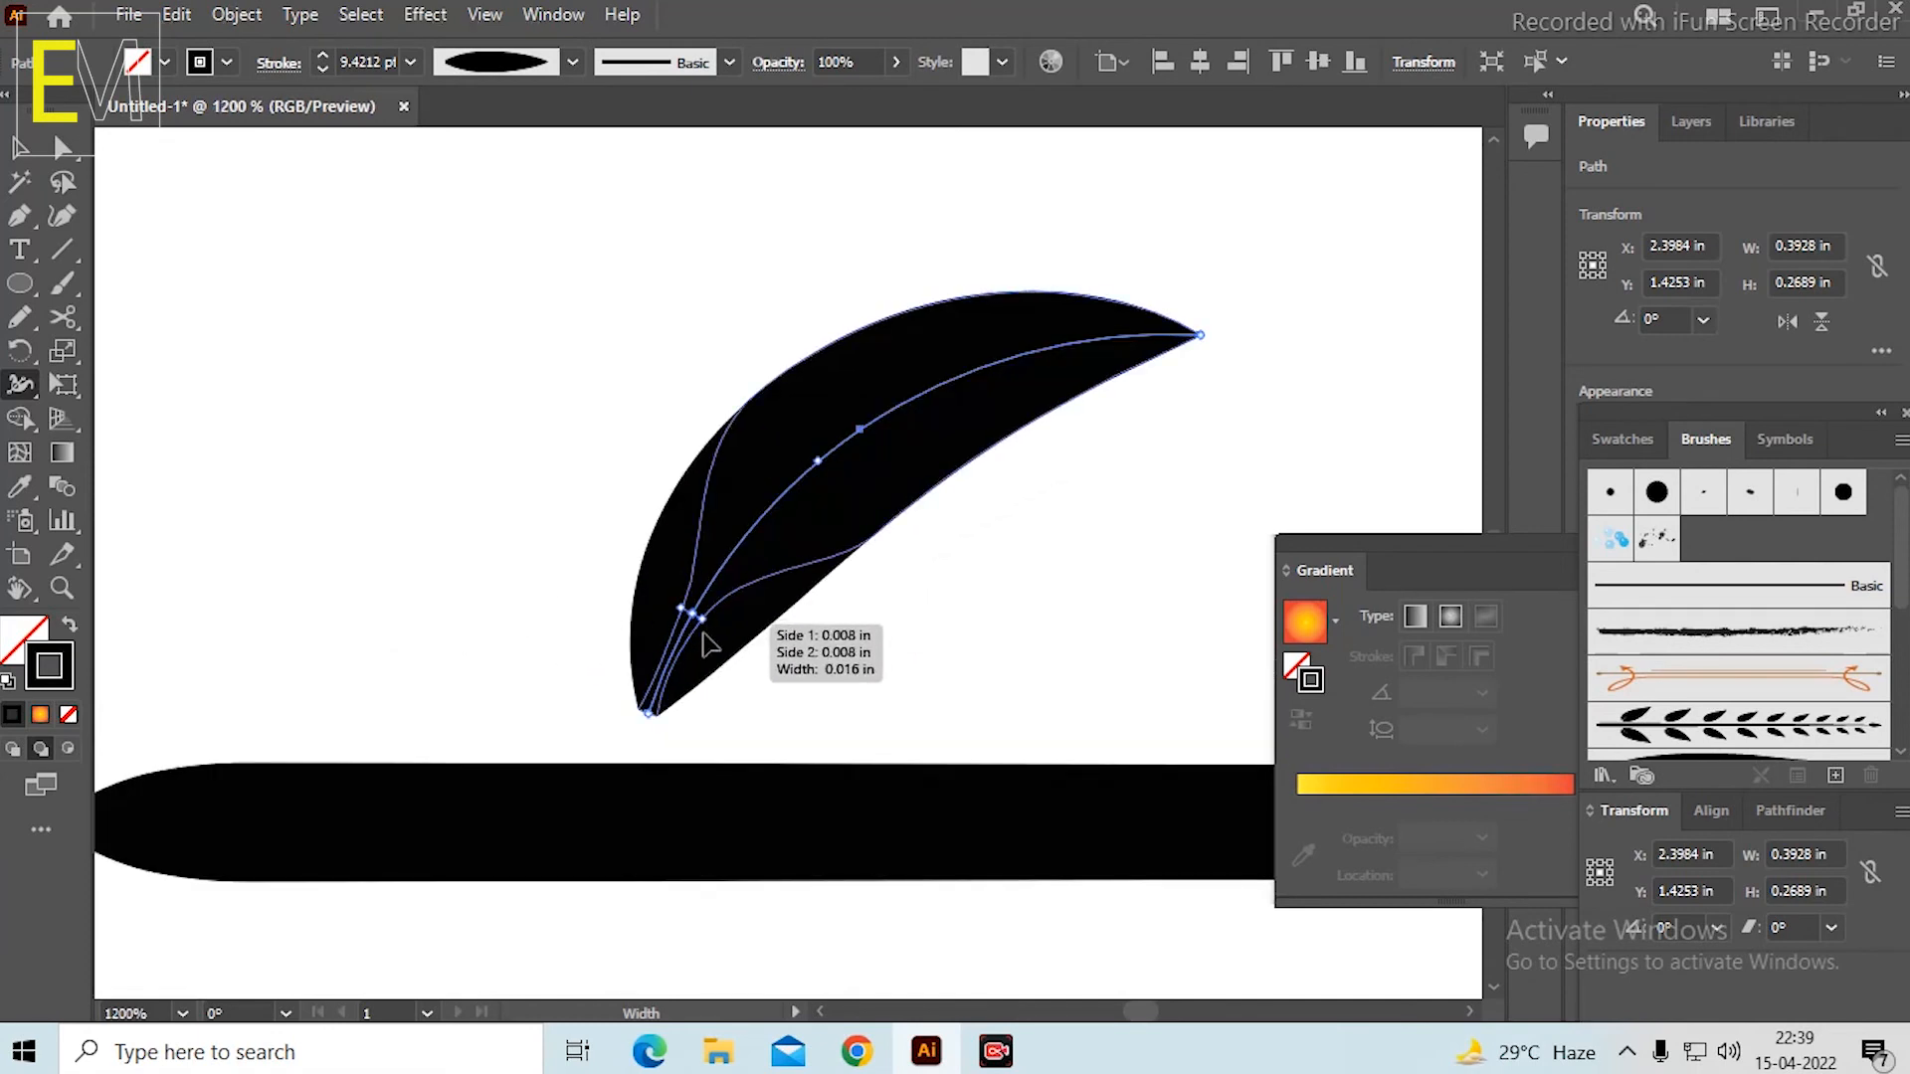
drag(709, 645, 757, 721)
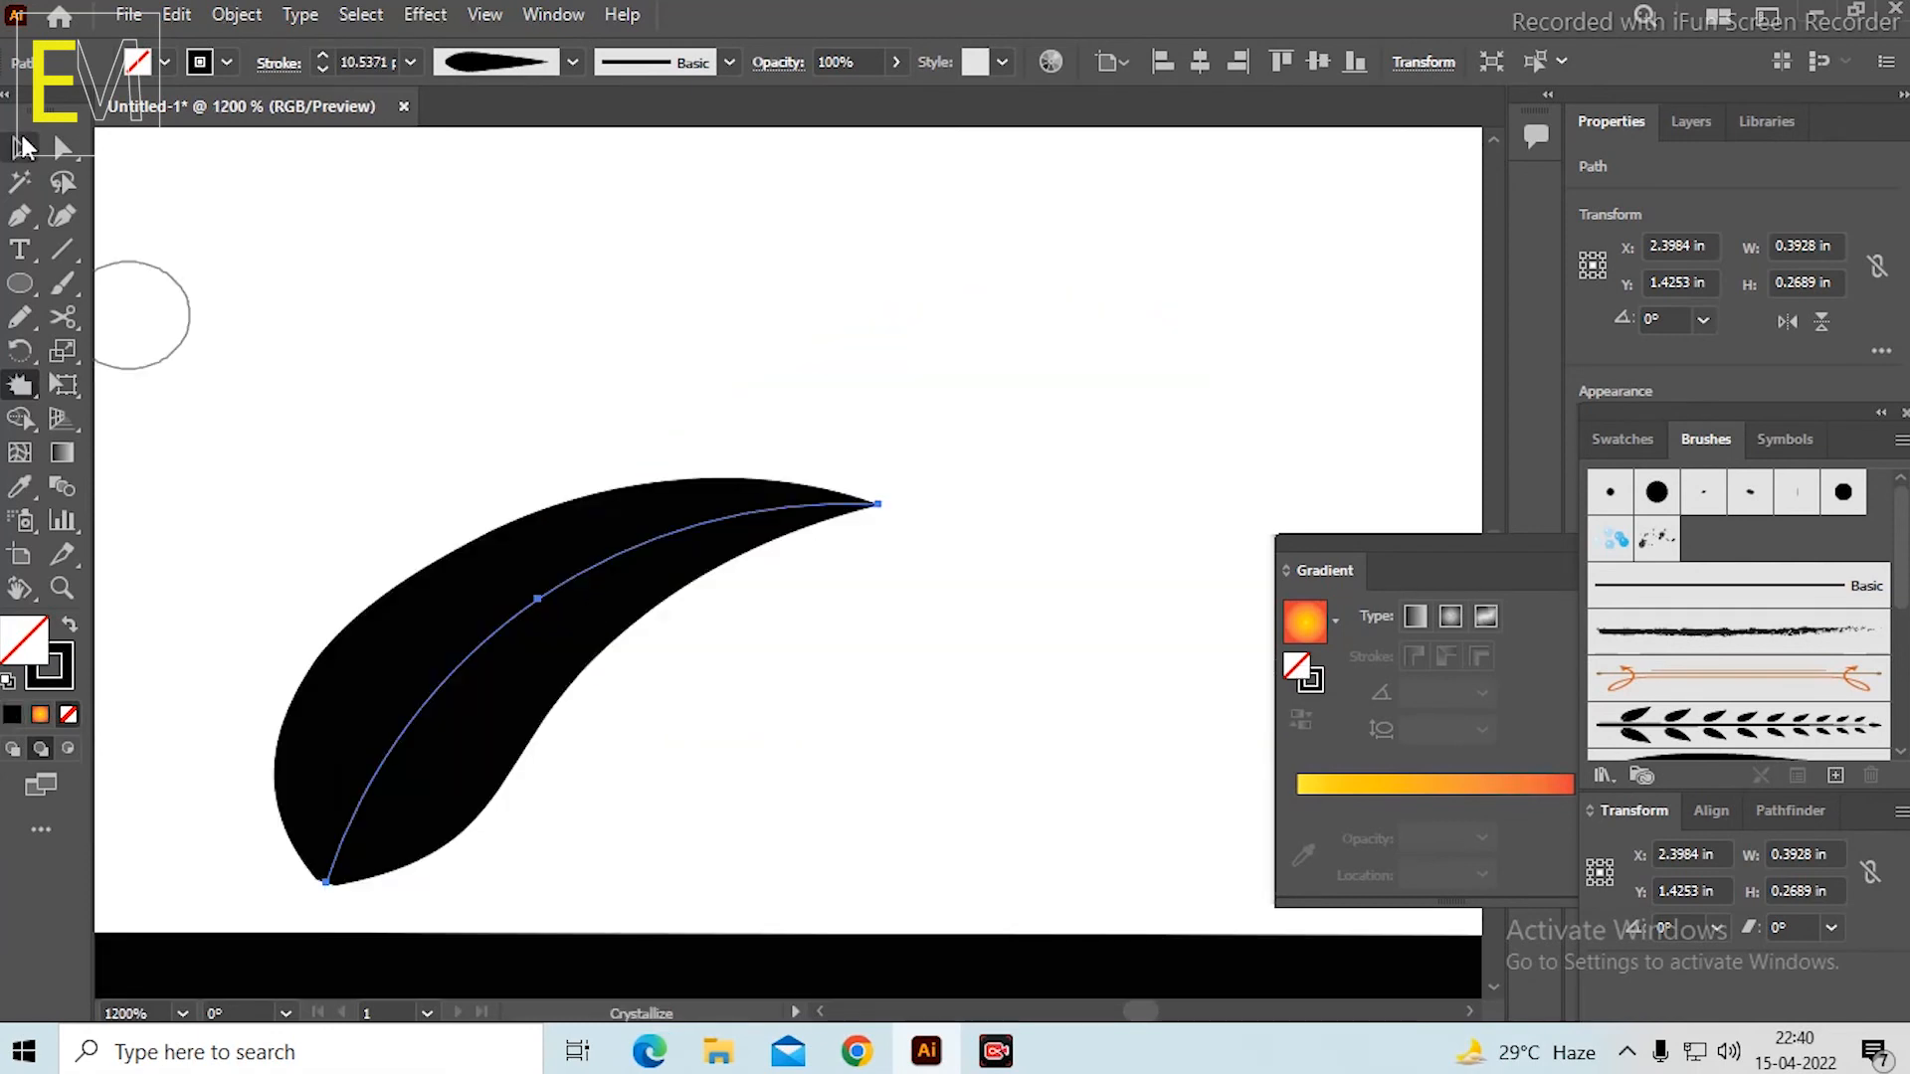
click(20, 148)
click(363, 294)
scroll(677, 466, down, 6)
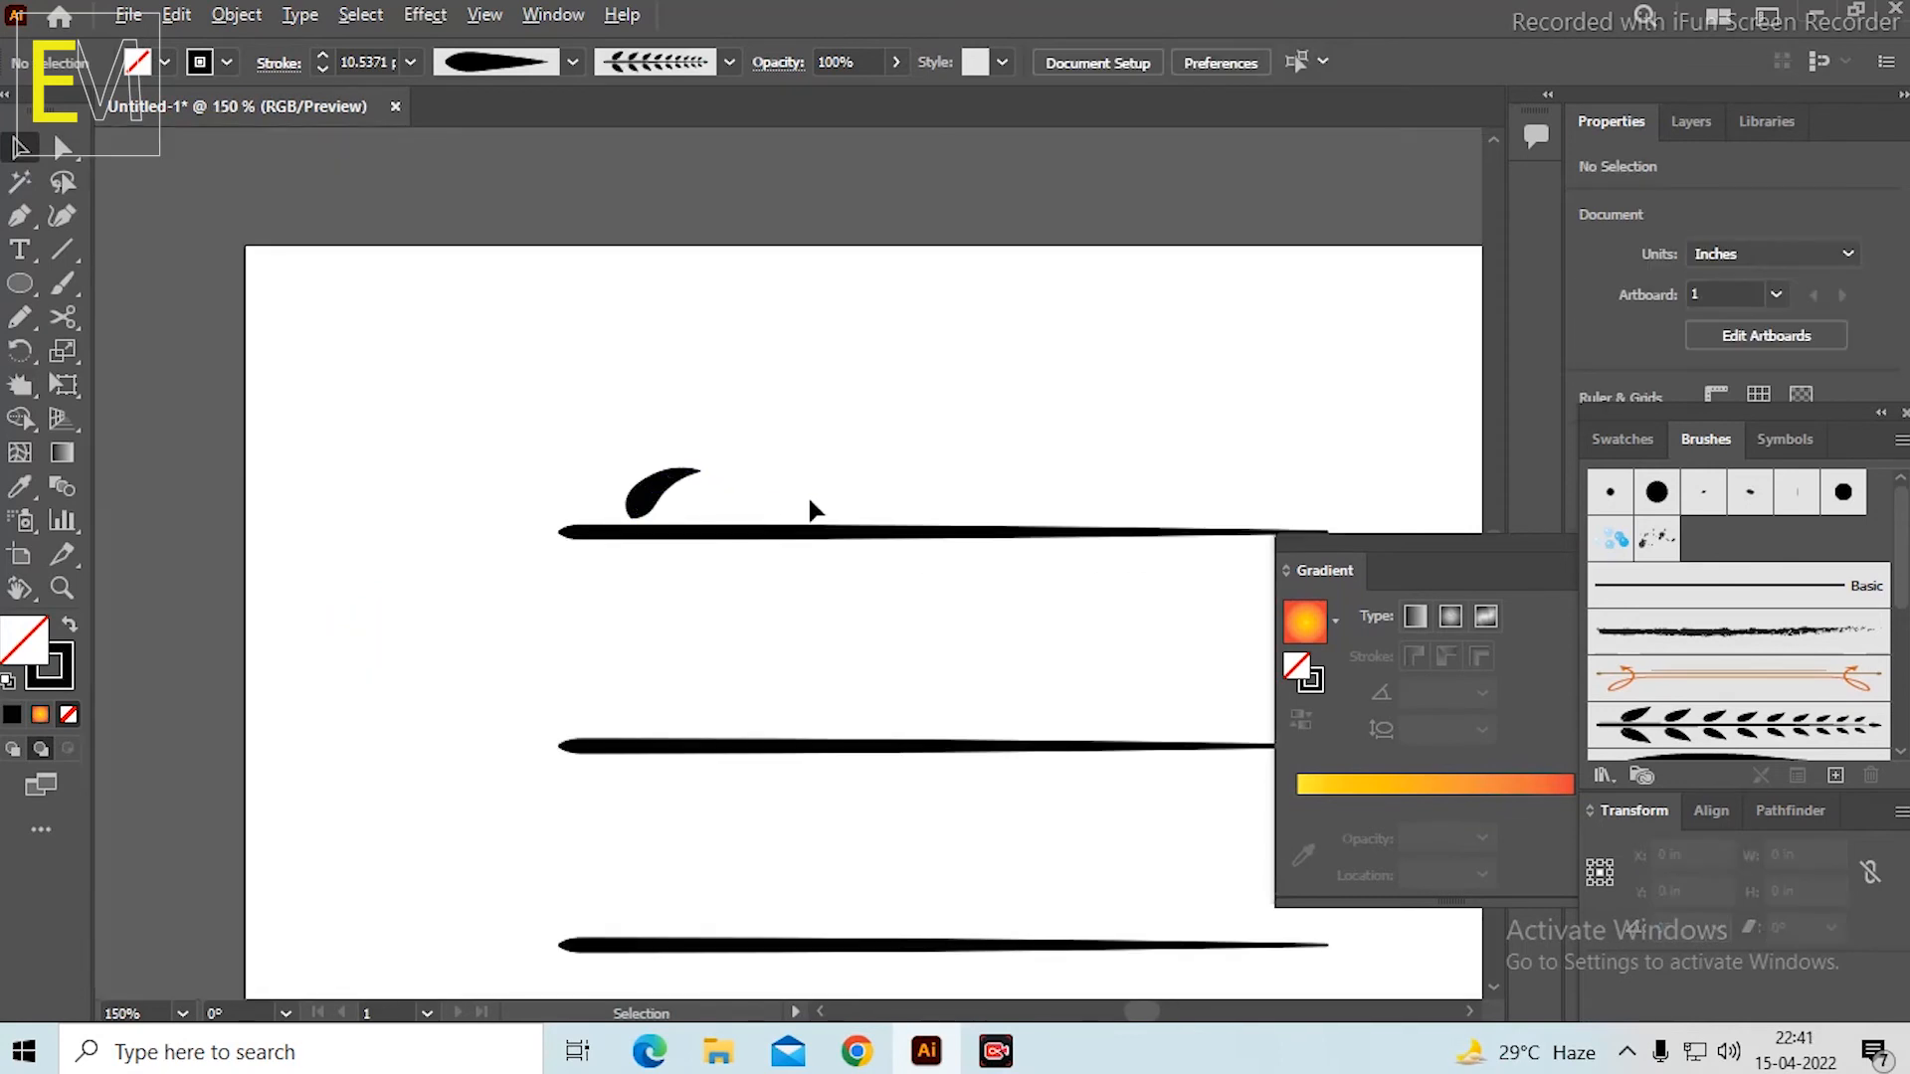
Try to place a copy of the leaf about 0.44 in to its right above the top line.
scroll(1065, 443, down, 2)
scroll(1341, 441, up, 3)
scroll(1279, 441, down, 1)
scroll(257, 473, up, 2)
scroll(735, 501, down, 1)
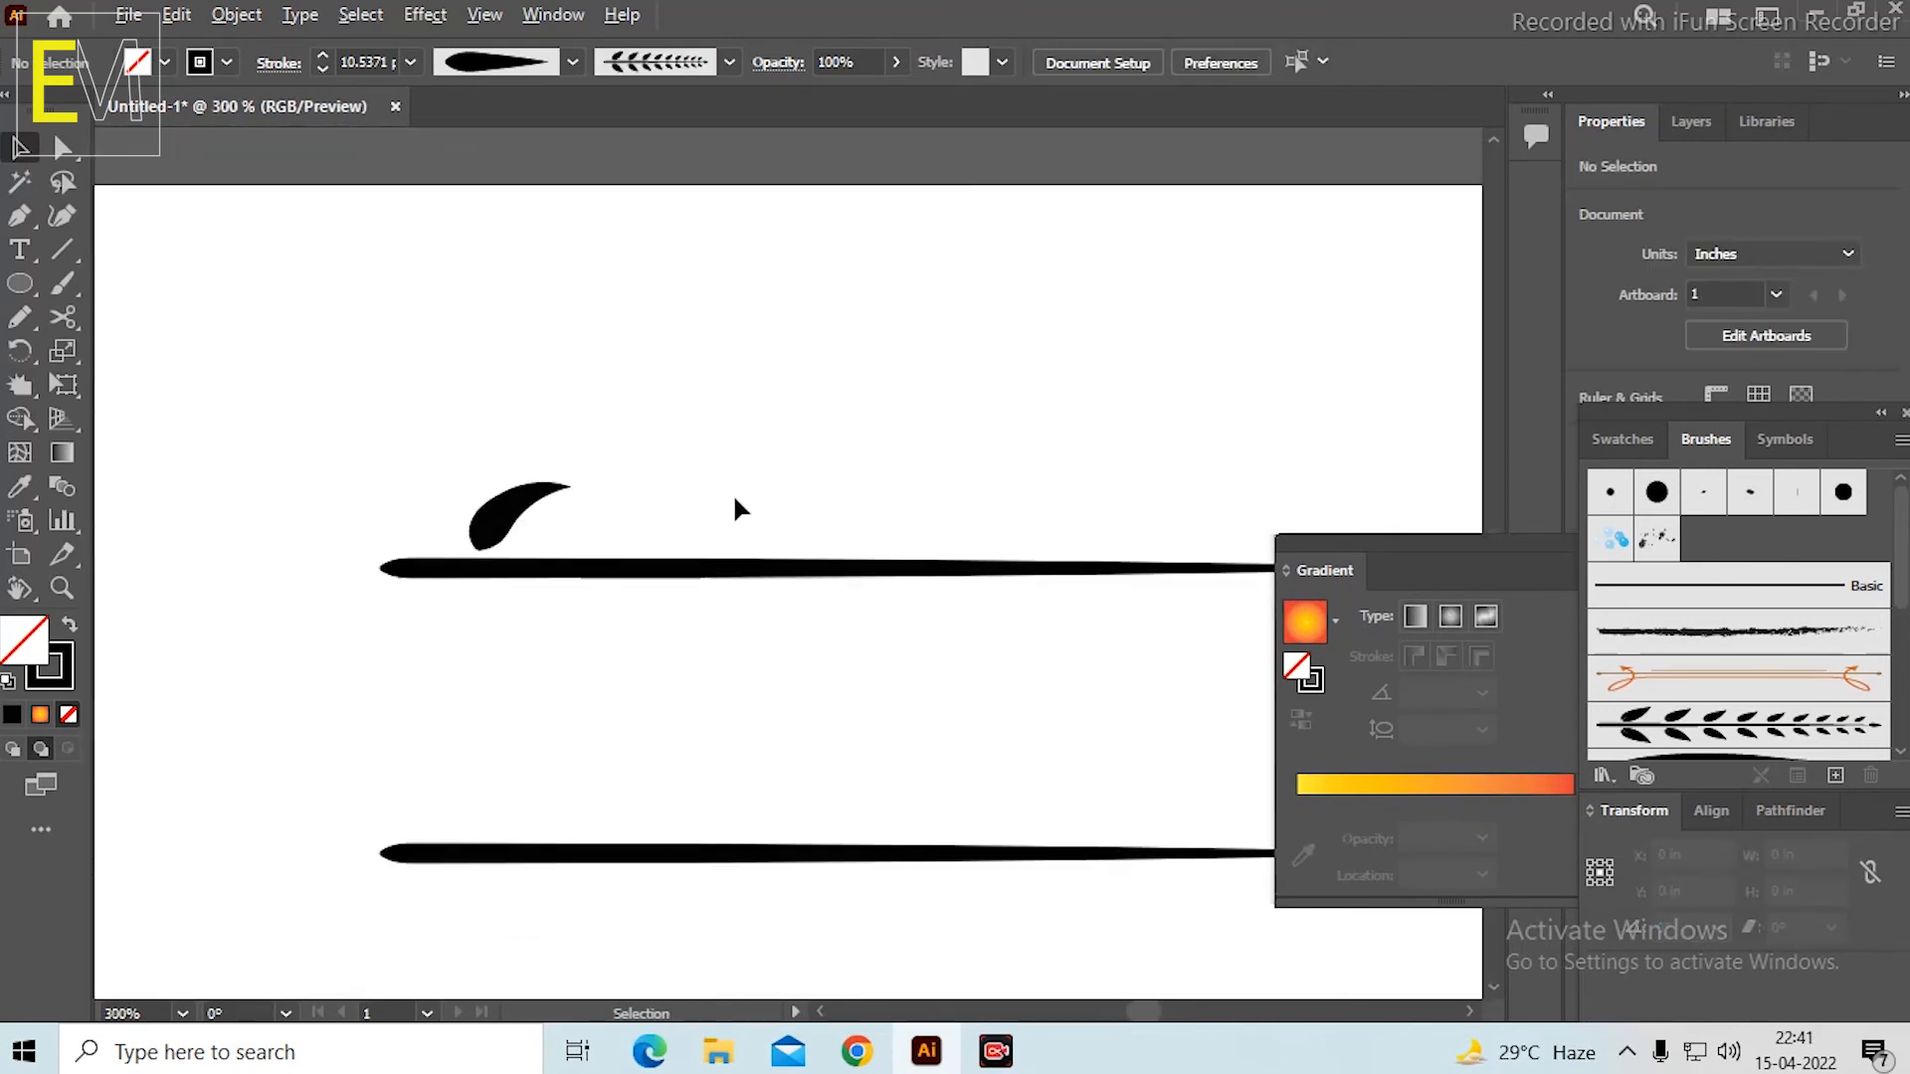
scroll(737, 509, down, 1)
click(263, 476)
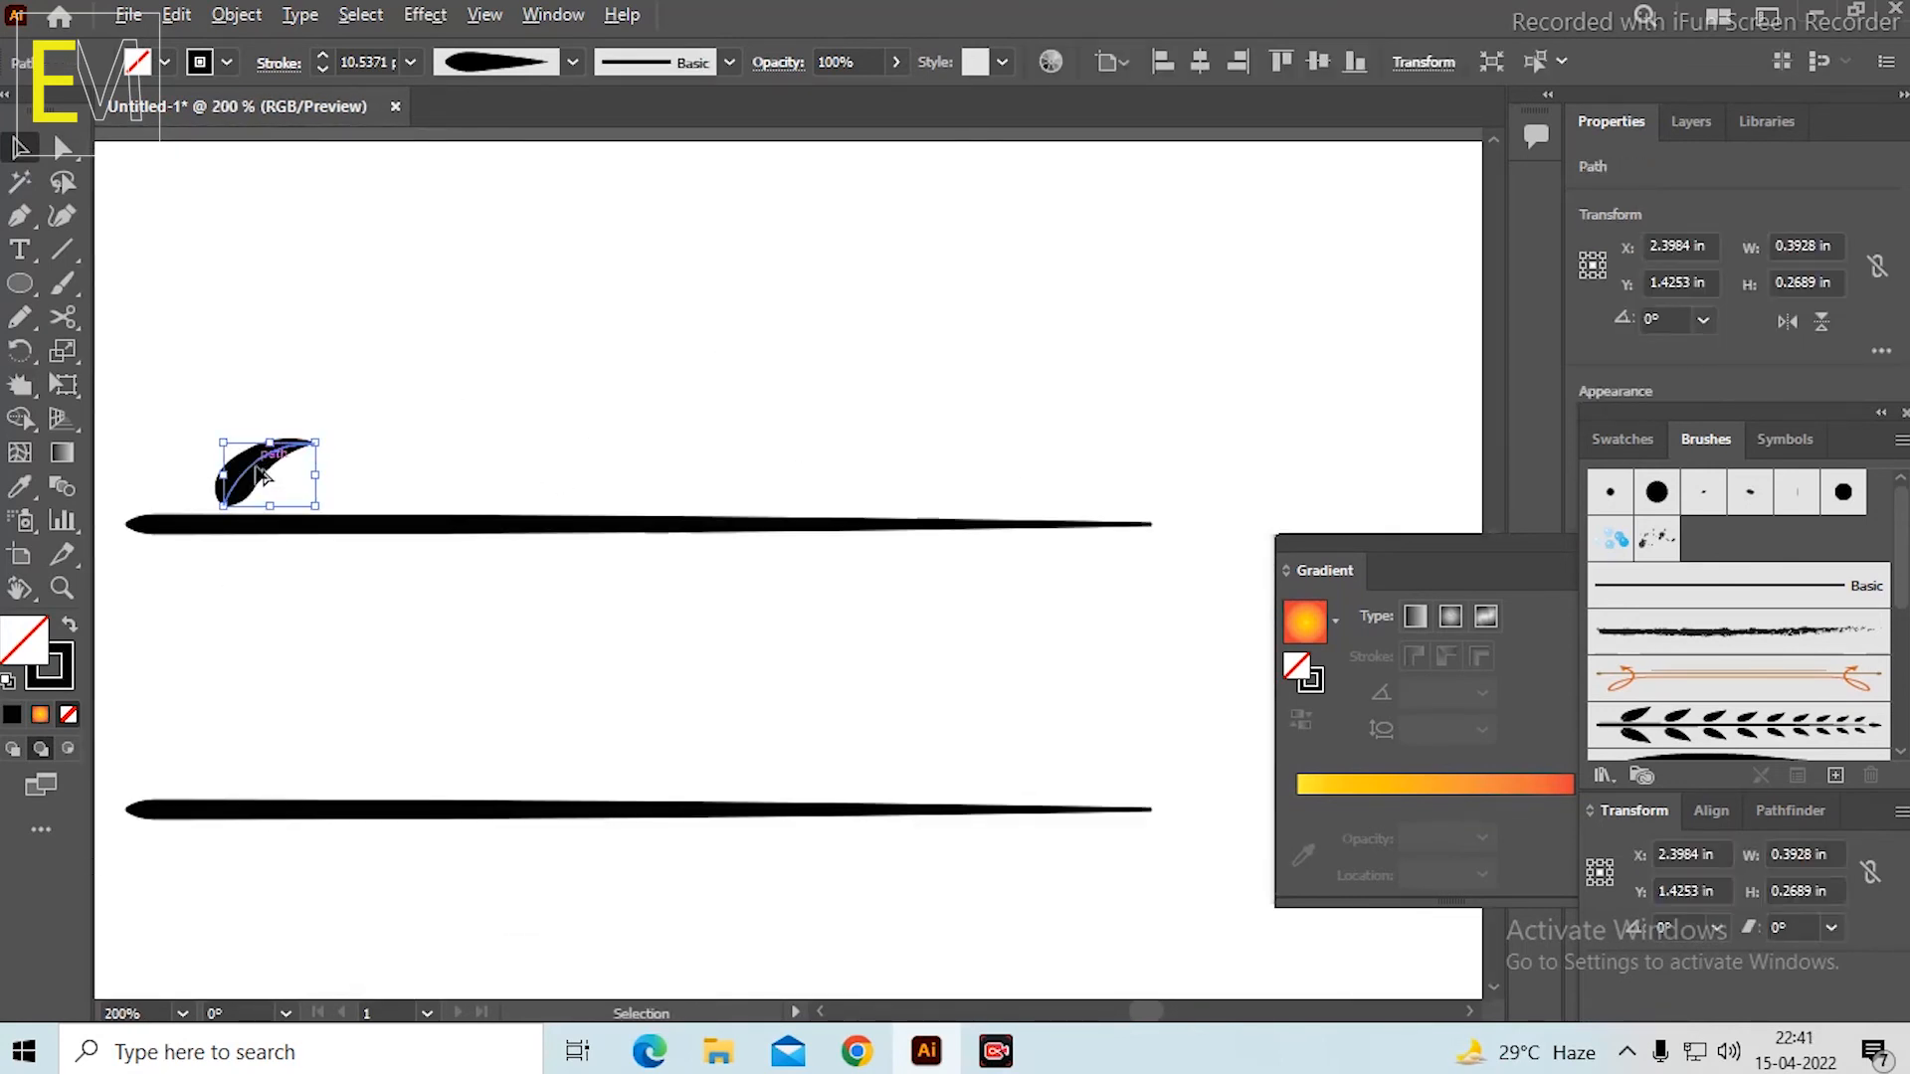
drag(263, 476, 367, 472)
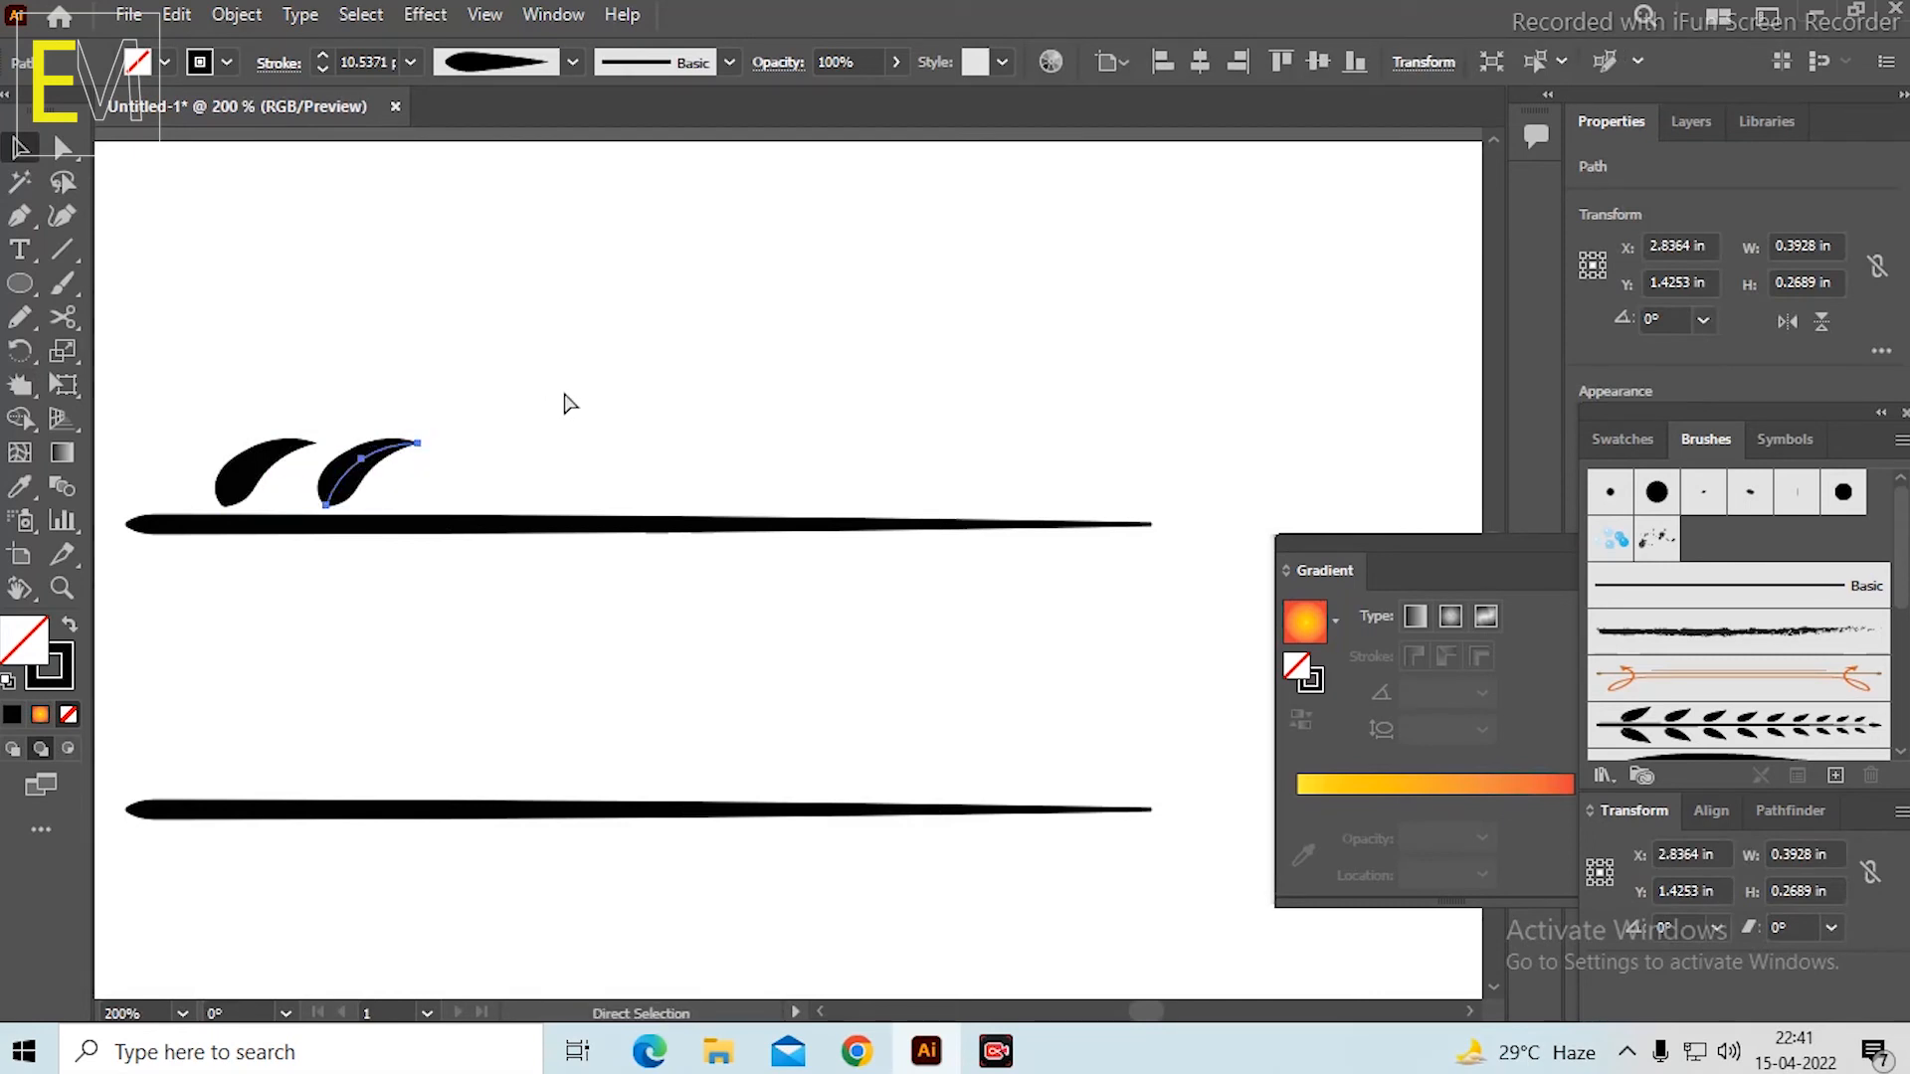
key(ctrl+z)
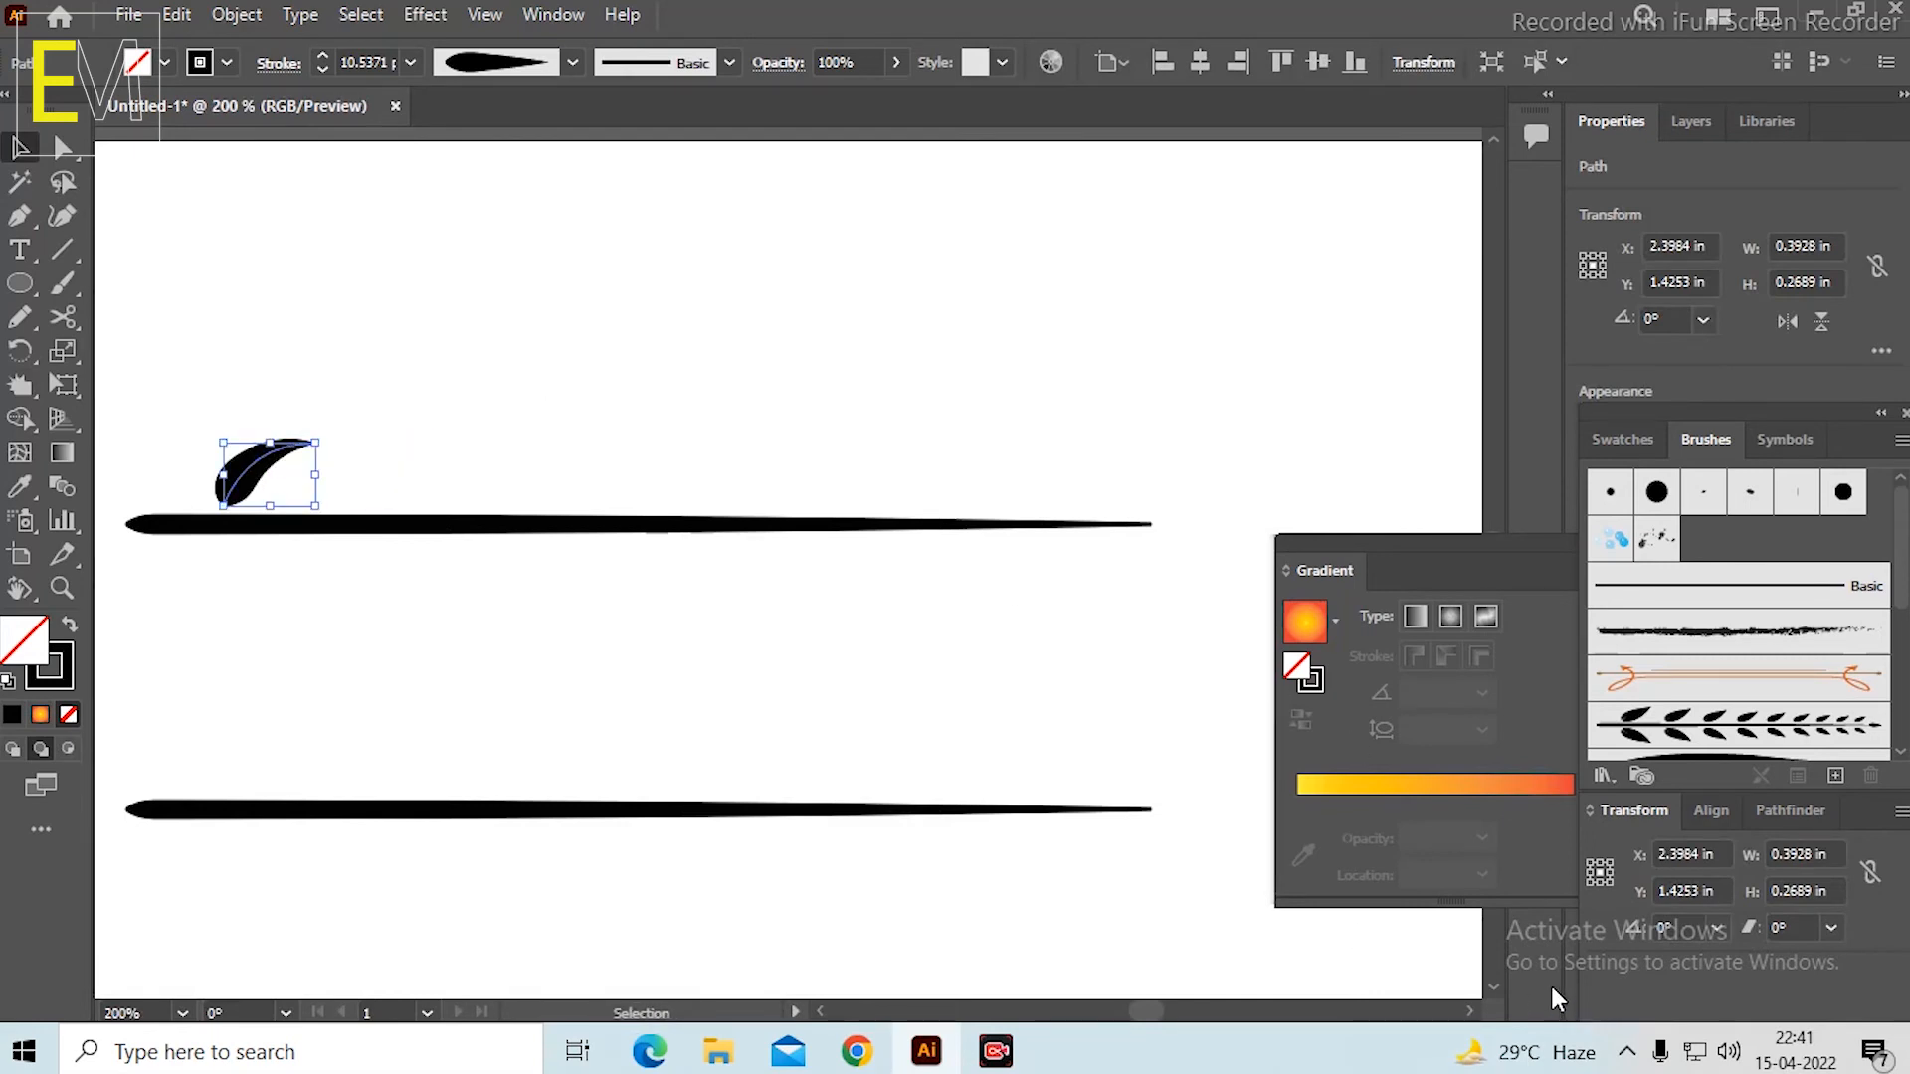
Start a Transform effect on the leaf with 8 copies.
scroll(784, 431, down, 3)
scroll(817, 417, up, 2)
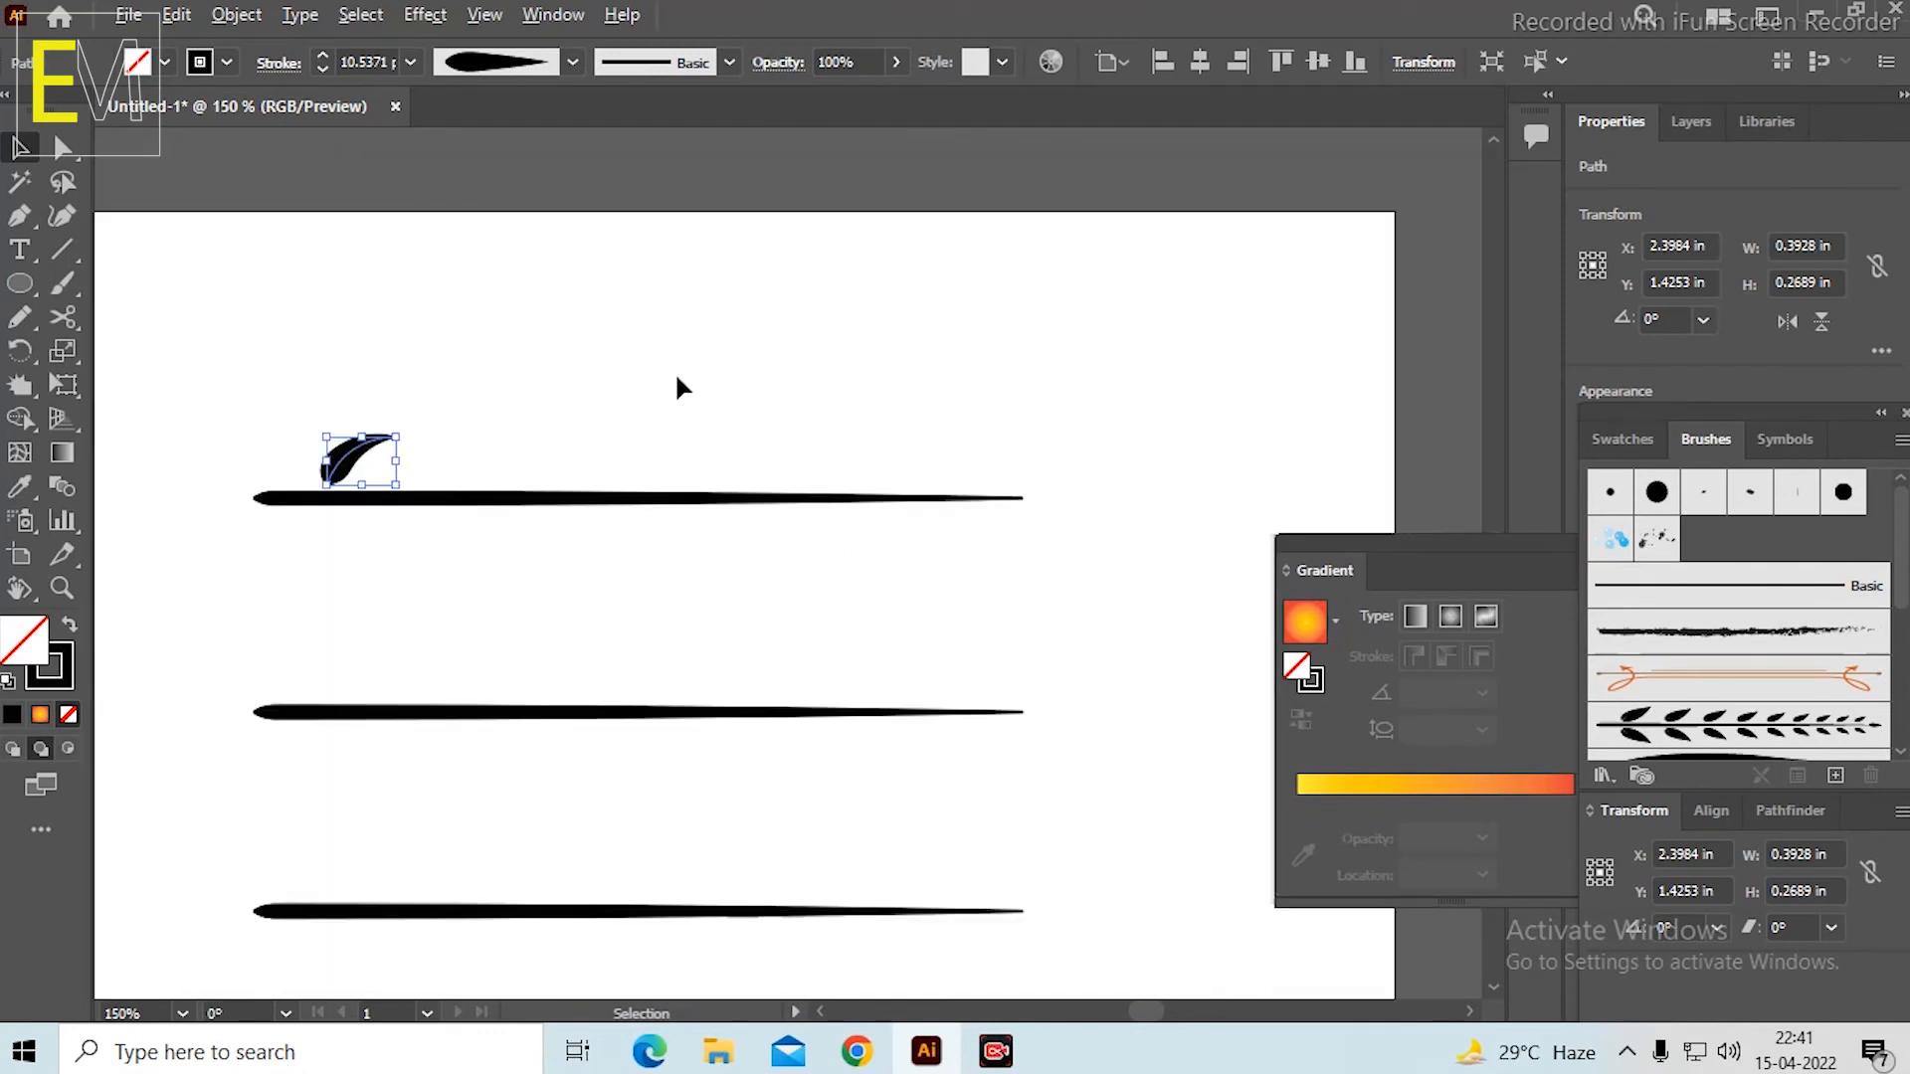
click(425, 14)
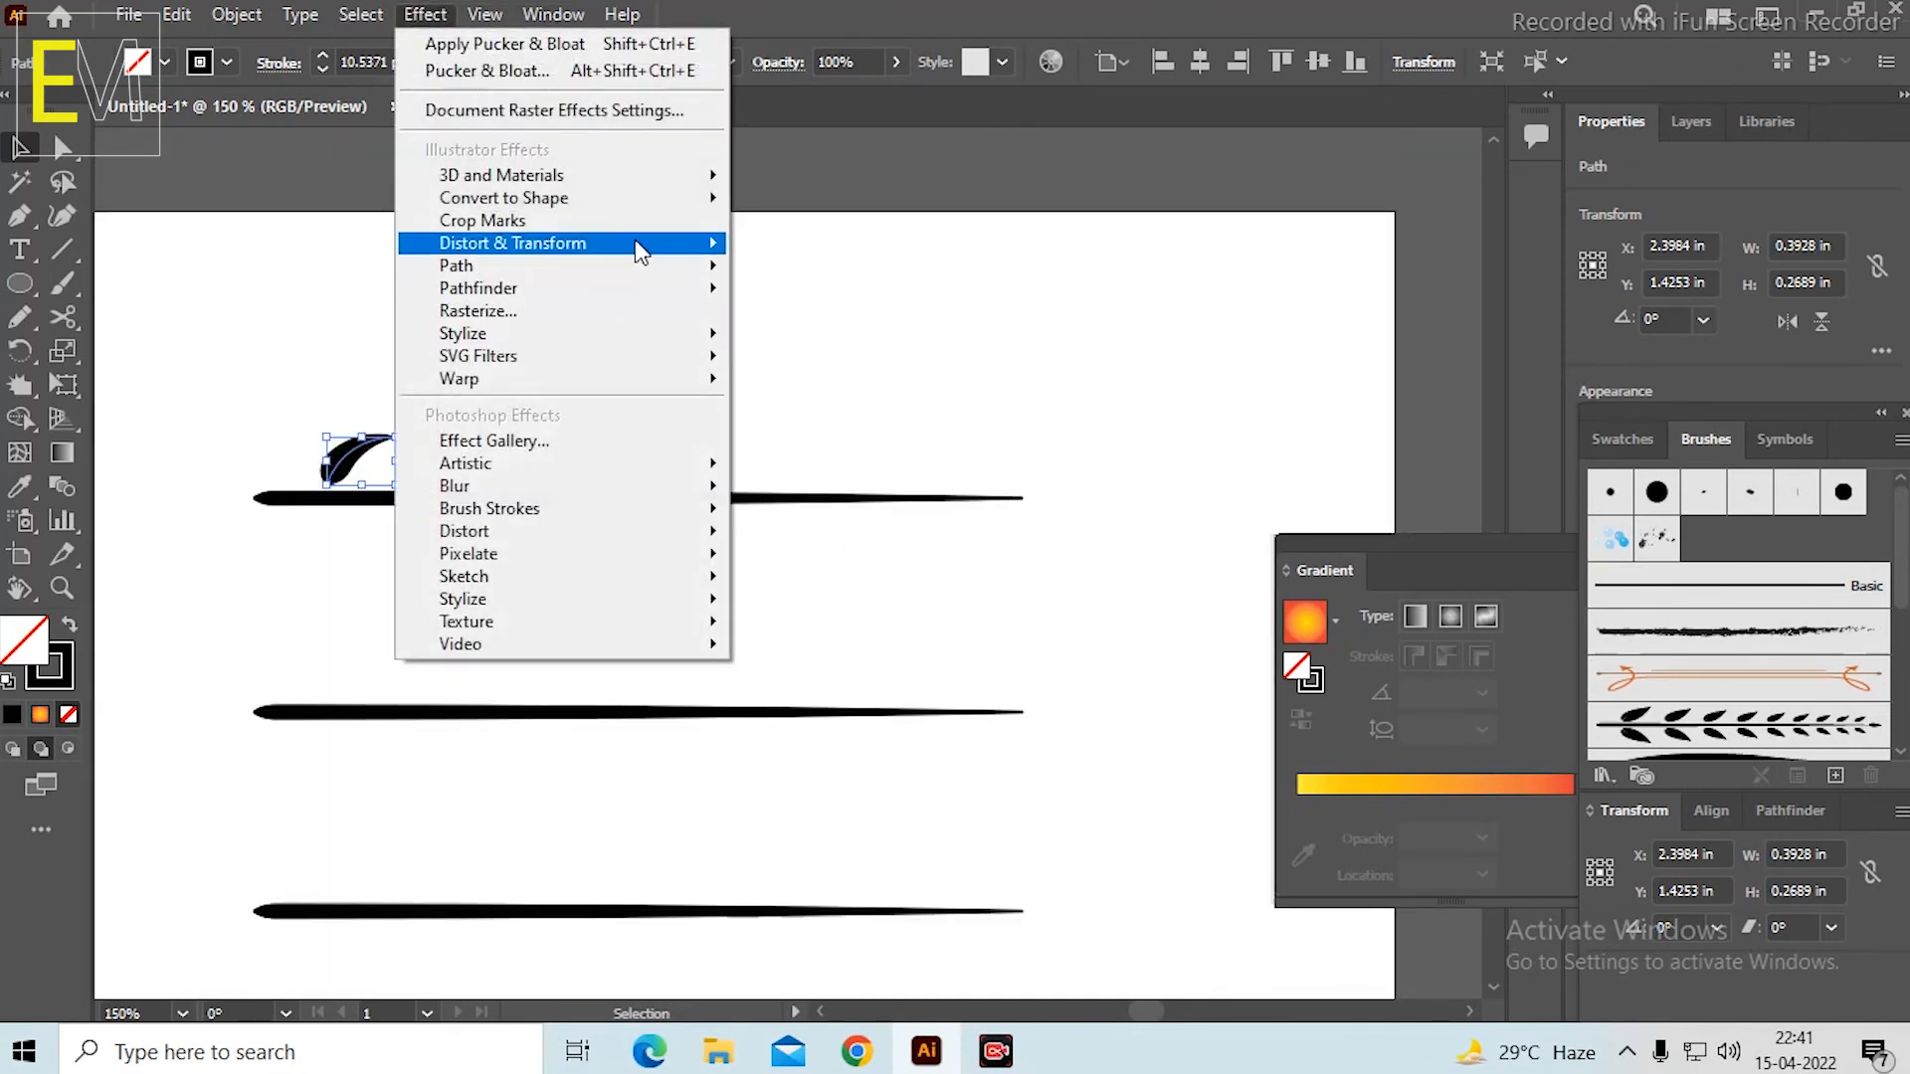
mouse_move(640, 249)
click(848, 341)
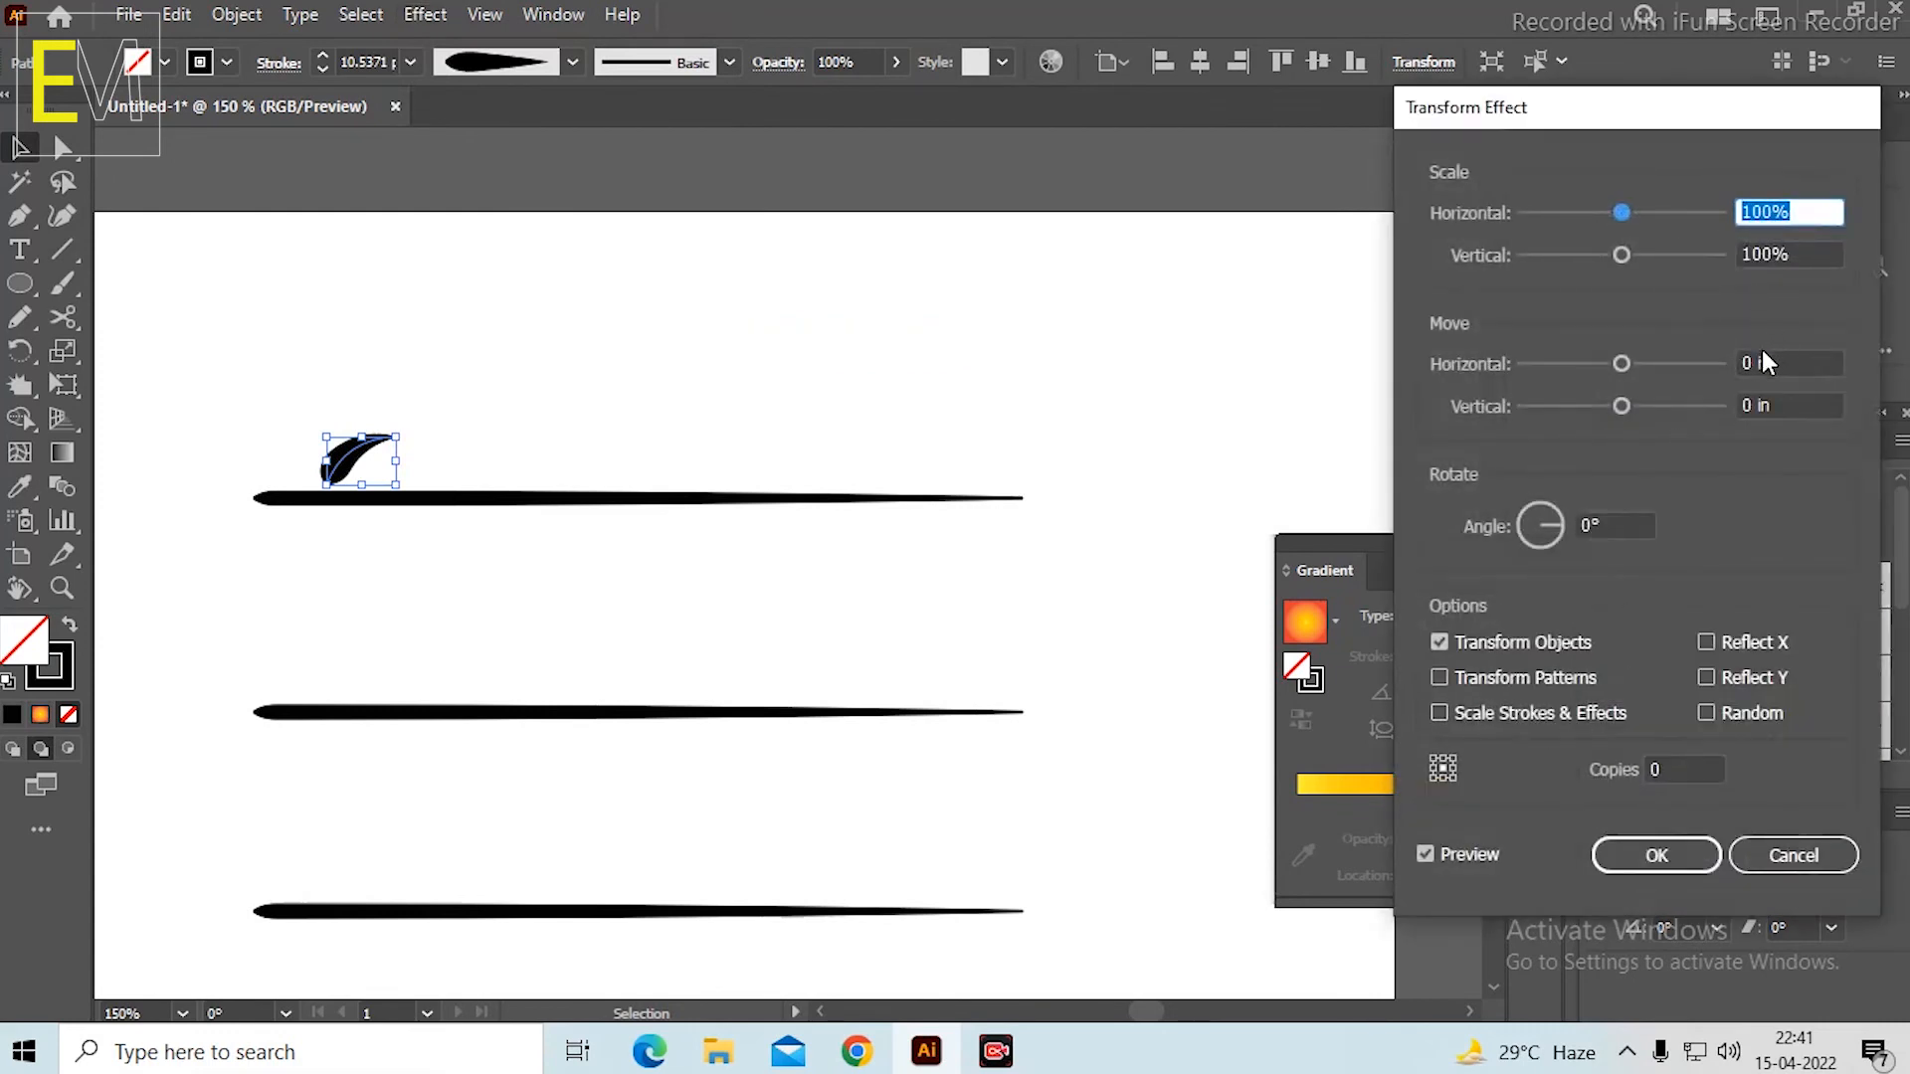
click(1682, 770)
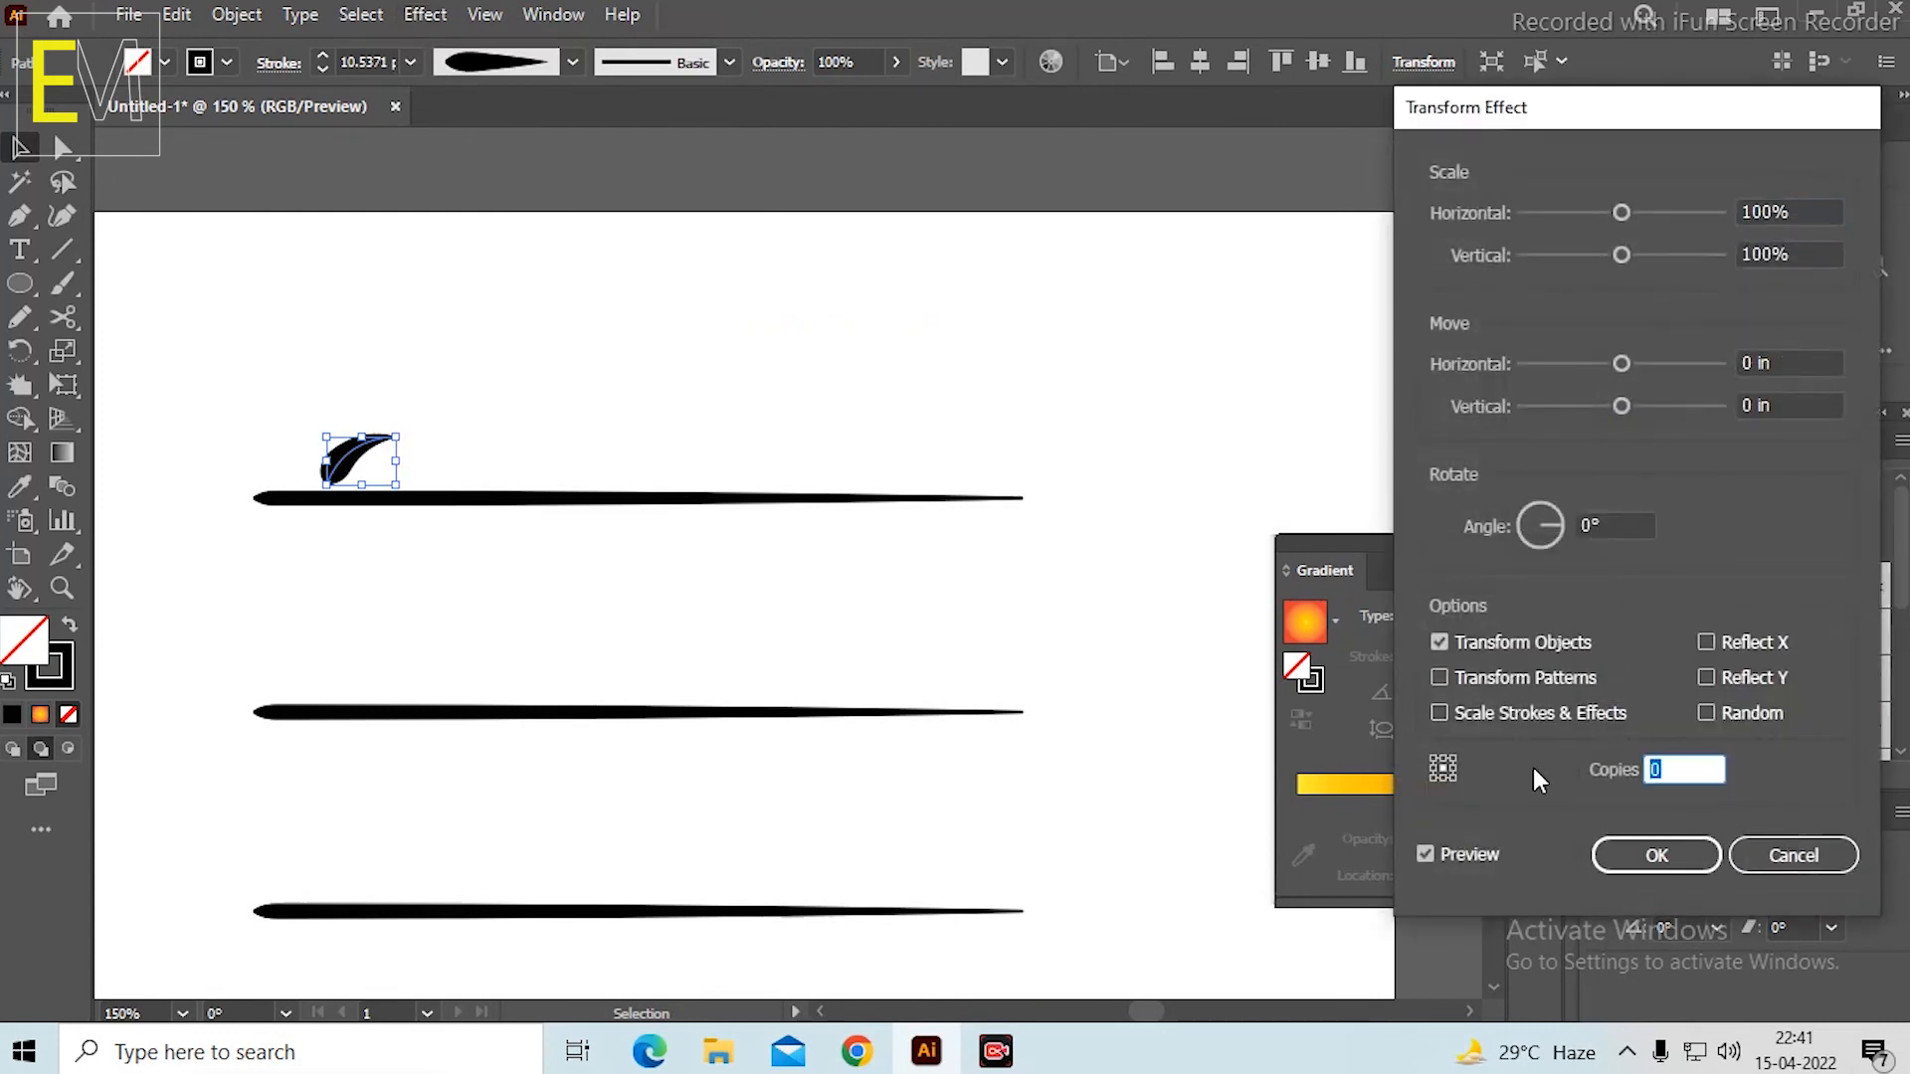
text(8)
Set the Transform effect's horizontal and vertical scale to 88%.
click(1803, 206)
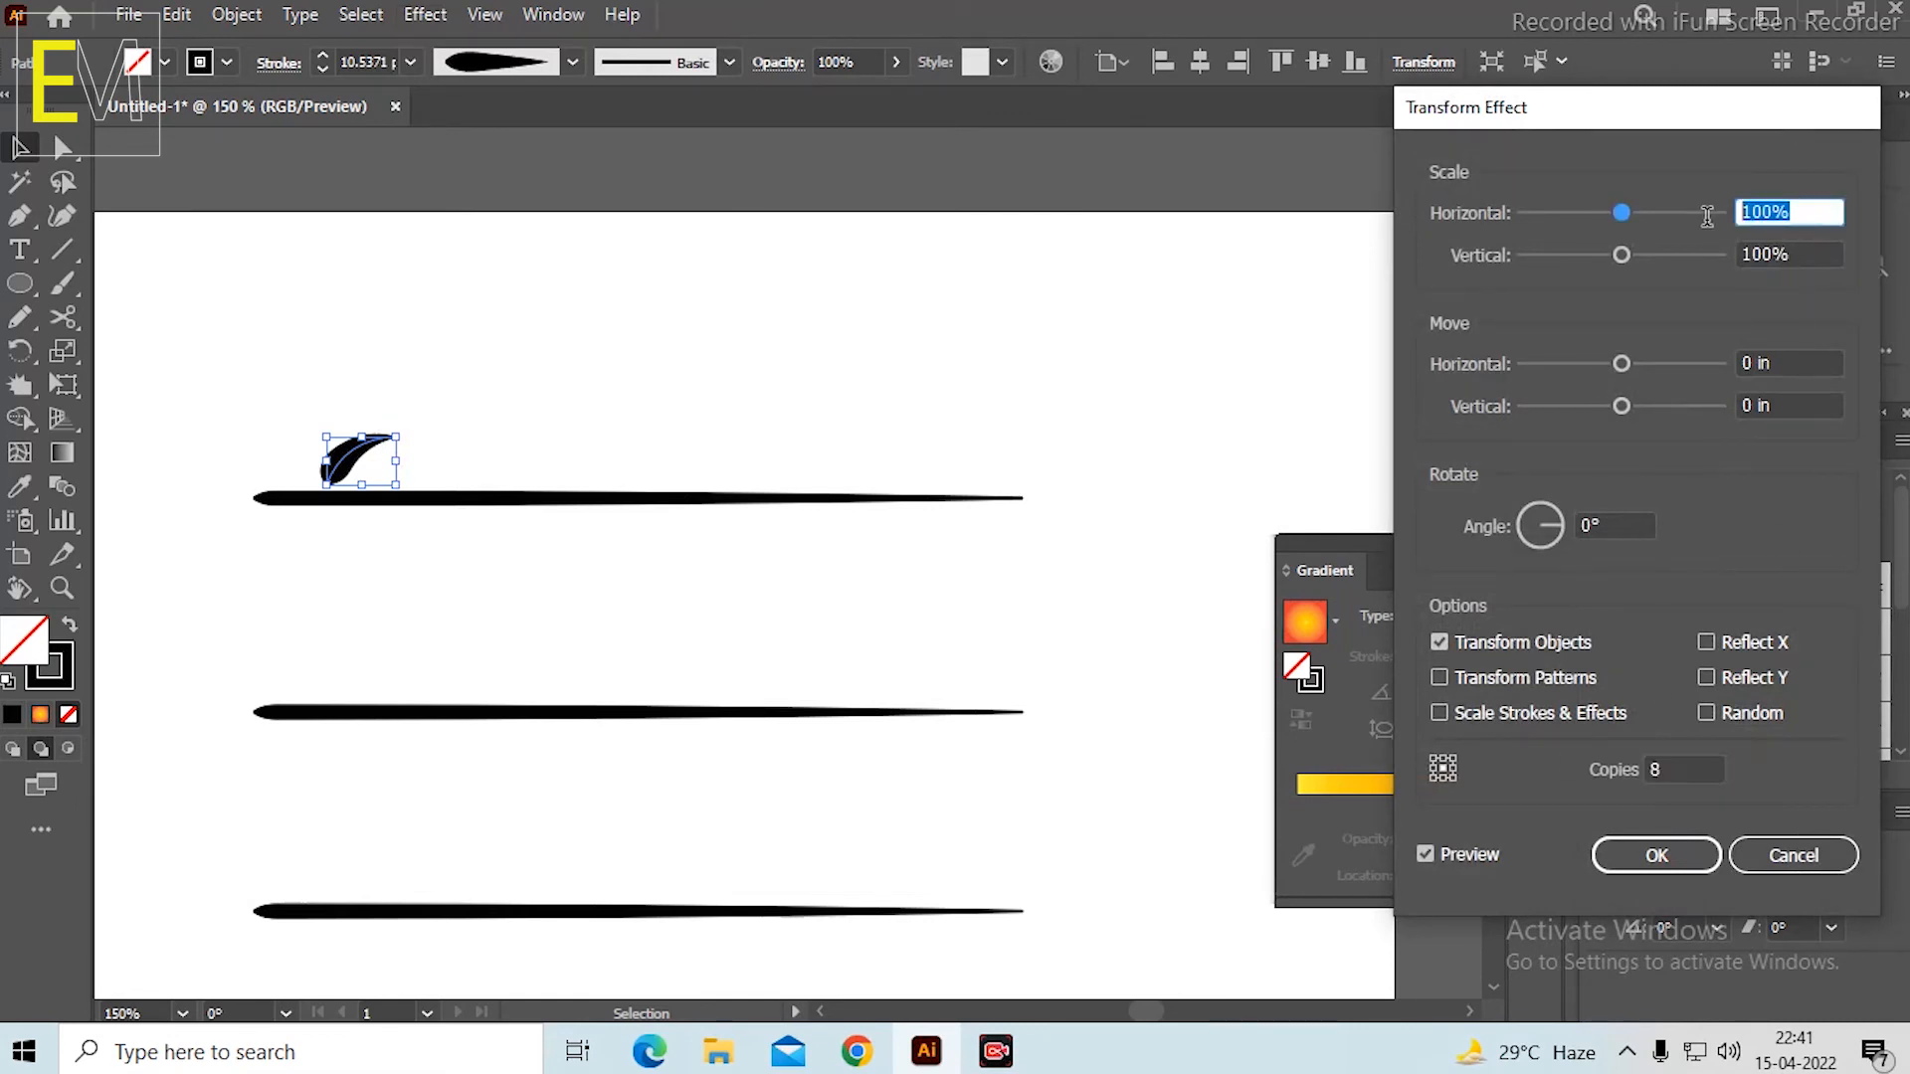
text(55)
key(BackSpace)
key(BackSpace)
text(88)
key(Tab)
text(88)
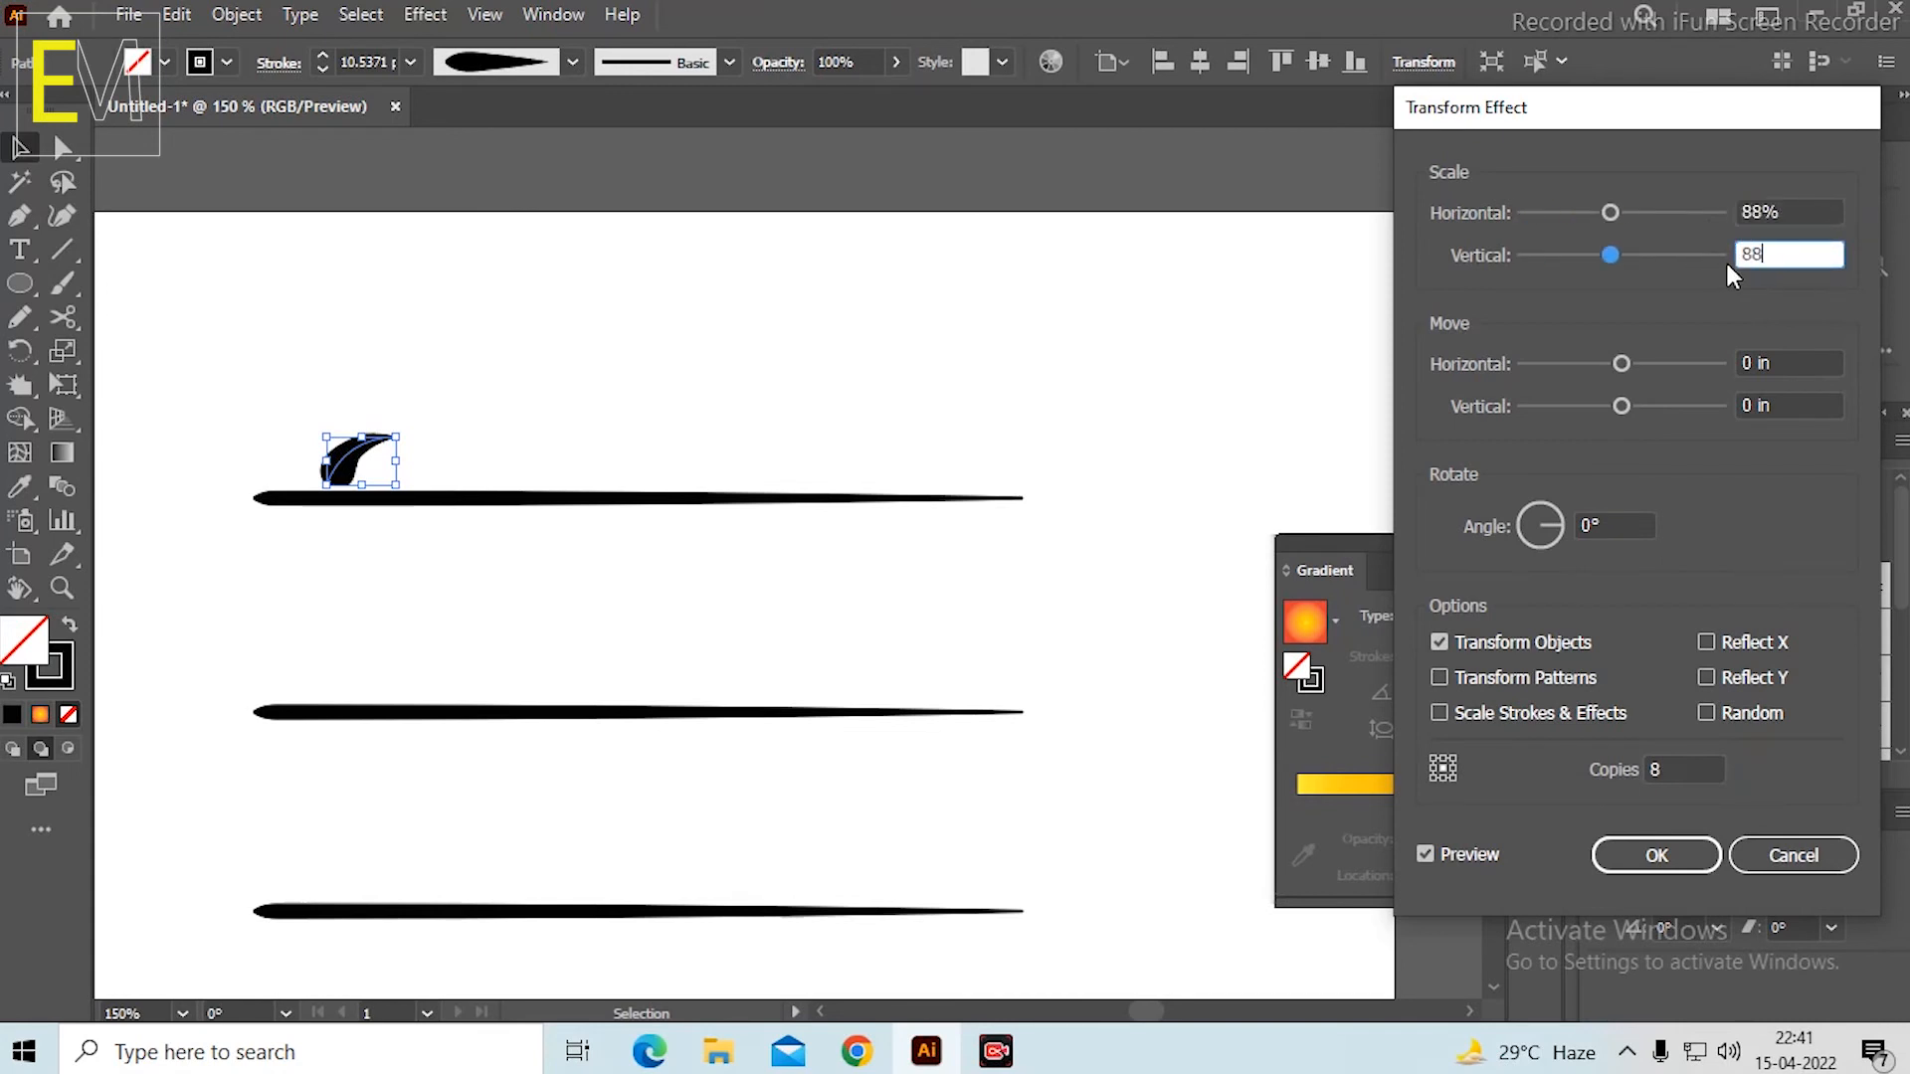
Set the effect's horizontal move to 0.6528 in and vertical move to 0.0139 in, and apply it to the leaf.
drag(1626, 410, 1671, 364)
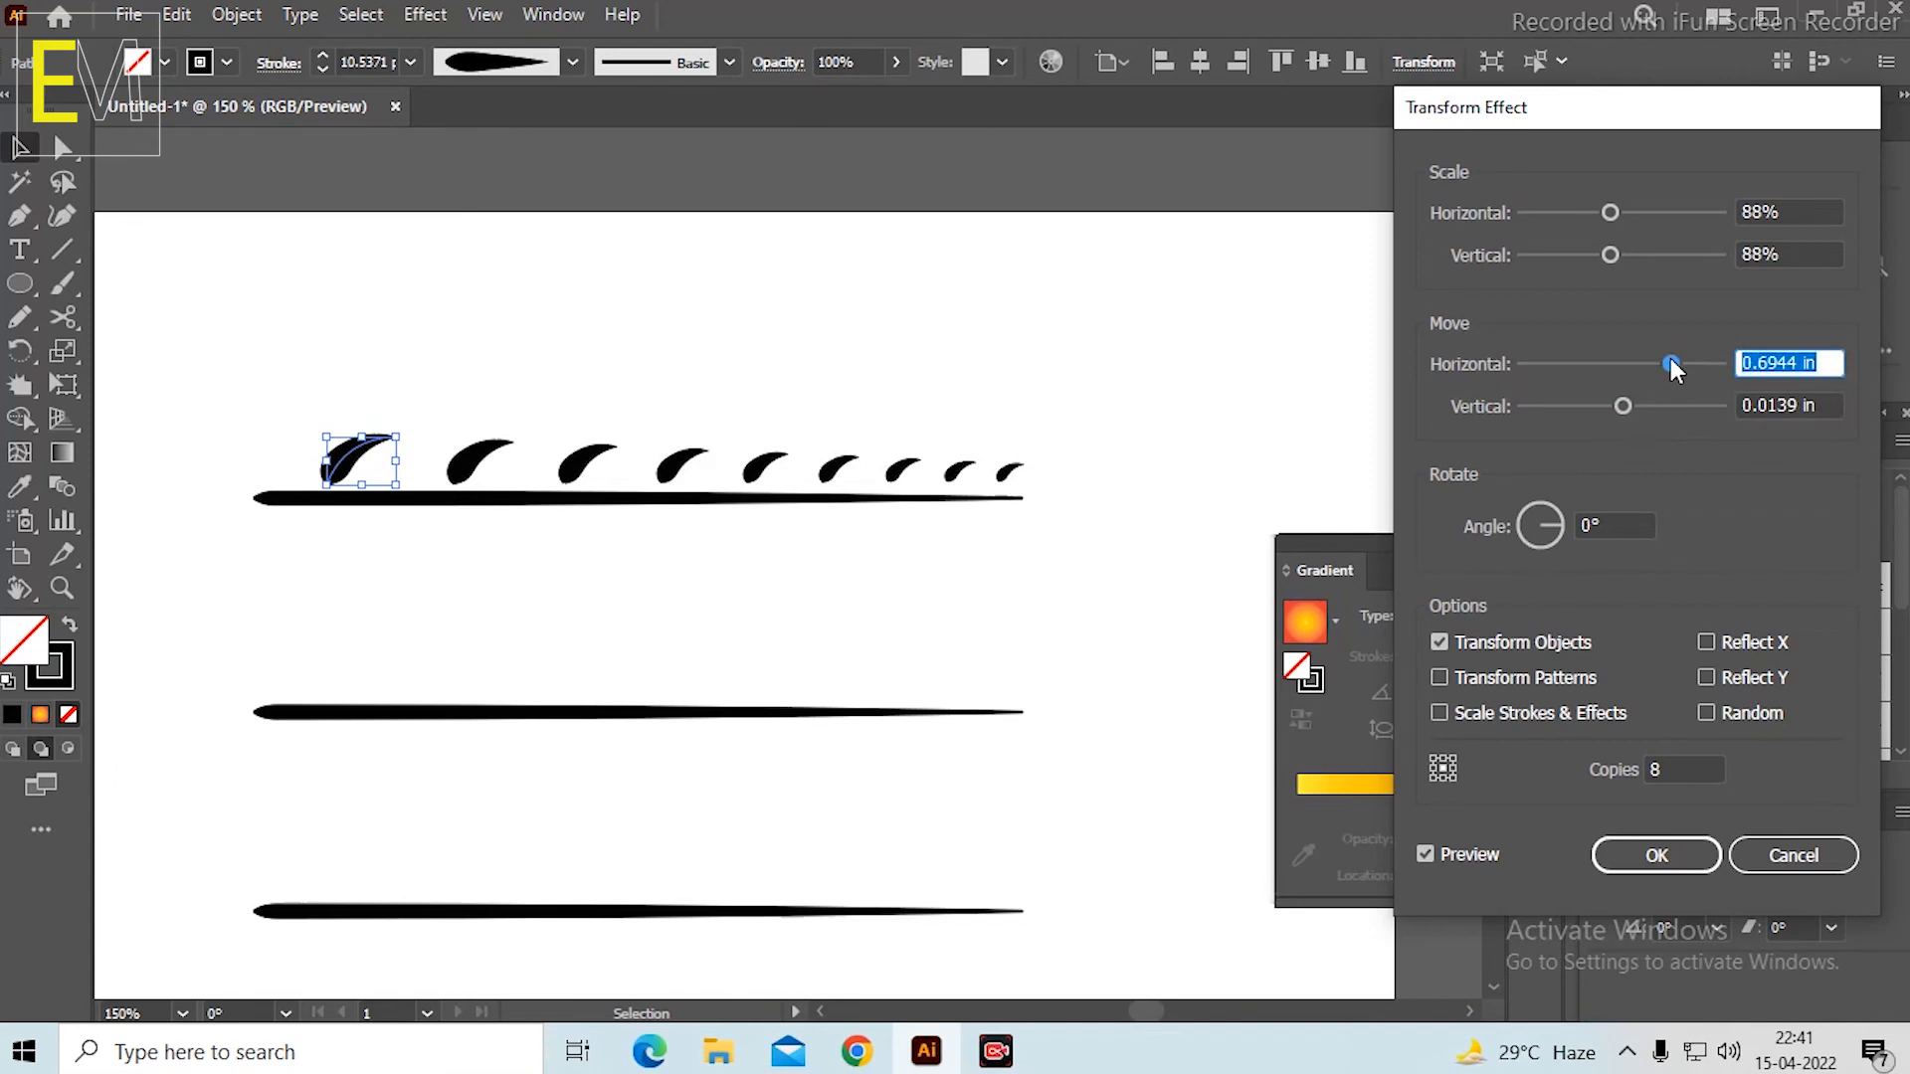
drag(1671, 364, 1666, 364)
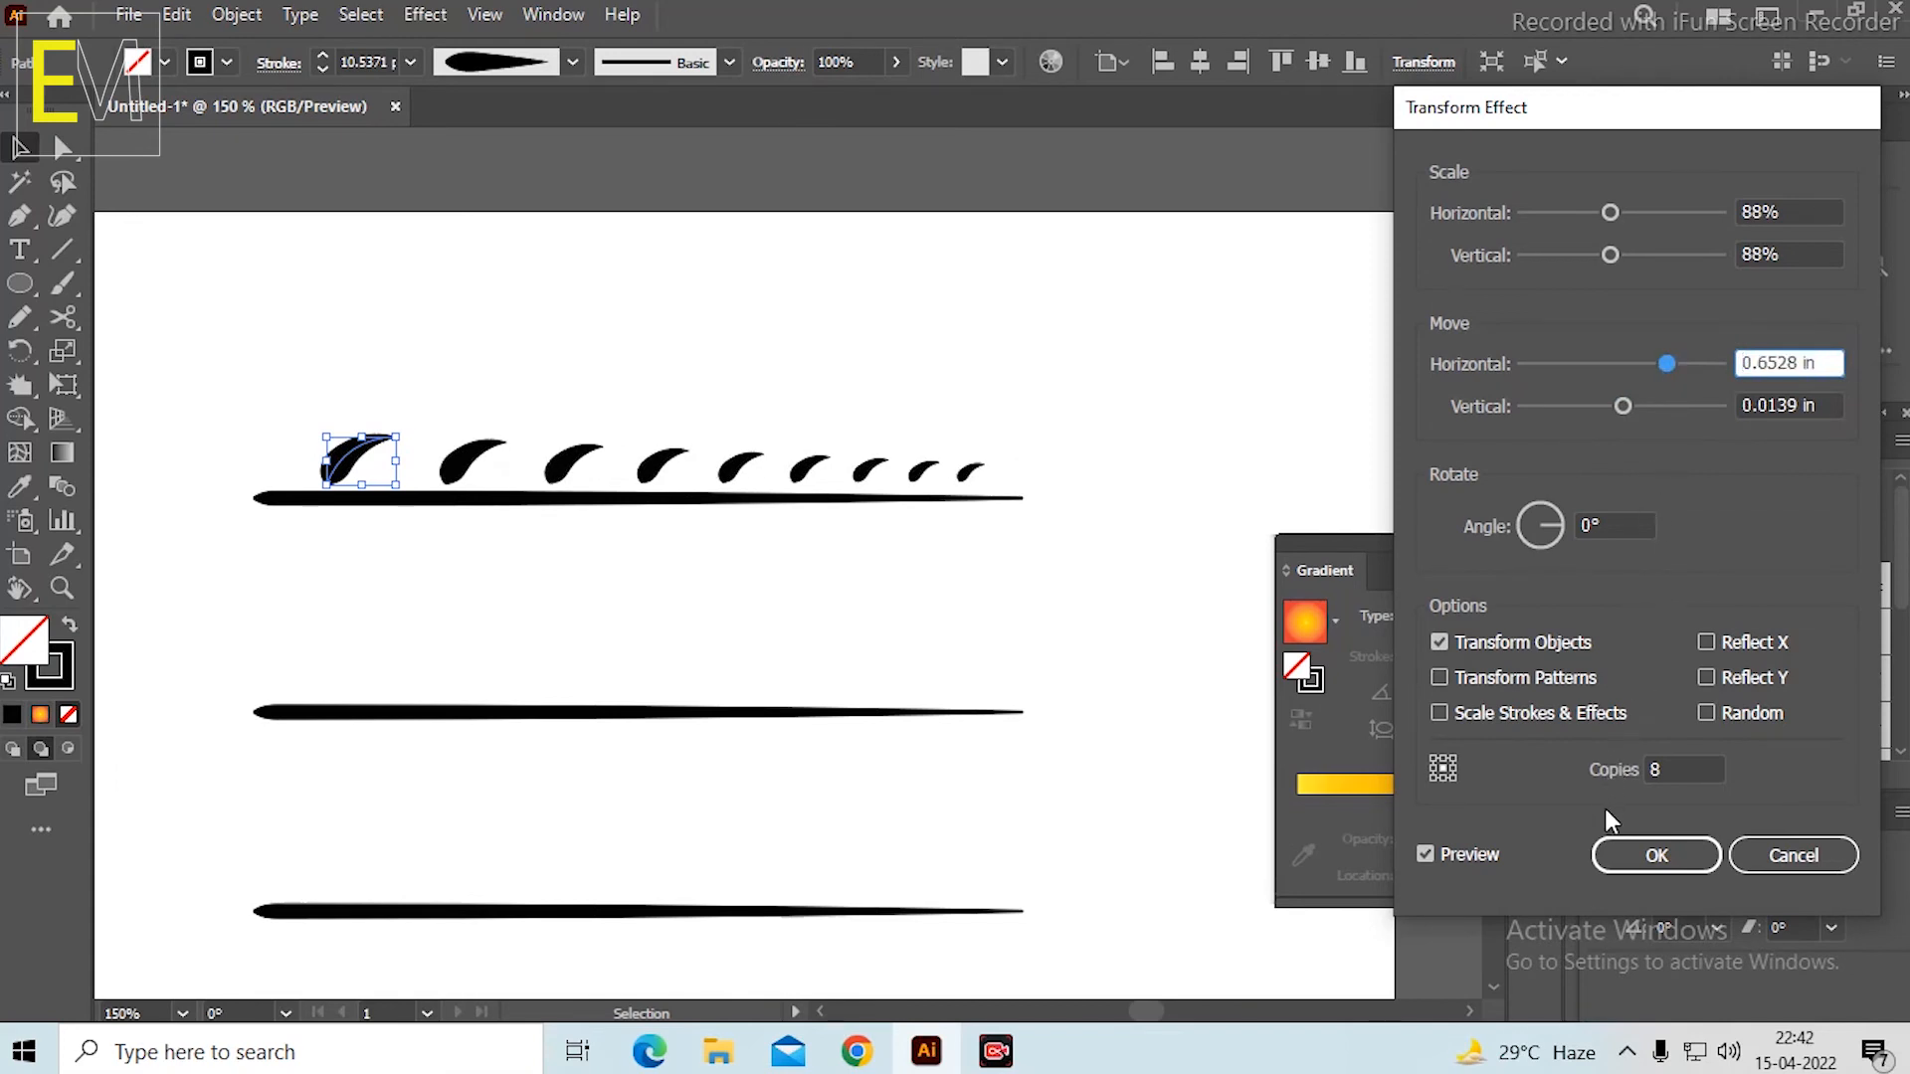
click(1656, 852)
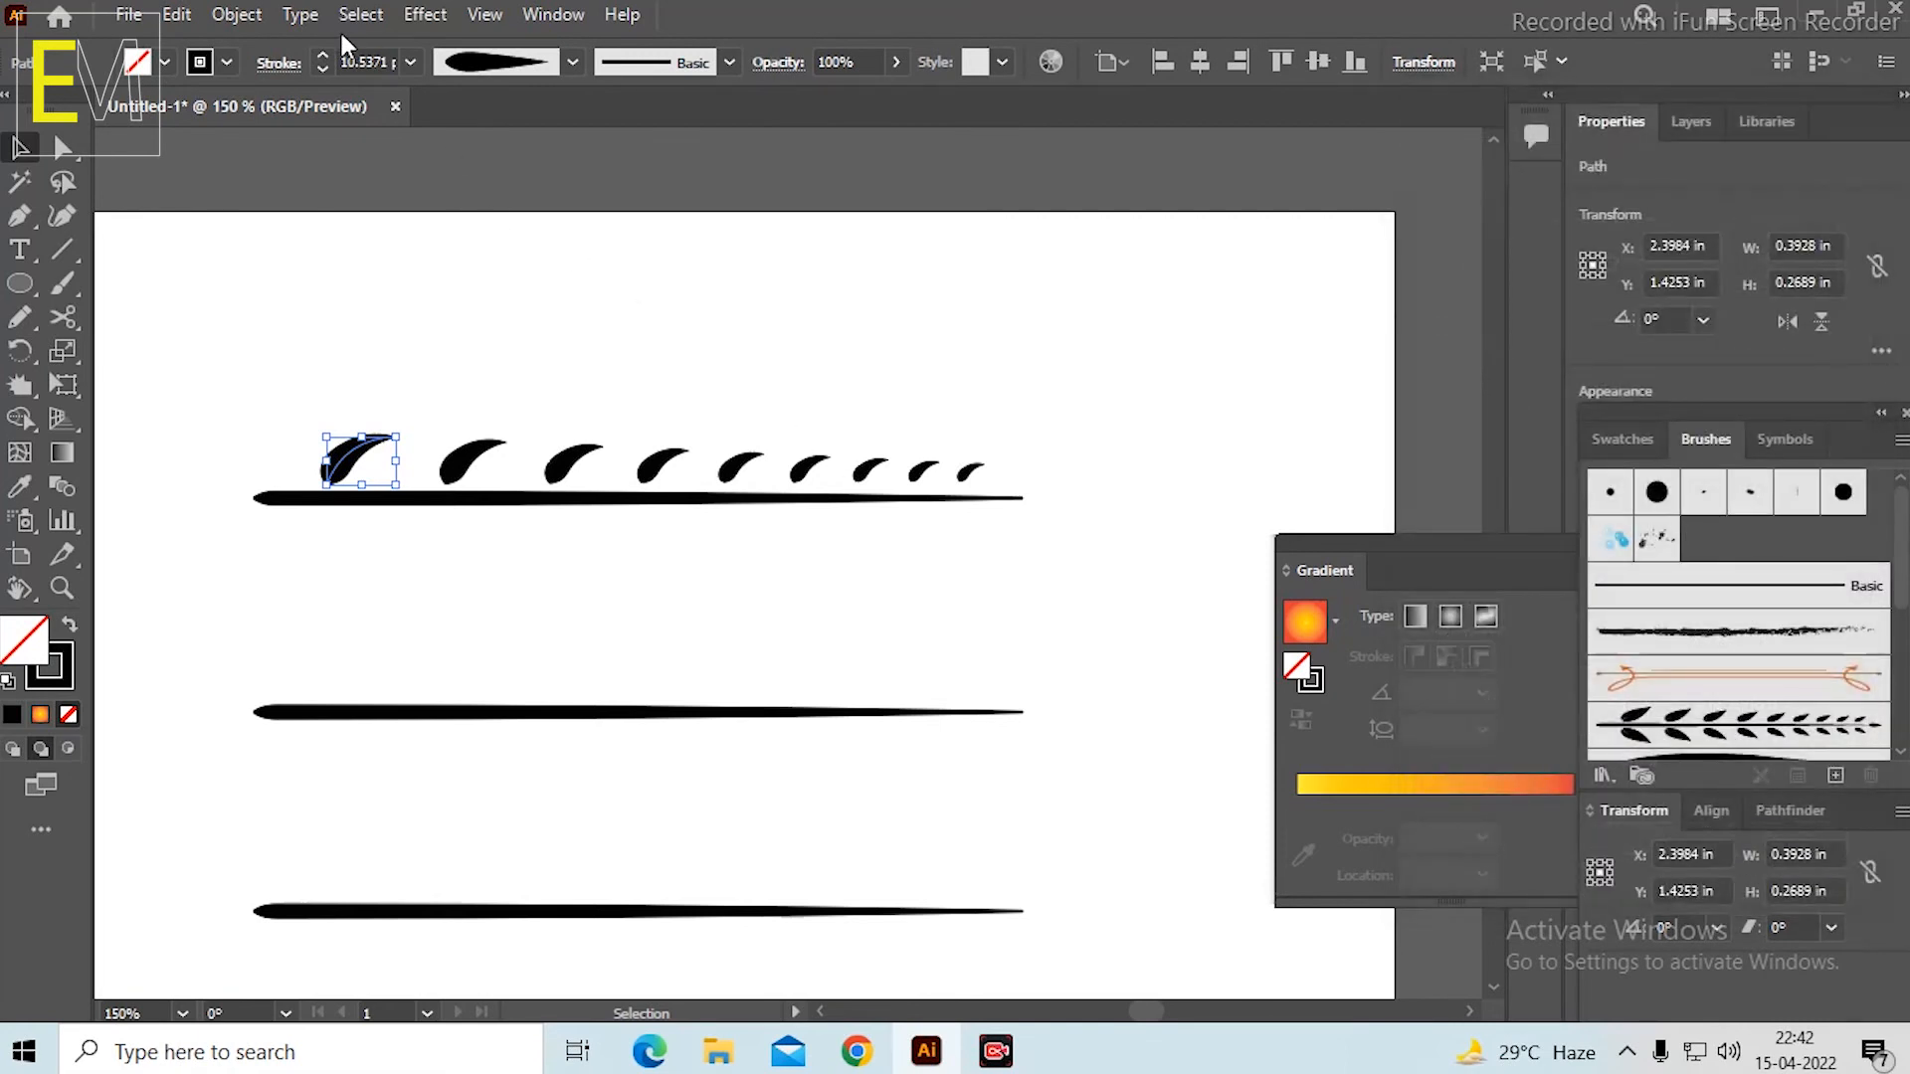
Add a second Transform effect to the leaf with 1 copy, Reflect Y and the bottom-centre reference point.
click(426, 15)
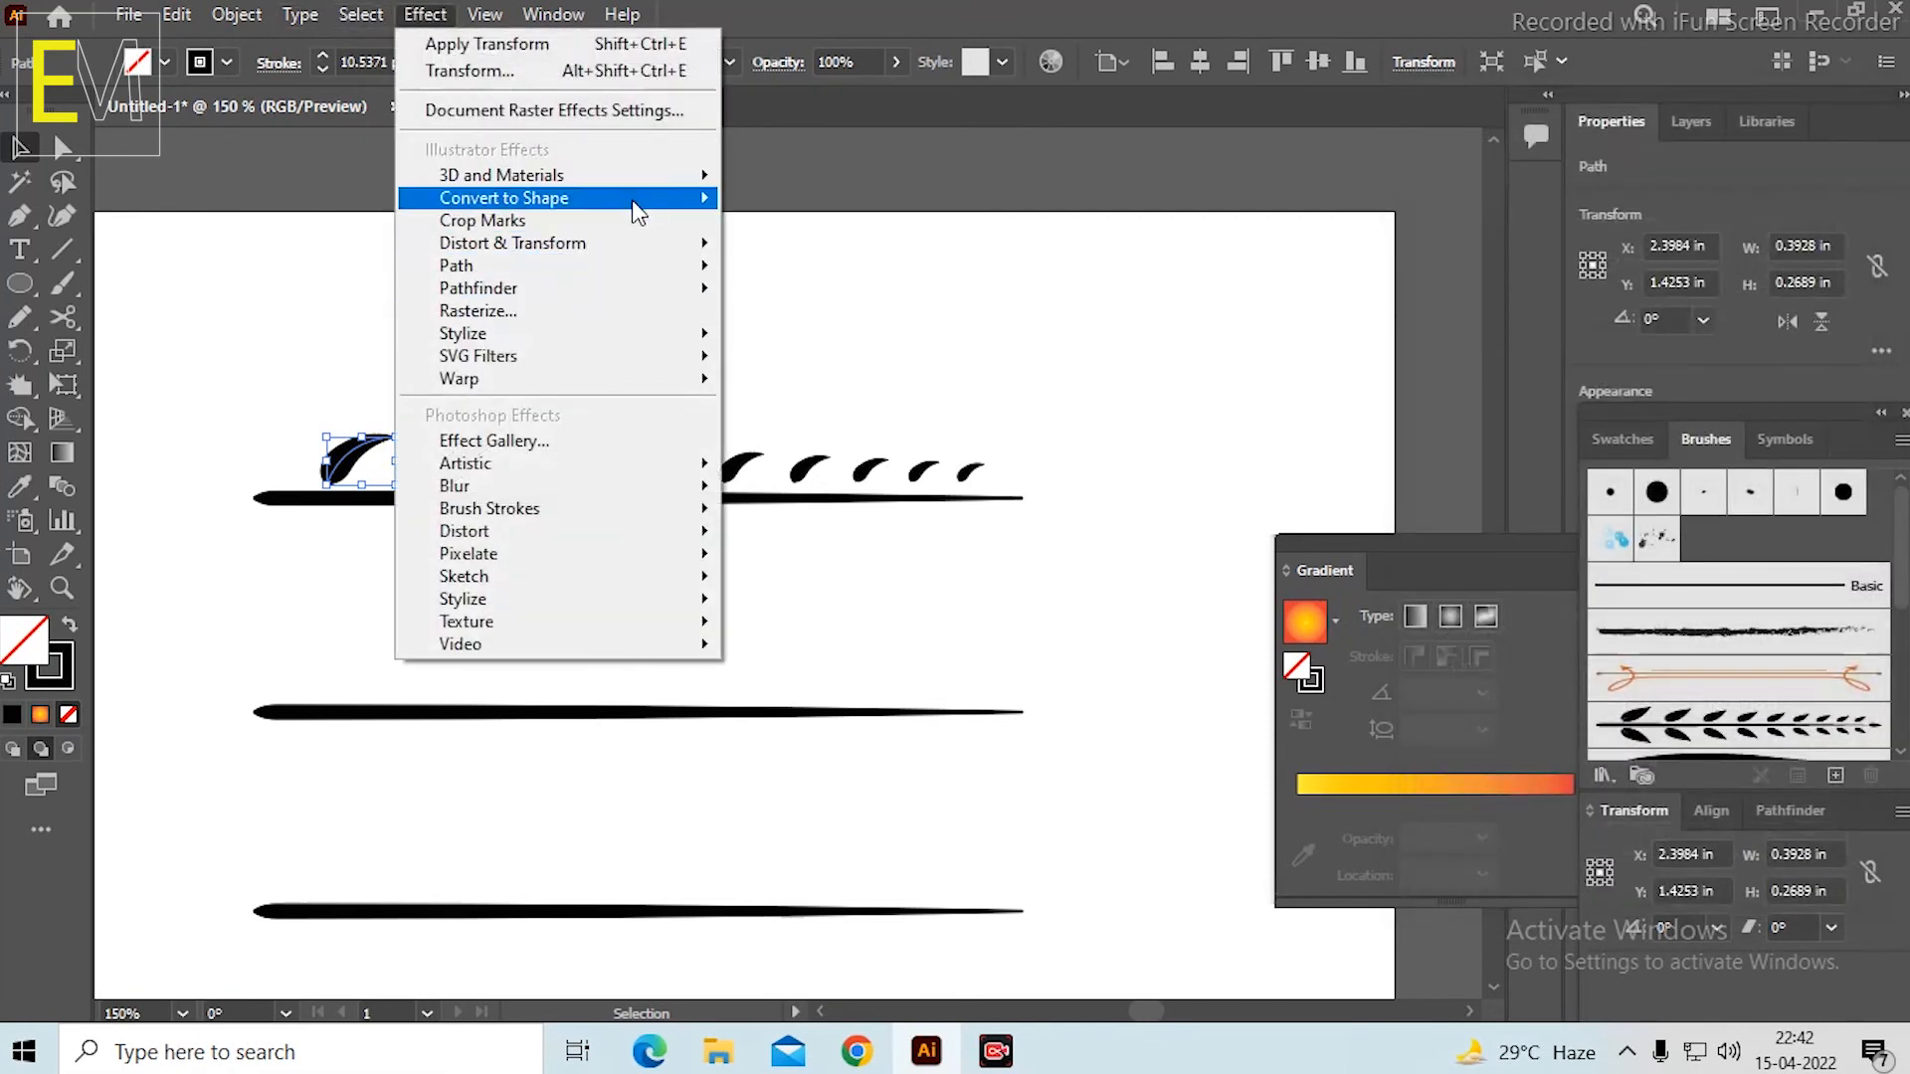
mouse_move(664, 257)
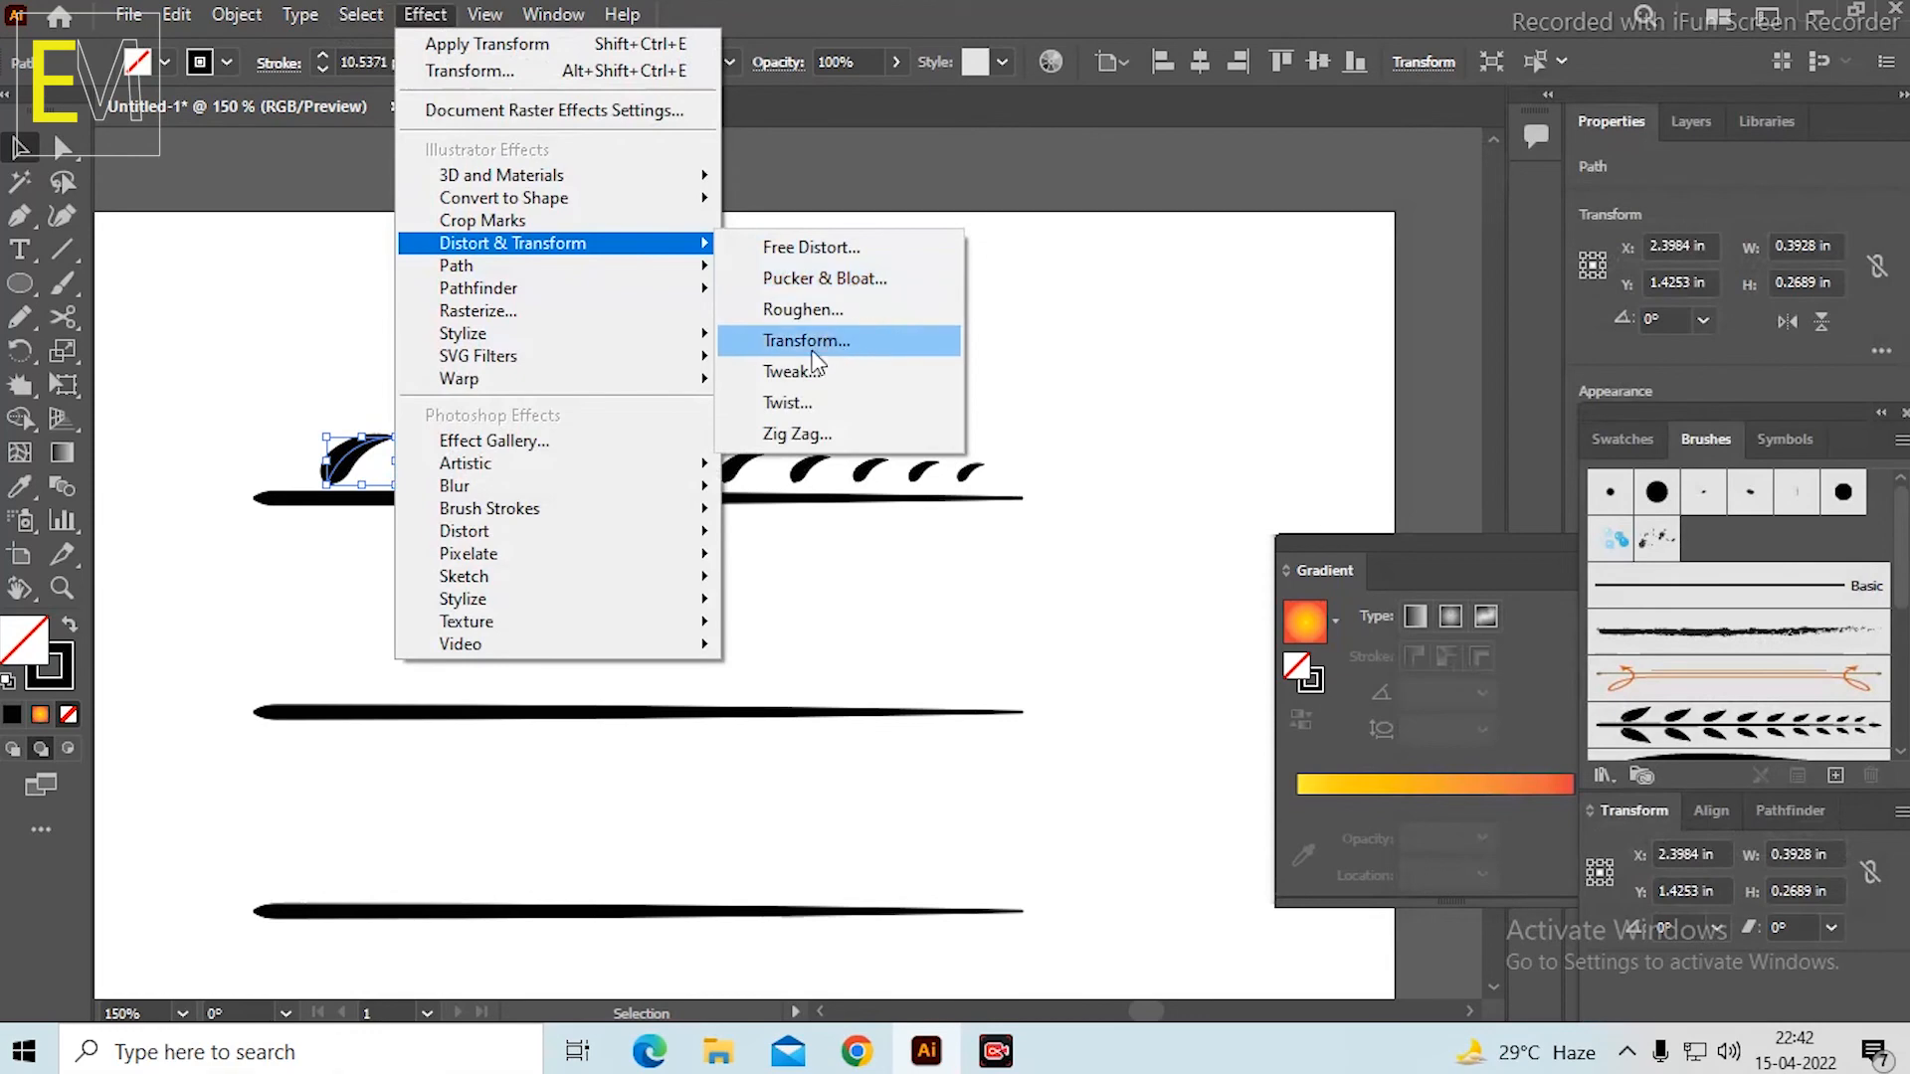
click(861, 342)
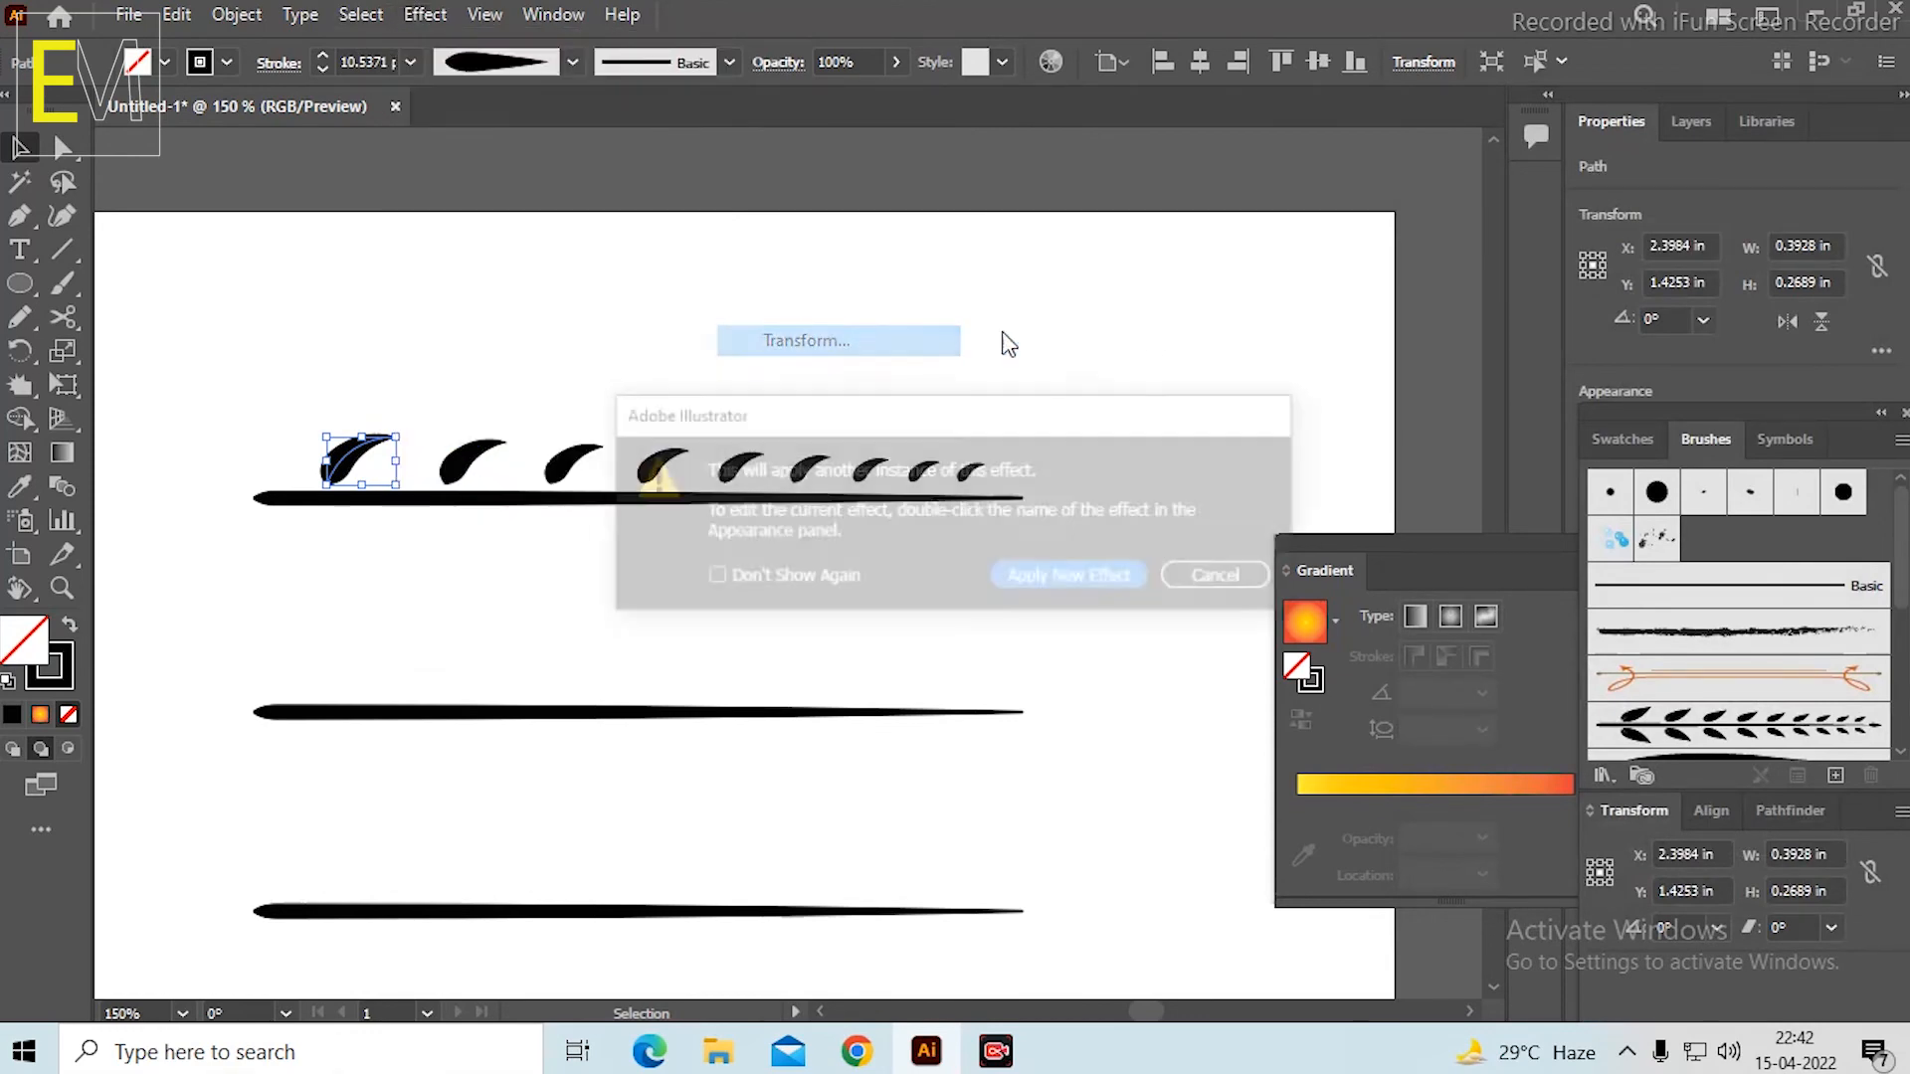
click(1077, 577)
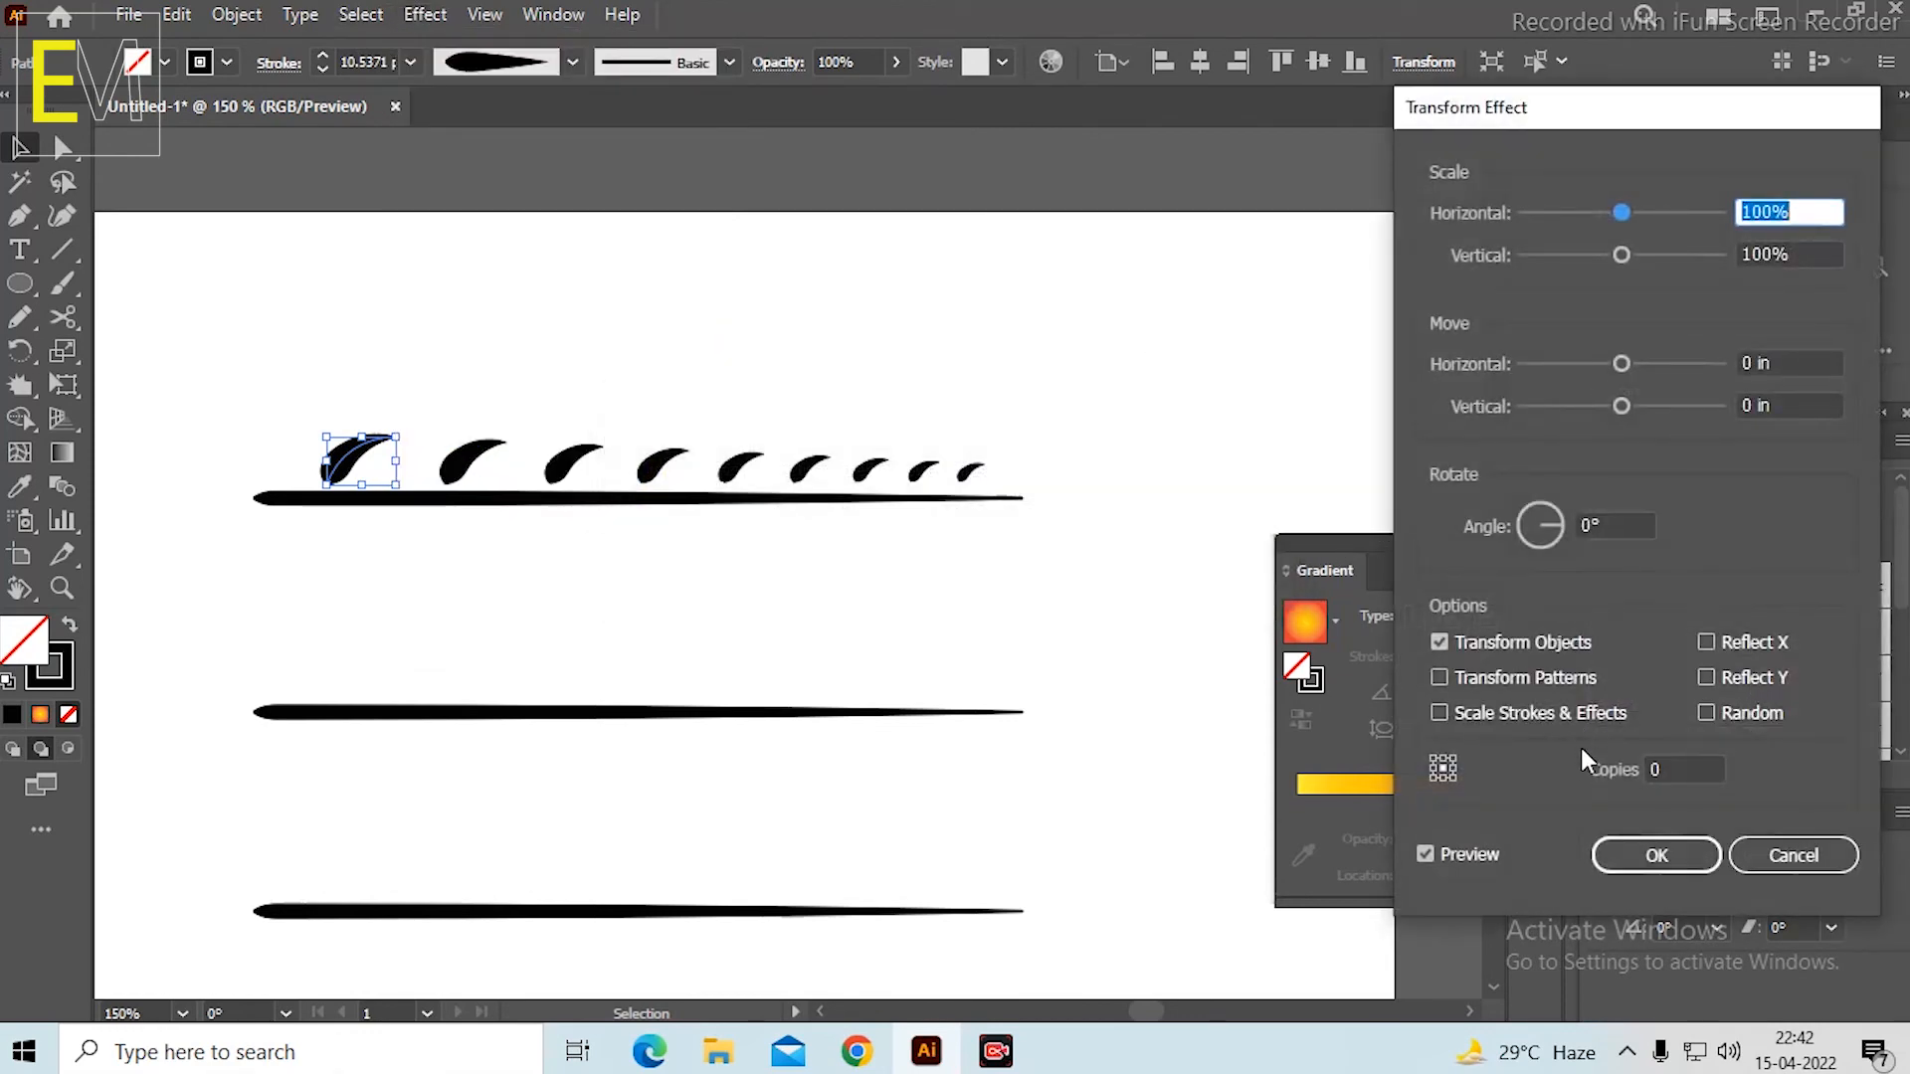
click(1672, 764)
text(1)
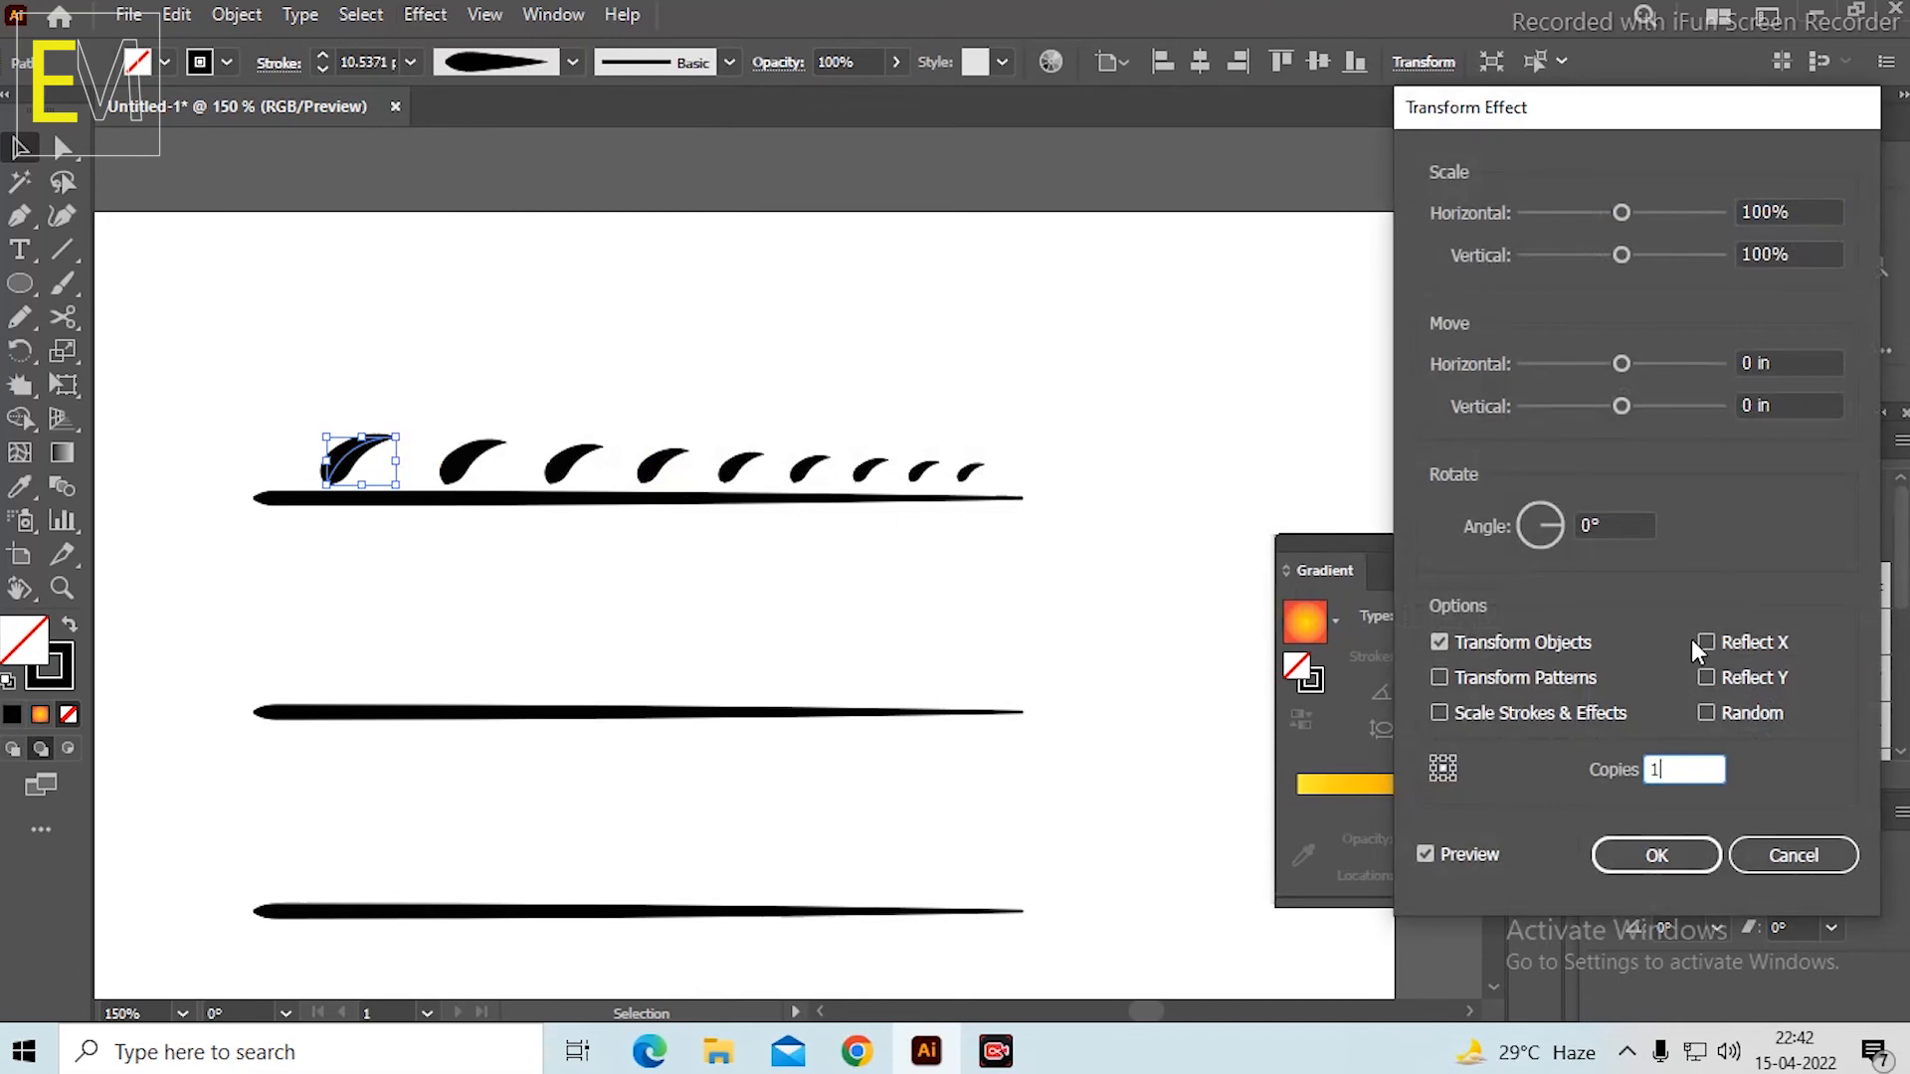
click(1708, 678)
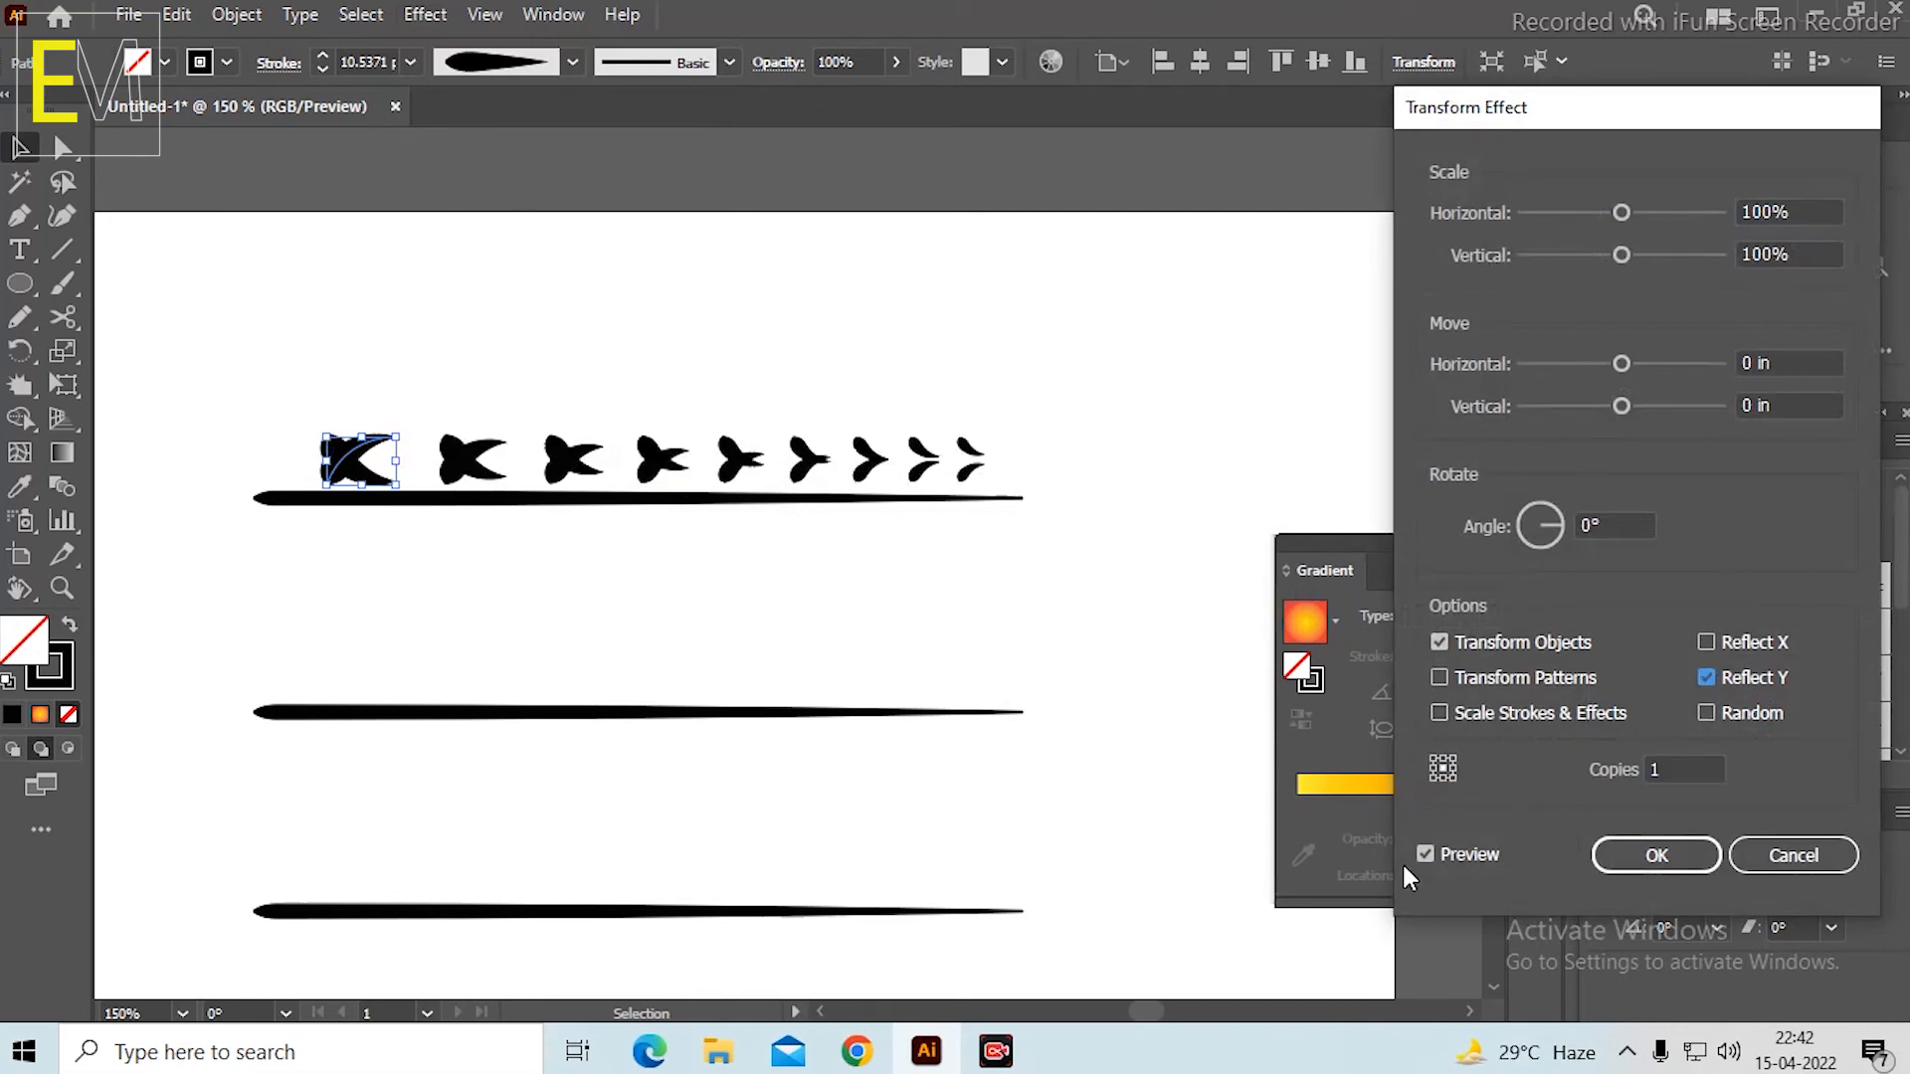
click(1443, 776)
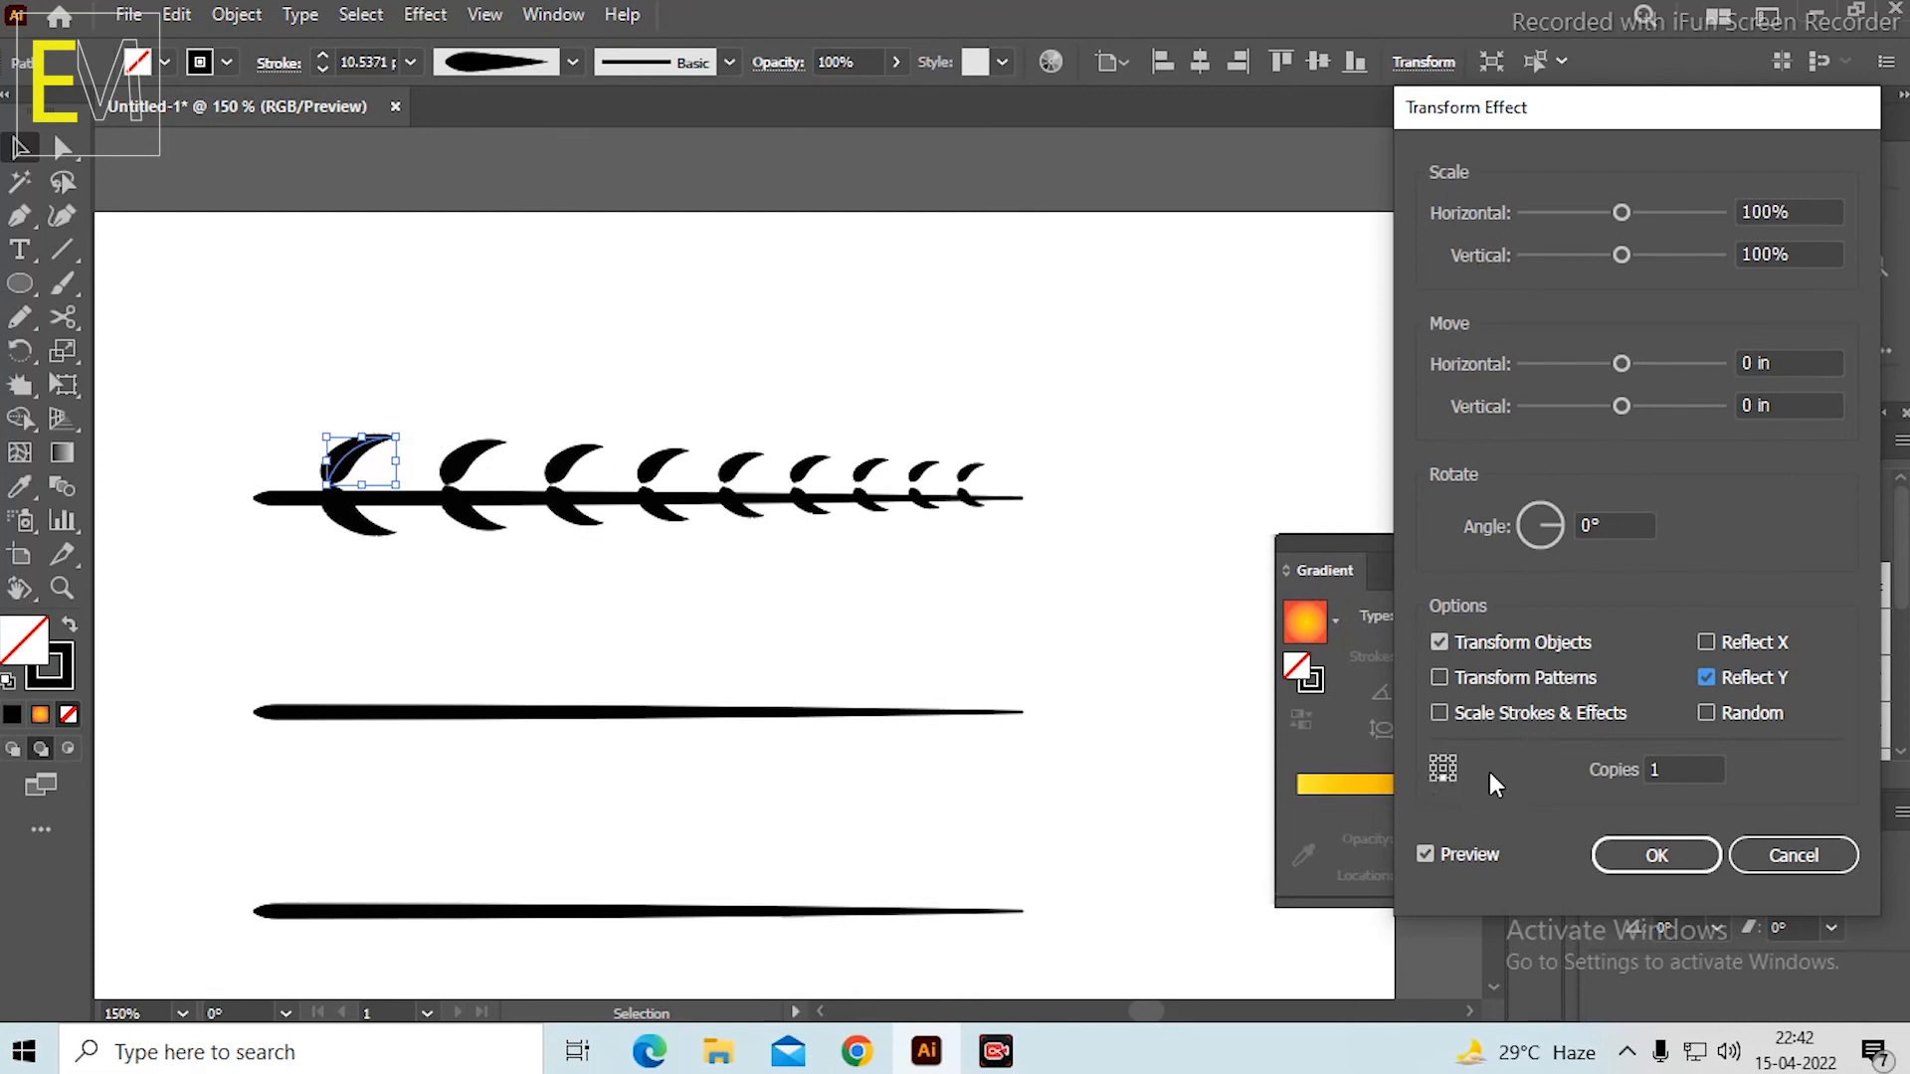
Move the reflected leaves vertically until they clear the underside of the top stem, and apply the effect.
drag(1632, 406, 1634, 404)
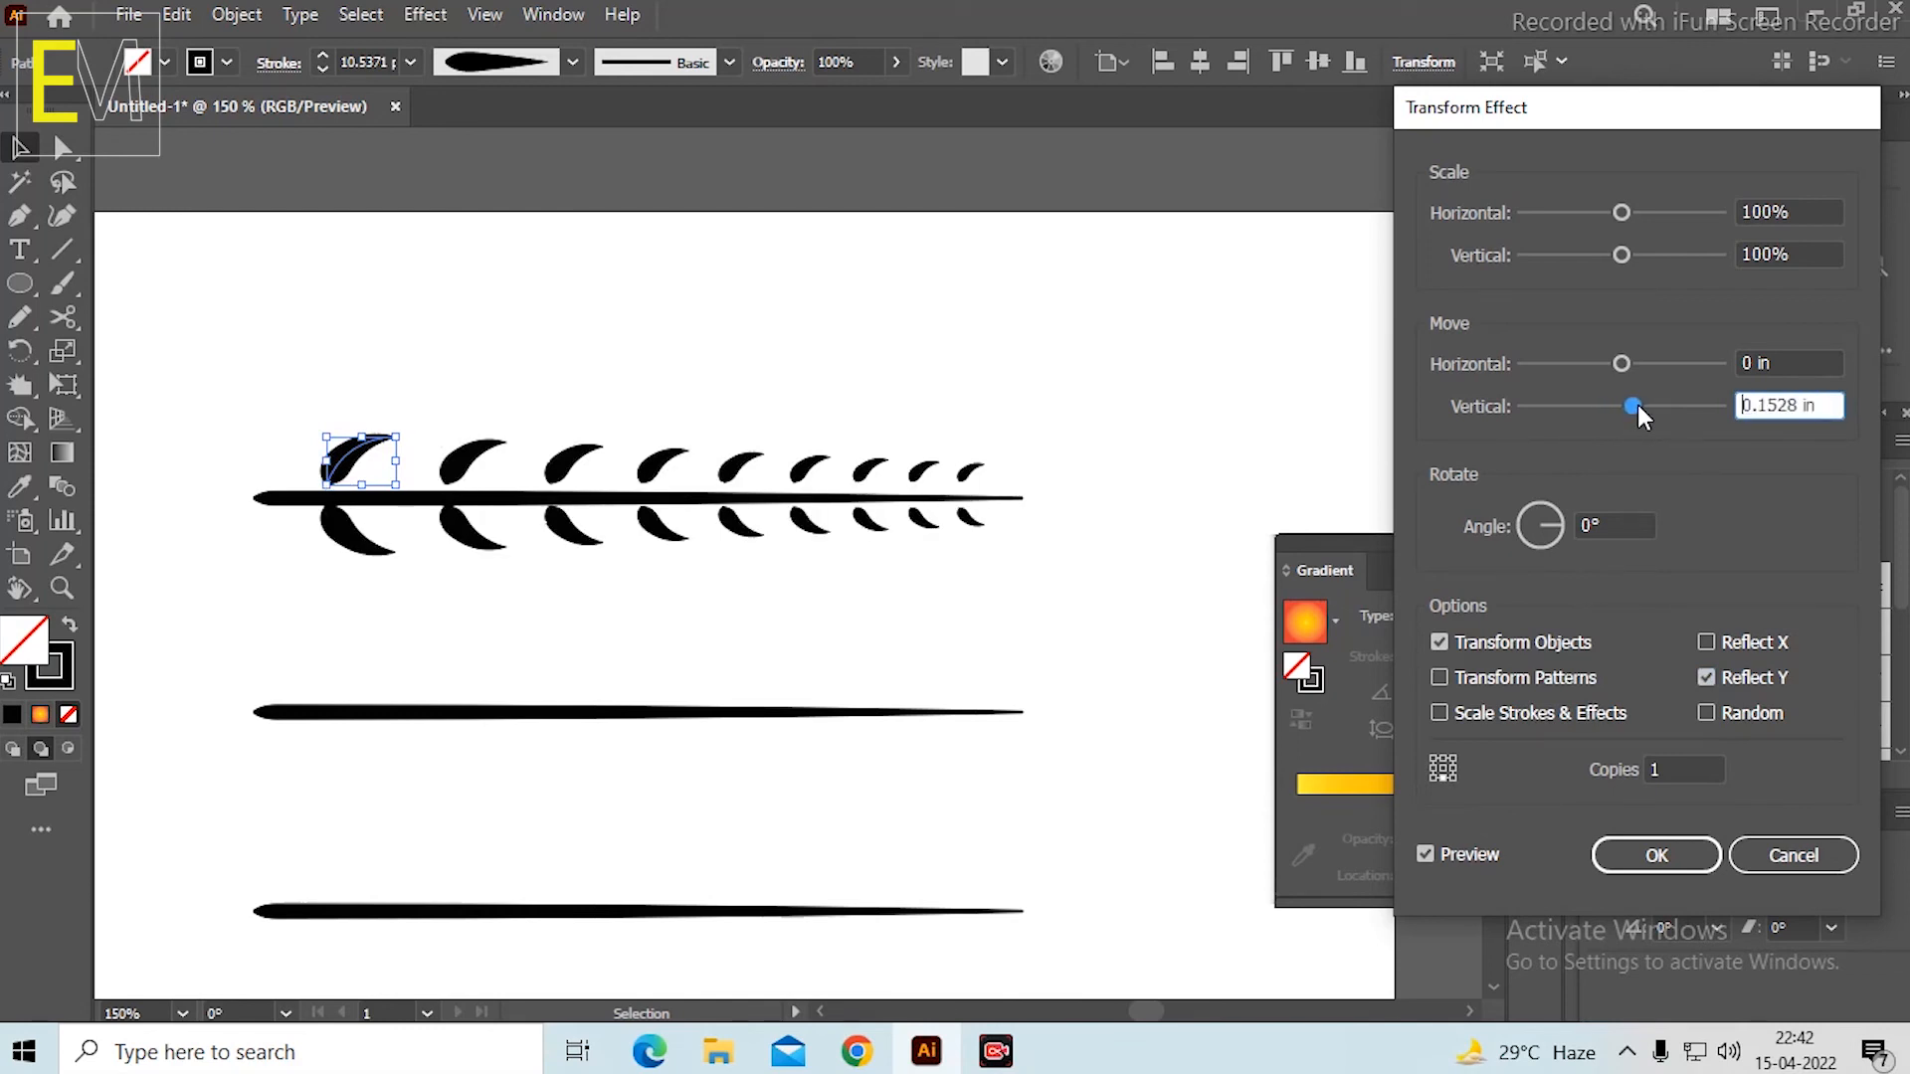
drag(1634, 406, 1634, 404)
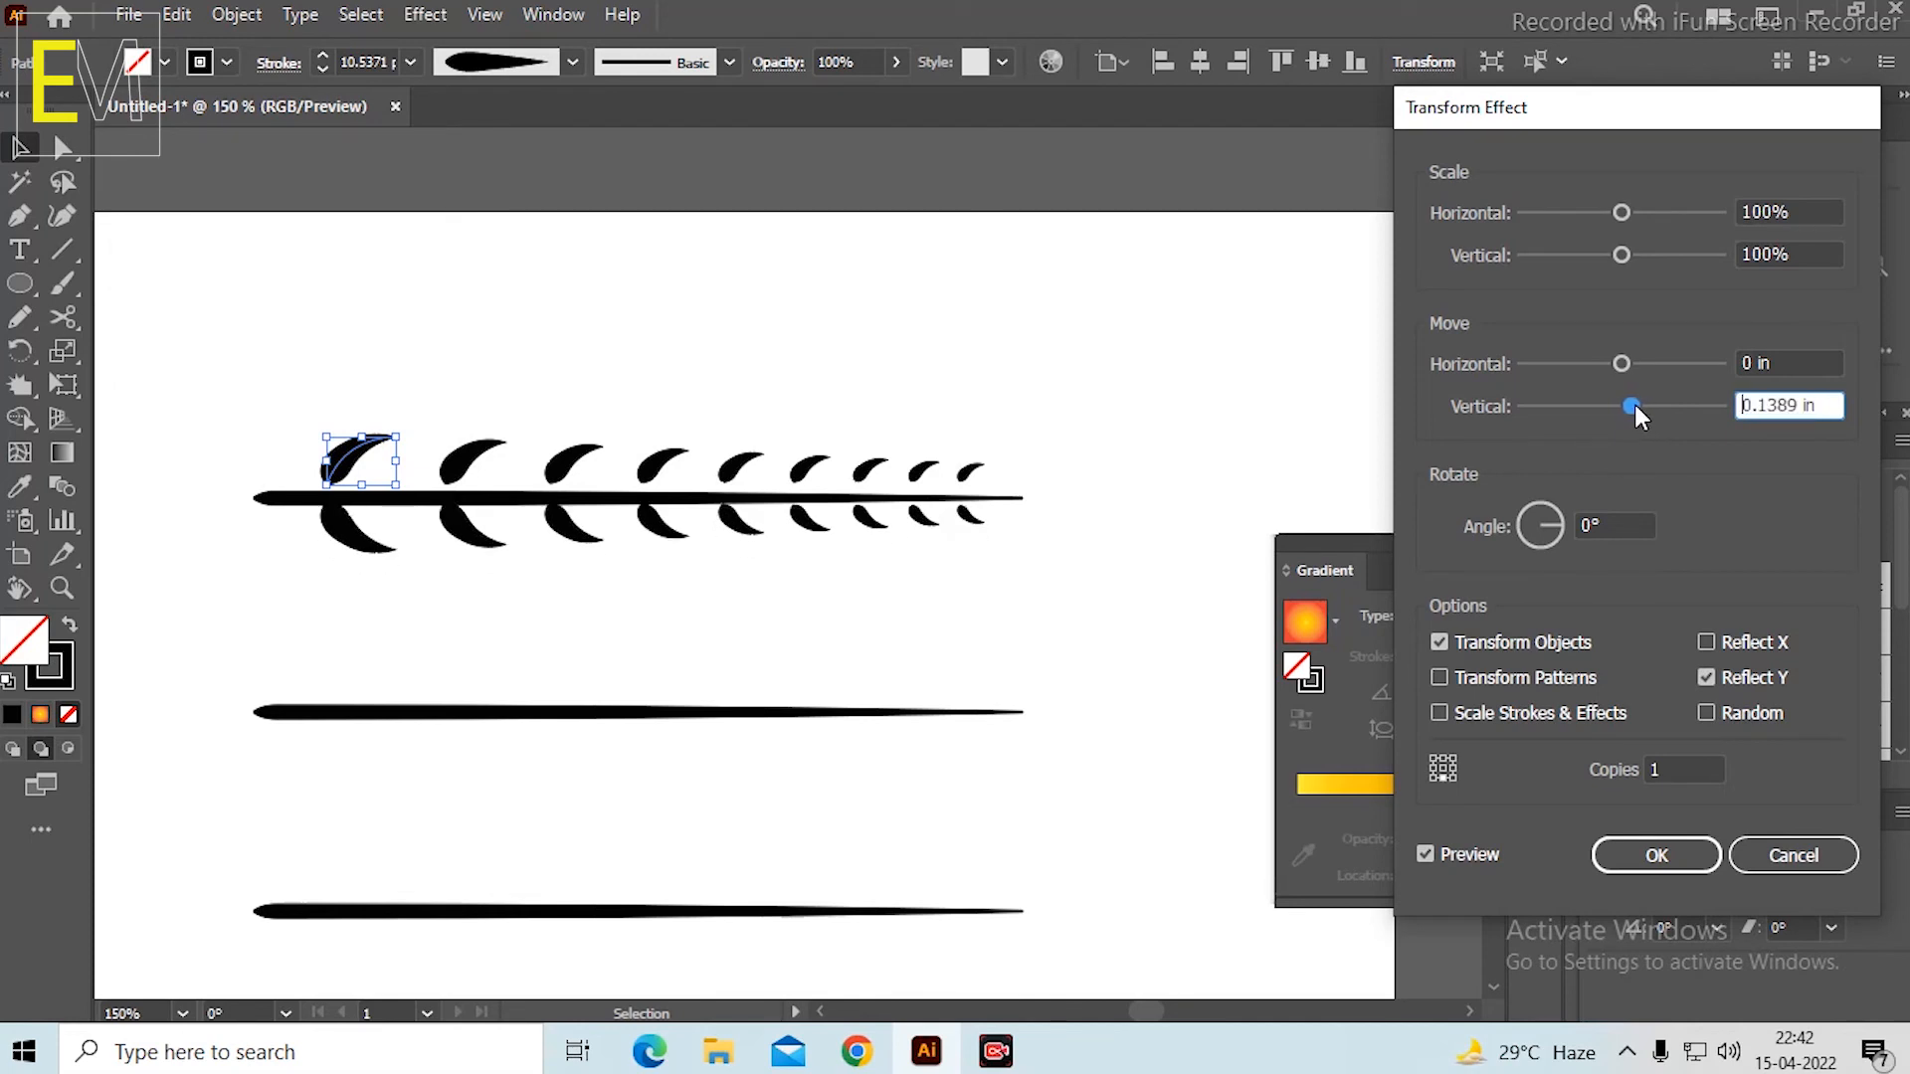
click(1656, 854)
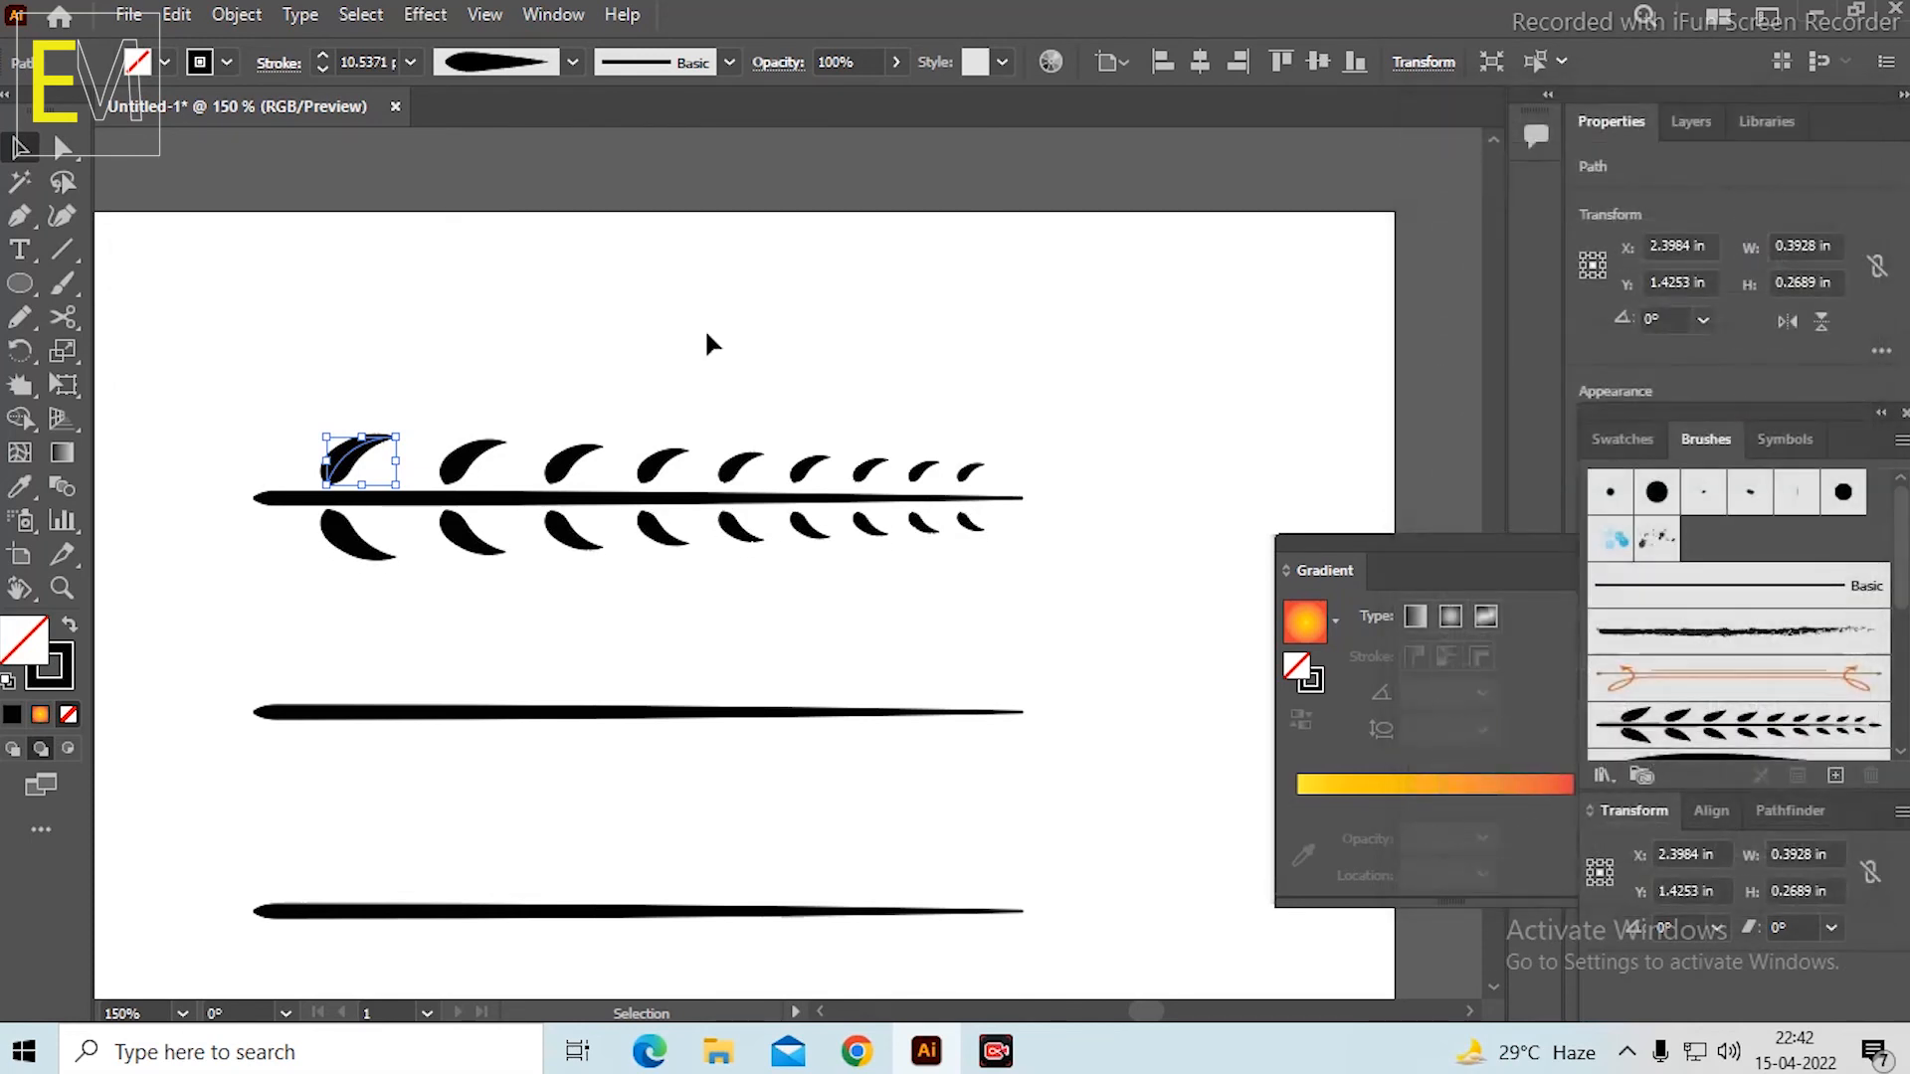
click(704, 299)
key(ctrl+0)
alt+scroll(786, 355, up, 4)
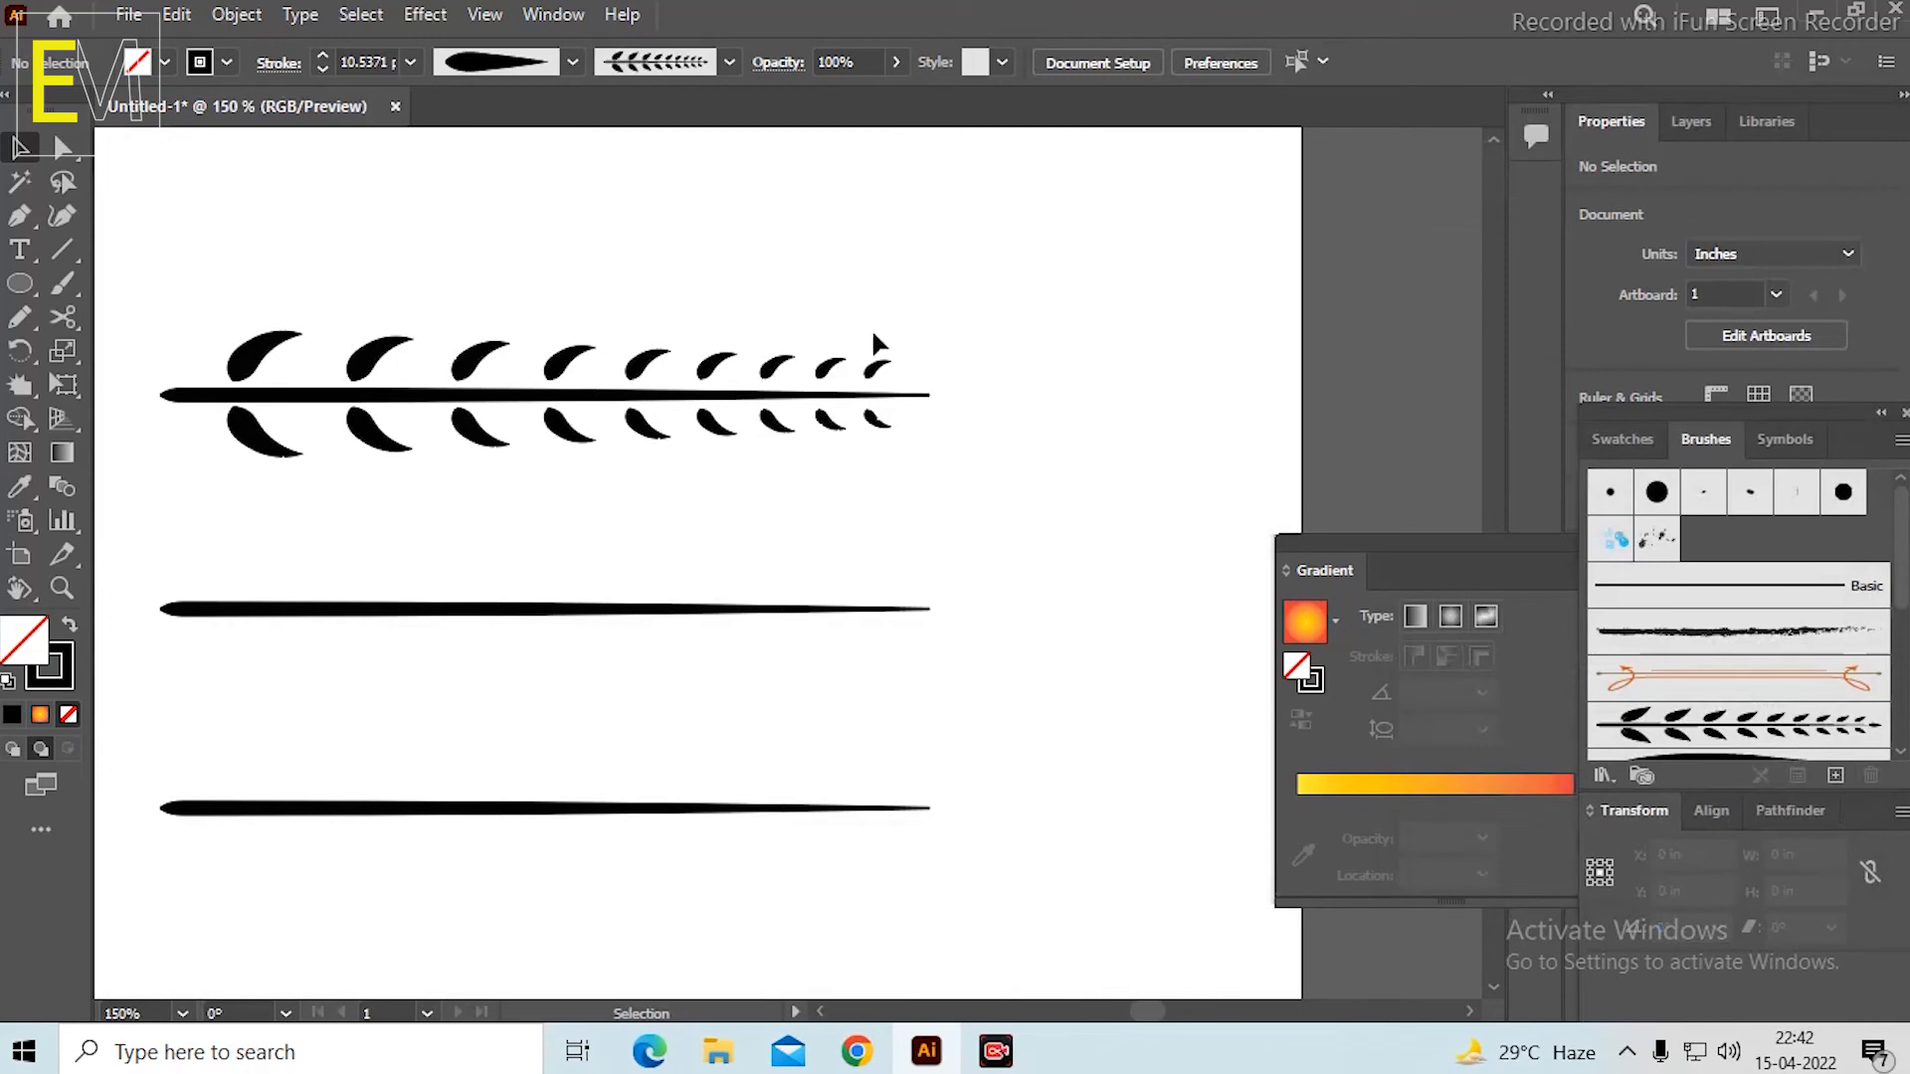
drag(156, 261, 998, 481)
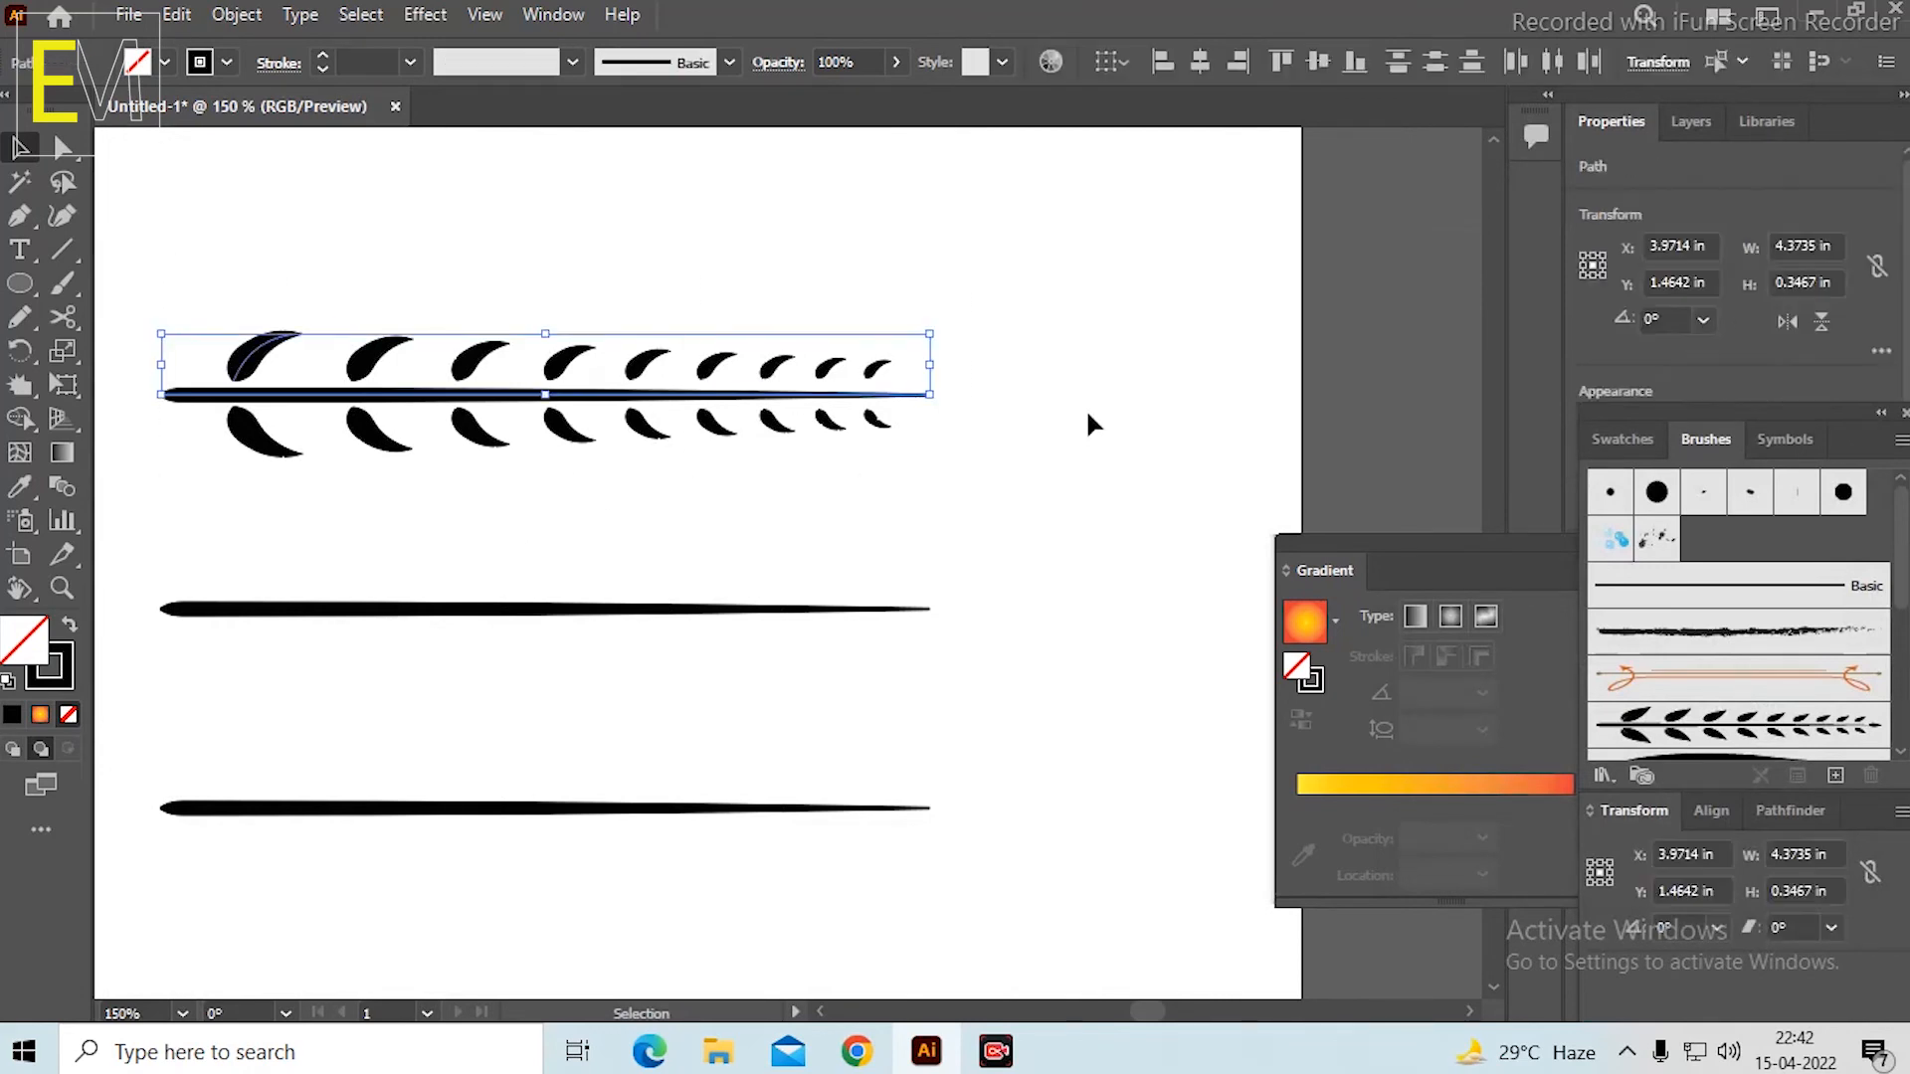
click(1088, 413)
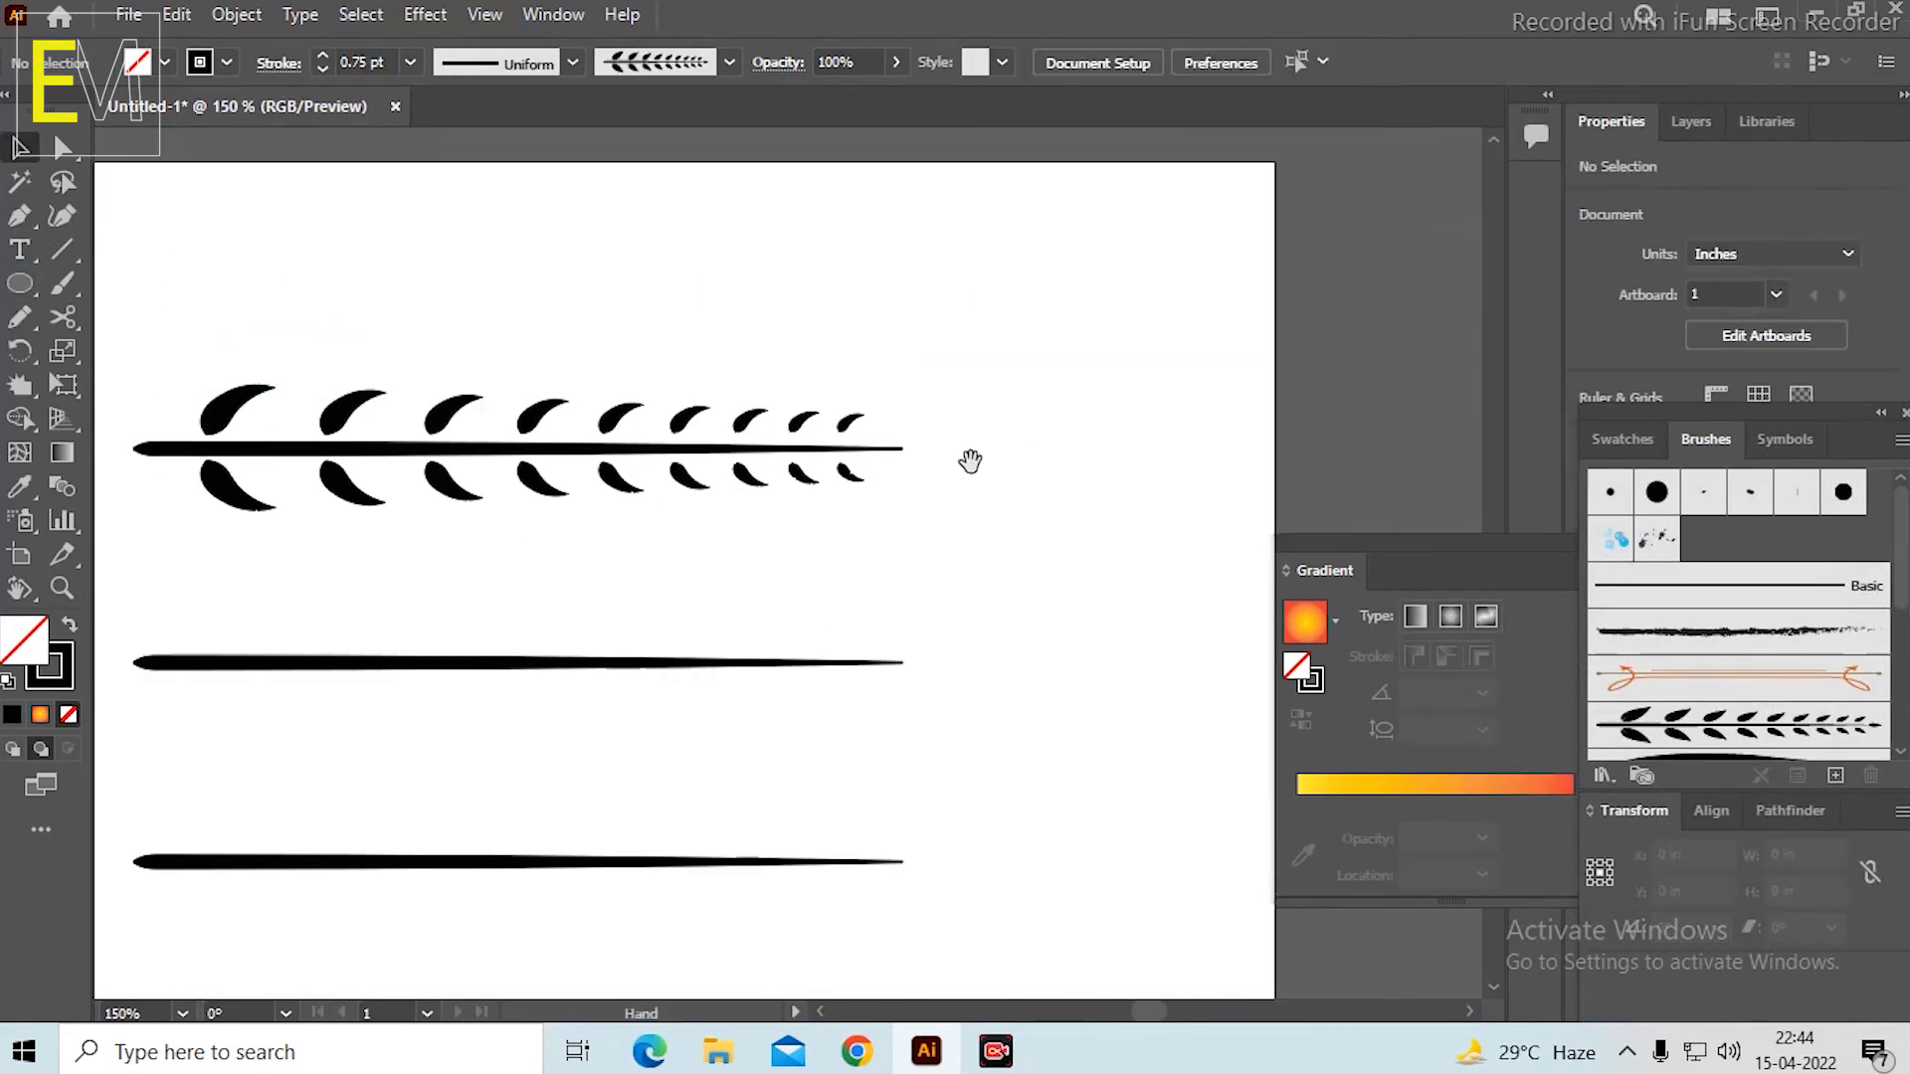
Draw a curved Pencil stroke about 0.33 in wide and 0.32 in high above the thick end of the middle stem.
click(28, 320)
scroll(197, 515, up, 2)
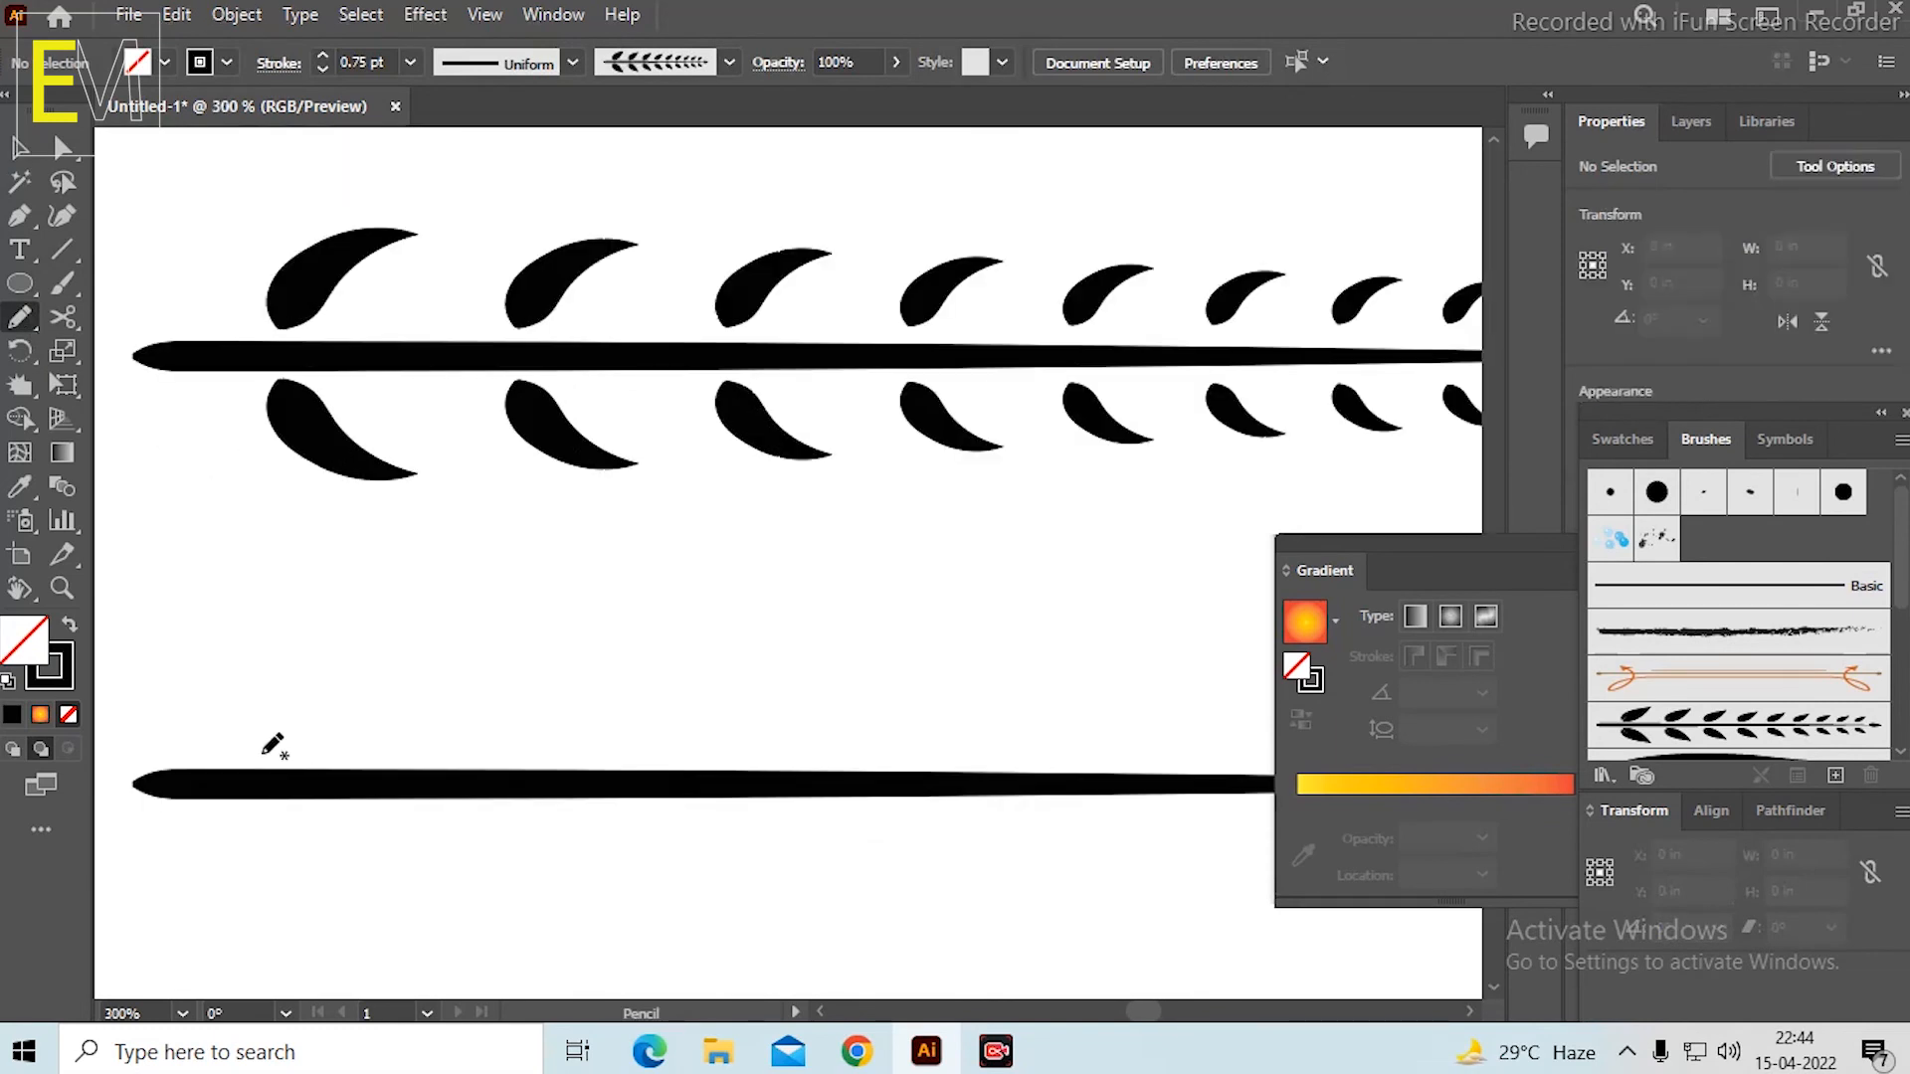
drag(263, 754, 378, 642)
key(v)
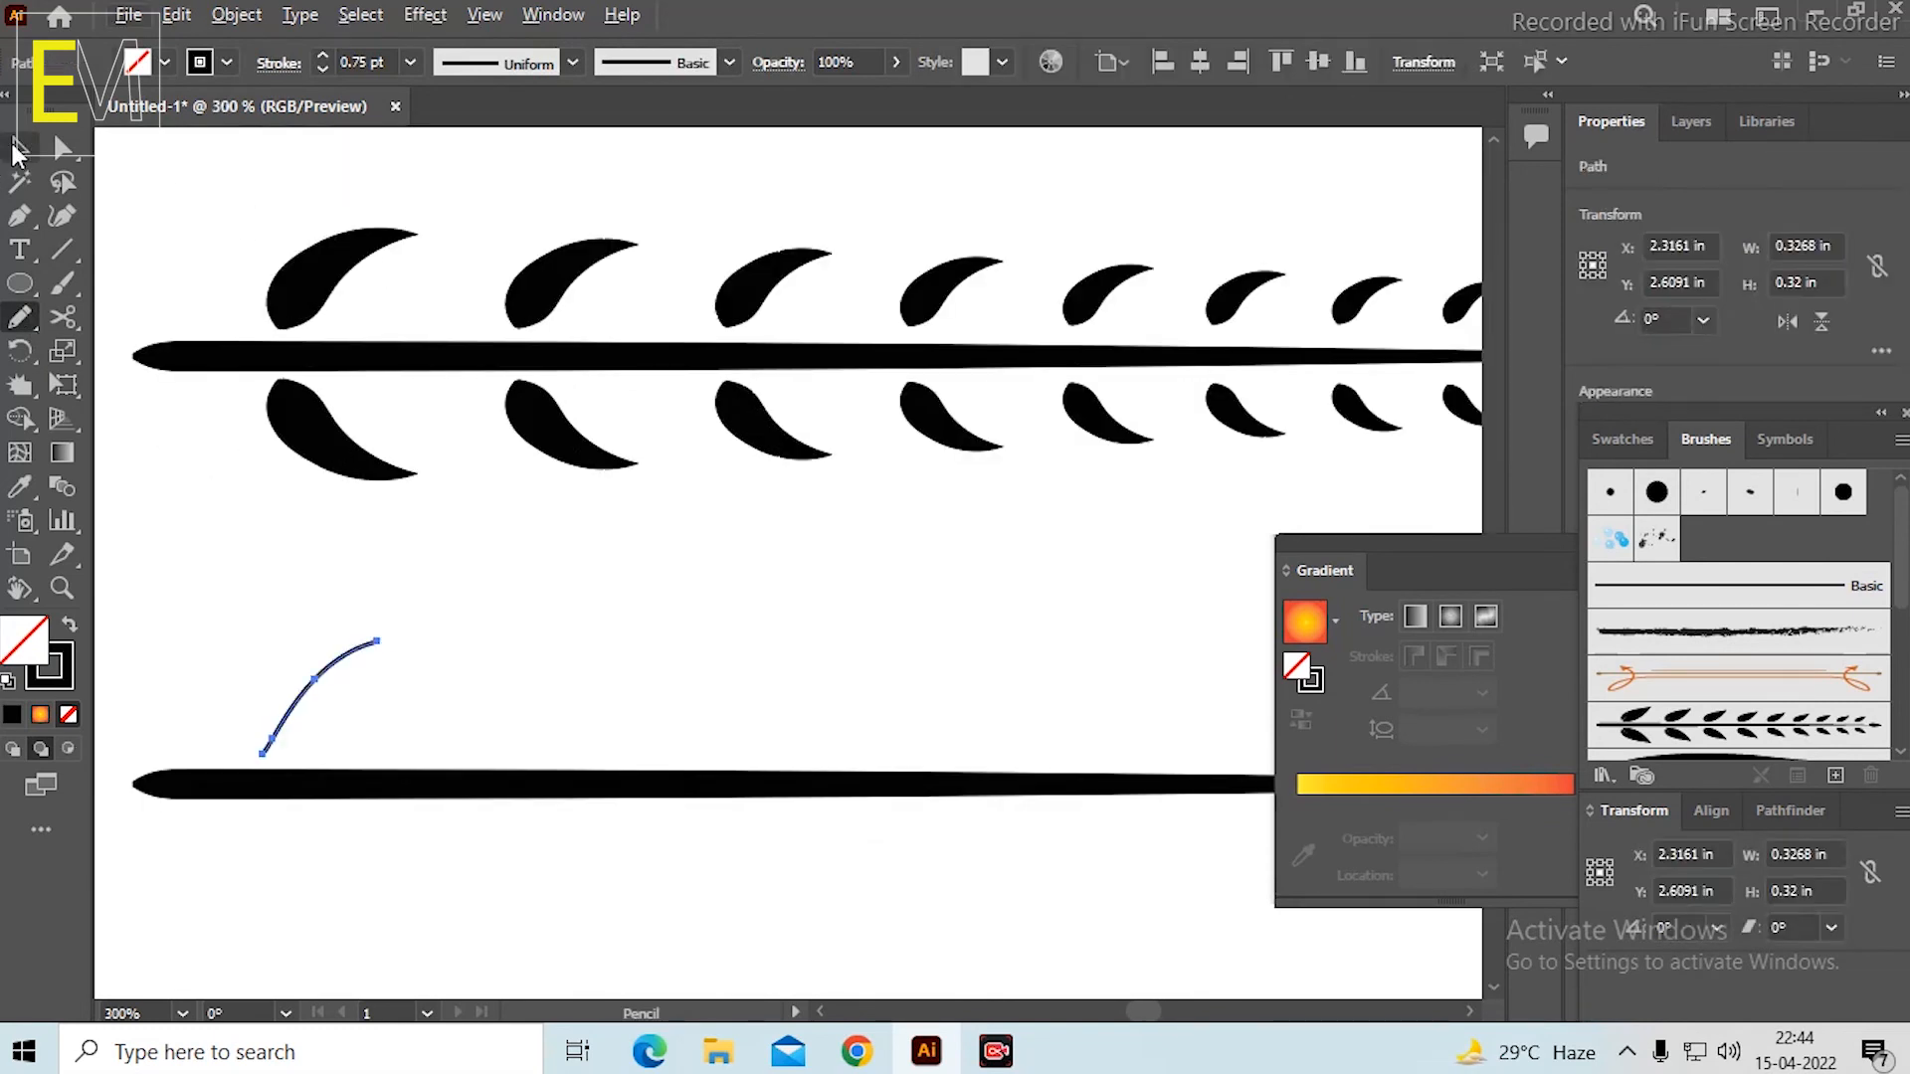
Give the curved stroke a 2 pt weight and the fish-shaped width profile with a flared base.
click(591, 64)
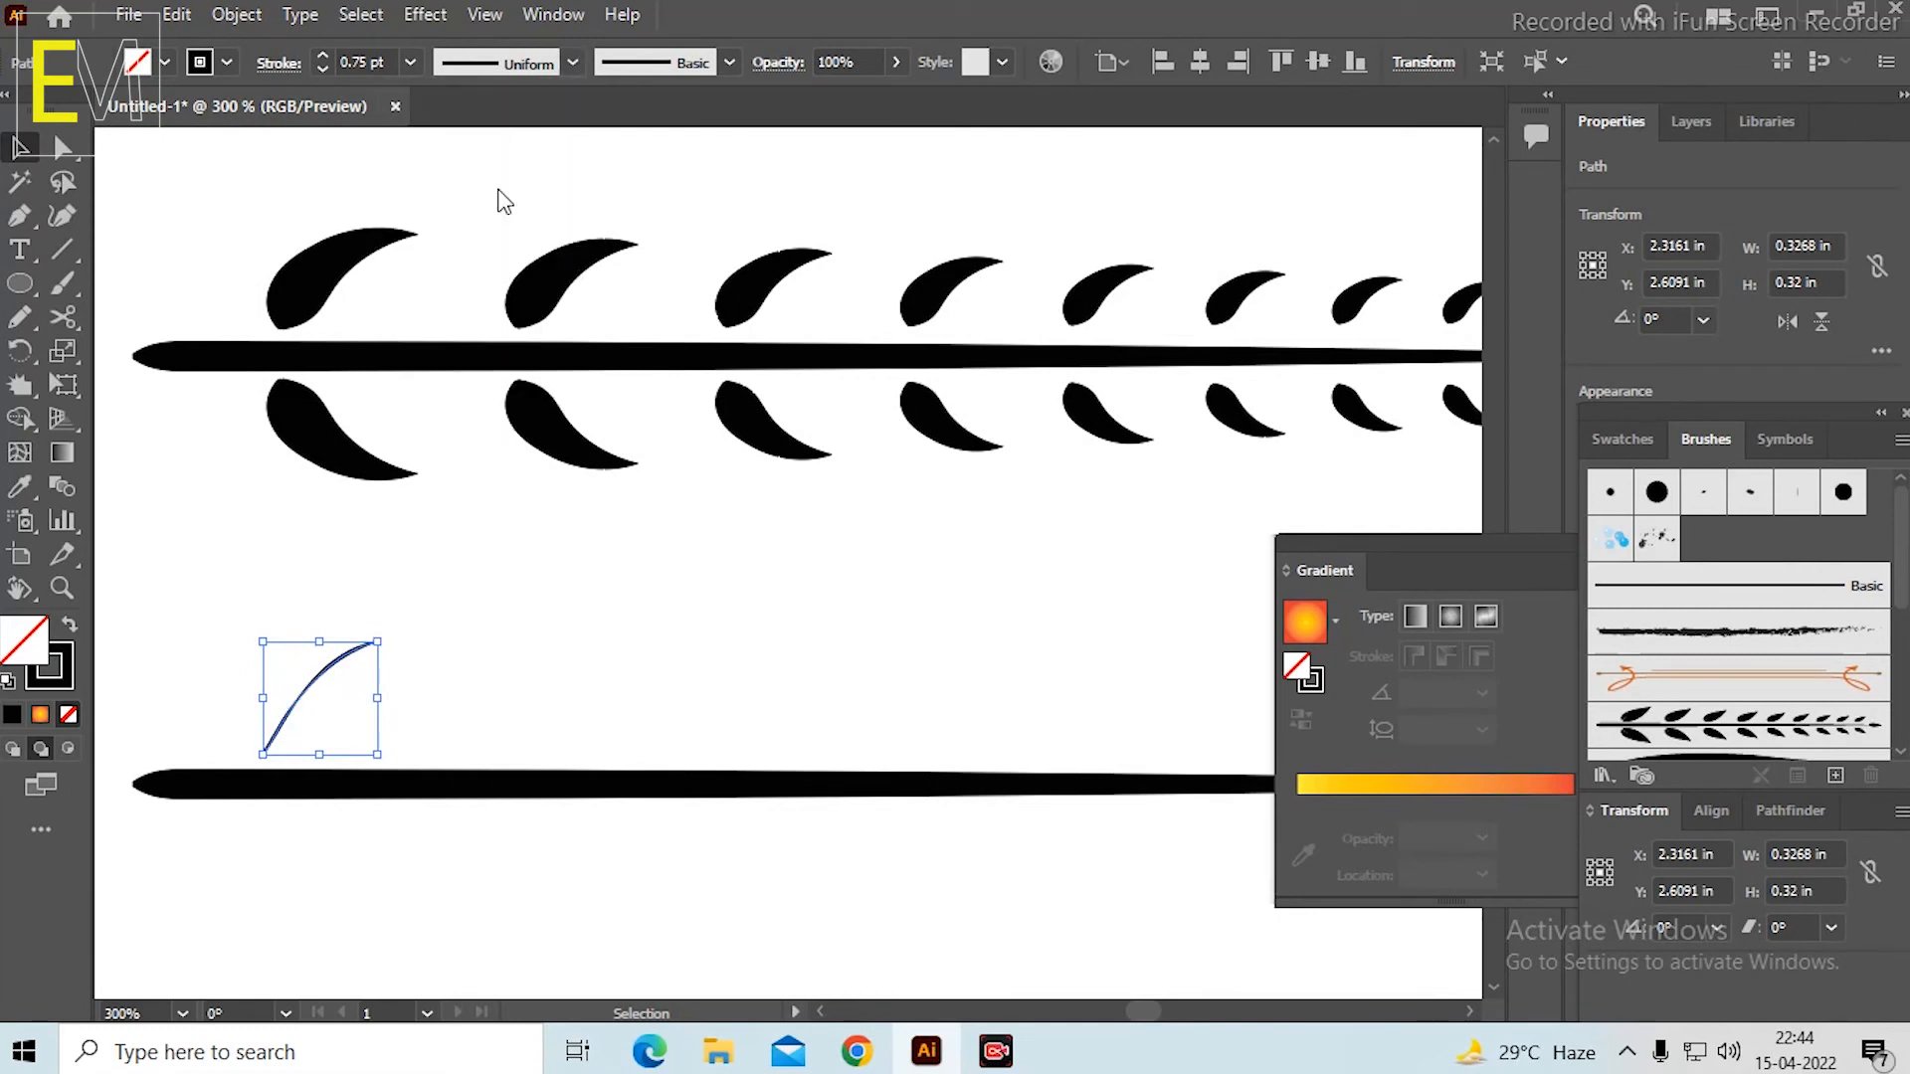
scroll(298, 721, up, 2)
scroll(298, 720, down, 1)
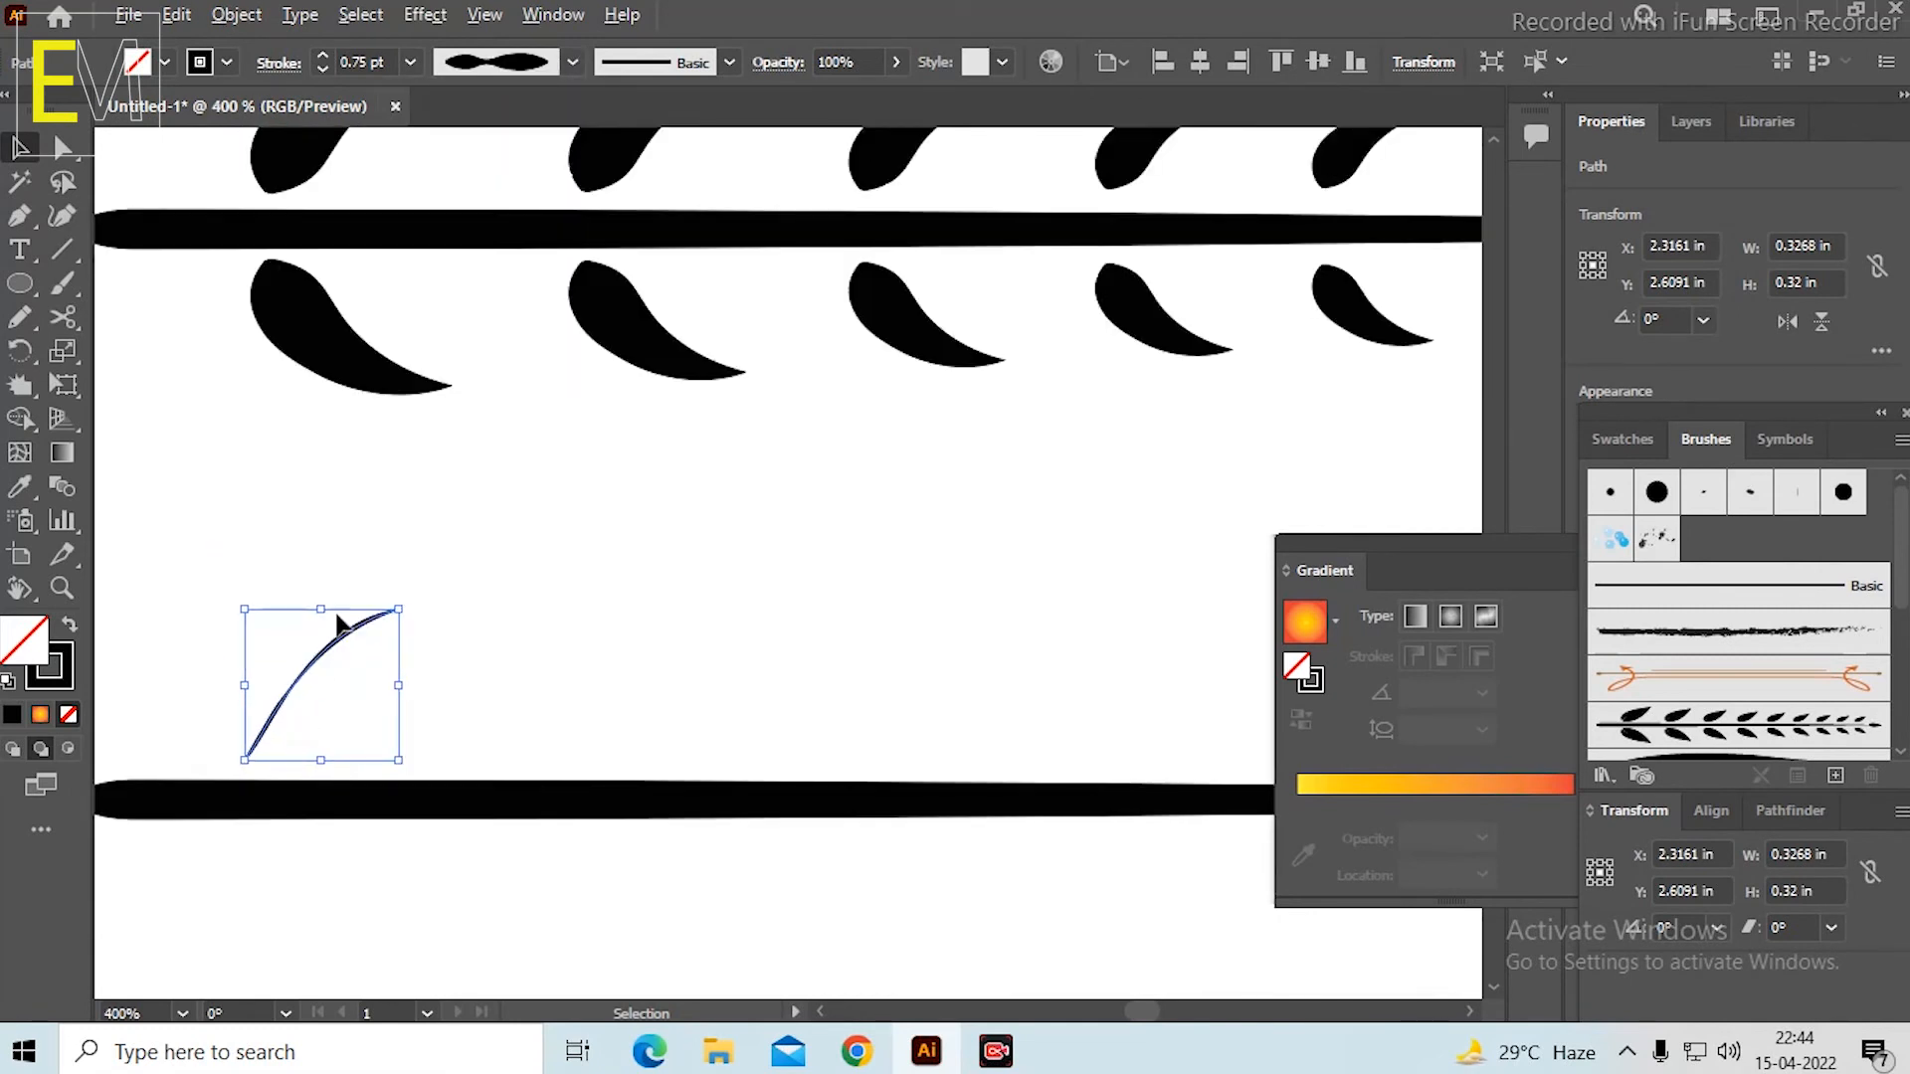
click(406, 57)
click(446, 223)
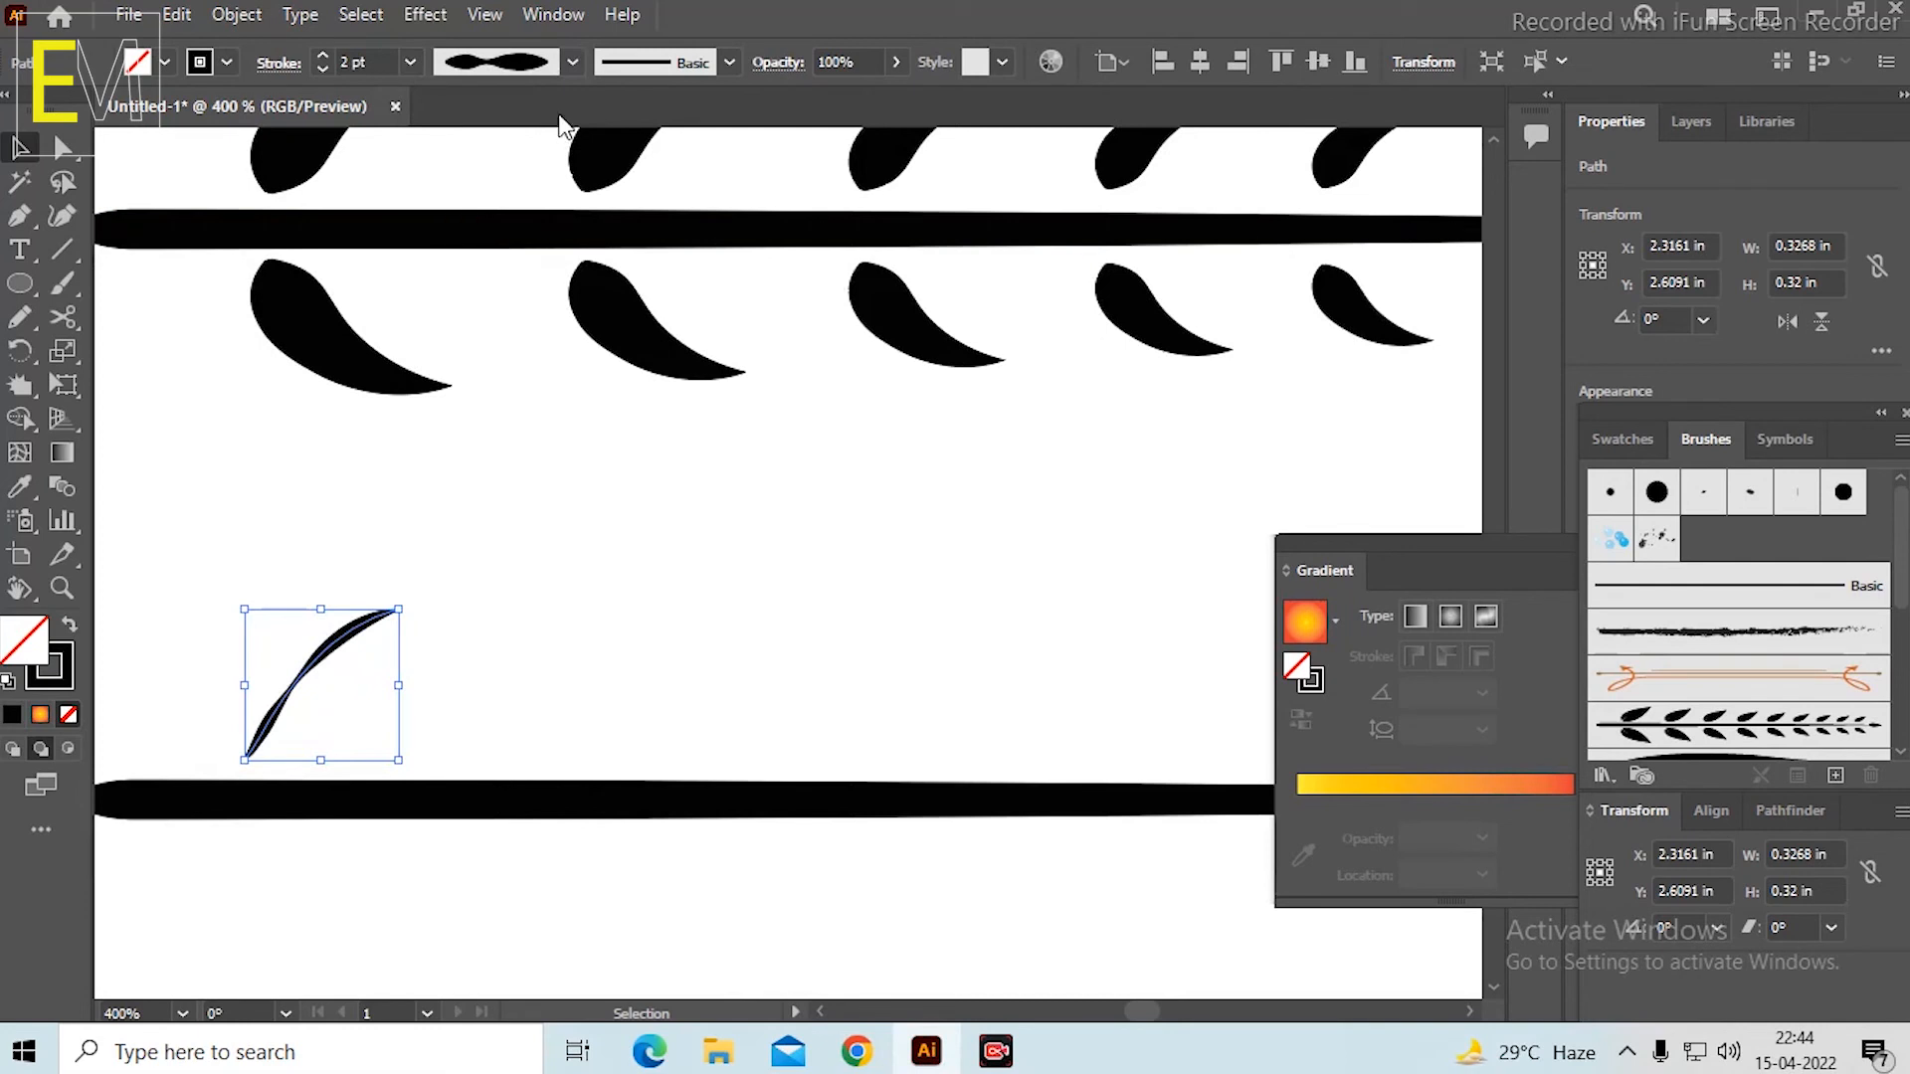
click(574, 63)
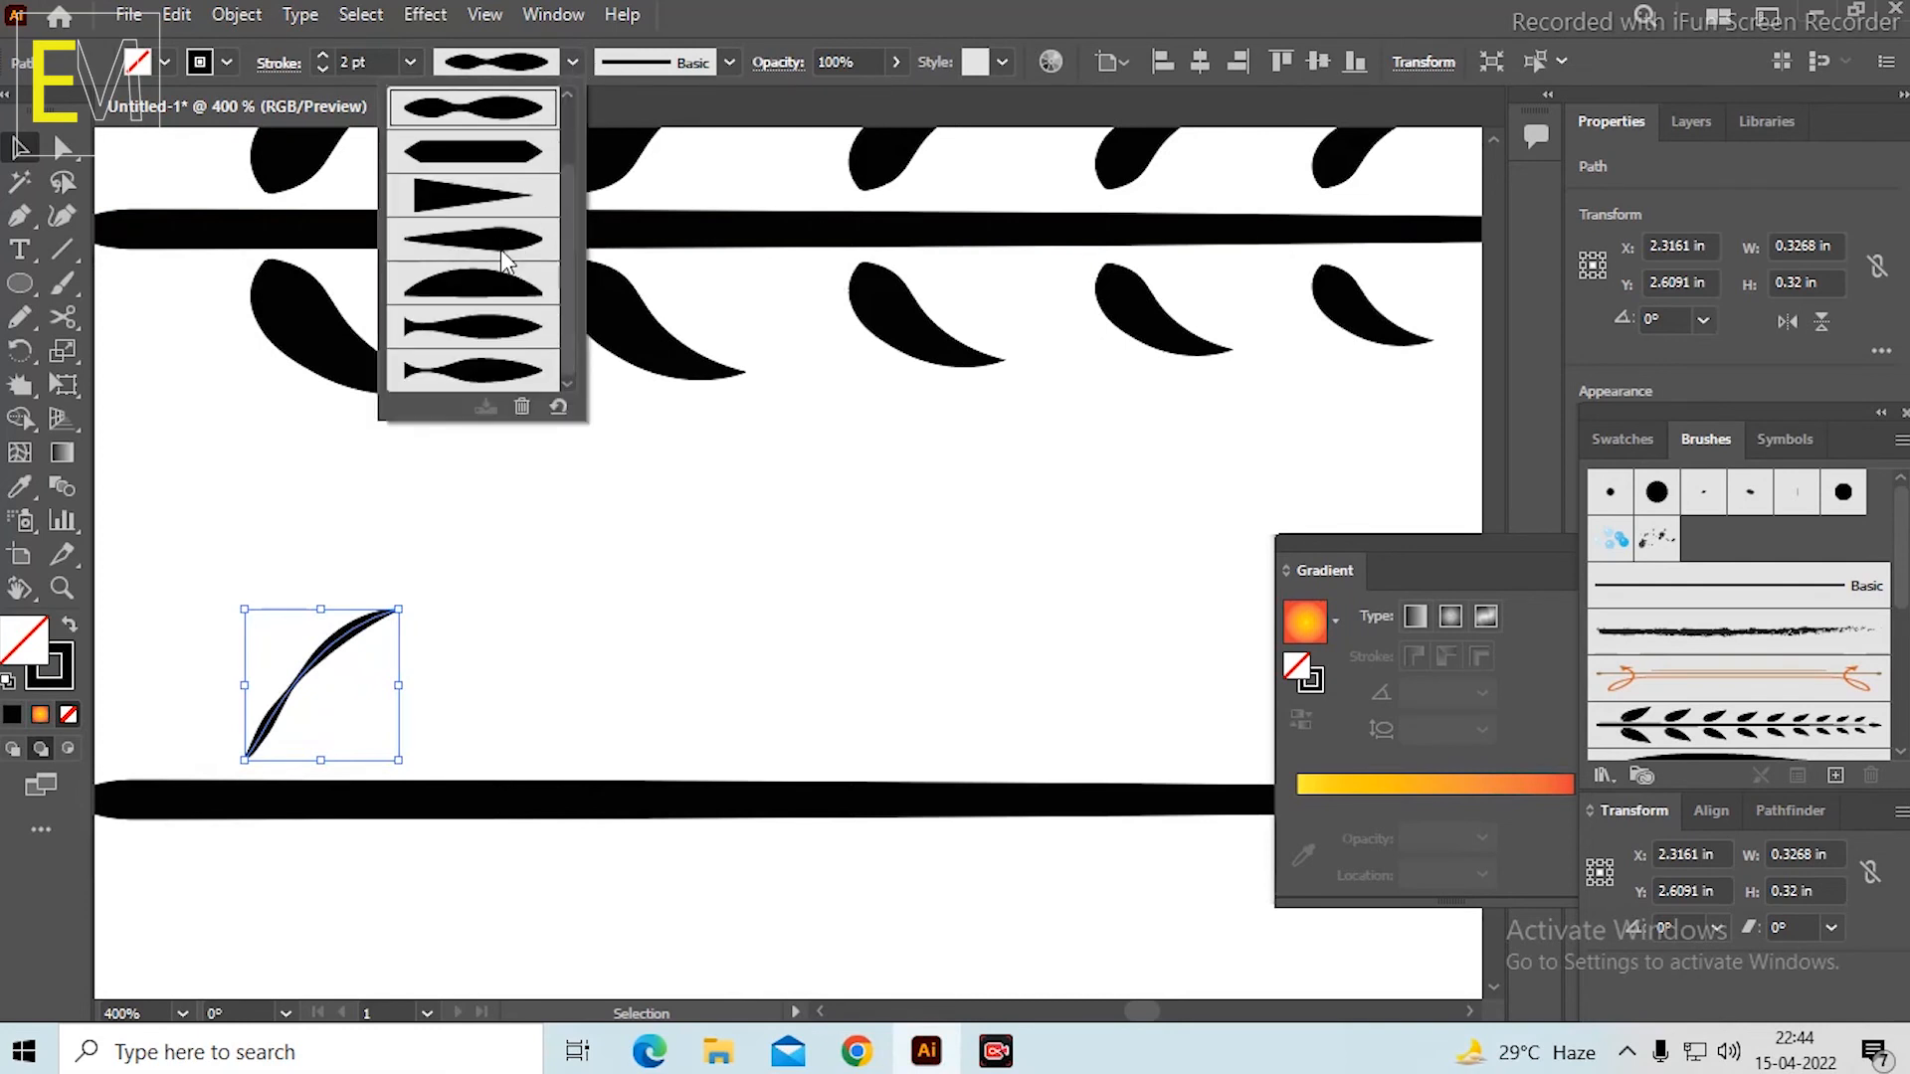
click(488, 333)
Set the new leaf's stroke weight to 7 pt.
scroll(342, 647, up, 2)
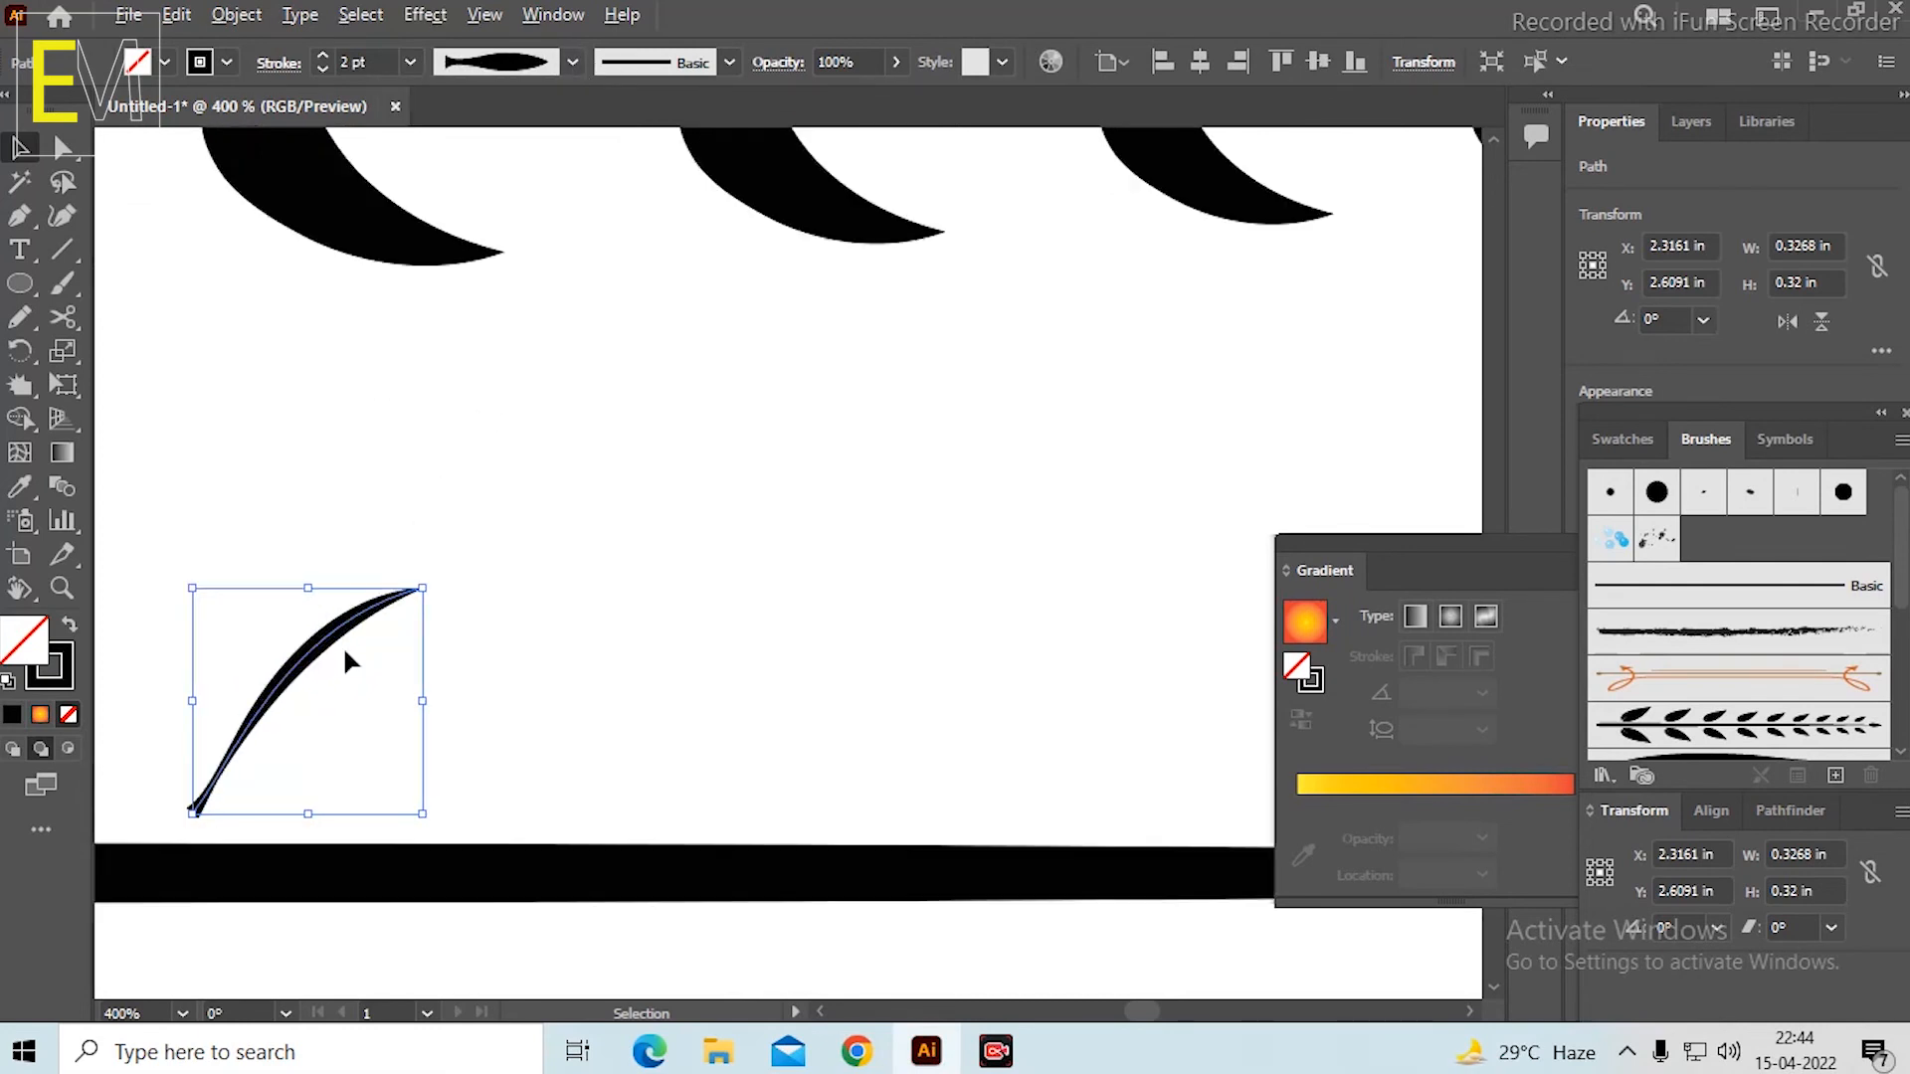
drag(534, 563, 686, 341)
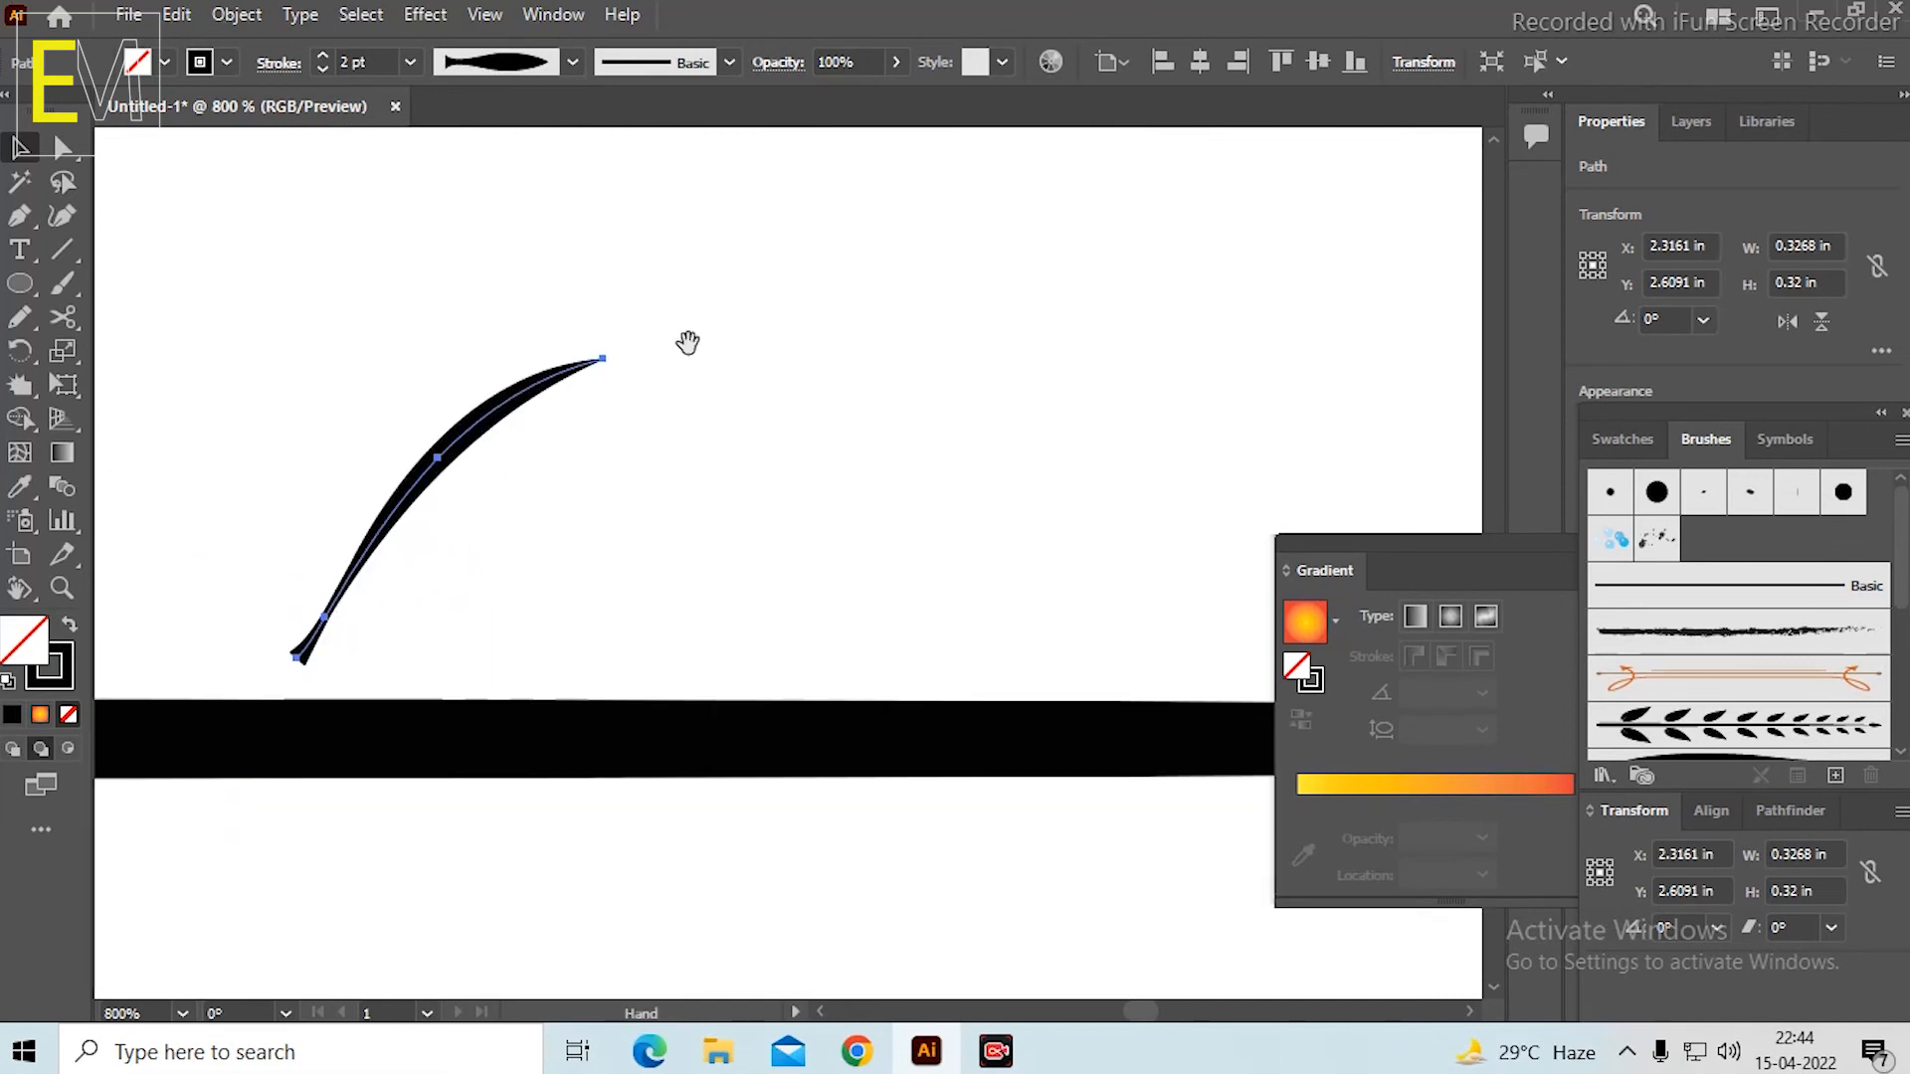
scroll(554, 437, down, 5)
scroll(963, 398, up, 1)
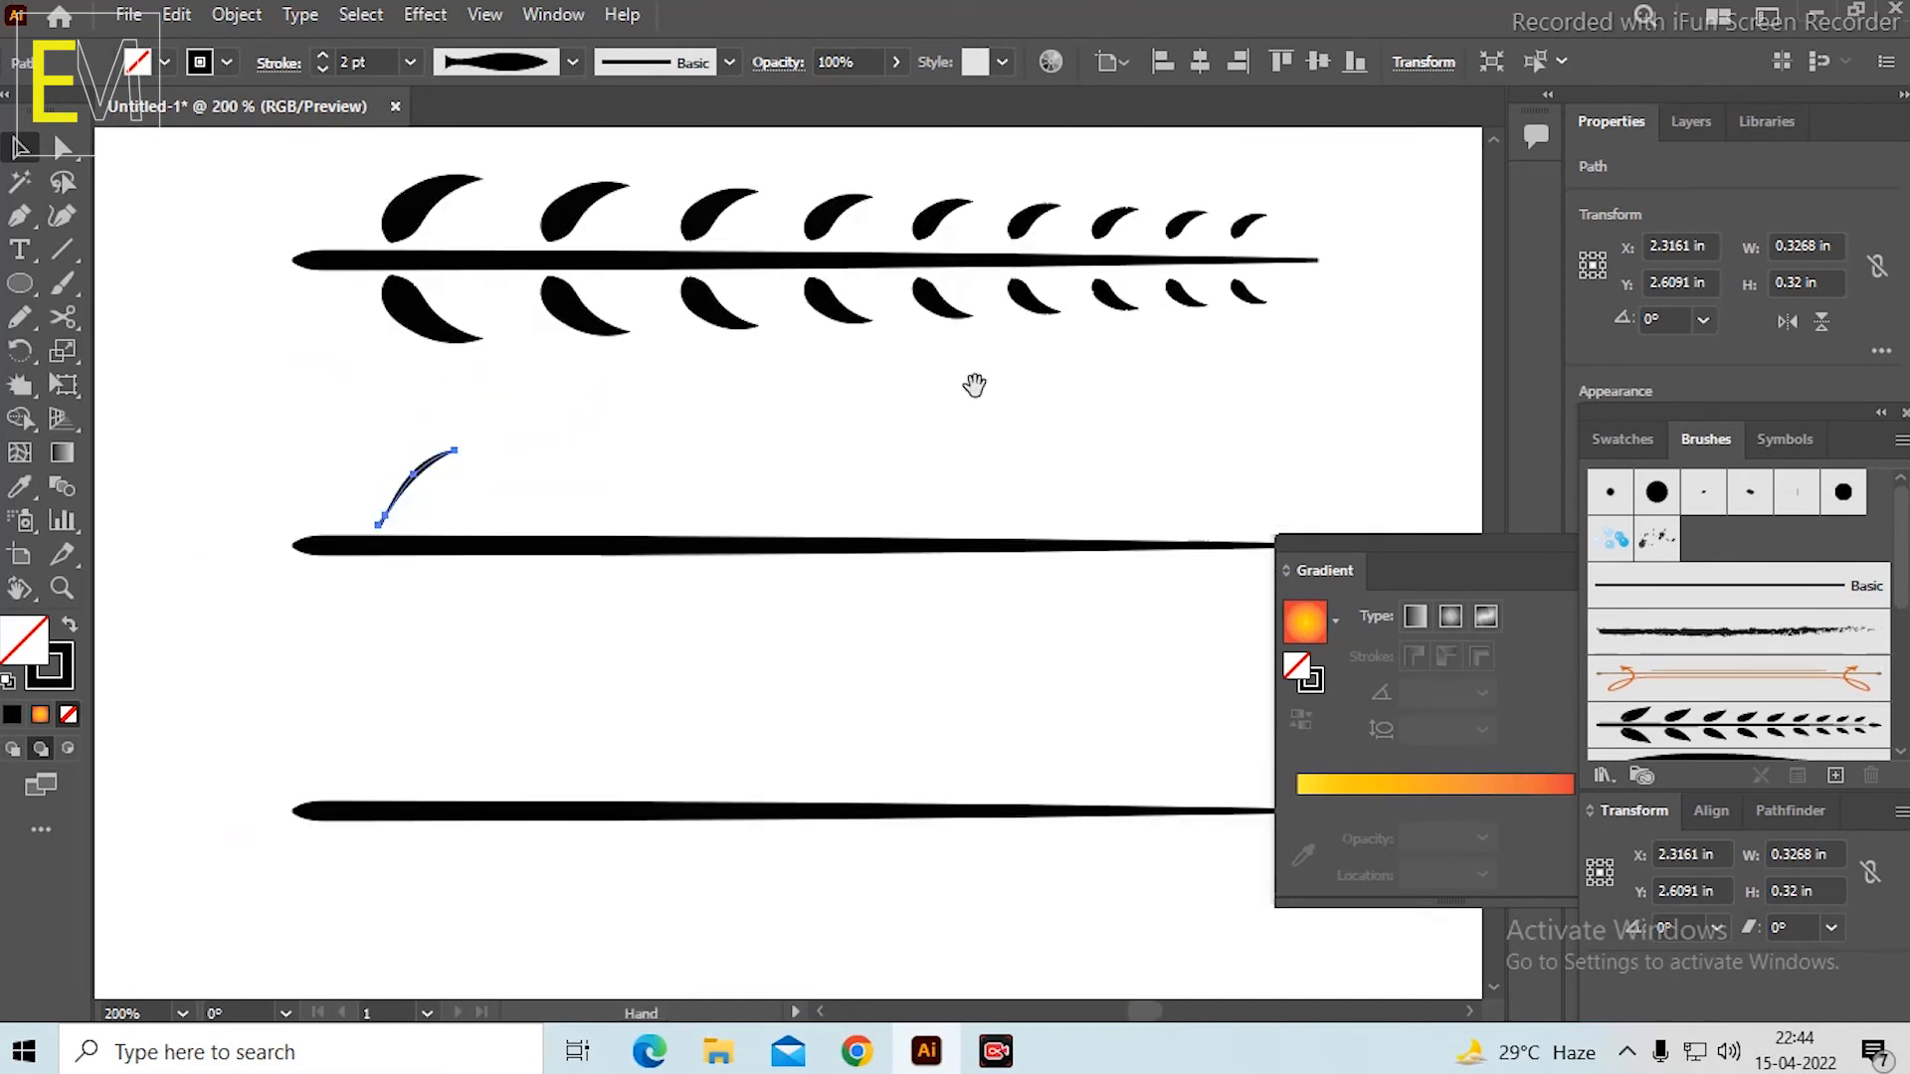
drag(973, 387, 933, 430)
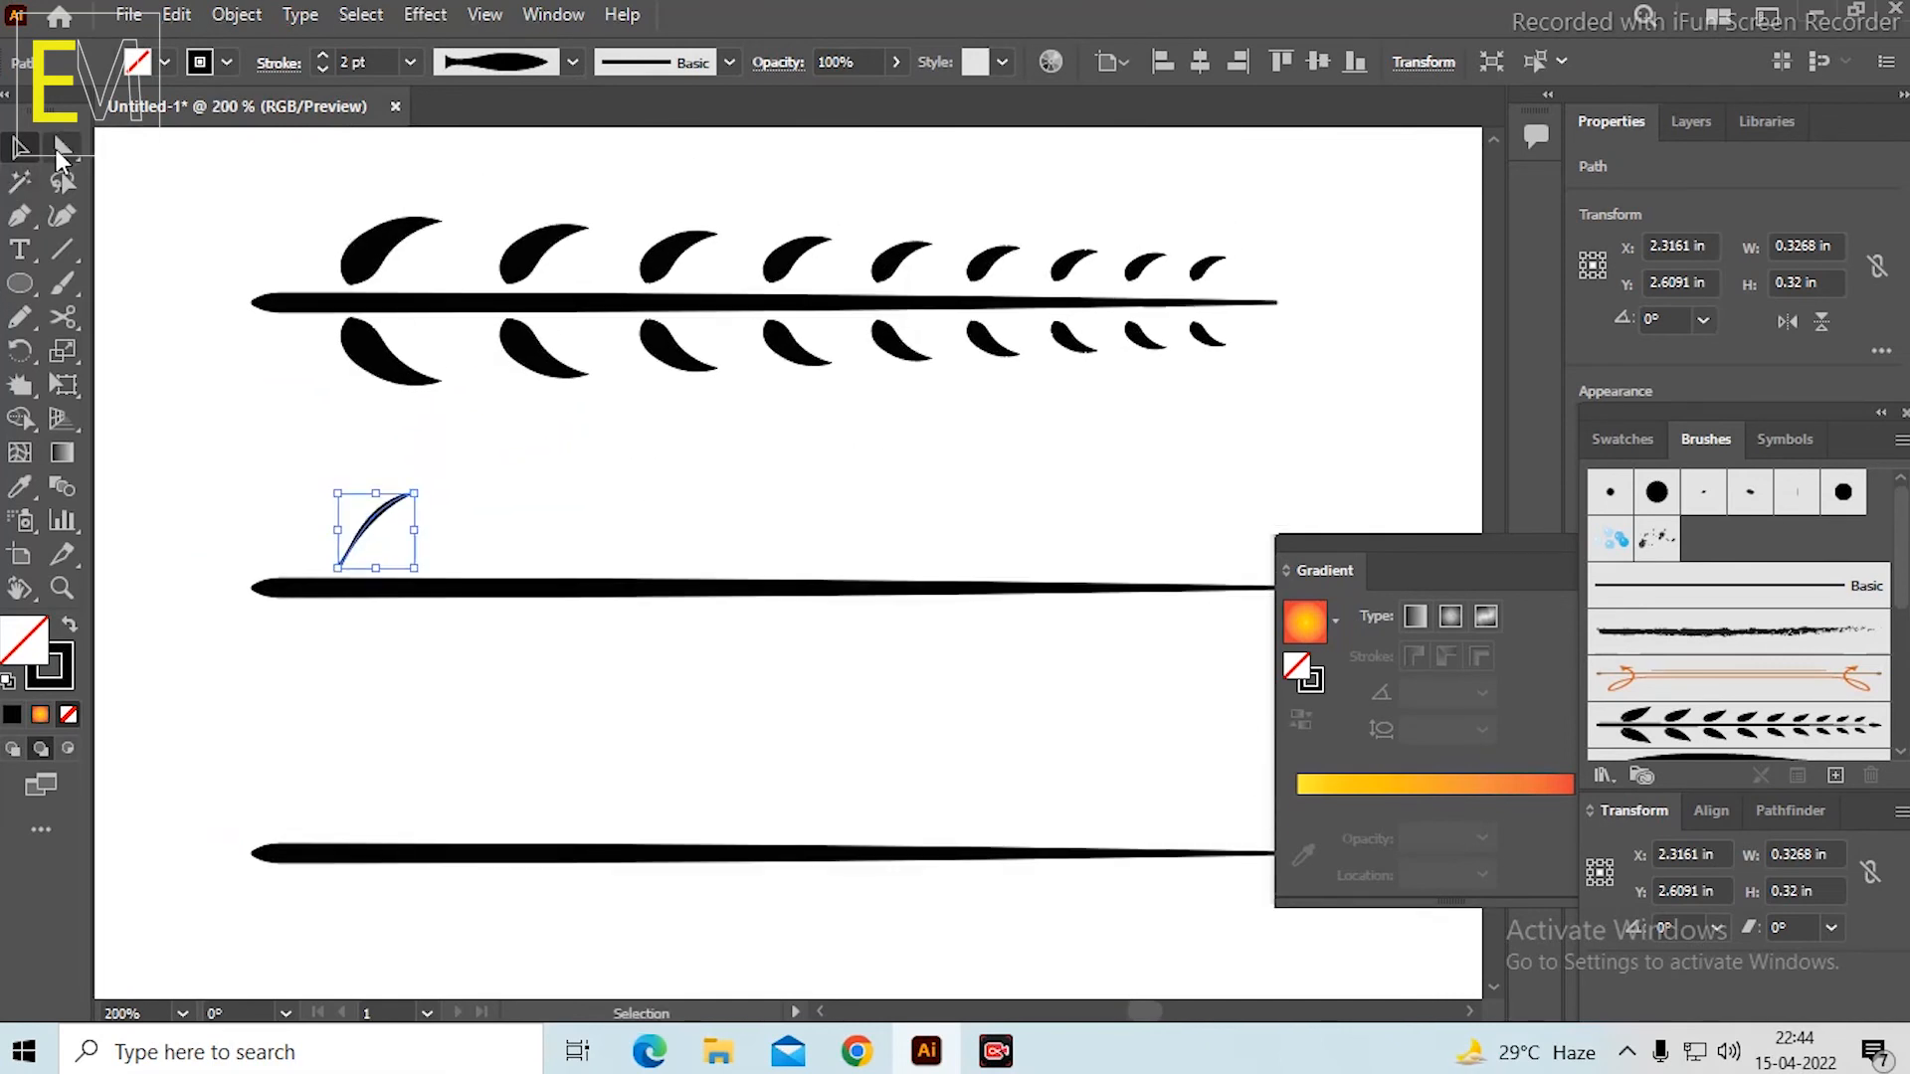
scroll(384, 541, up, 3)
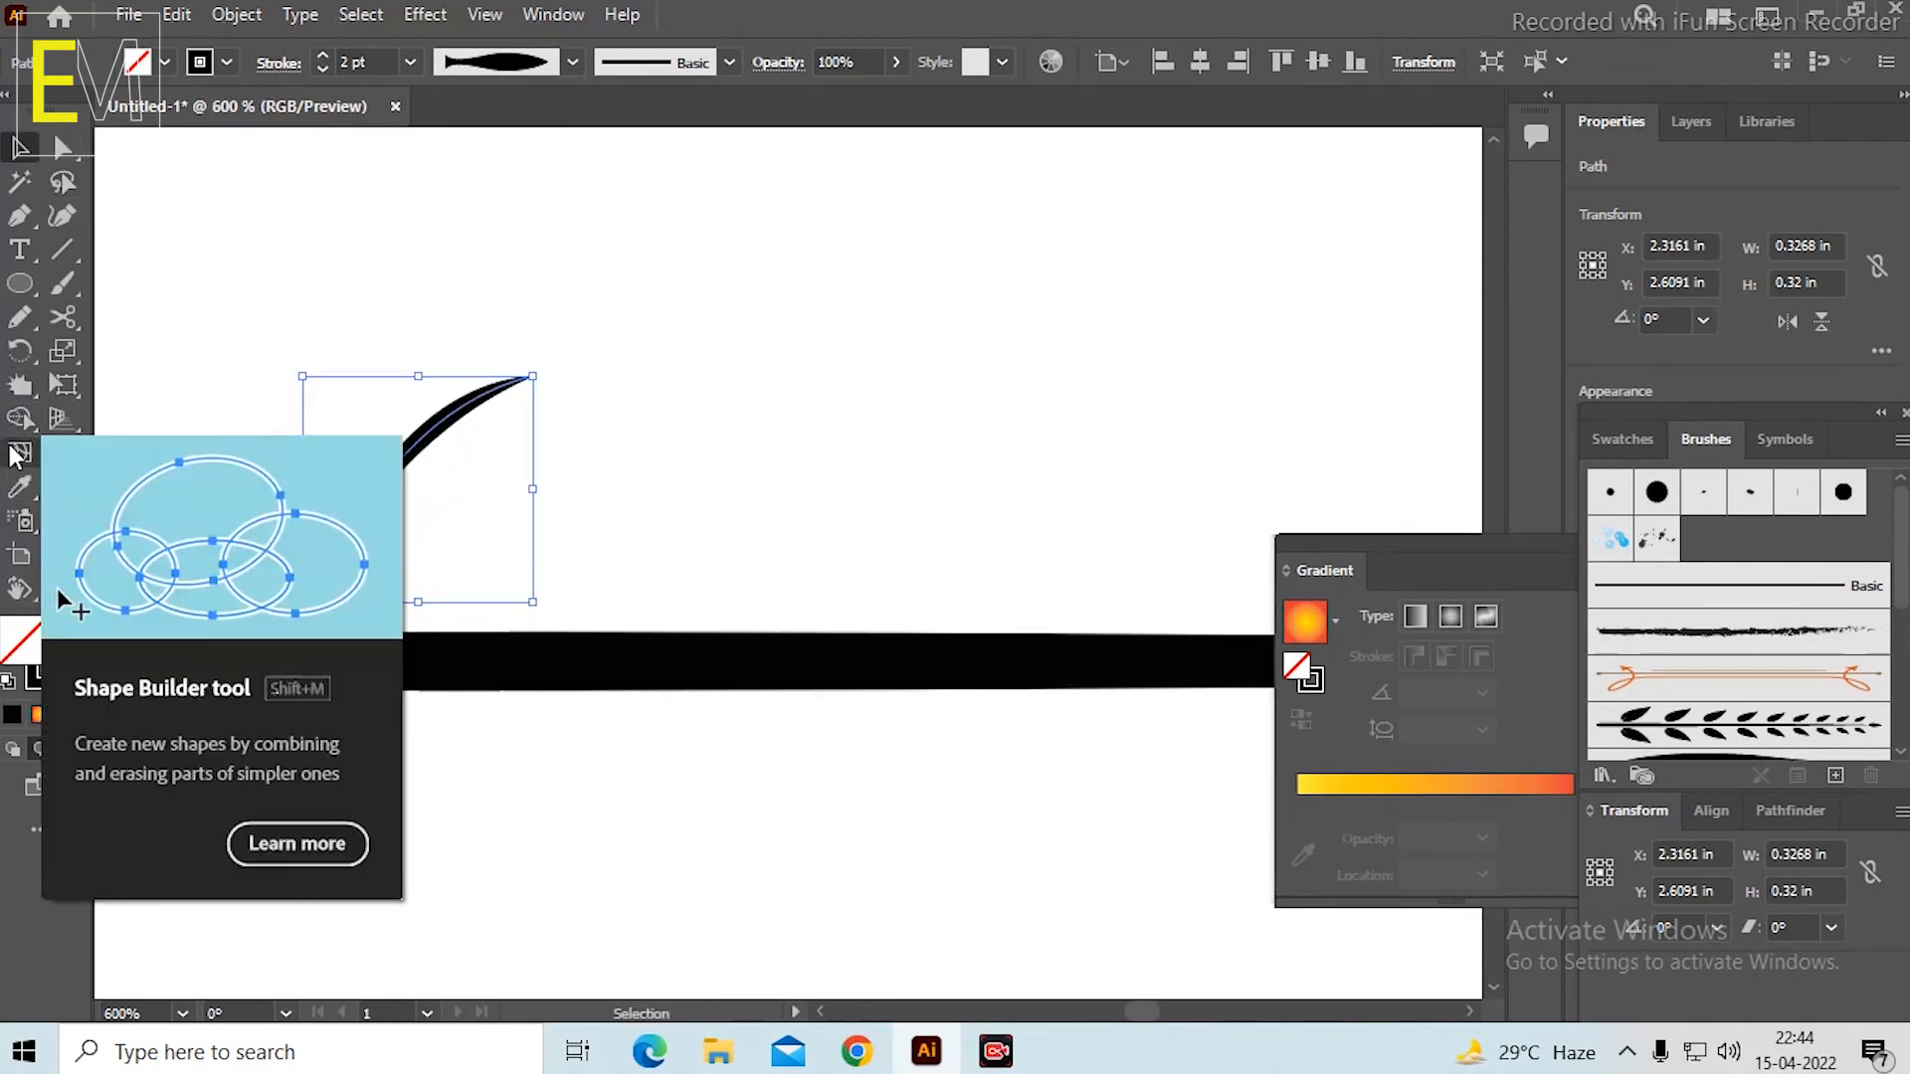
click(409, 61)
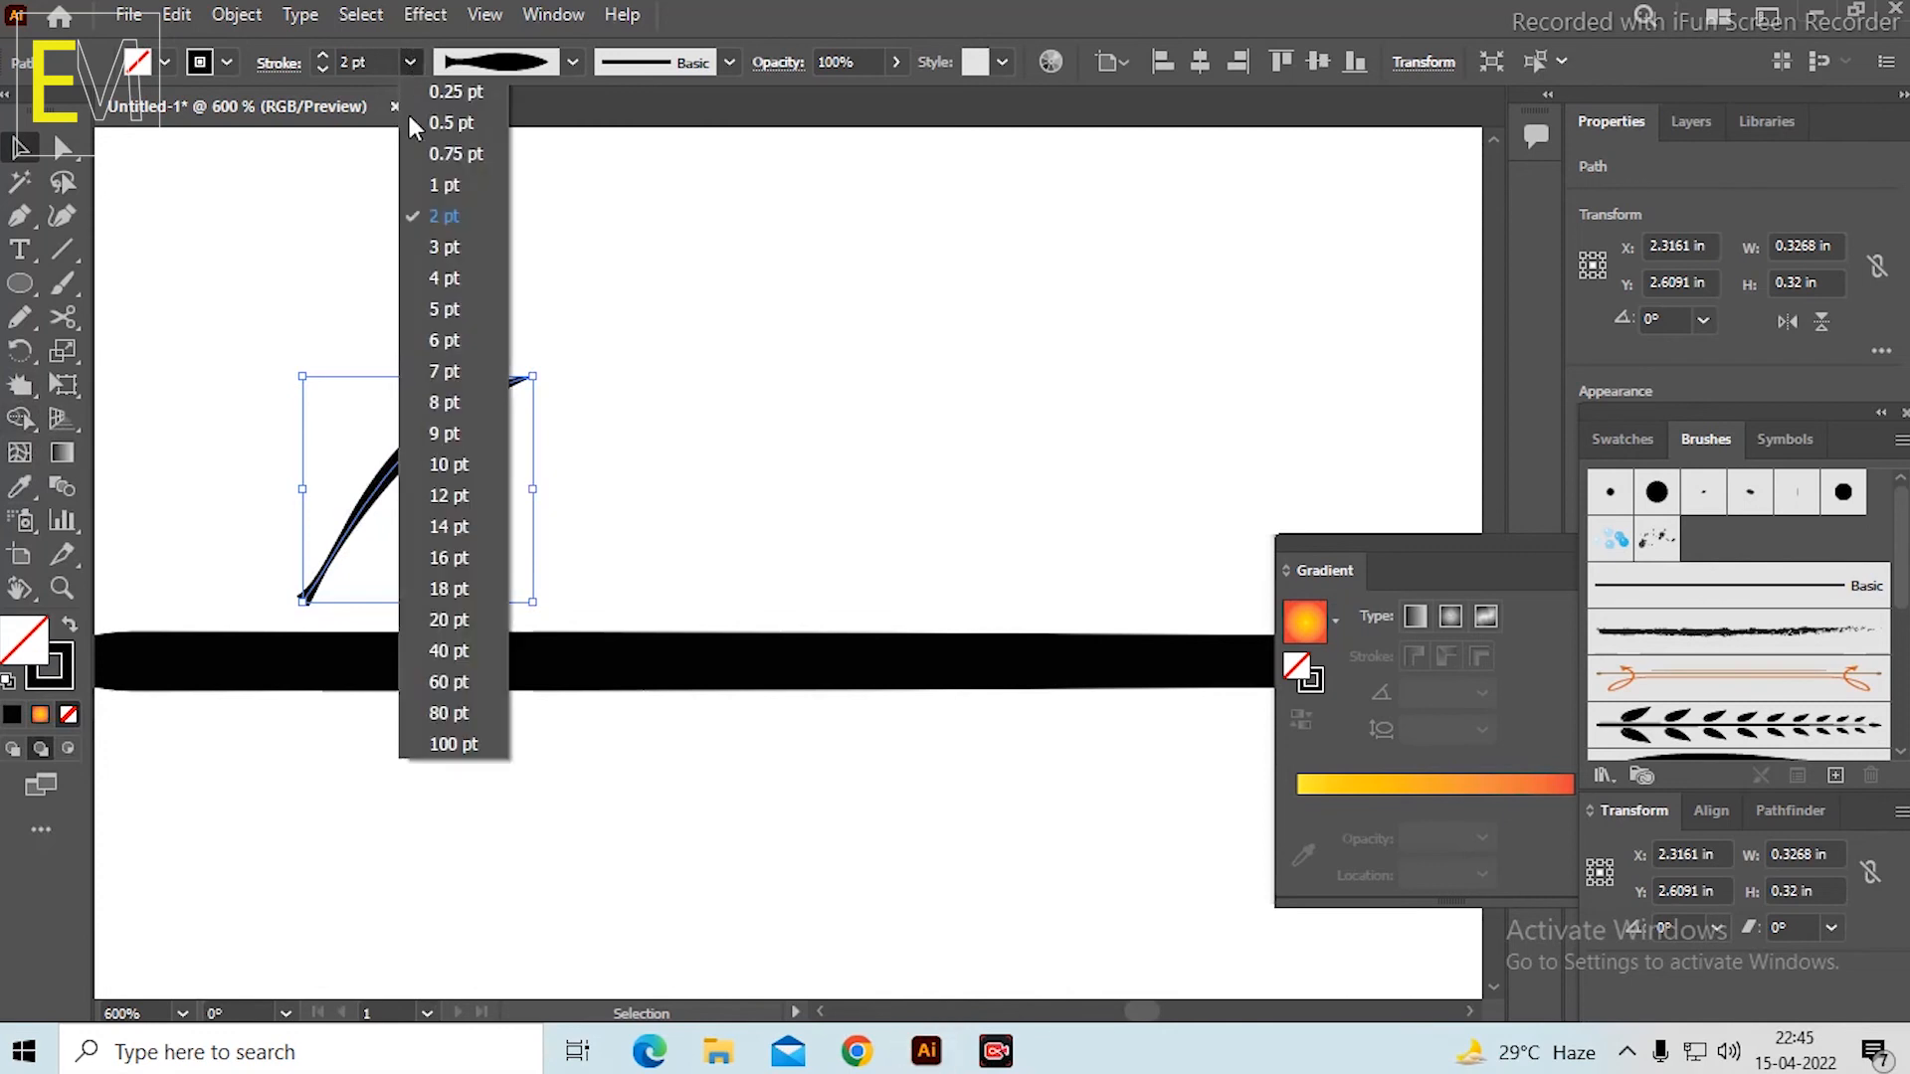
click(444, 371)
click(700, 380)
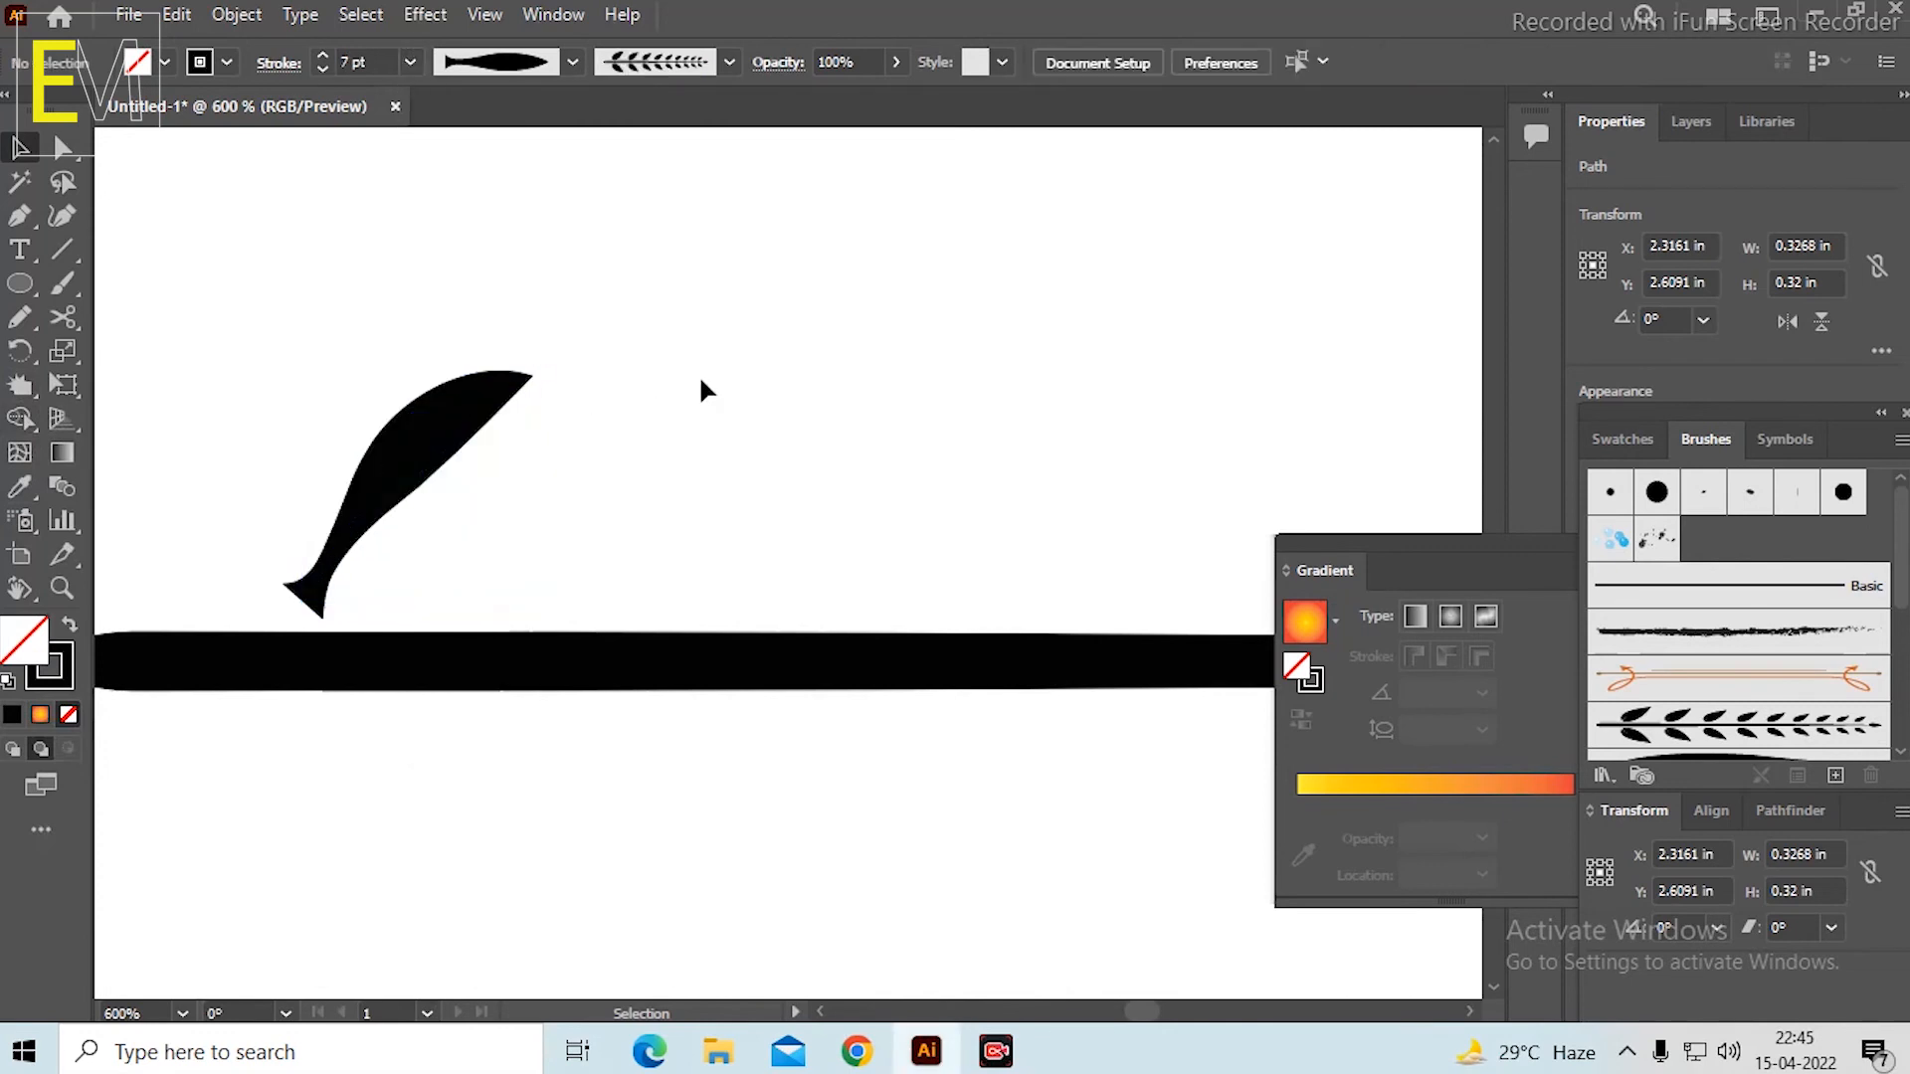
Distort the middle of the new leaf into a wavy shape with the Warp tool.
scroll(708, 382, down, 5)
scroll(784, 356, up, 3)
click(408, 484)
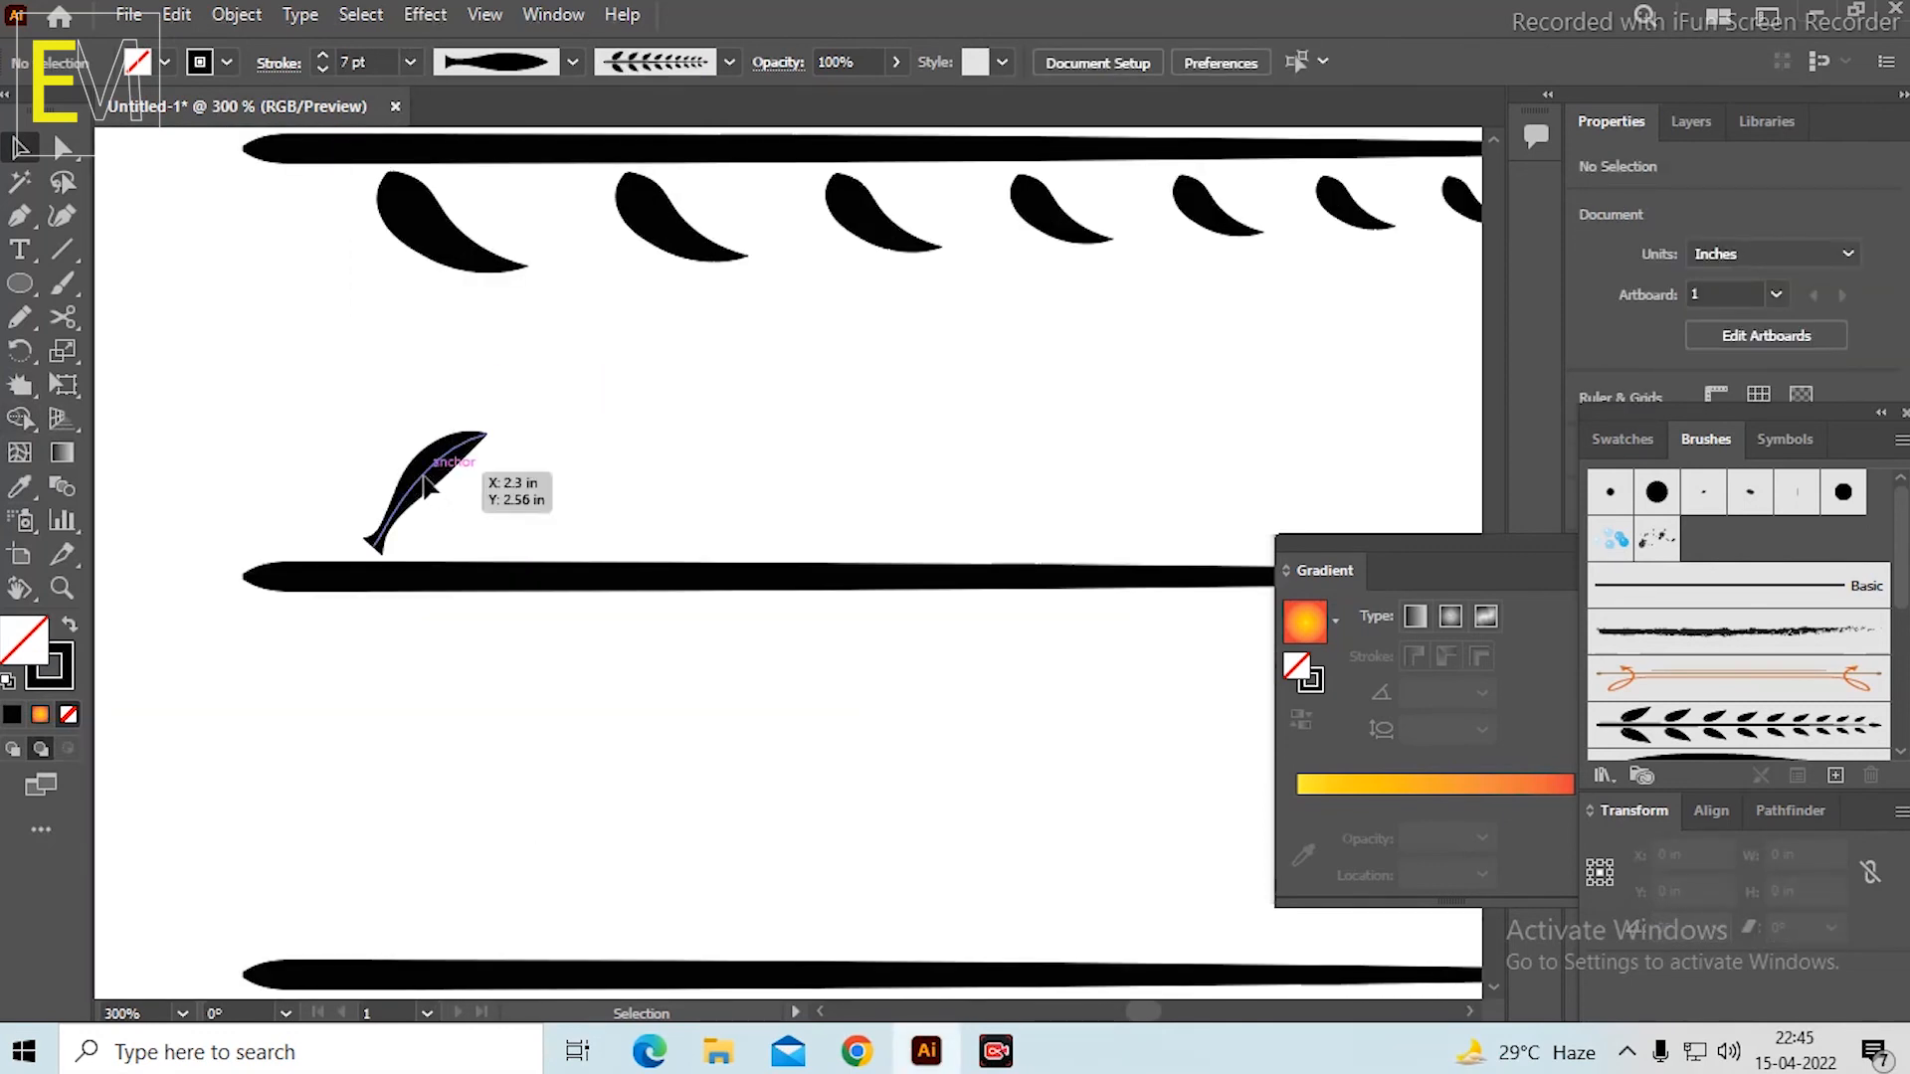
scroll(425, 467, up, 2)
click(30, 420)
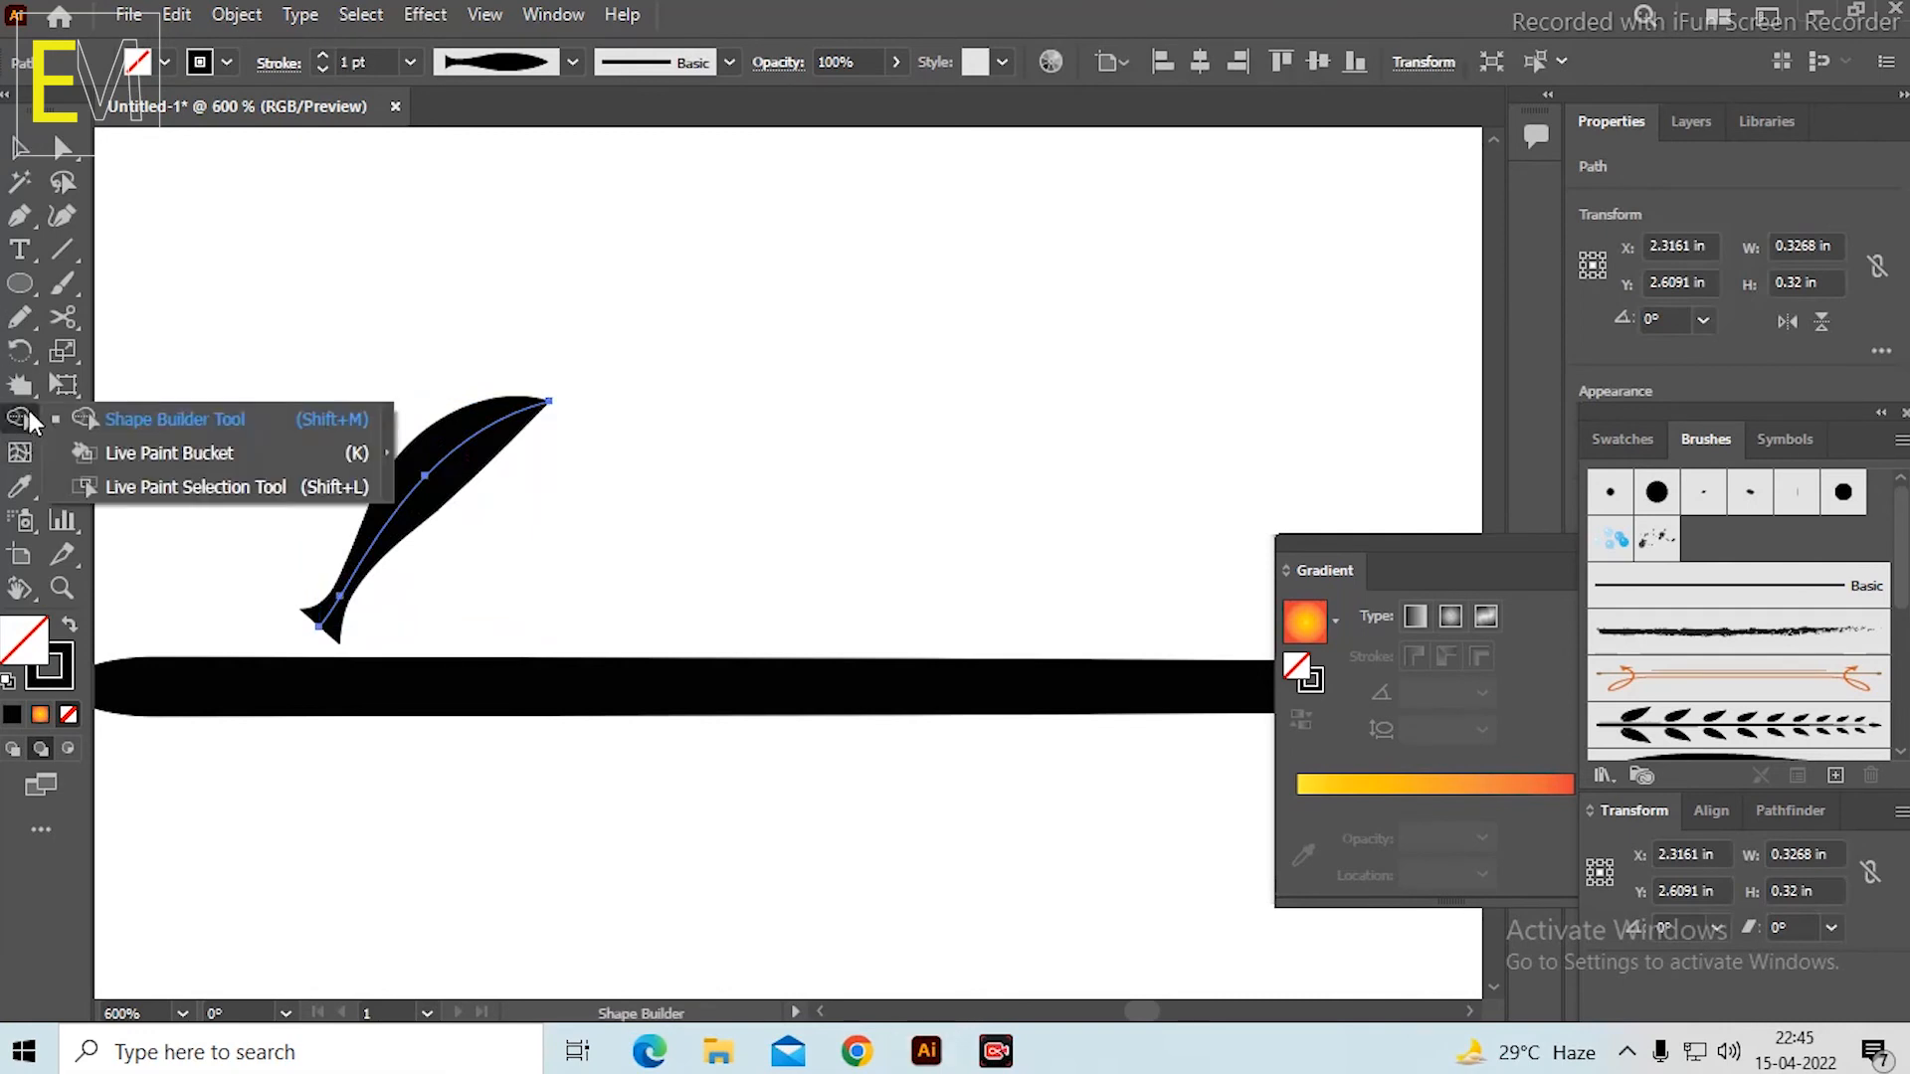
click(22, 390)
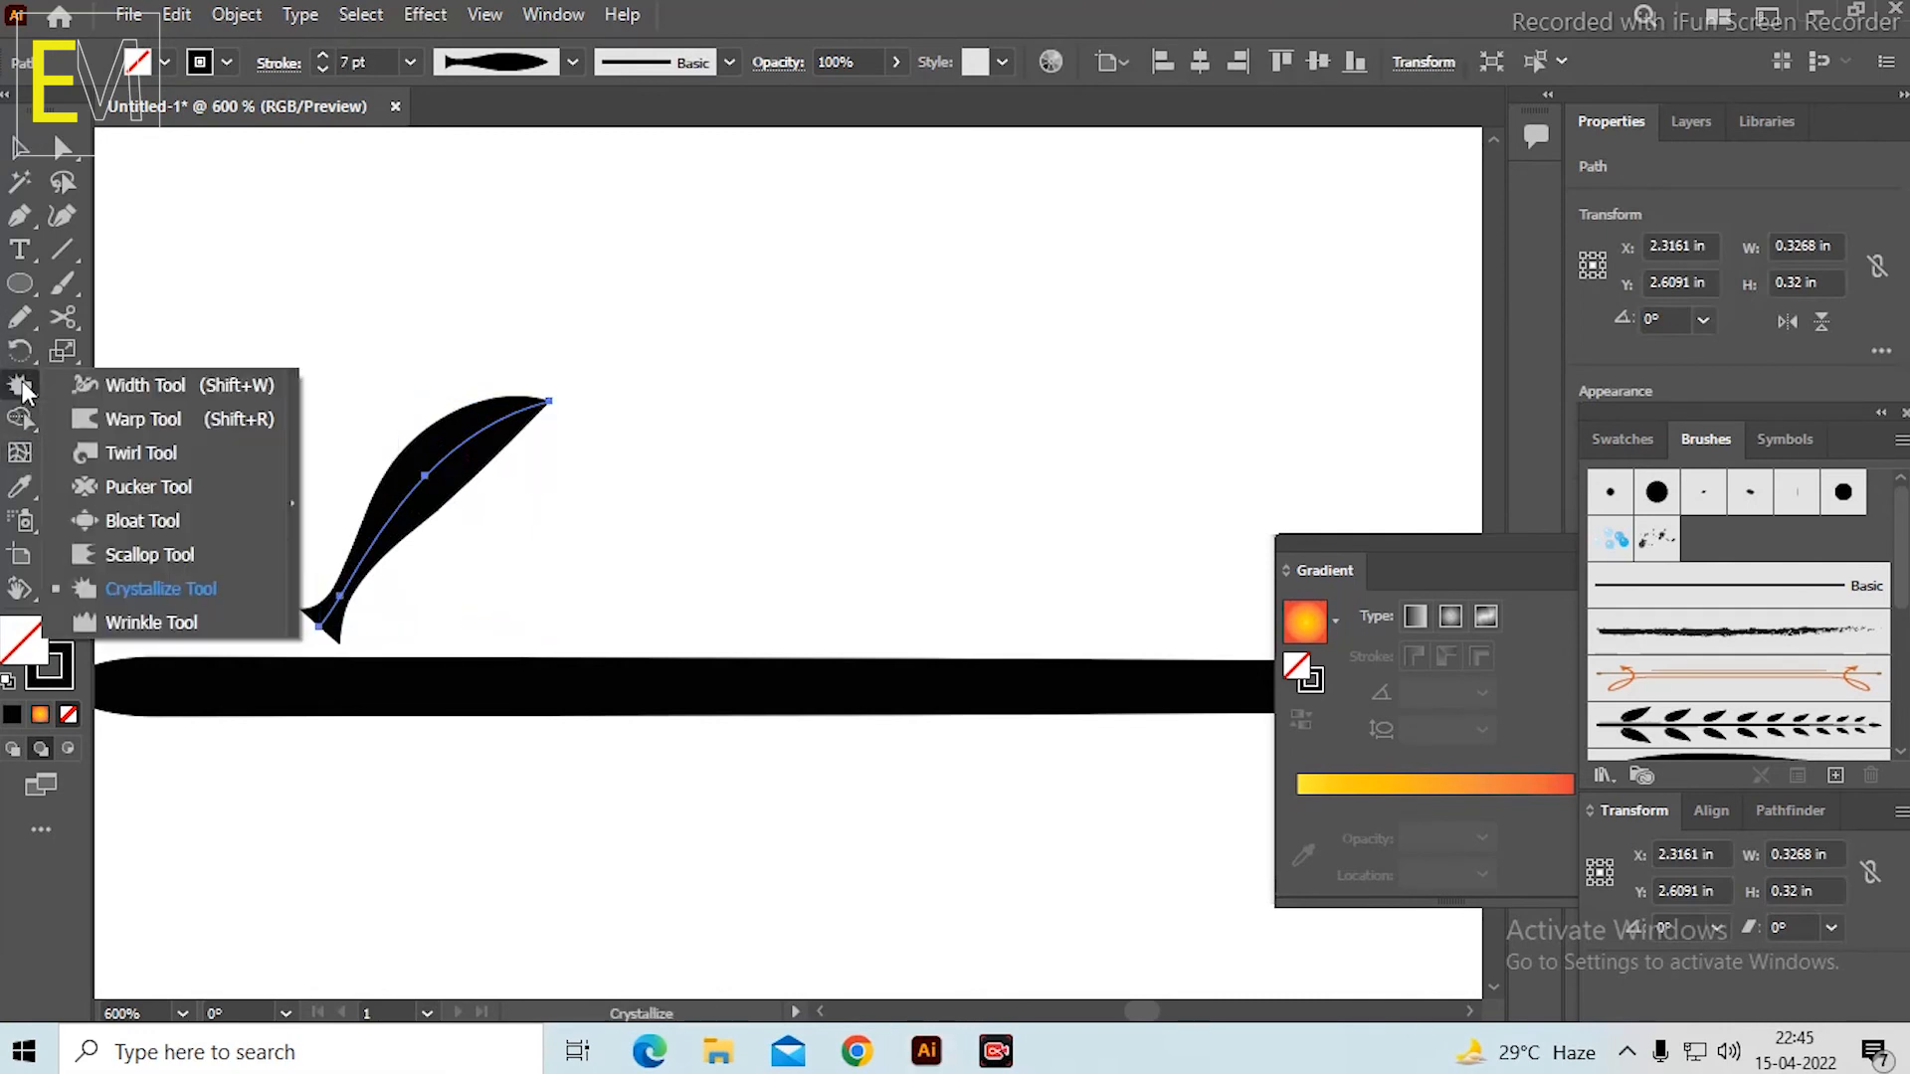
click(140, 419)
mouse_move(459, 511)
mouse_down()
mouse_move(397, 448)
mouse_move(465, 460)
mouse_move(464, 426)
mouse_move(533, 410)
mouse_move(522, 396)
mouse_move(362, 504)
mouse_move(427, 528)
mouse_move(319, 528)
mouse_up()
click(22, 149)
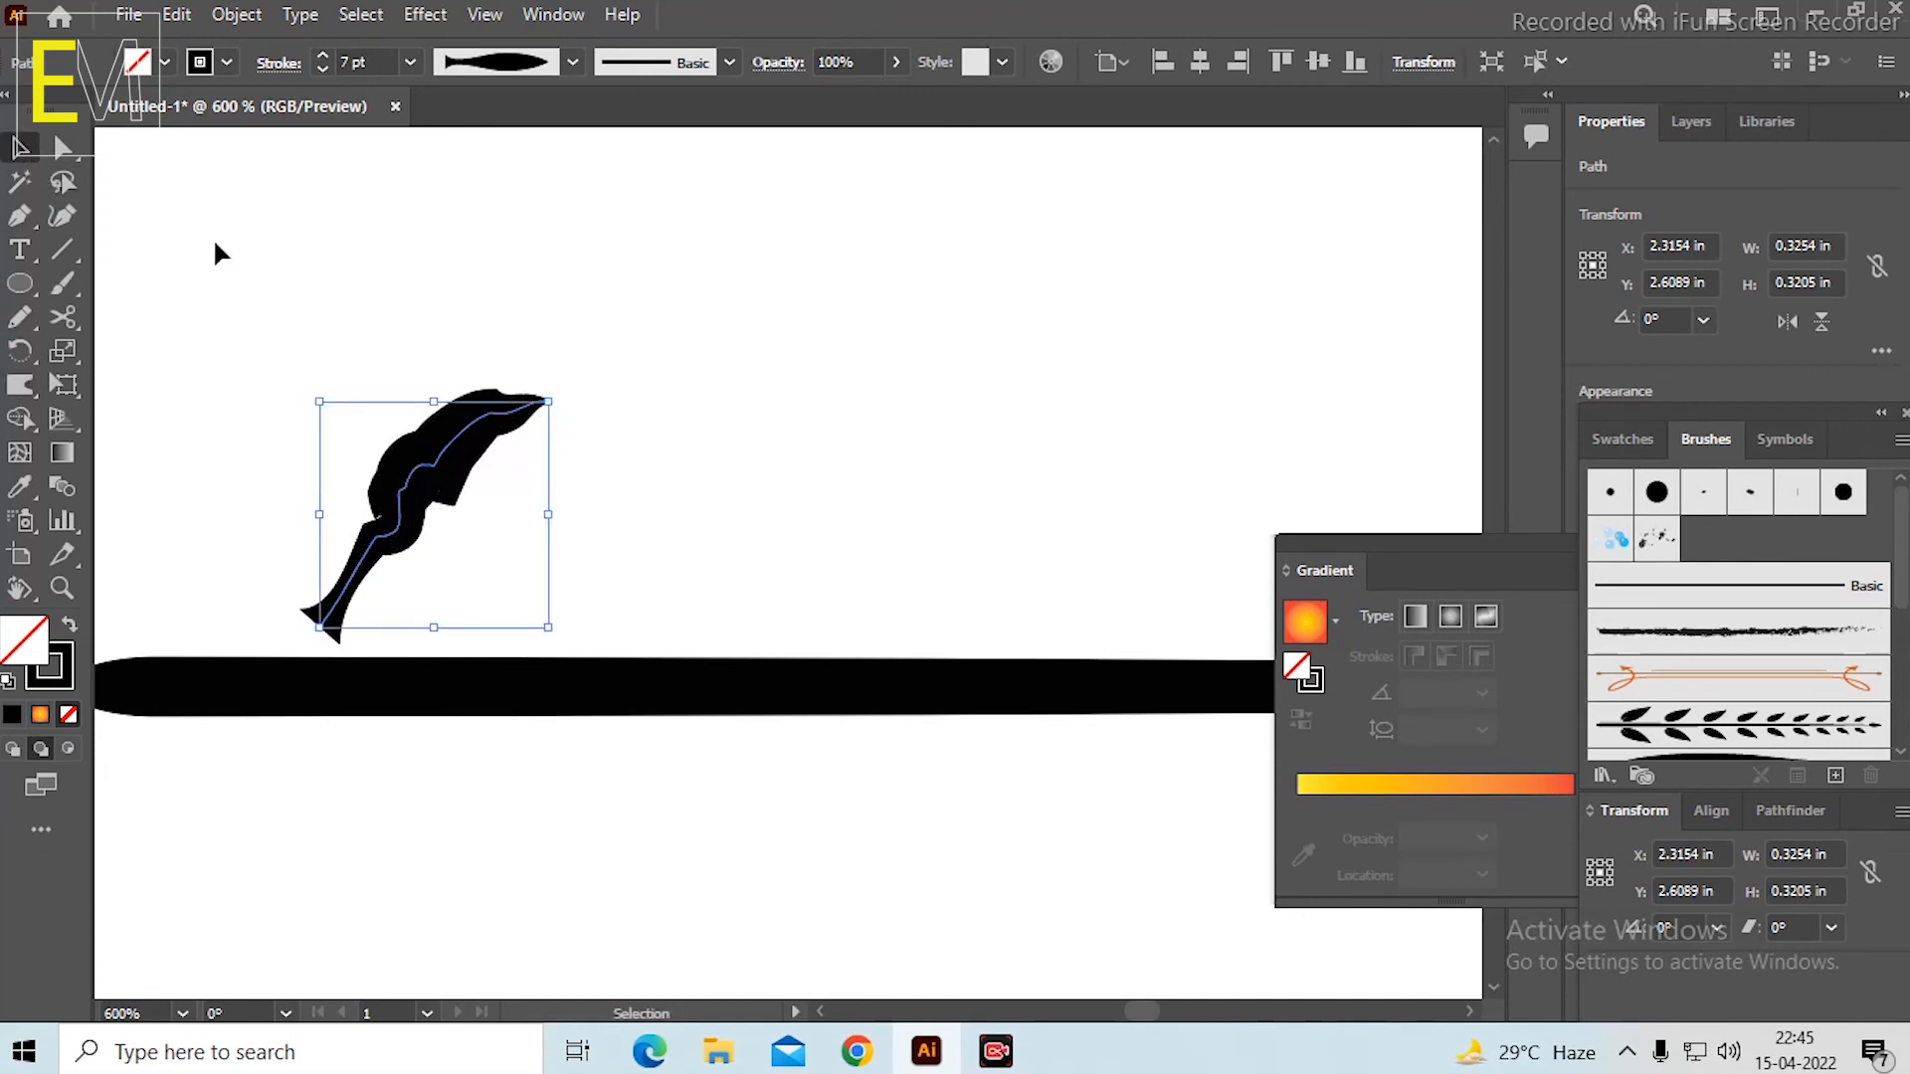
click(465, 315)
Narrow the flared base of the wavy leaf to a point with the Width tool.
scroll(798, 418, down, 3)
scroll(943, 418, up, 2)
scroll(299, 537, up, 2)
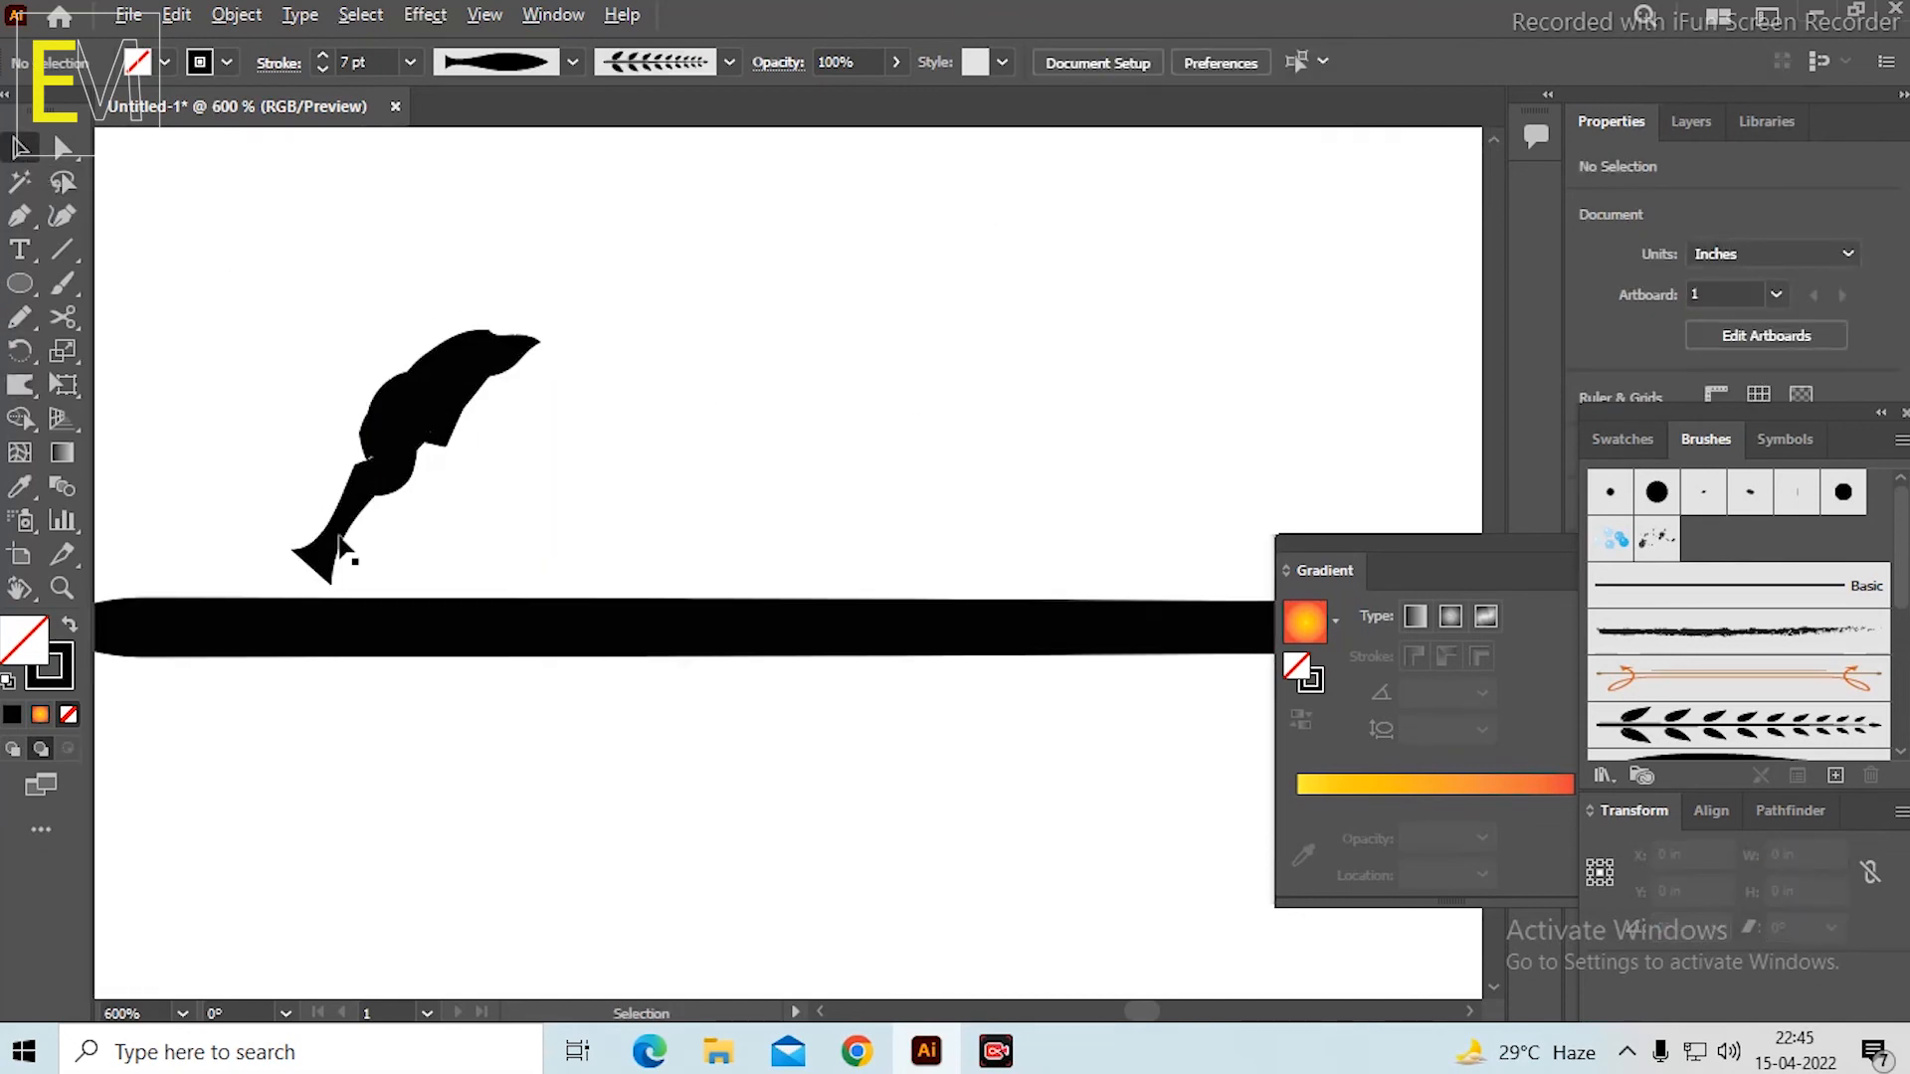
click(333, 547)
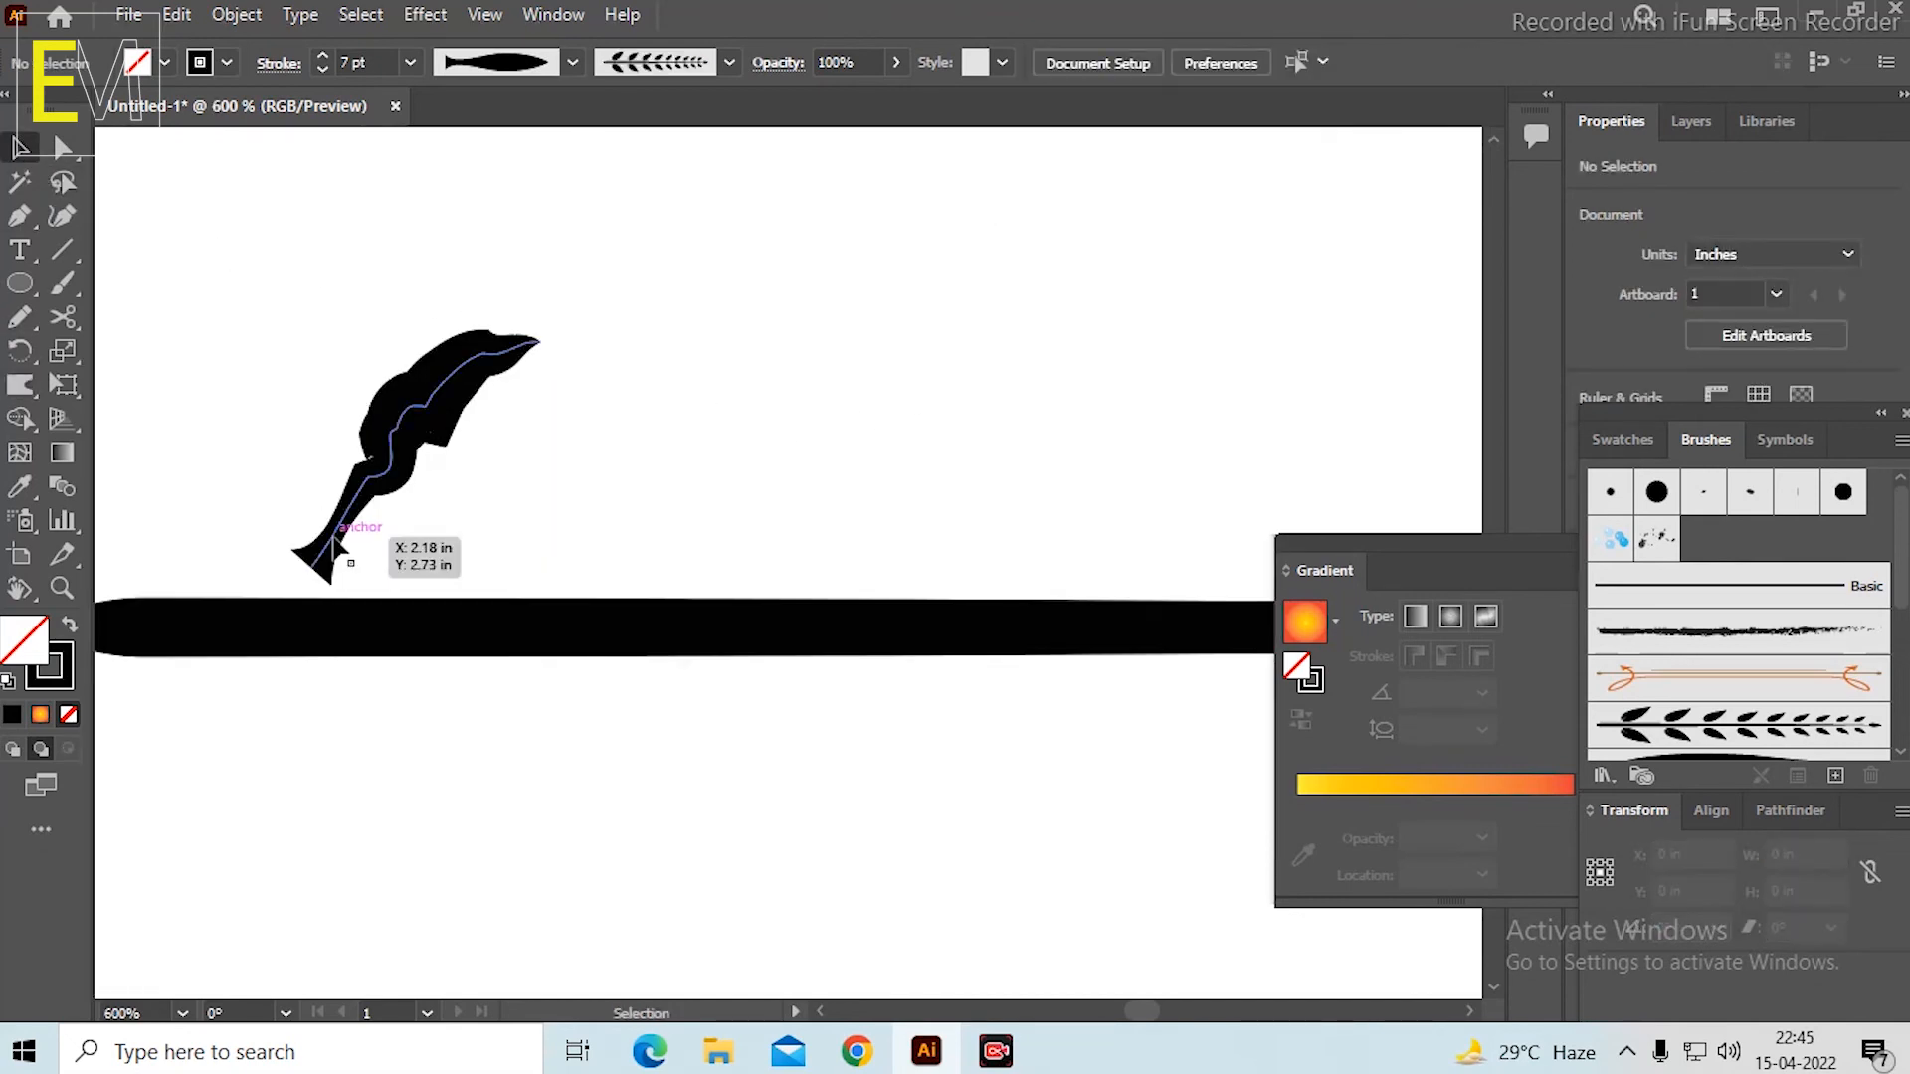
click(20, 418)
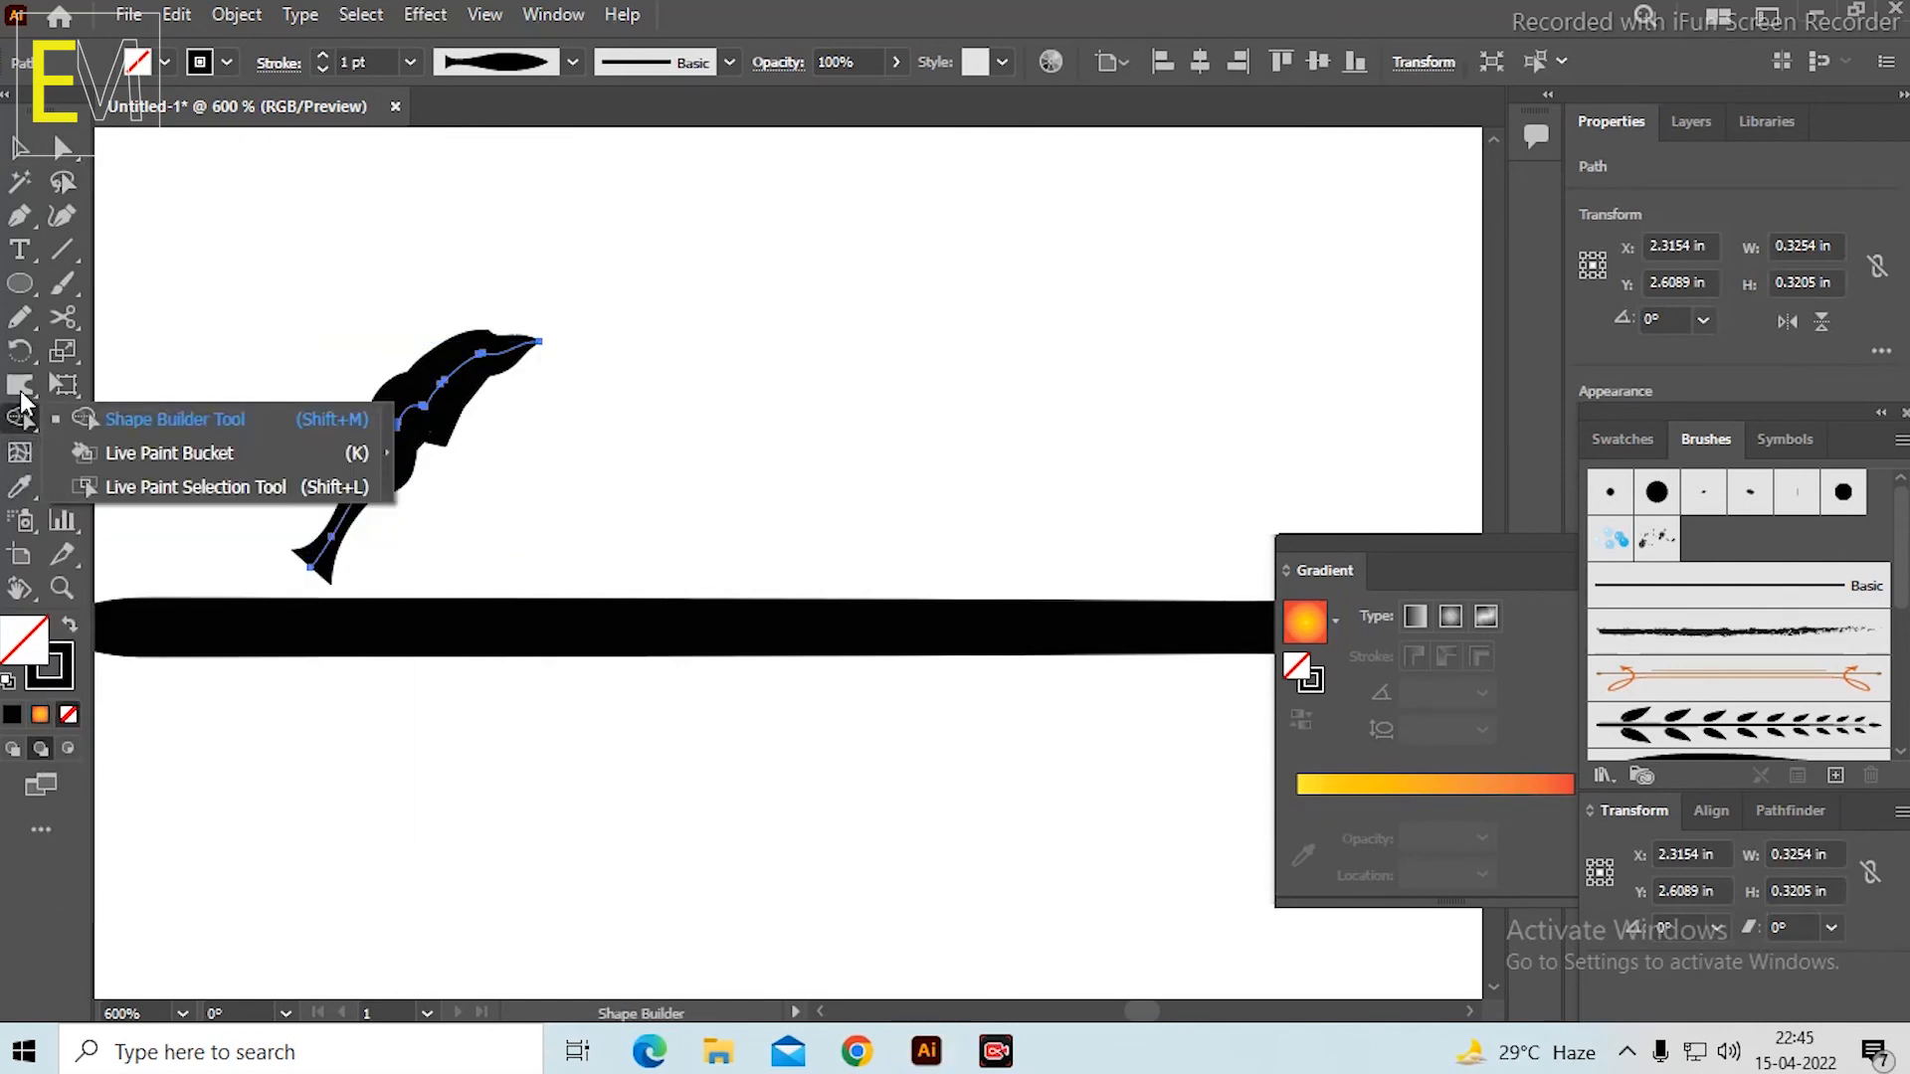
click(20, 385)
click(149, 376)
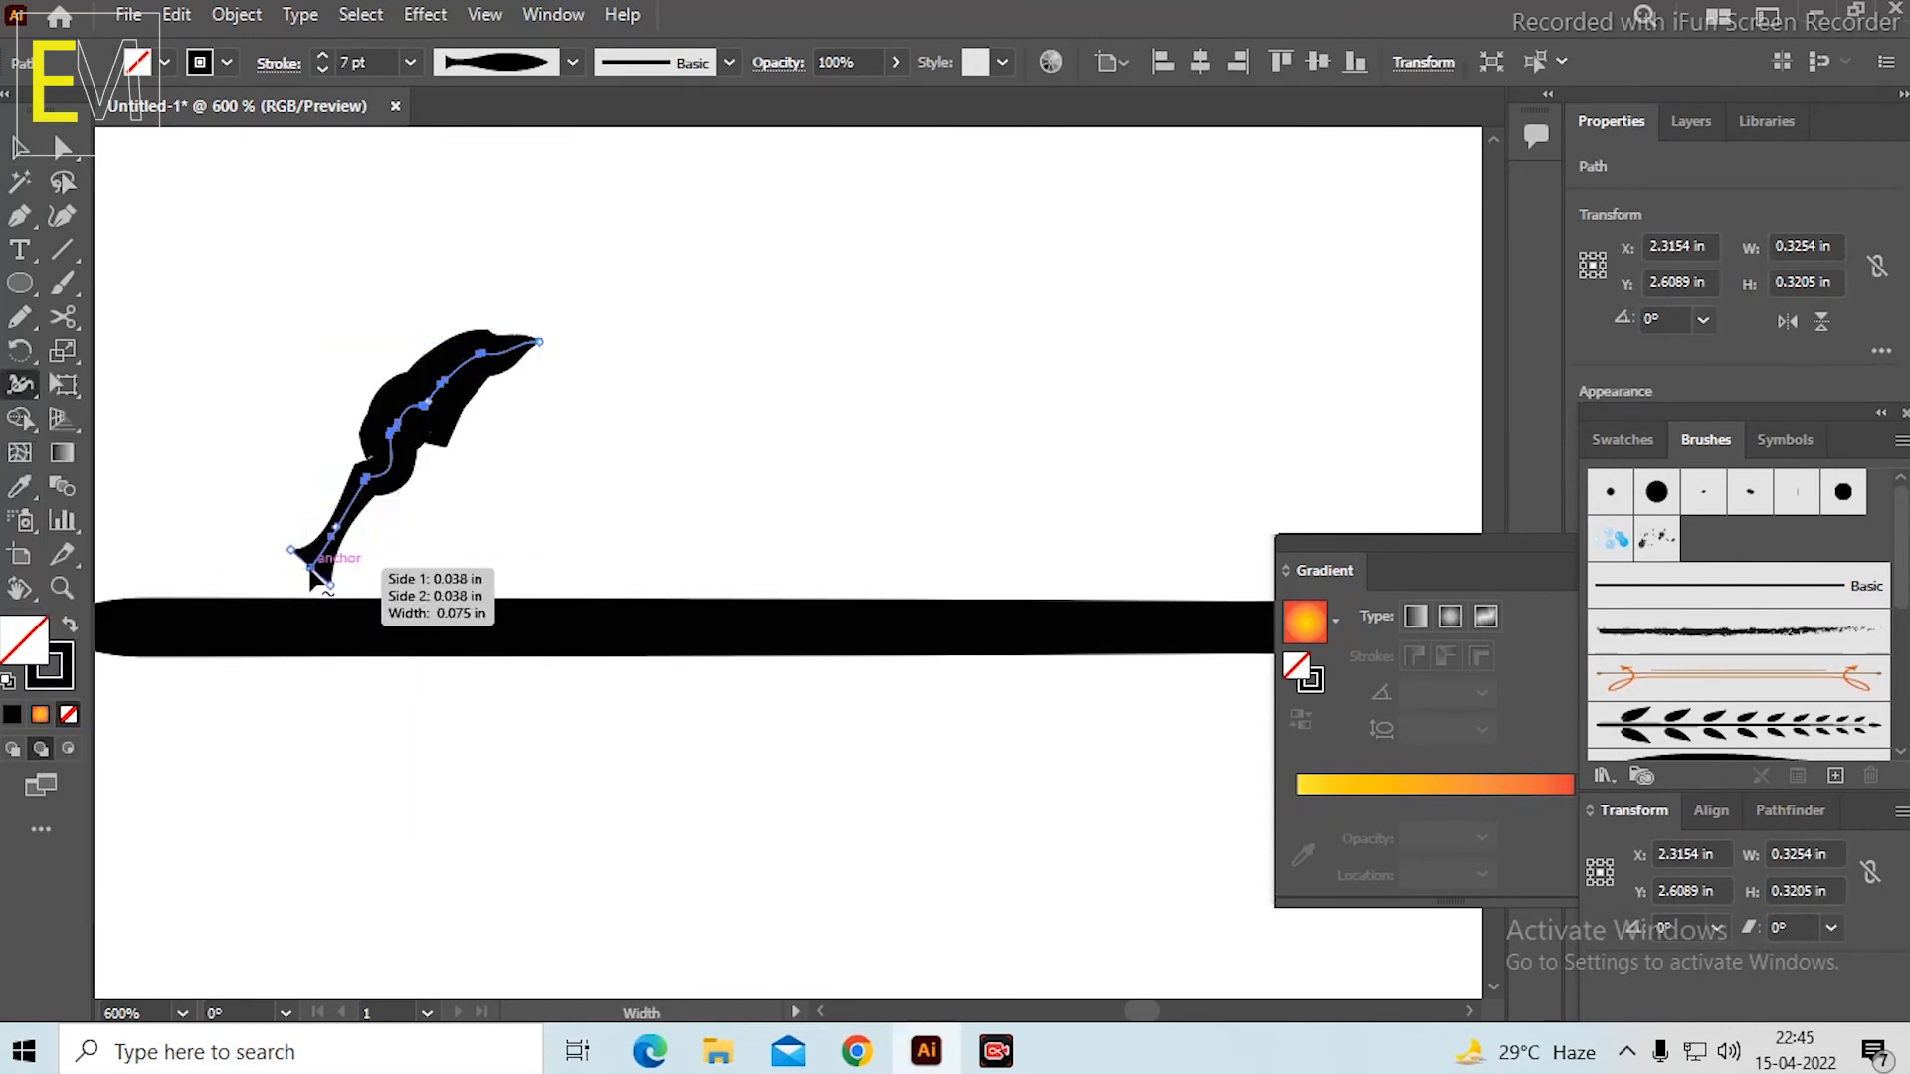
scroll(290, 563, up, 4)
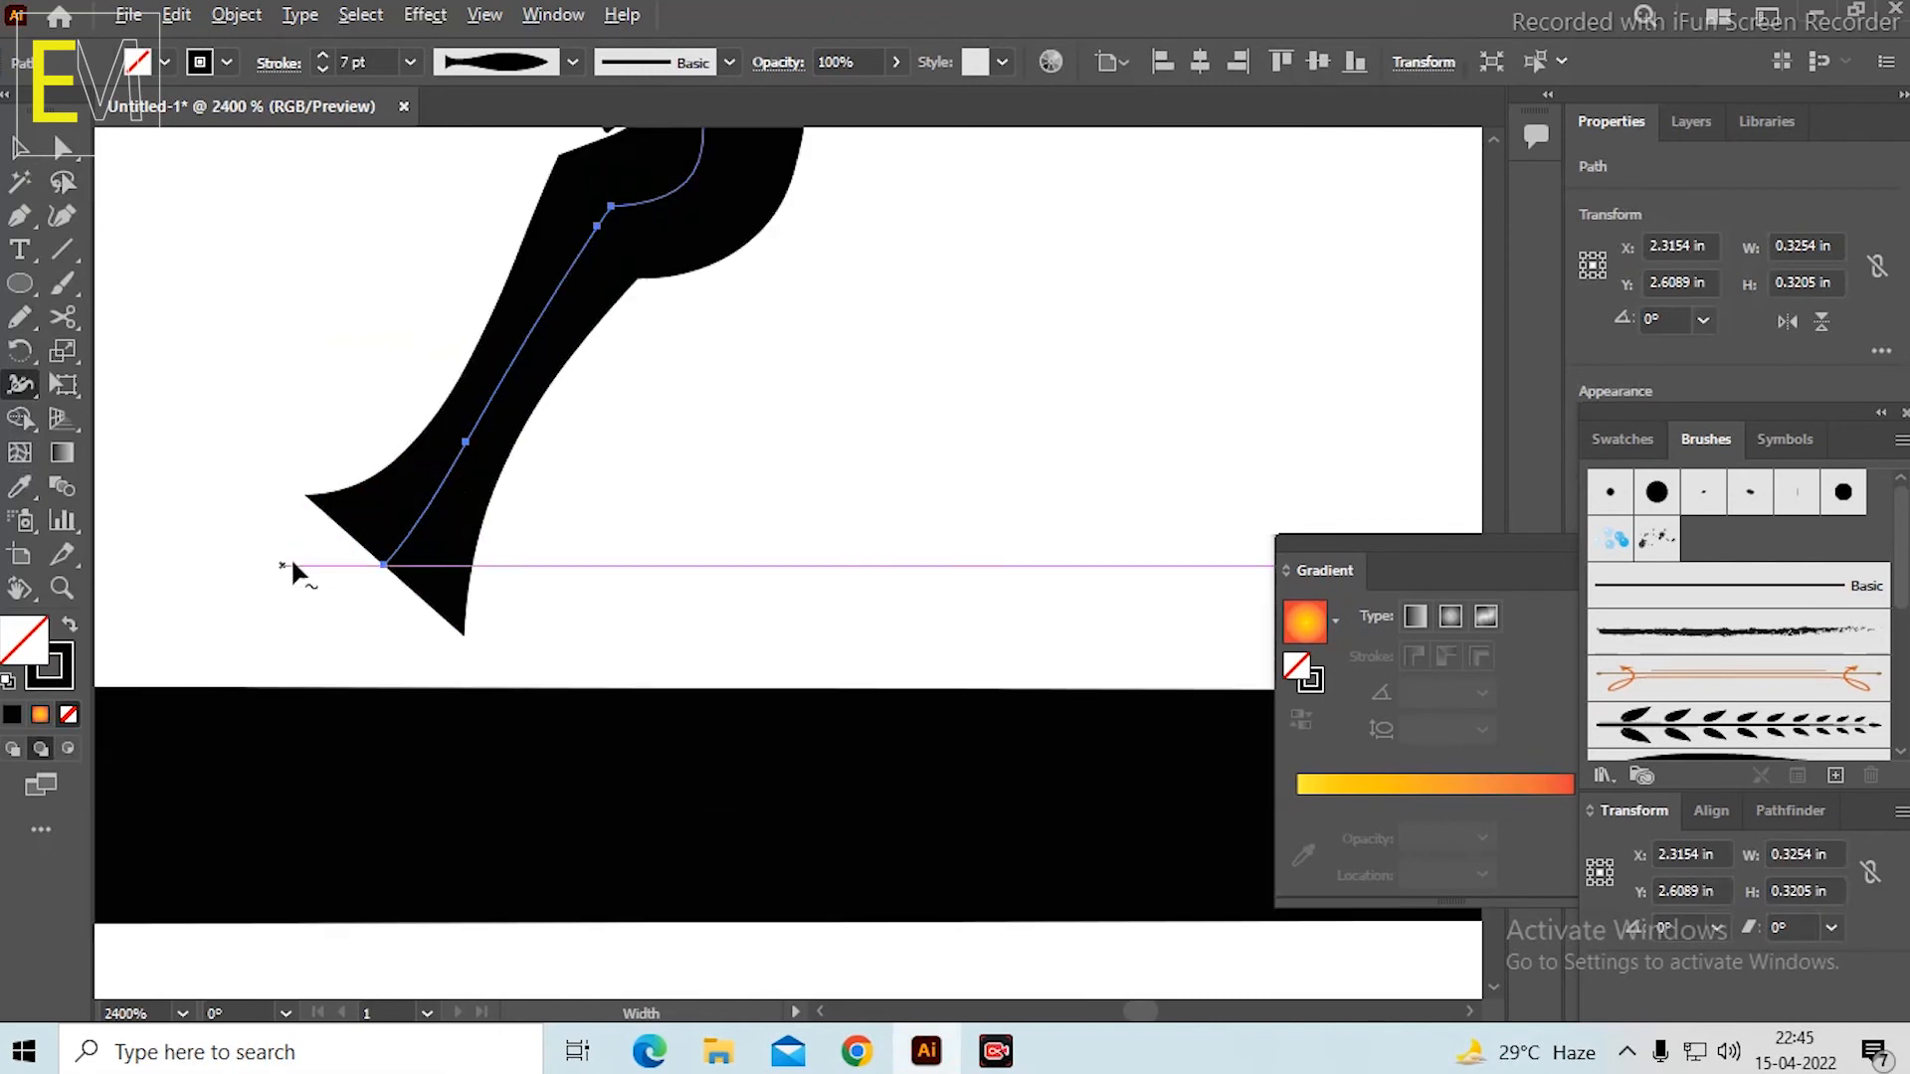
drag(468, 647, 401, 584)
scroll(580, 488, down, 4)
scroll(578, 478, down, 1)
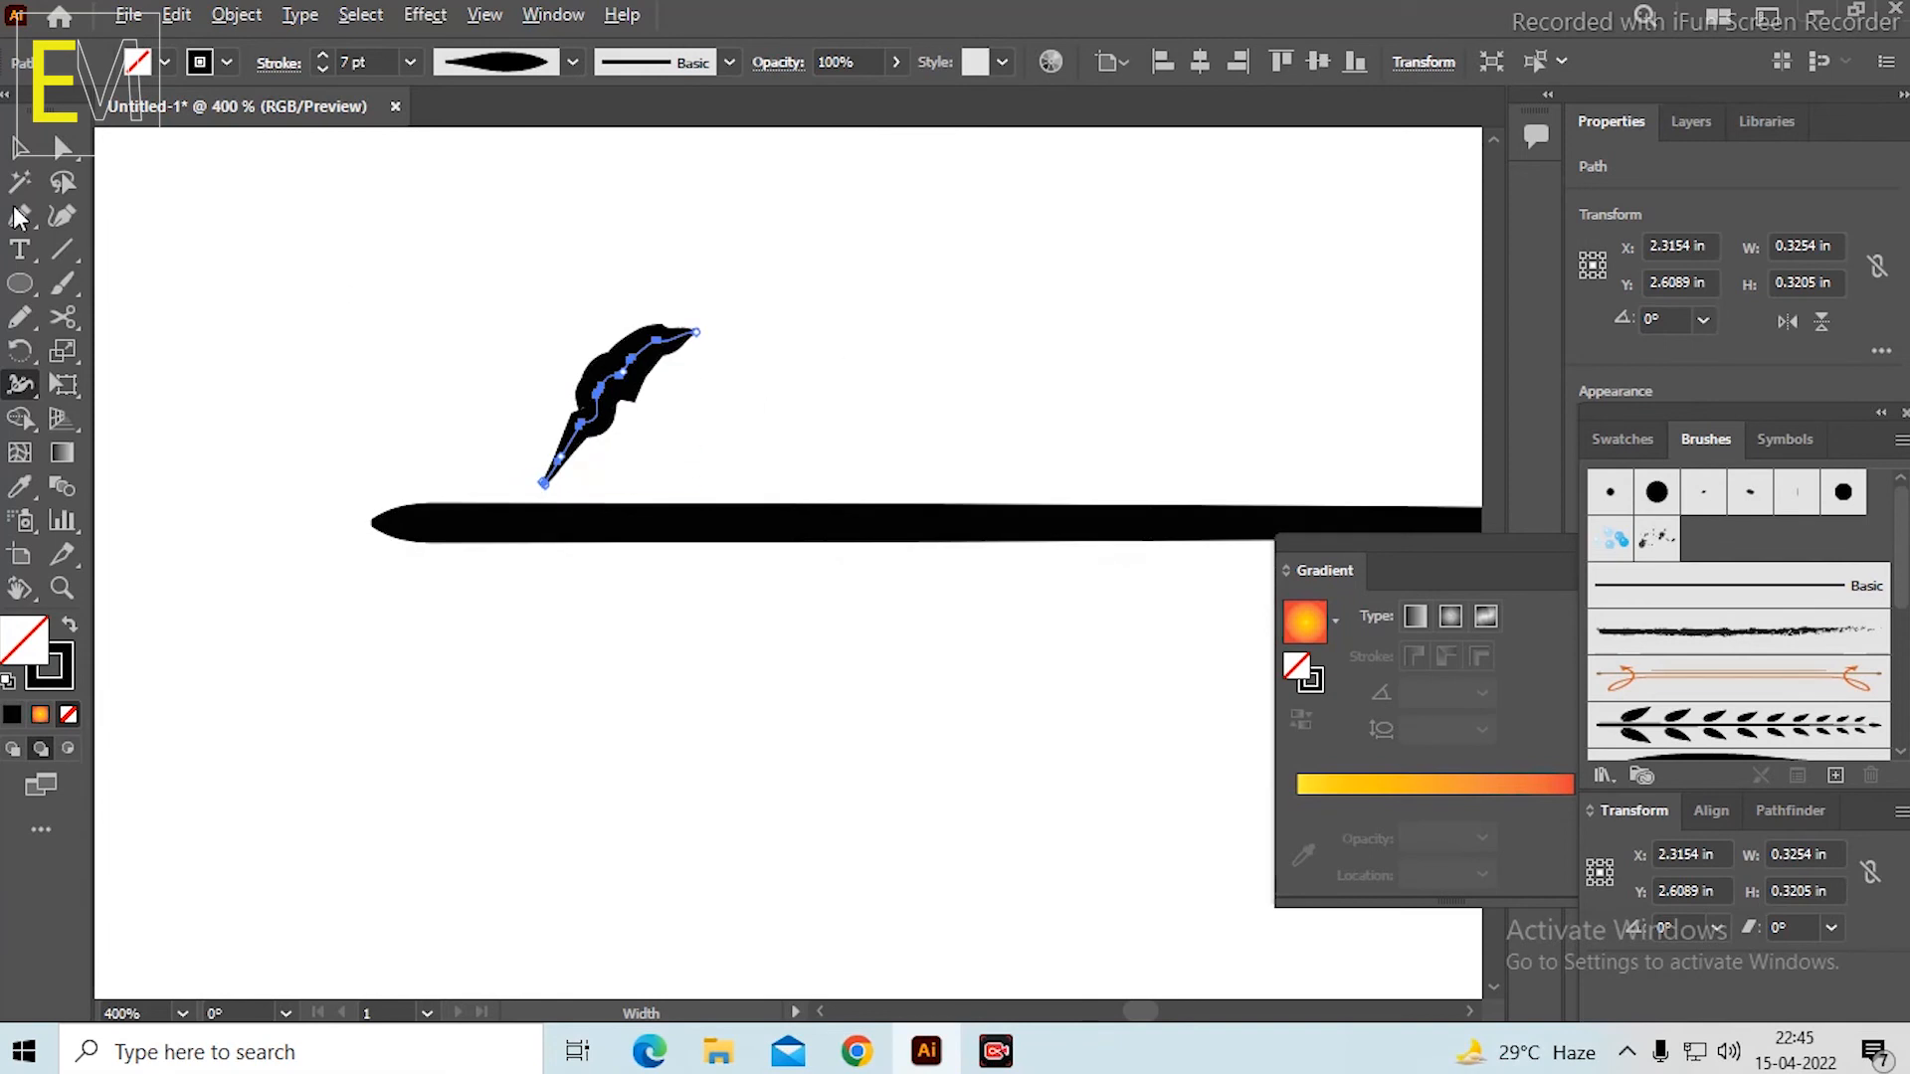
click(19, 148)
click(1076, 464)
Apply a Transform effect to the wavy leaf with 8 copies, 88% horizontal and vertical scale, moved 0.6944 in horizontally and 0.0278 in vertically.
scroll(978, 396, down, 3)
key(space)
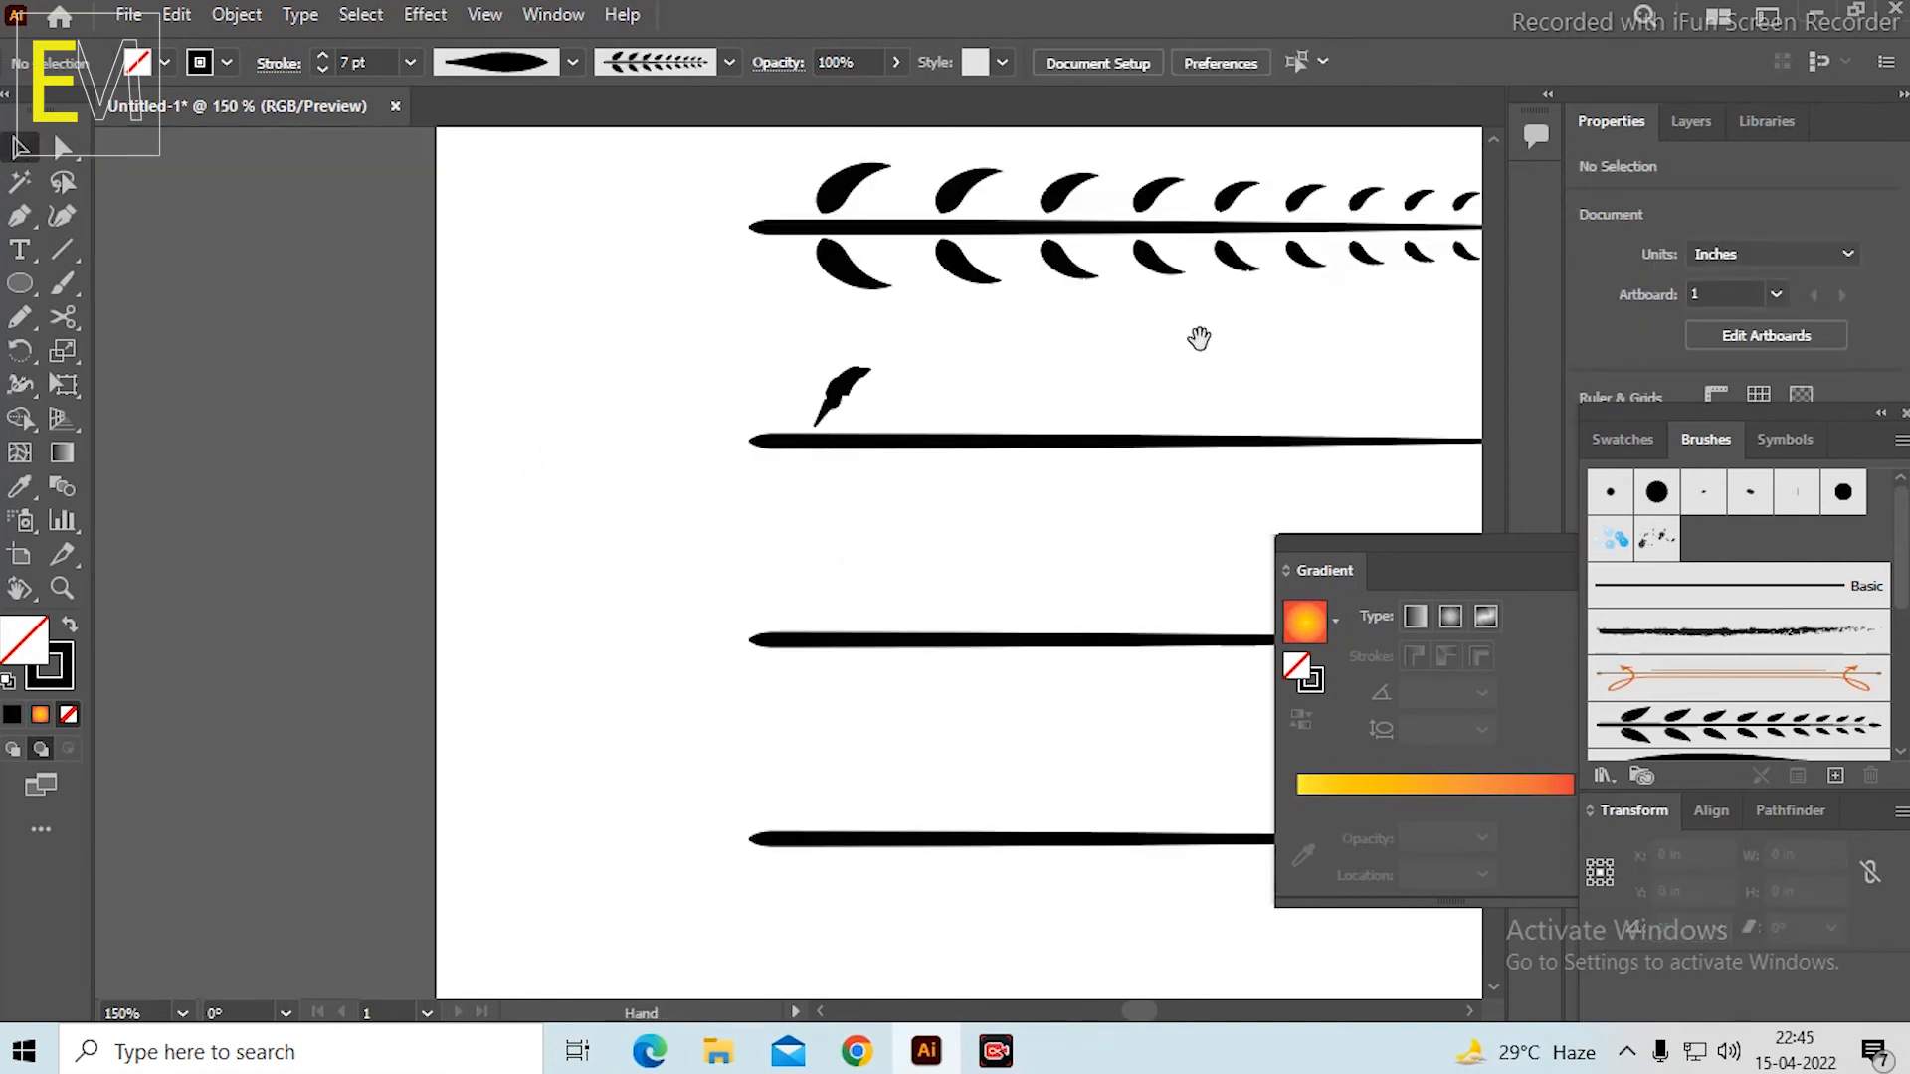
drag(1229, 369, 660, 511)
click(264, 542)
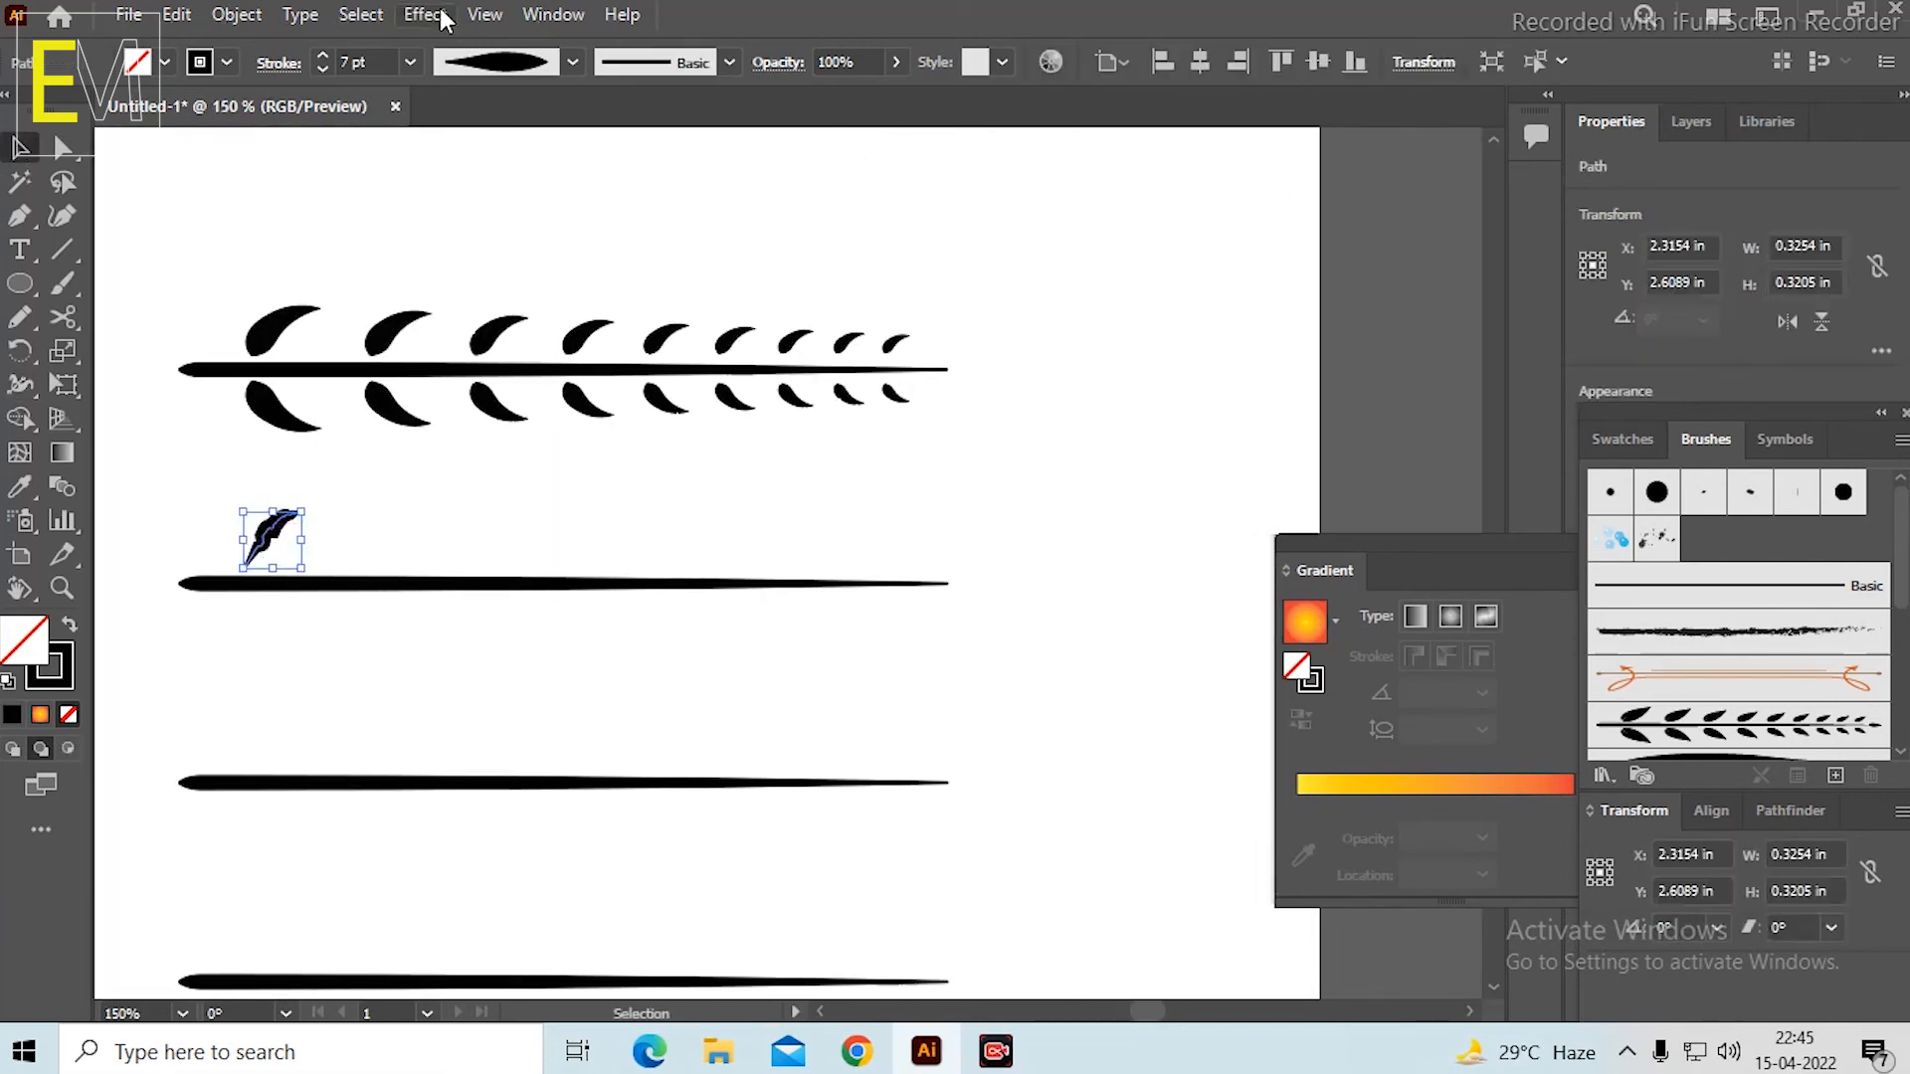
click(425, 15)
mouse_move(575, 250)
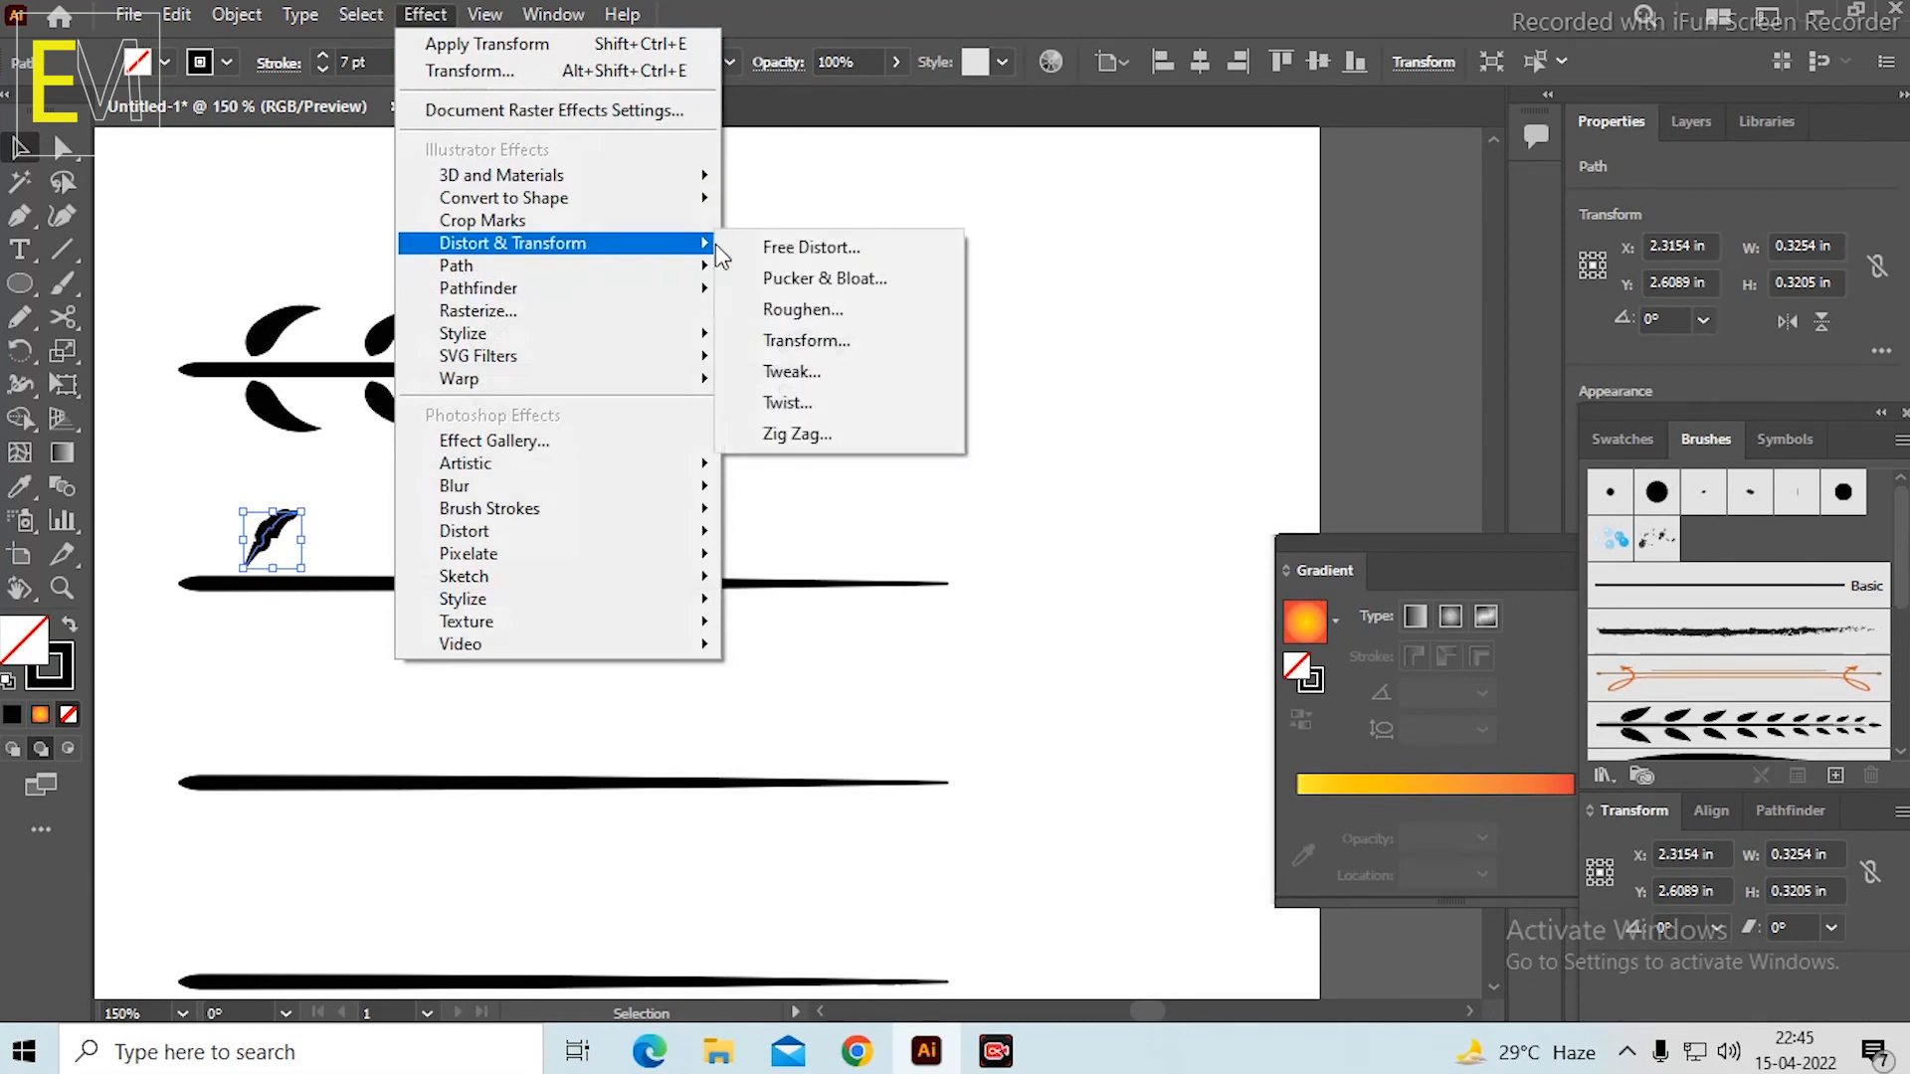
click(807, 337)
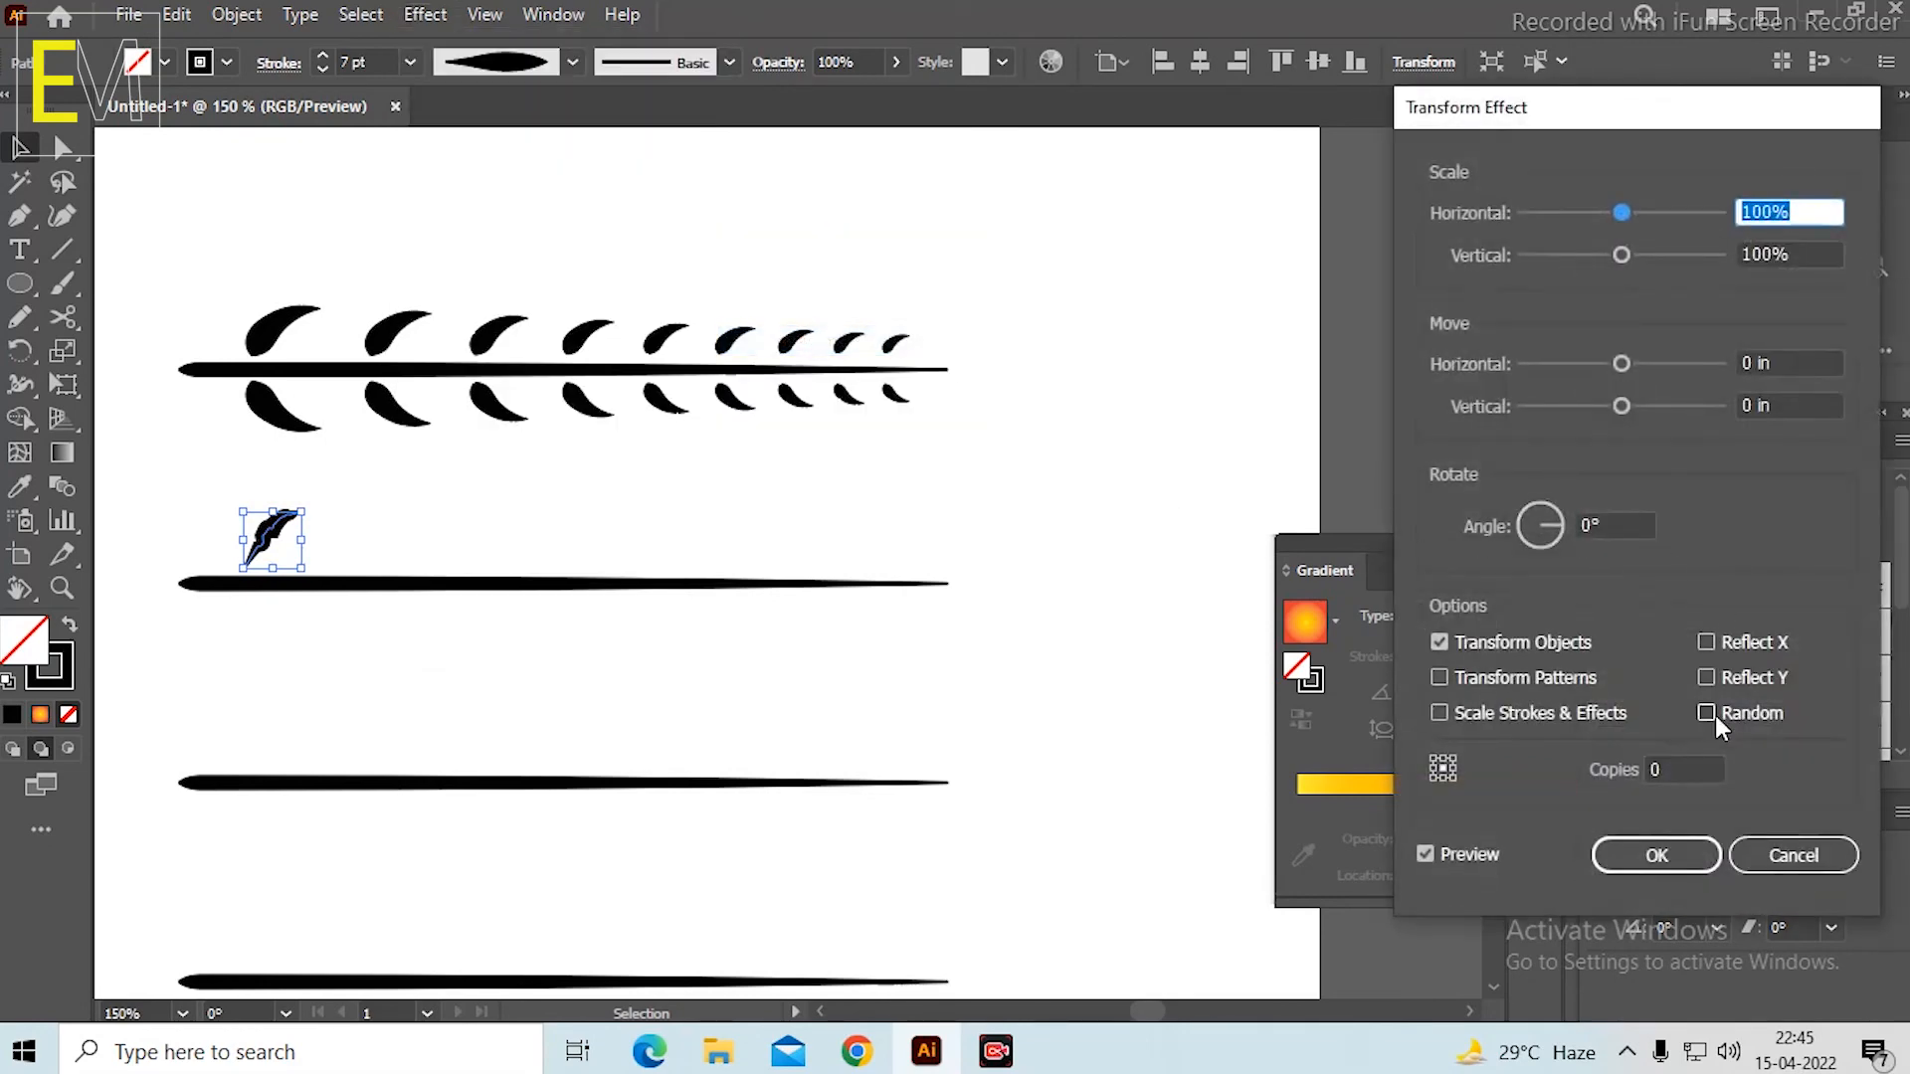
click(1681, 769)
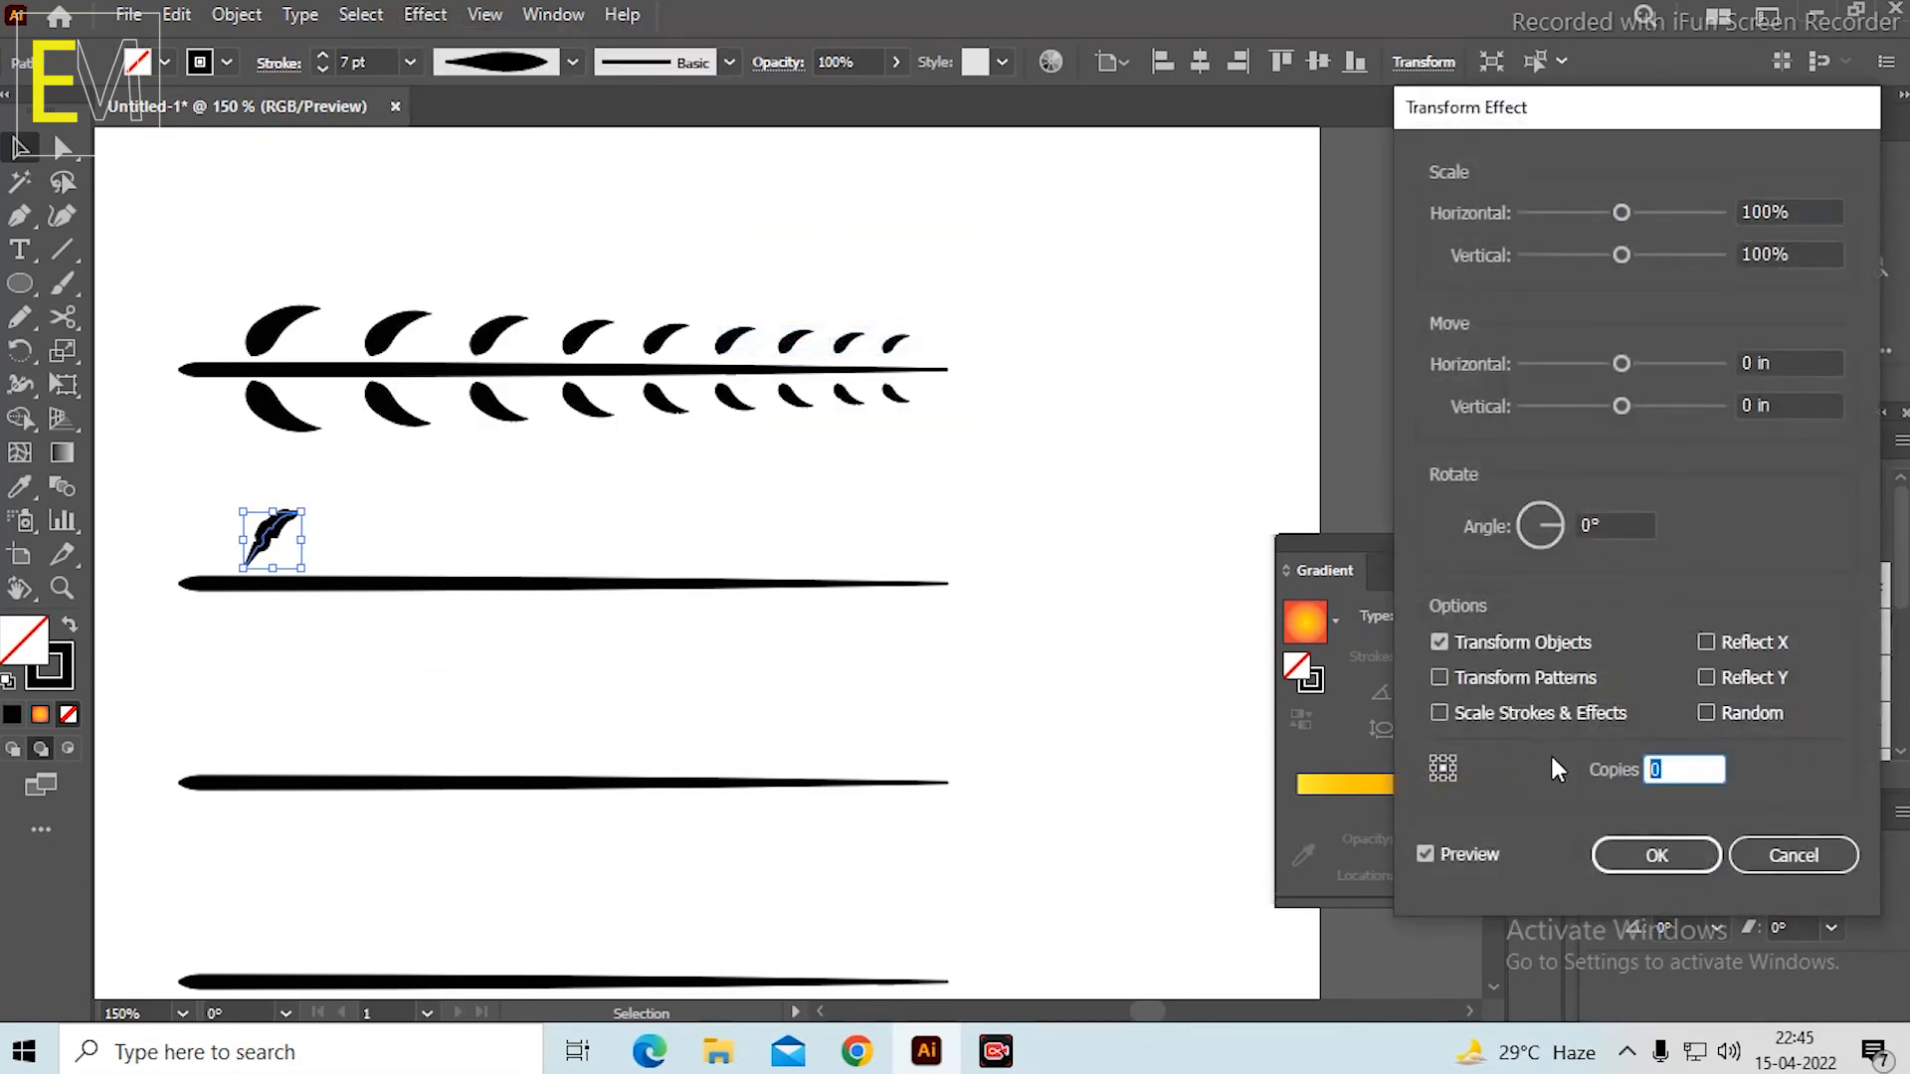
click(1787, 211)
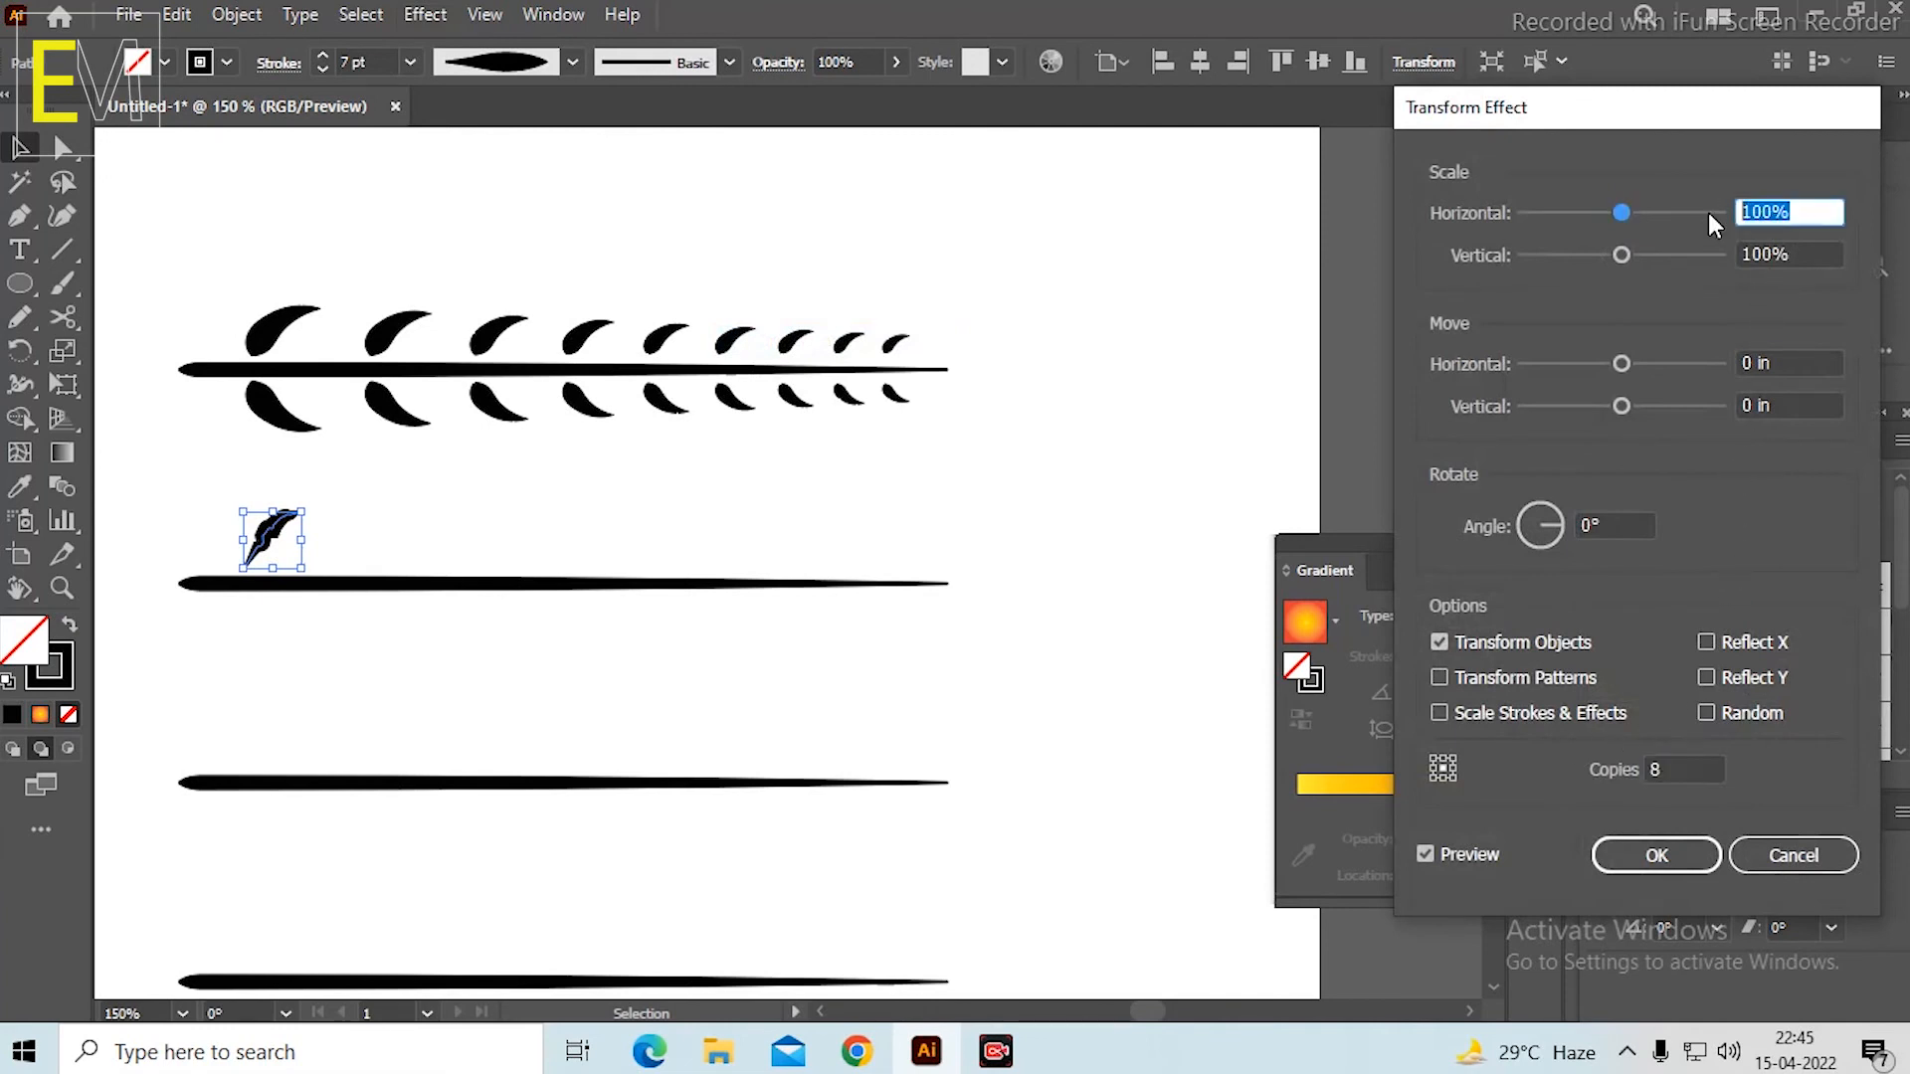
text(88)
key(Tab)
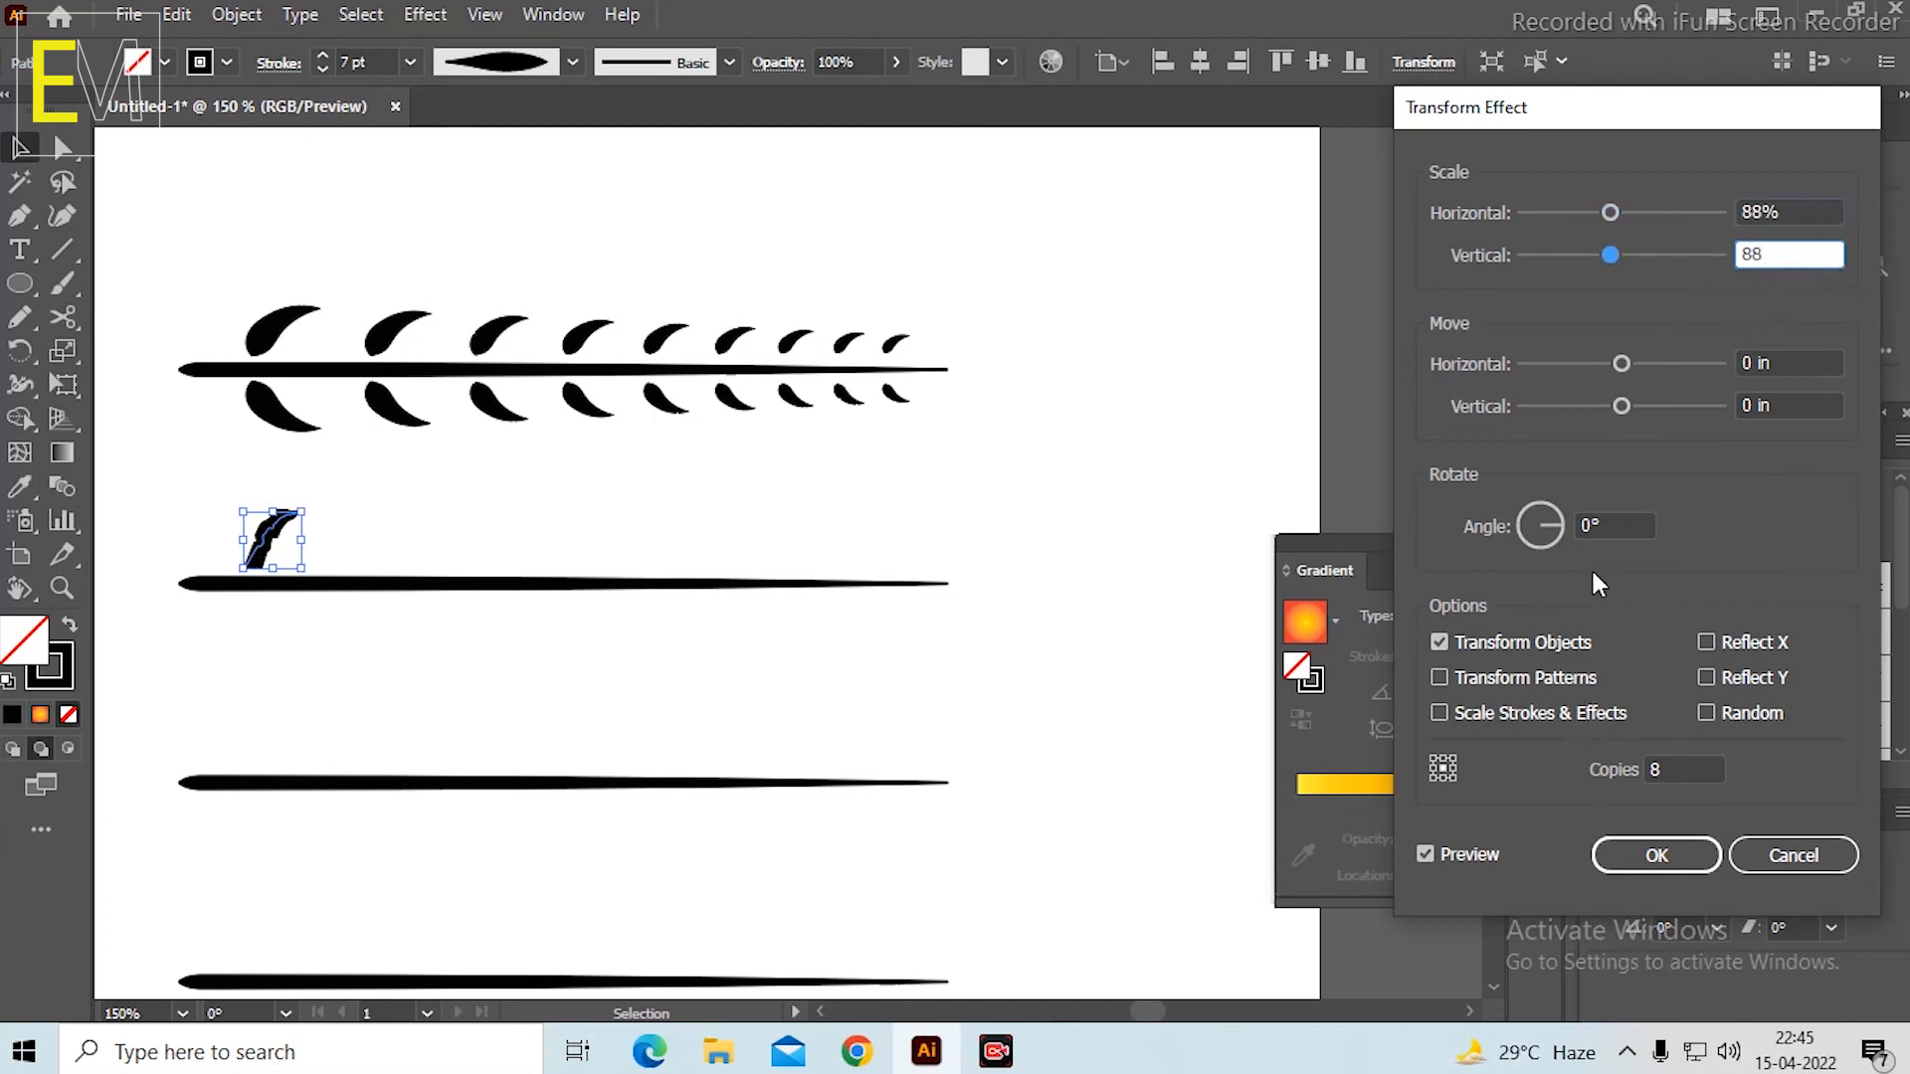
text(88)
mouse_move(1621, 364)
mouse_down()
mouse_move(1671, 360)
mouse_move(1641, 407)
mouse_move(1622, 400)
mouse_up()
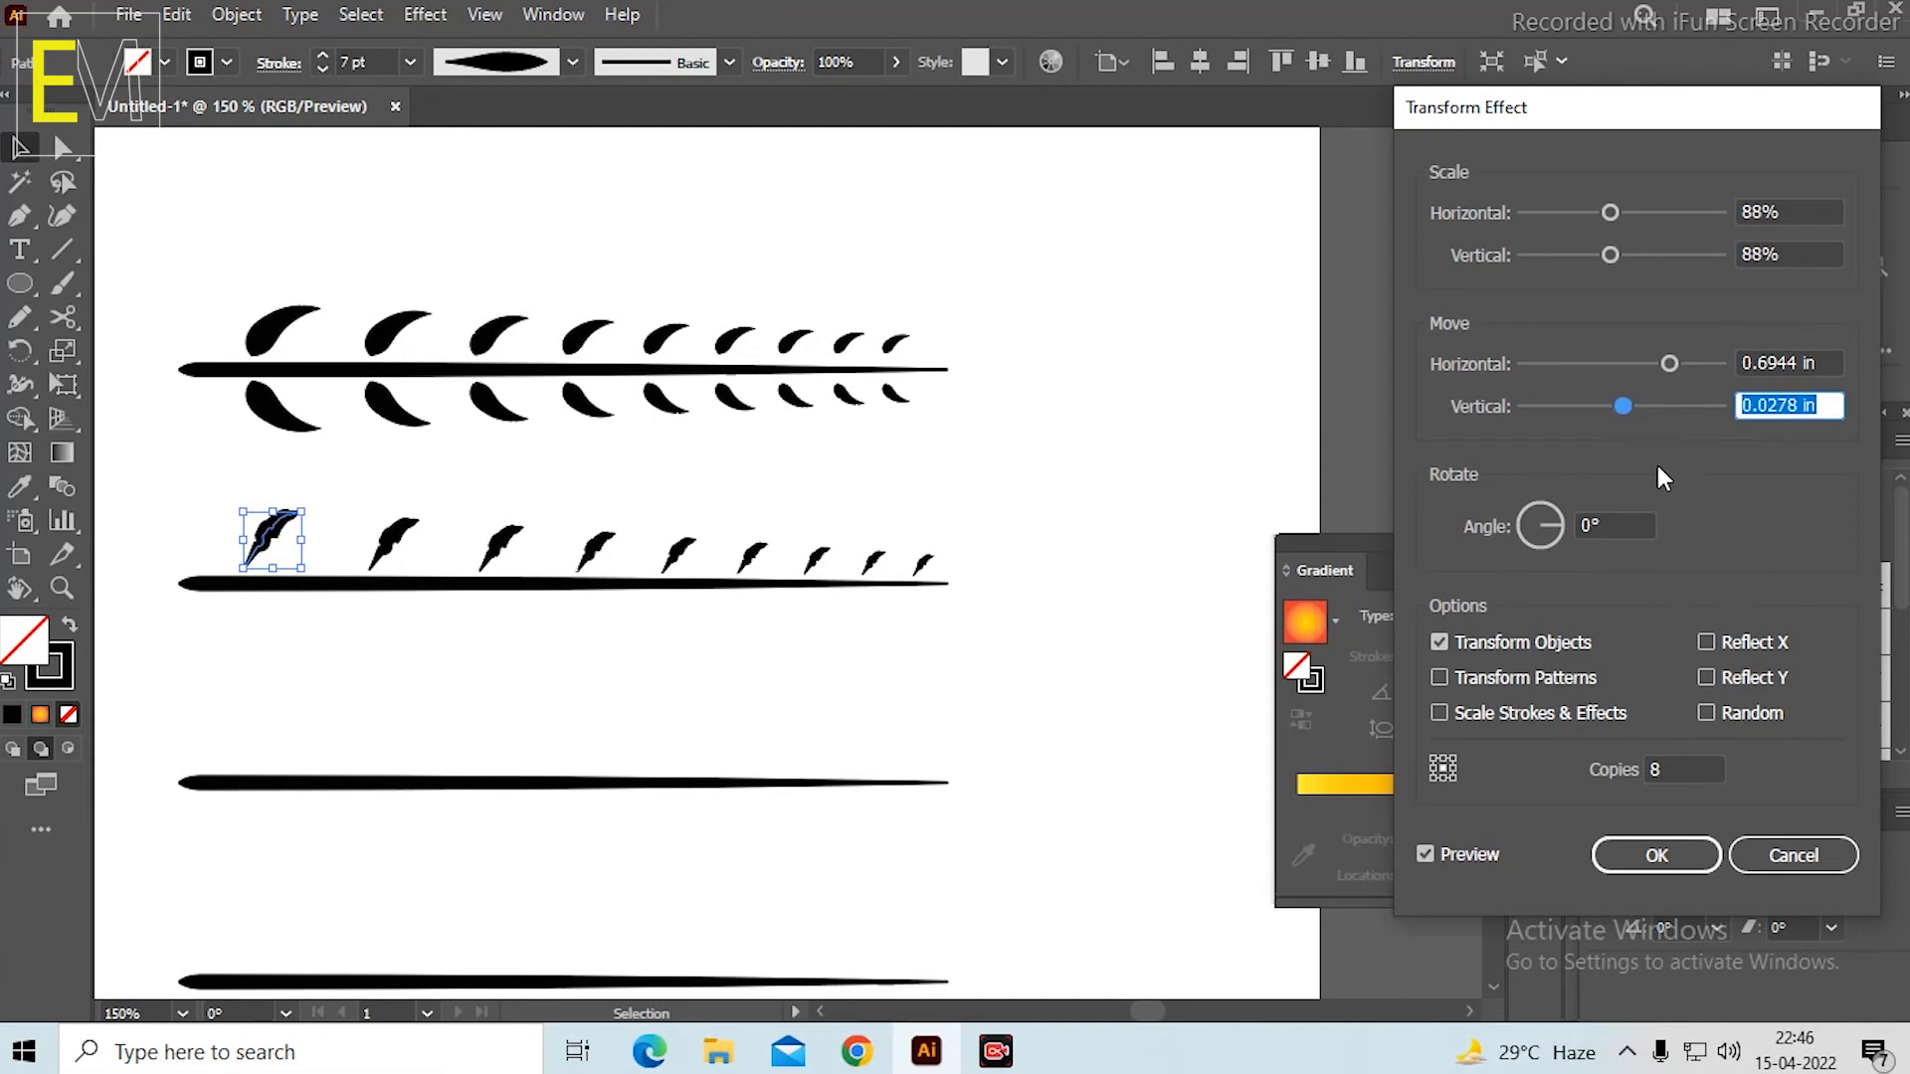
click(1655, 857)
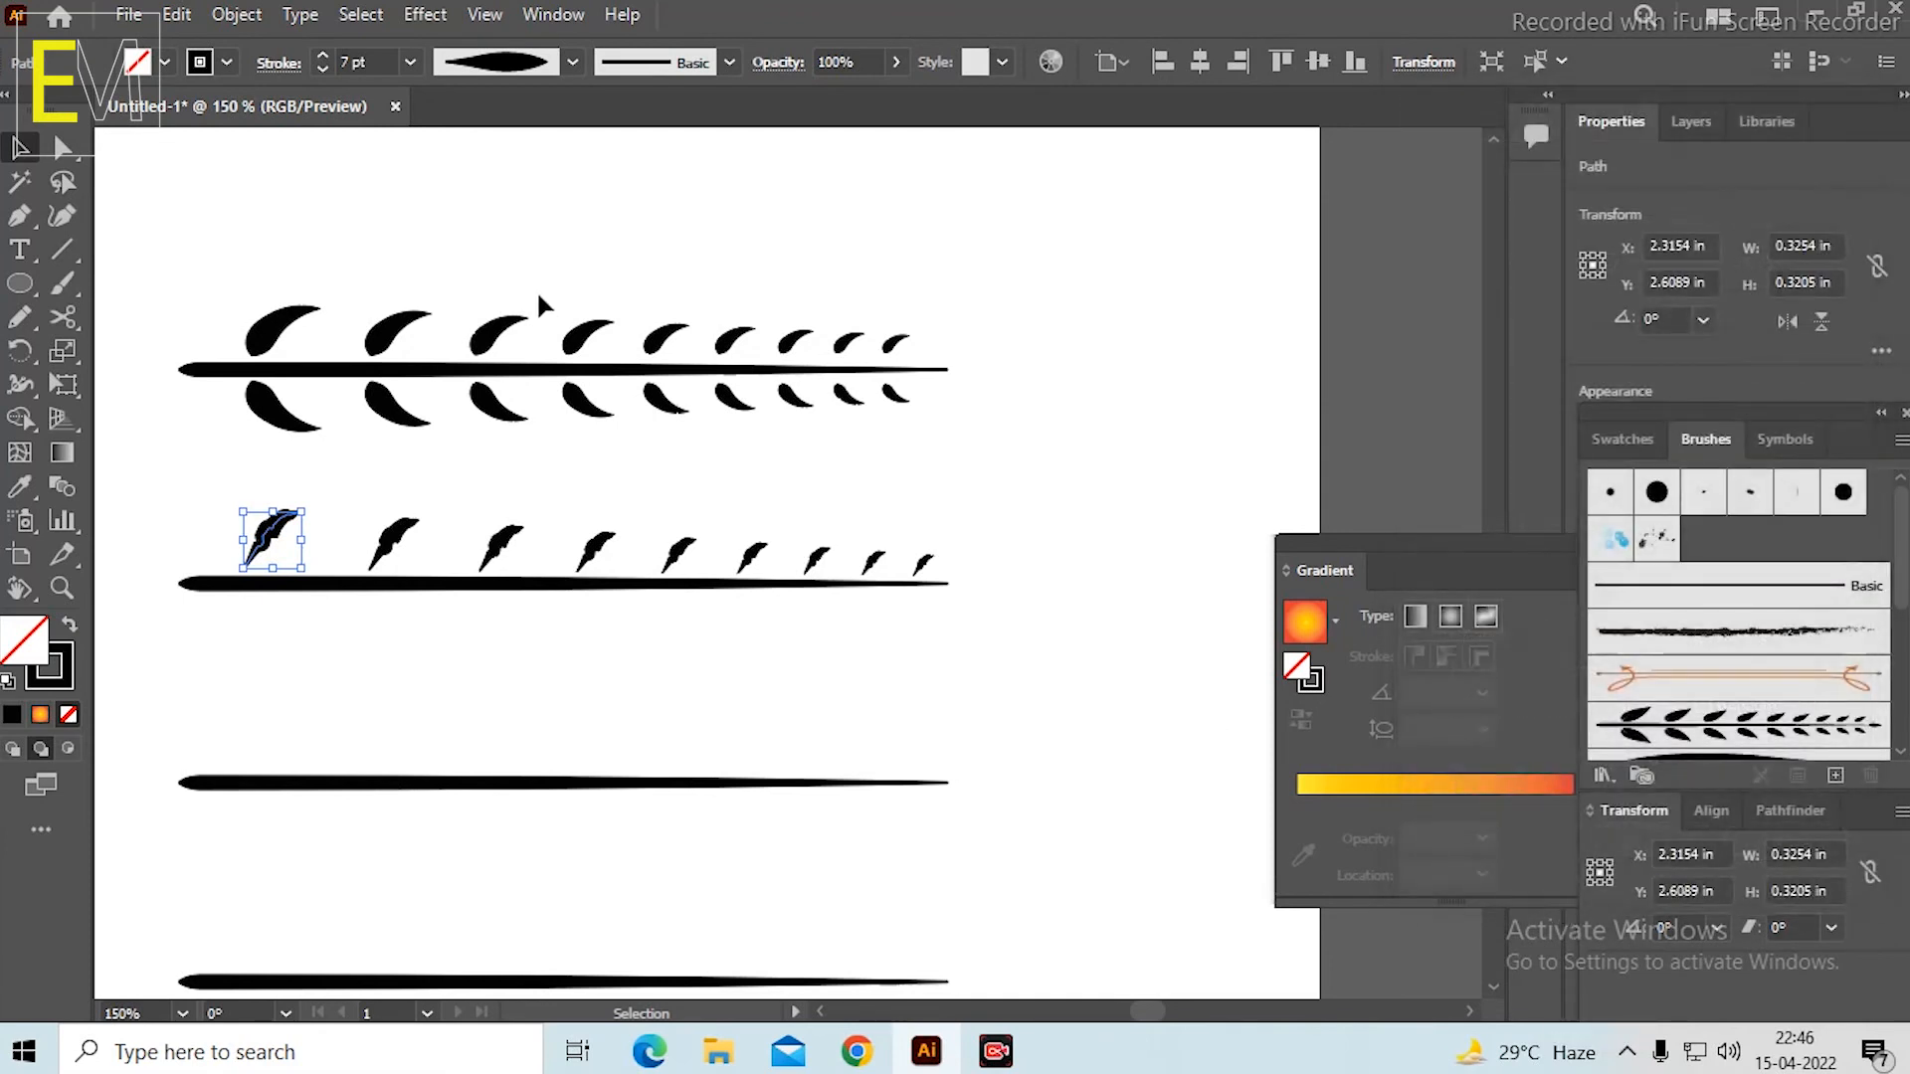
Add a second Transform effect to the leaf row with 1 copy, Reflect Y, a bottom-centre reference point and a slight downward move below the stem.
click(363, 13)
mouse_move(426, 14)
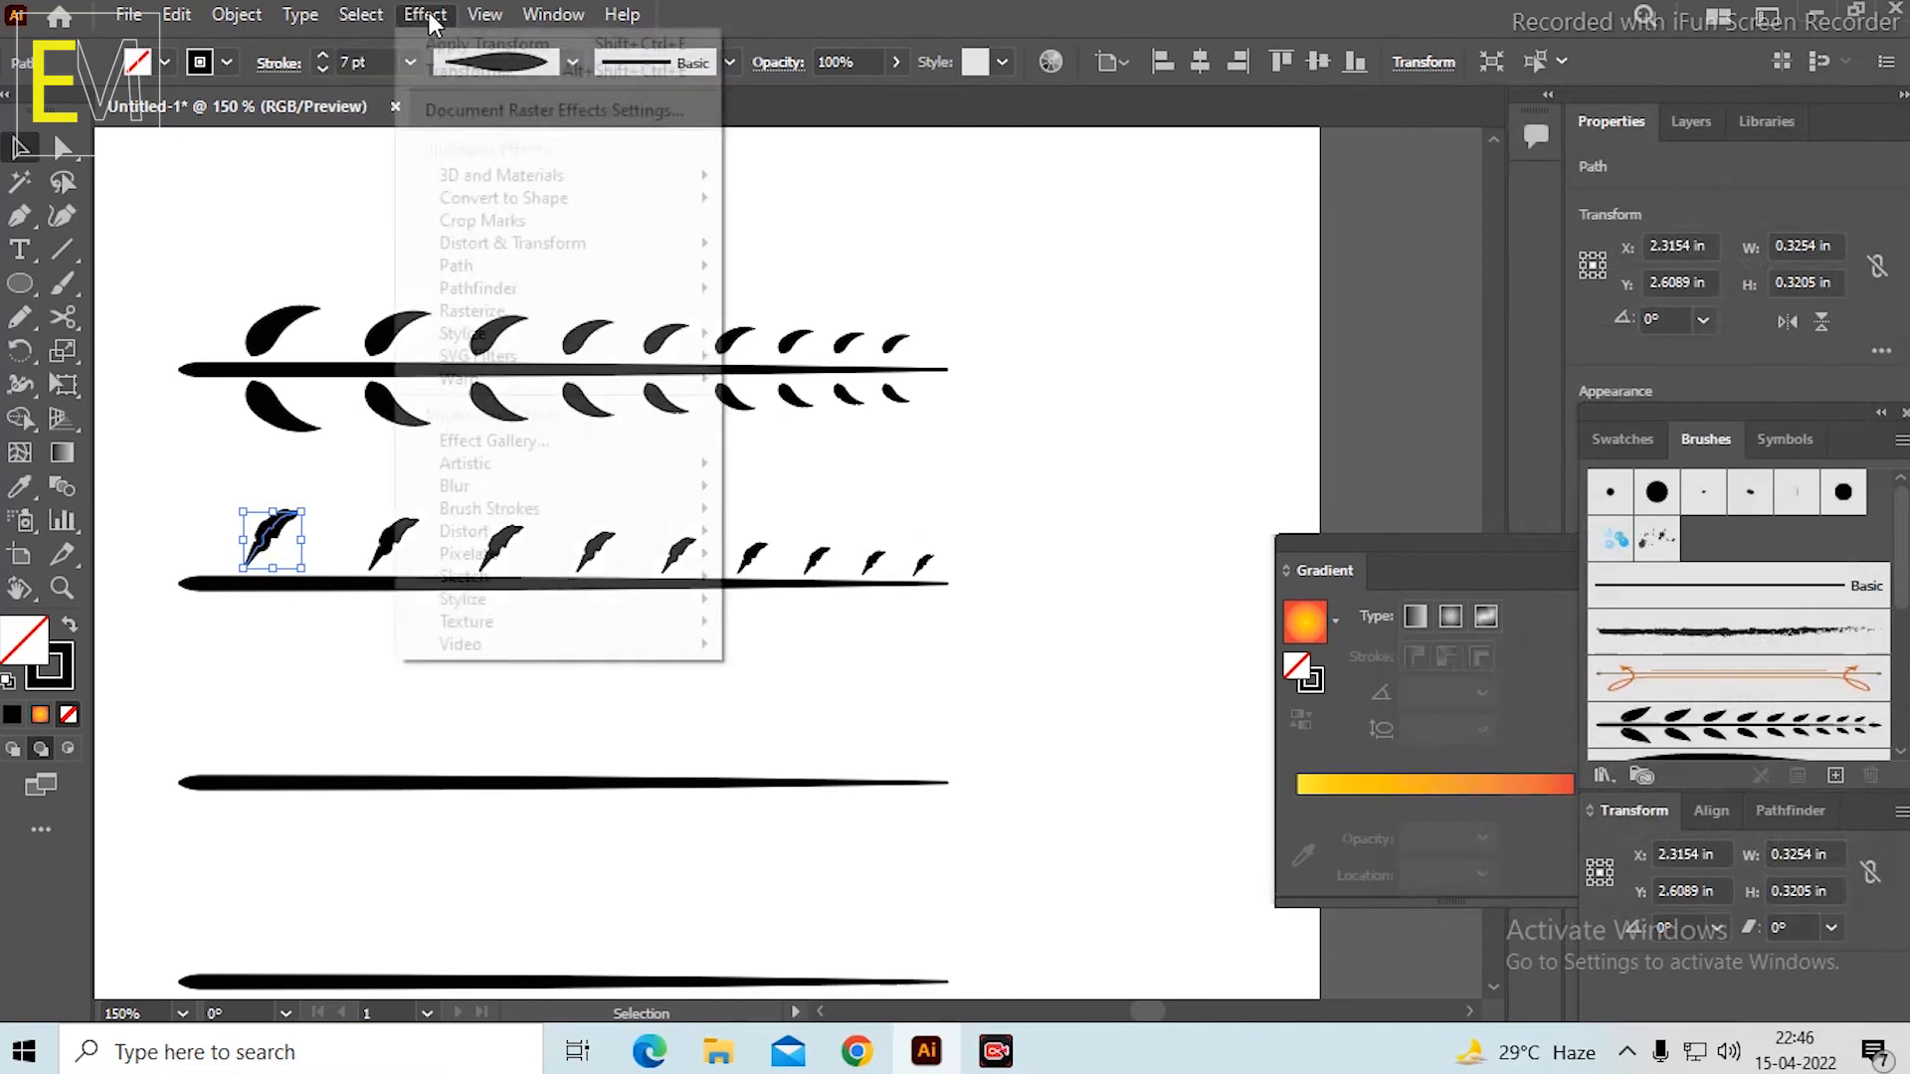
mouse_move(636, 249)
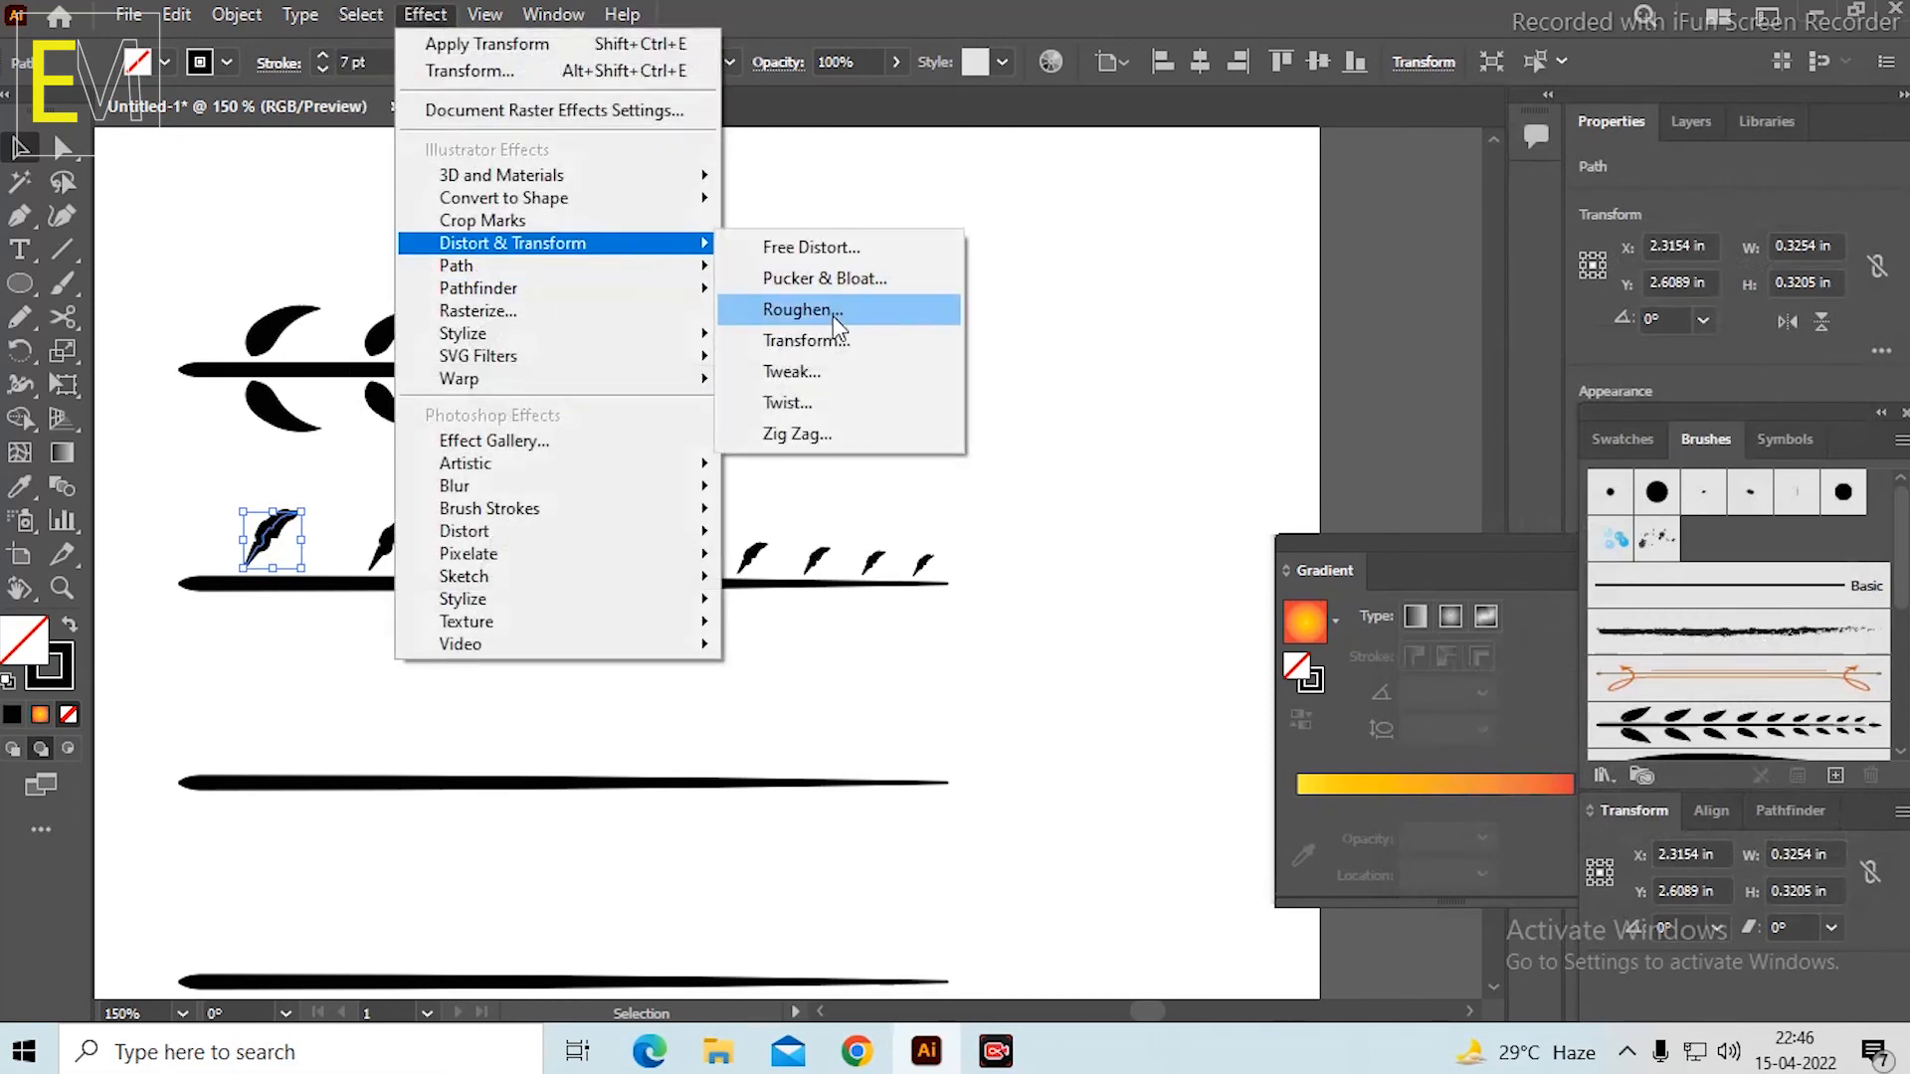
click(828, 342)
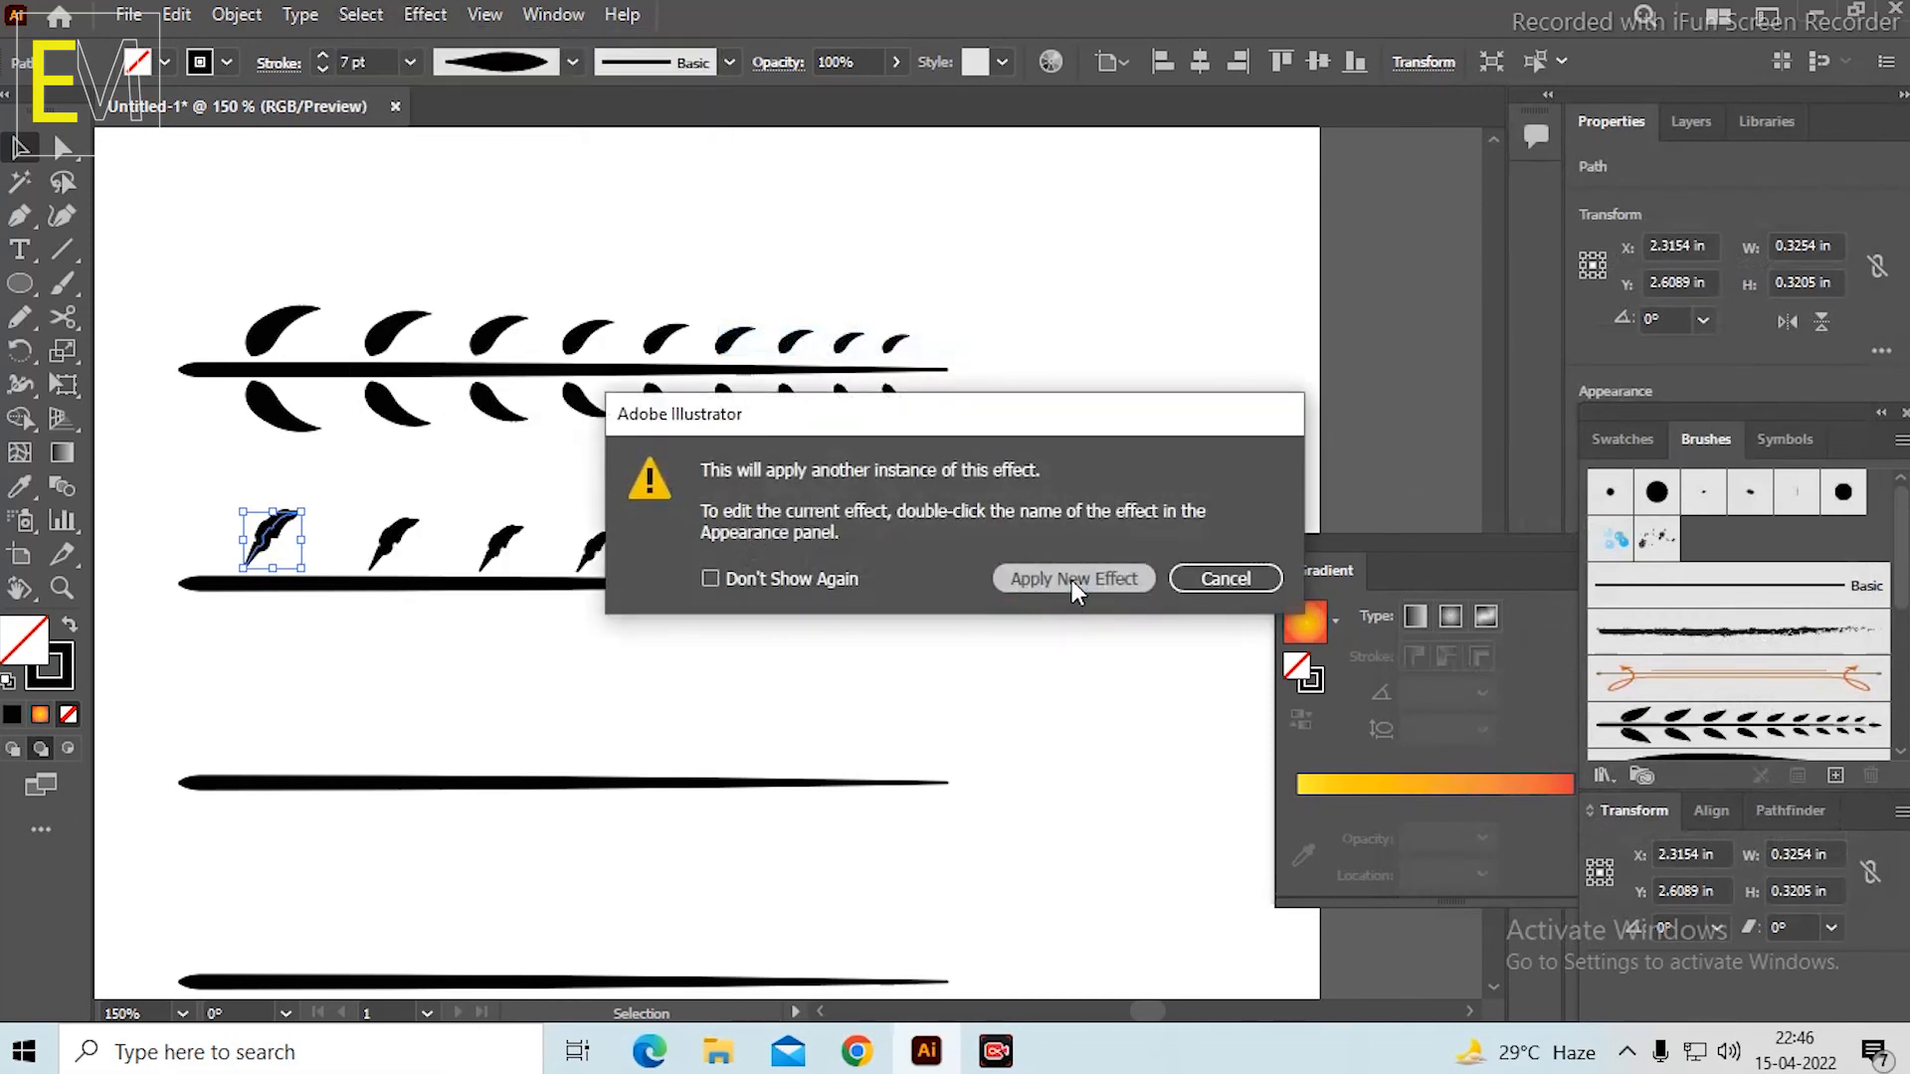
click(1071, 581)
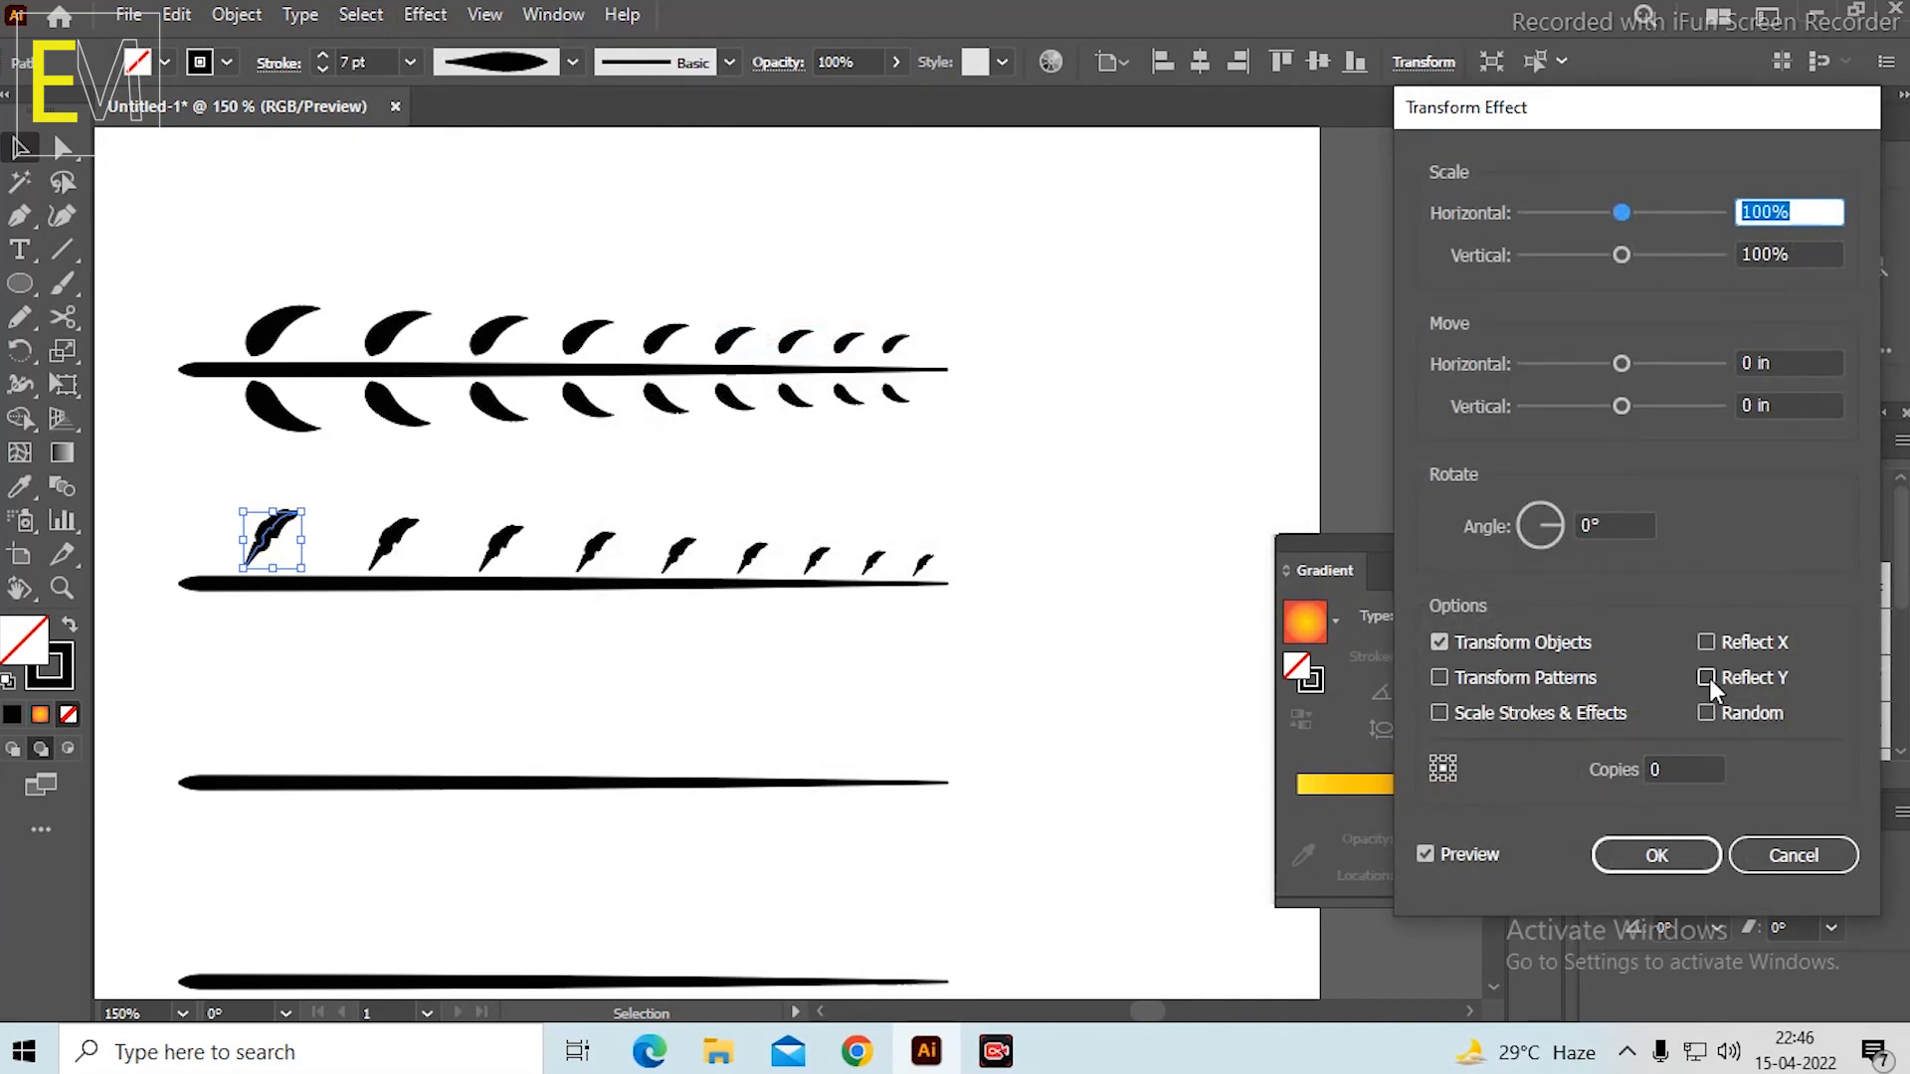
click(1672, 769)
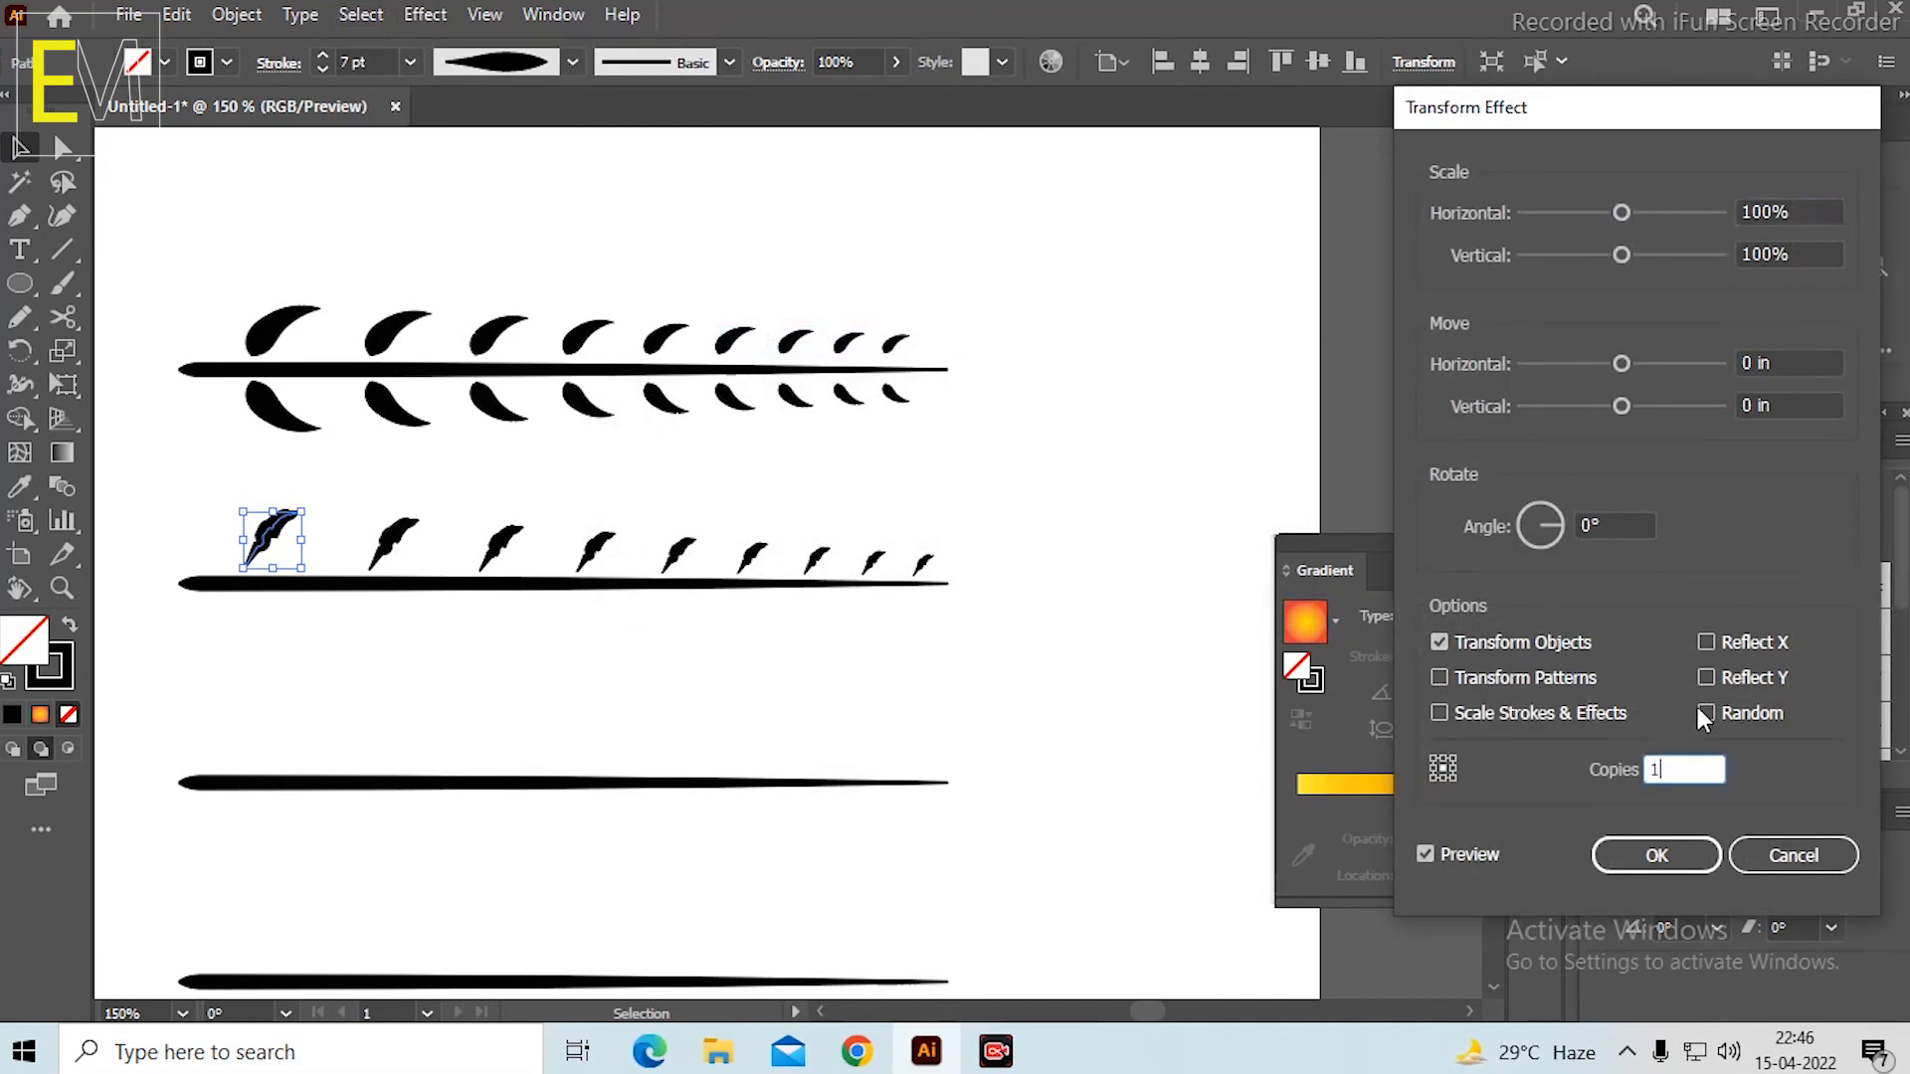
click(1707, 679)
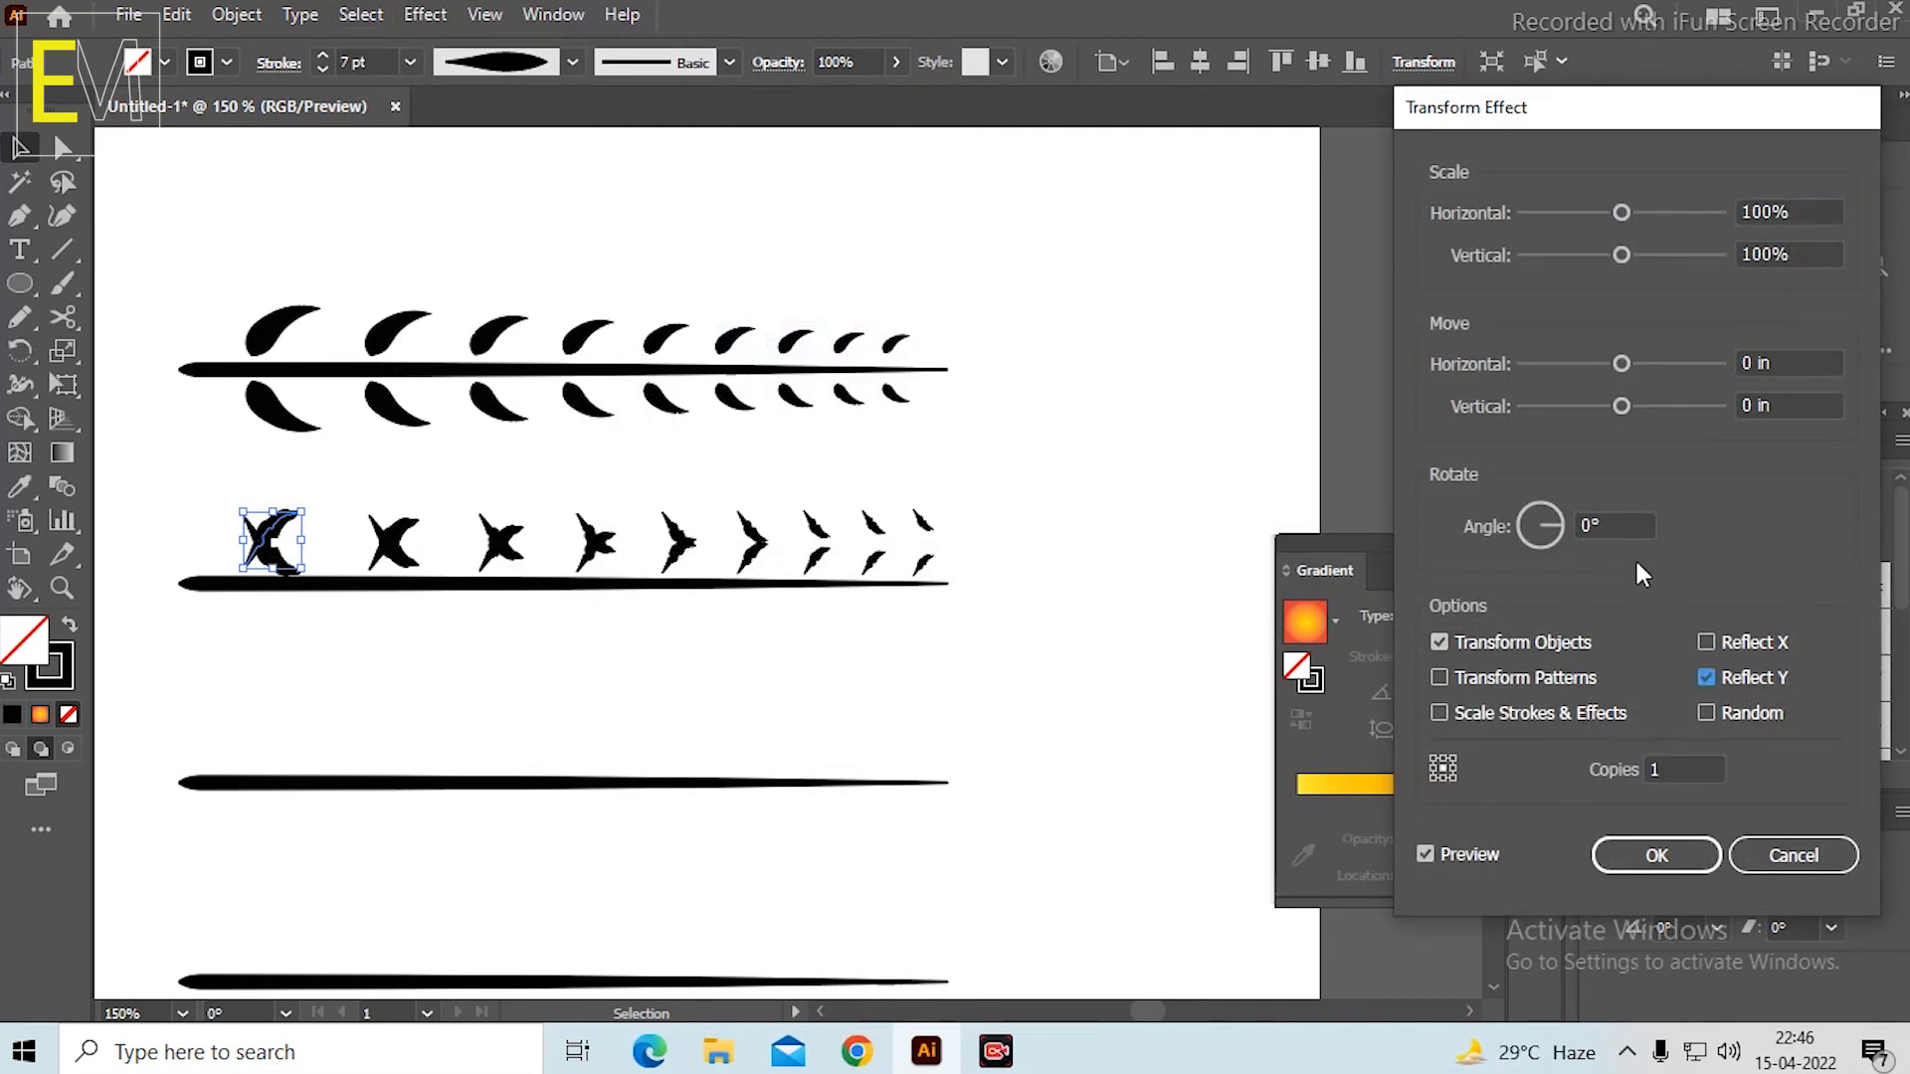
click(1443, 778)
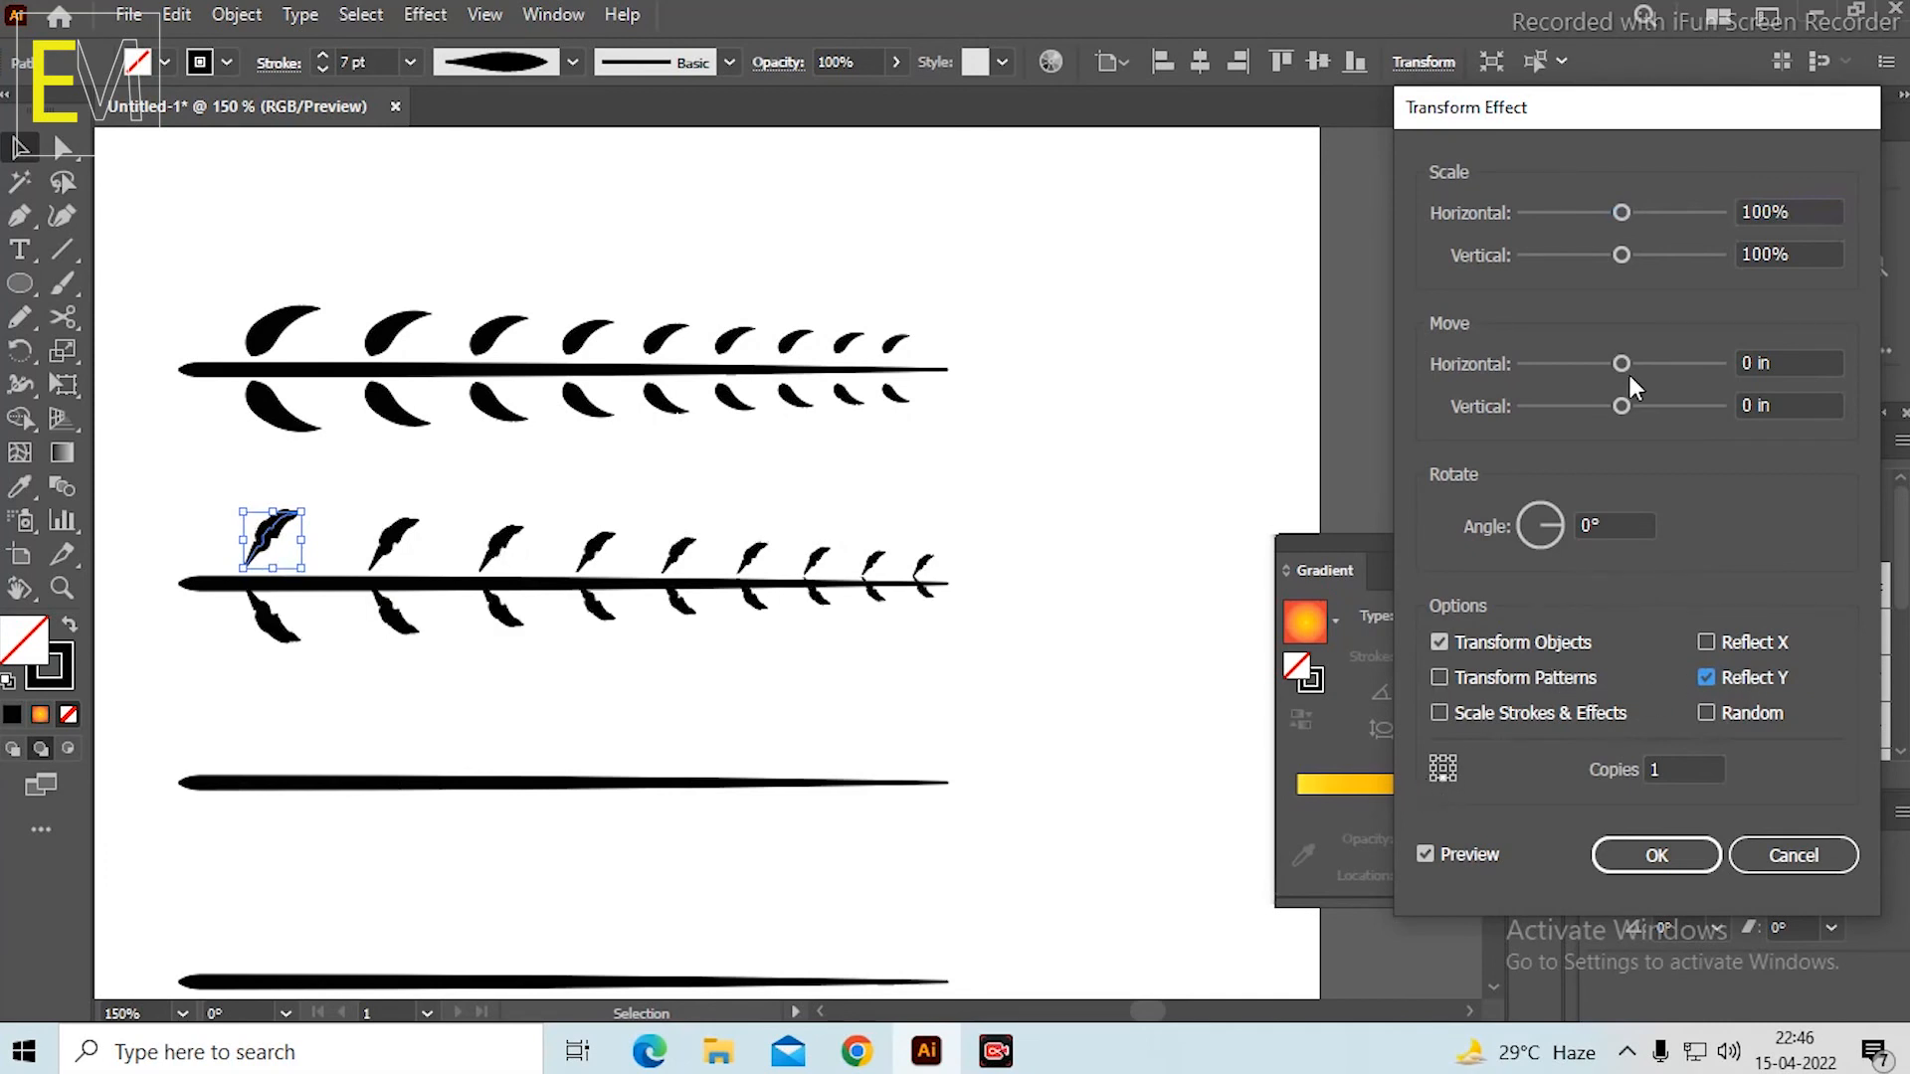
drag(1620, 402, 1628, 400)
click(1657, 855)
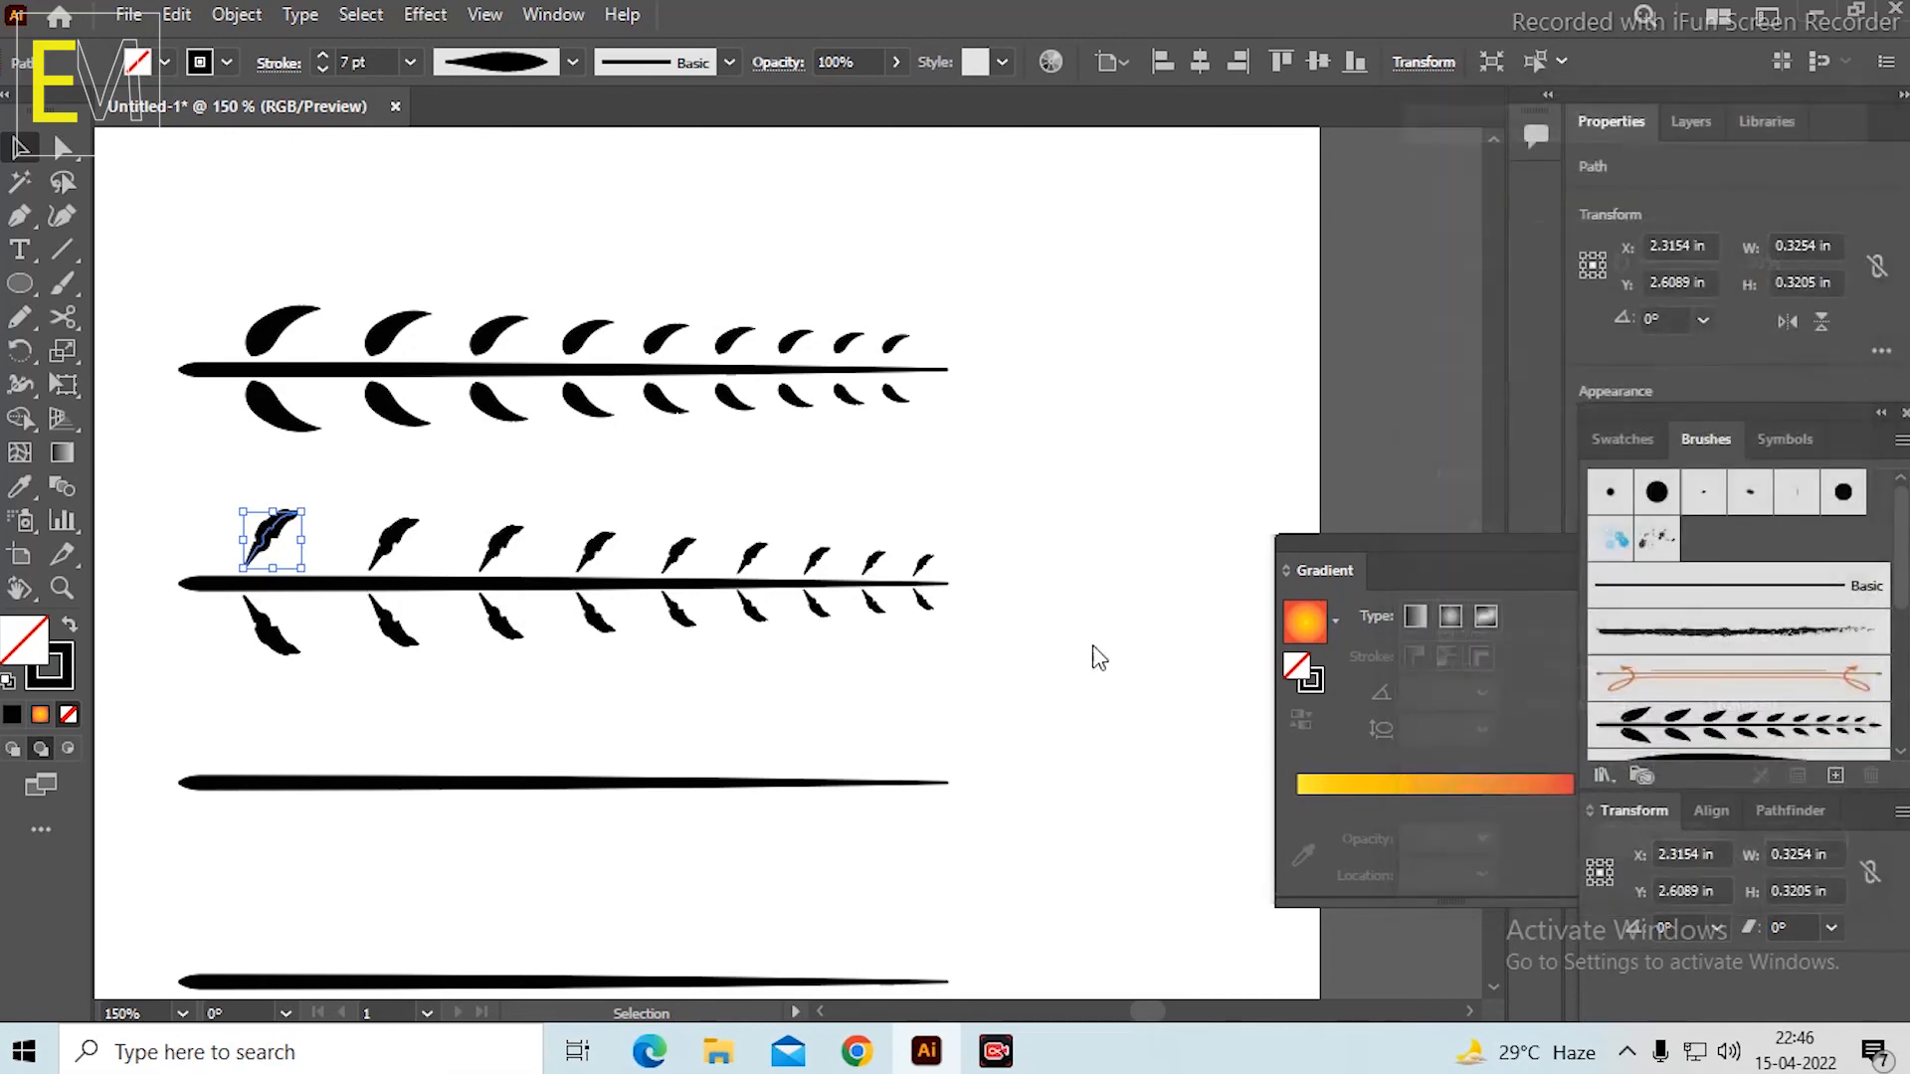
click(973, 328)
Draw the curved outer edge of a new leaf with the Pen tool above the third stem's thick end, about 0.33 in wide and 0.39 in high.
scroll(946, 344, down, 3)
scroll(995, 428, up, 3)
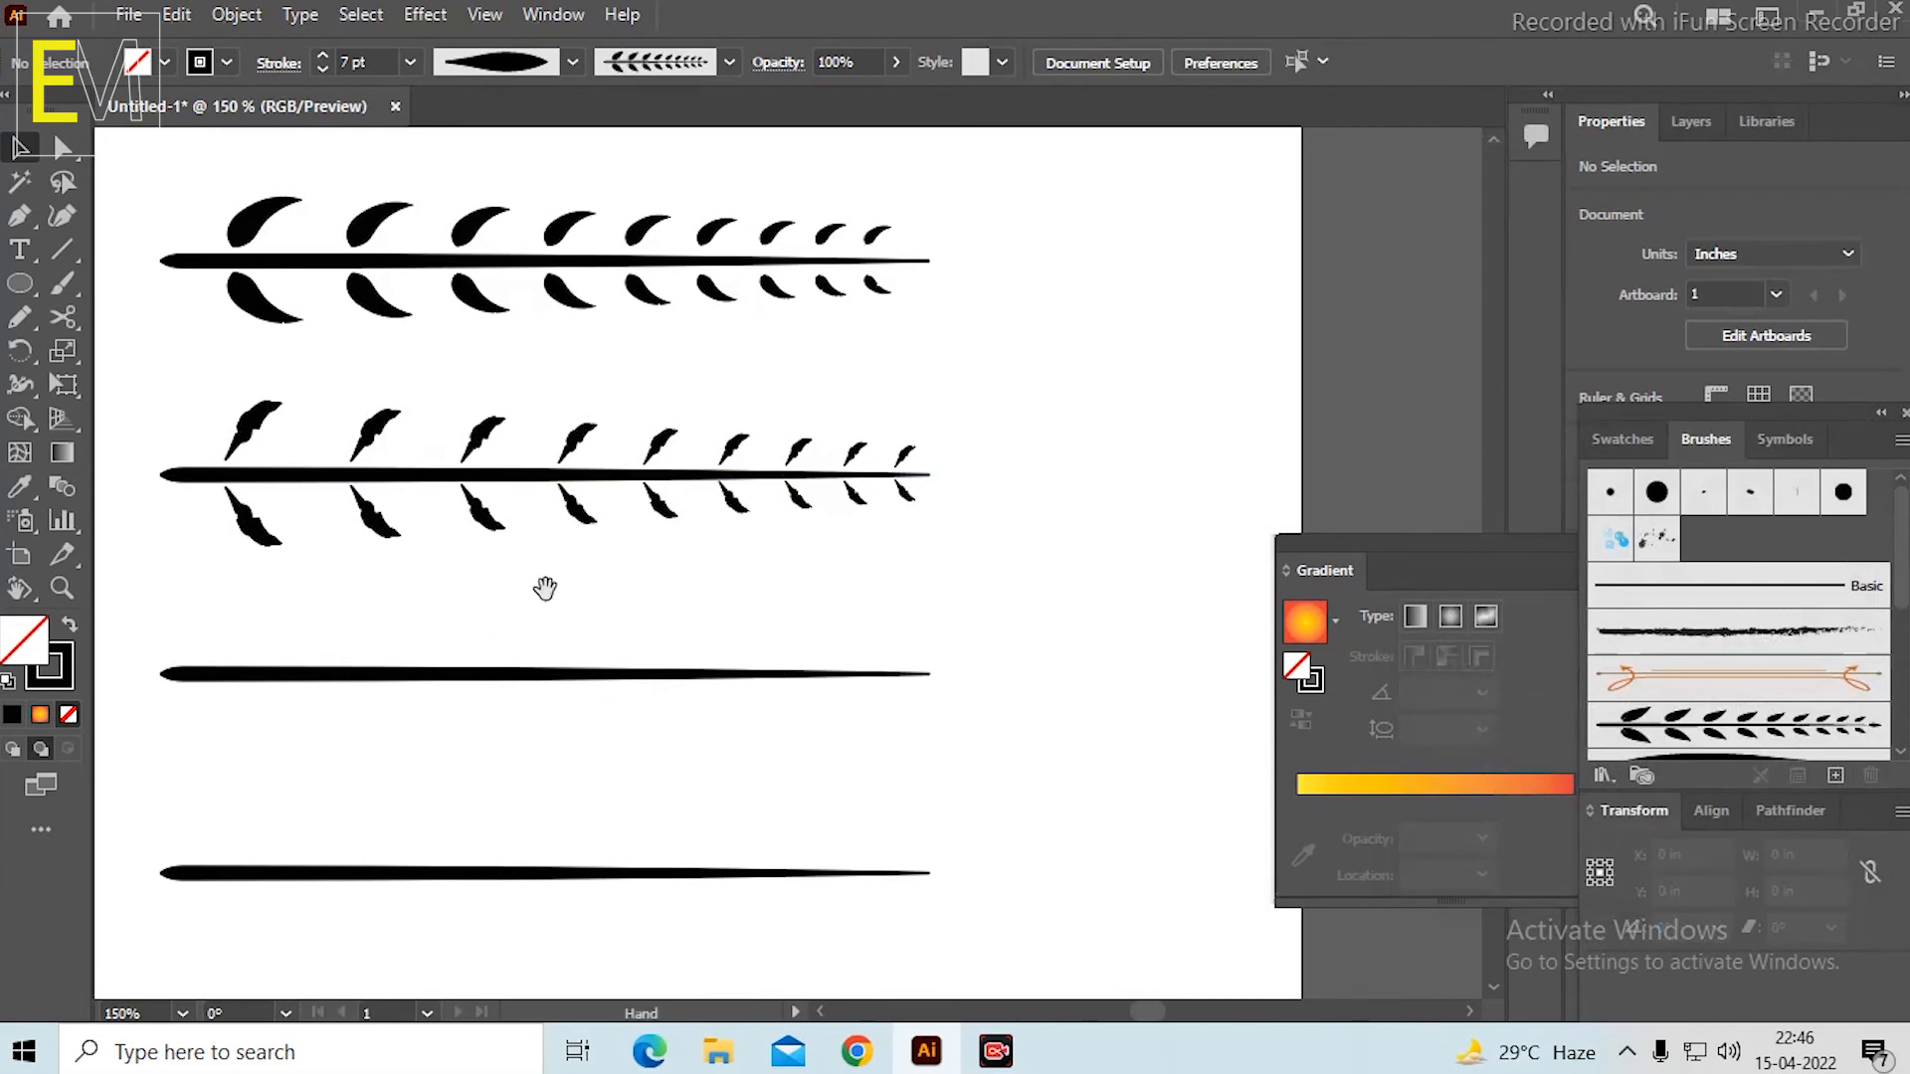
scroll(298, 607, up, 2)
click(384, 625)
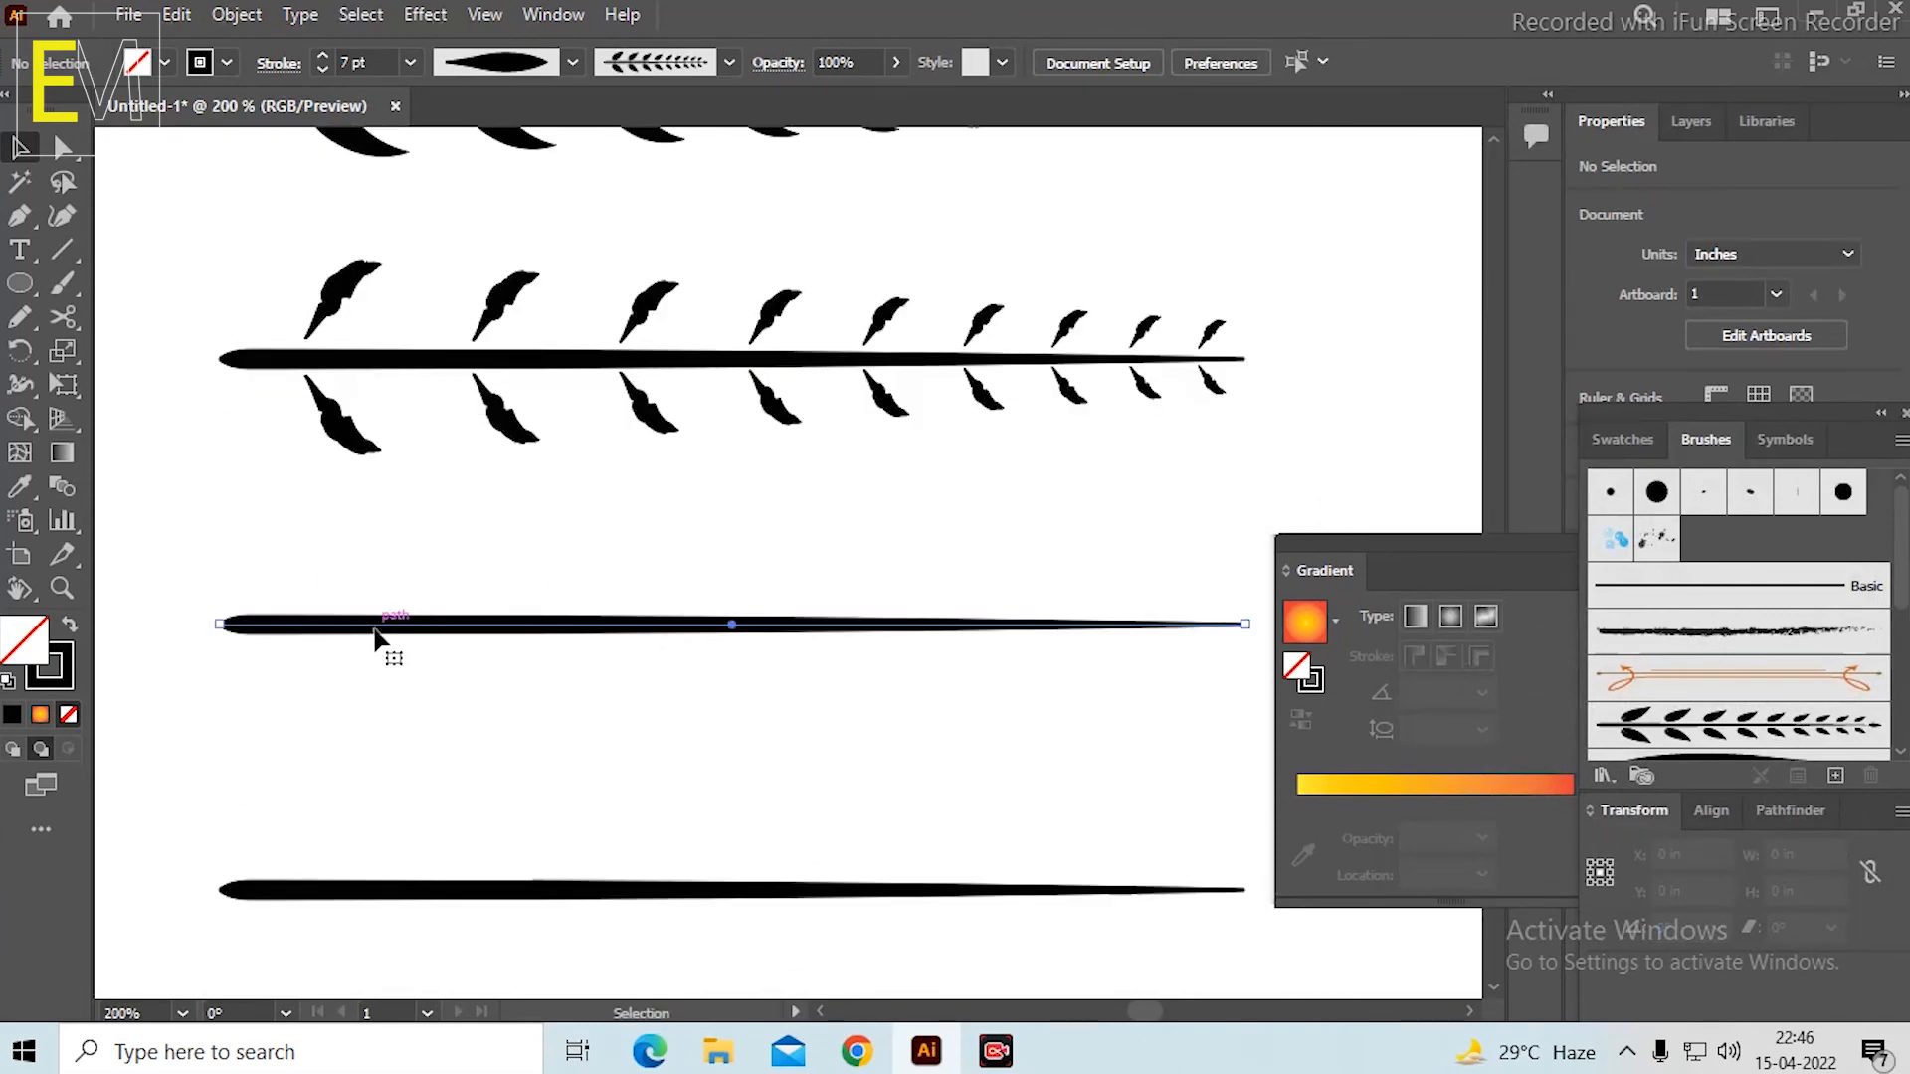
click(192, 482)
click(18, 218)
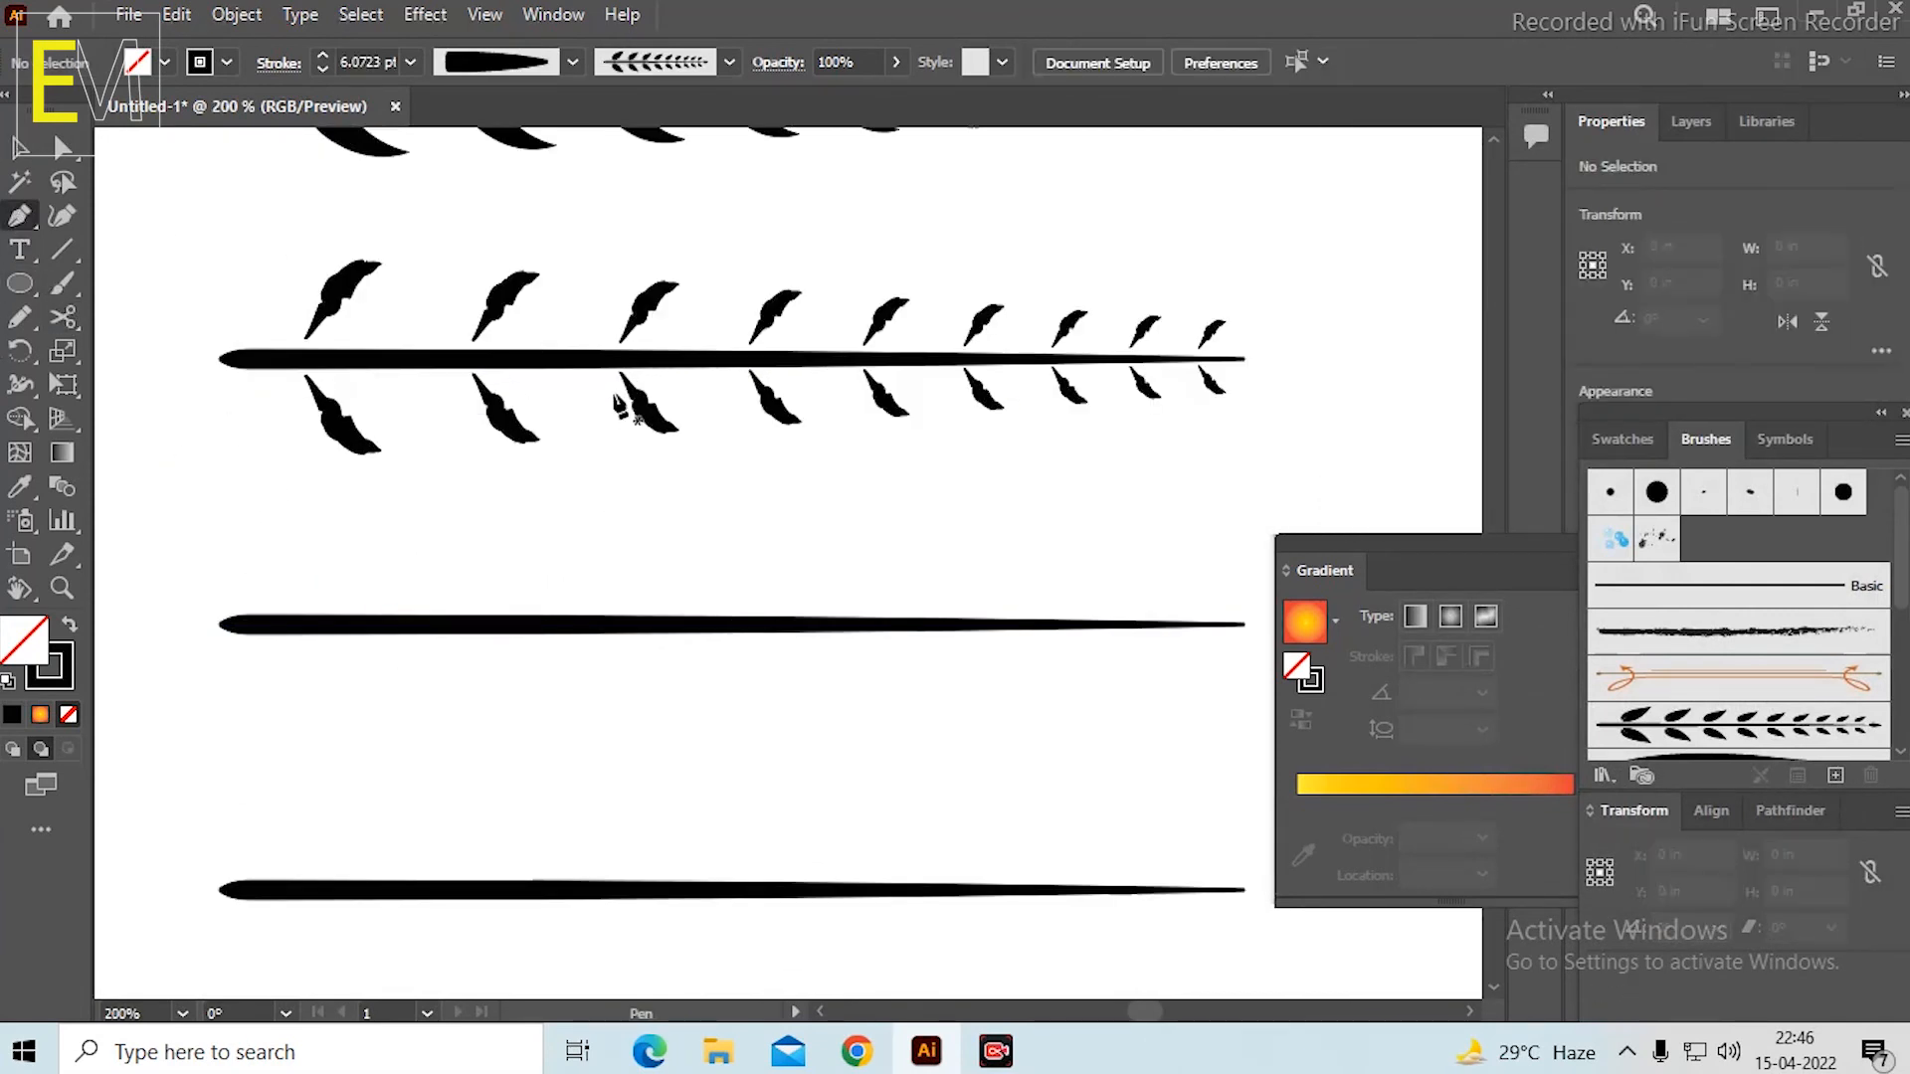
drag(661, 511, 676, 554)
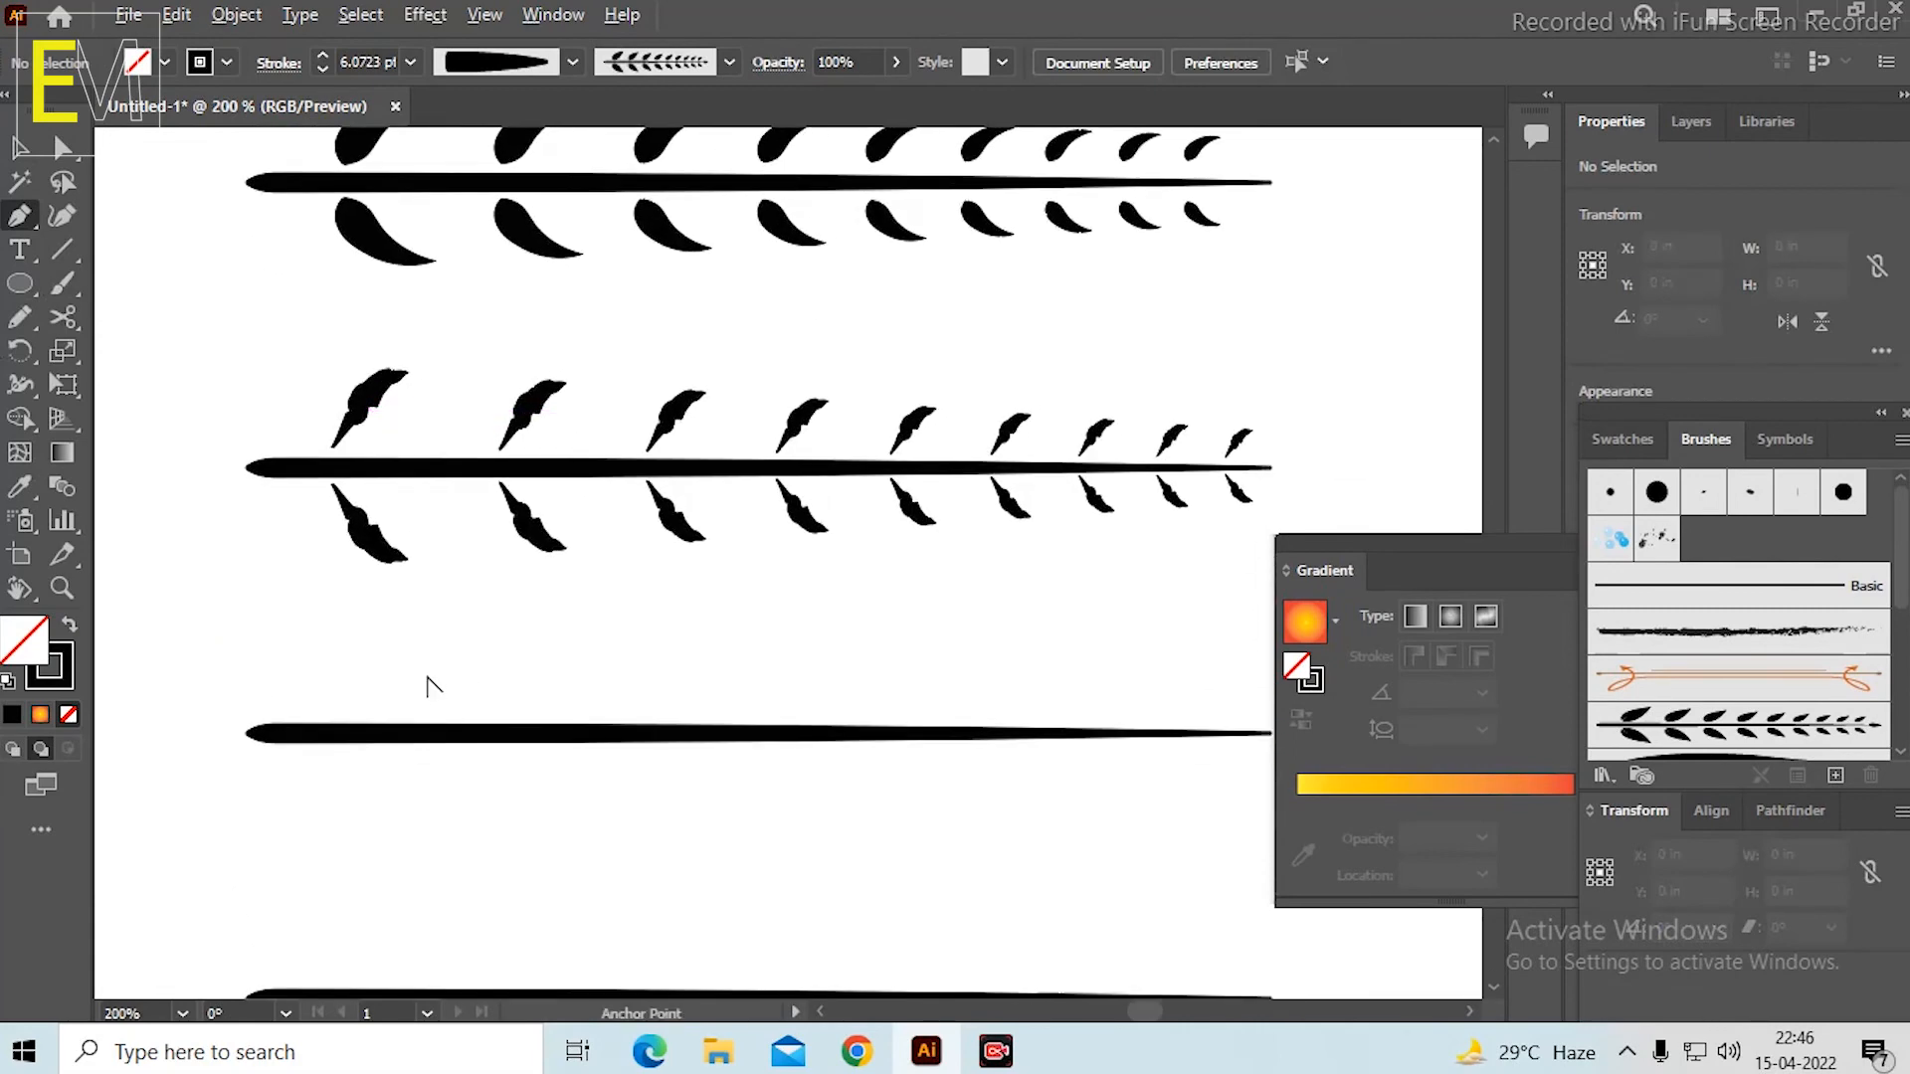
scroll(428, 678, down, 1)
scroll(489, 674, up, 1)
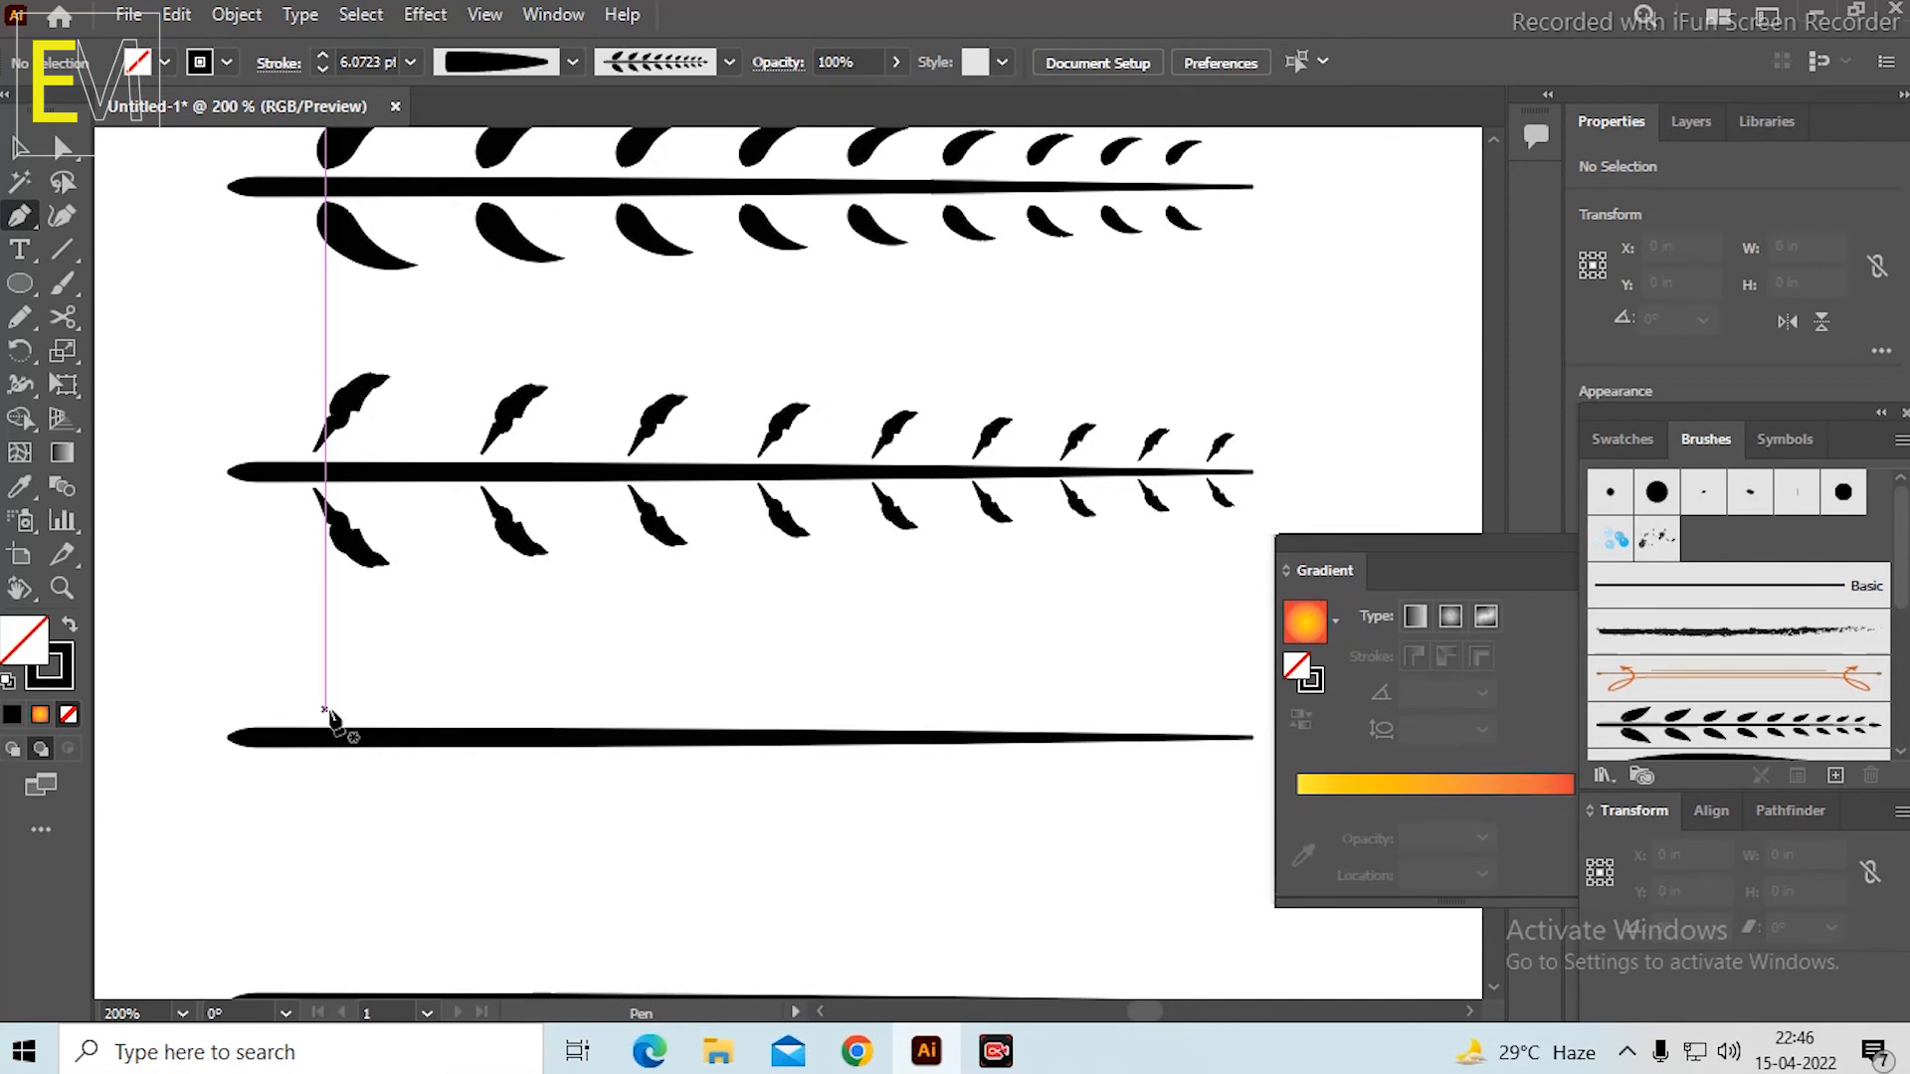
click(324, 709)
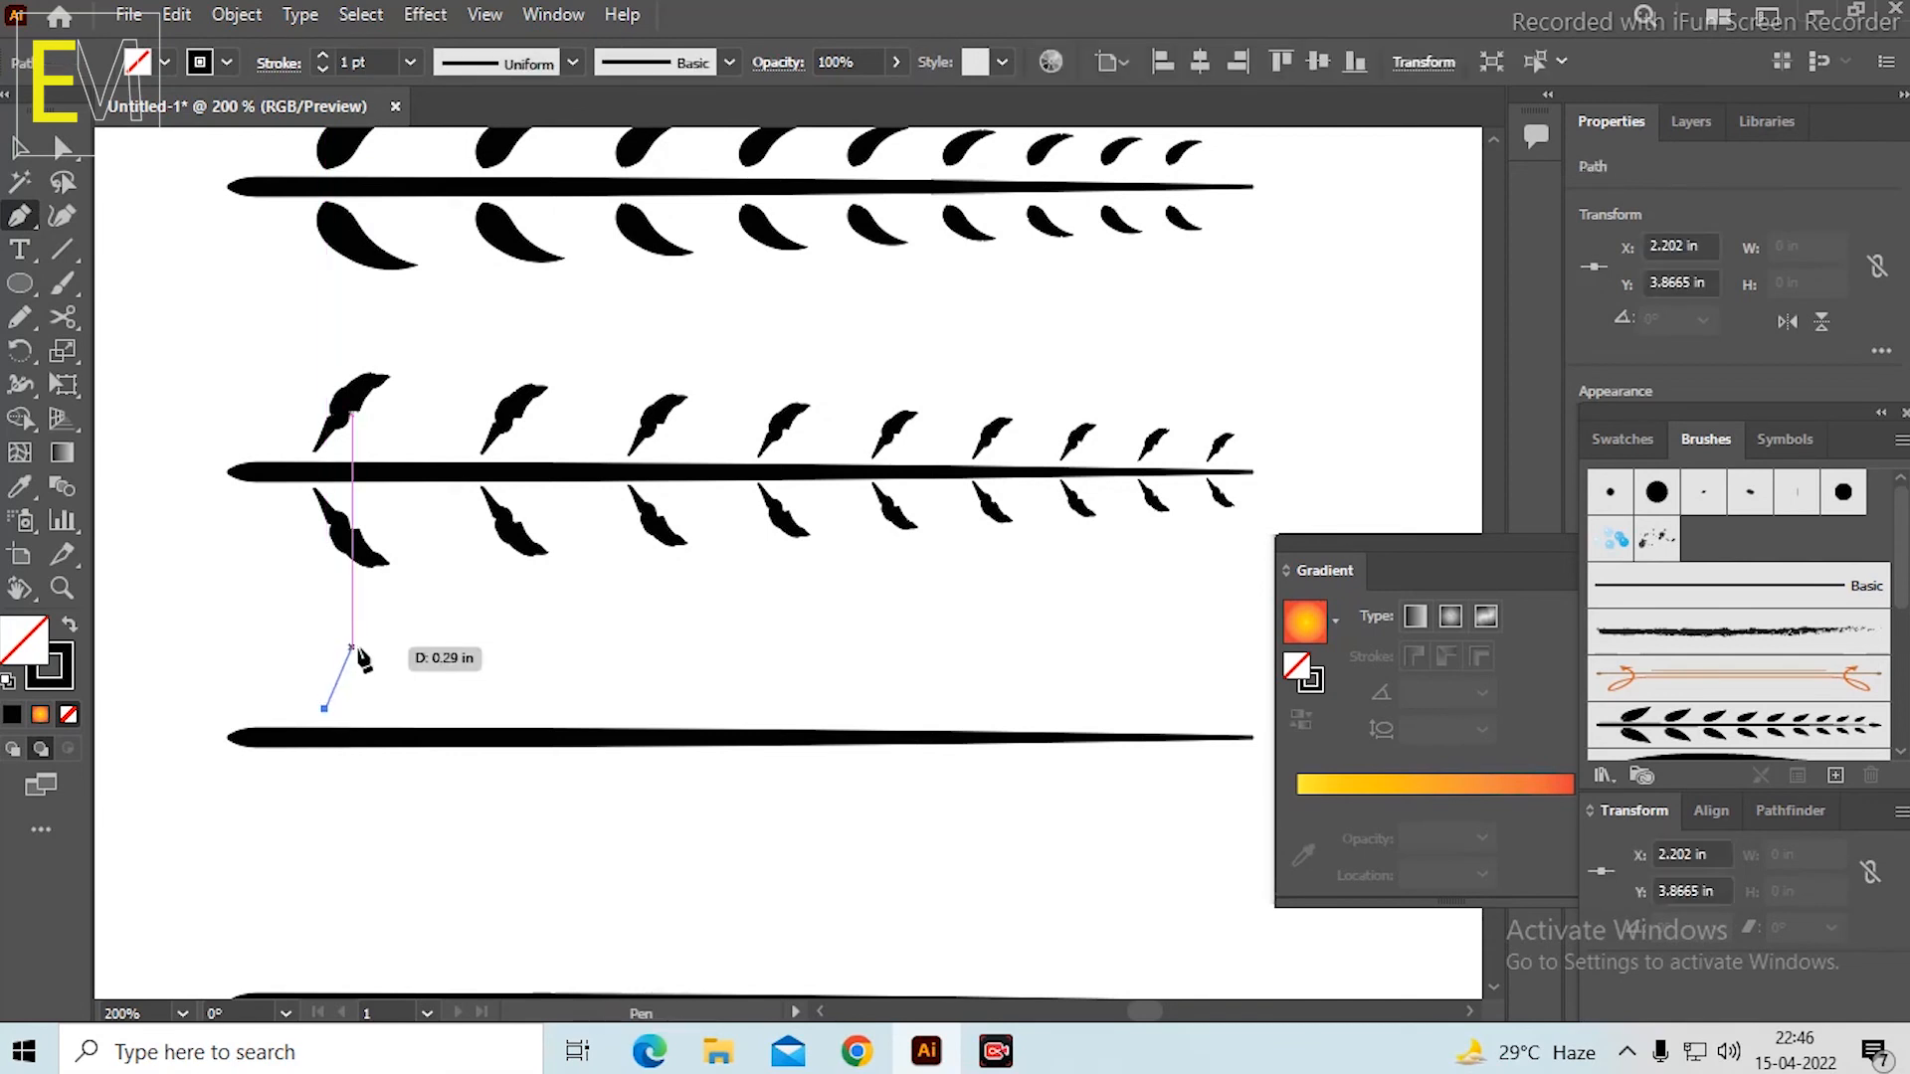
drag(353, 647, 438, 624)
key(ctrl+plus)
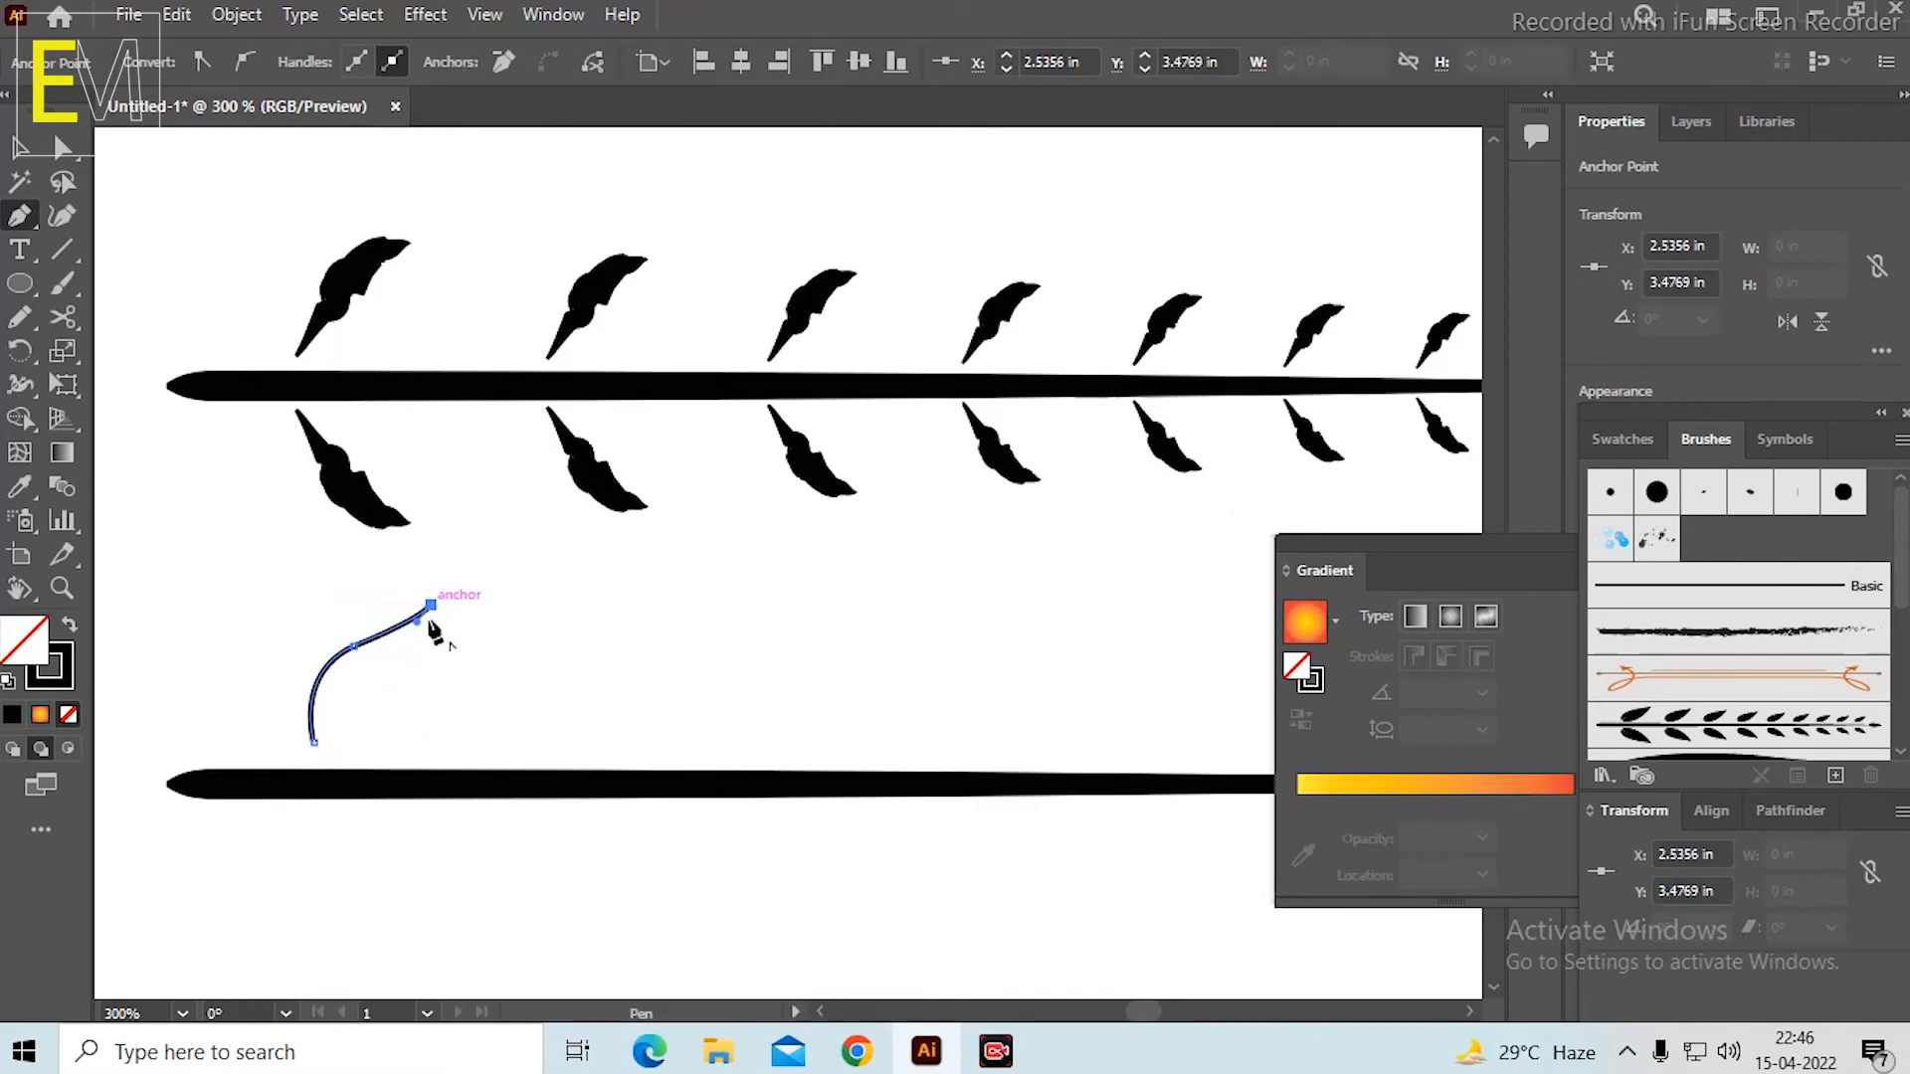
Close the leaf outline with a curved inner edge from the tip and a short straight base above the stem.
drag(323, 754, 327, 825)
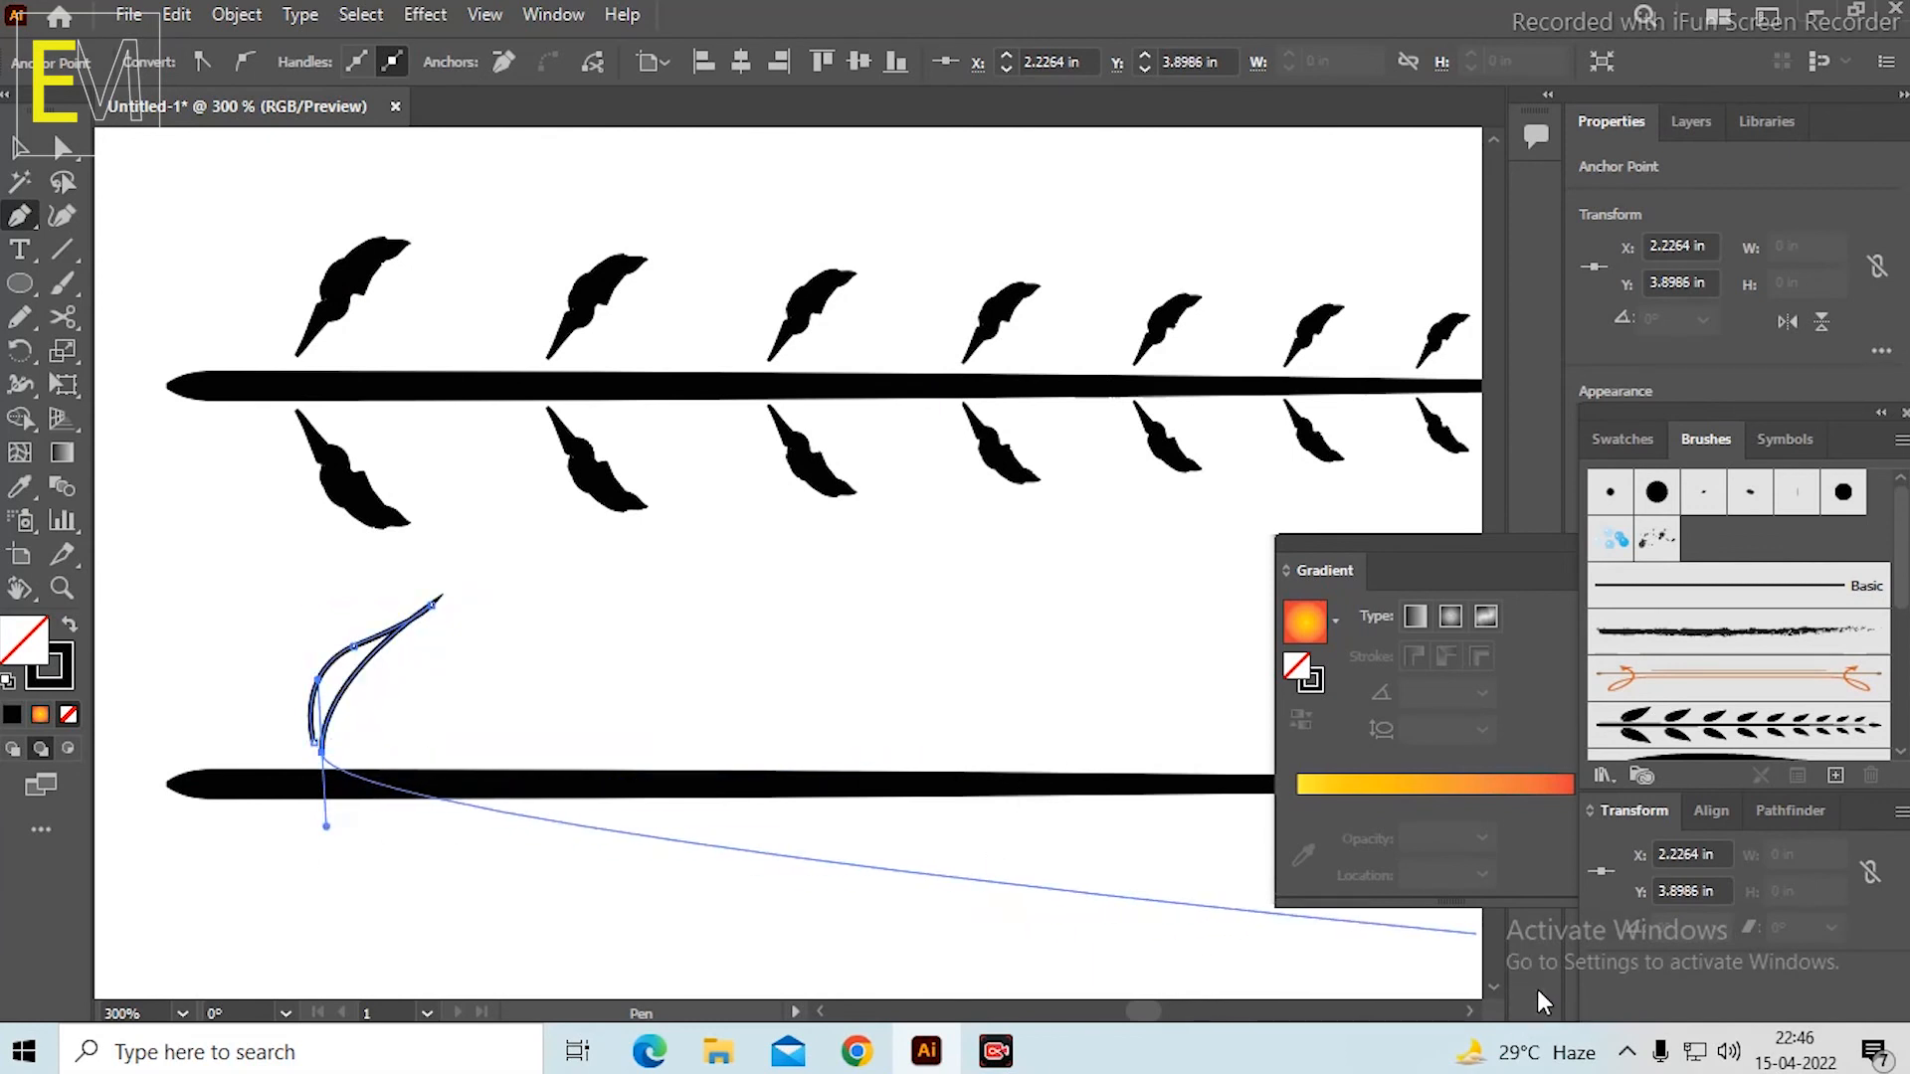
key(ctrl+z)
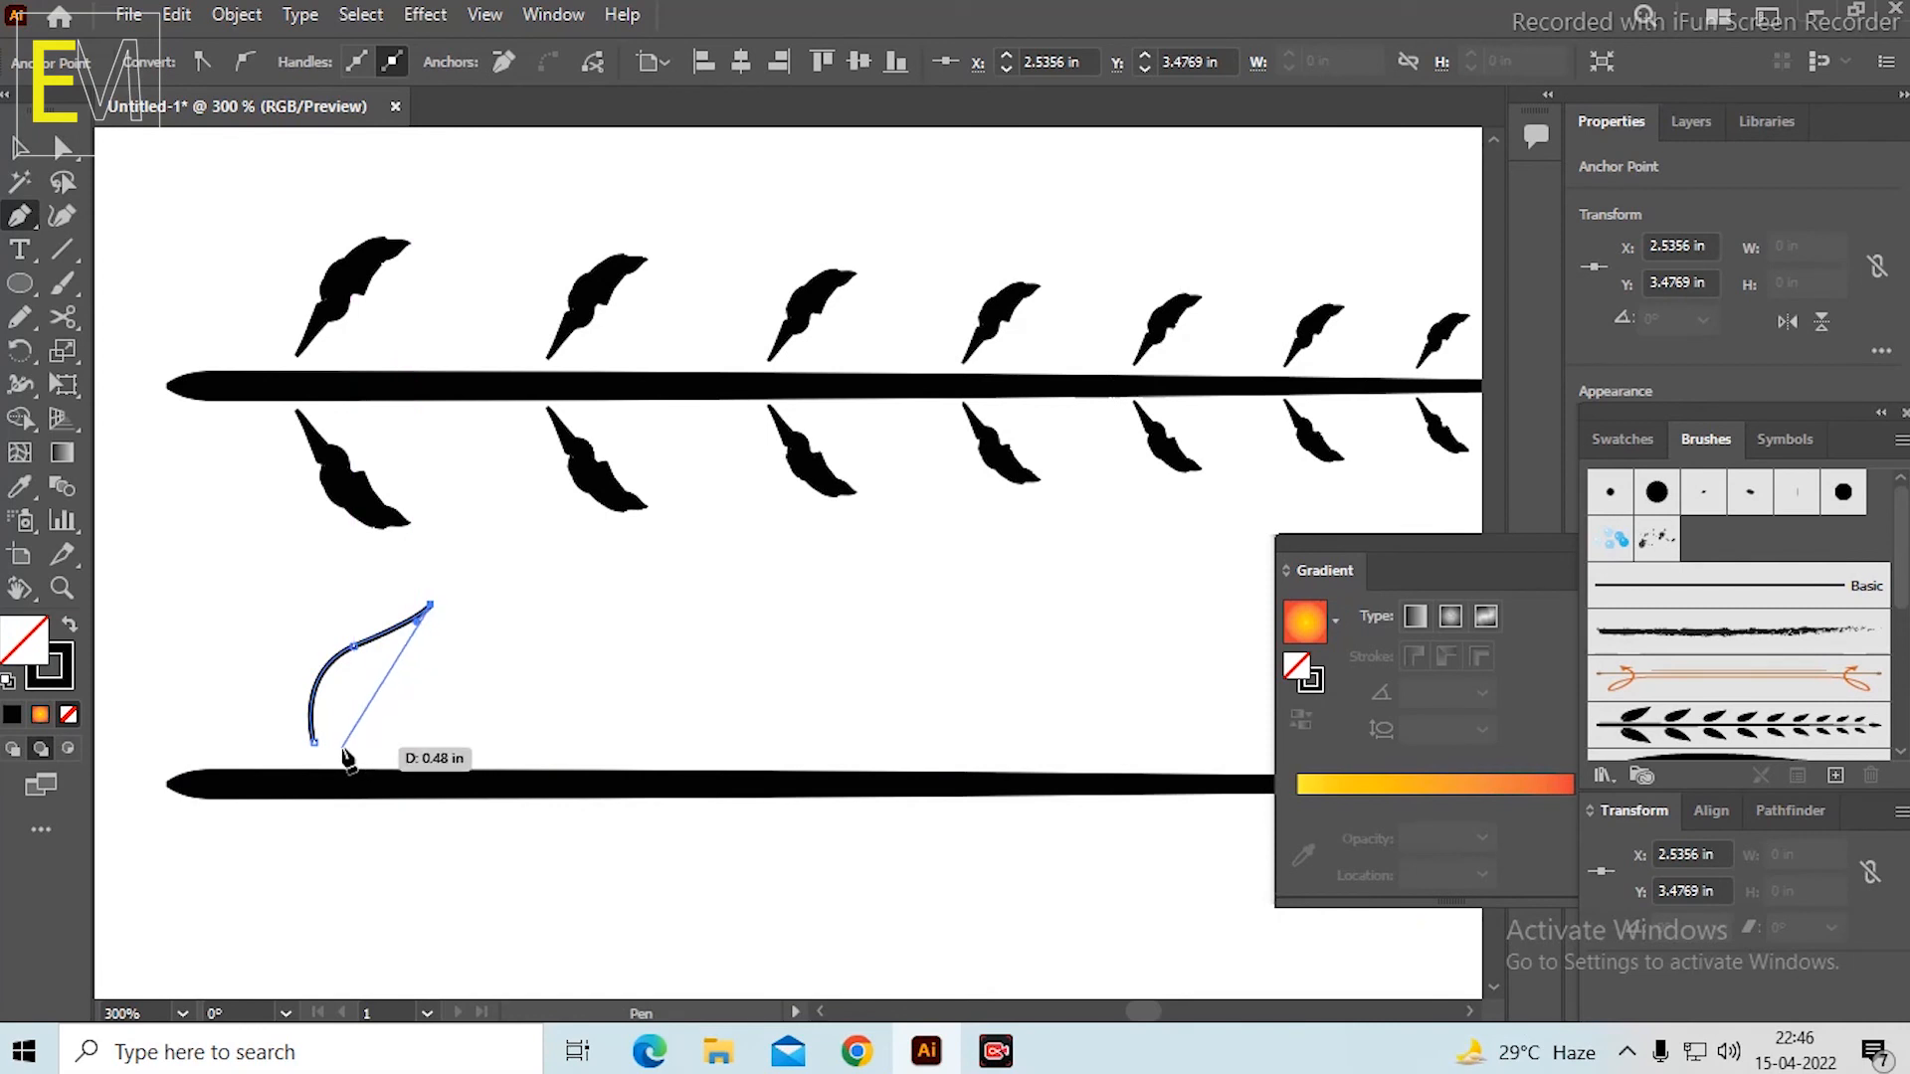
drag(334, 750, 349, 799)
click(335, 751)
click(312, 743)
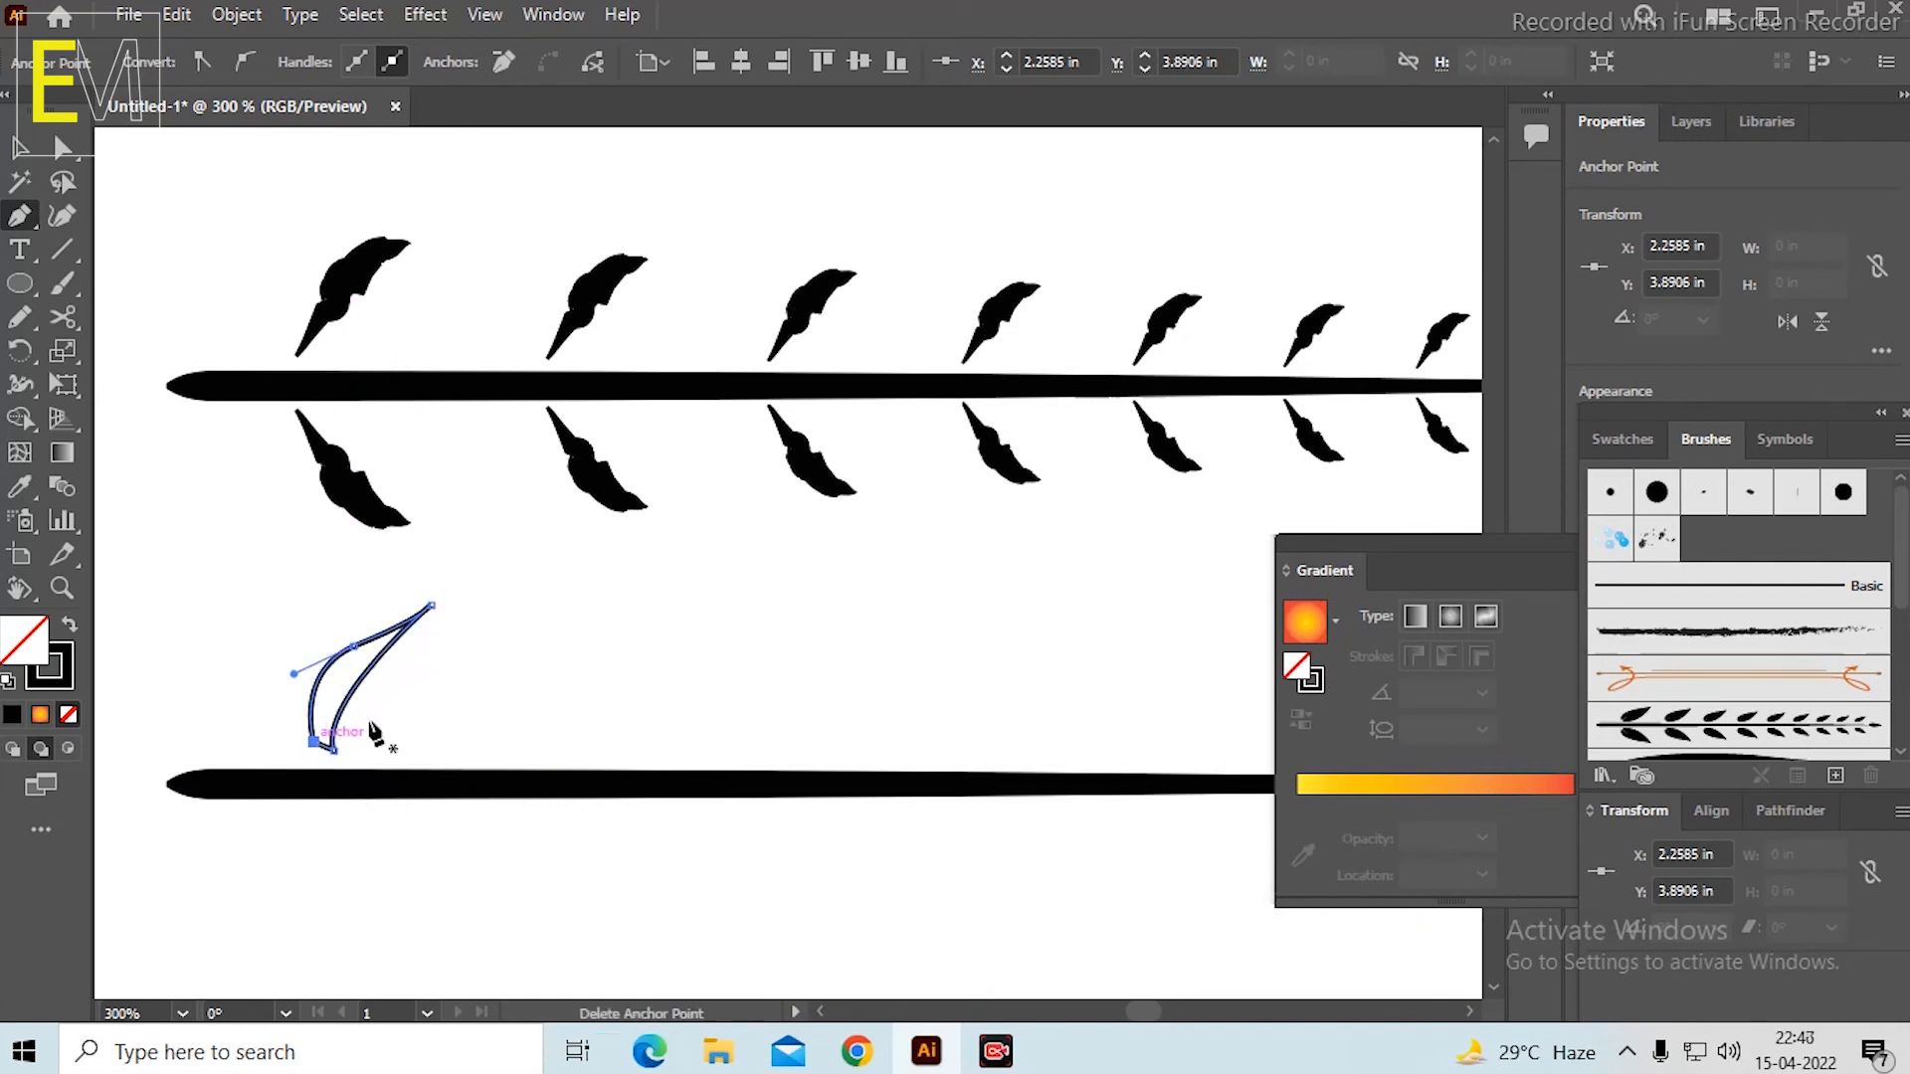
Swap the new leaf's fill and stroke to give it a solid black fill and no stroke.
scroll(419, 665, down, 3)
scroll(481, 640, up, 2)
scroll(567, 560, down, 1)
scroll(575, 562, up, 1)
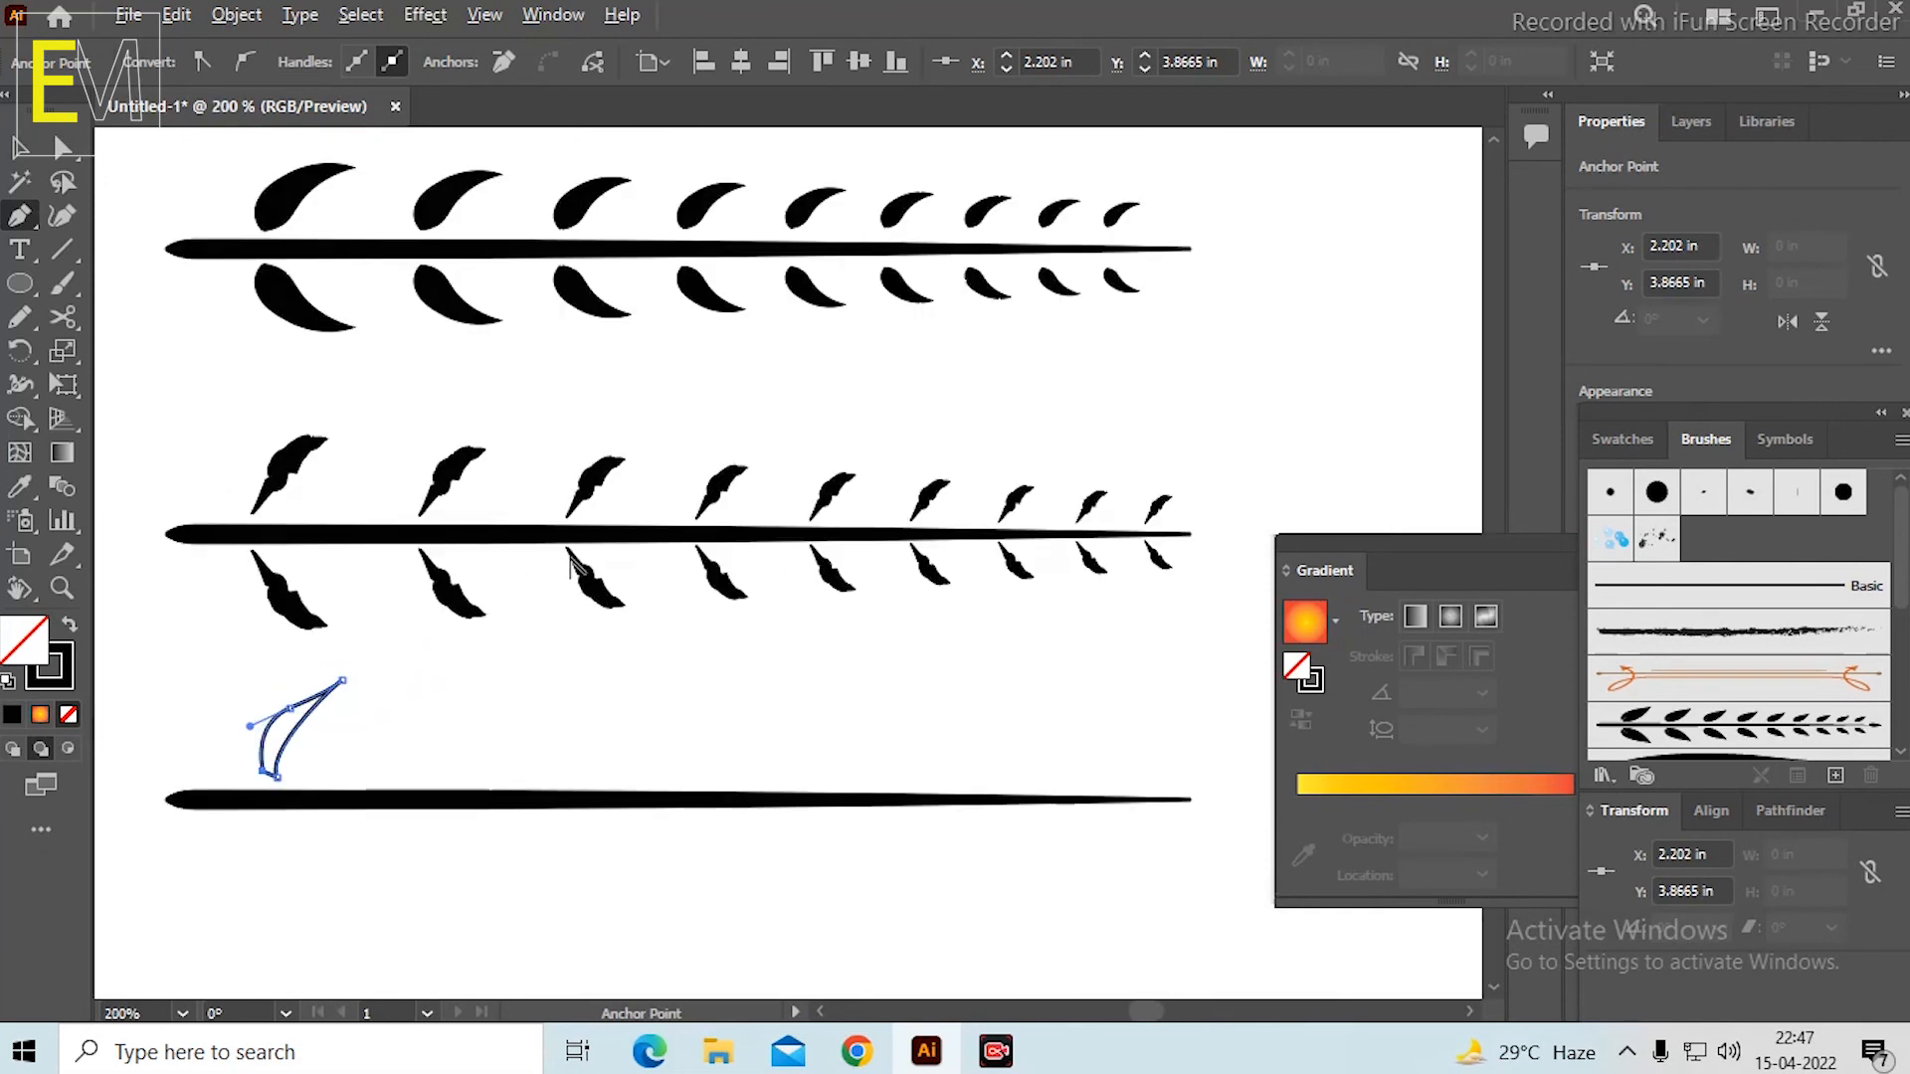
click(69, 625)
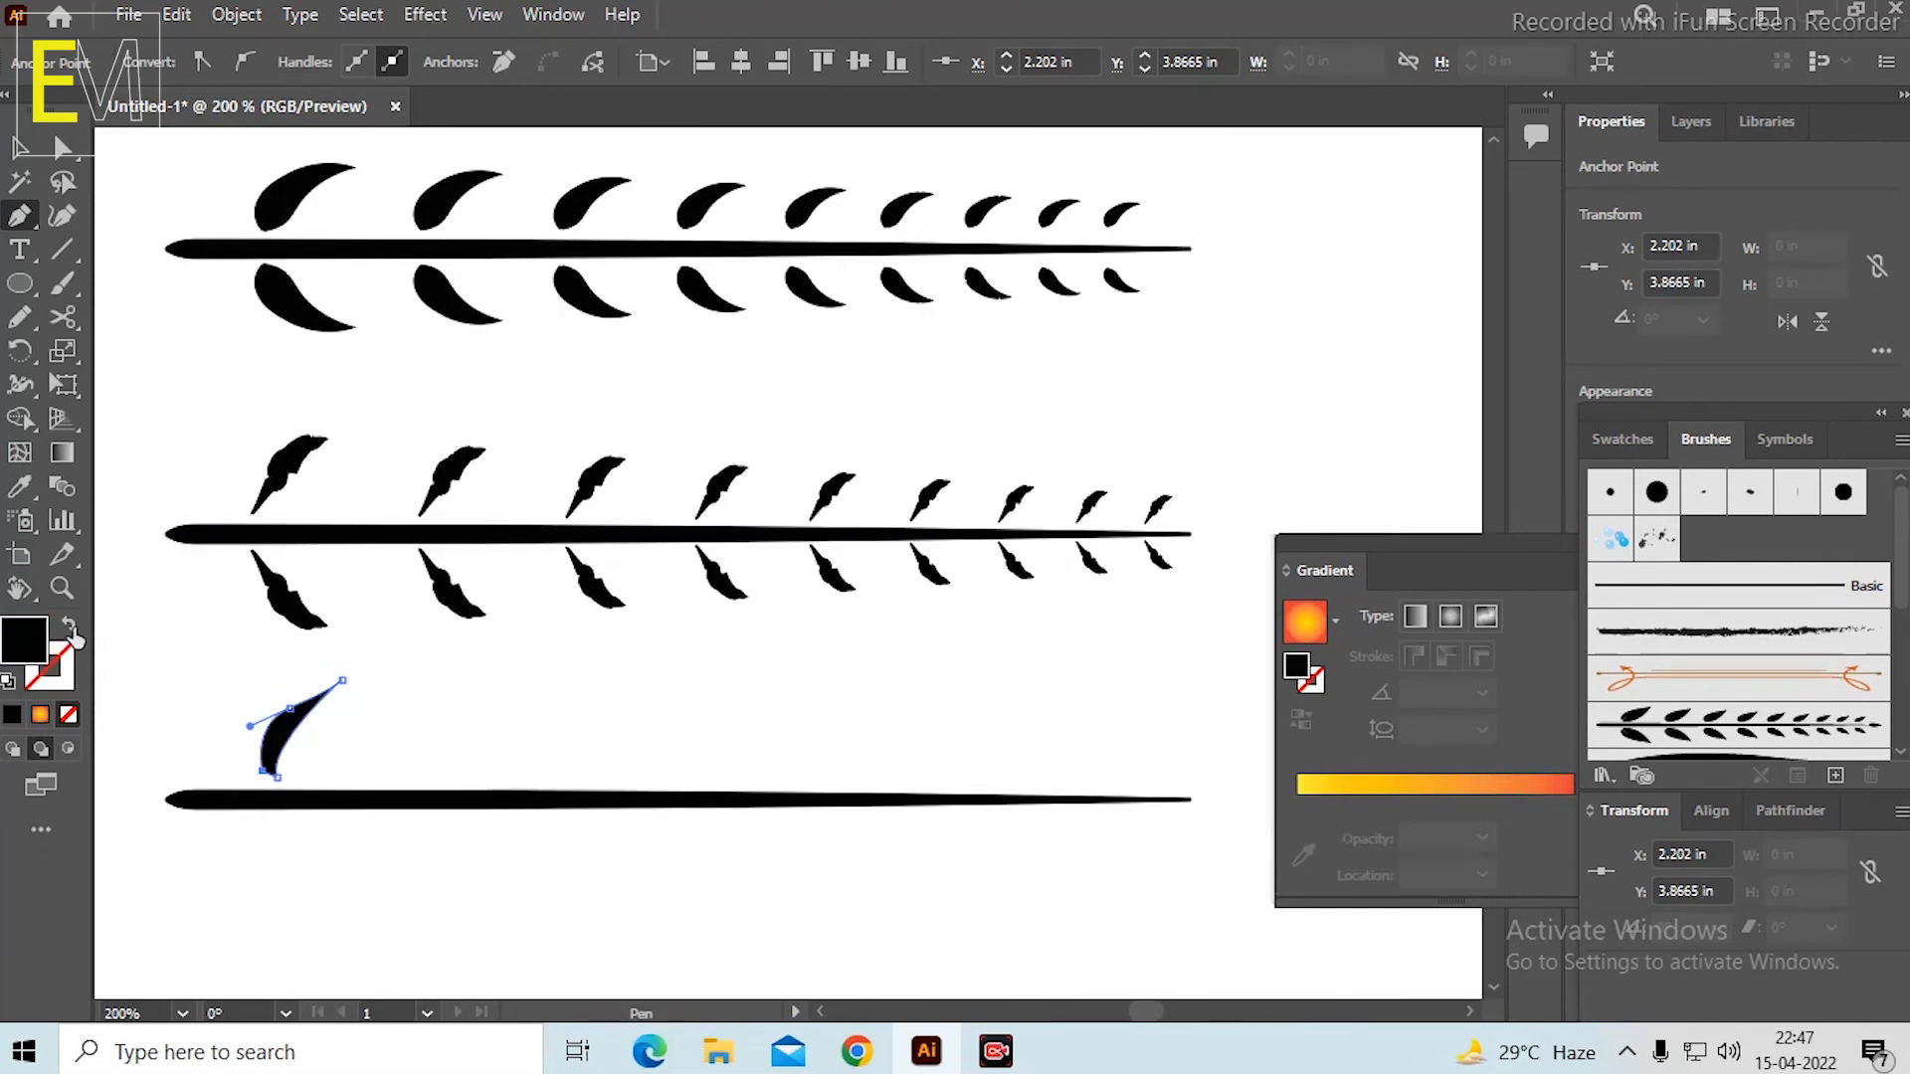
Delete the curved leaf above the third stem's thick end.
key(v)
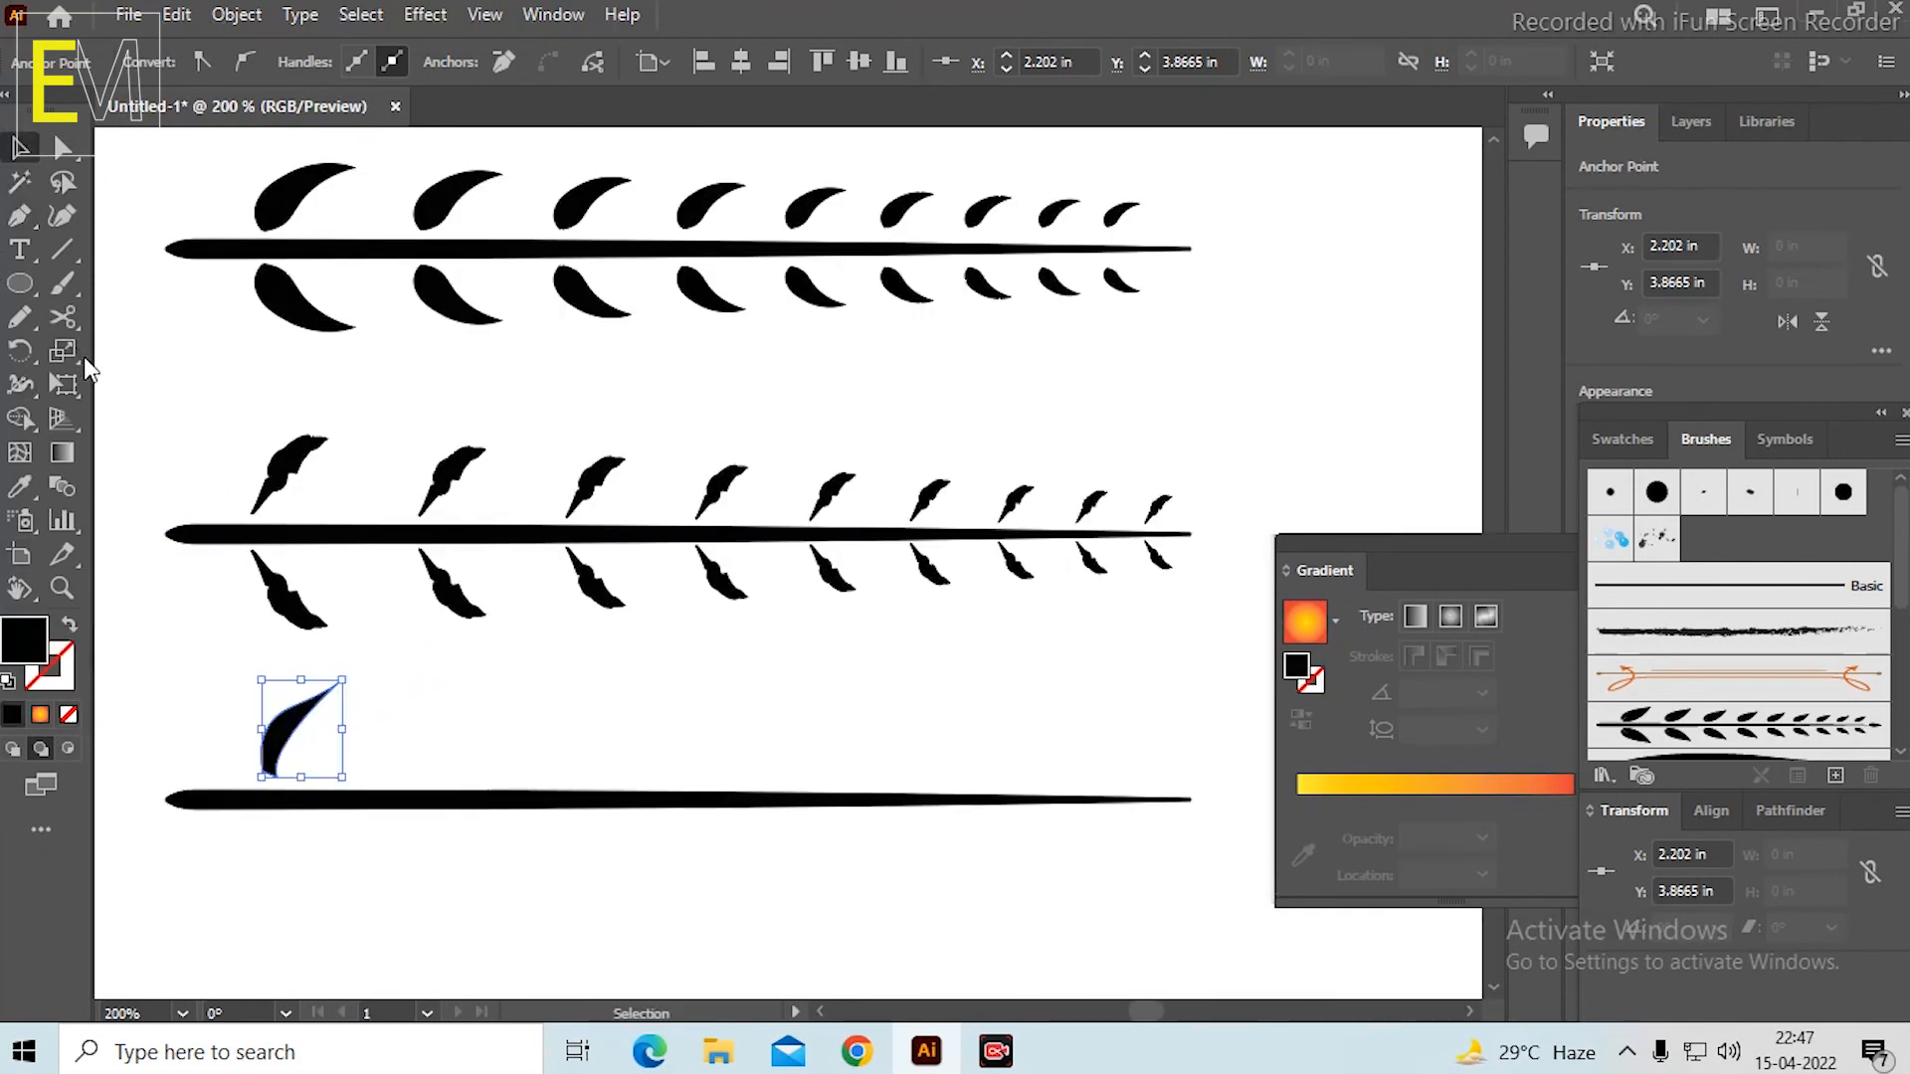
click(157, 388)
scroll(264, 554, down, 3)
scroll(306, 552, up, 3)
scroll(307, 552, down, 2)
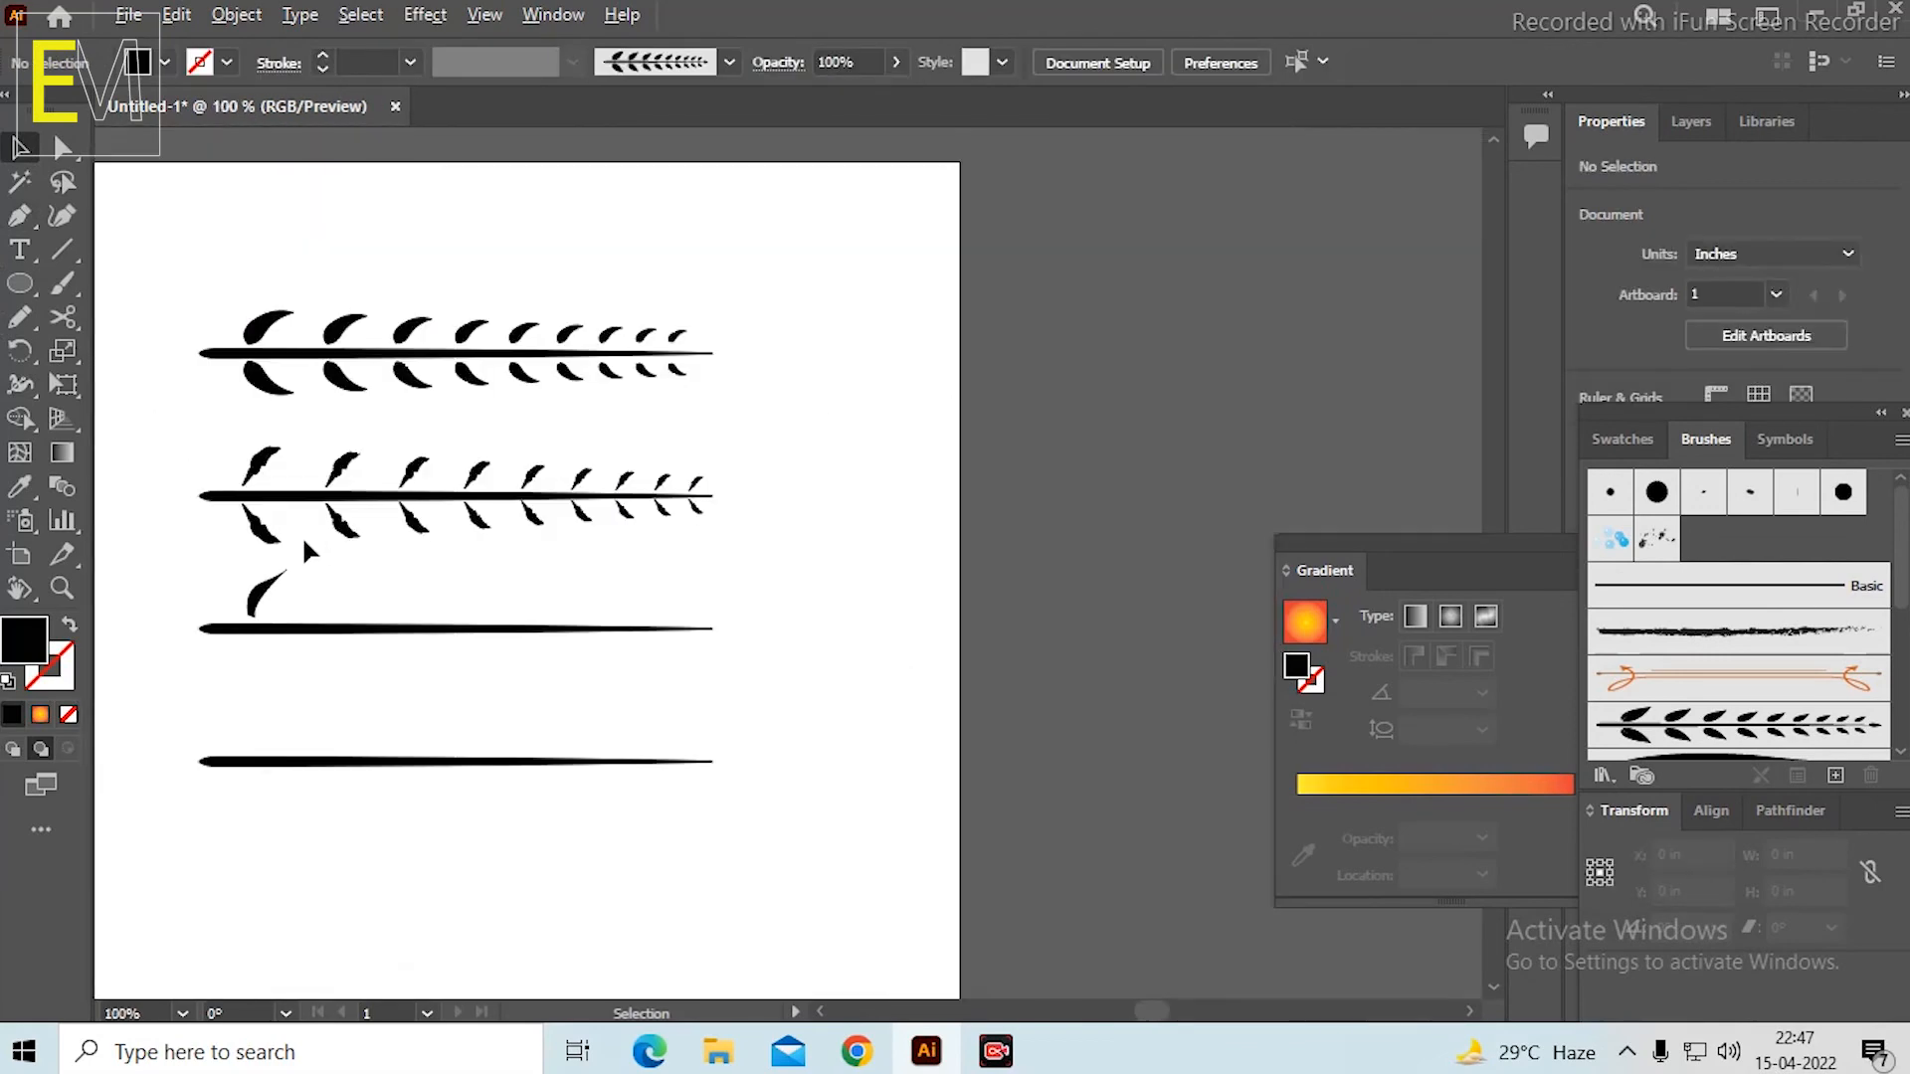
scroll(265, 567, up, 2)
click(320, 590)
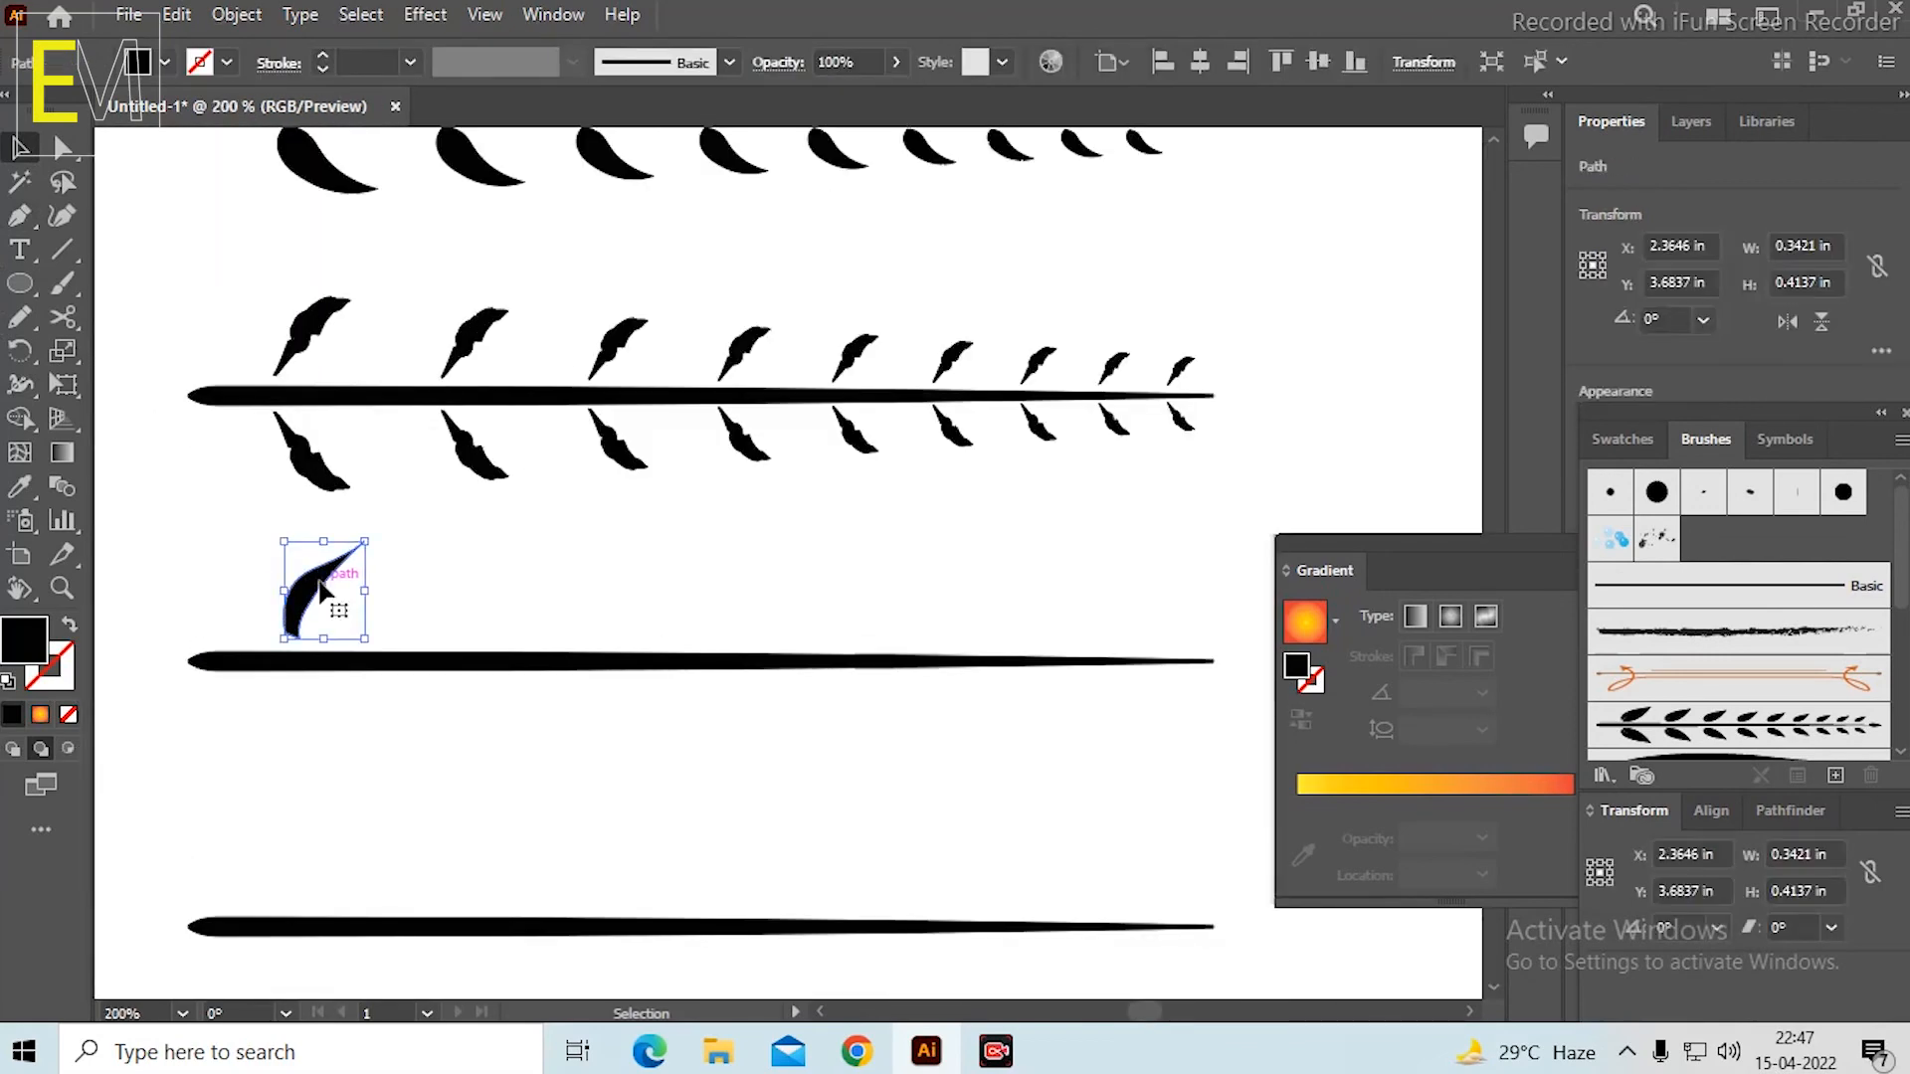
key(Delete)
Draw a diagonal line about 0.44 in long above the third stem's thick end, with a black stroke and no fill.
click(66, 255)
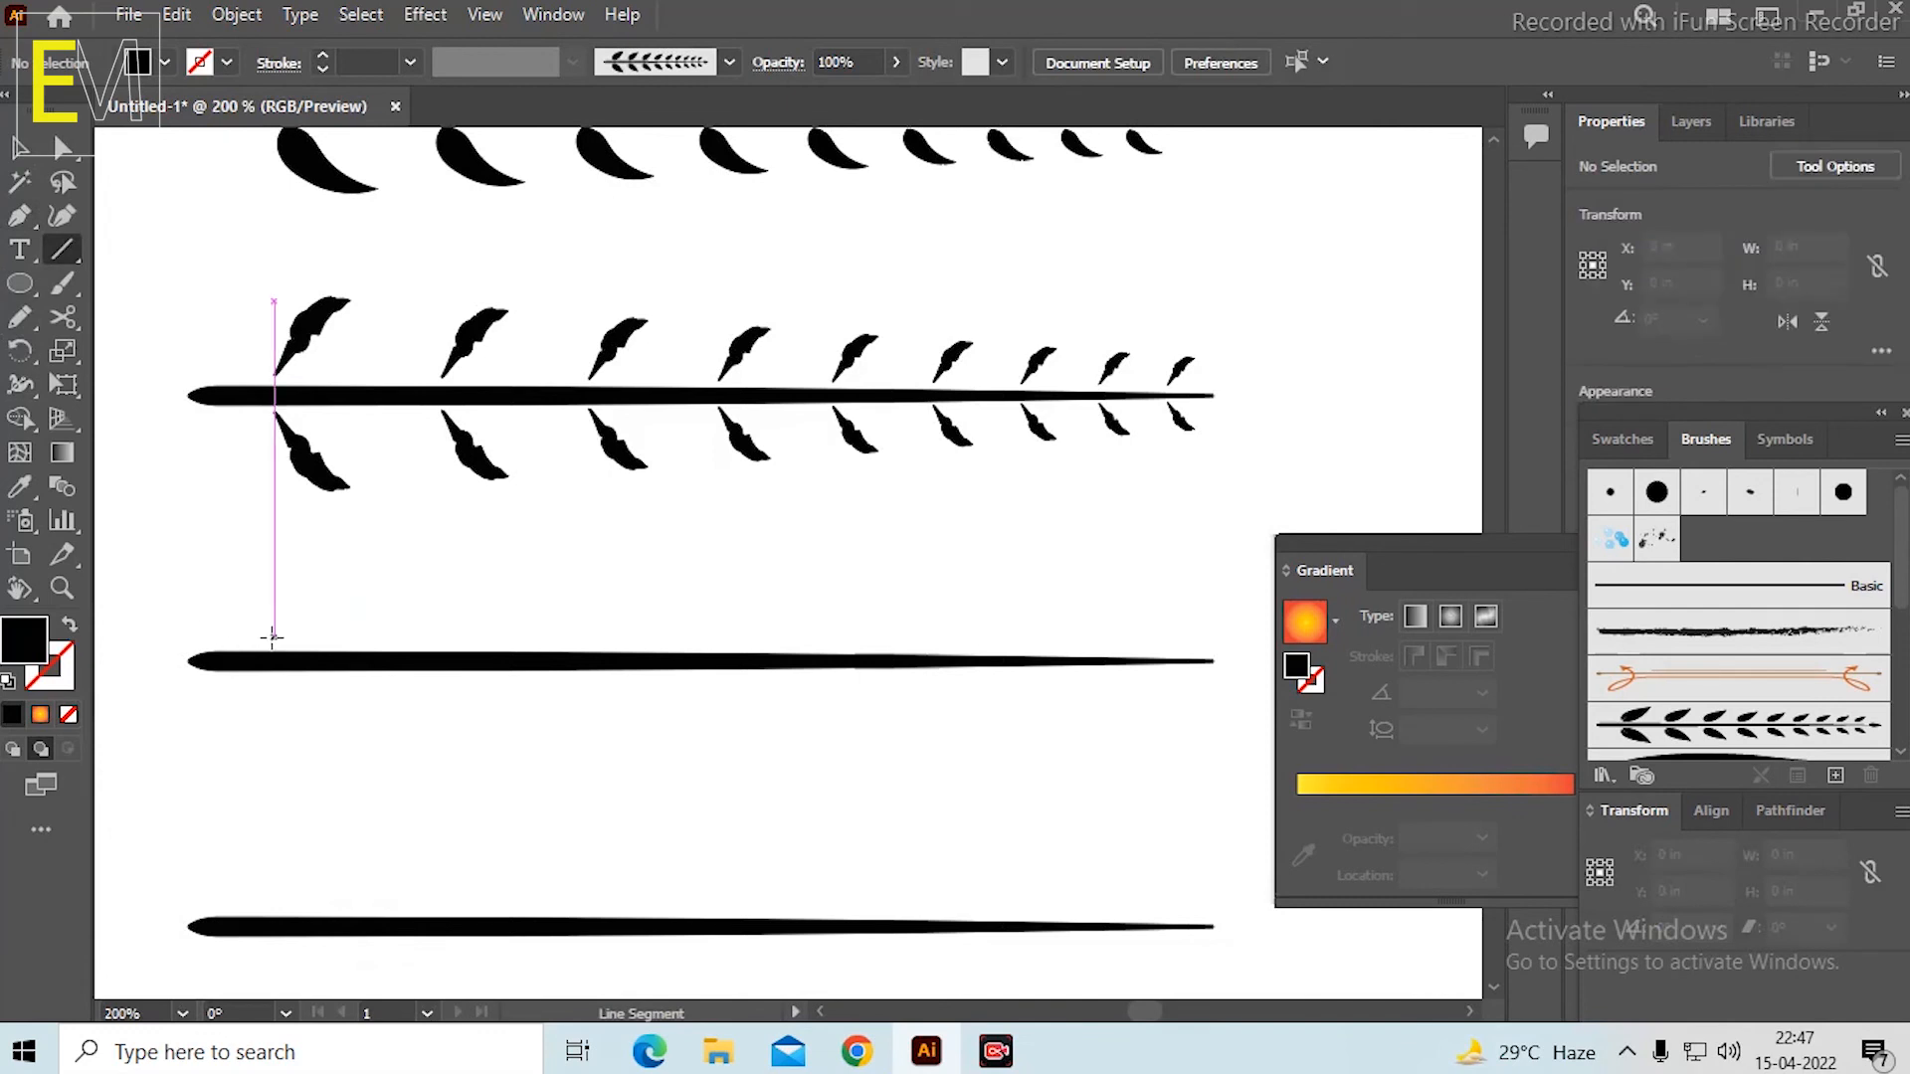
drag(273, 638, 351, 569)
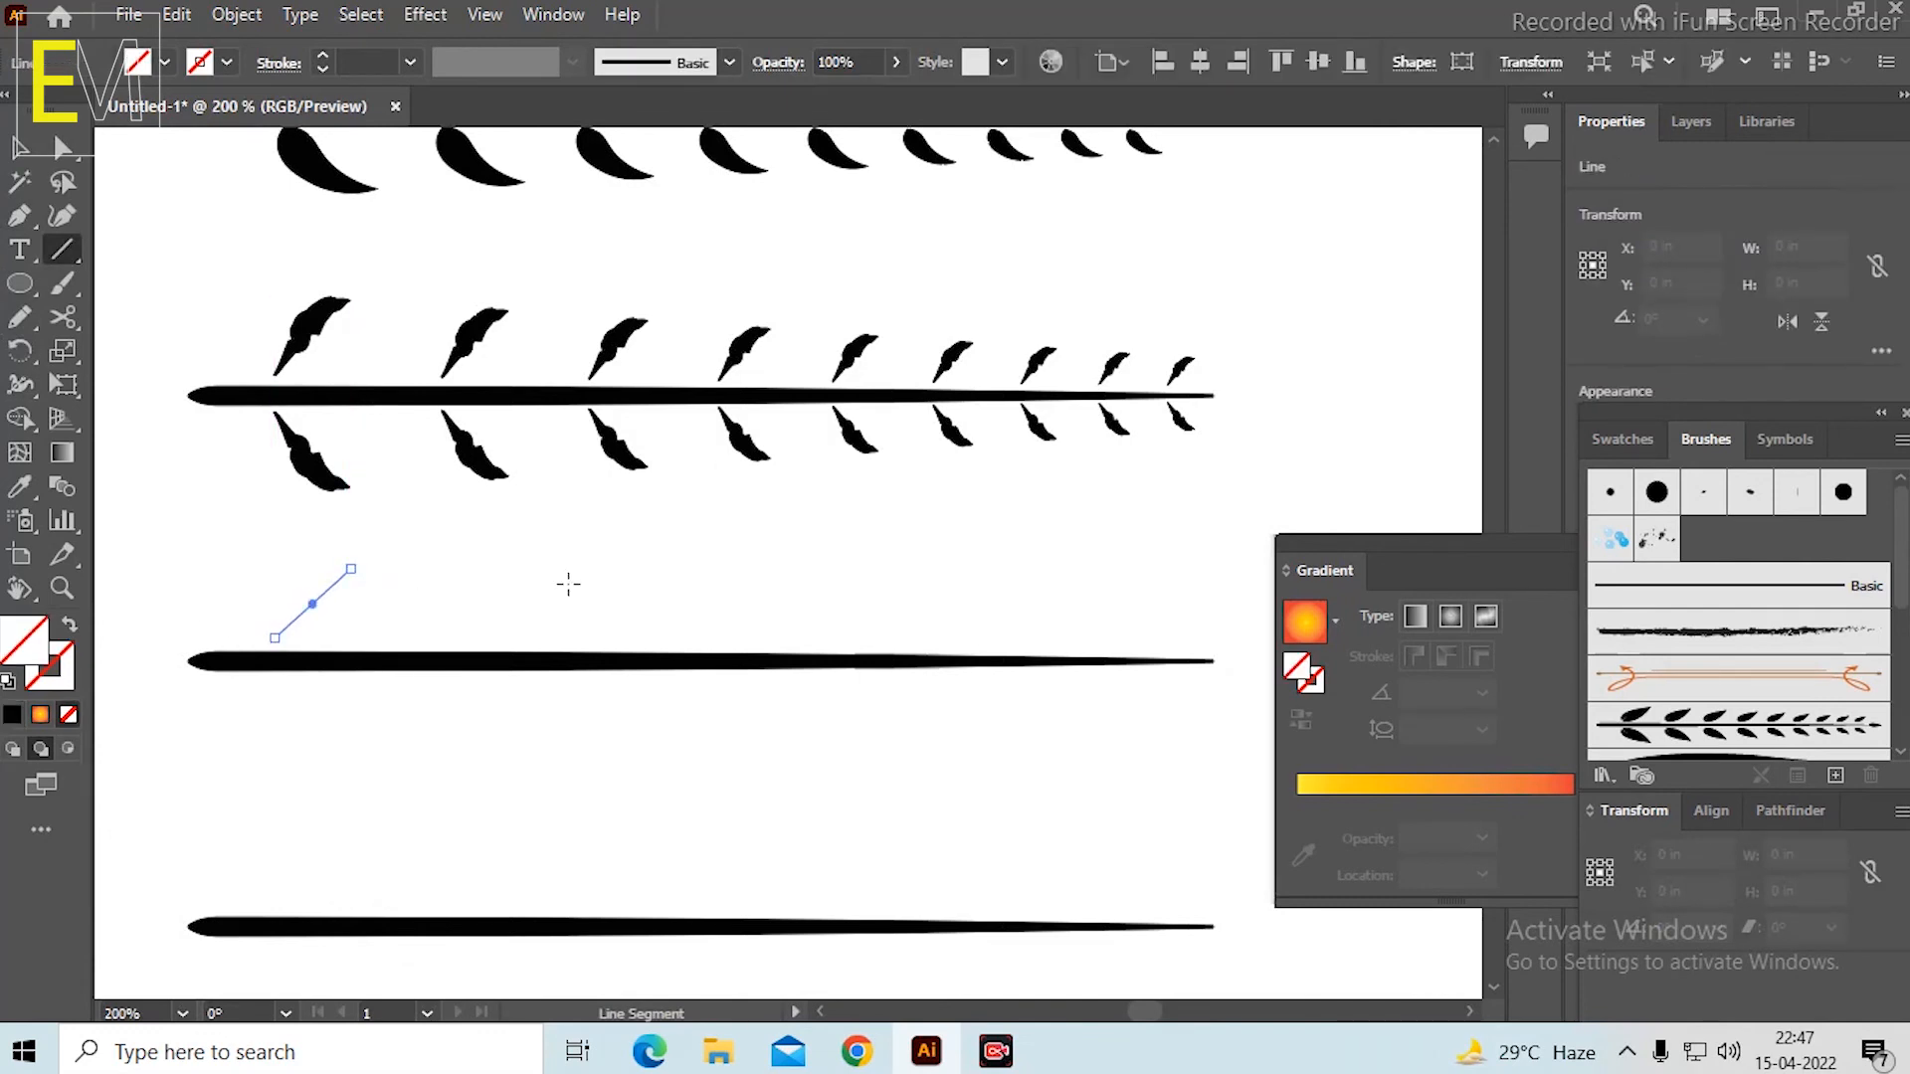
click(12, 715)
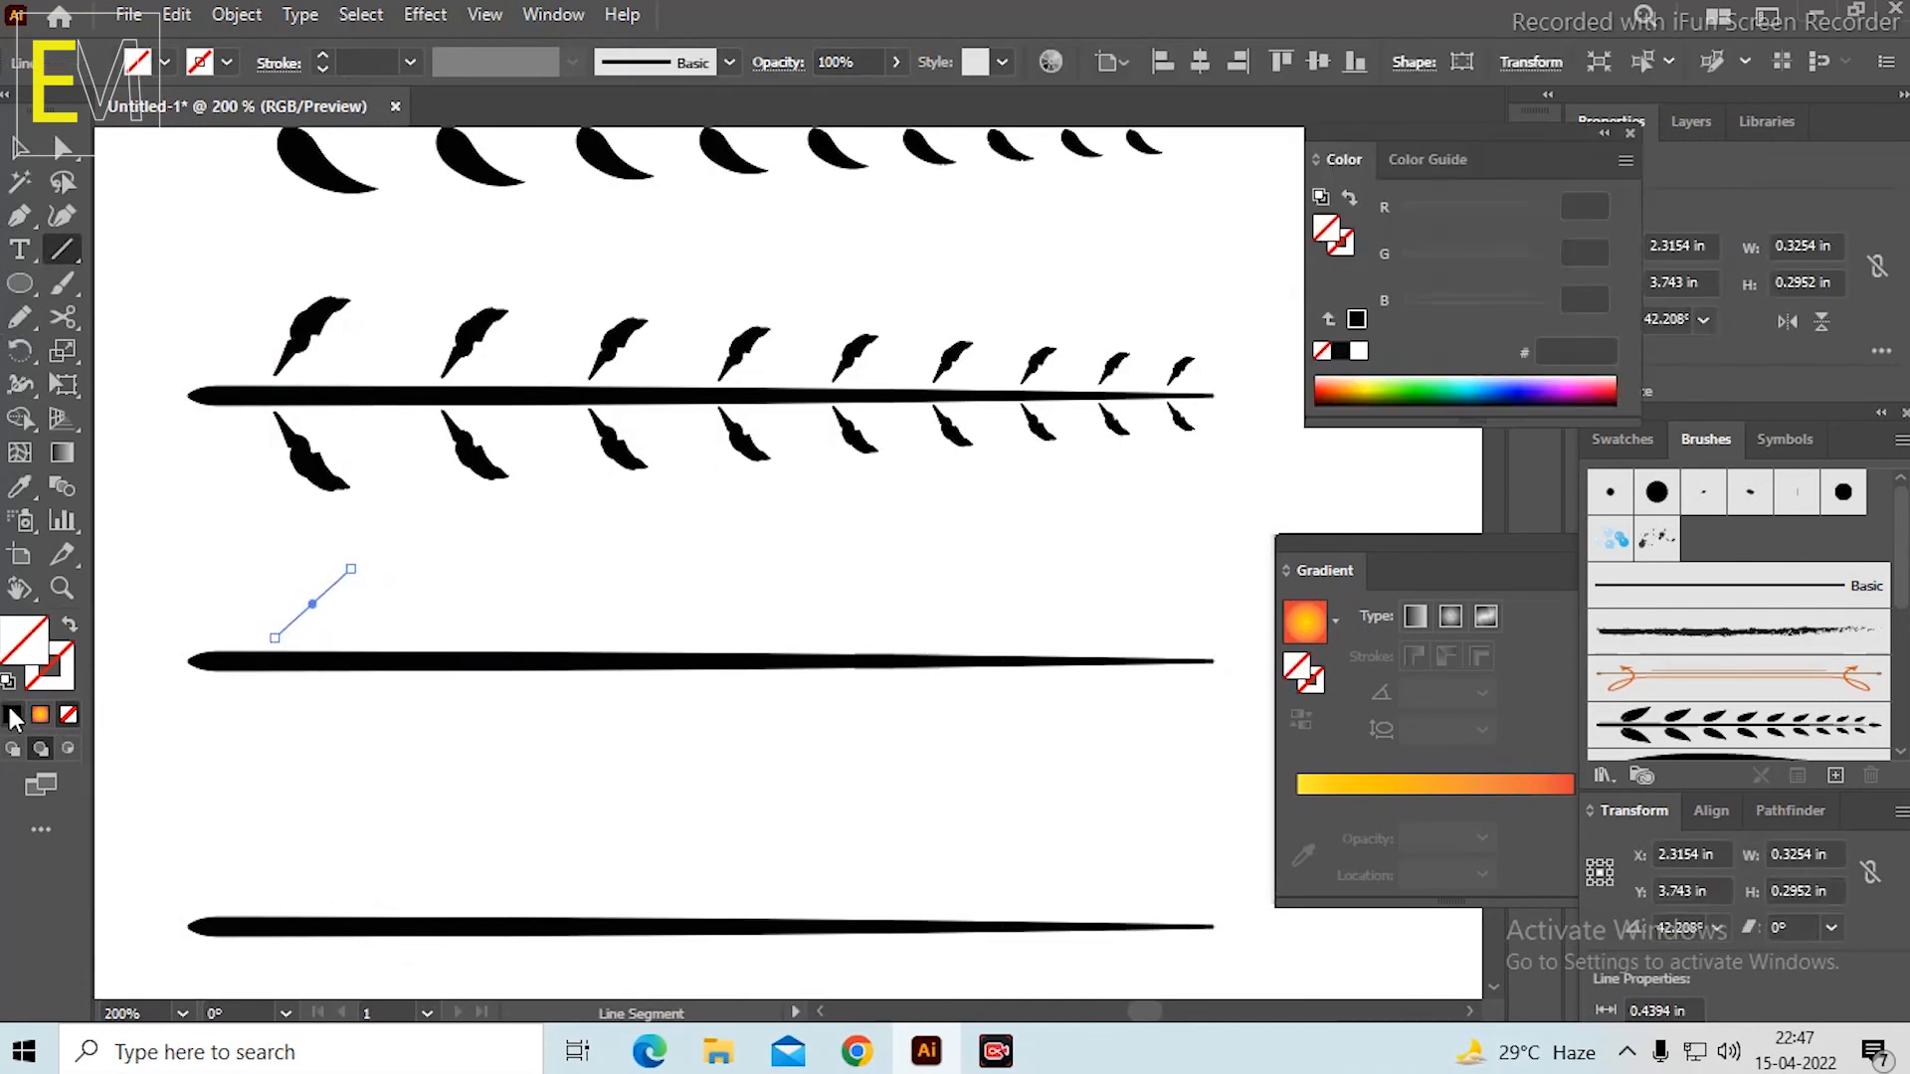
click(70, 627)
Apply the triangular tapered width profile to the line and set its stroke weight to 5 pt.
click(573, 60)
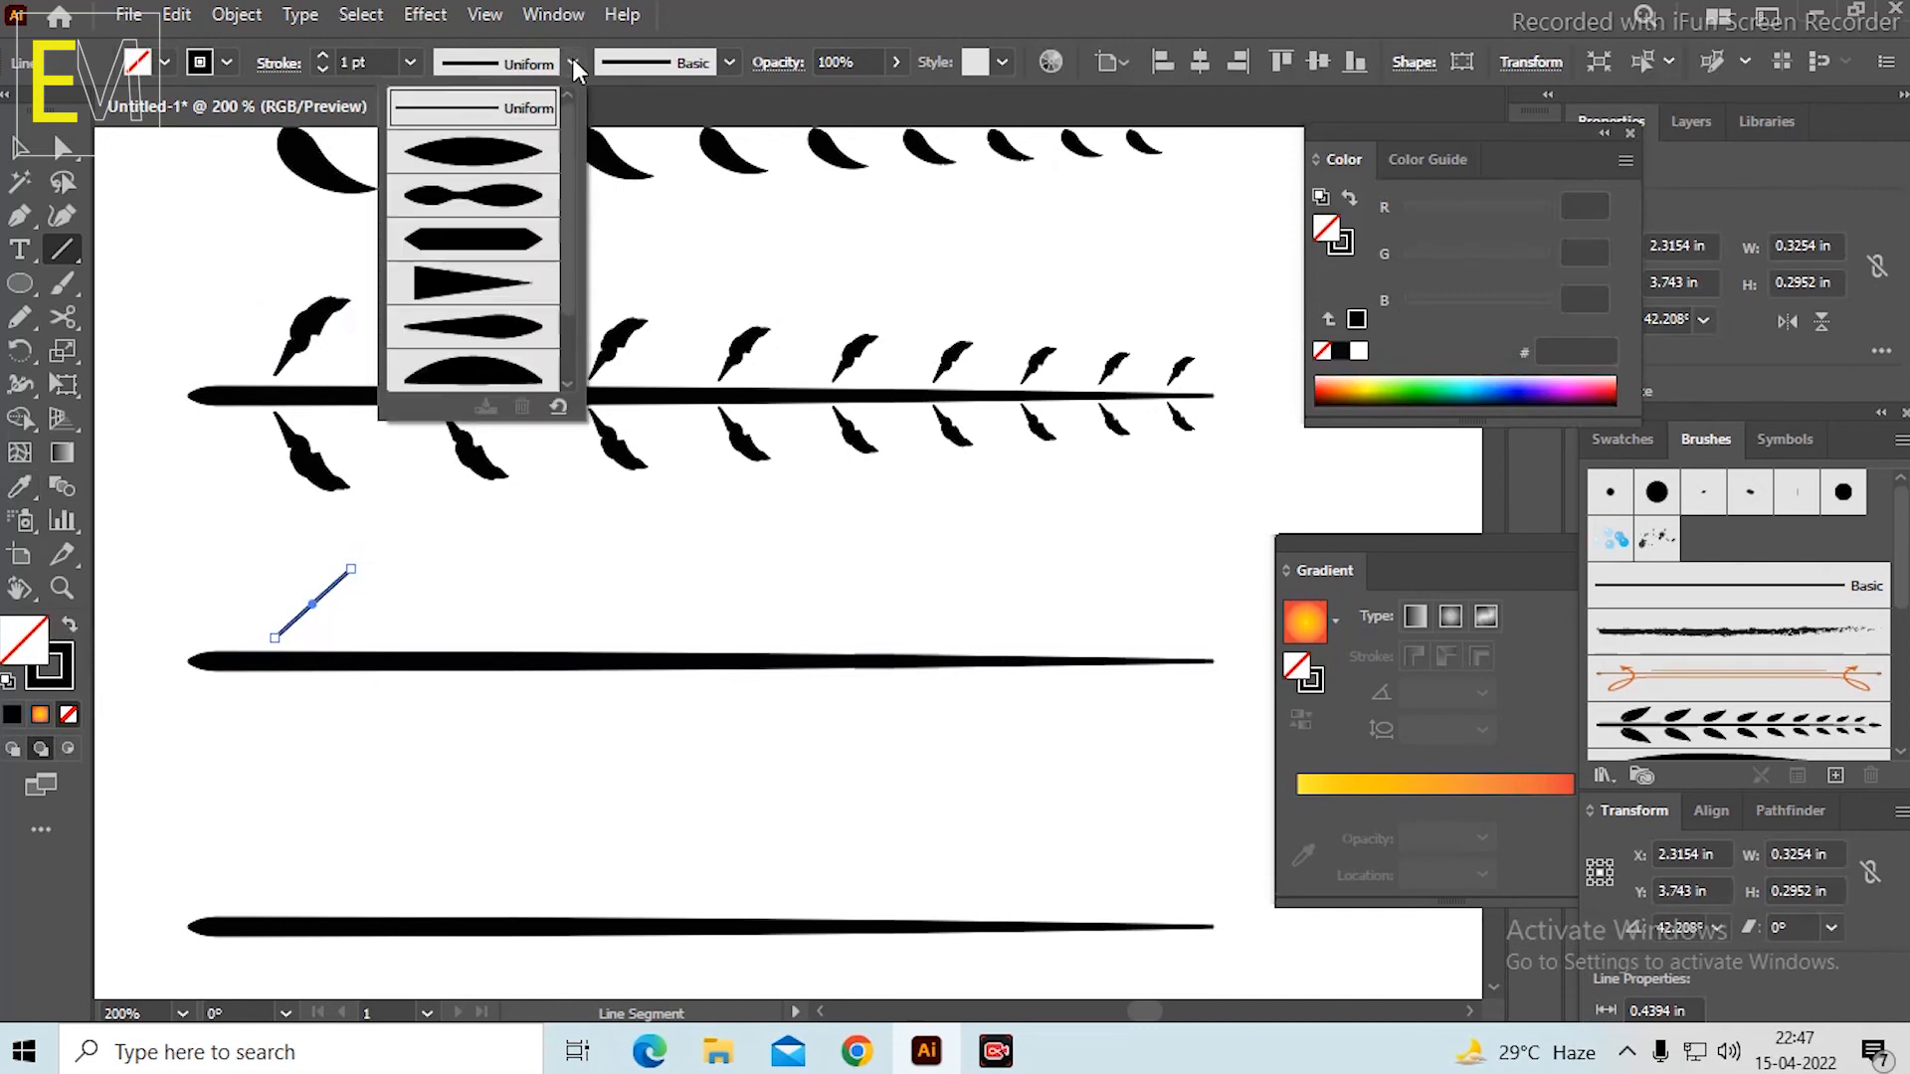
click(465, 303)
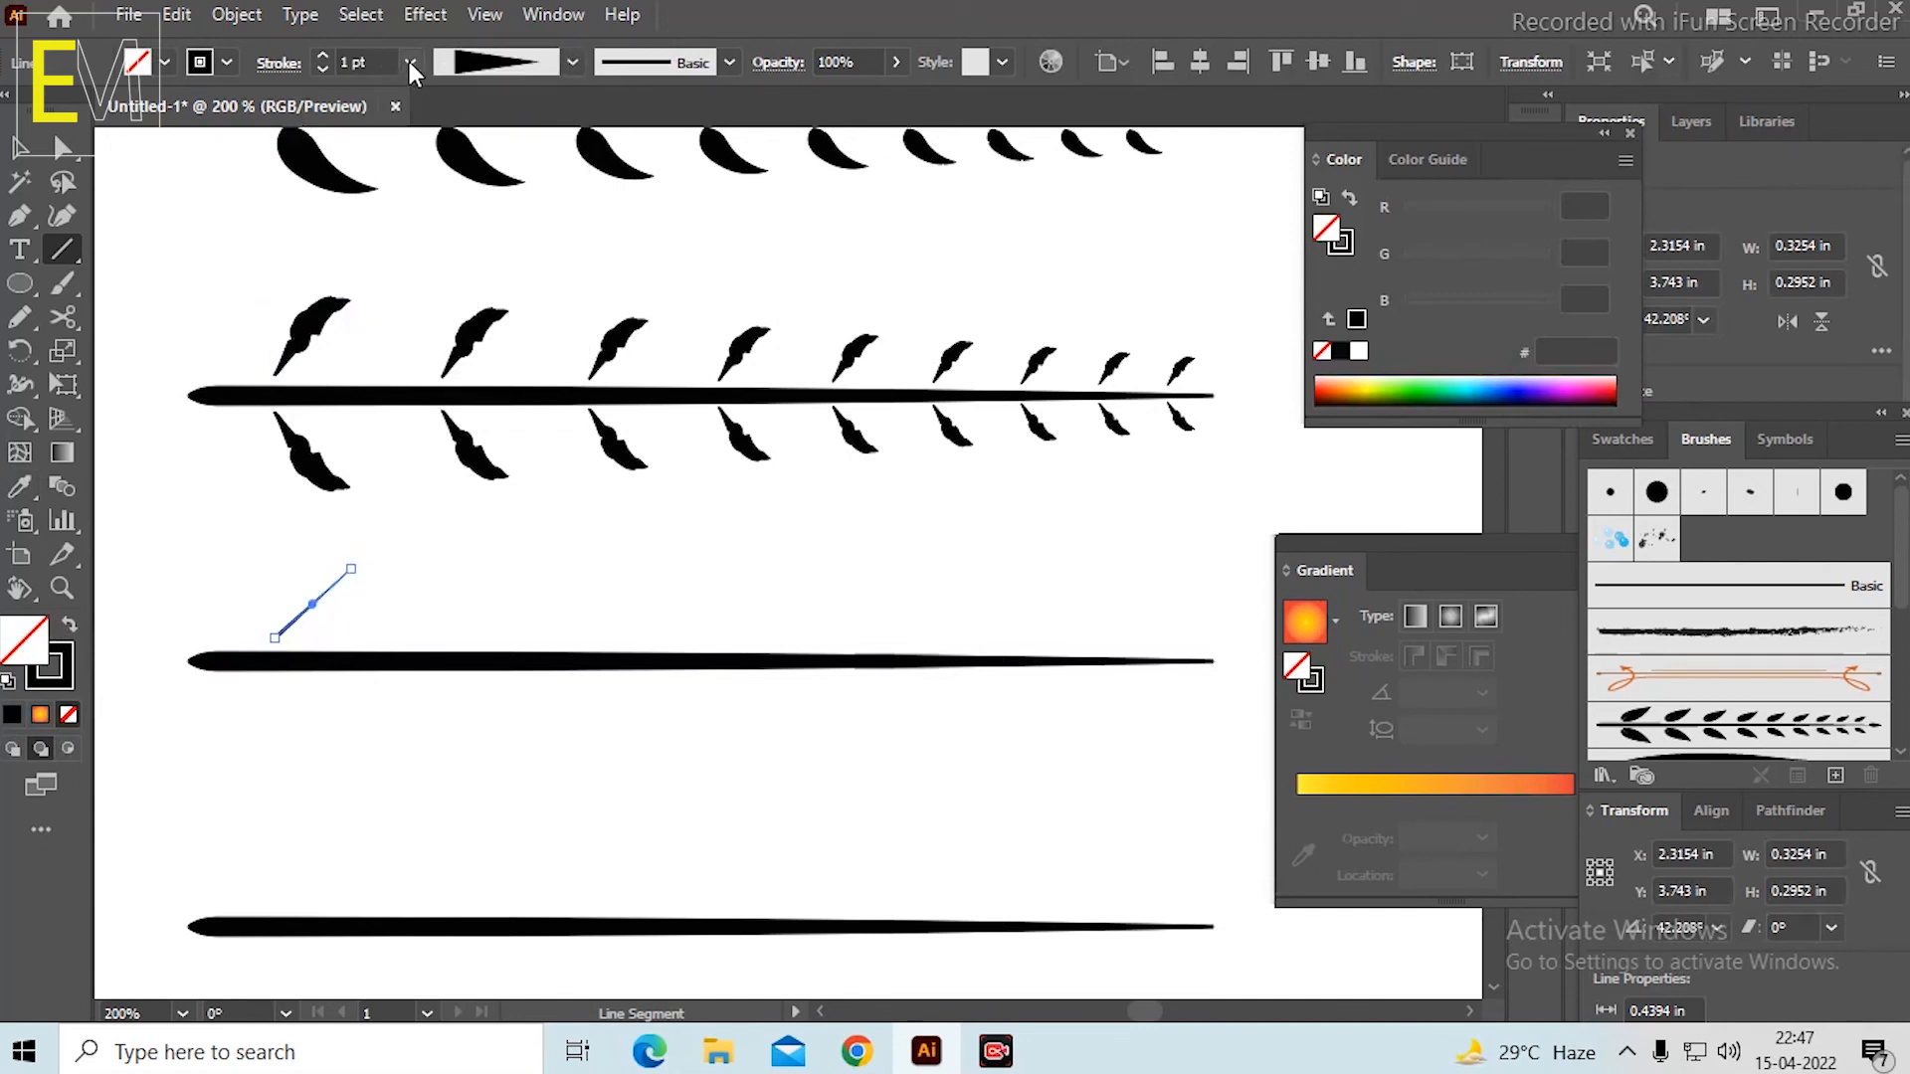
click(409, 62)
click(449, 278)
click(409, 62)
click(454, 312)
Position the tapered line just above the third stem, leaving a small gap between its thick end and the stem.
click(20, 147)
click(213, 555)
drag(309, 624, 304, 663)
click(426, 553)
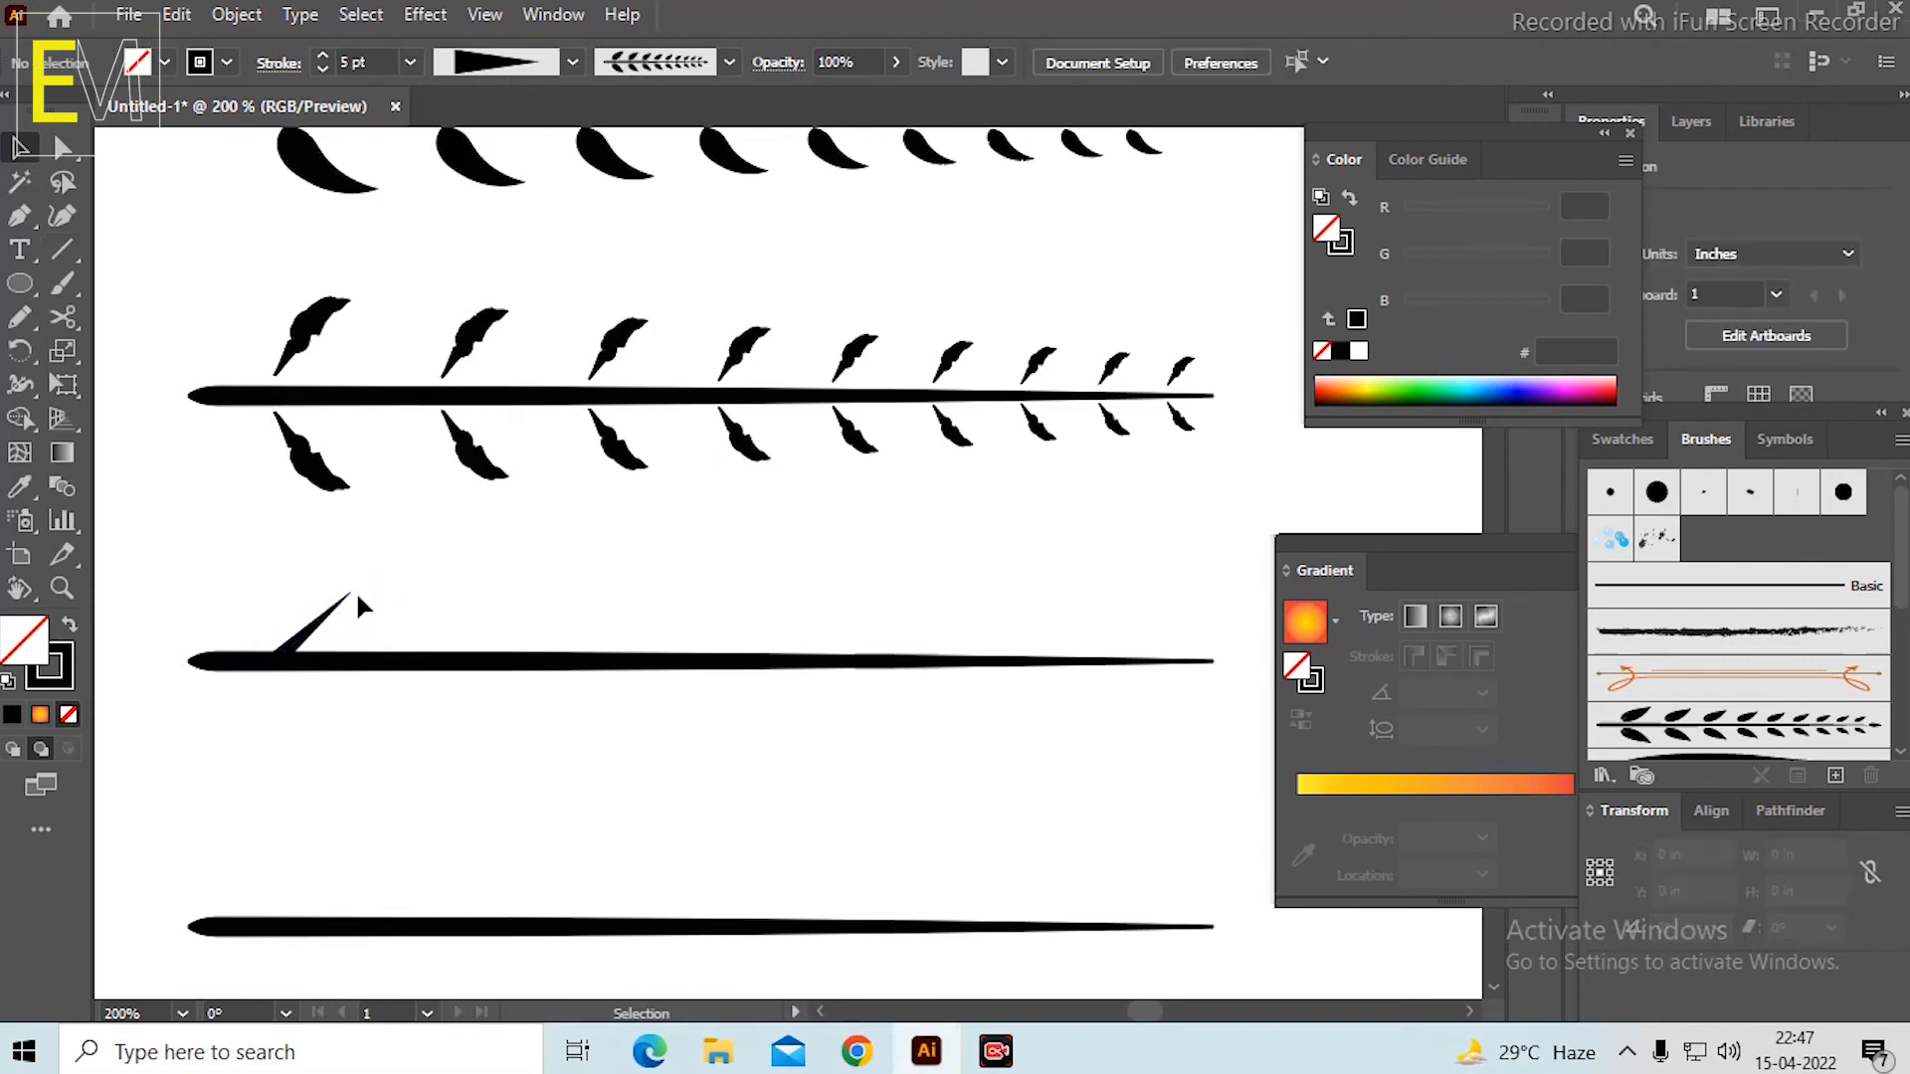
scroll(330, 633, down, 1)
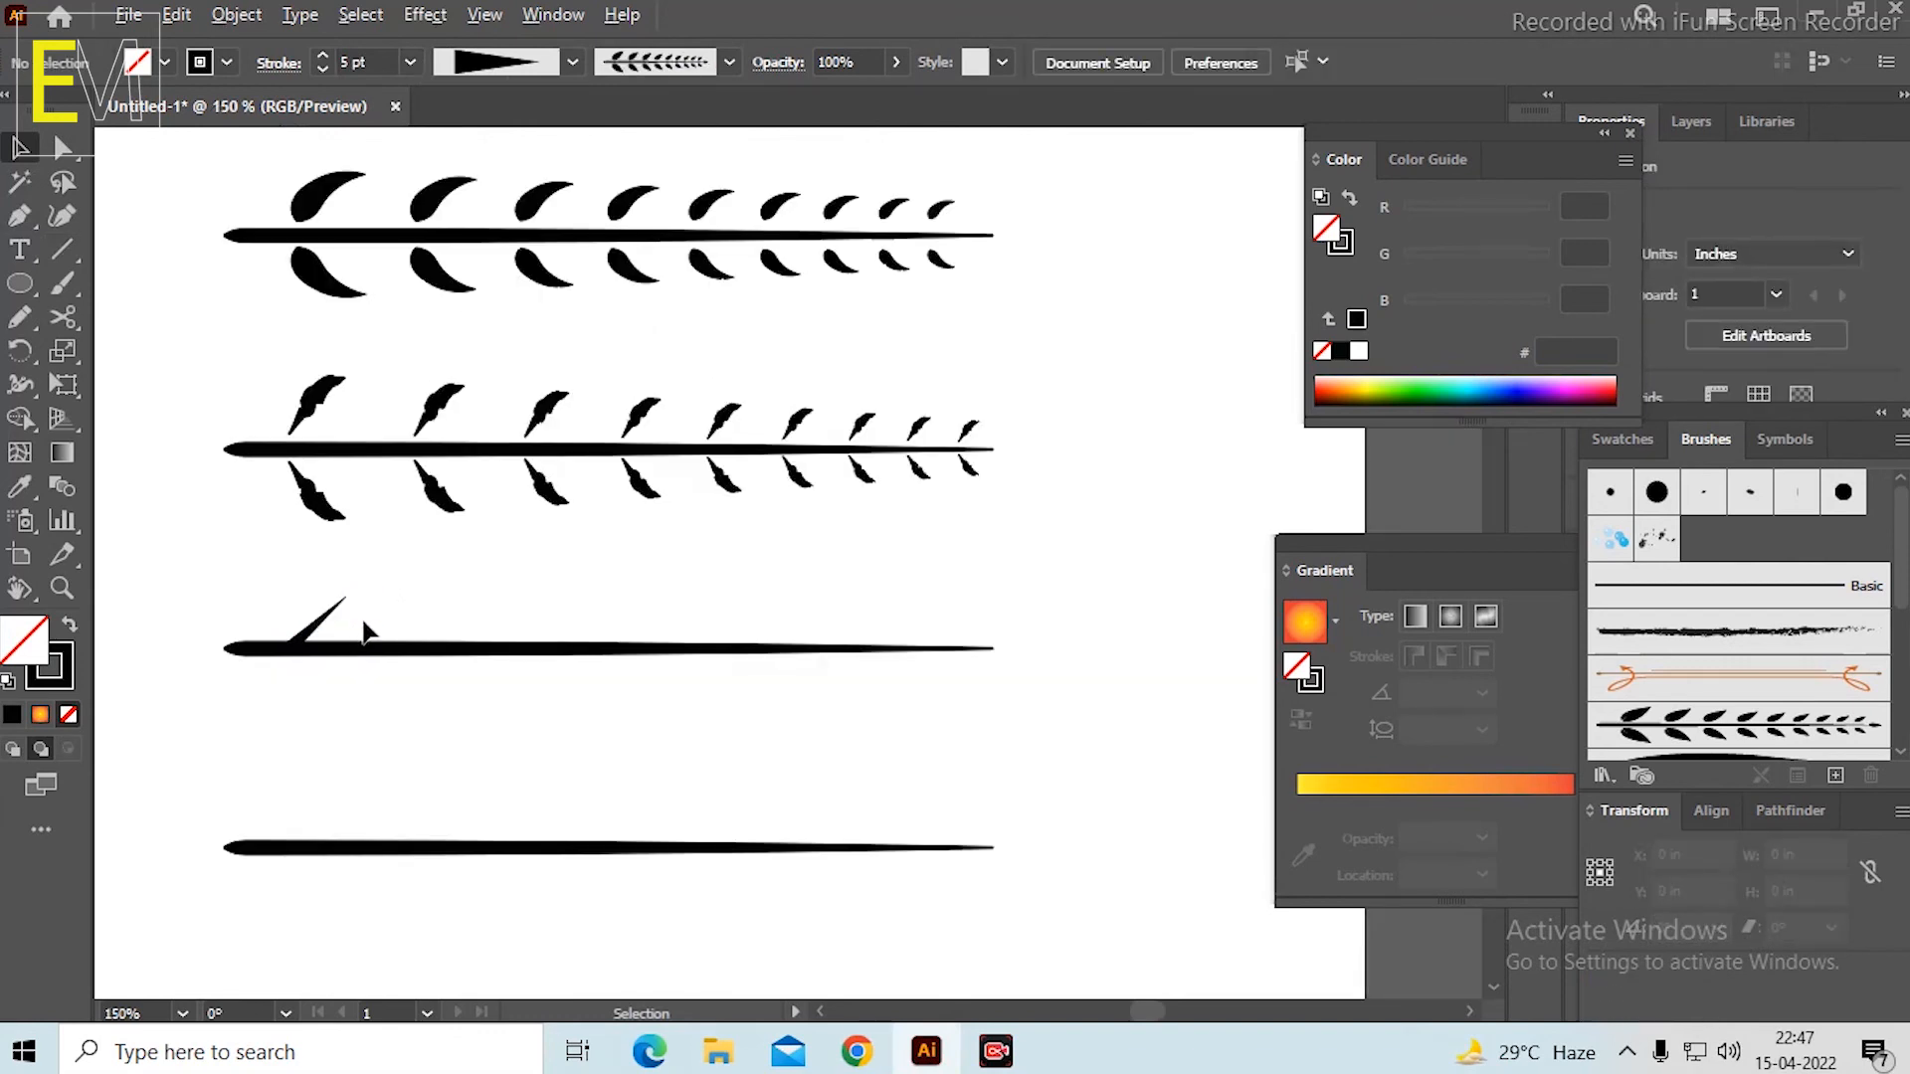
scroll(366, 631, up, 1)
drag(294, 635, 295, 617)
scroll(310, 591, up, 1)
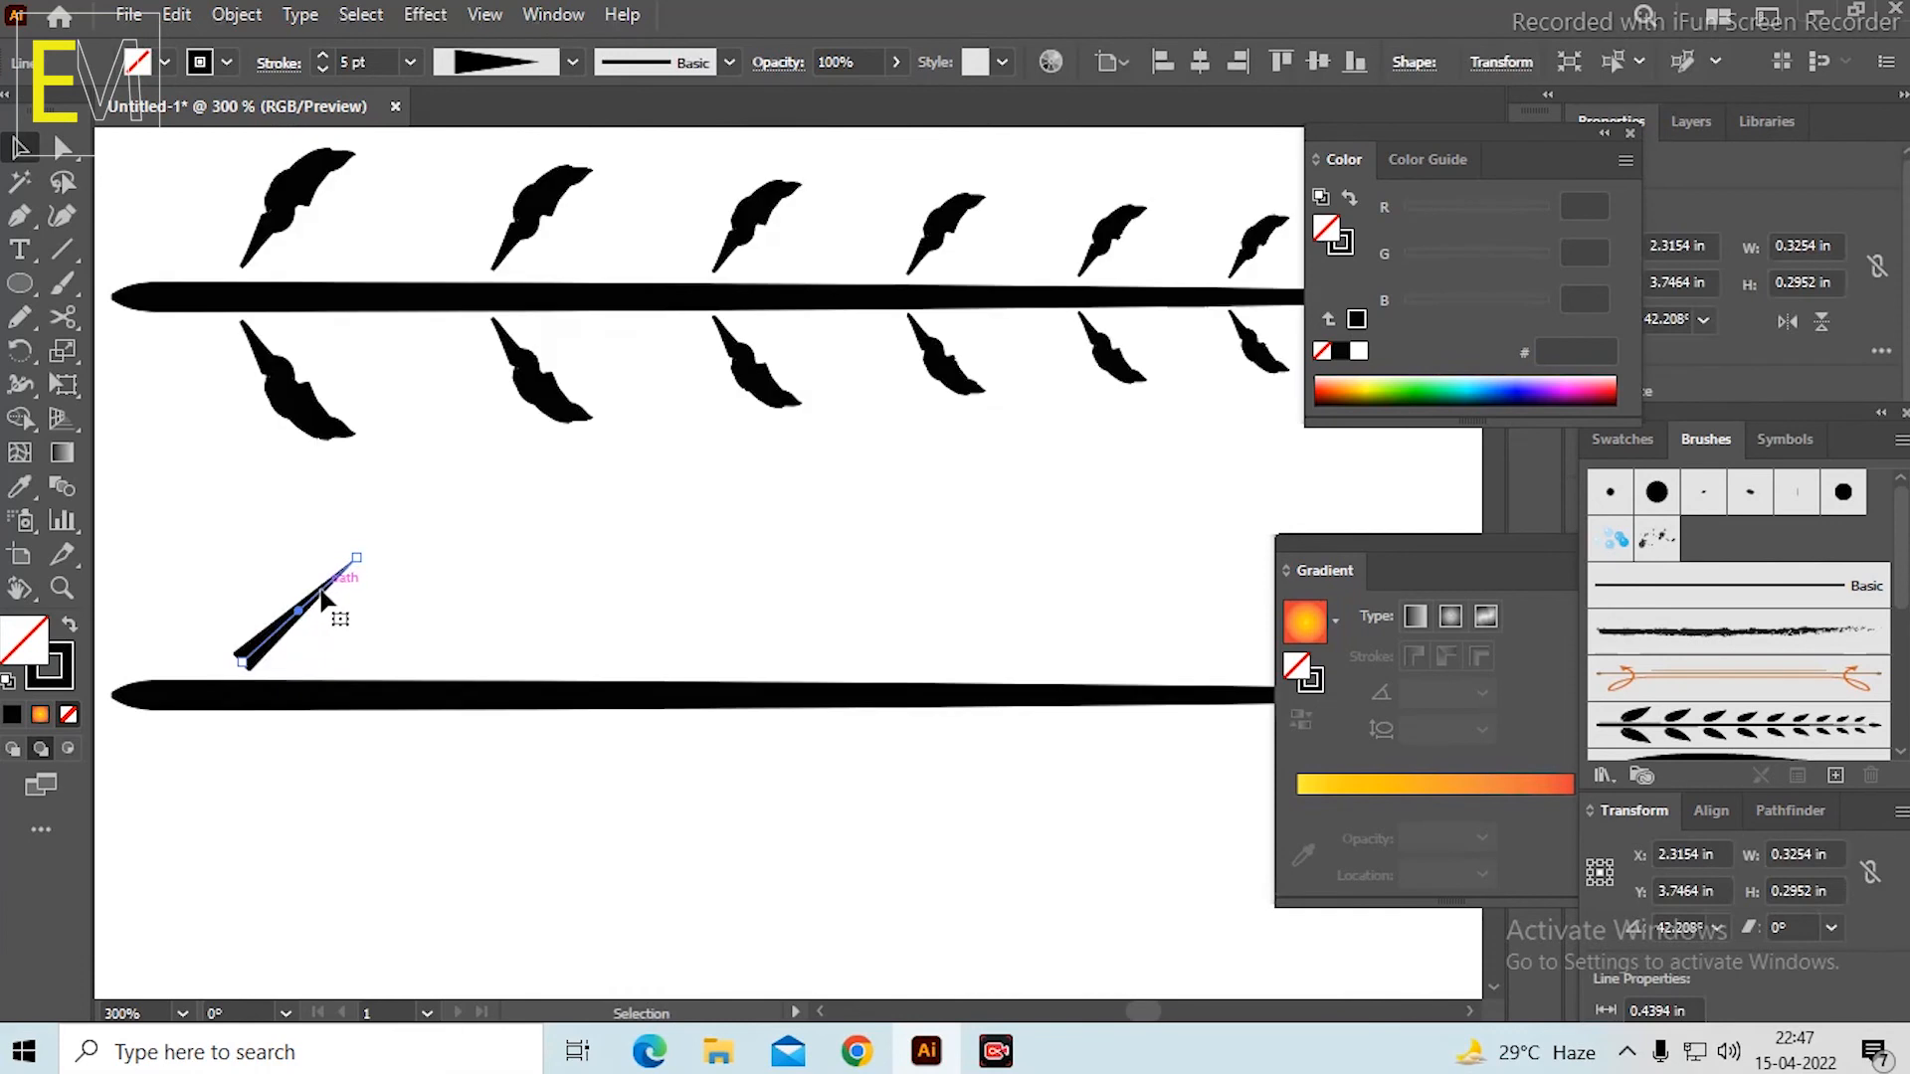
Widen the lower part of the tapered line into a rounded leaf bulge with the Width tool.
scroll(323, 598, up, 3)
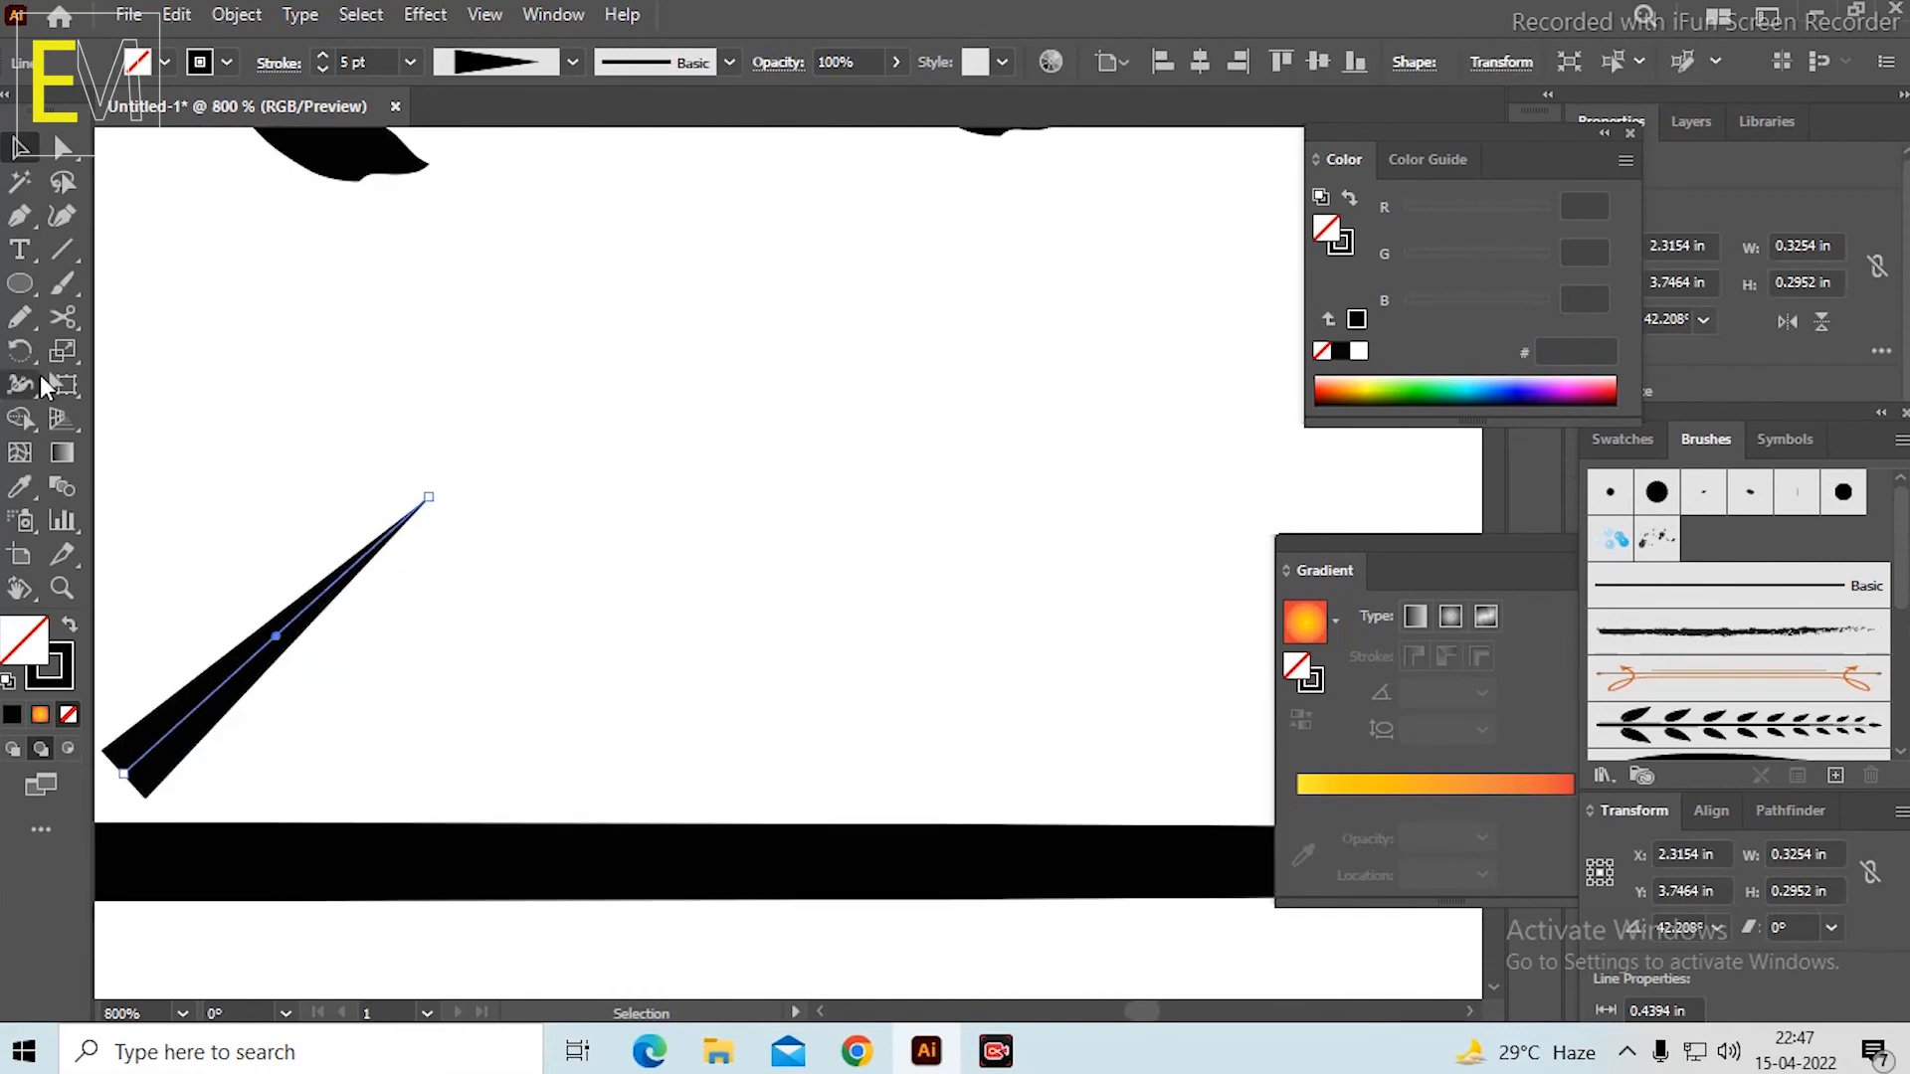
click(23, 390)
drag(247, 662, 311, 764)
scroll(278, 696, down, 2)
key(ctrl+z)
scroll(244, 670, up, 2)
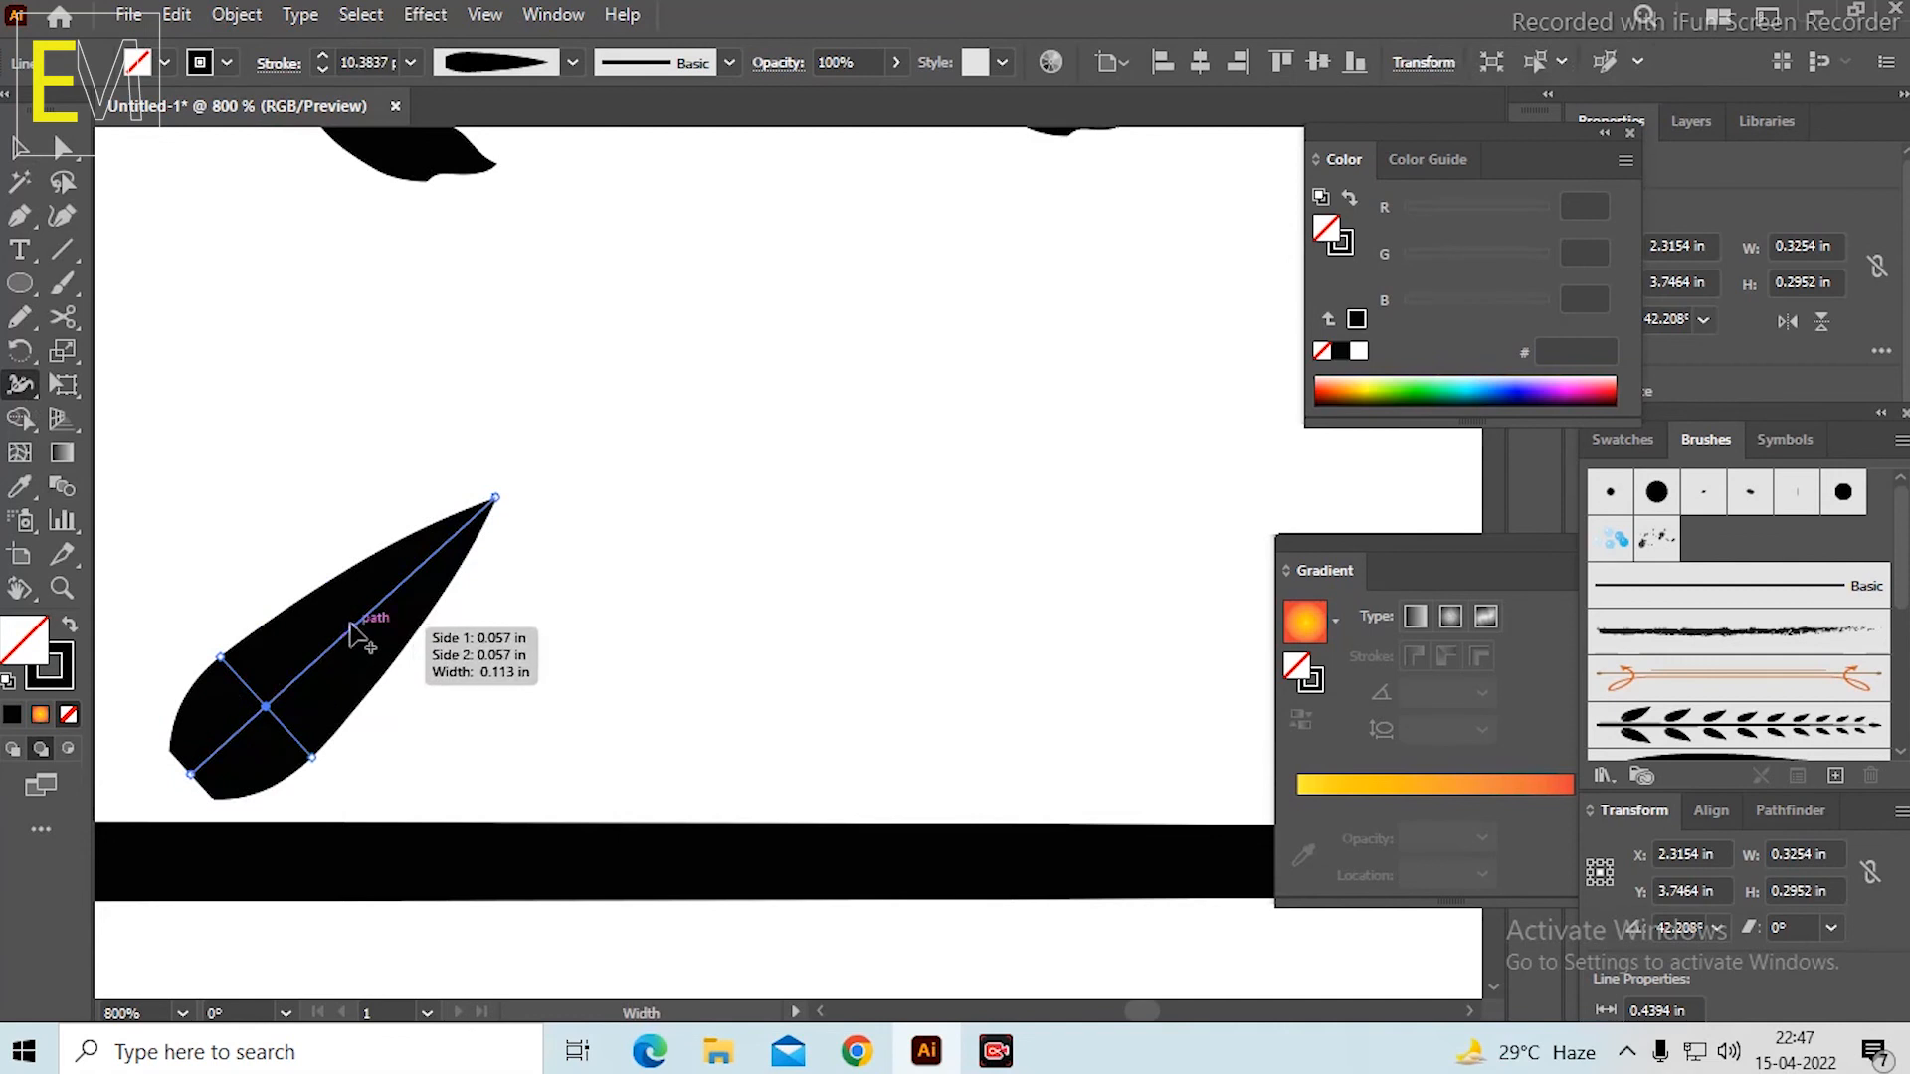
Shape a narrow neck and a smaller second bulge toward the leaf's tip with the Width tool.
mouse_move(354, 628)
mouse_down()
mouse_move(375, 649)
mouse_move(396, 610)
mouse_move(417, 621)
mouse_up()
key(v)
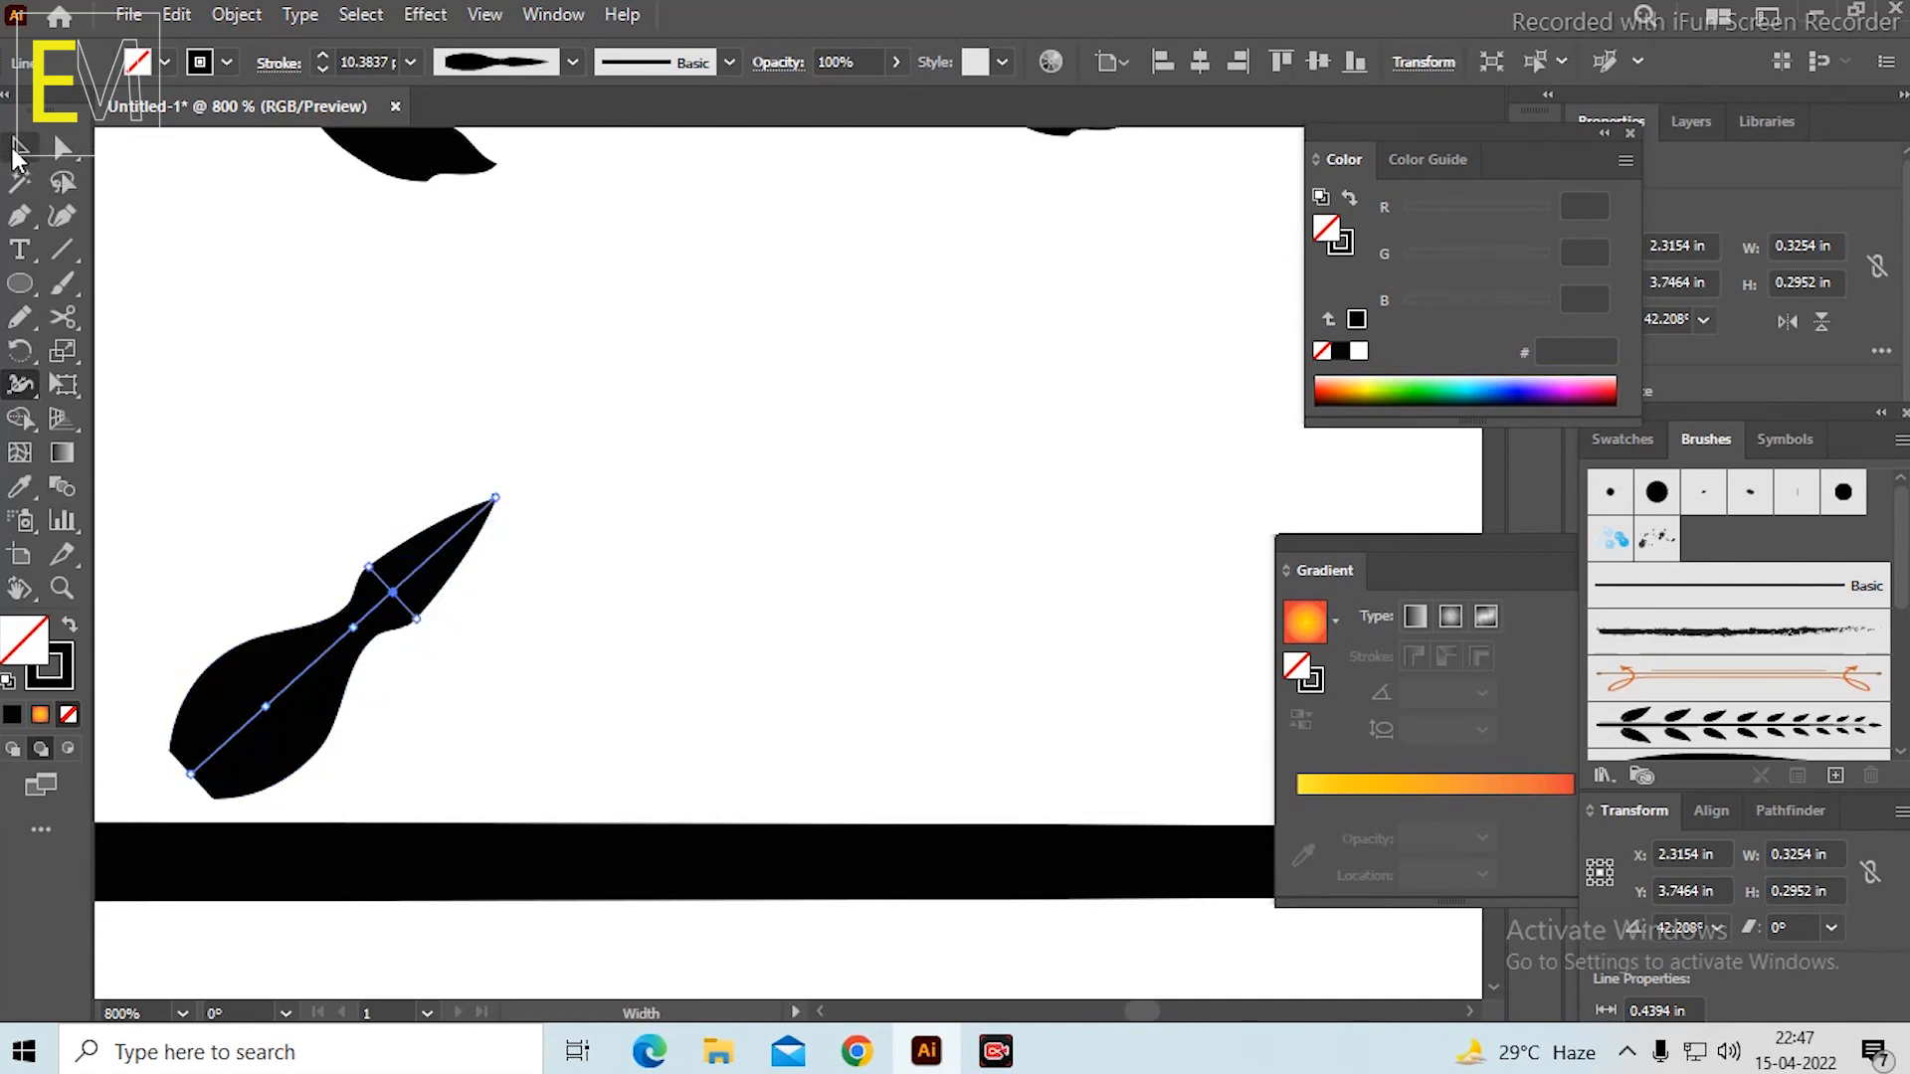
click(229, 278)
key(ctrl+1)
scroll(593, 429, up, 2)
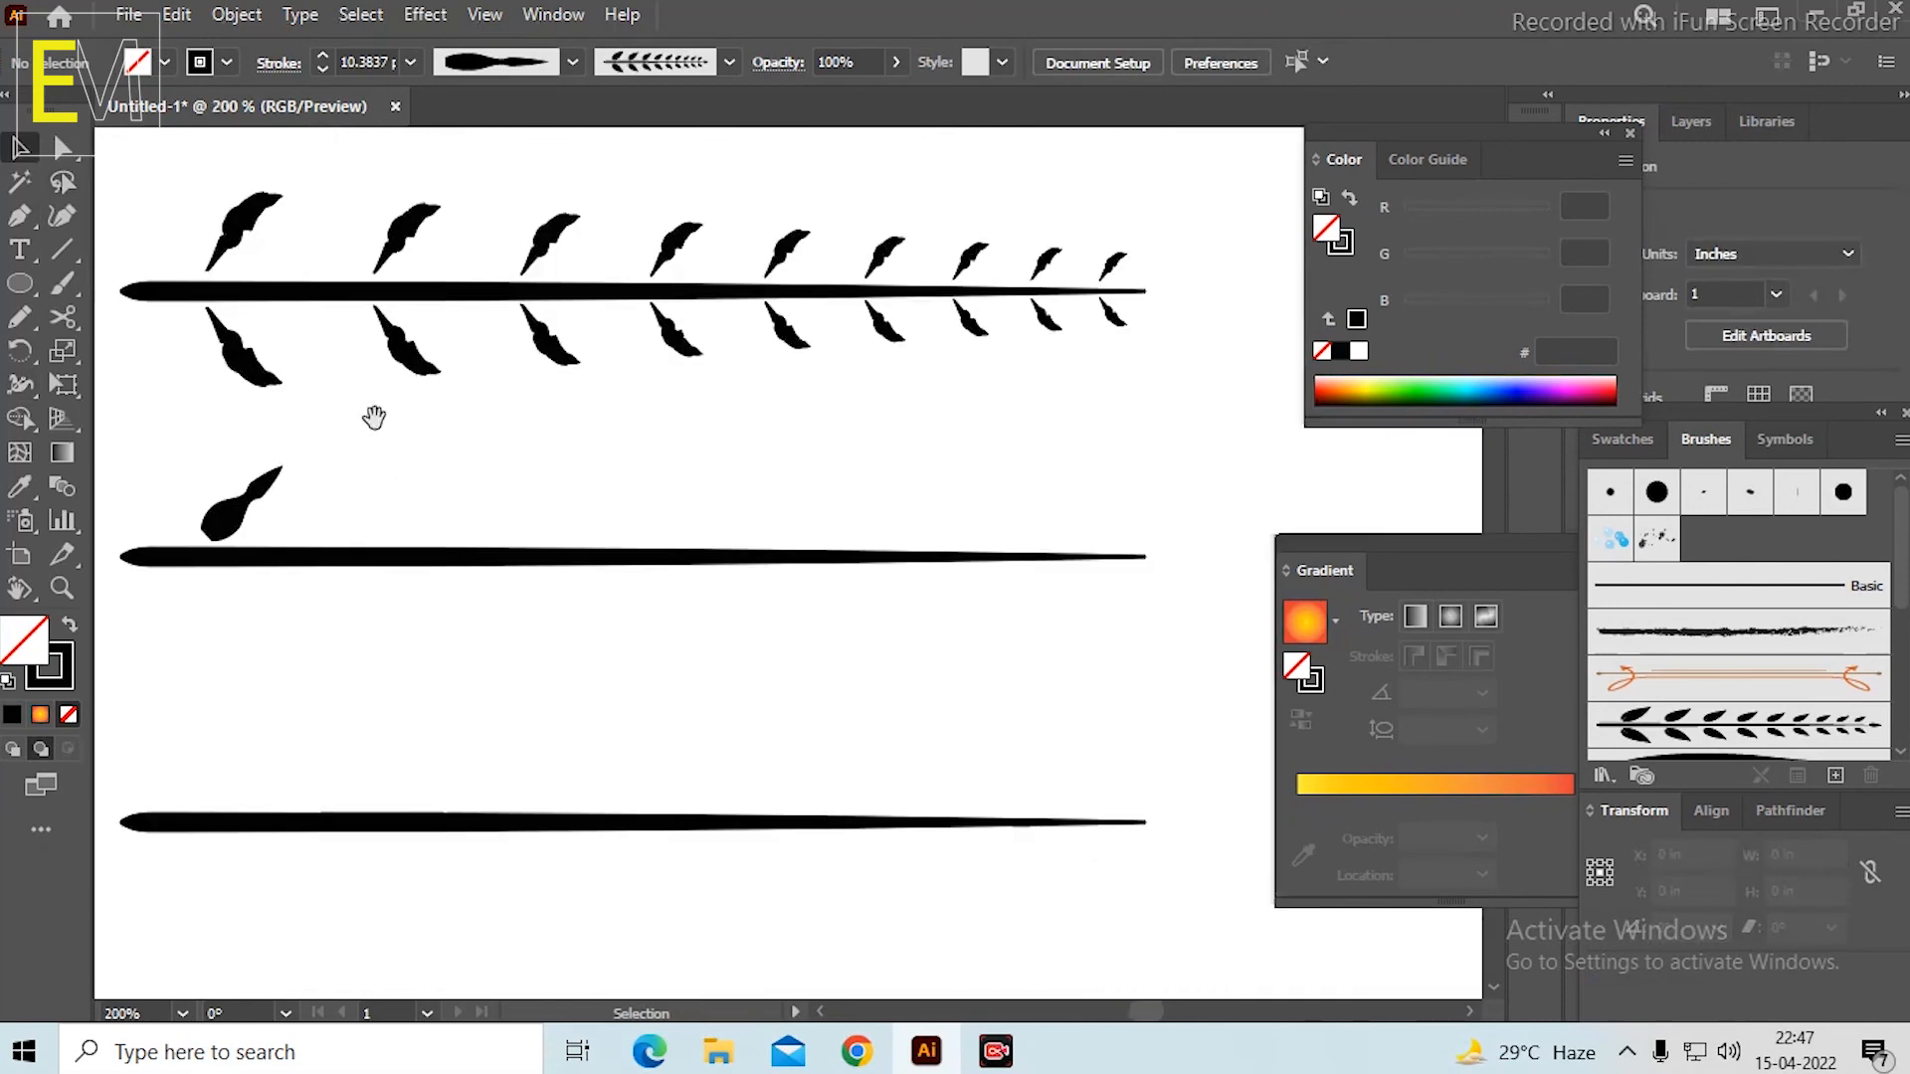
Narrow the leaf's blunt base almost to a point with the Width tool.
drag(374, 417, 473, 530)
scroll(369, 626, up, 1)
click(298, 645)
scroll(298, 652, up, 5)
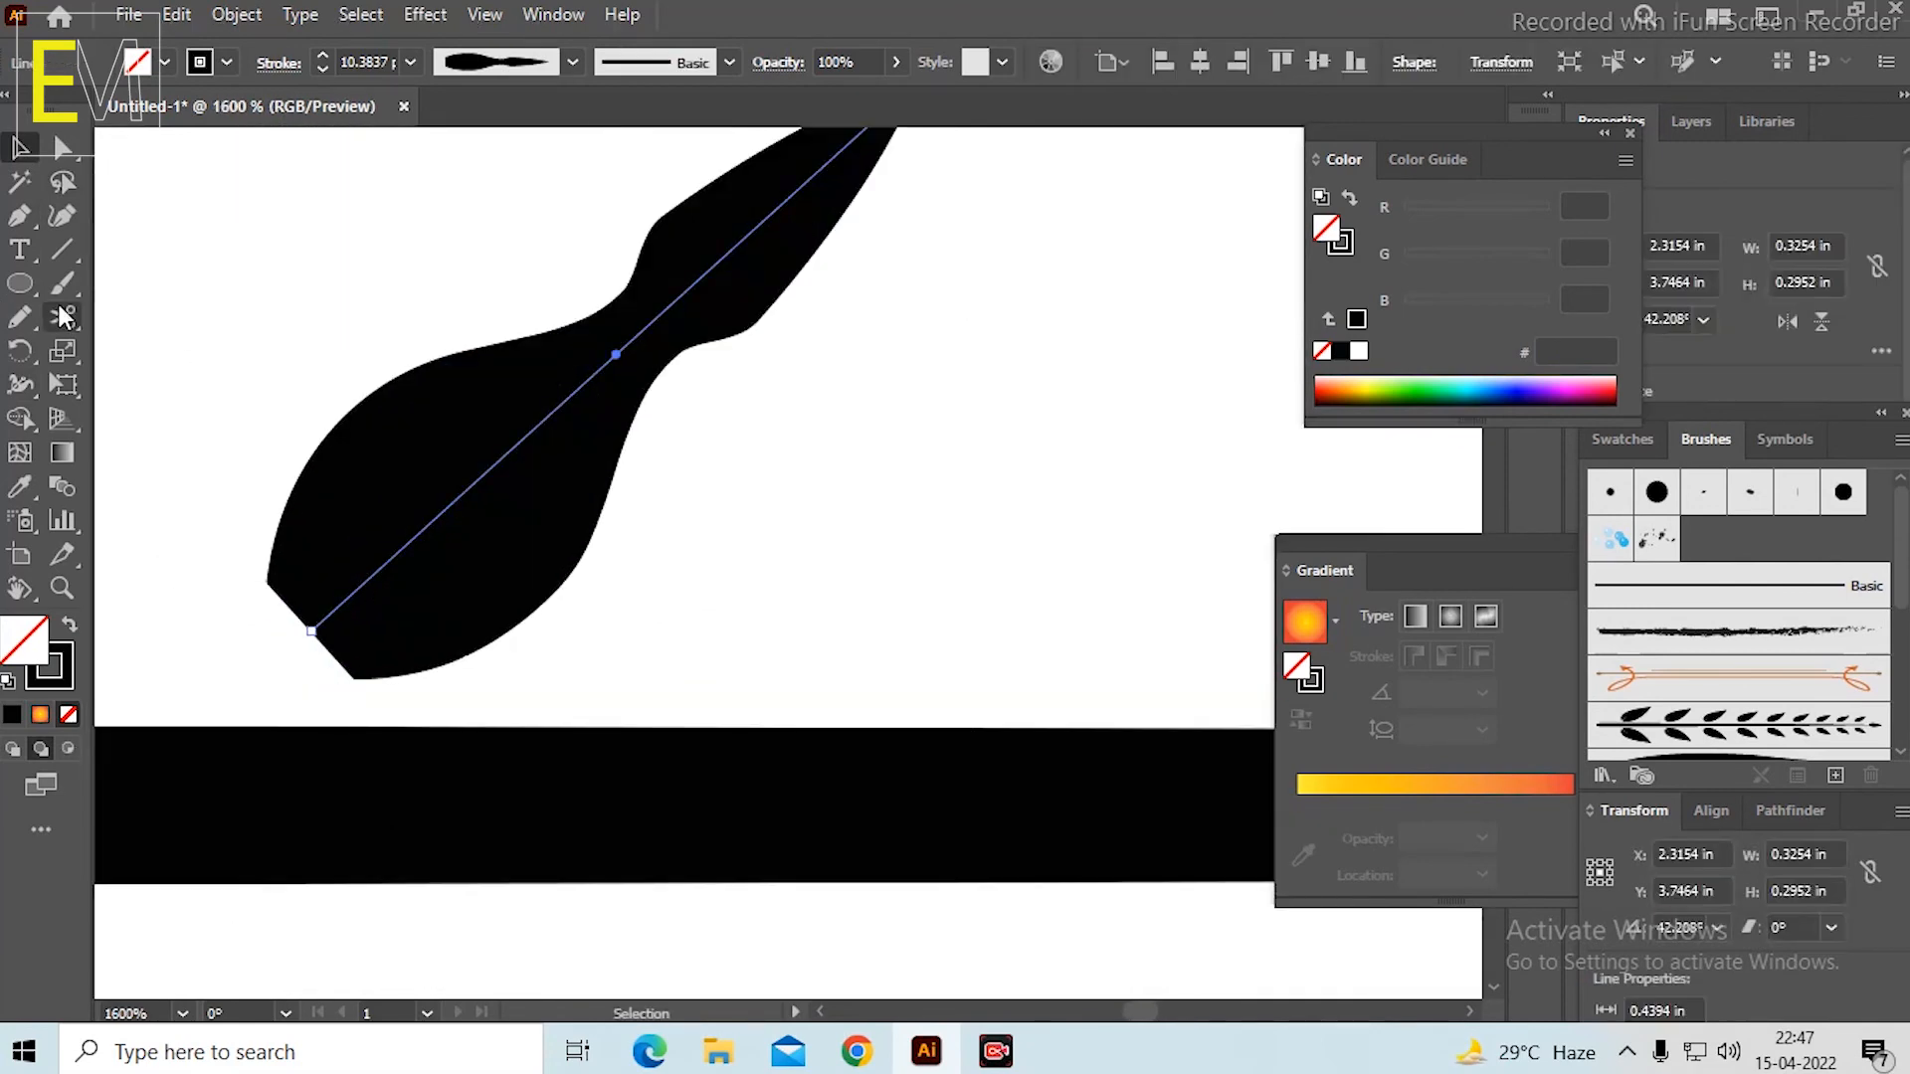
click(20, 384)
drag(355, 686, 316, 637)
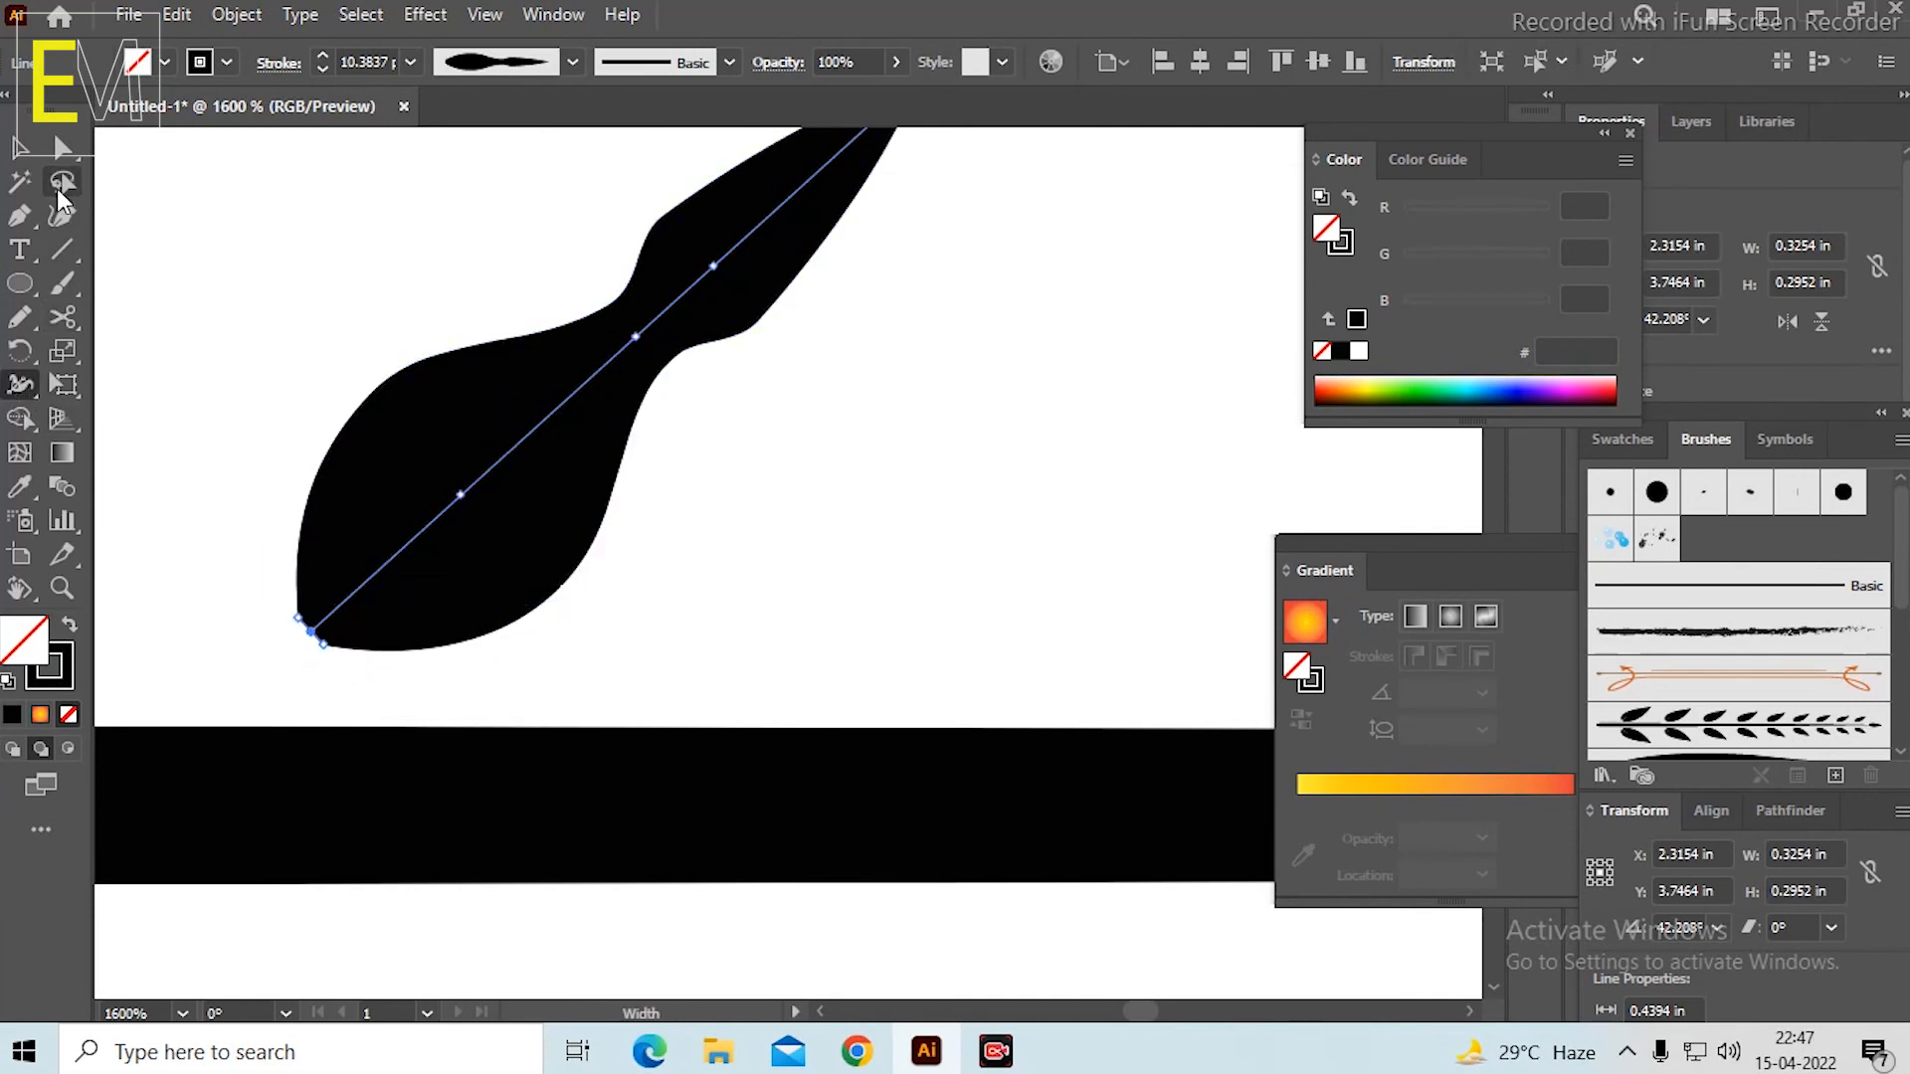
click(20, 151)
click(278, 286)
Try to reshape the leaf's narrow neck with the Width tool.
scroll(393, 410, down, 5)
scroll(434, 333, up, 4)
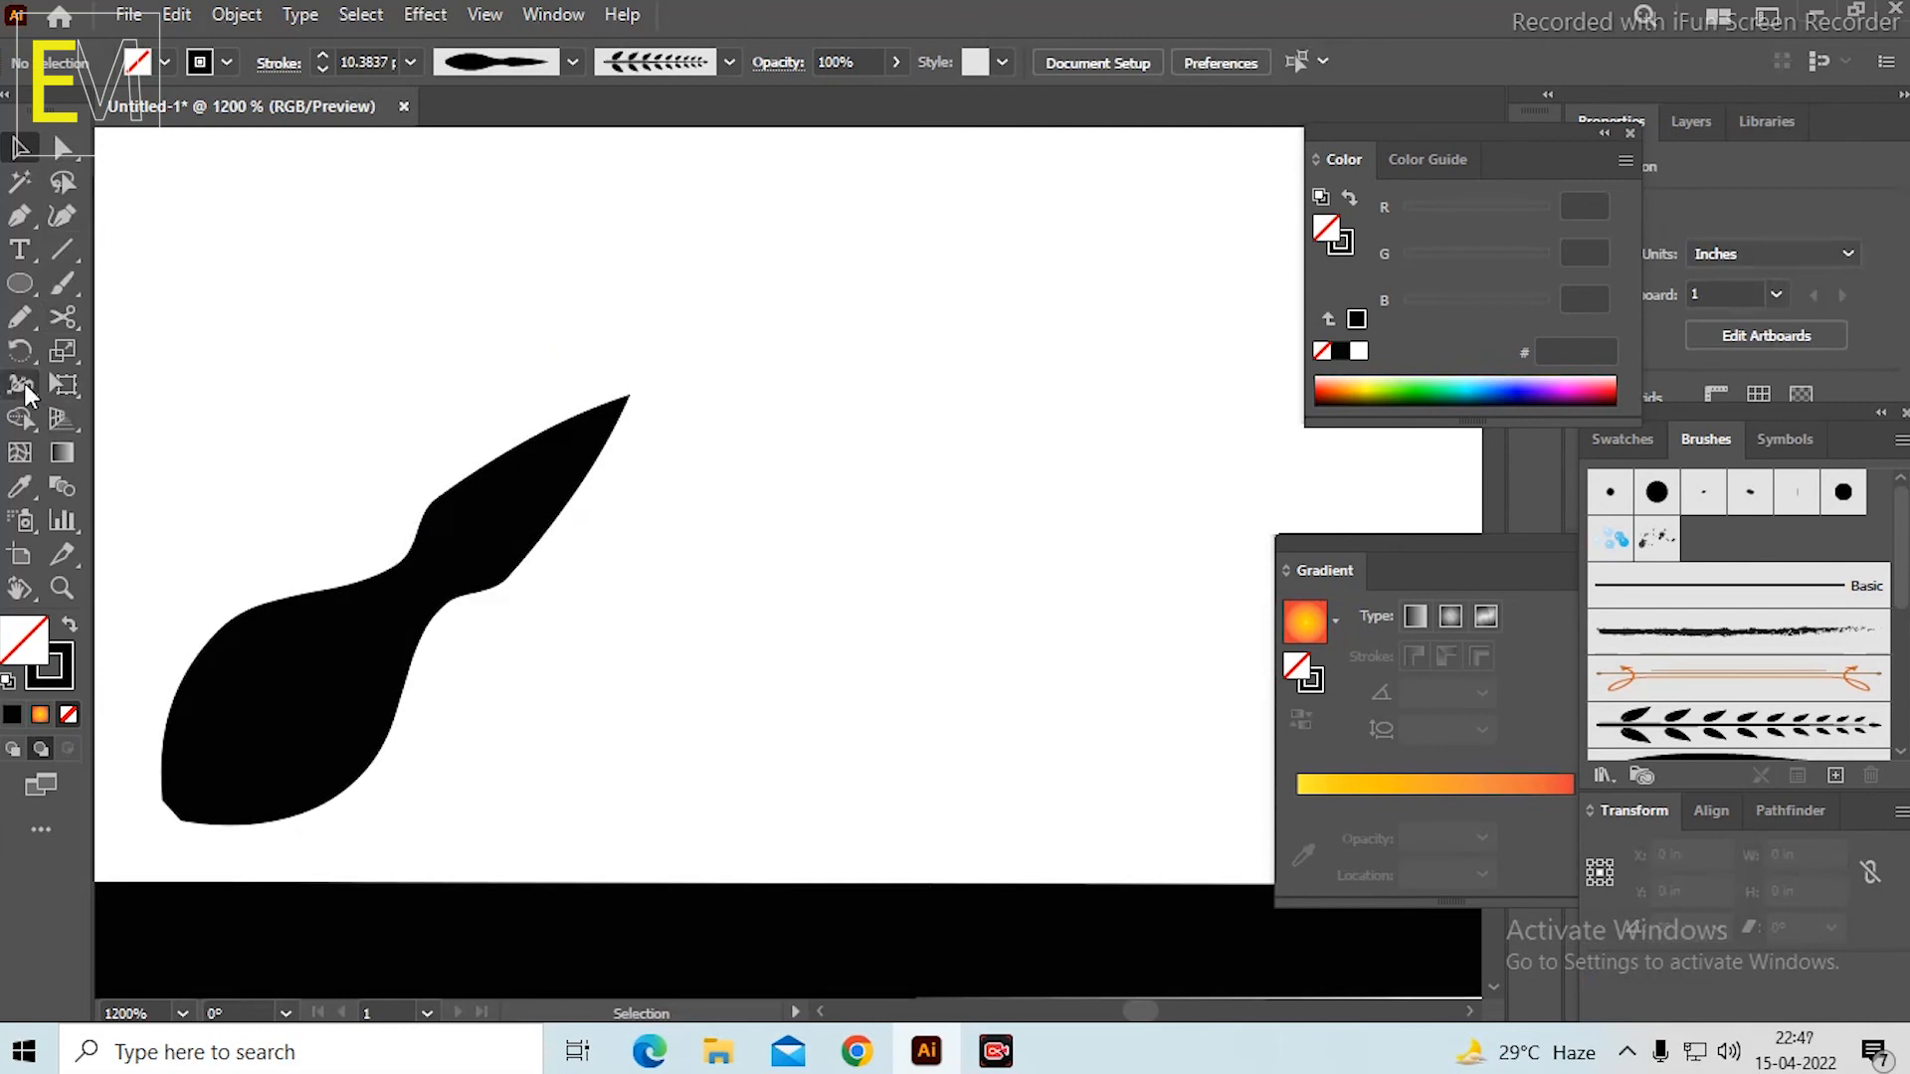
click(23, 388)
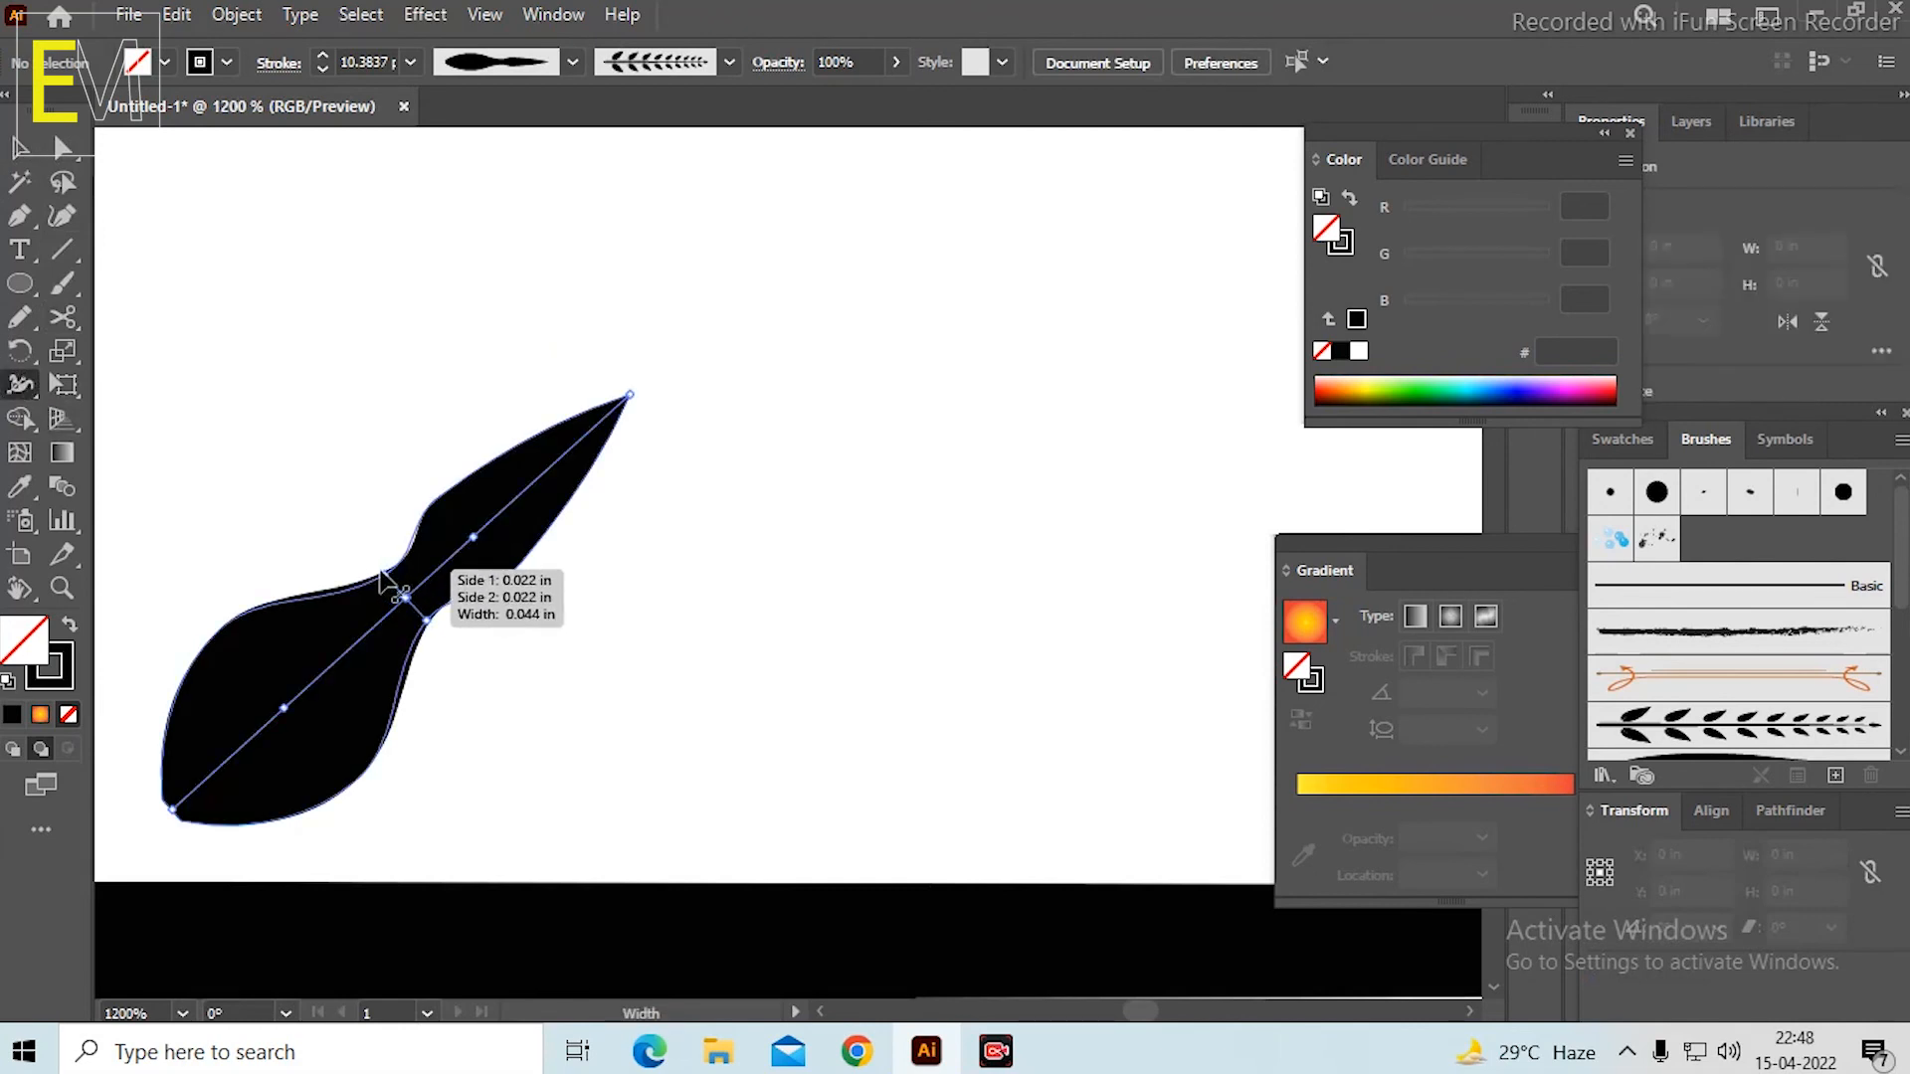
drag(379, 569, 284, 725)
key(ctrl+z)
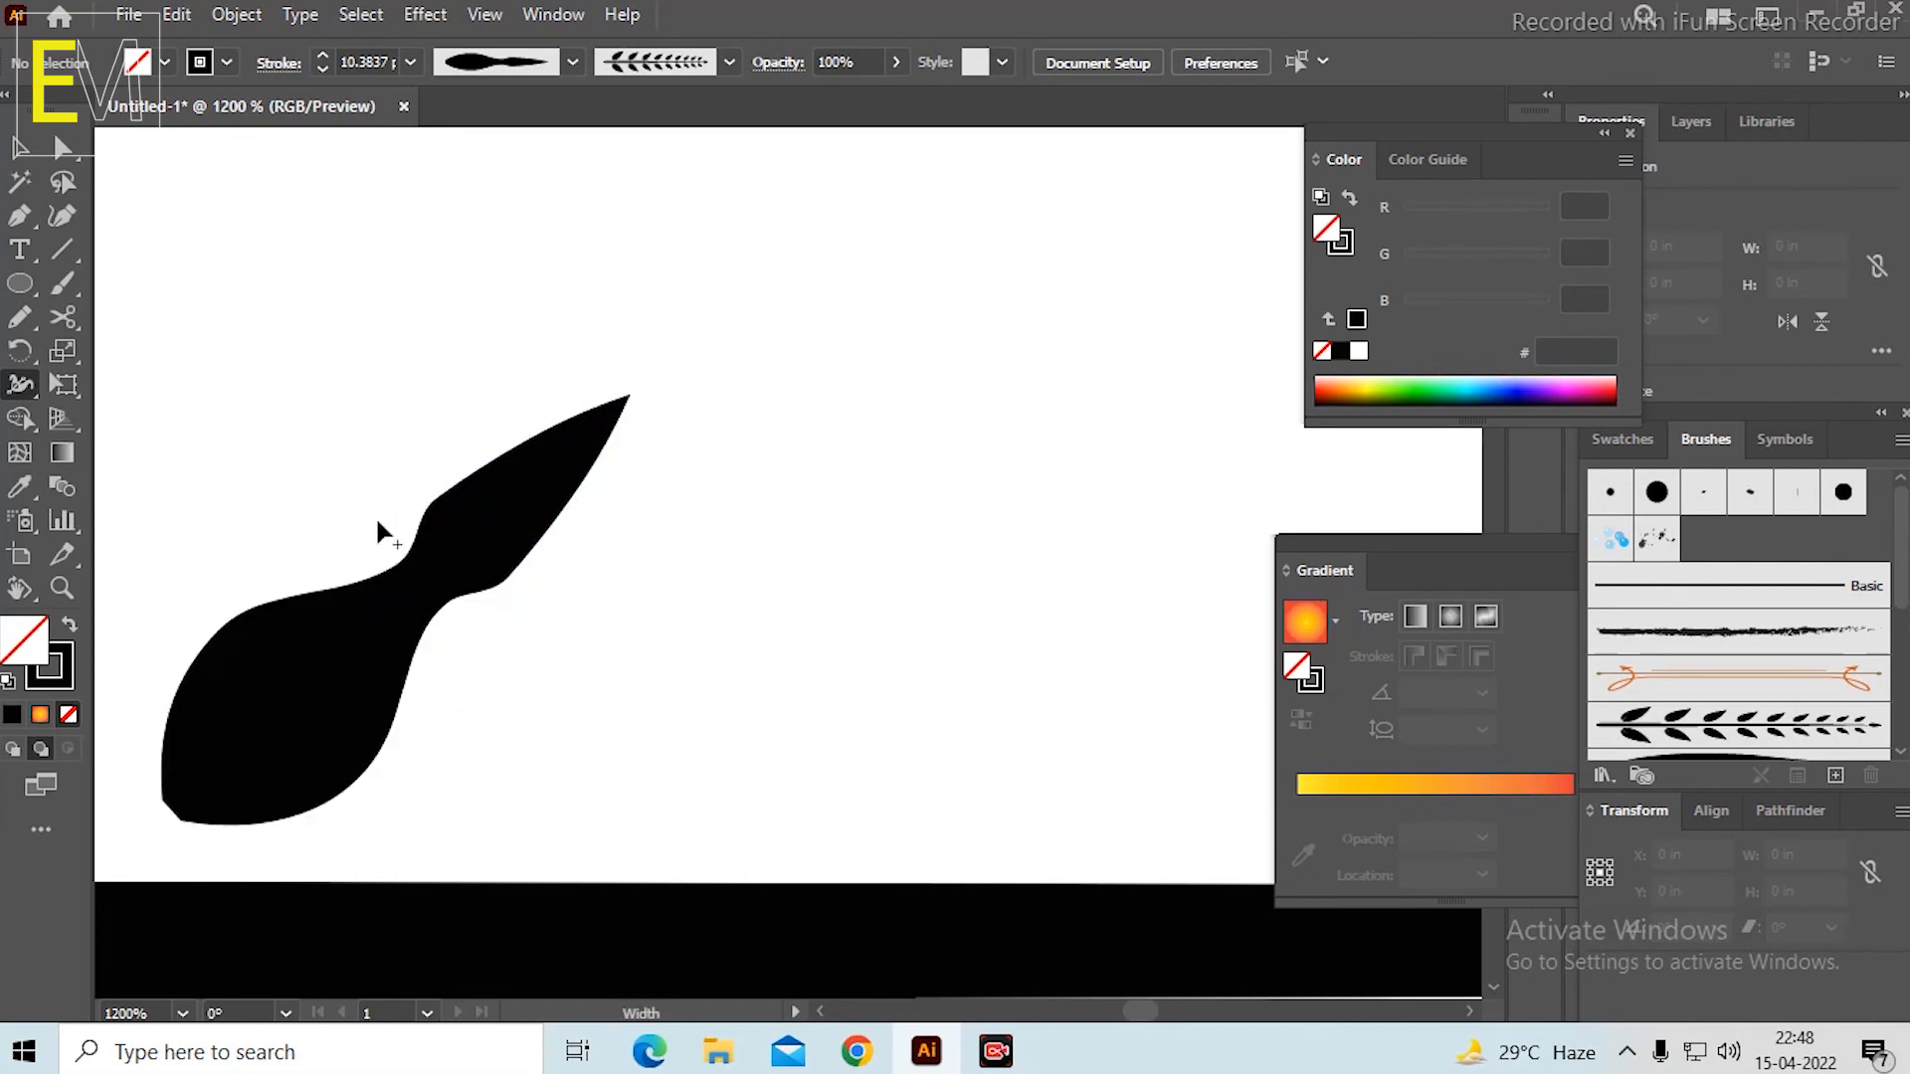
key(v)
scroll(378, 416, down, 3)
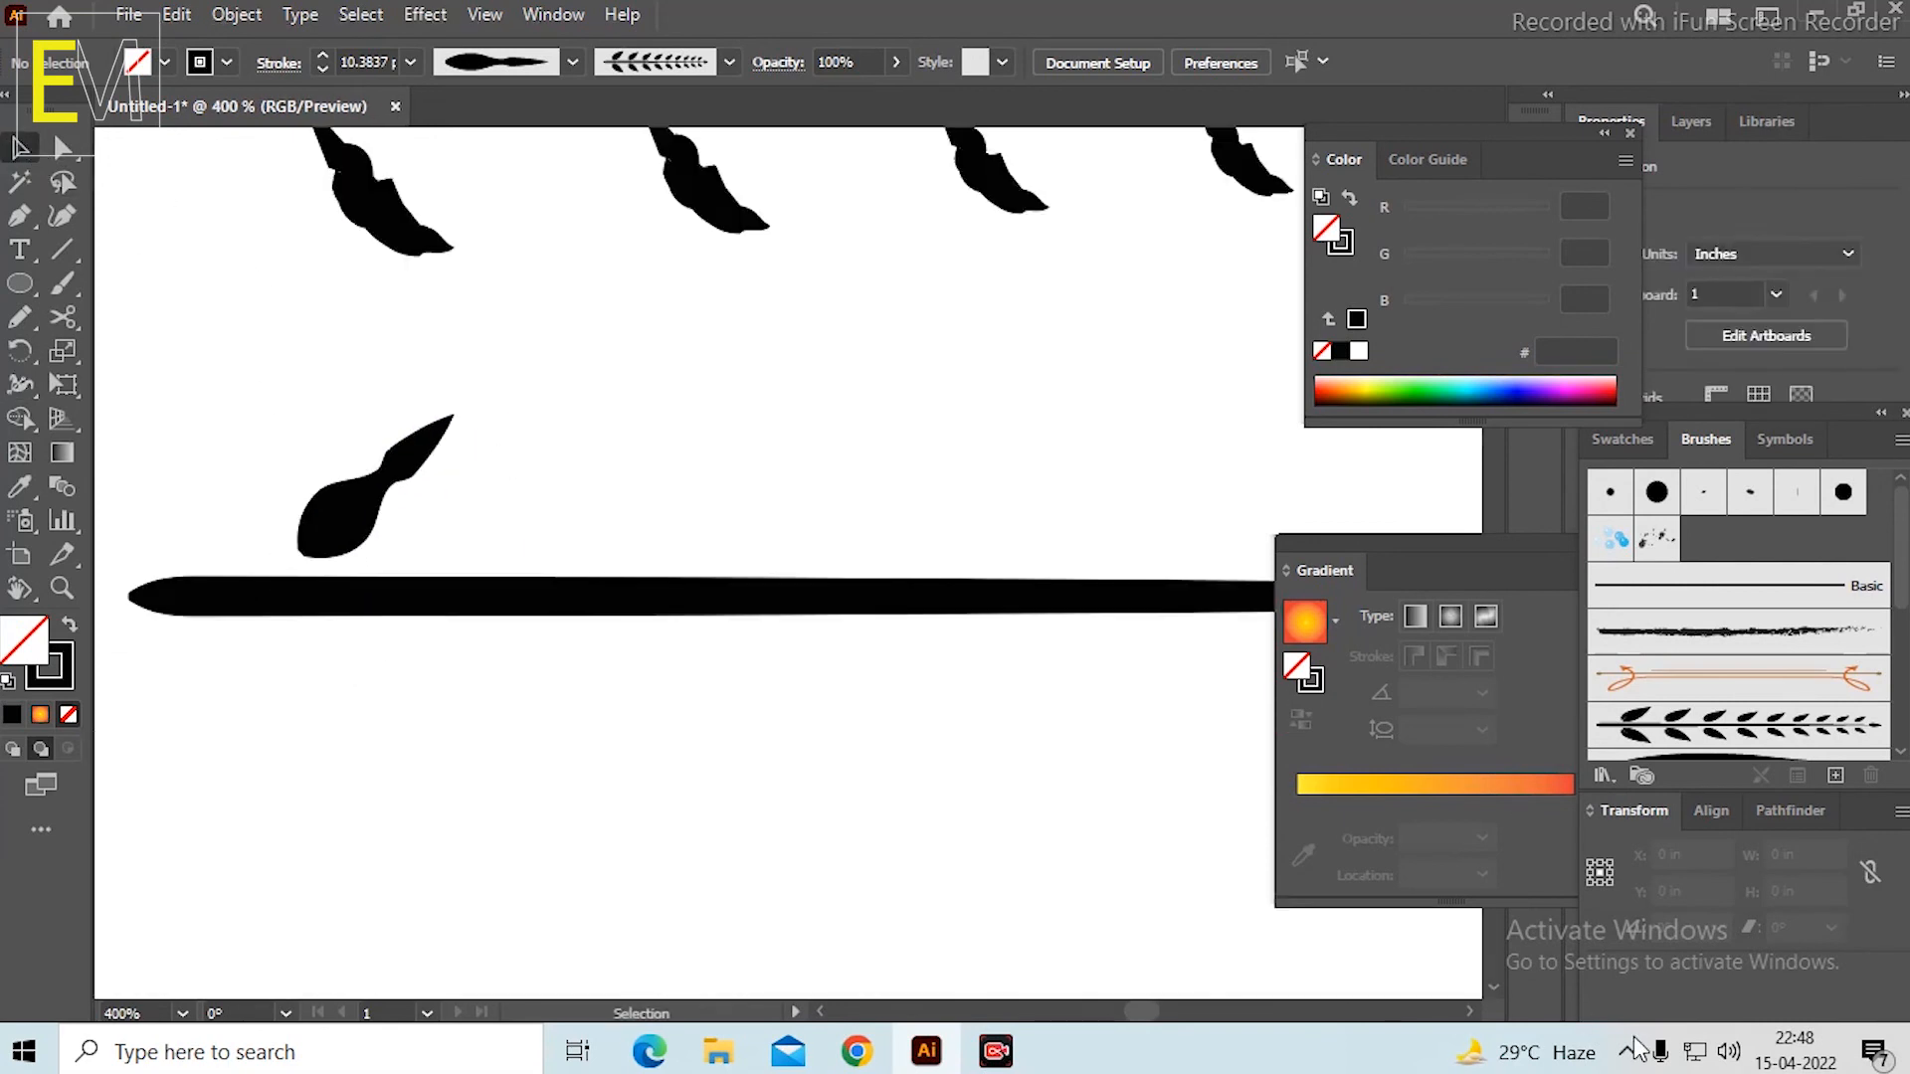
click(348, 517)
click(426, 13)
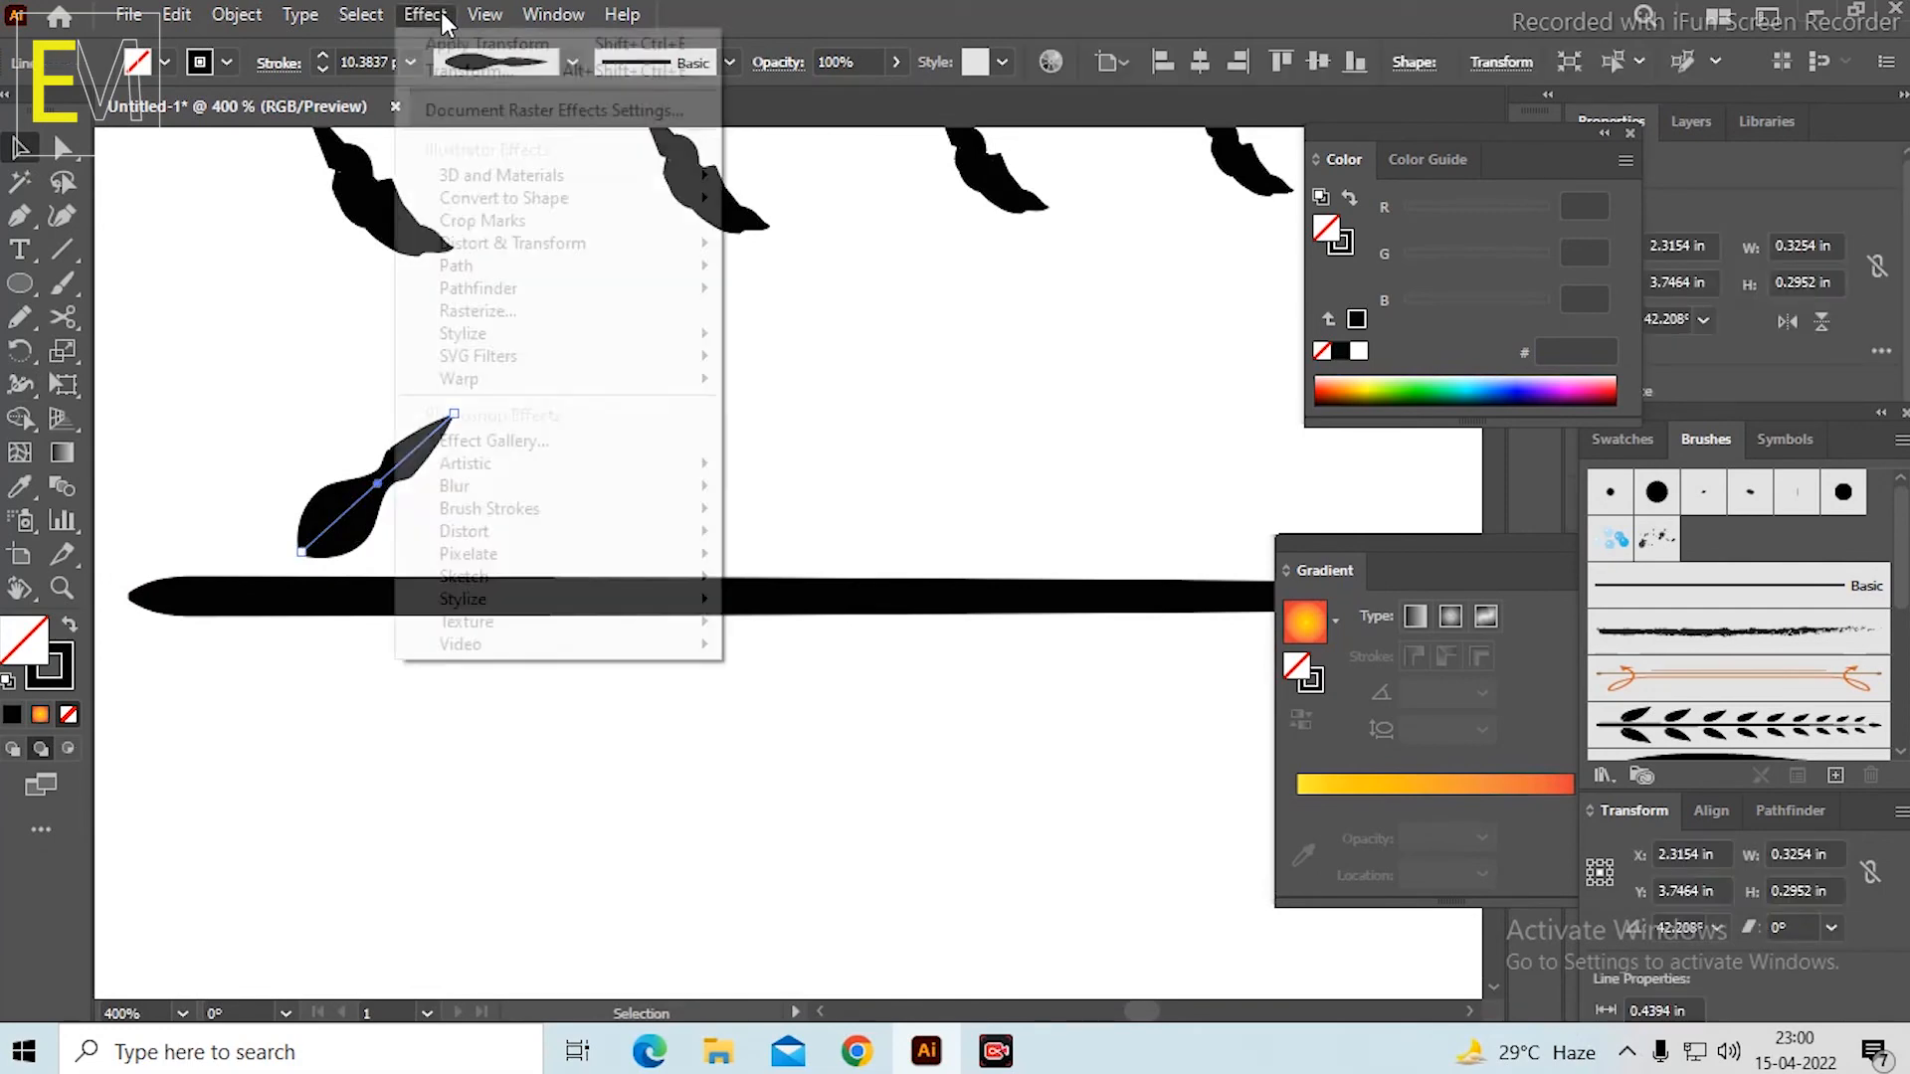
mouse_move(657, 242)
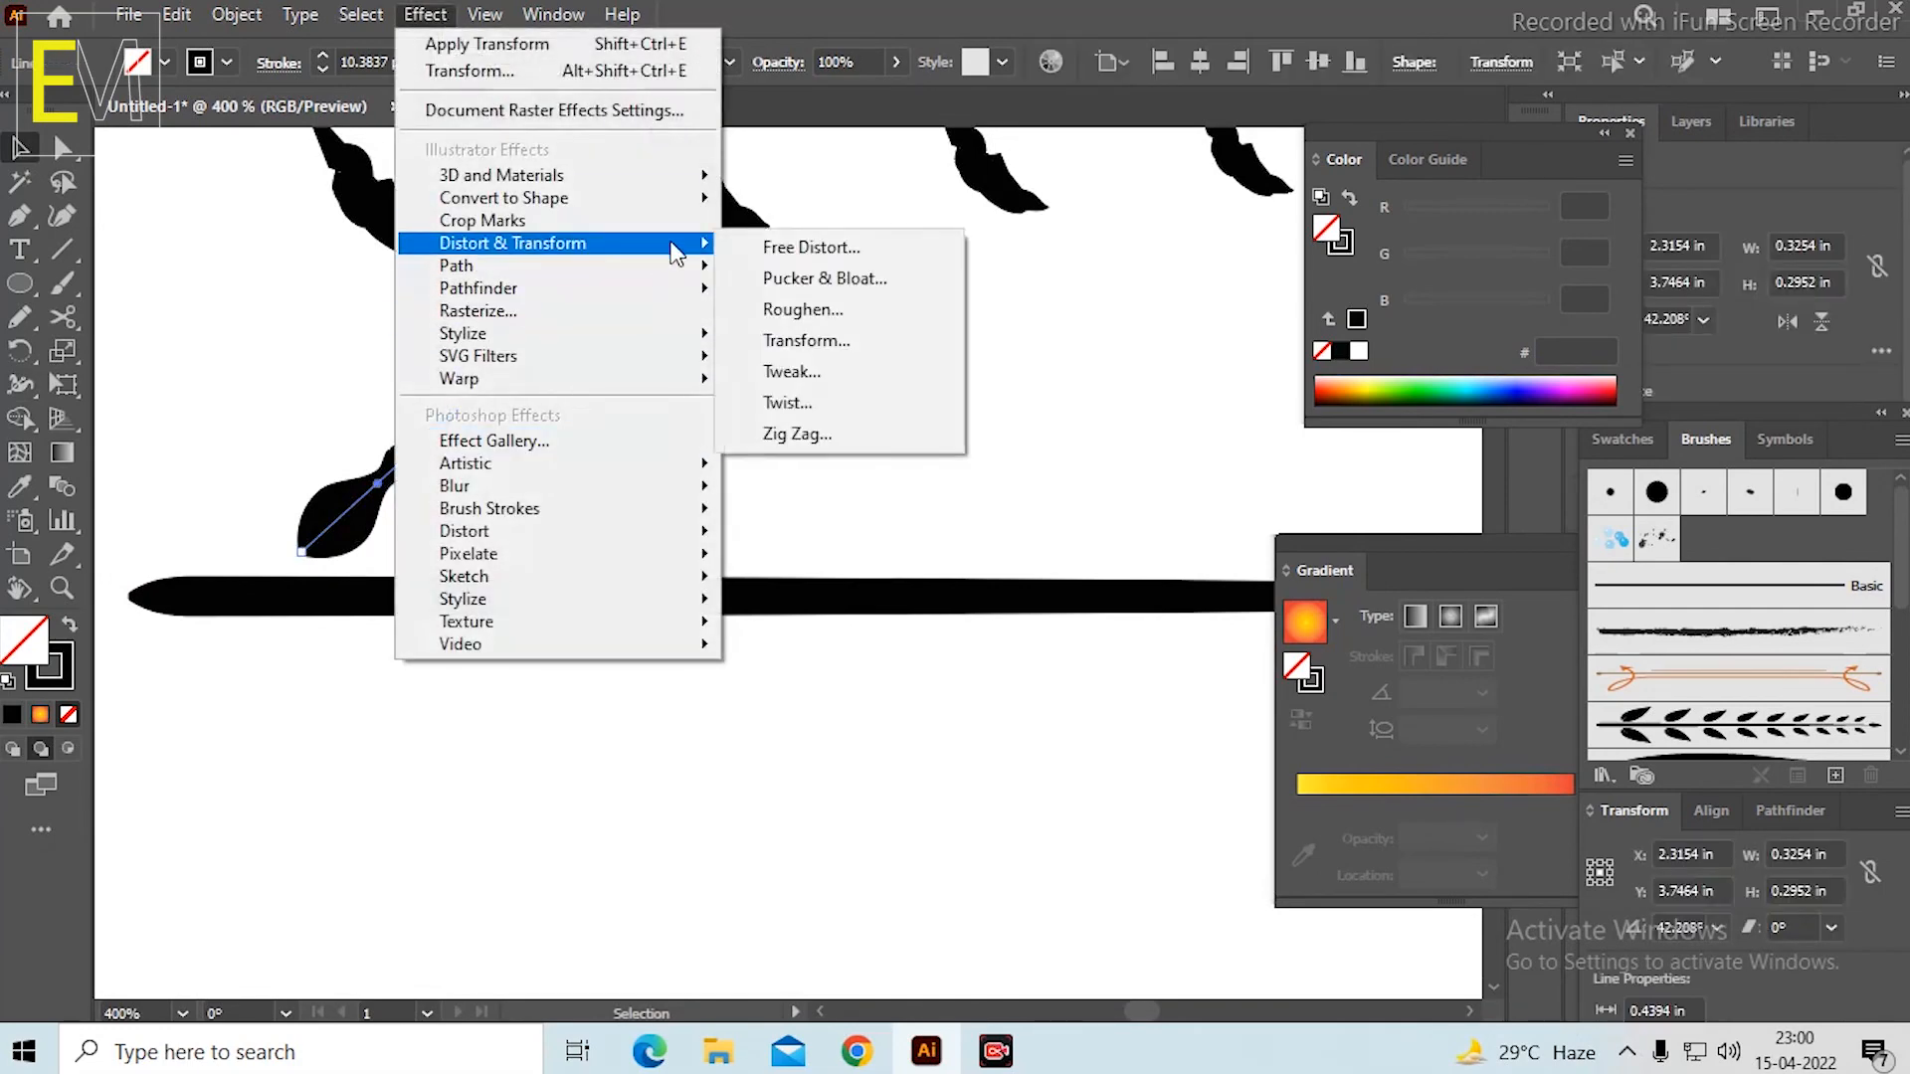
click(822, 344)
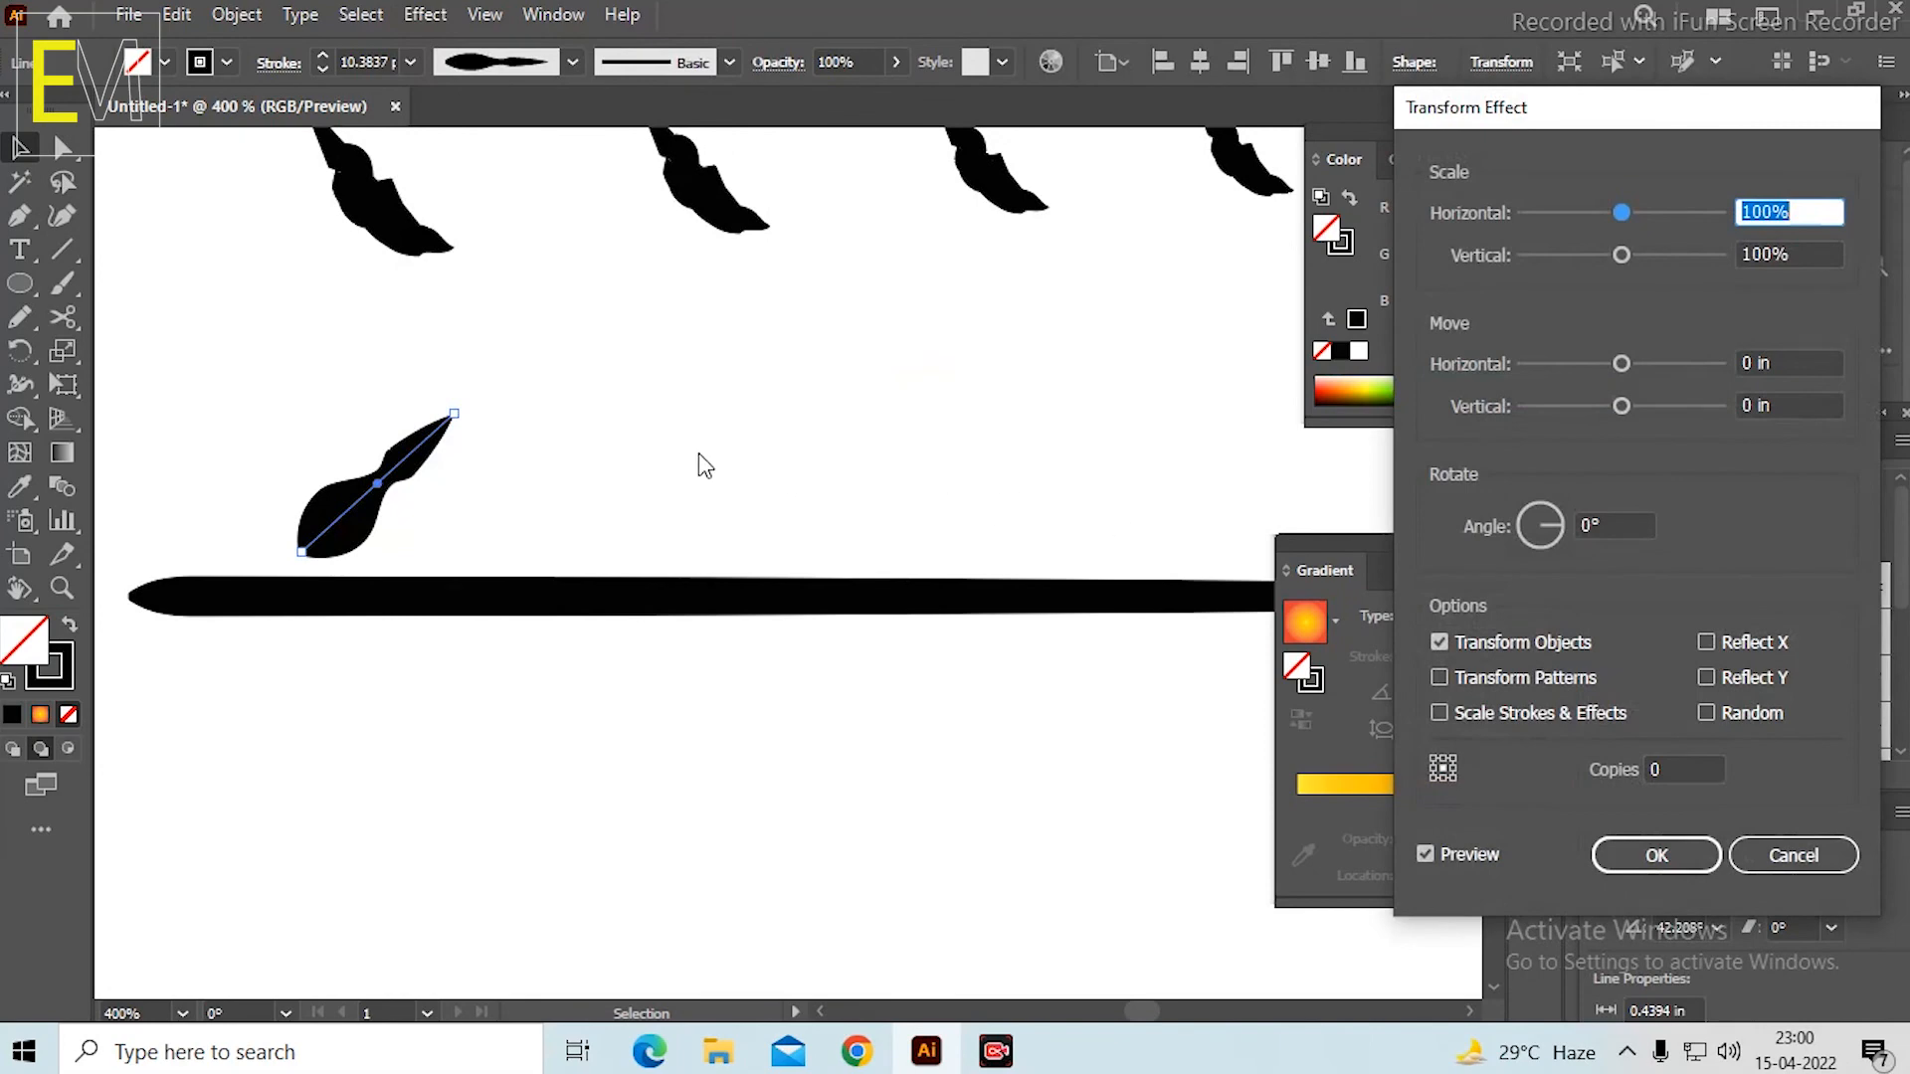
click(1761, 857)
Start a Transform effect on the leaf above the third stem and set it to 8 copies.
key(ctrl+0)
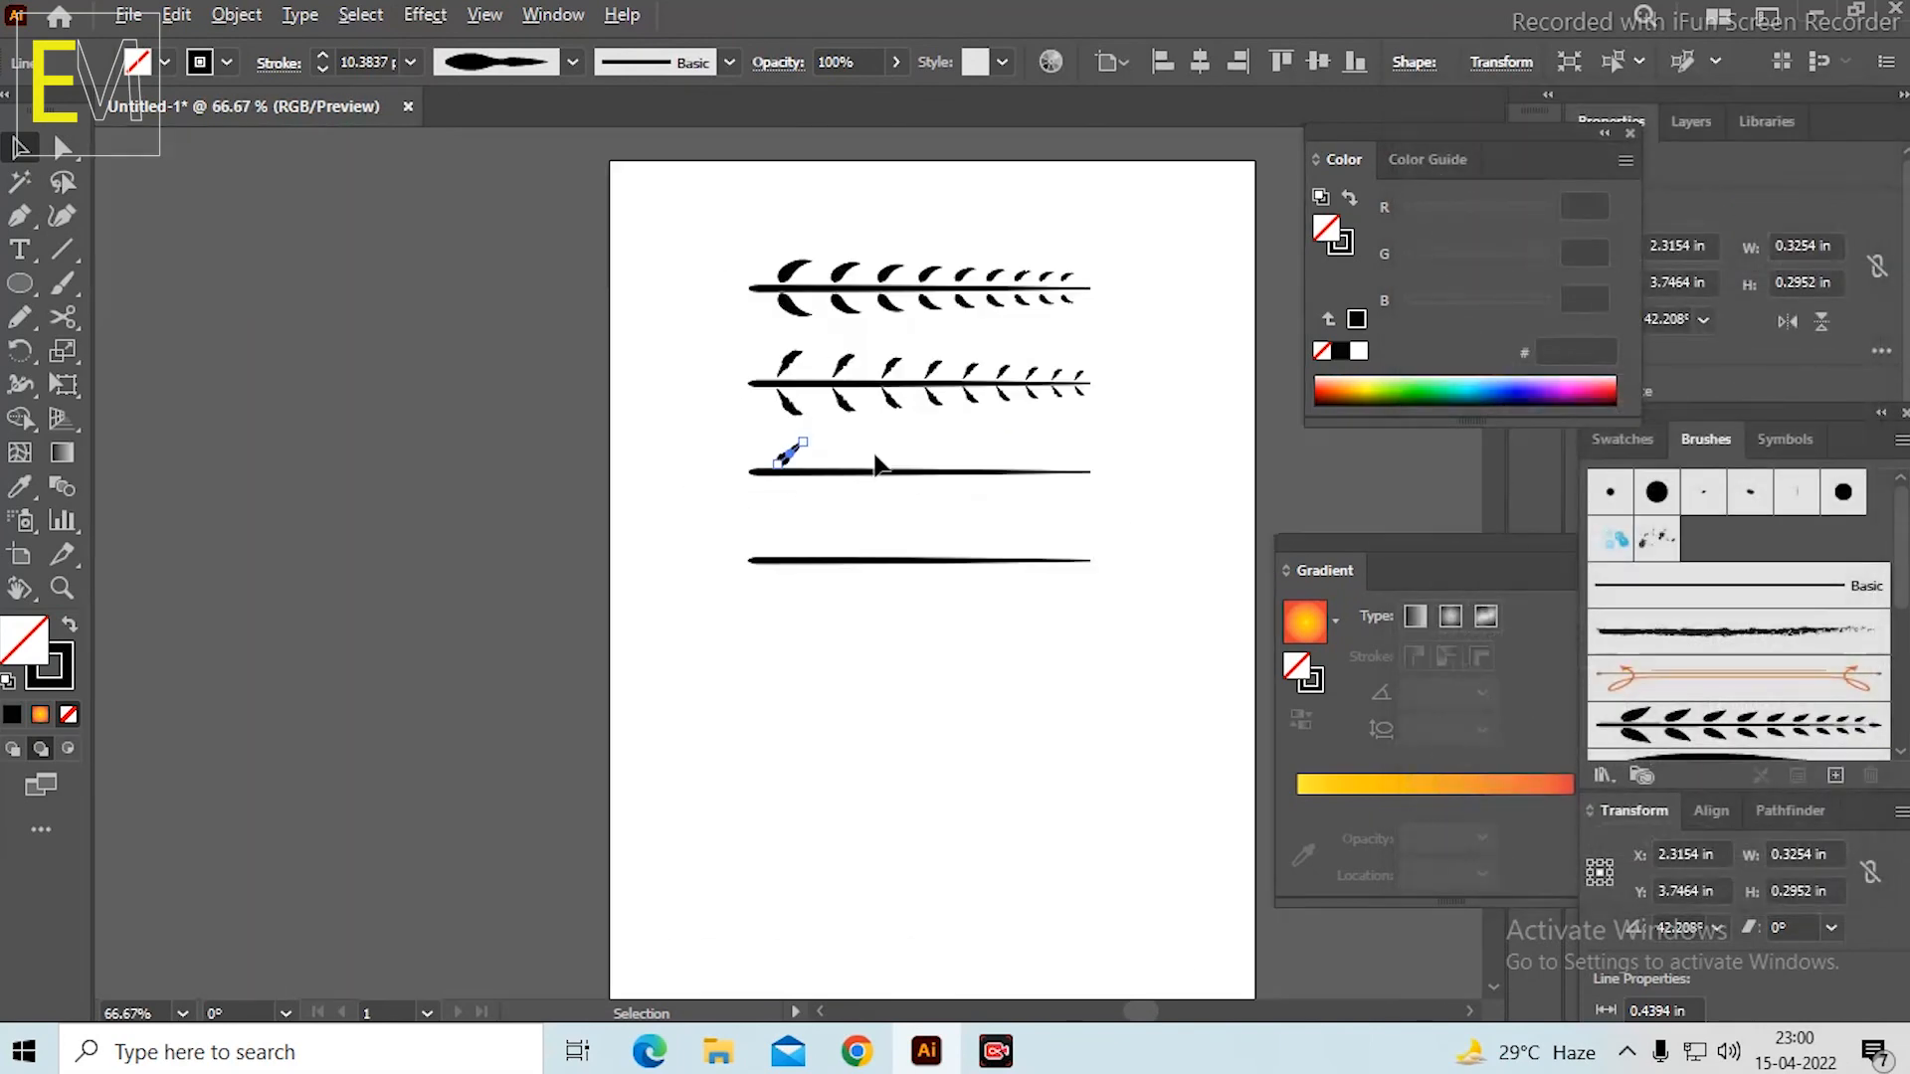
key(ctrl+1)
scroll(1102, 410, up, 1)
drag(794, 461, 788, 604)
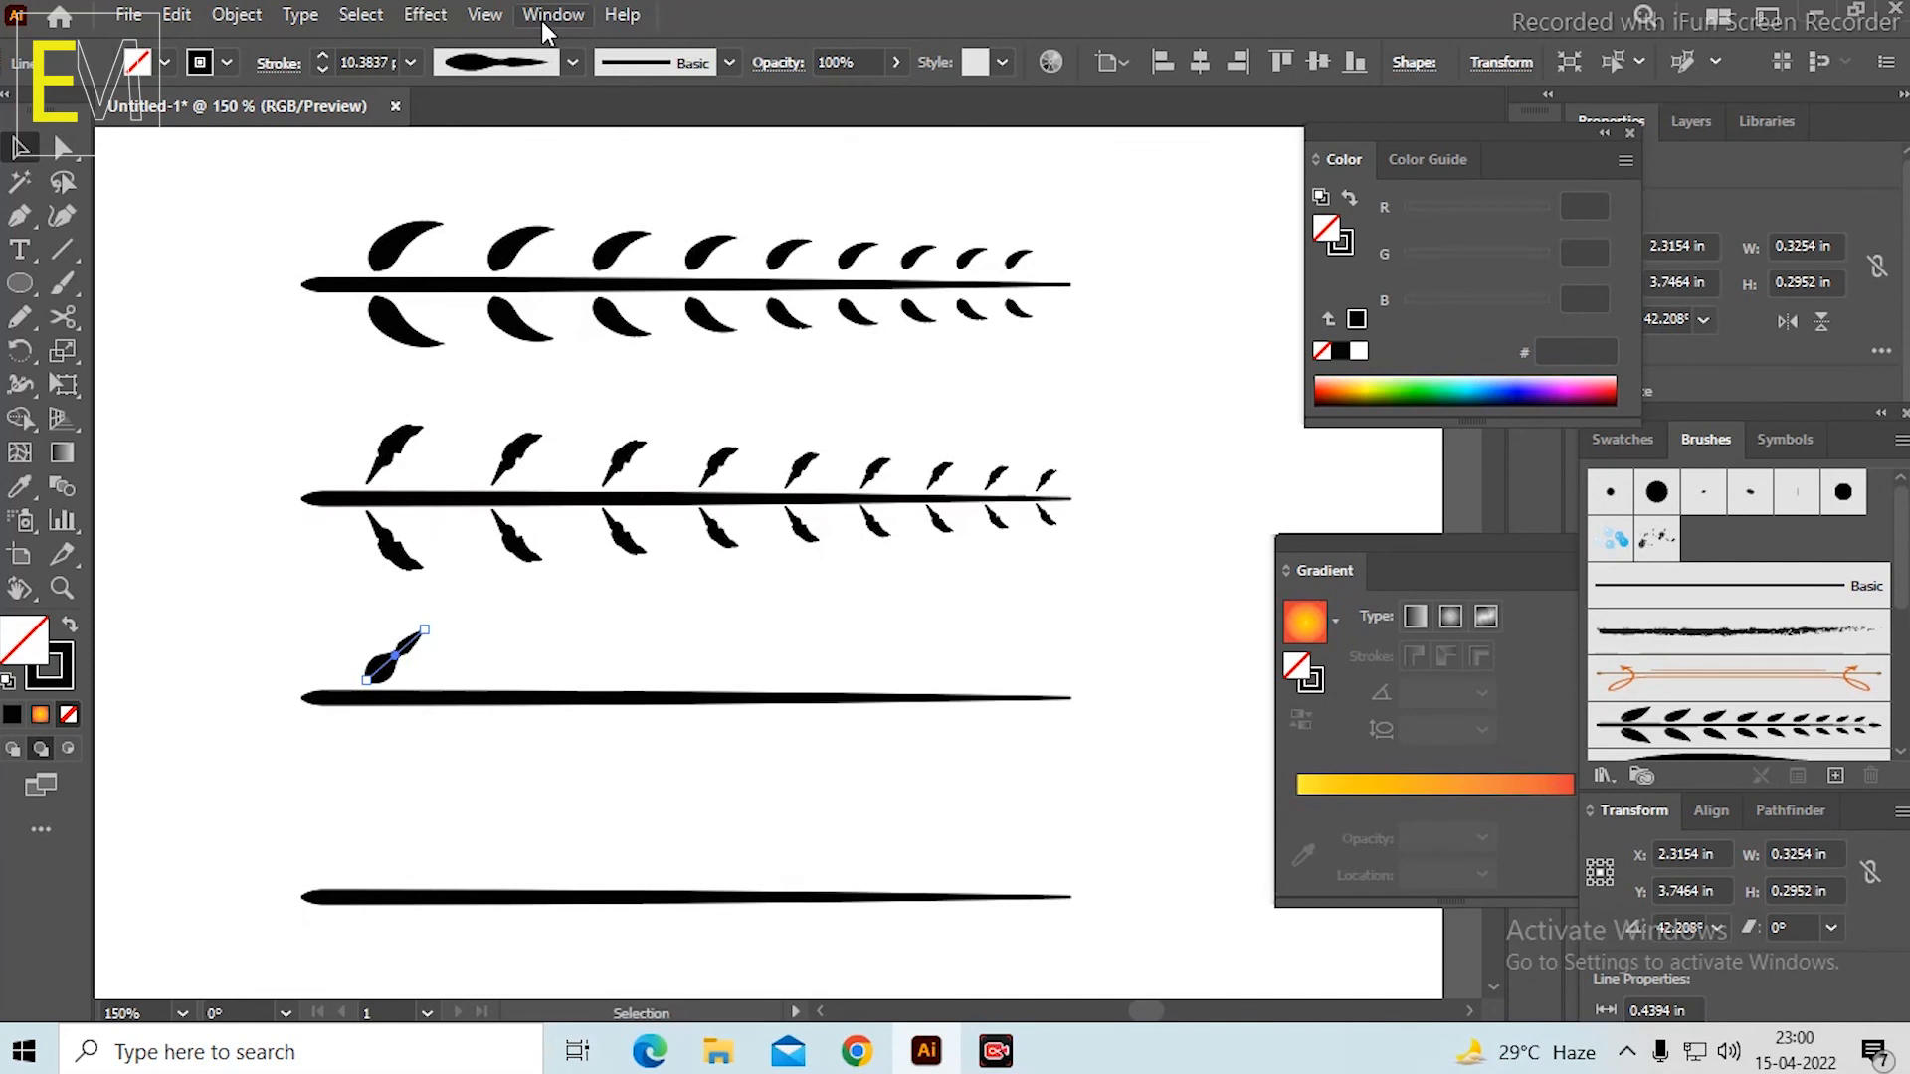
click(423, 13)
mouse_move(569, 249)
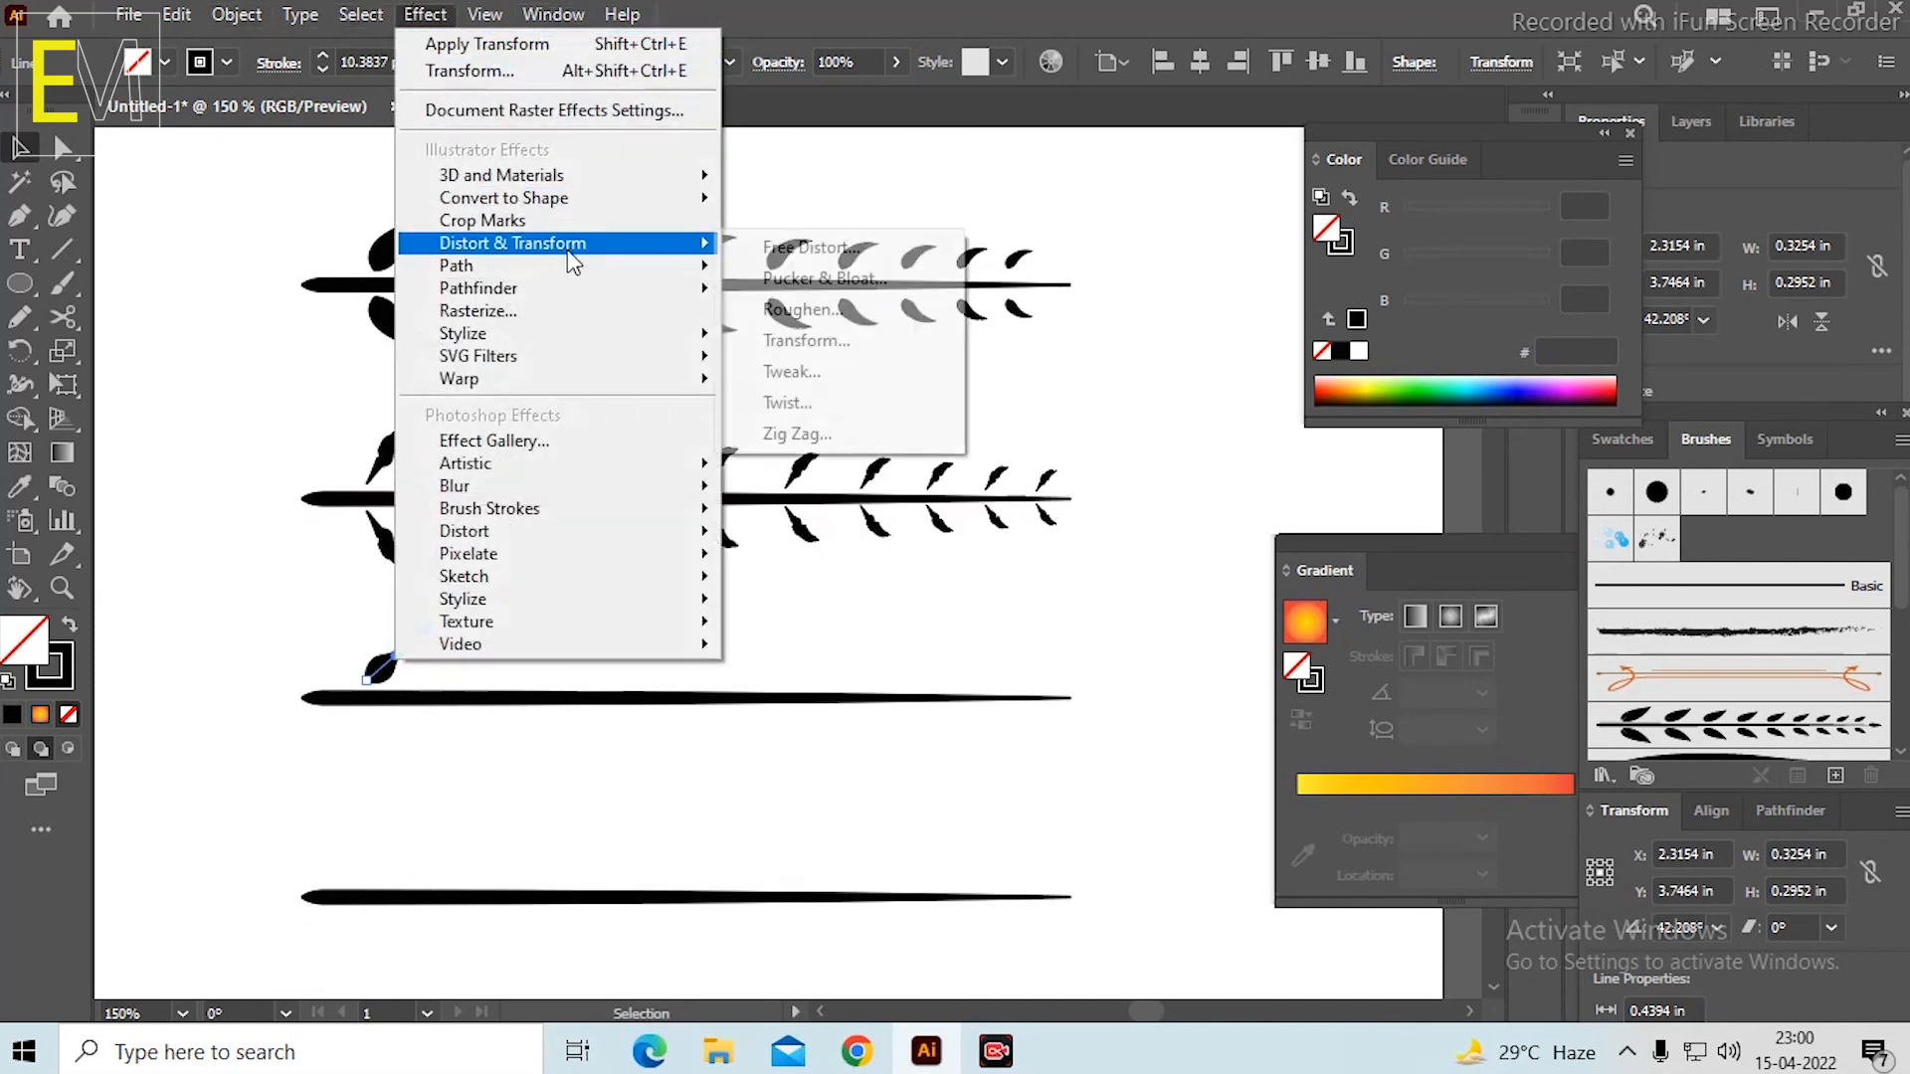
click(844, 344)
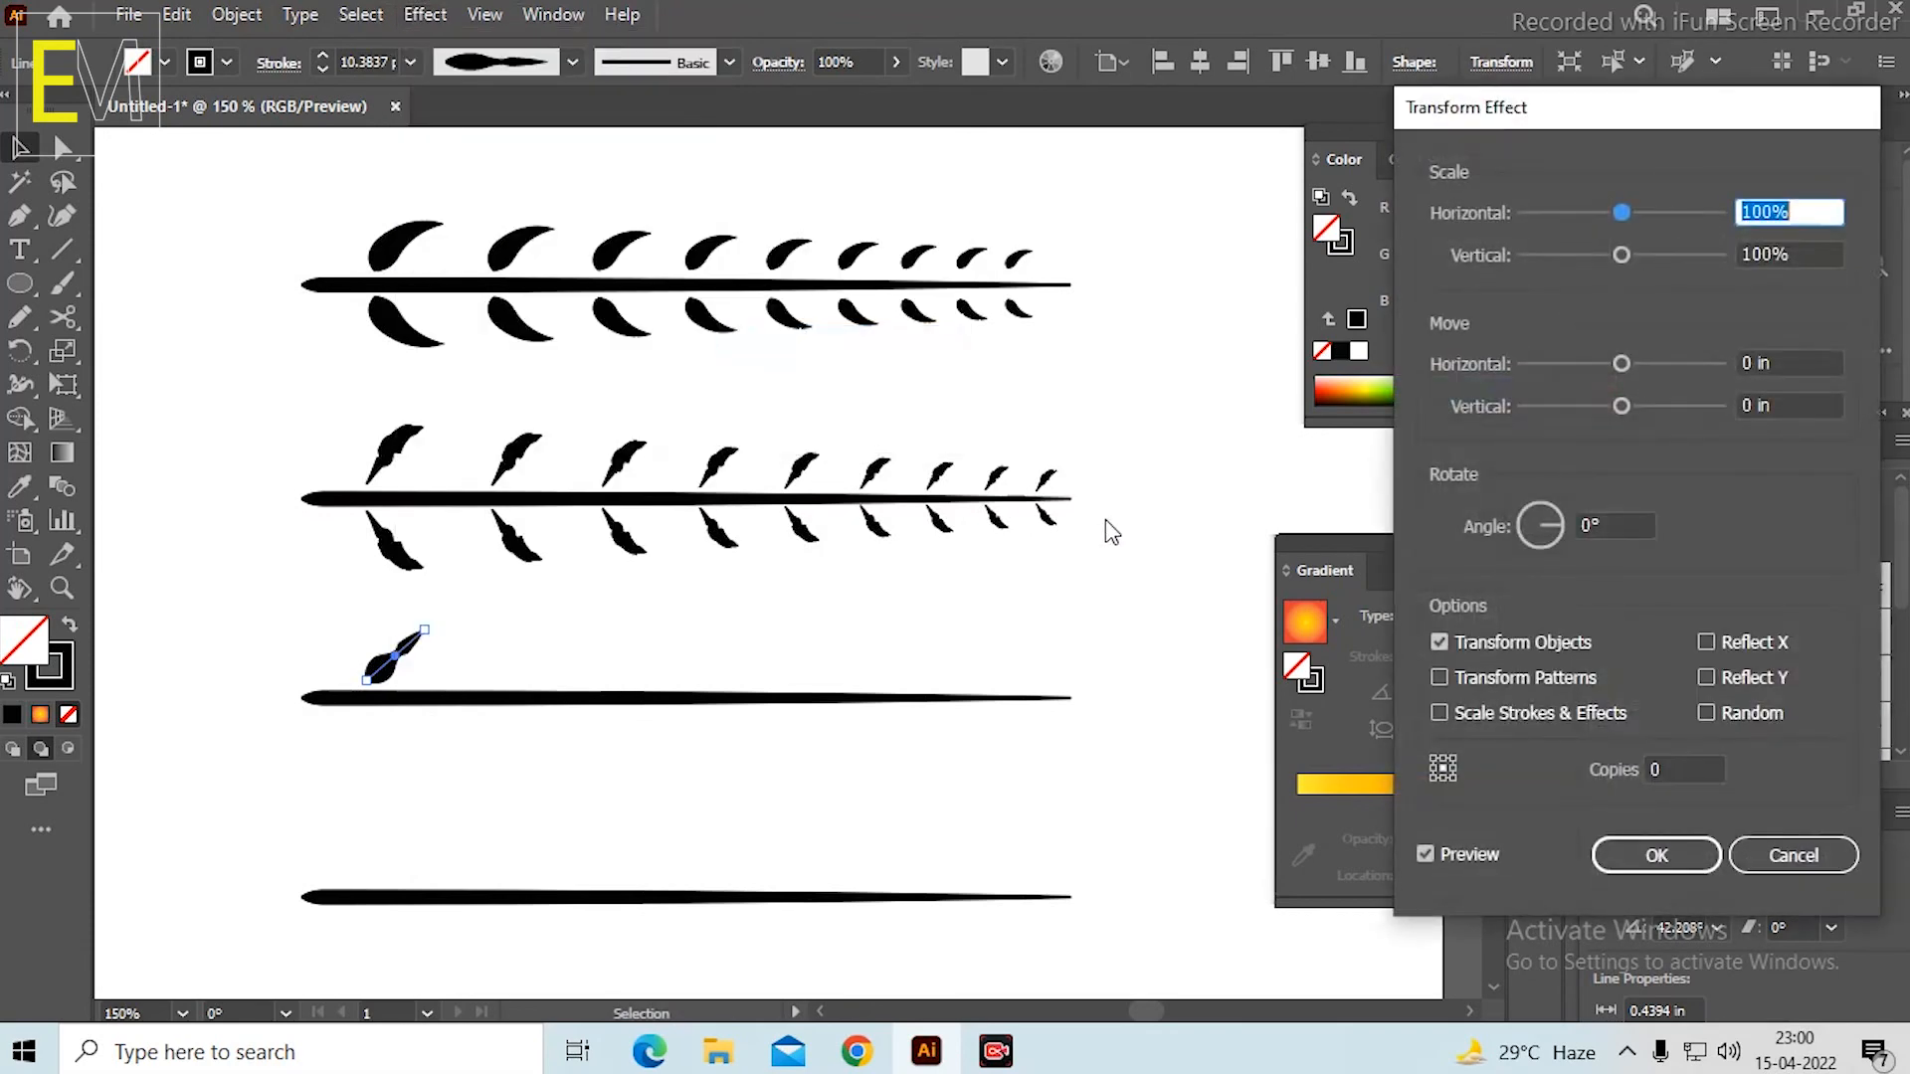
click(1688, 766)
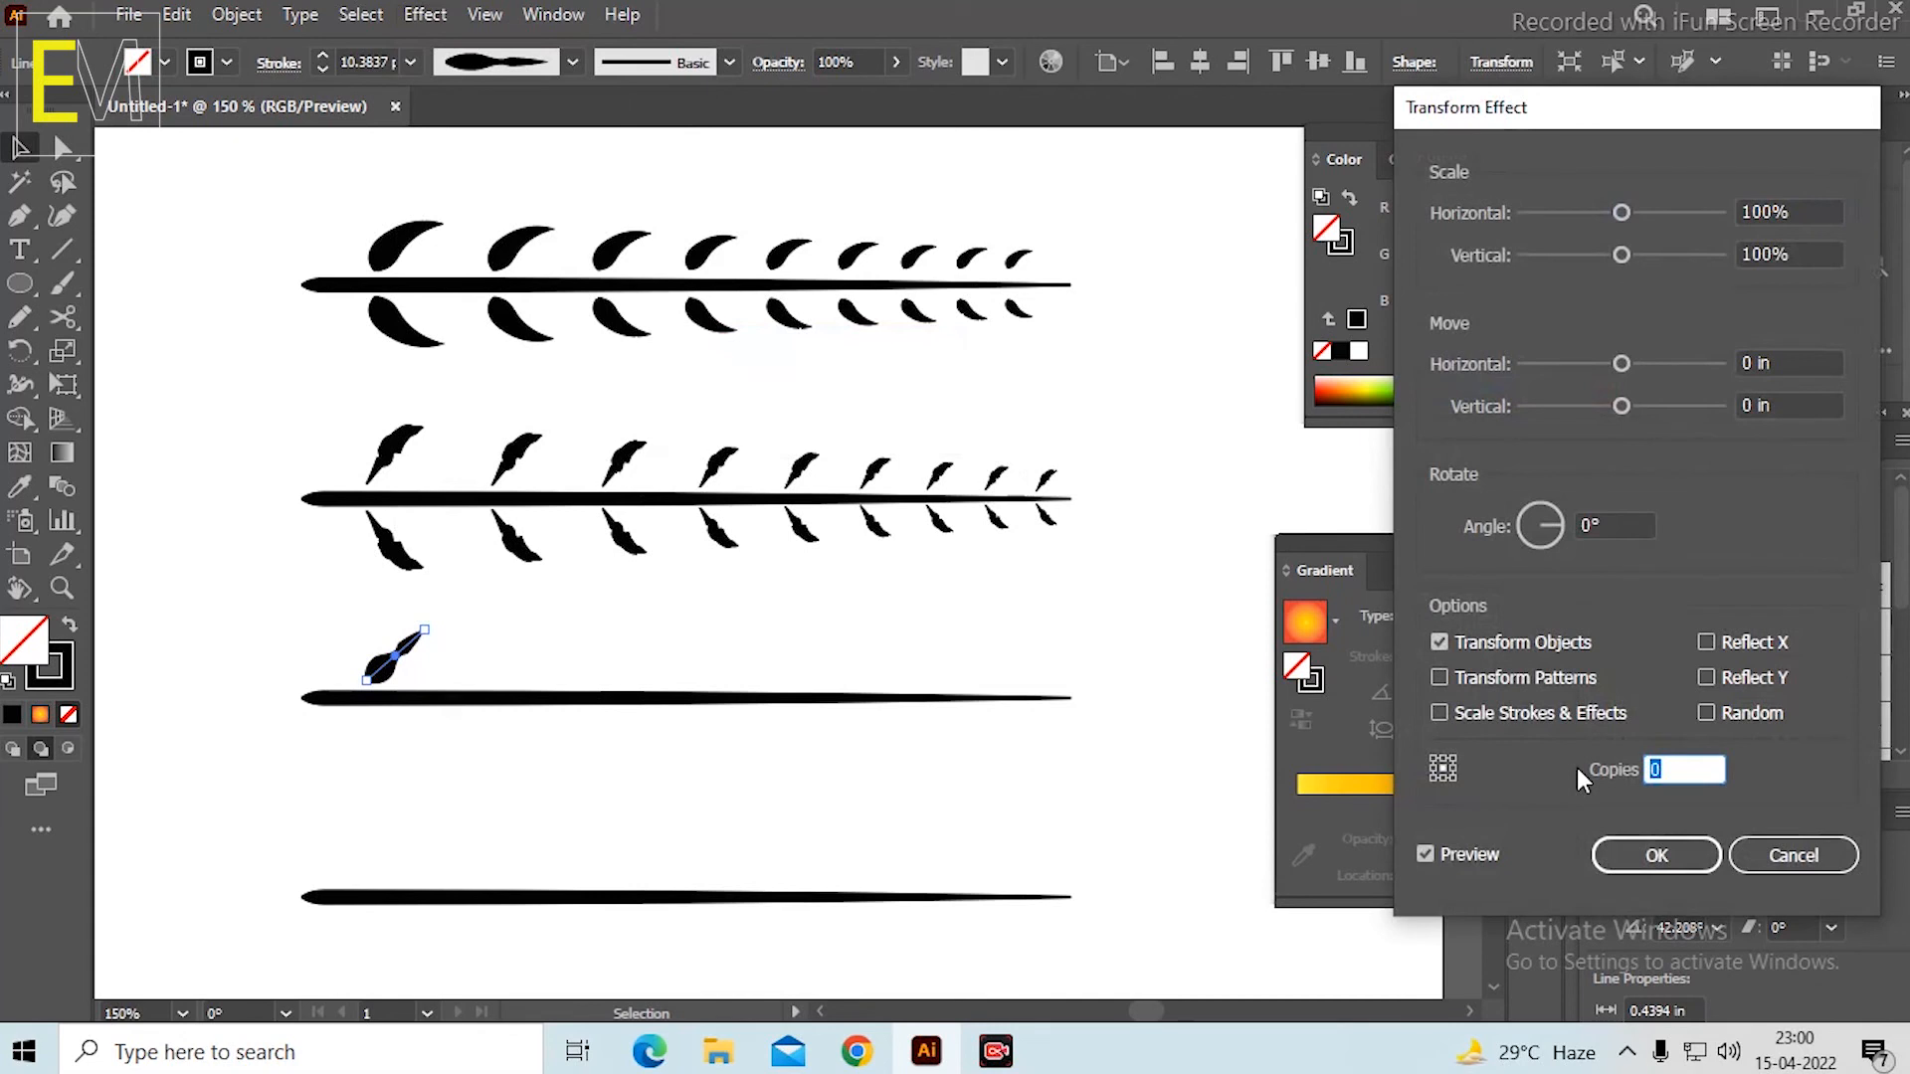
text(8)
Scale the copies to 88% horizontally and vertically, move them 0.7222 in horizontally and 0.0278 in vertically, and apply the effect.
click(1729, 216)
text(88)
click(1801, 254)
text(8)
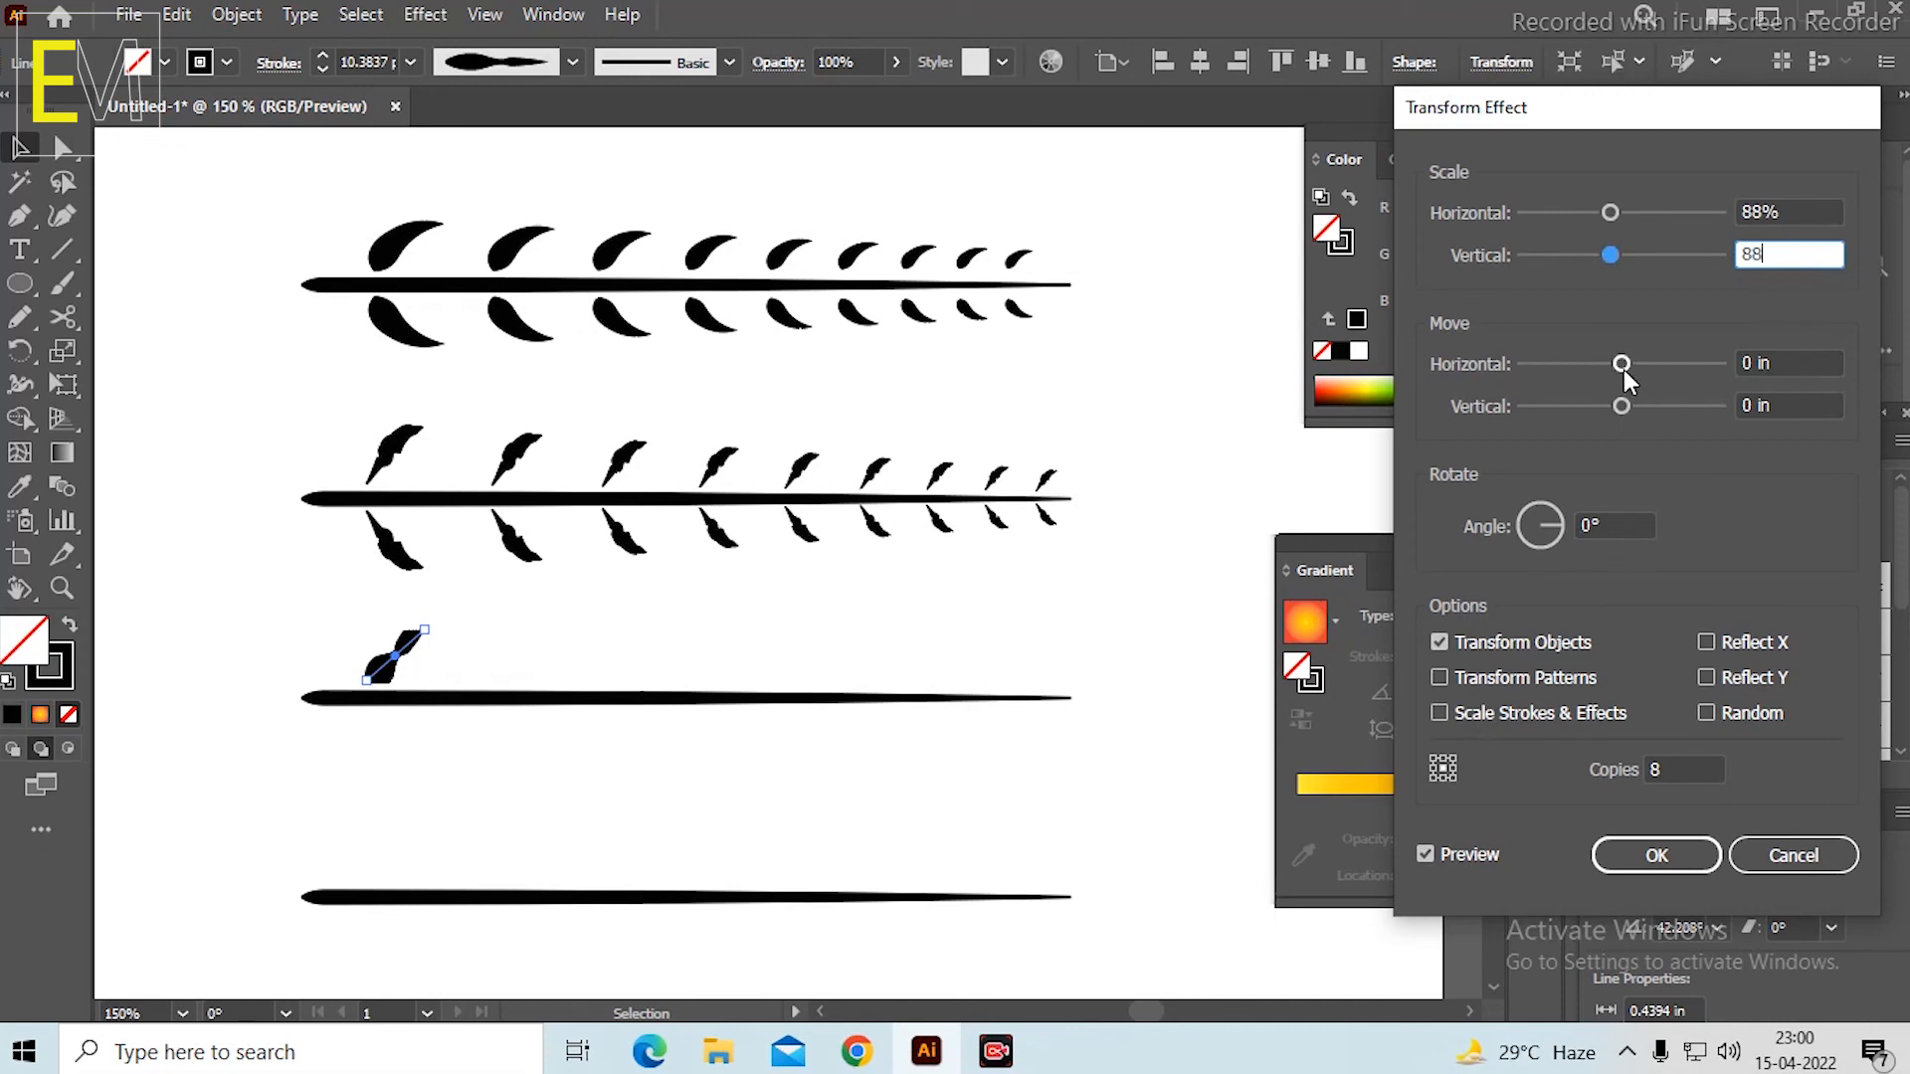
drag(1624, 368, 1630, 409)
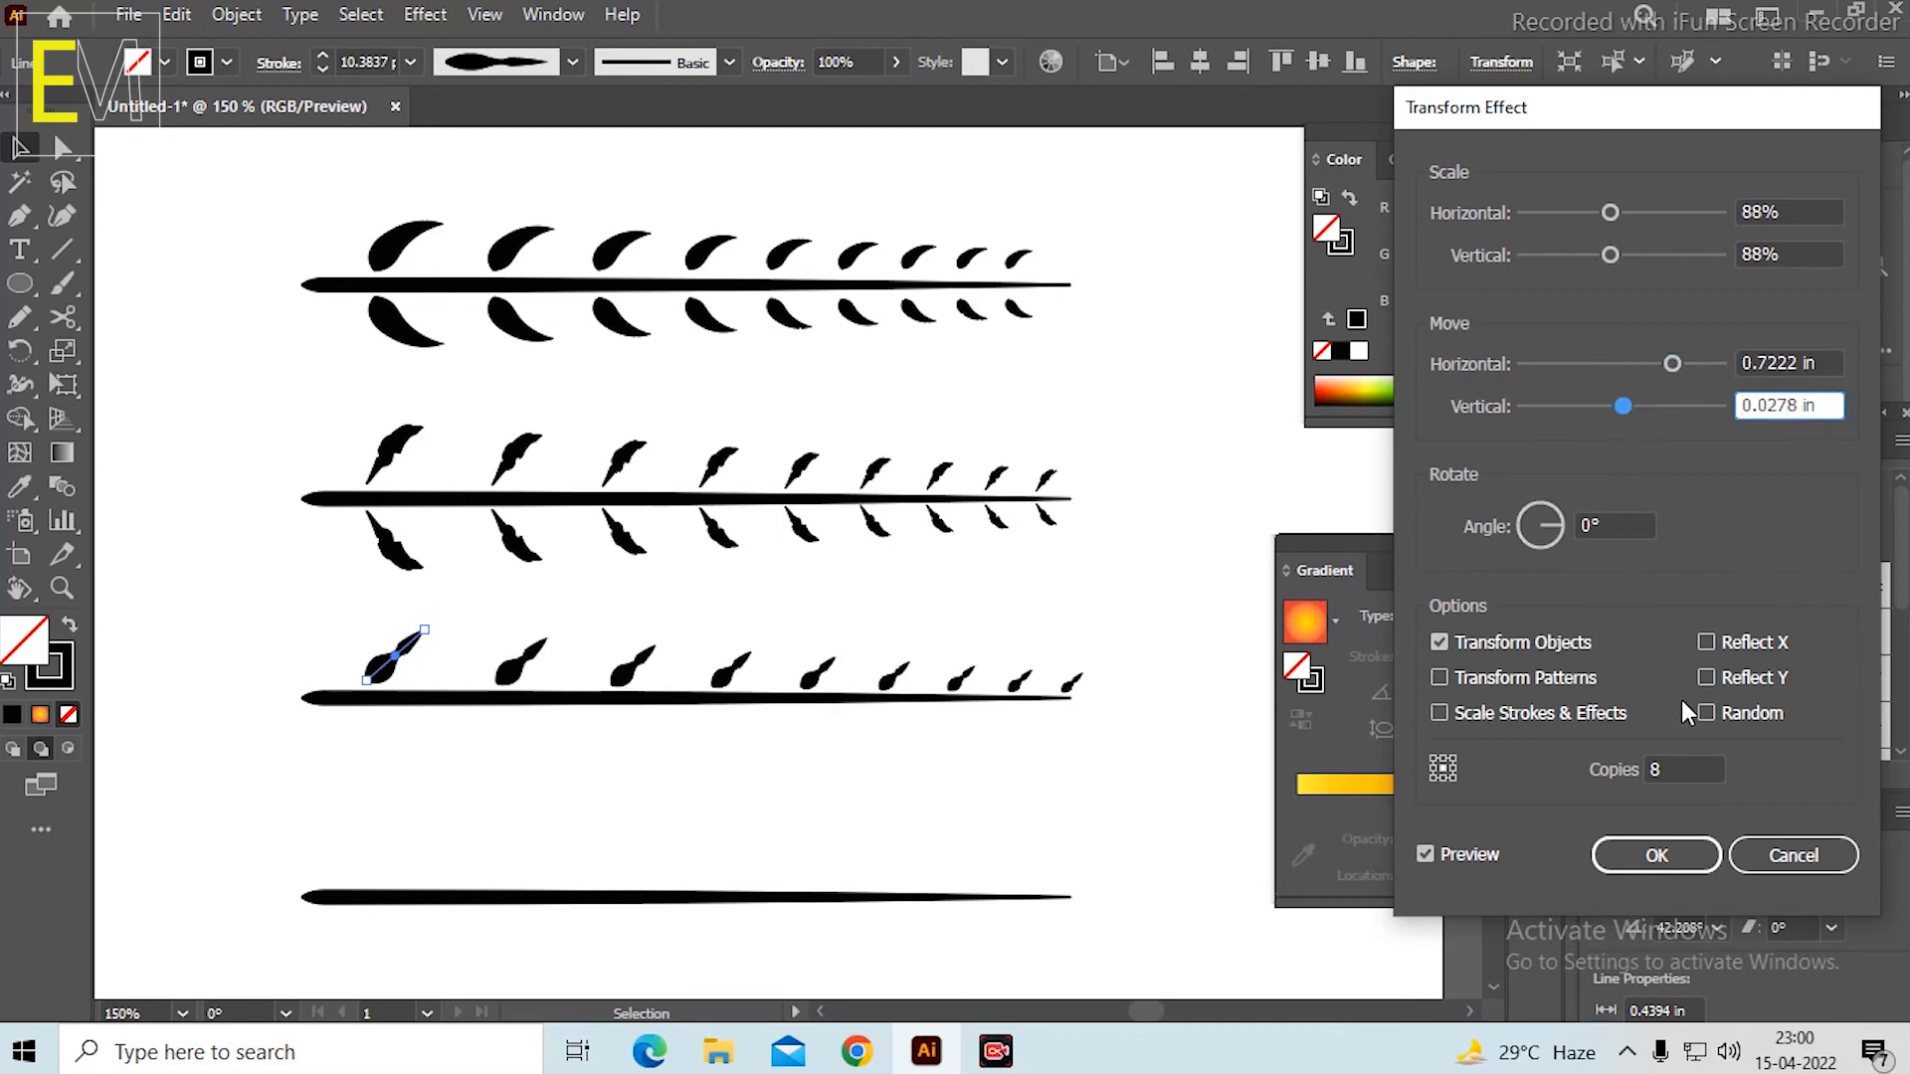
click(1657, 855)
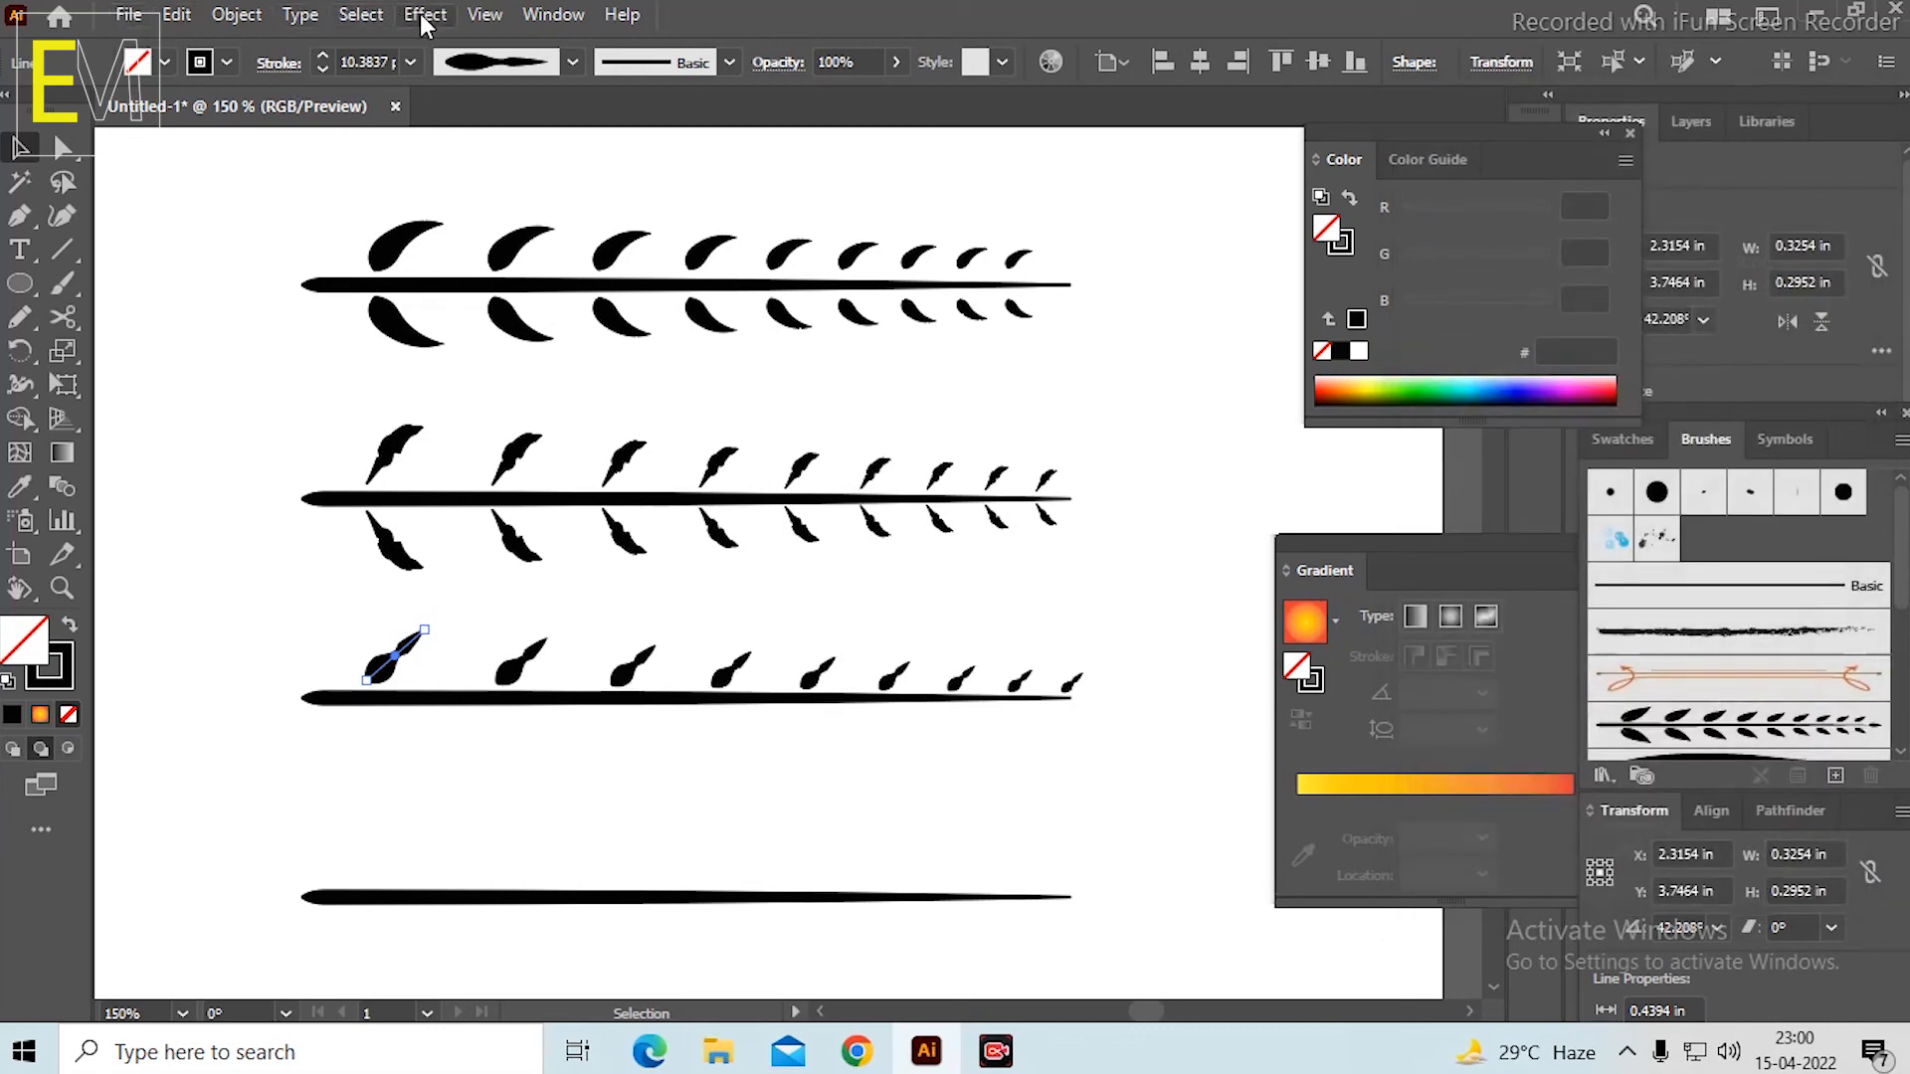
Apply a second Transform effect to the leaf row above the third stem: 1 copy, Reflect Y, moved 0.4306 in vertically.
click(425, 14)
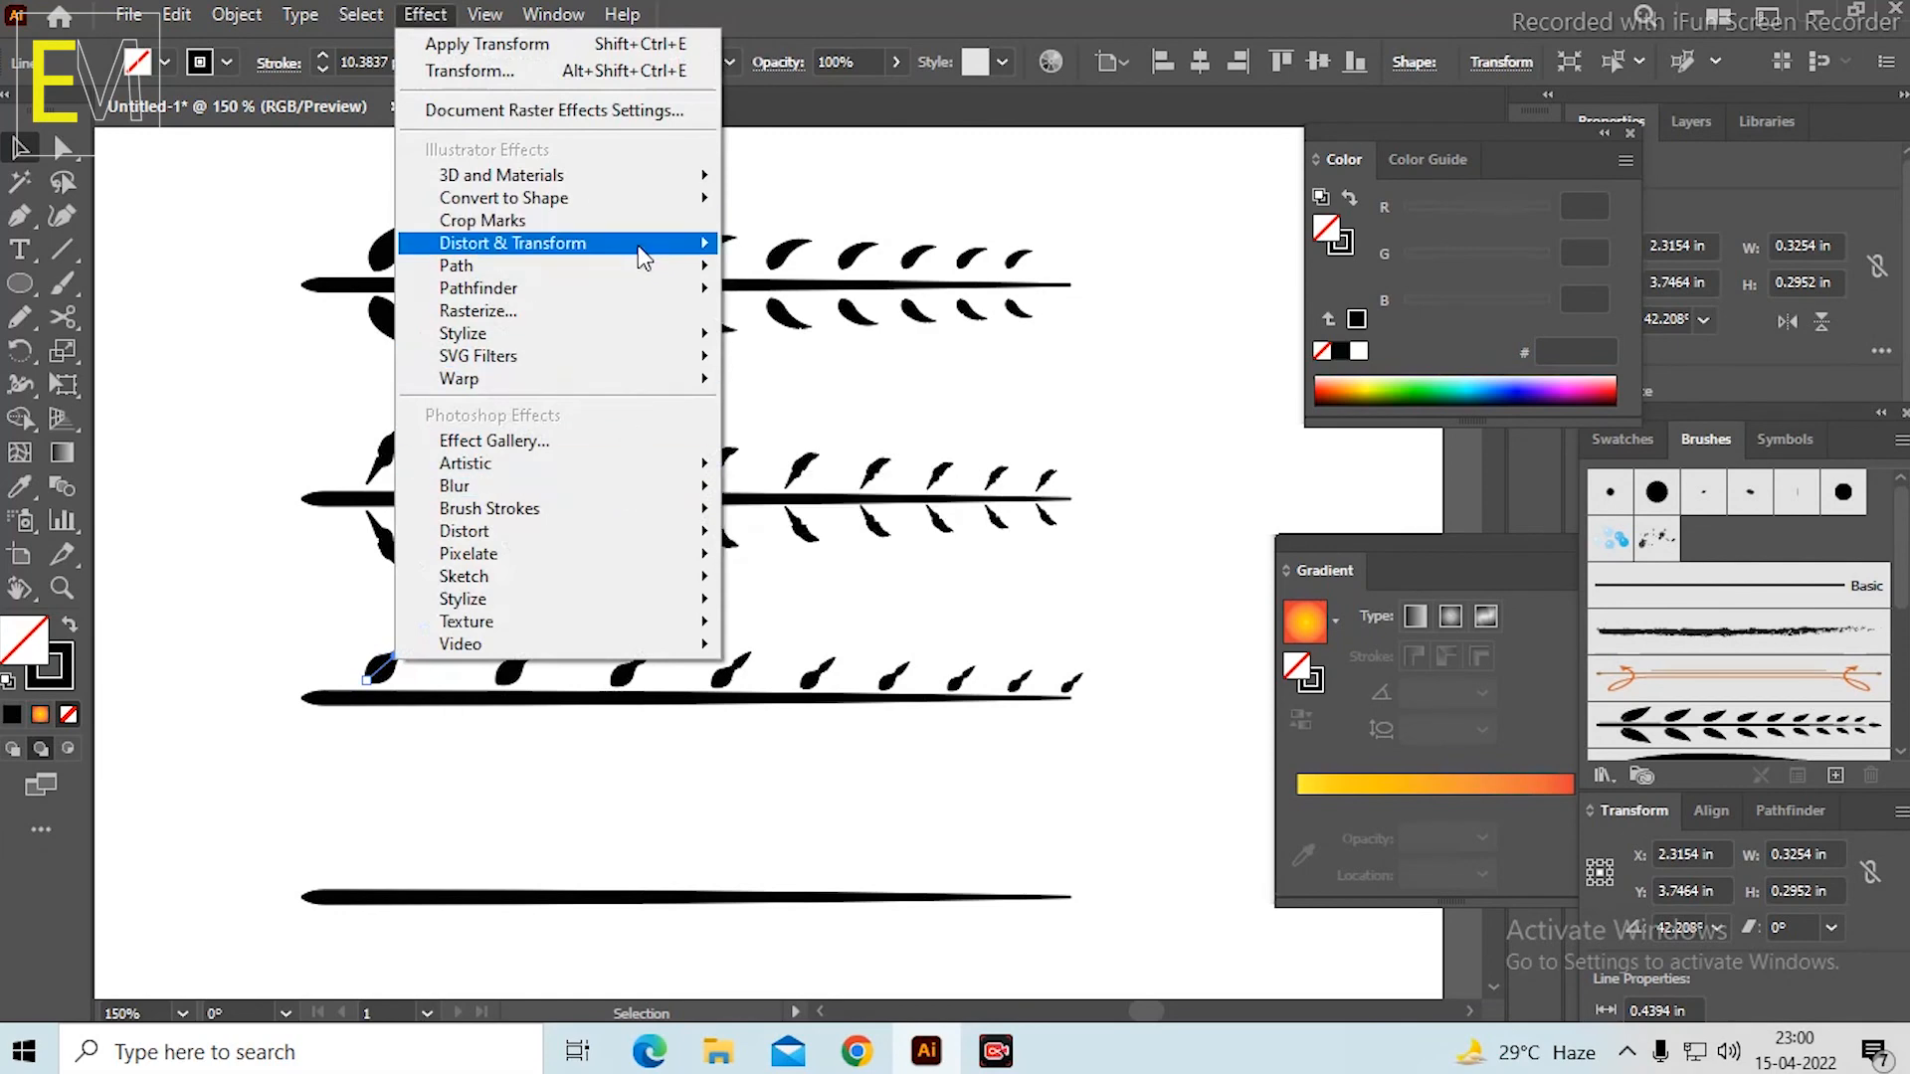
mouse_move(642, 256)
click(814, 341)
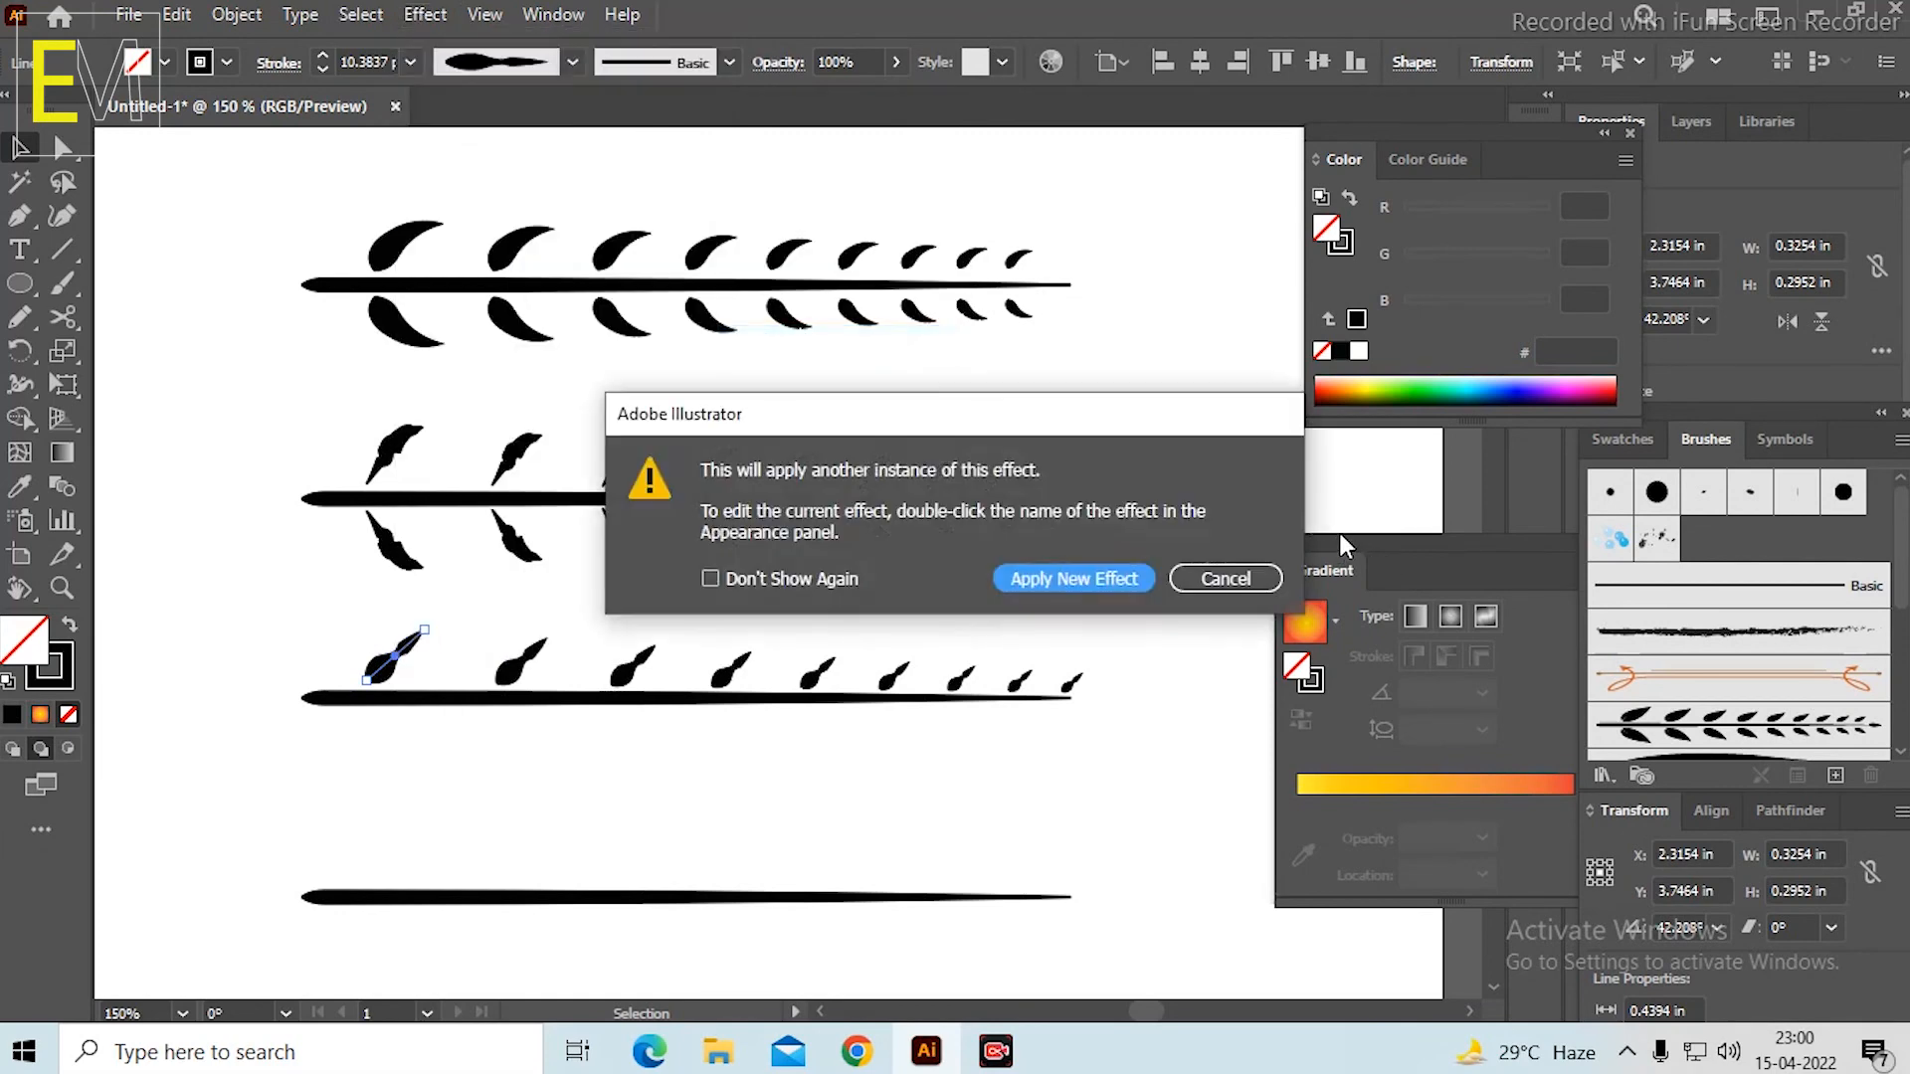
click(1067, 579)
click(1597, 764)
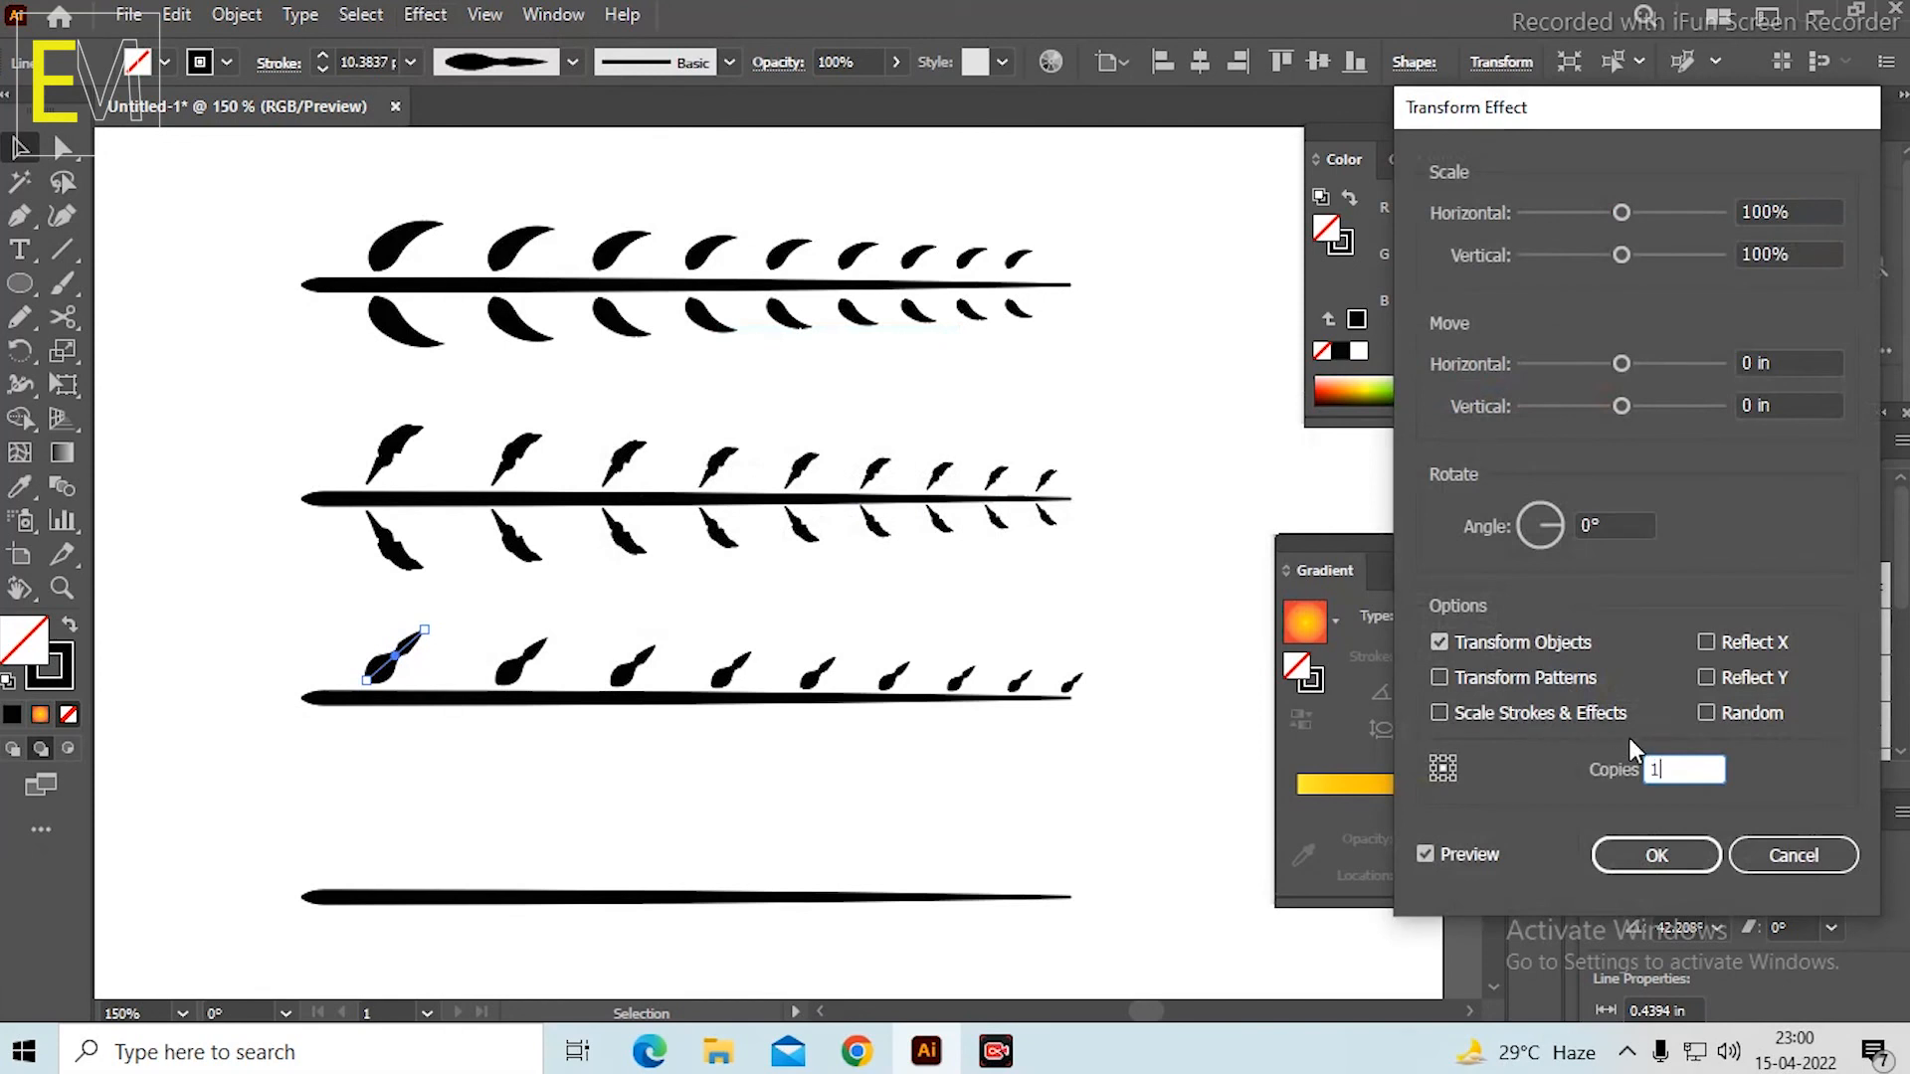
click(1707, 677)
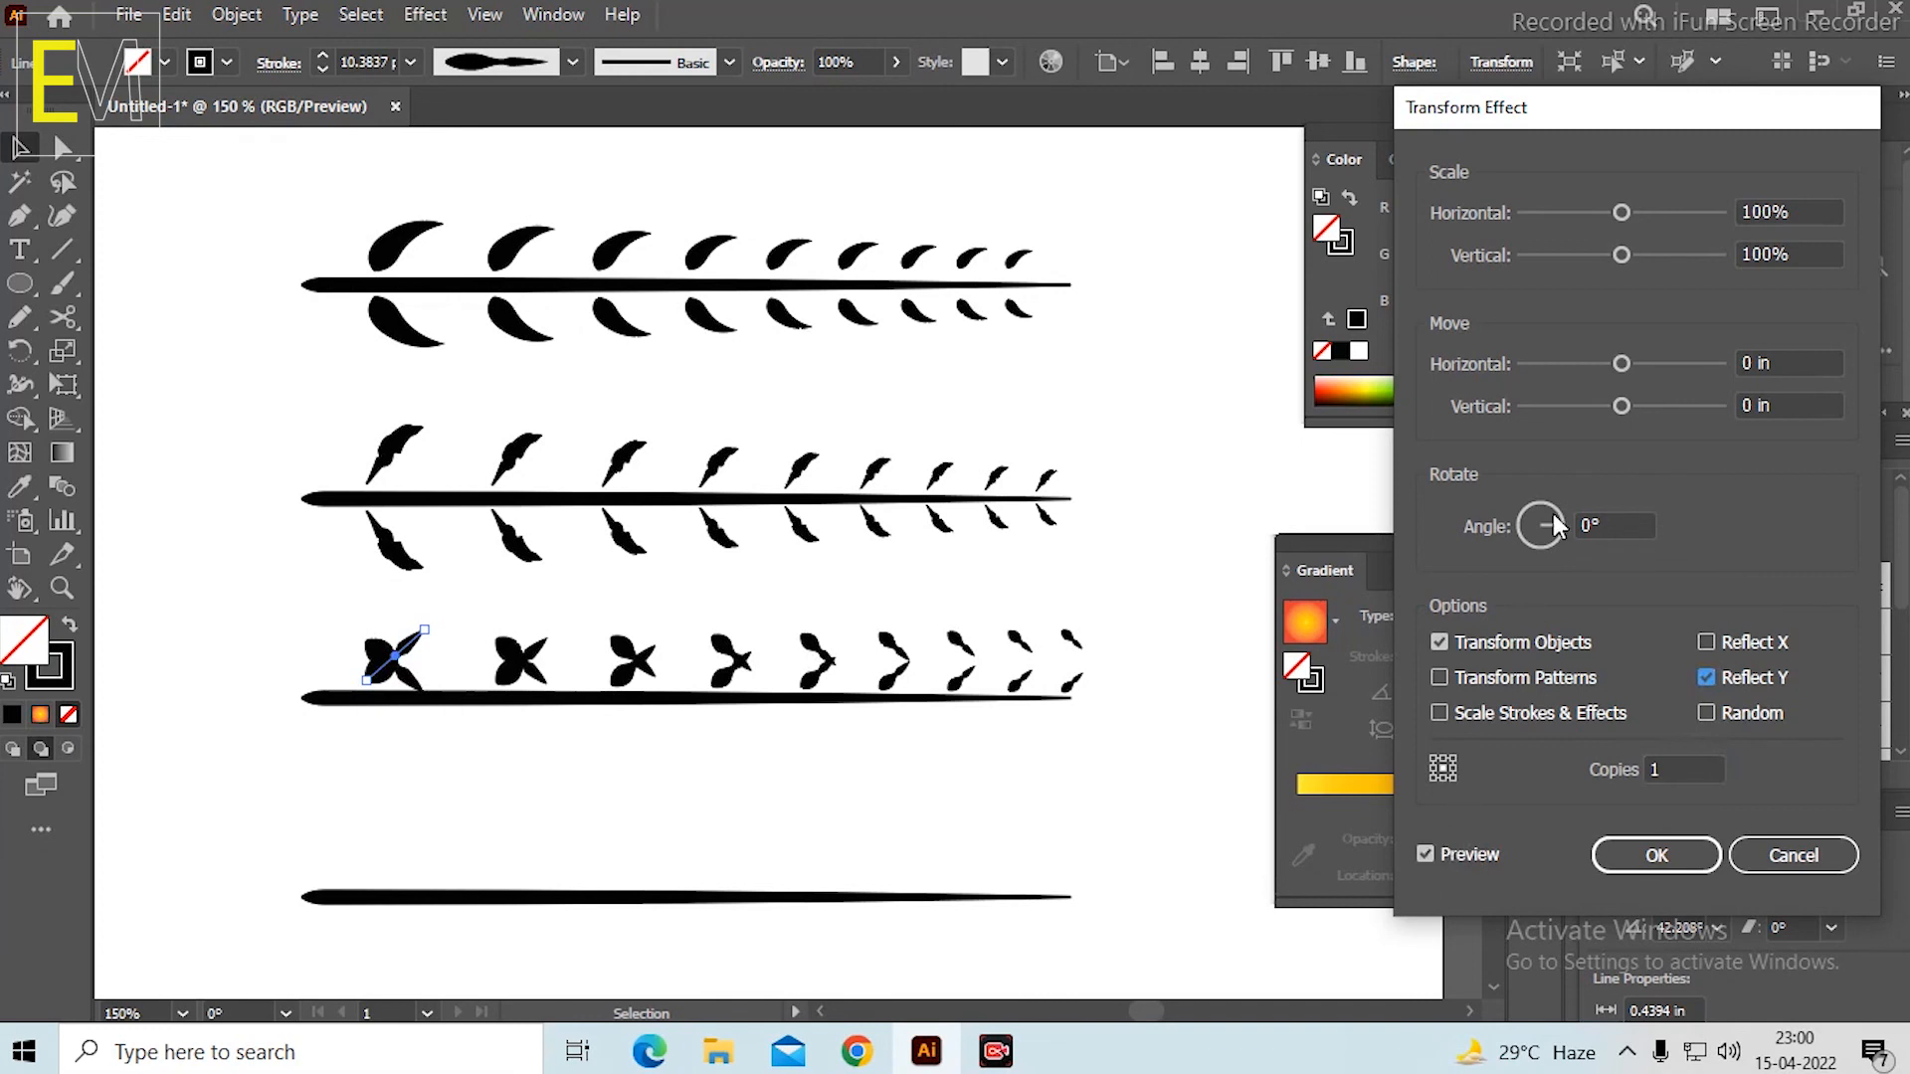
drag(1630, 406, 1661, 404)
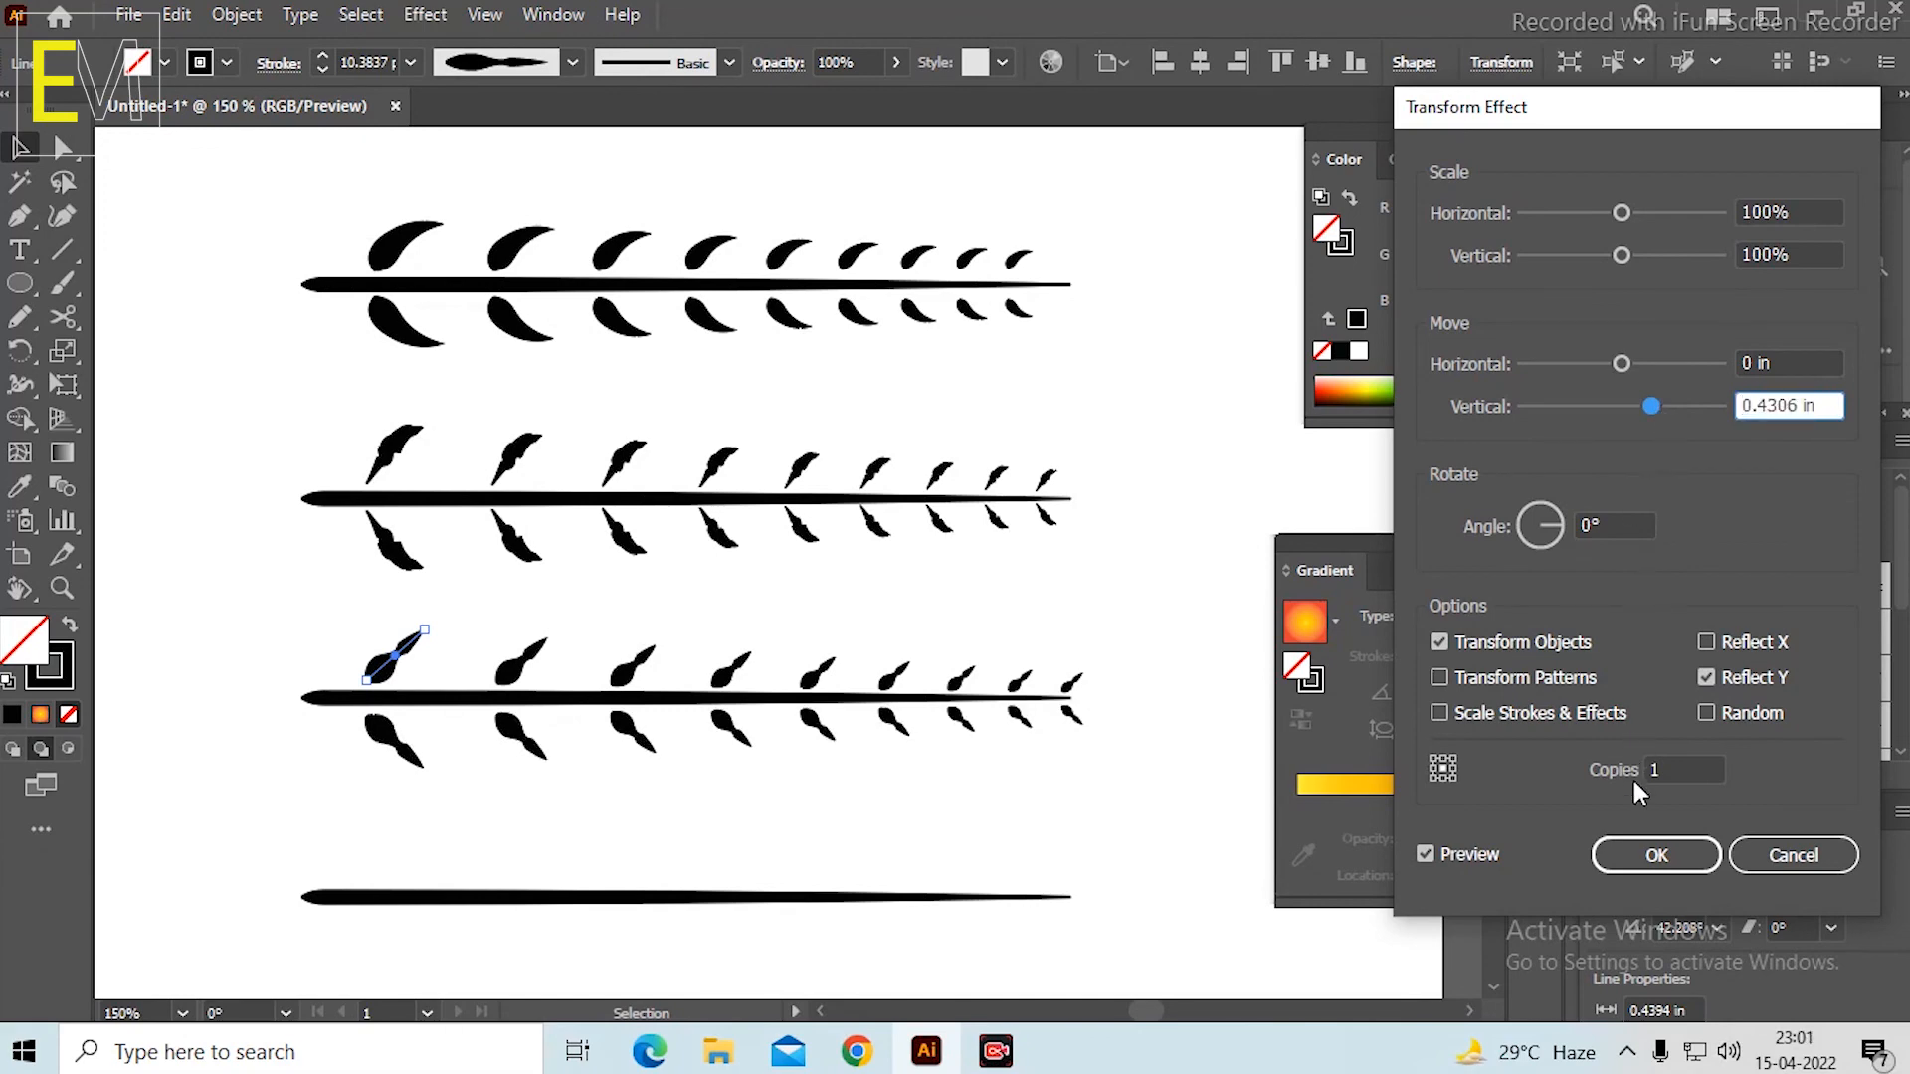
click(1638, 845)
click(1035, 318)
Create a new art brush from the first stem and its leaves, scaled proportionately with the Tints colorization method.
scroll(1023, 316, down, 3)
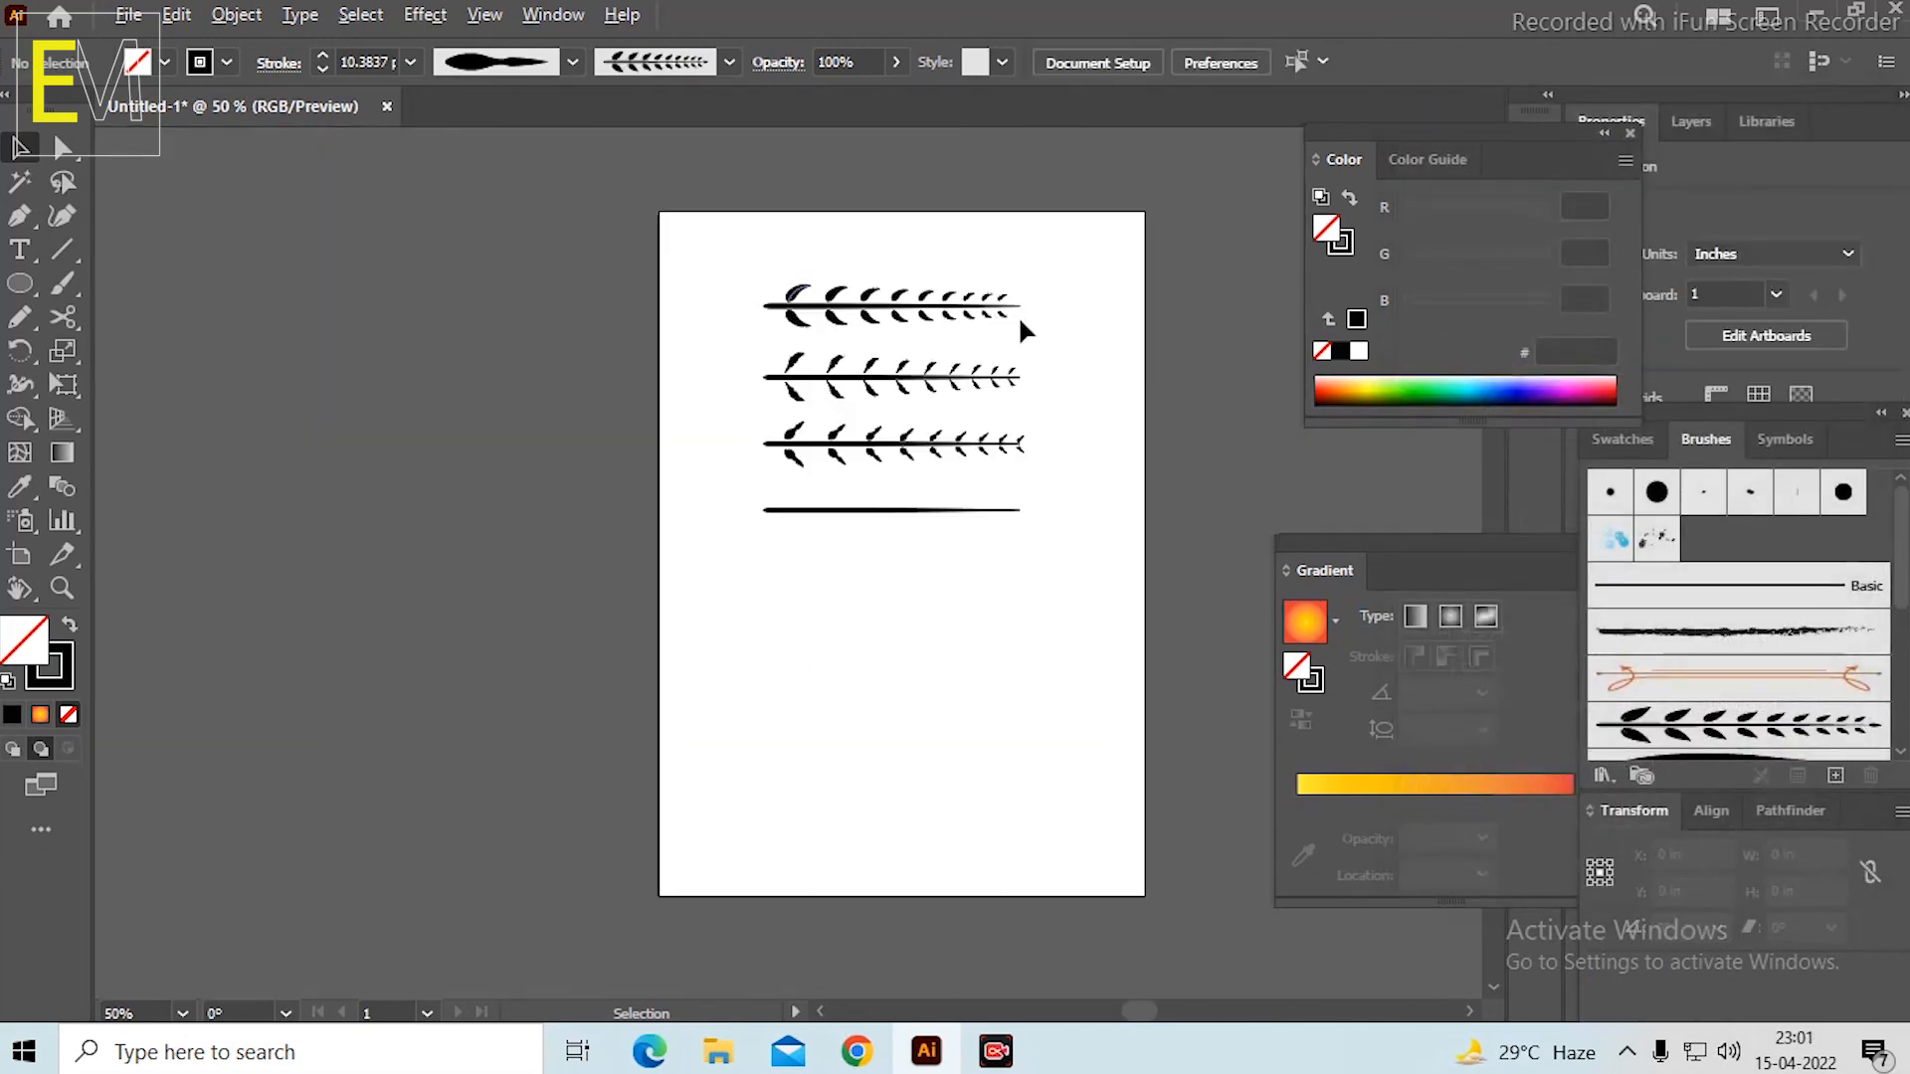
scroll(1039, 326, up, 2)
key(space)
drag(1107, 447, 969, 423)
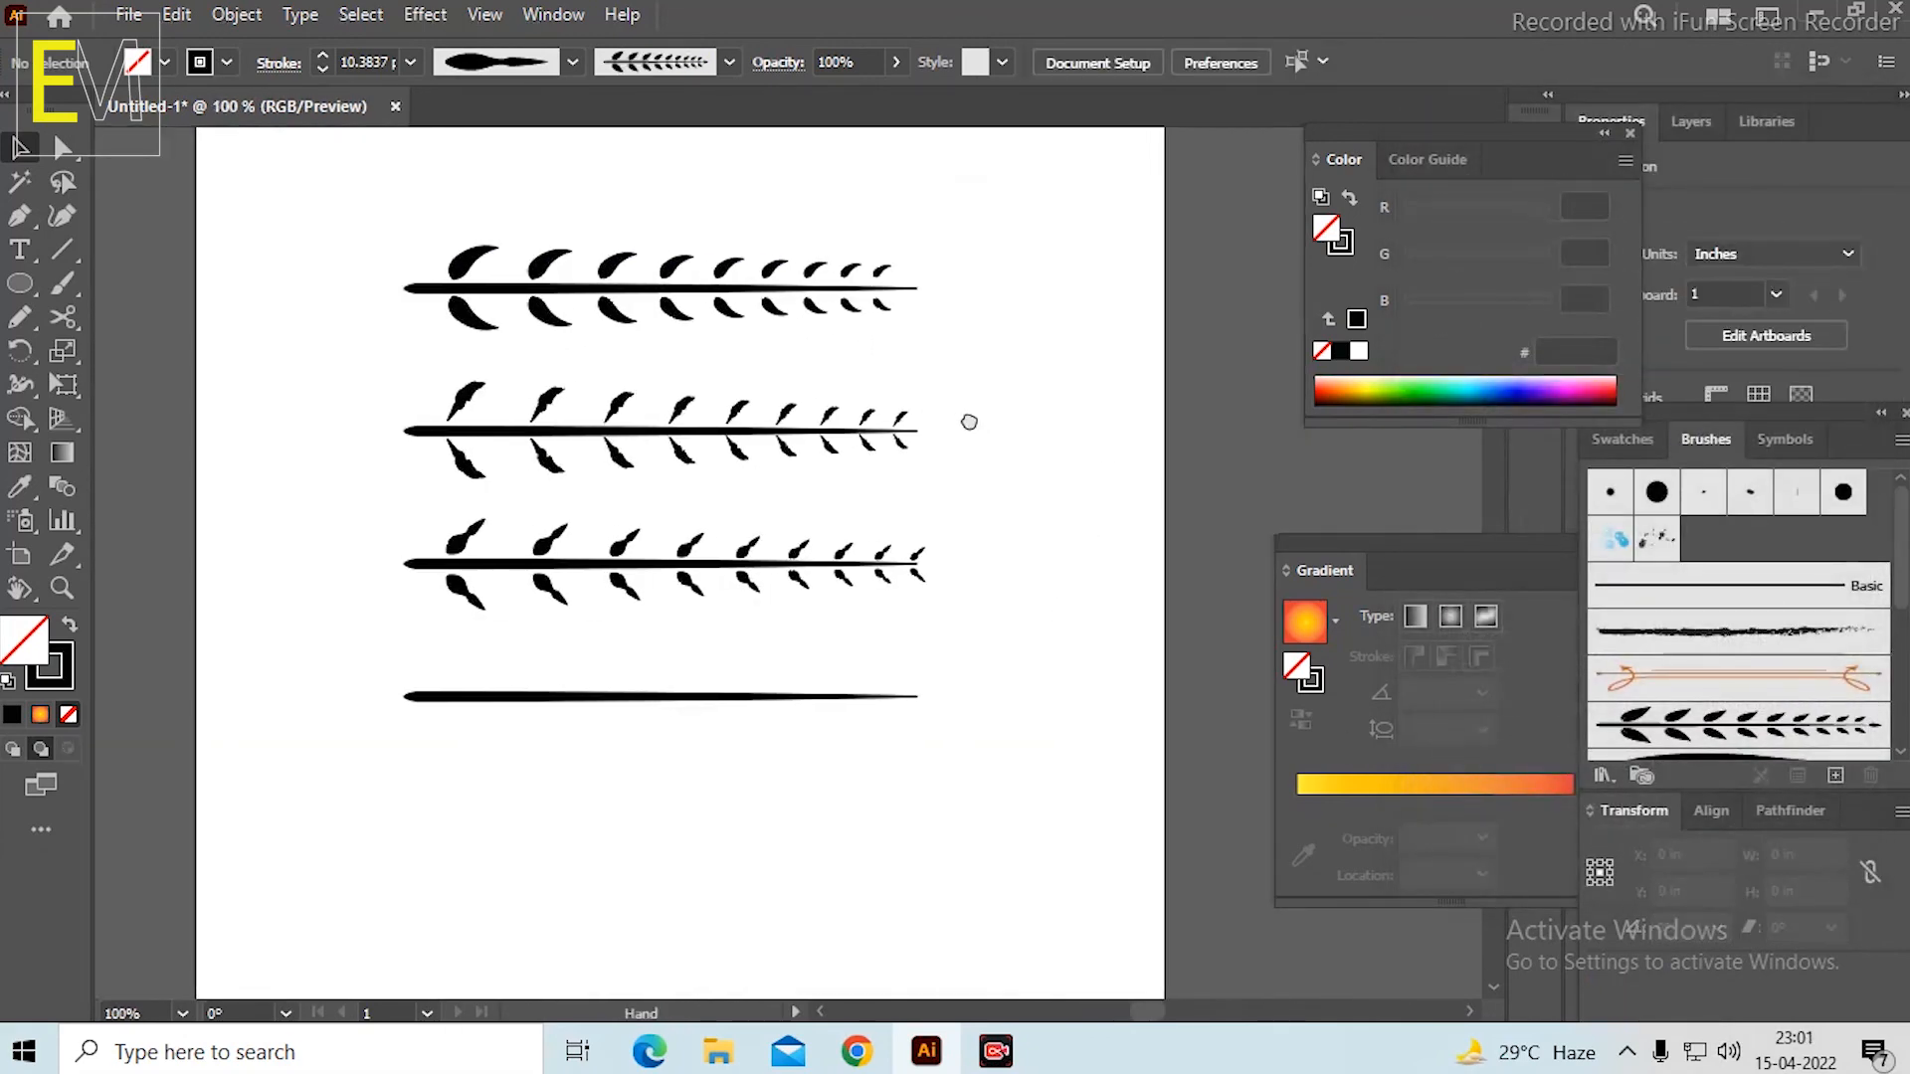
mouse_move(311, 213)
mouse_down()
mouse_move(1000, 397)
mouse_move(993, 327)
mouse_move(998, 343)
mouse_up()
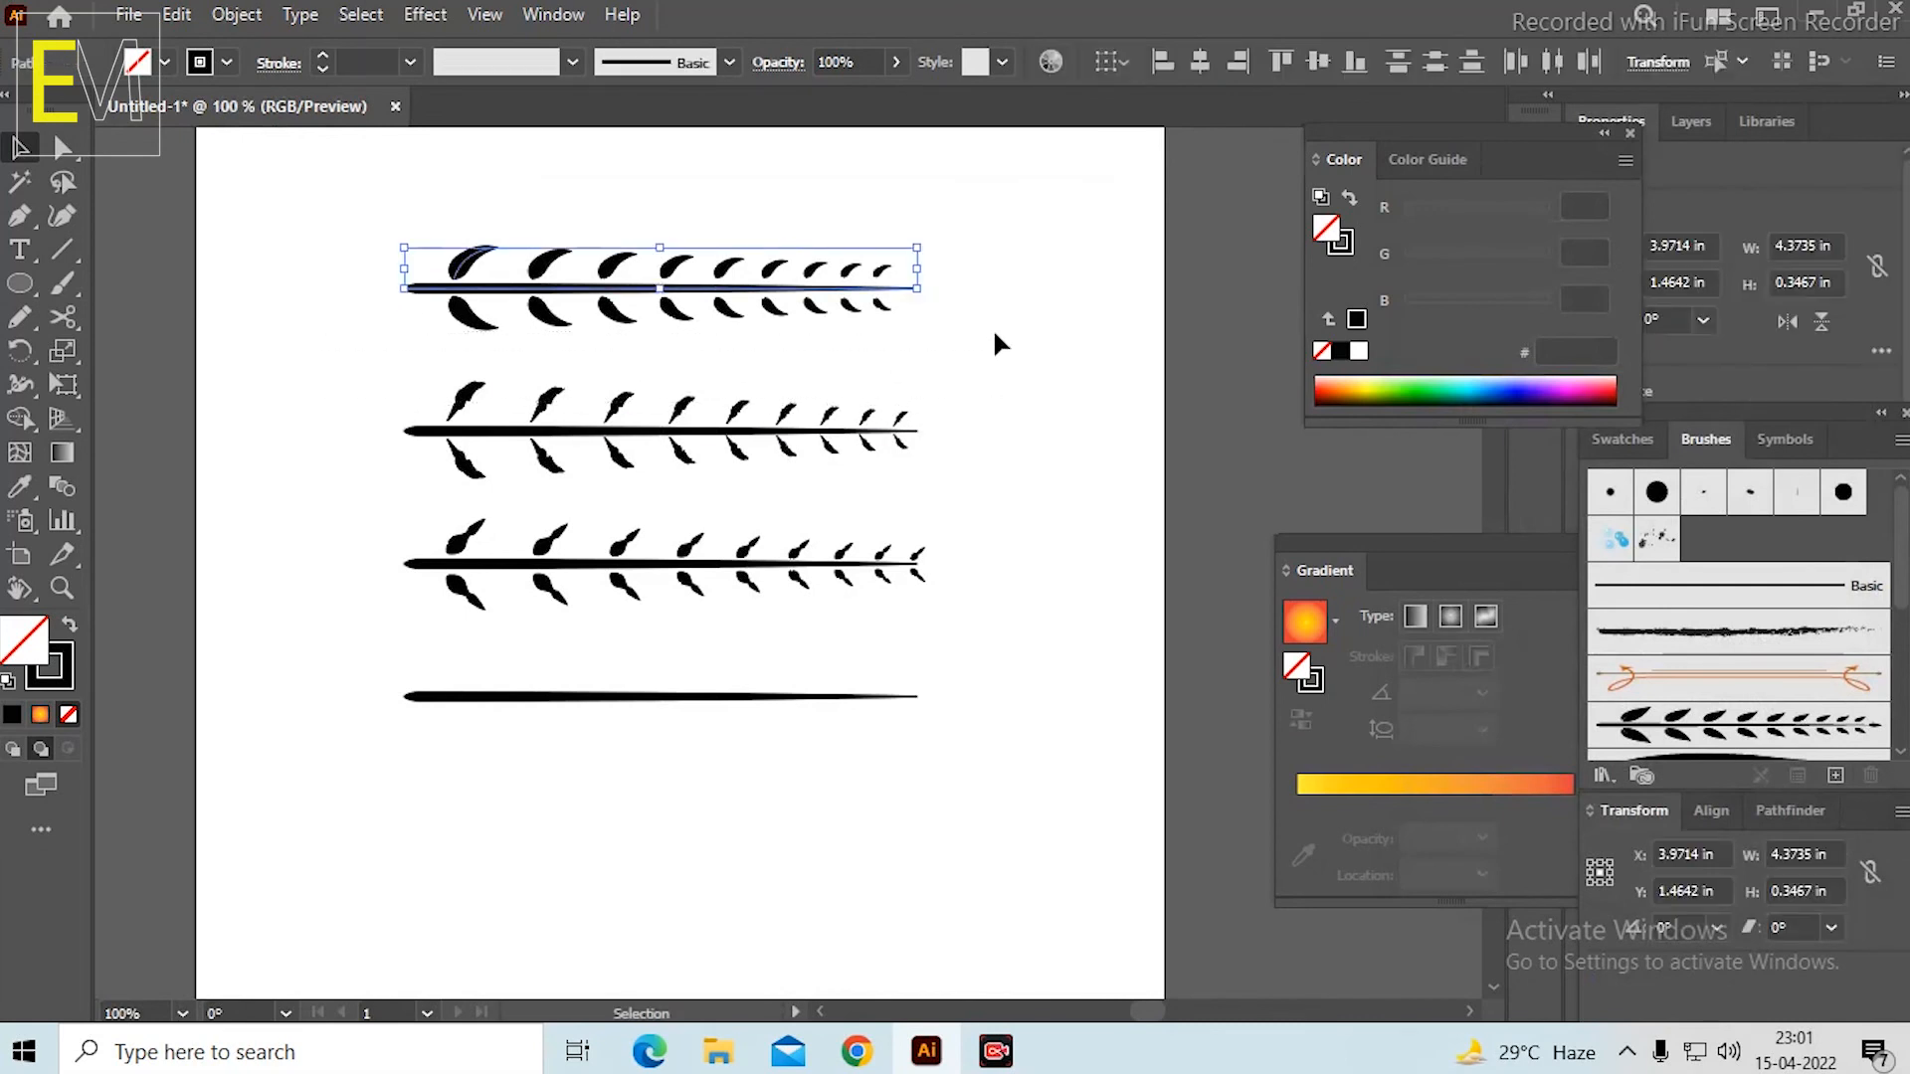
click(1829, 775)
click(845, 597)
click(885, 726)
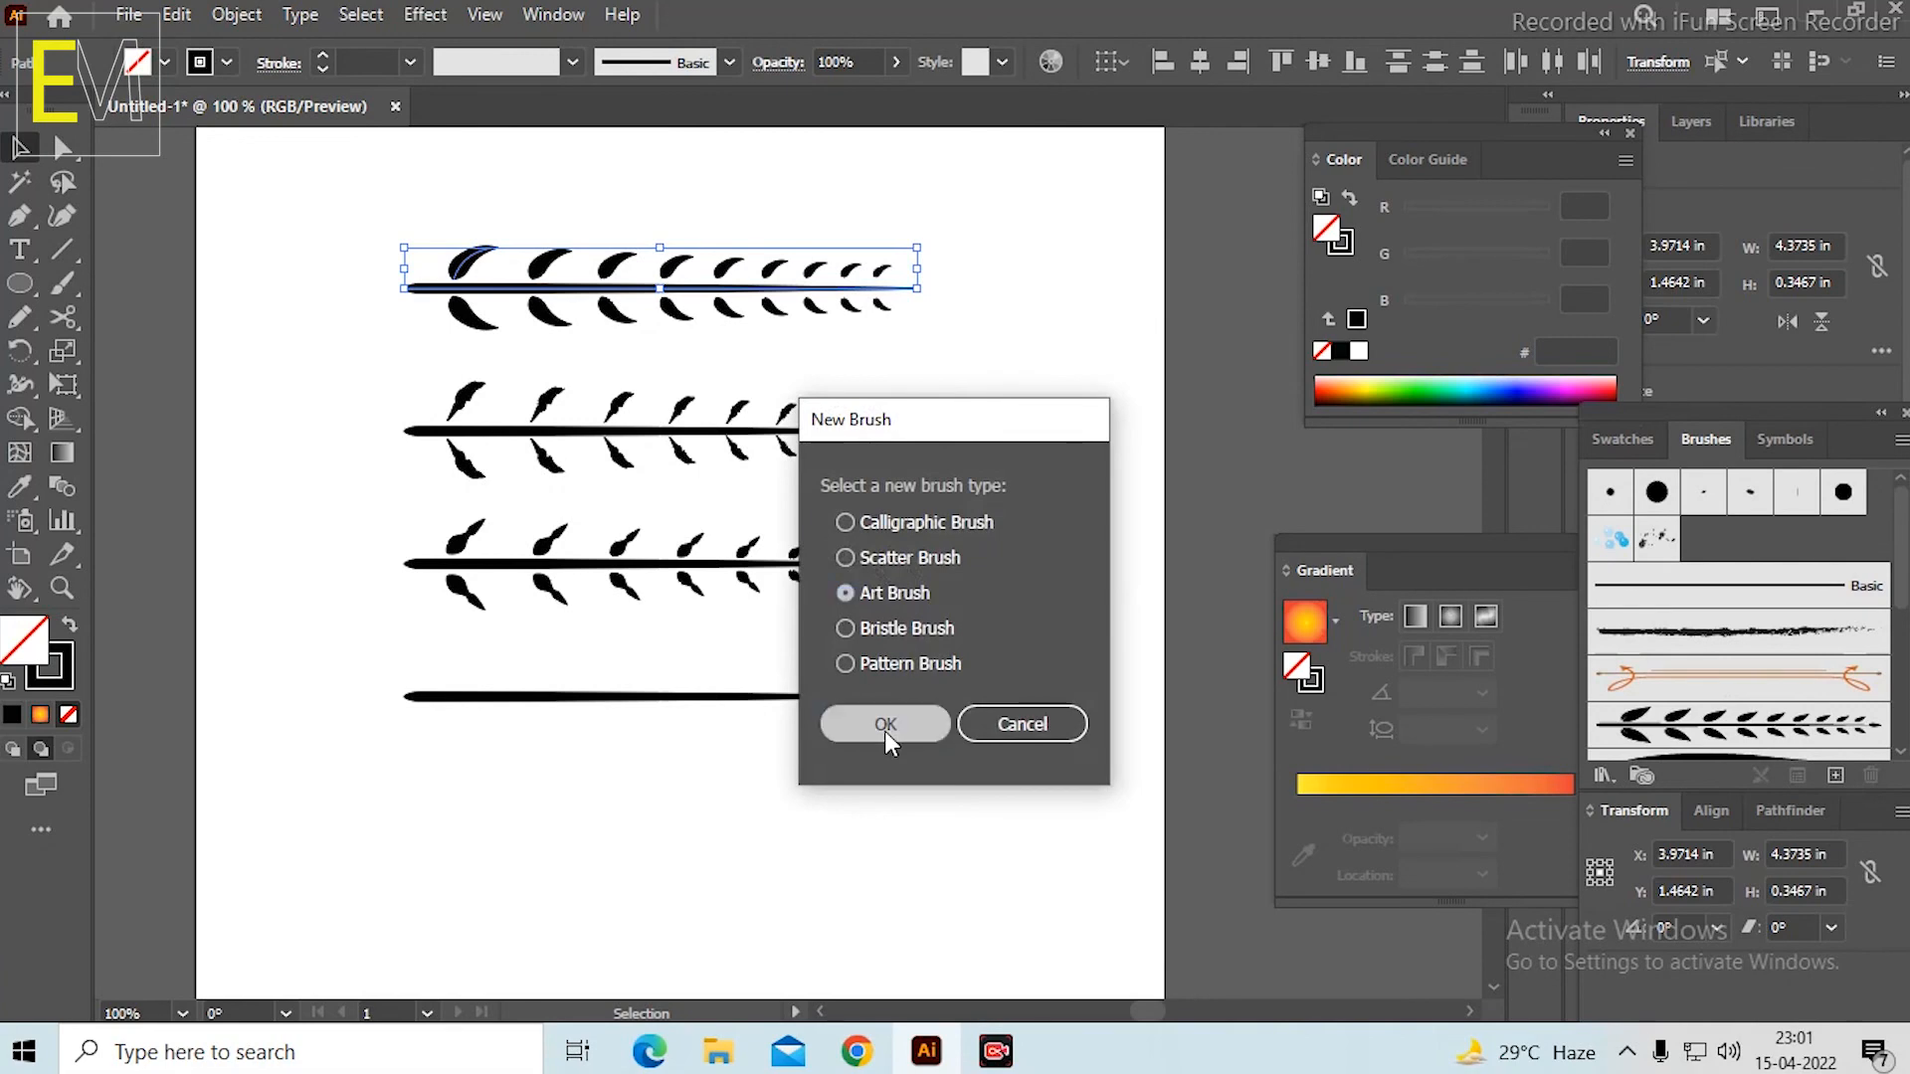
click(873, 285)
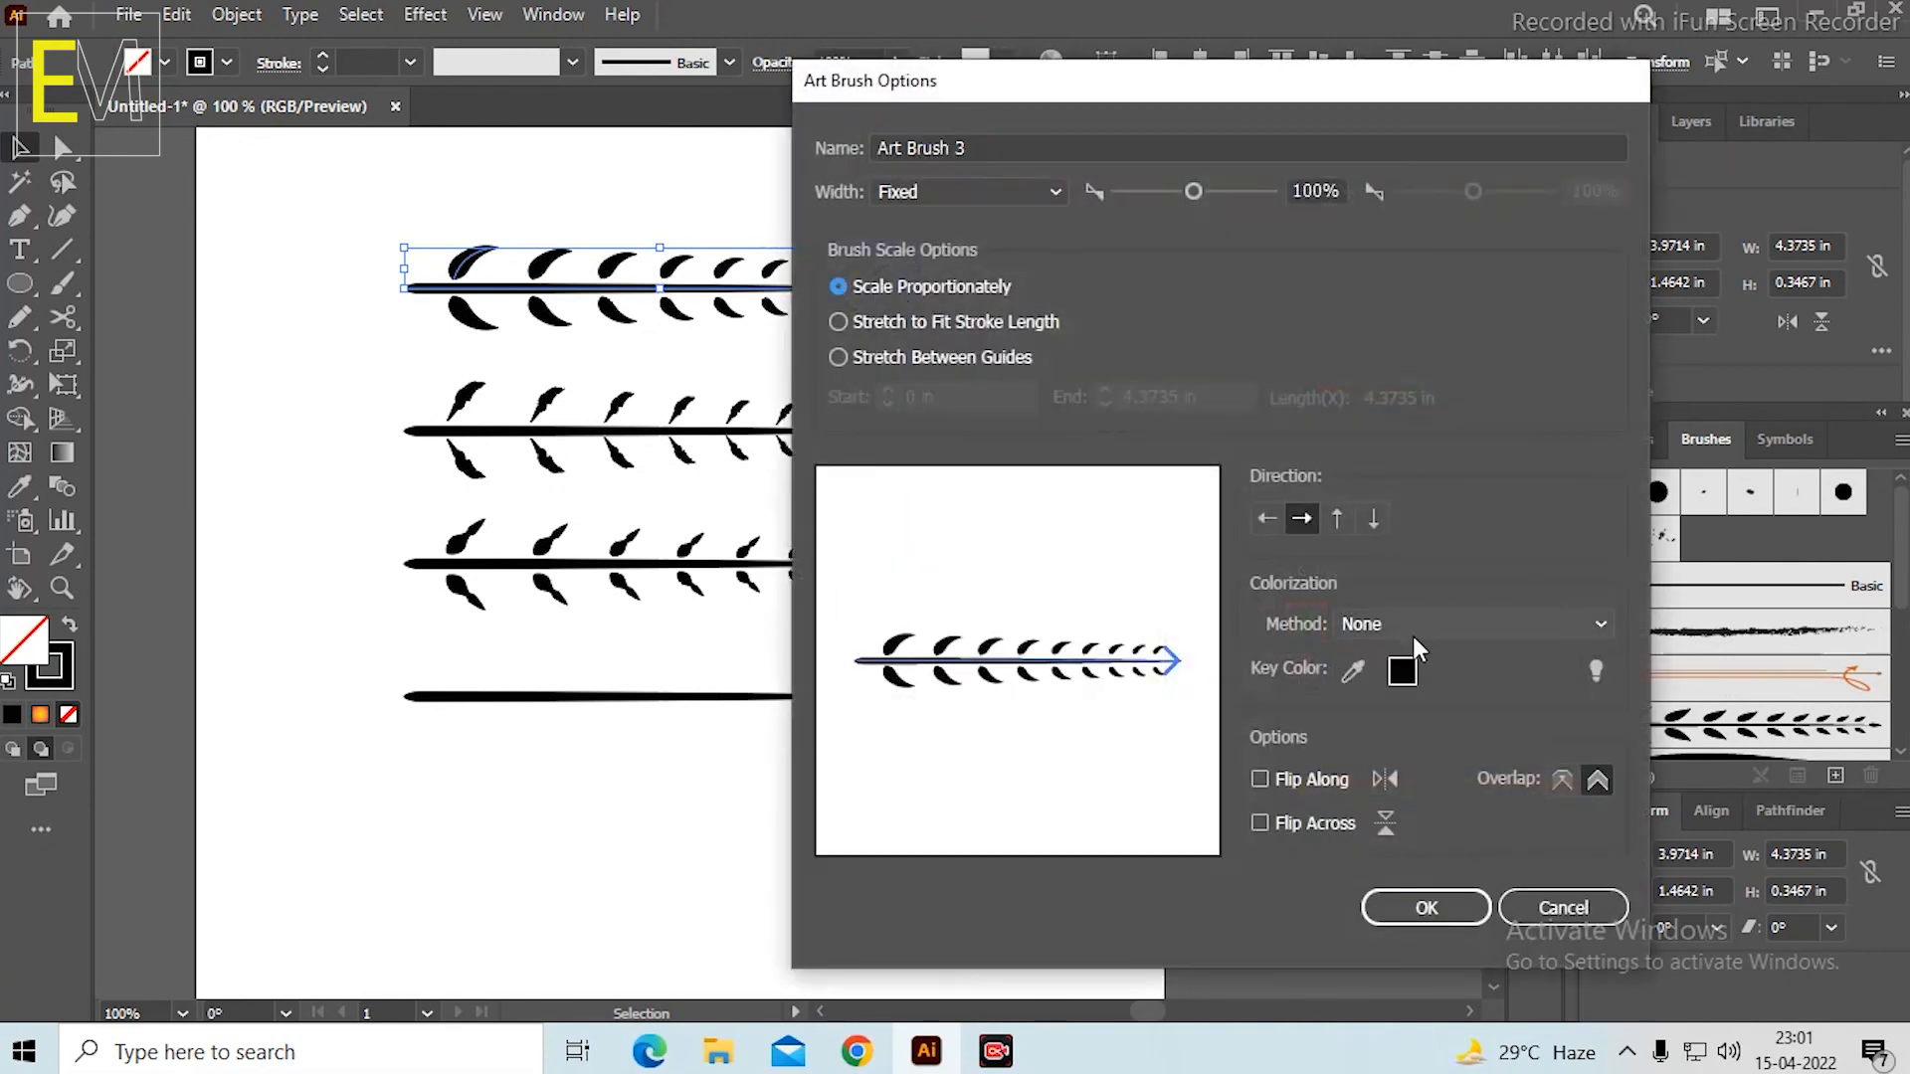
click(1428, 631)
click(1403, 685)
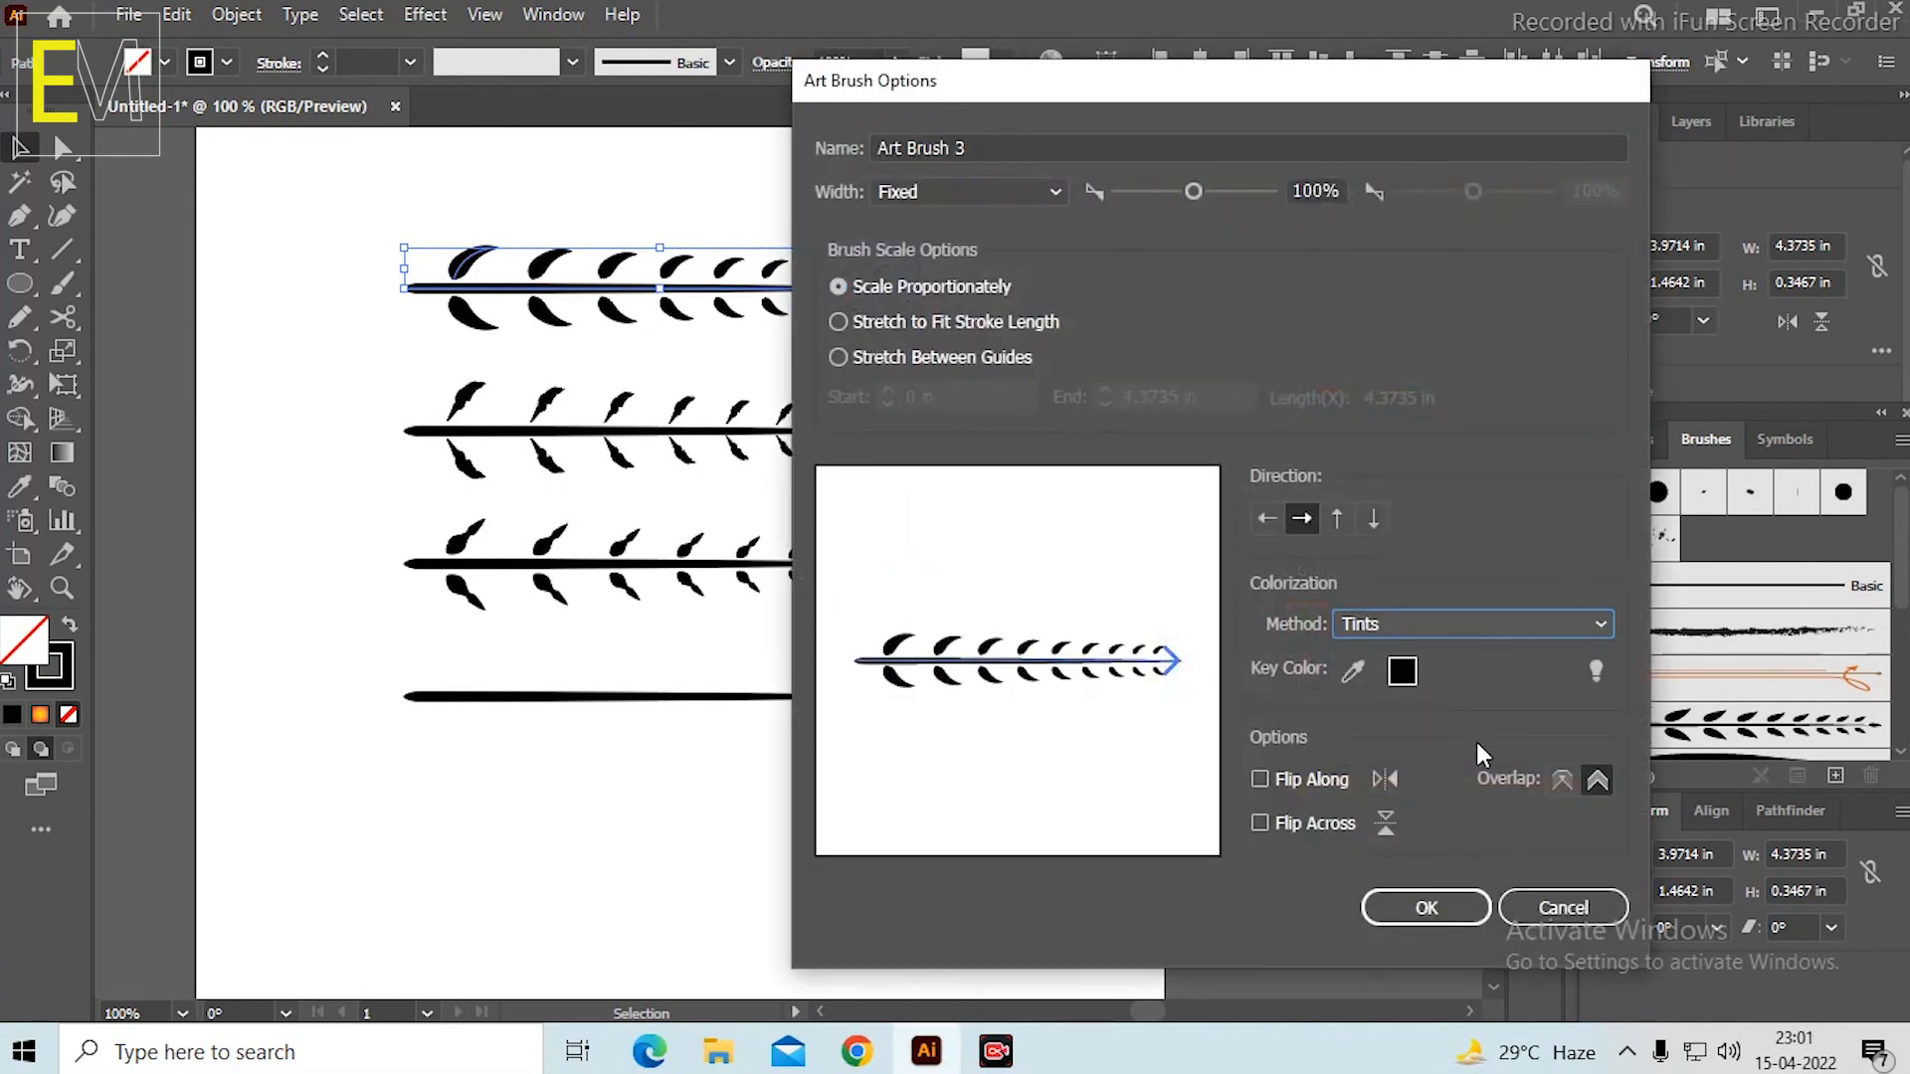
click(1403, 917)
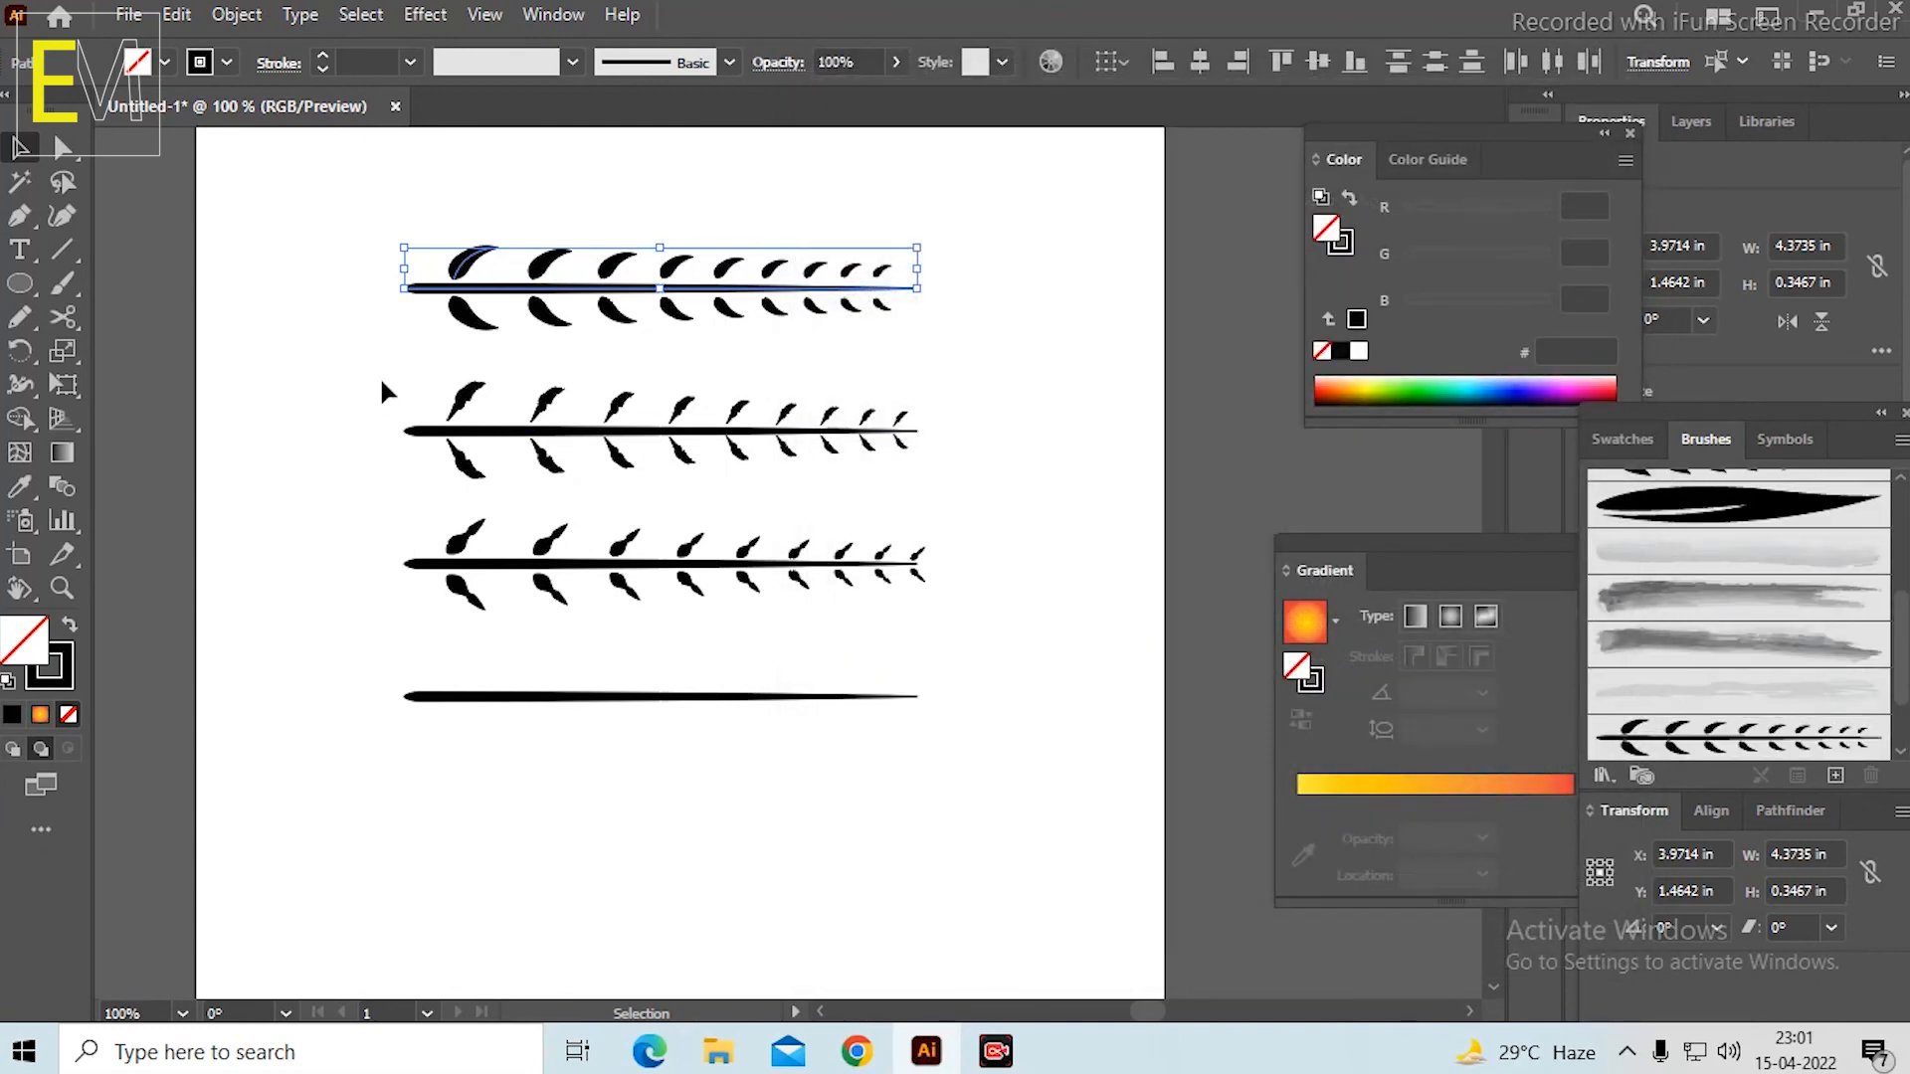
Create an art brush from the second leafy stem, using Scale Proportionately and Tints colorization.
mouse_move(383, 386)
mouse_down()
mouse_move(988, 493)
mouse_move(1028, 481)
mouse_up()
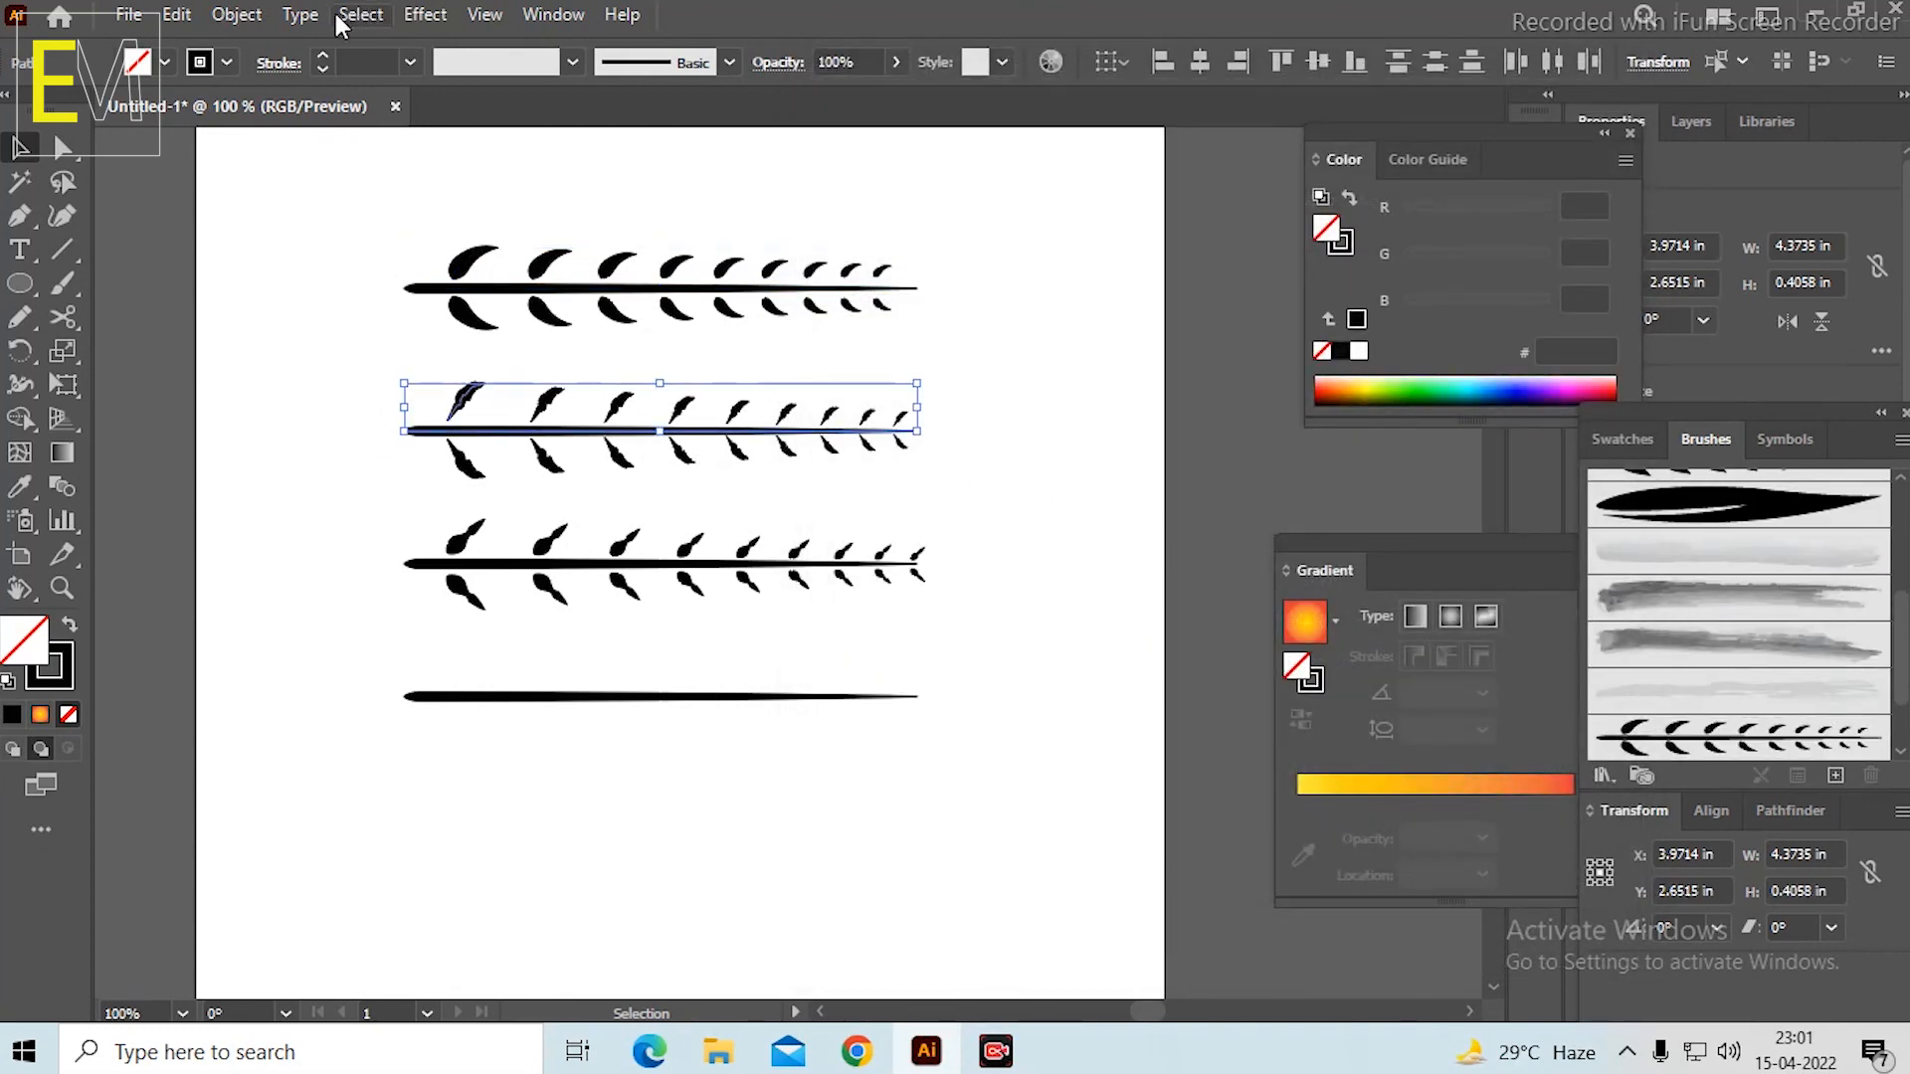
click(1836, 775)
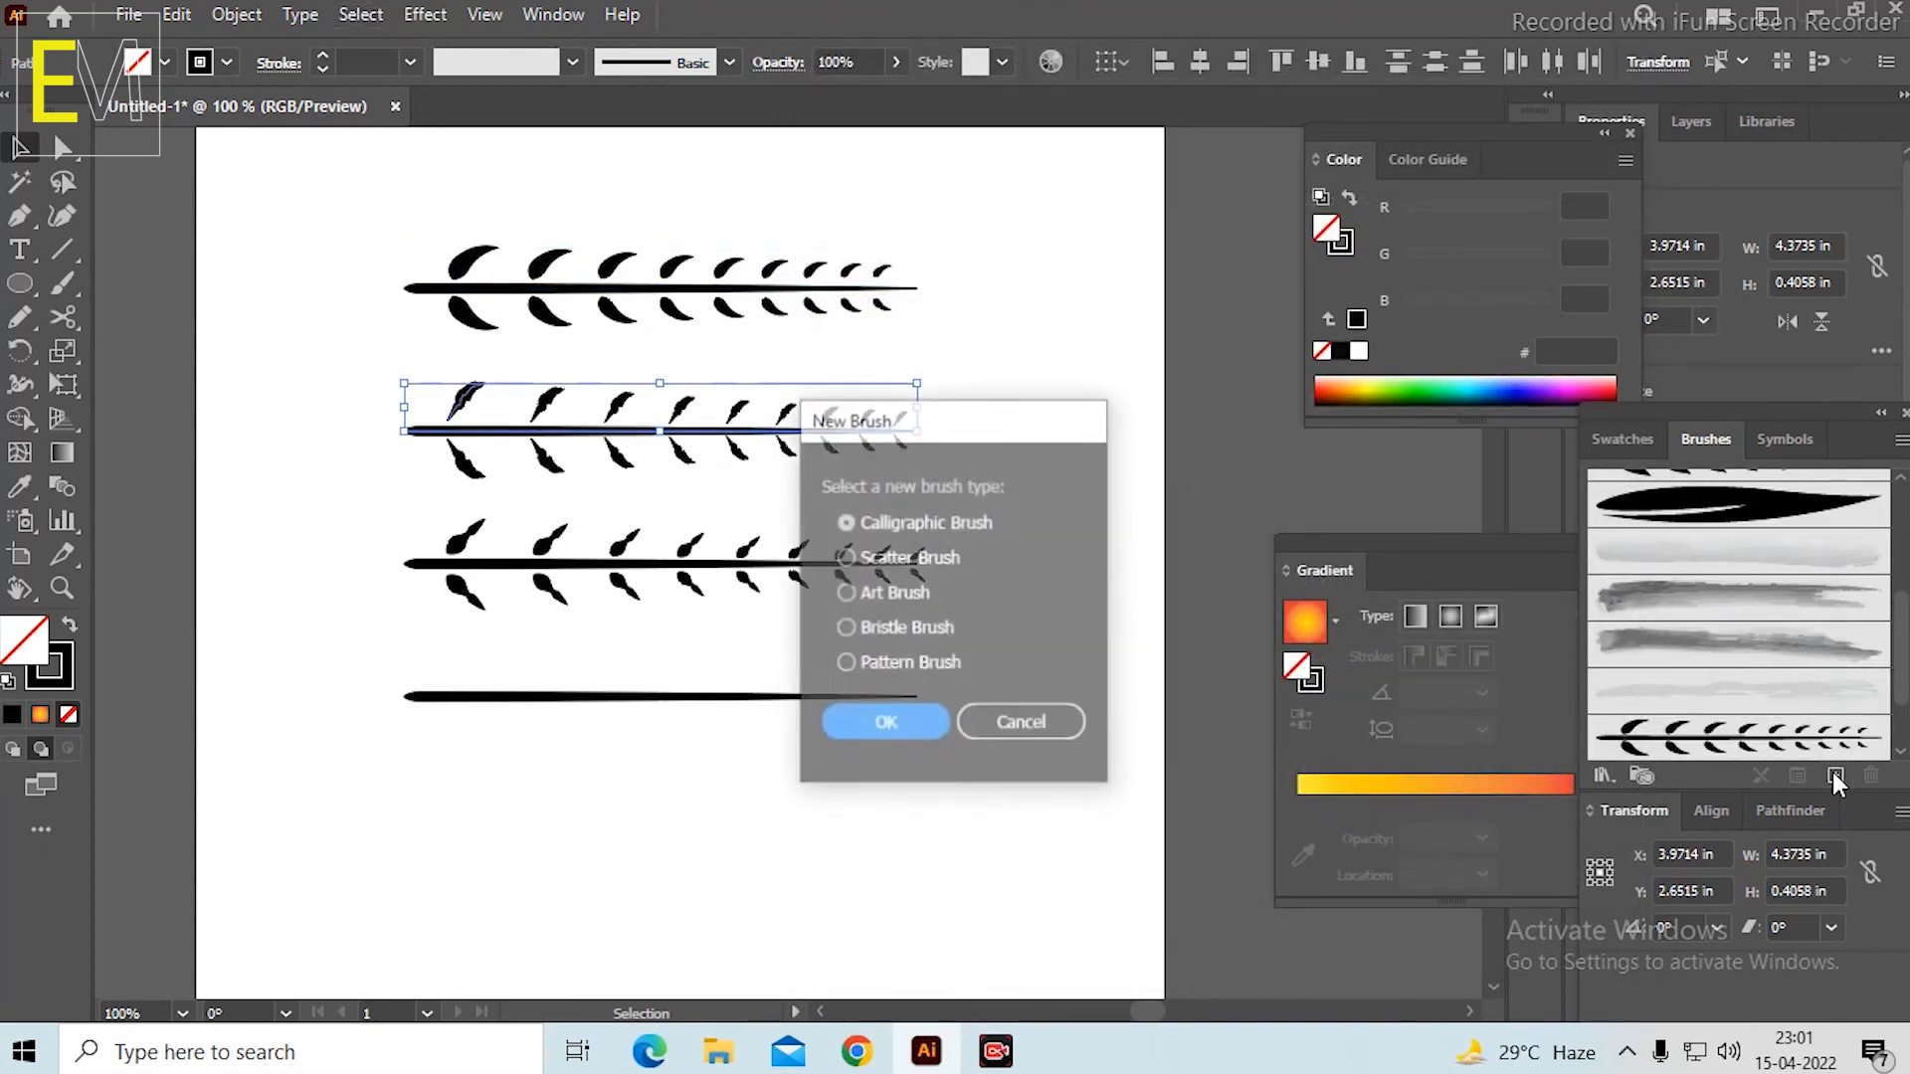
click(885, 590)
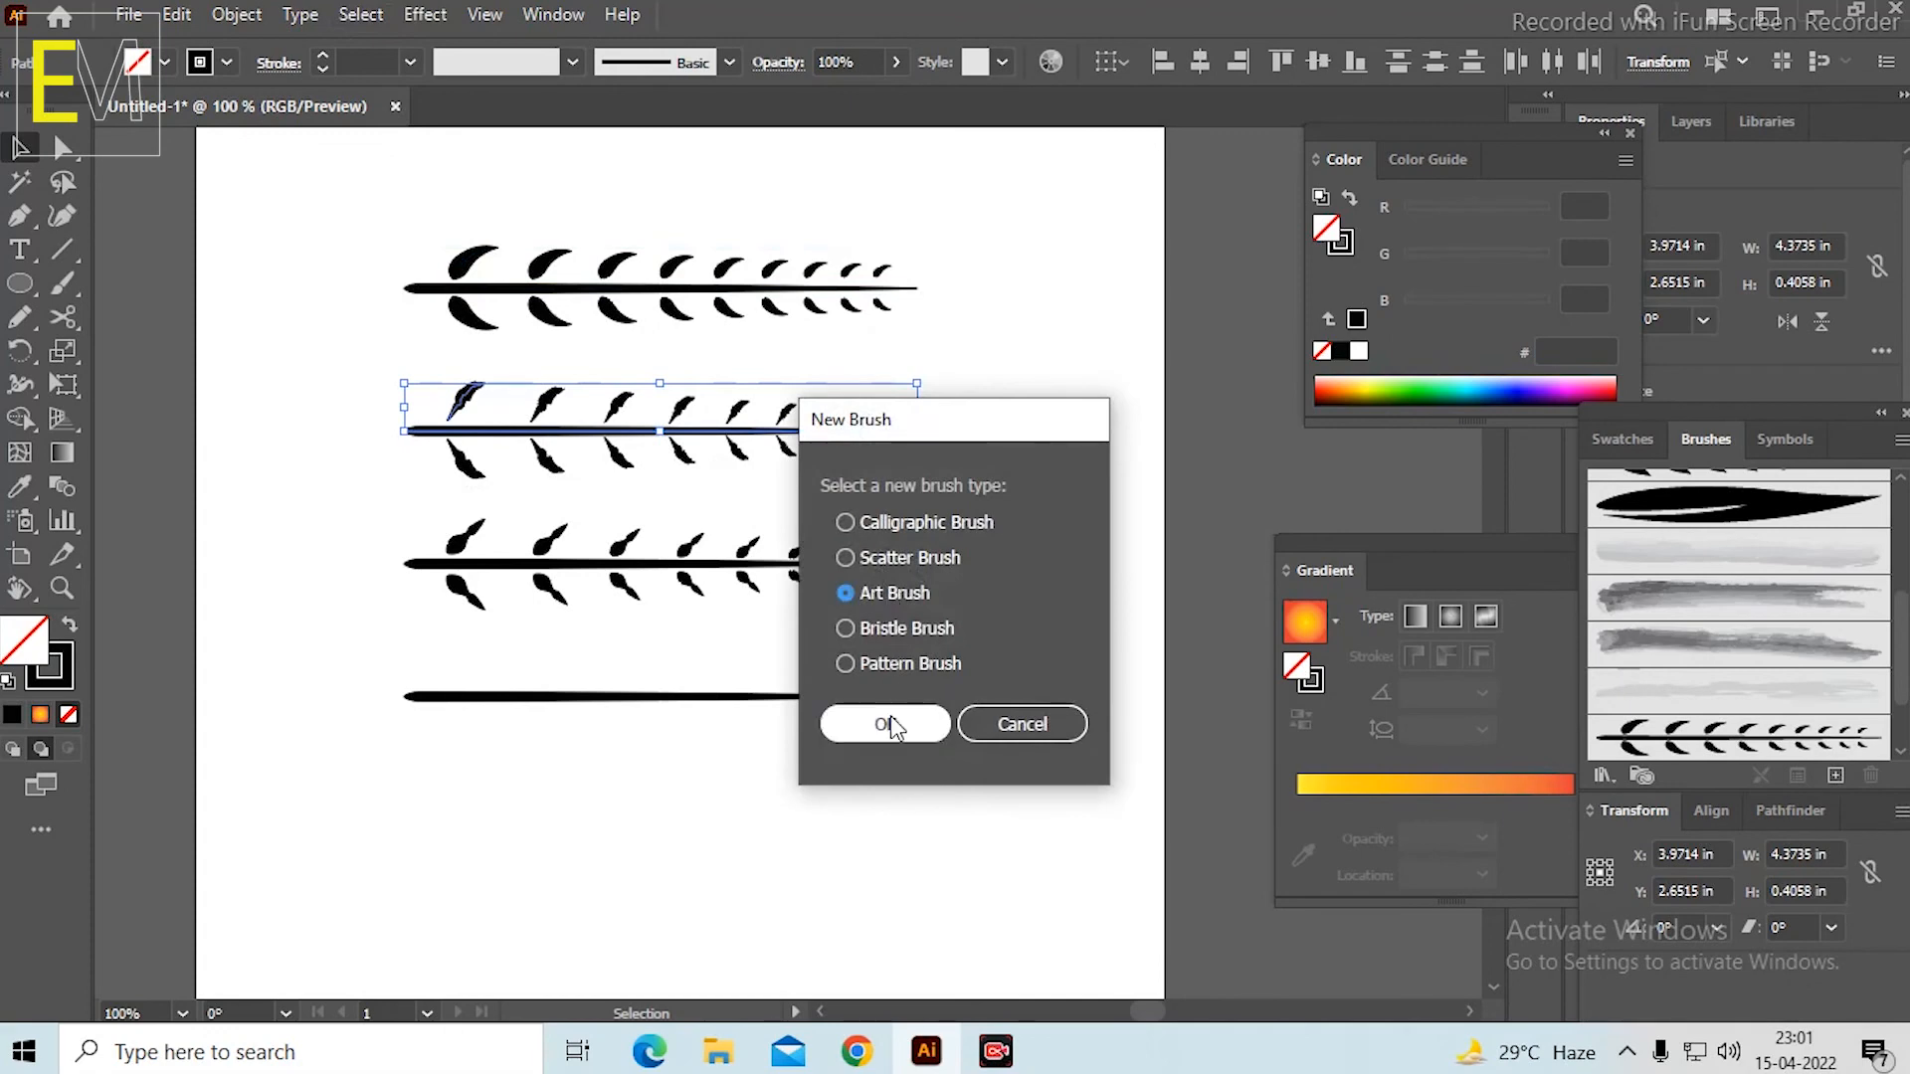
click(887, 723)
click(854, 285)
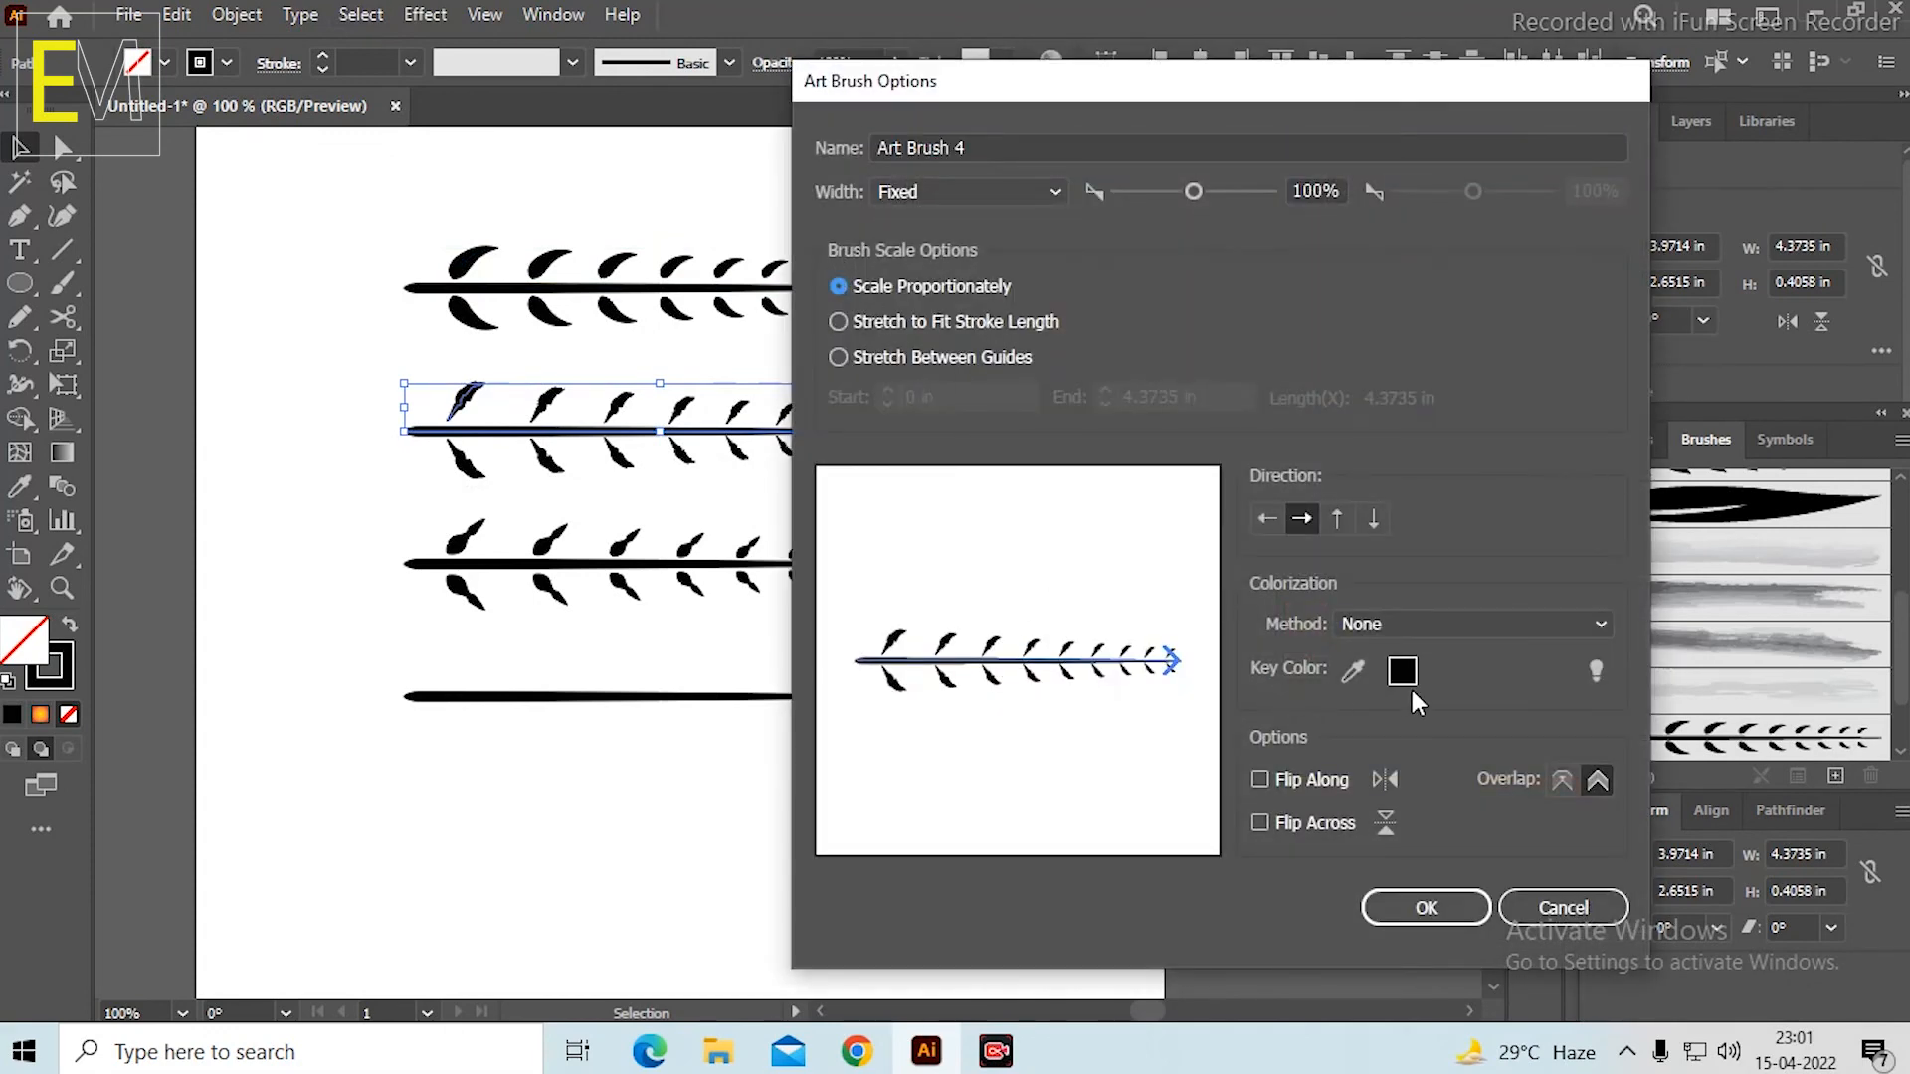
click(1452, 619)
click(1409, 691)
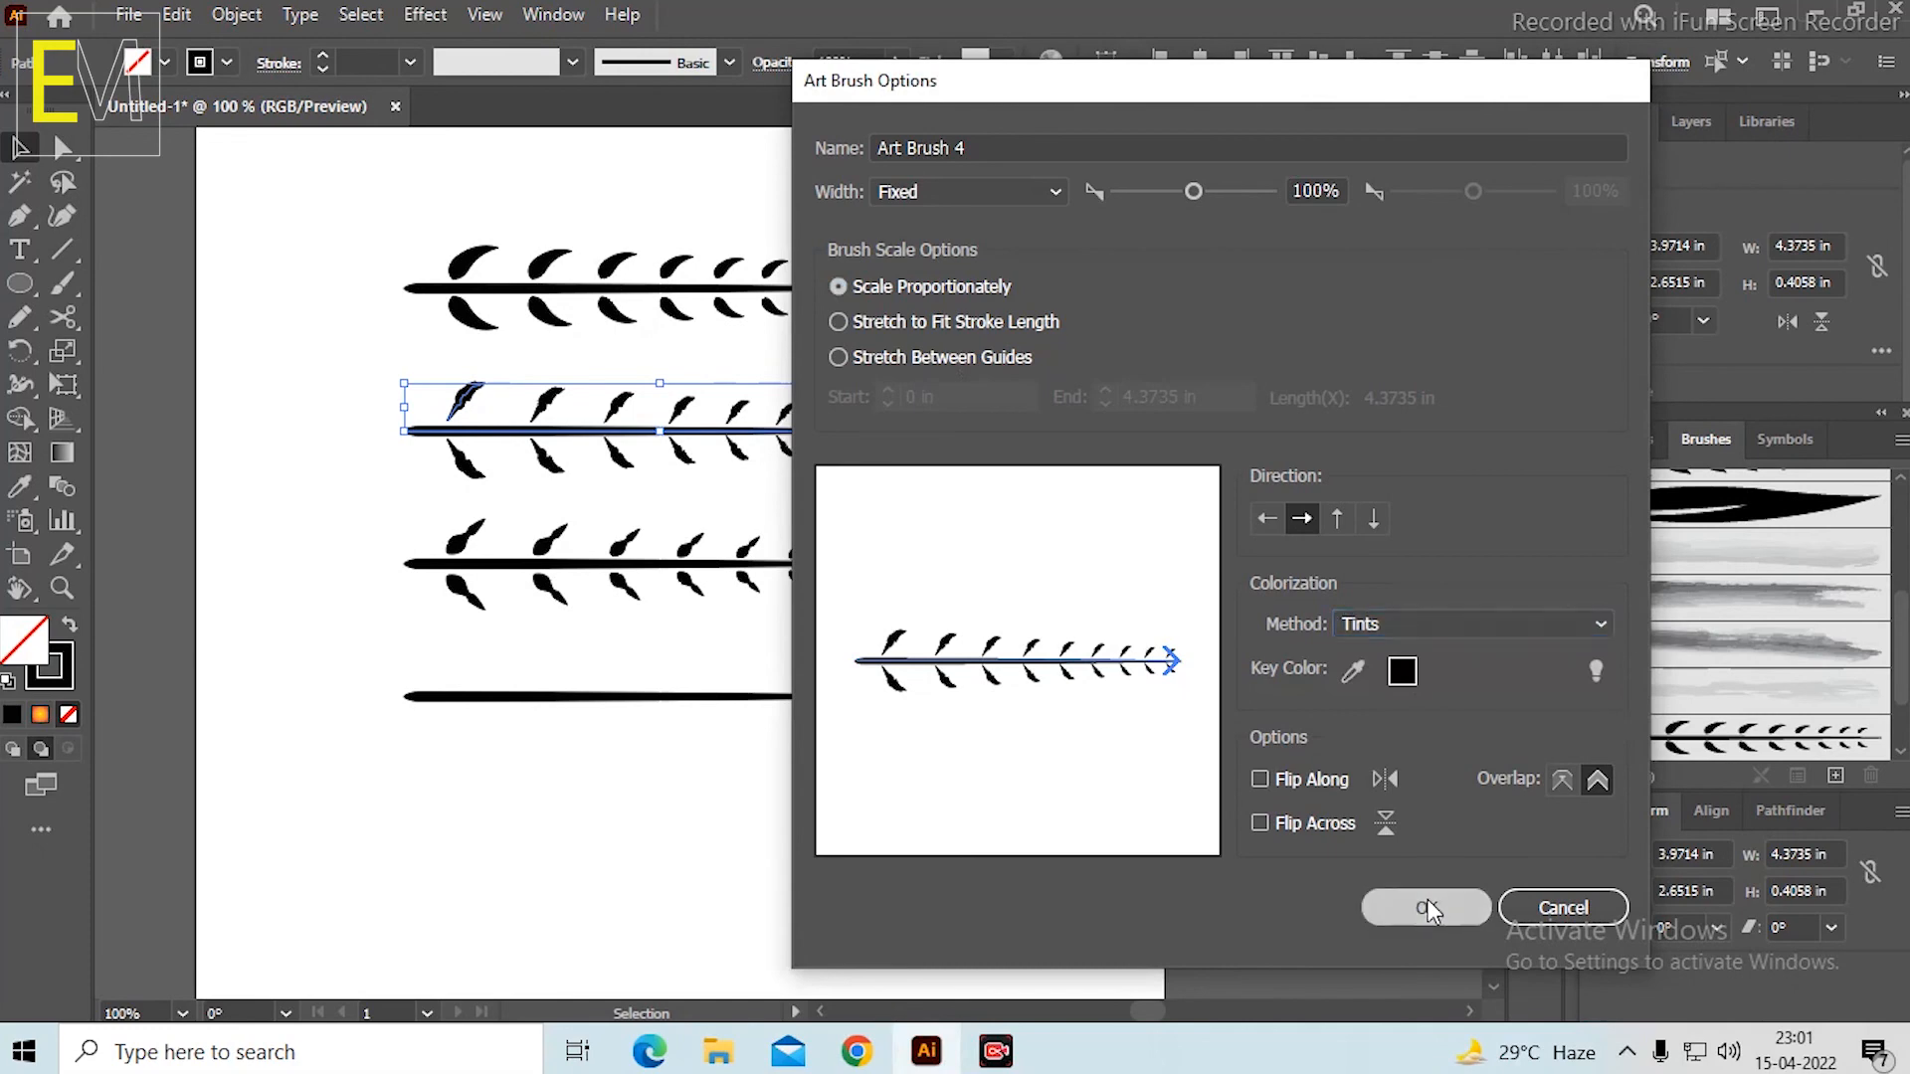
click(1428, 902)
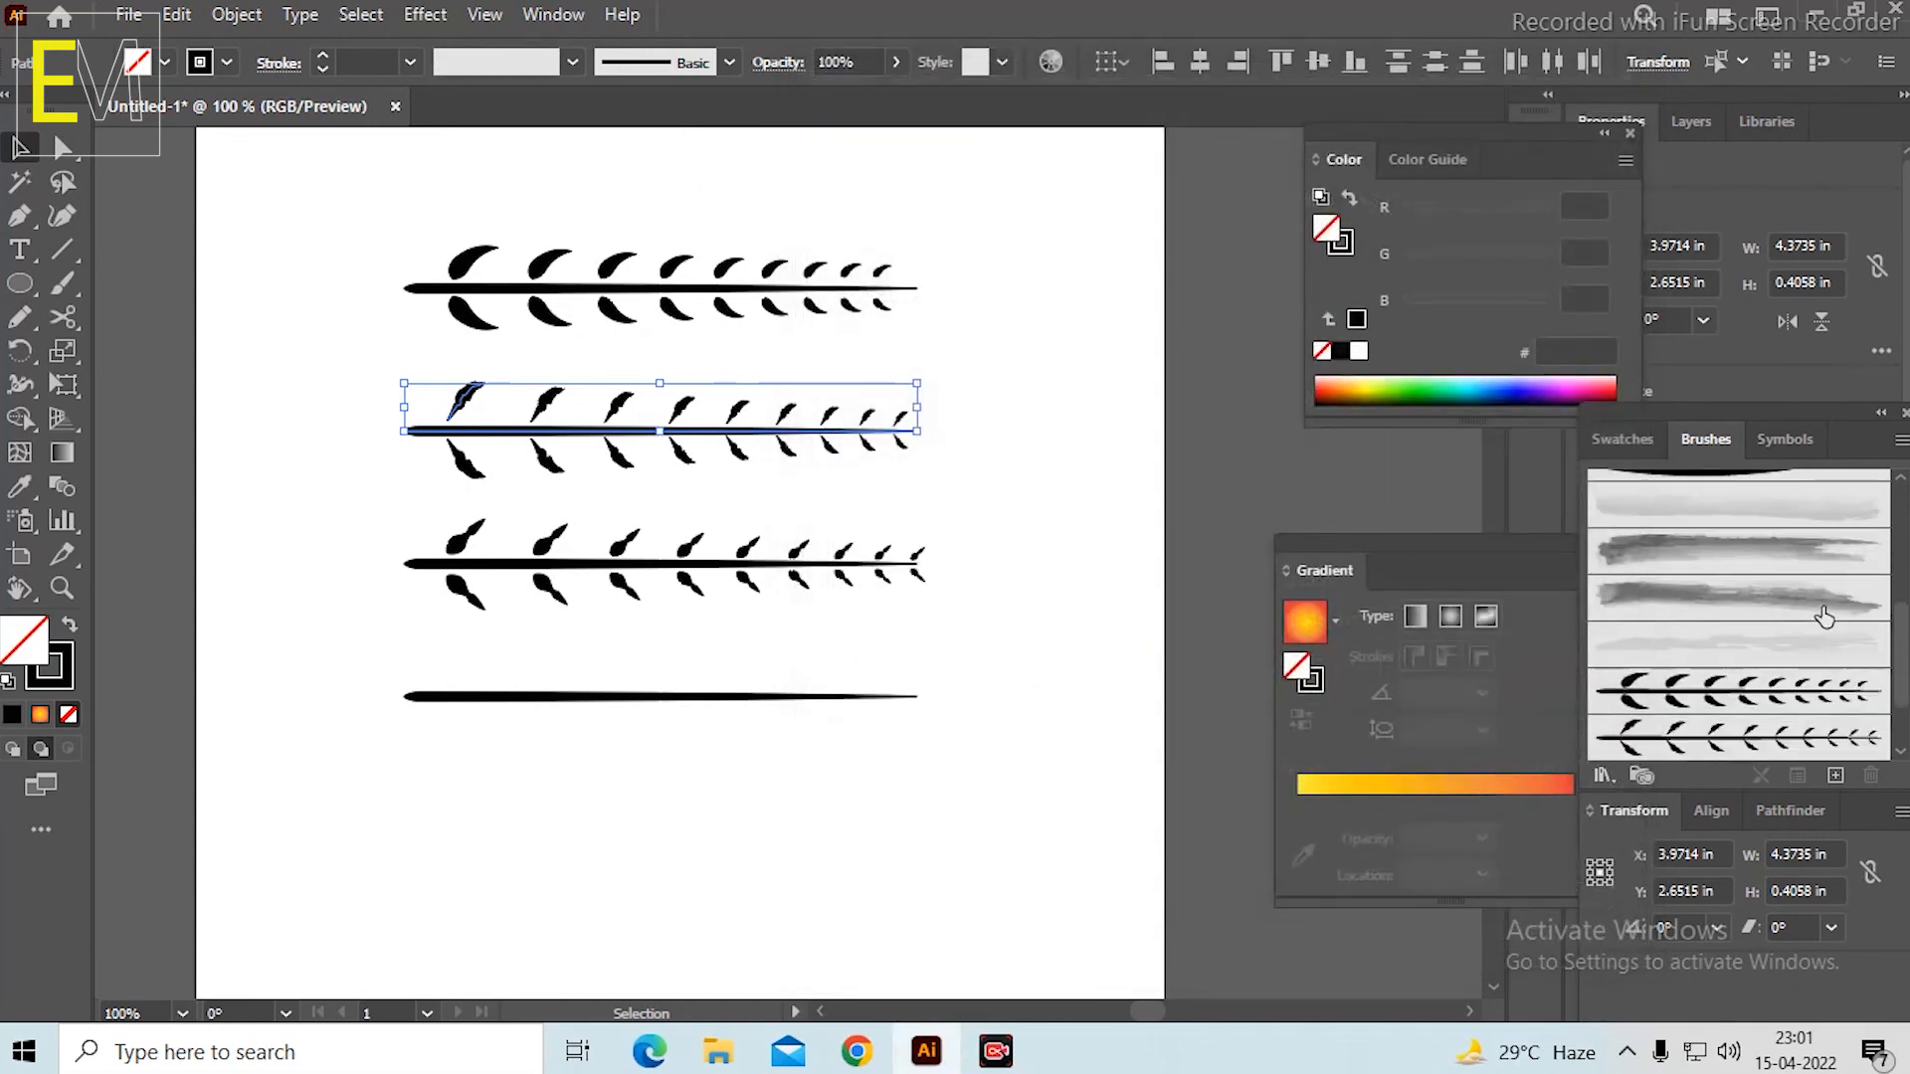
Create an art brush from the third leafy stem, using Scale Proportionately and Tints colorization.
mouse_move(368, 506)
mouse_down()
mouse_move(961, 636)
mouse_move(970, 617)
mouse_up()
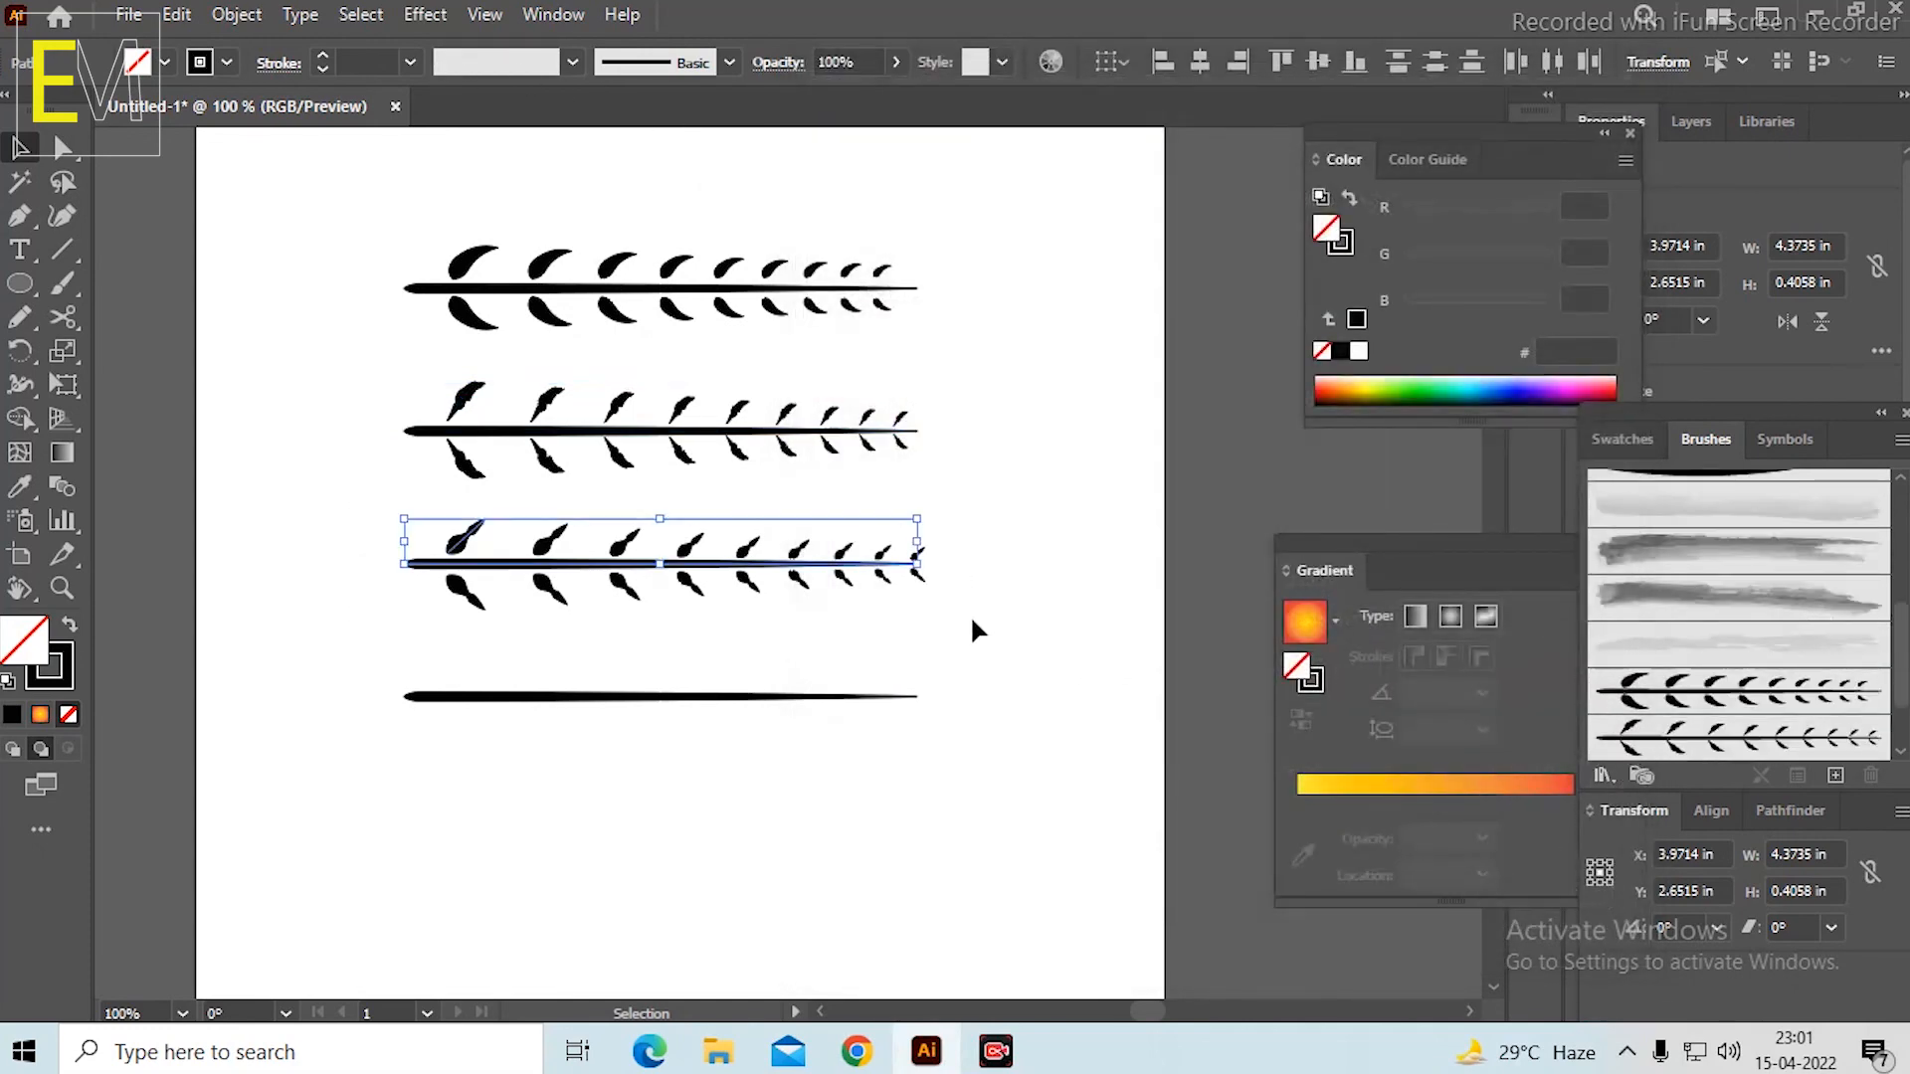
click(1836, 775)
click(852, 589)
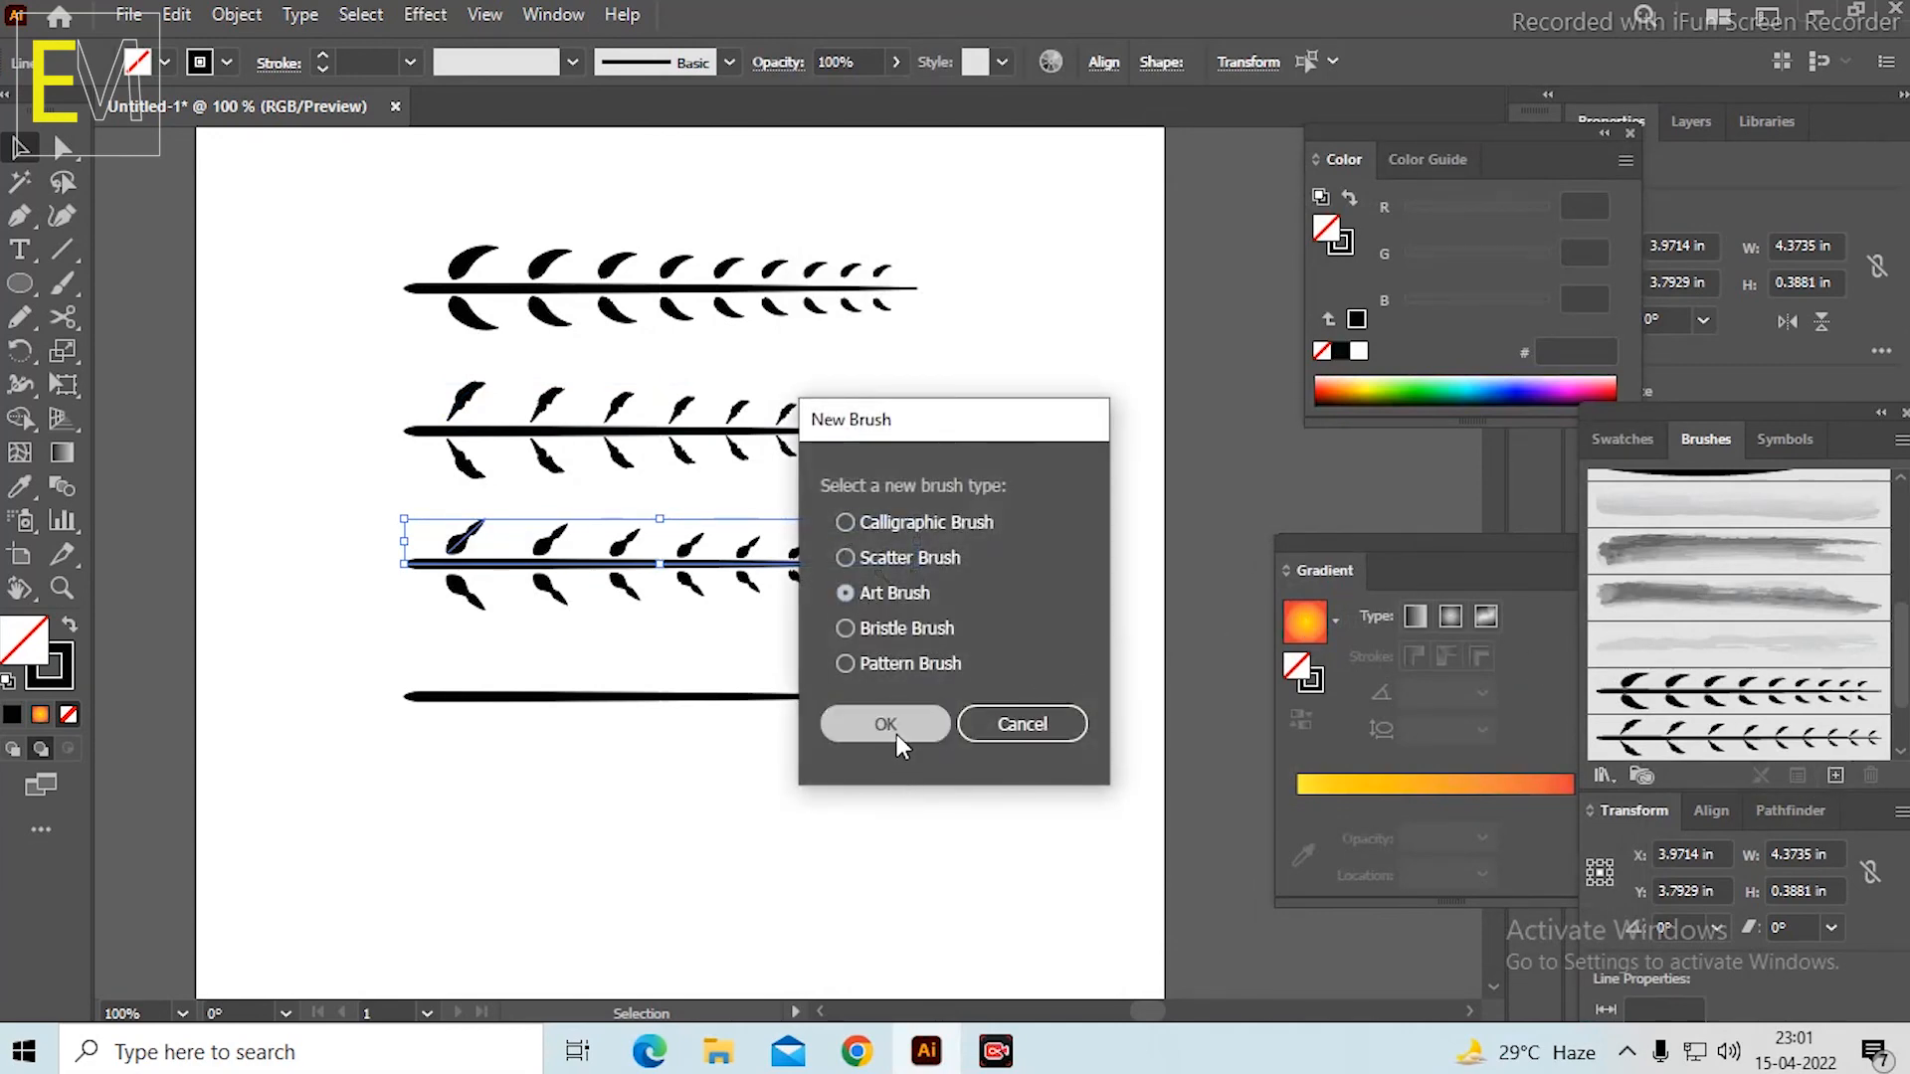
click(897, 734)
click(869, 288)
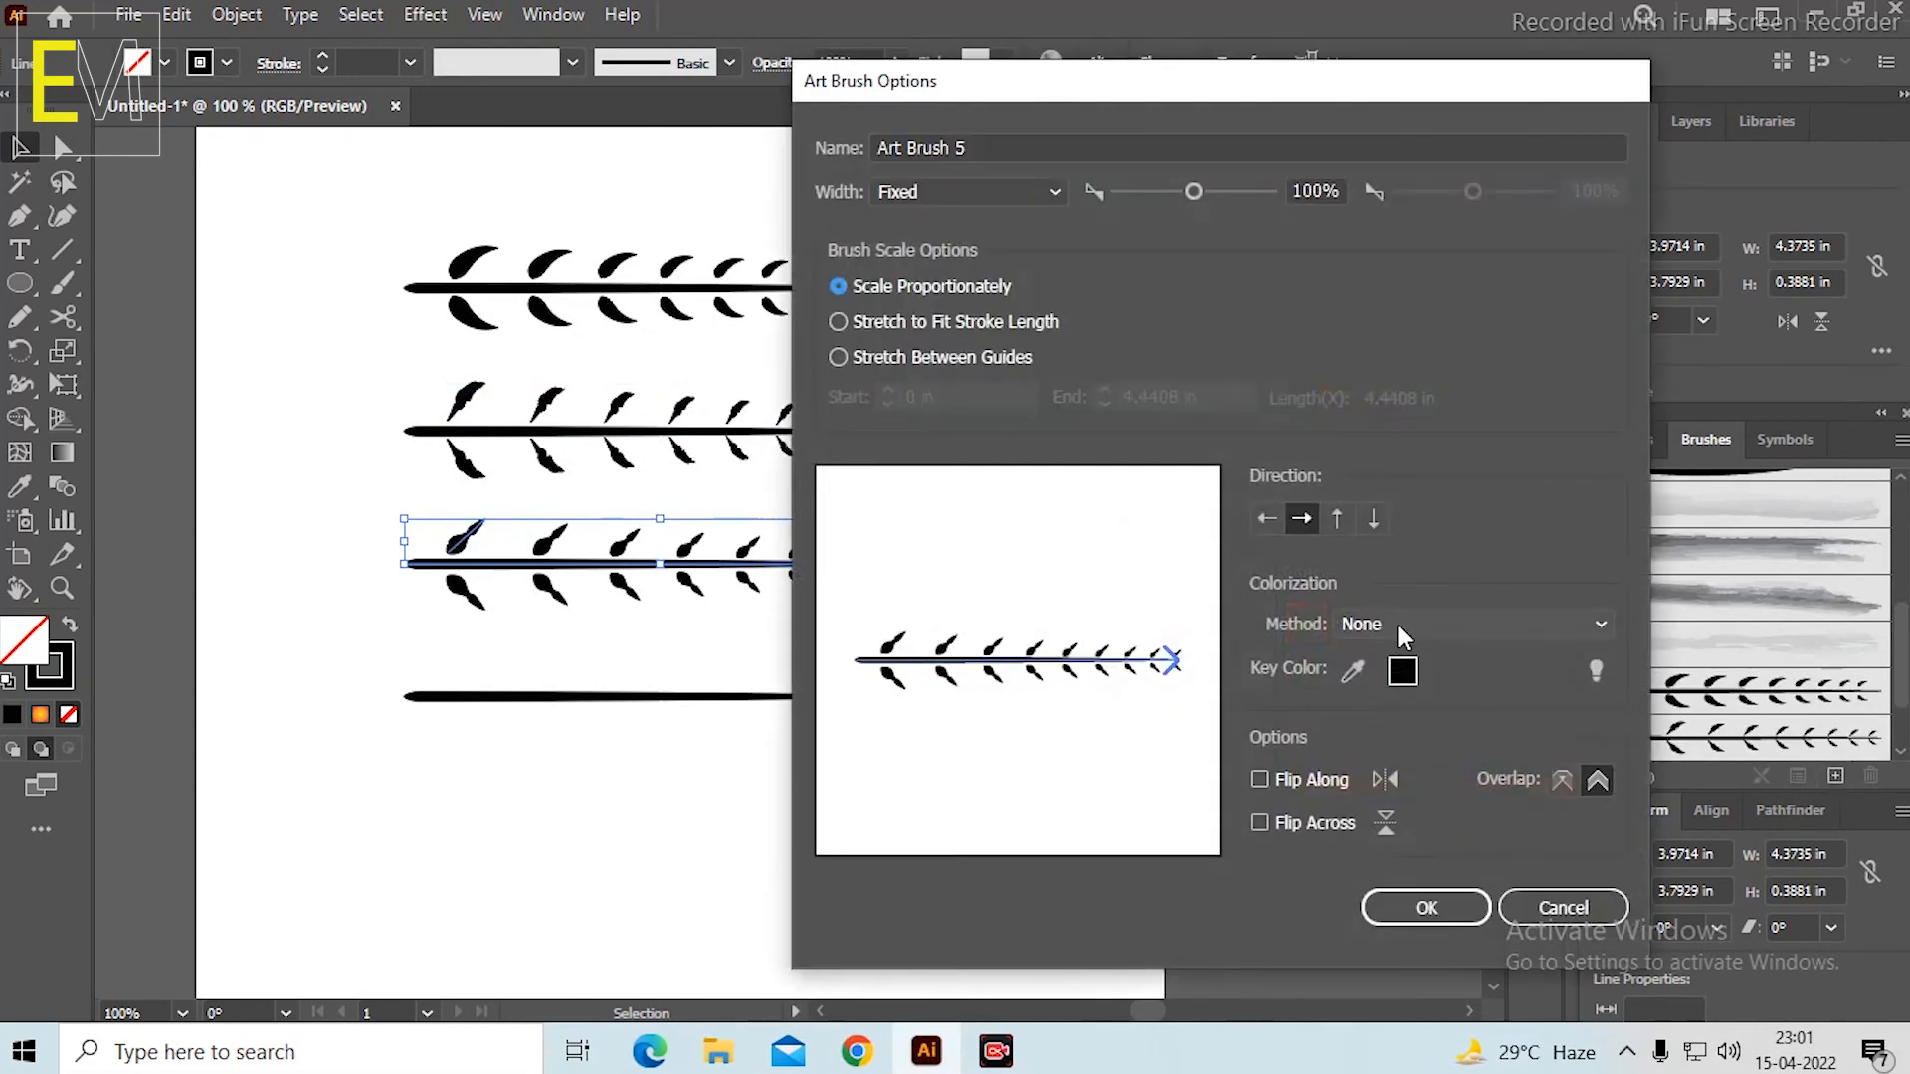
click(1395, 619)
click(1401, 683)
click(1425, 907)
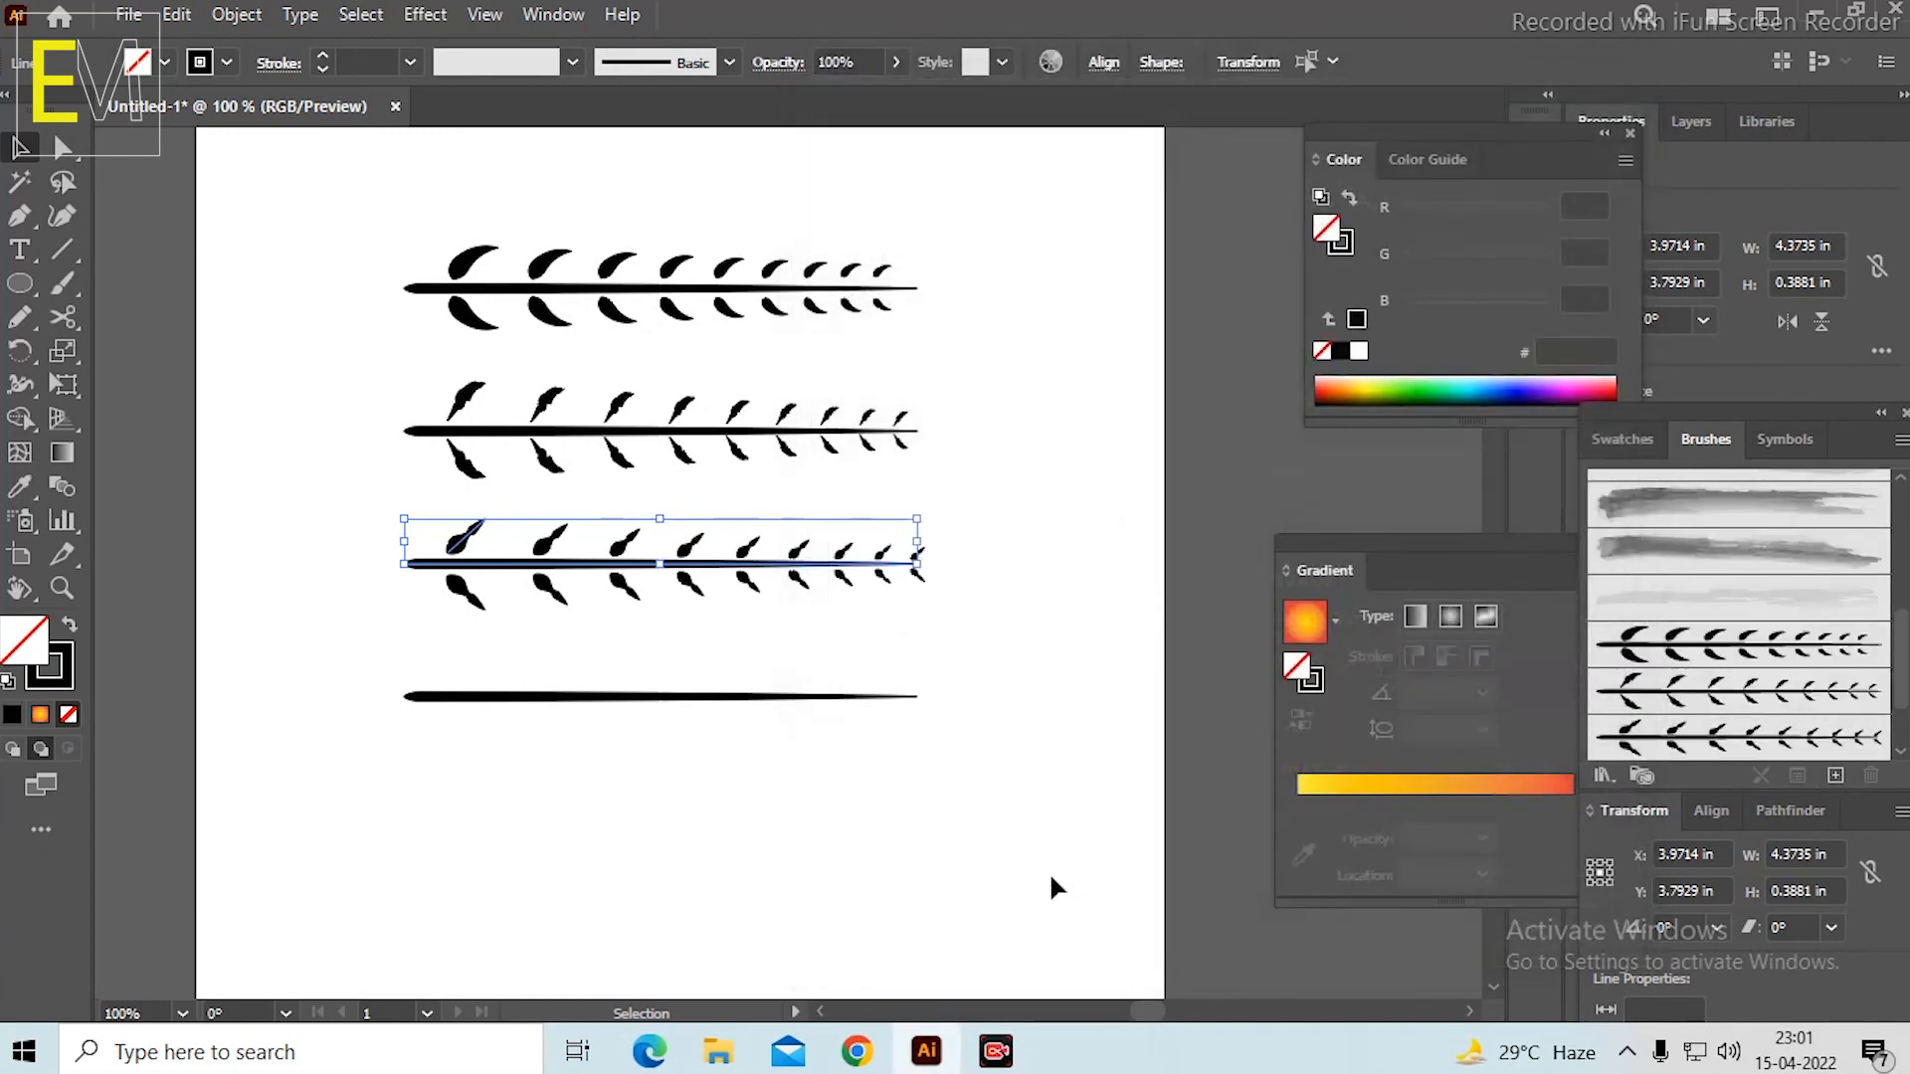
Test each of the three new branch brushes with a curved Paintbrush stroke below the stems, undoing each stroke.
mouse_move(273, 195)
mouse_down()
mouse_move(844, 557)
mouse_move(1044, 646)
mouse_up()
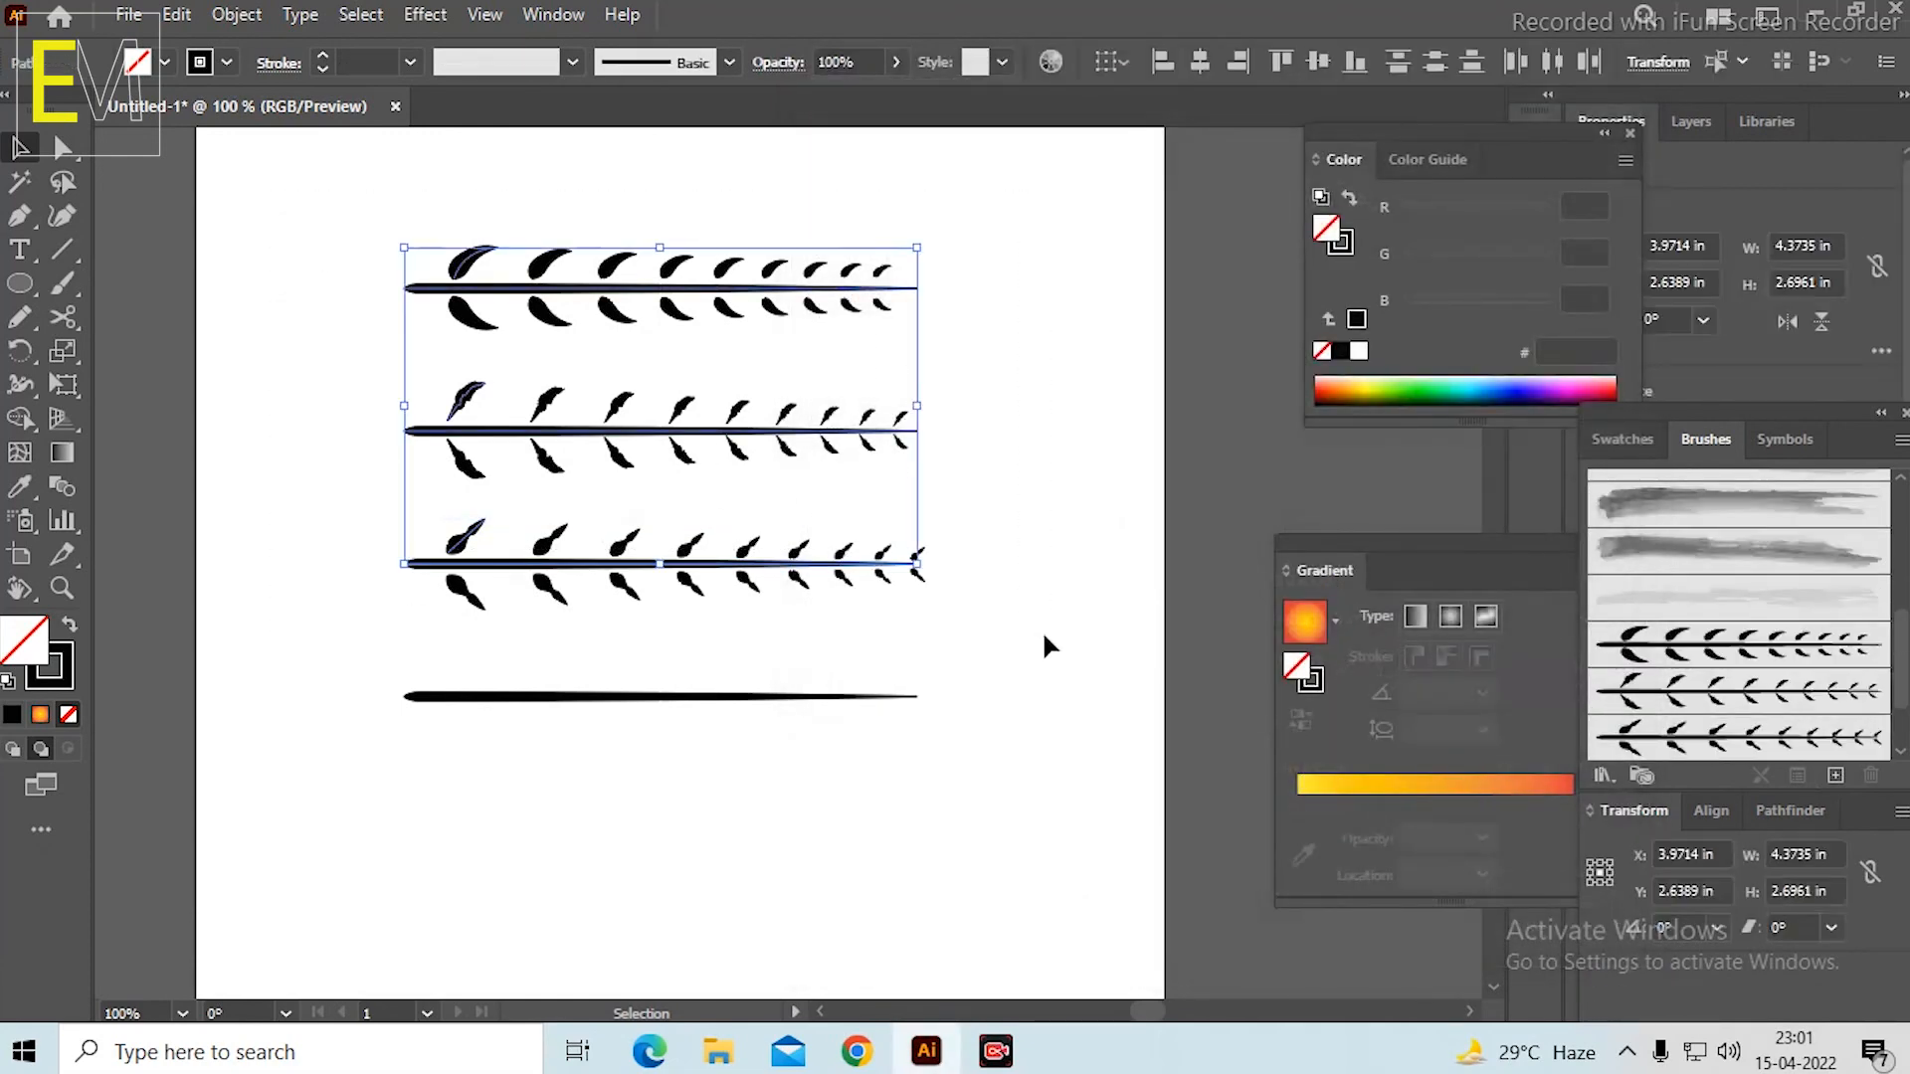
click(1027, 648)
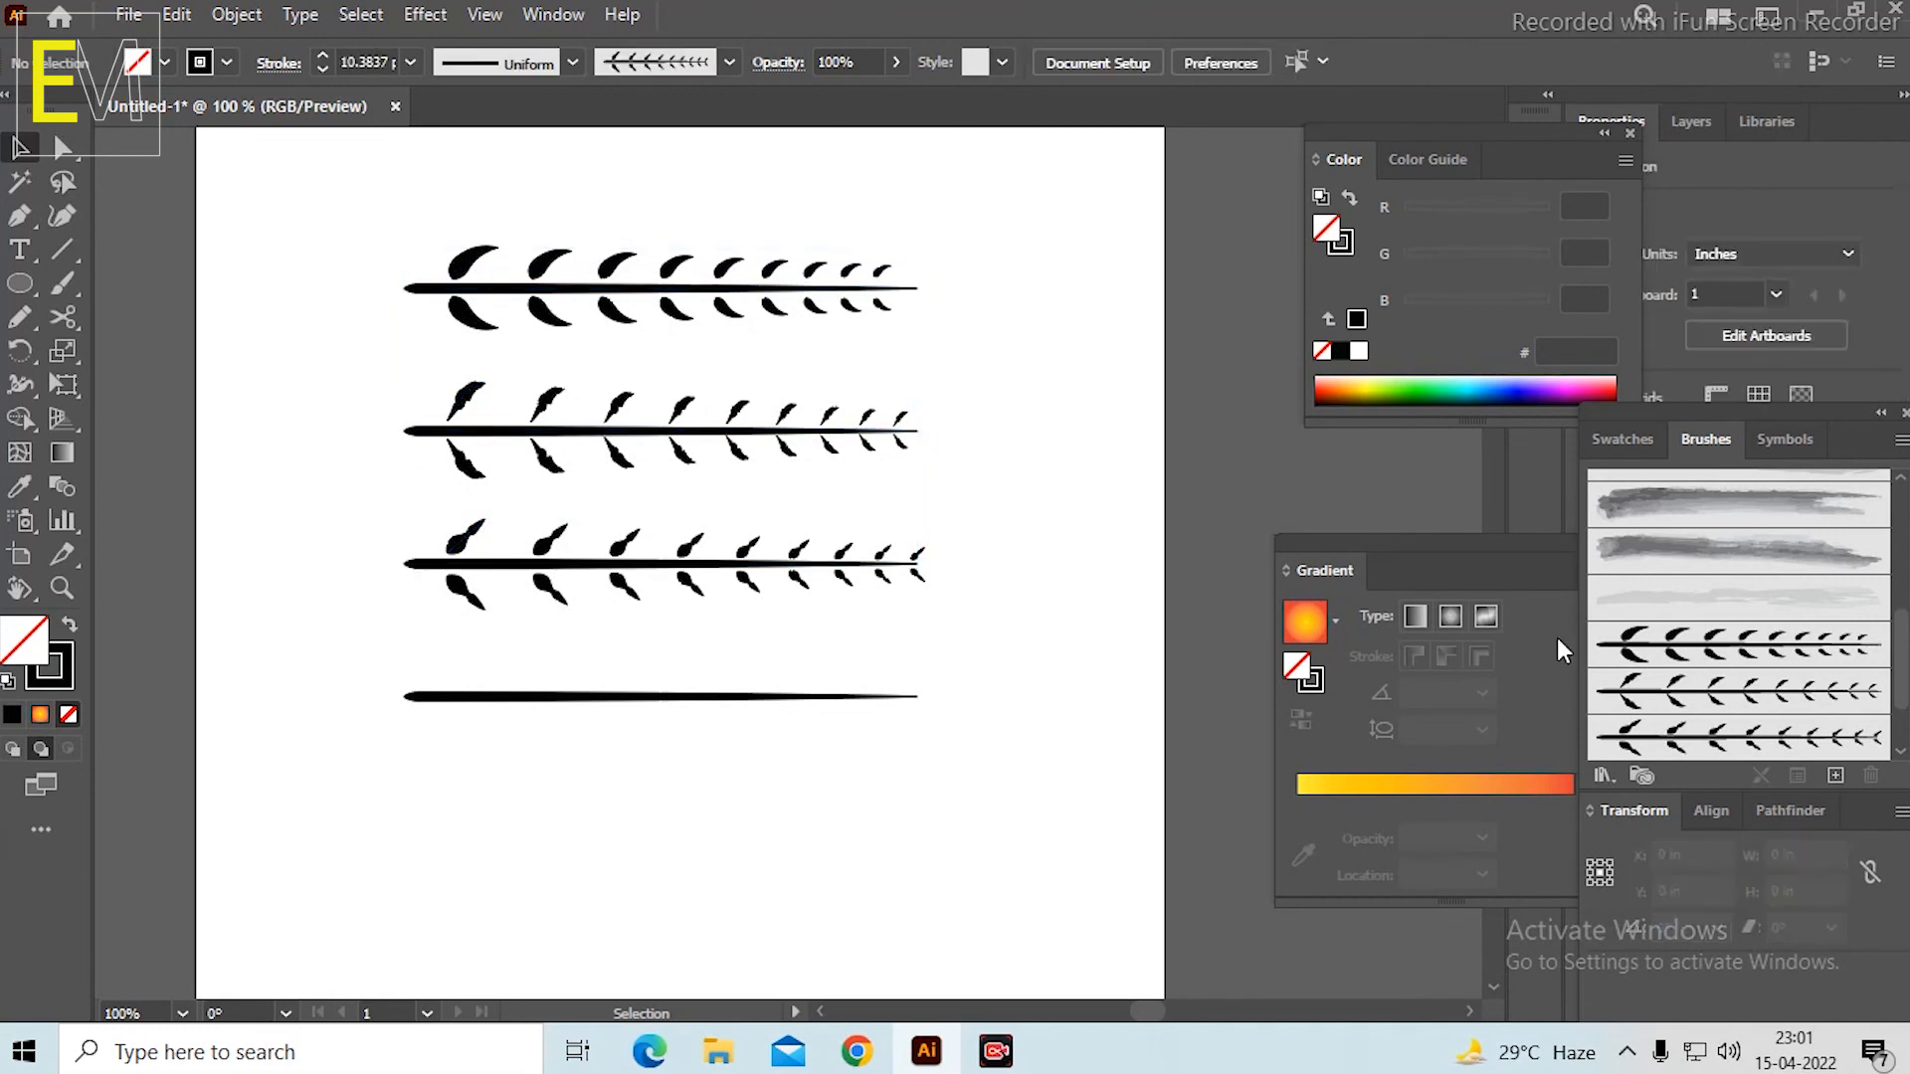
click(1706, 665)
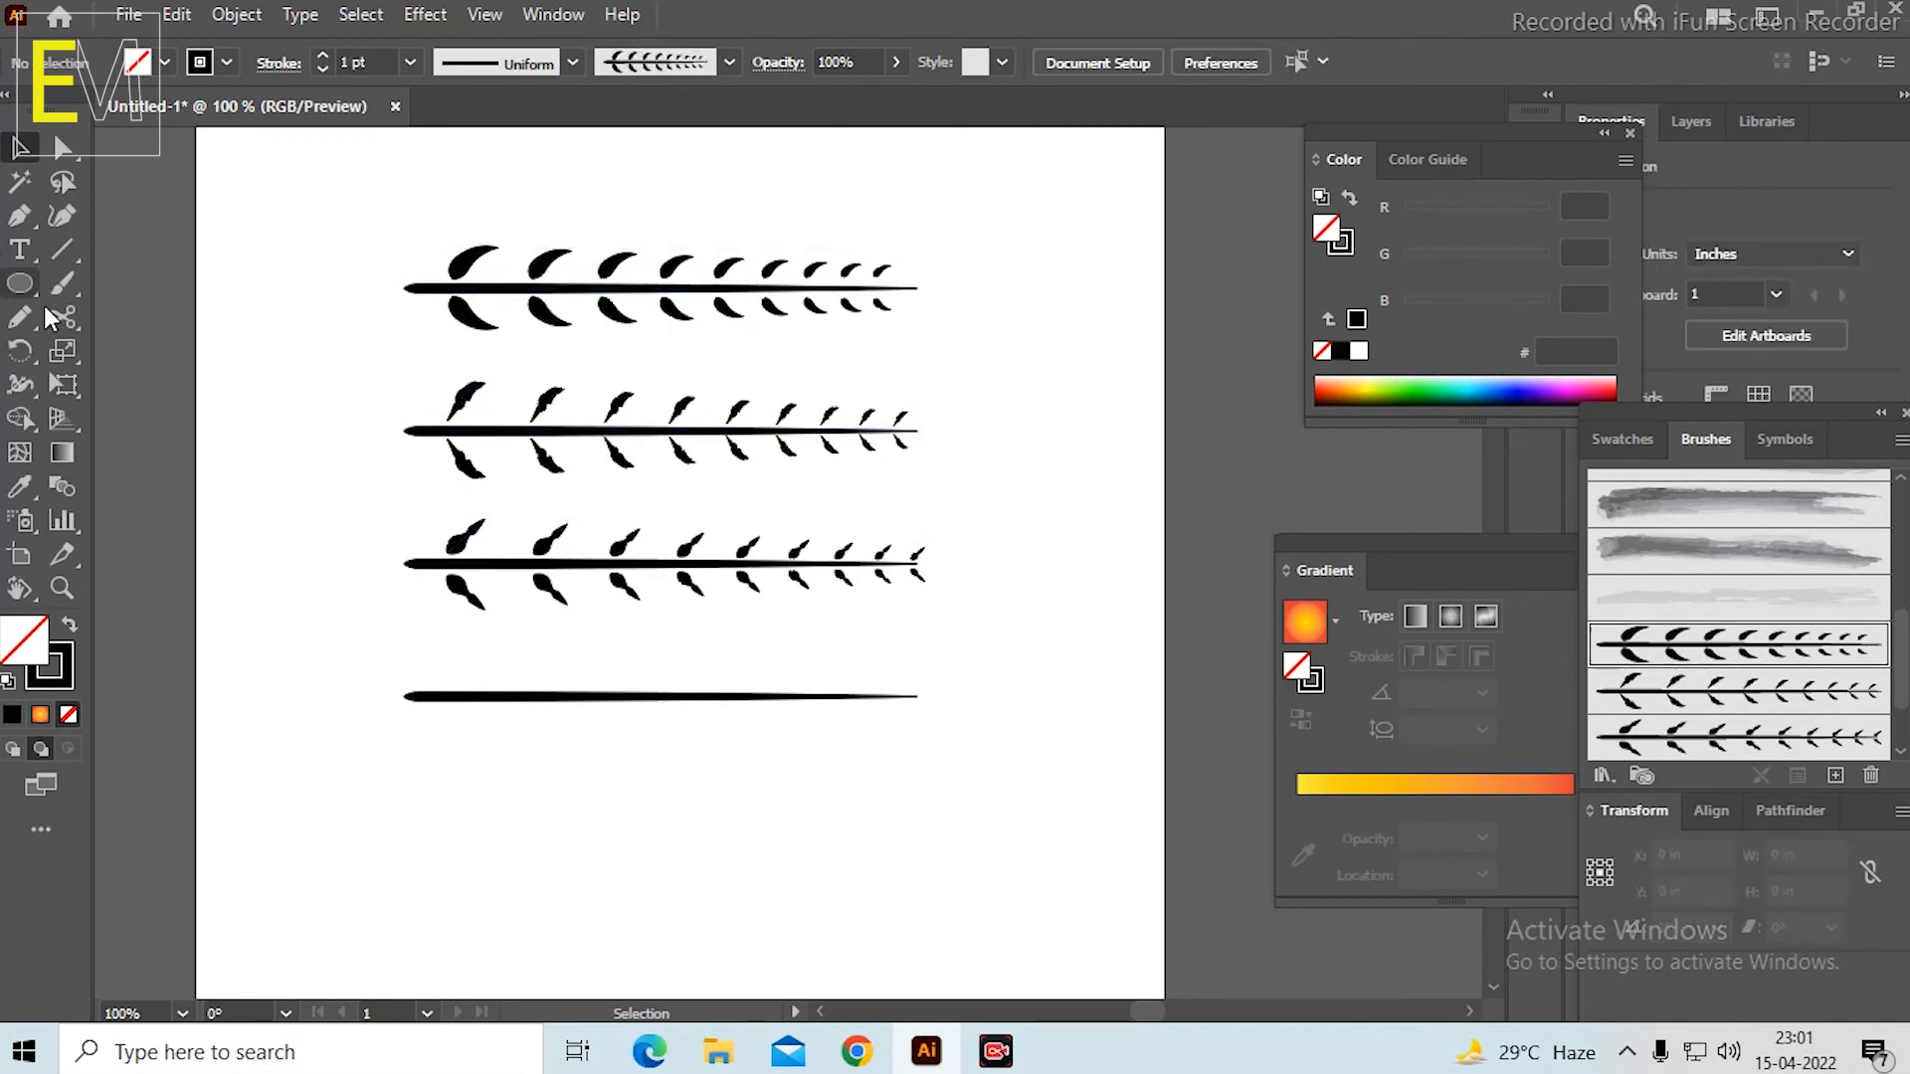
click(61, 284)
mouse_move(403, 933)
mouse_down()
mouse_move(418, 883)
mouse_move(771, 841)
mouse_up()
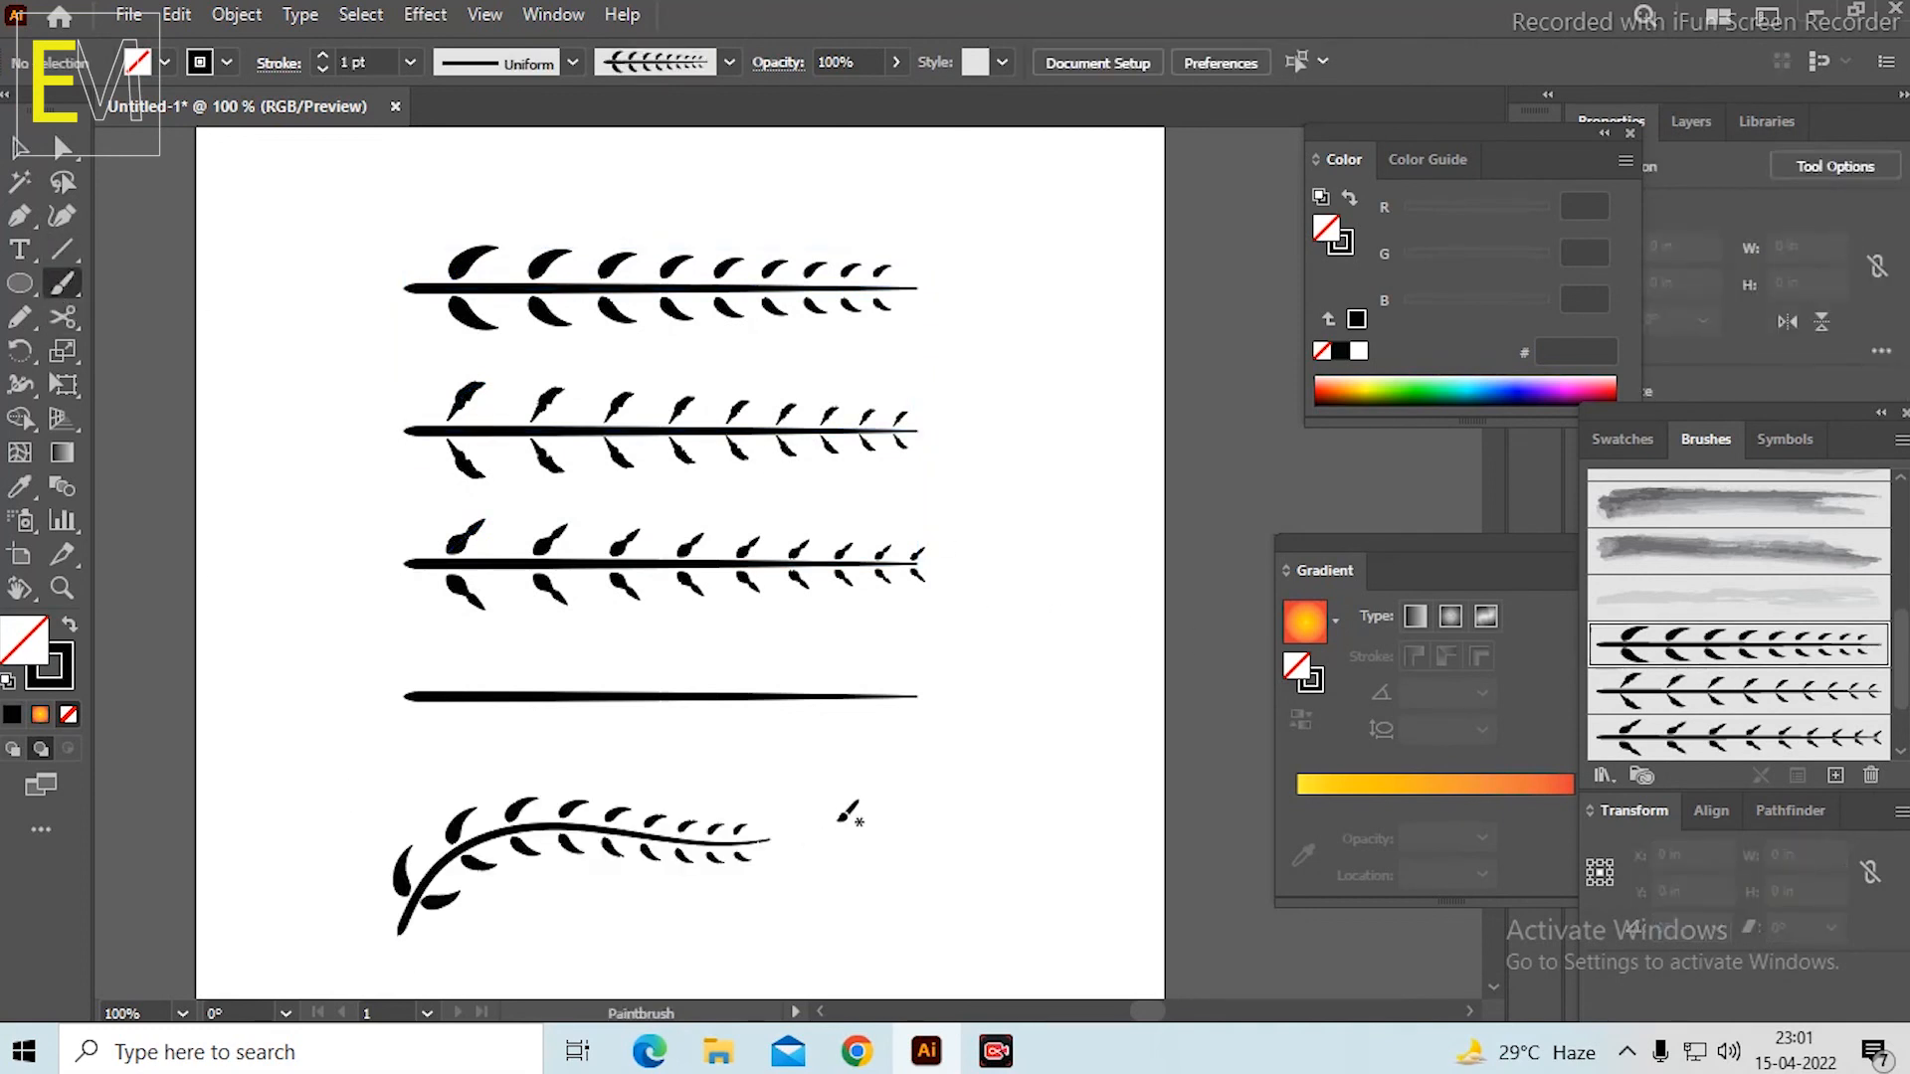
key(ctrl+z)
click(1651, 696)
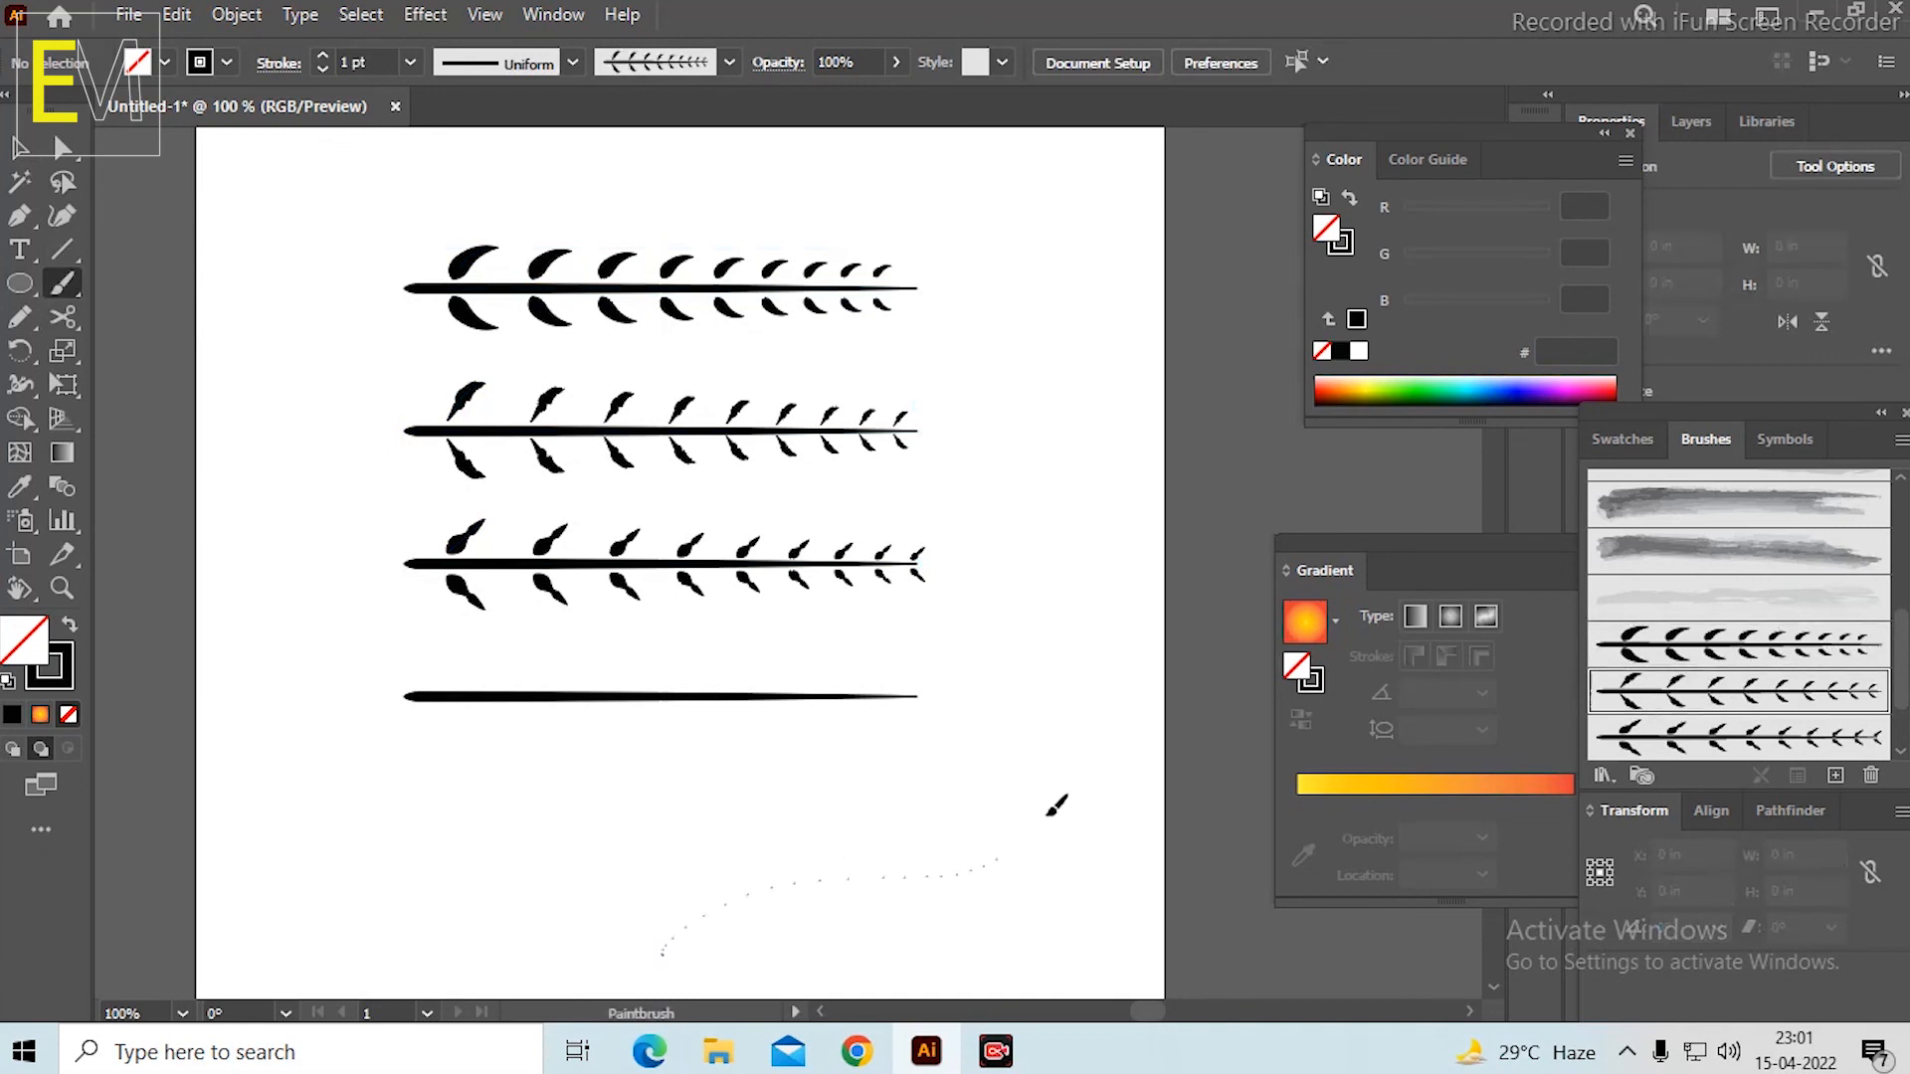
drag(1057, 804, 1065, 801)
key(ctrl+z)
click(1612, 753)
mouse_move(1031, 952)
mouse_down()
mouse_move(1005, 789)
mouse_move(853, 851)
mouse_up()
key(ctrl+z)
Delete the three leafy branches from the artboard, keeping only the bare stem.
click(20, 149)
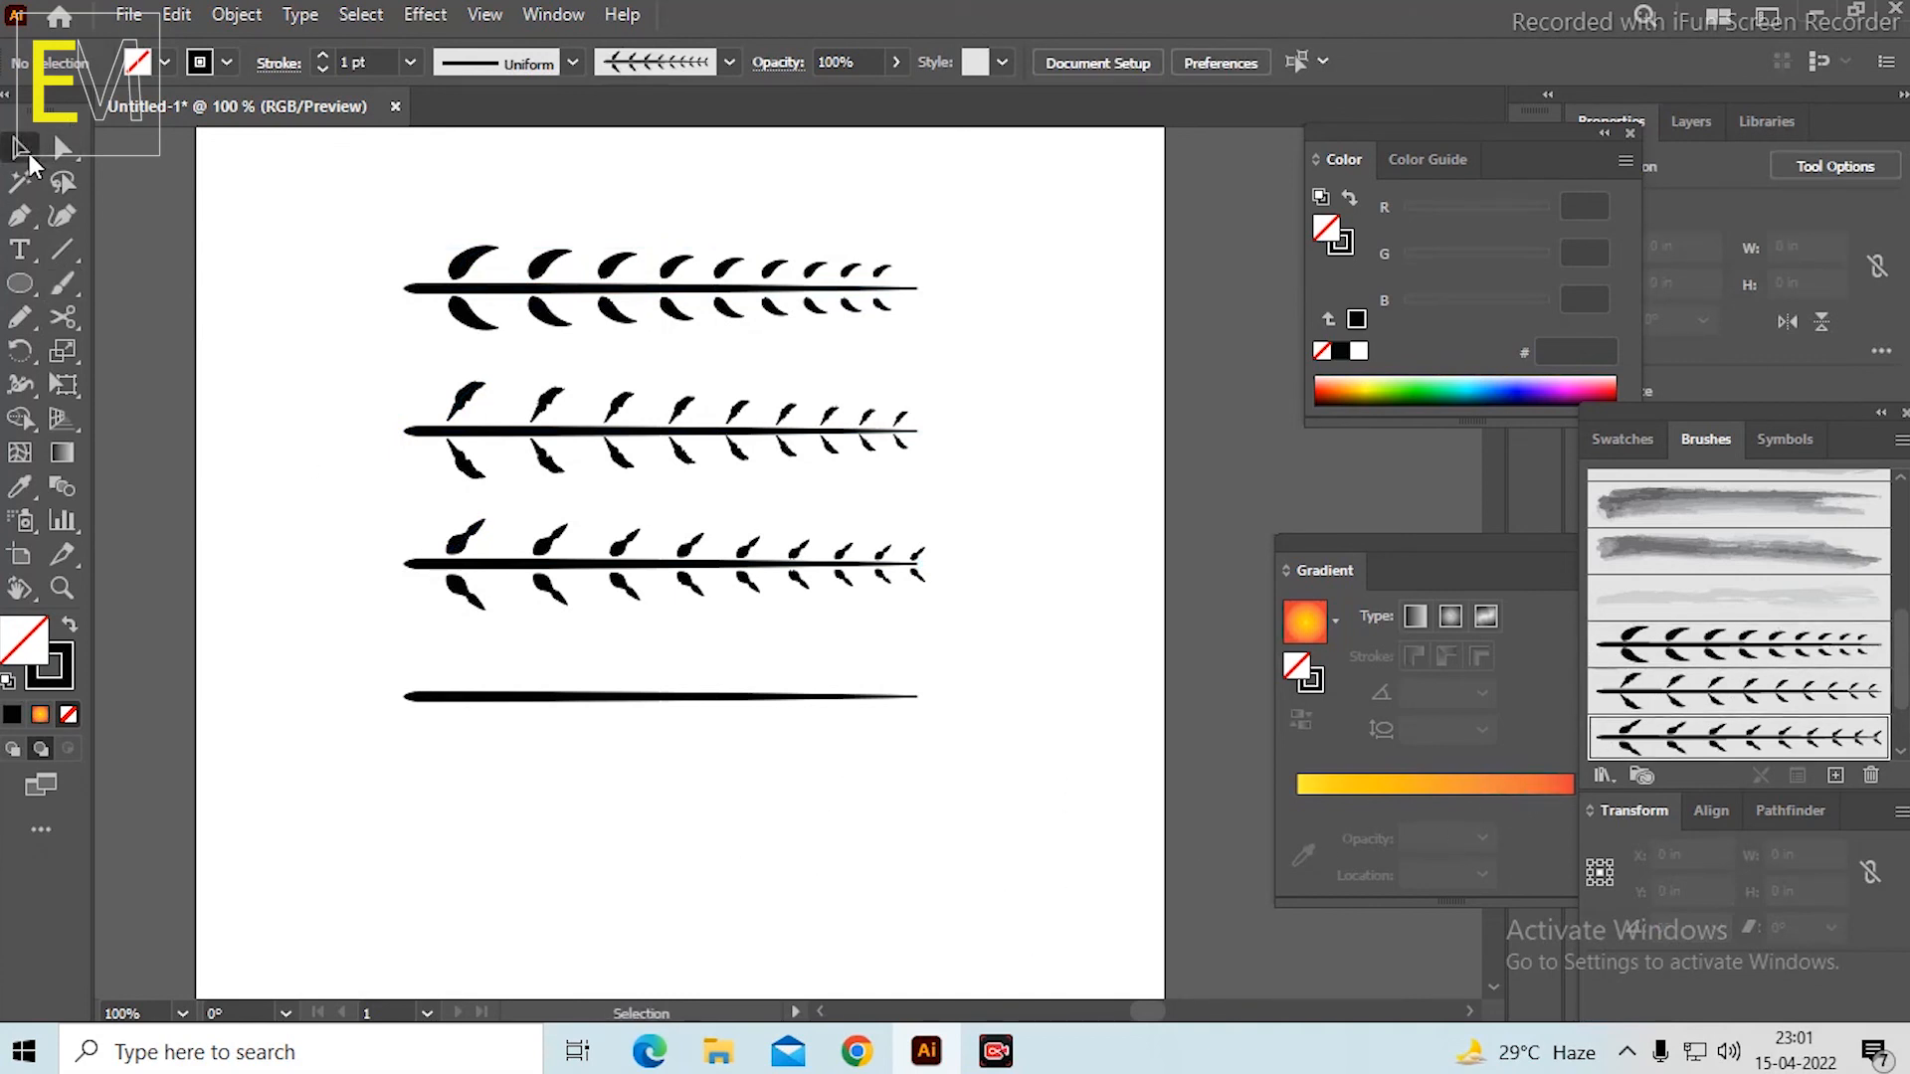
drag(338, 206, 1080, 633)
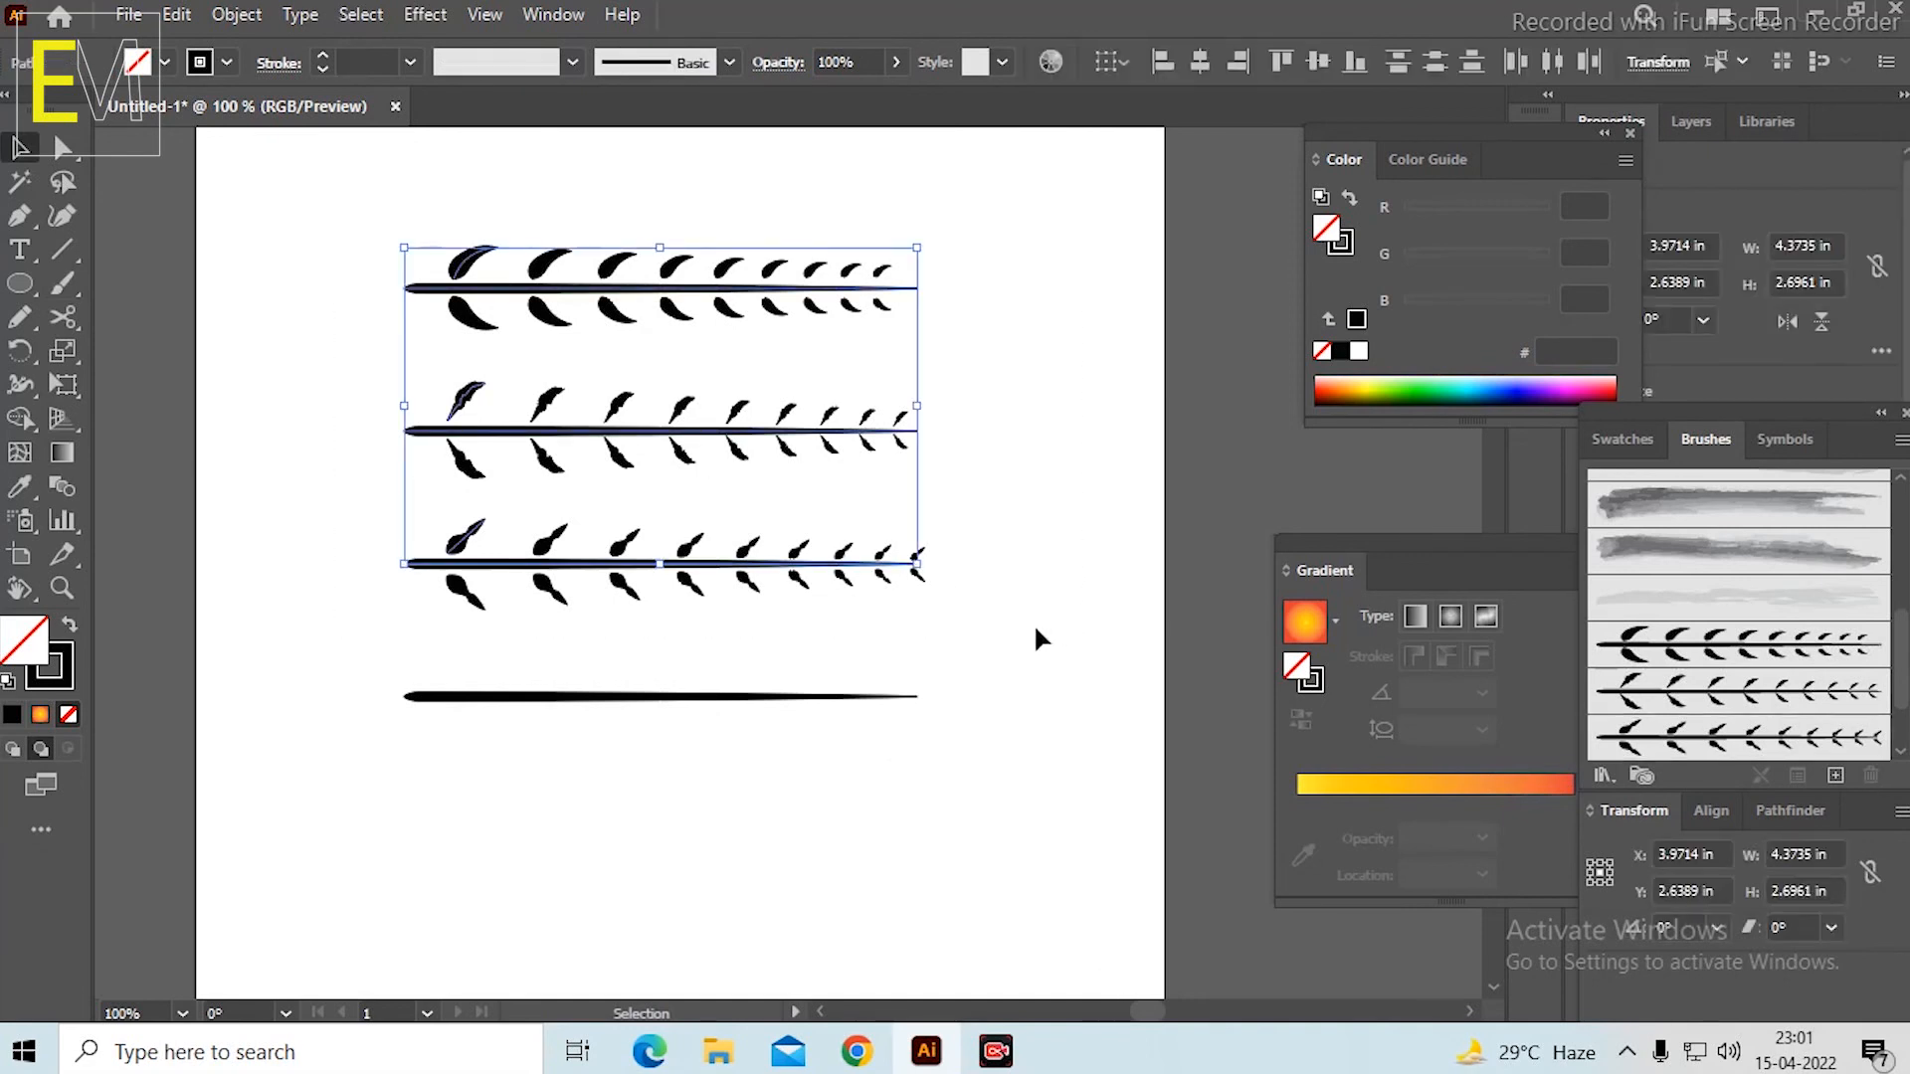
key(Delete)
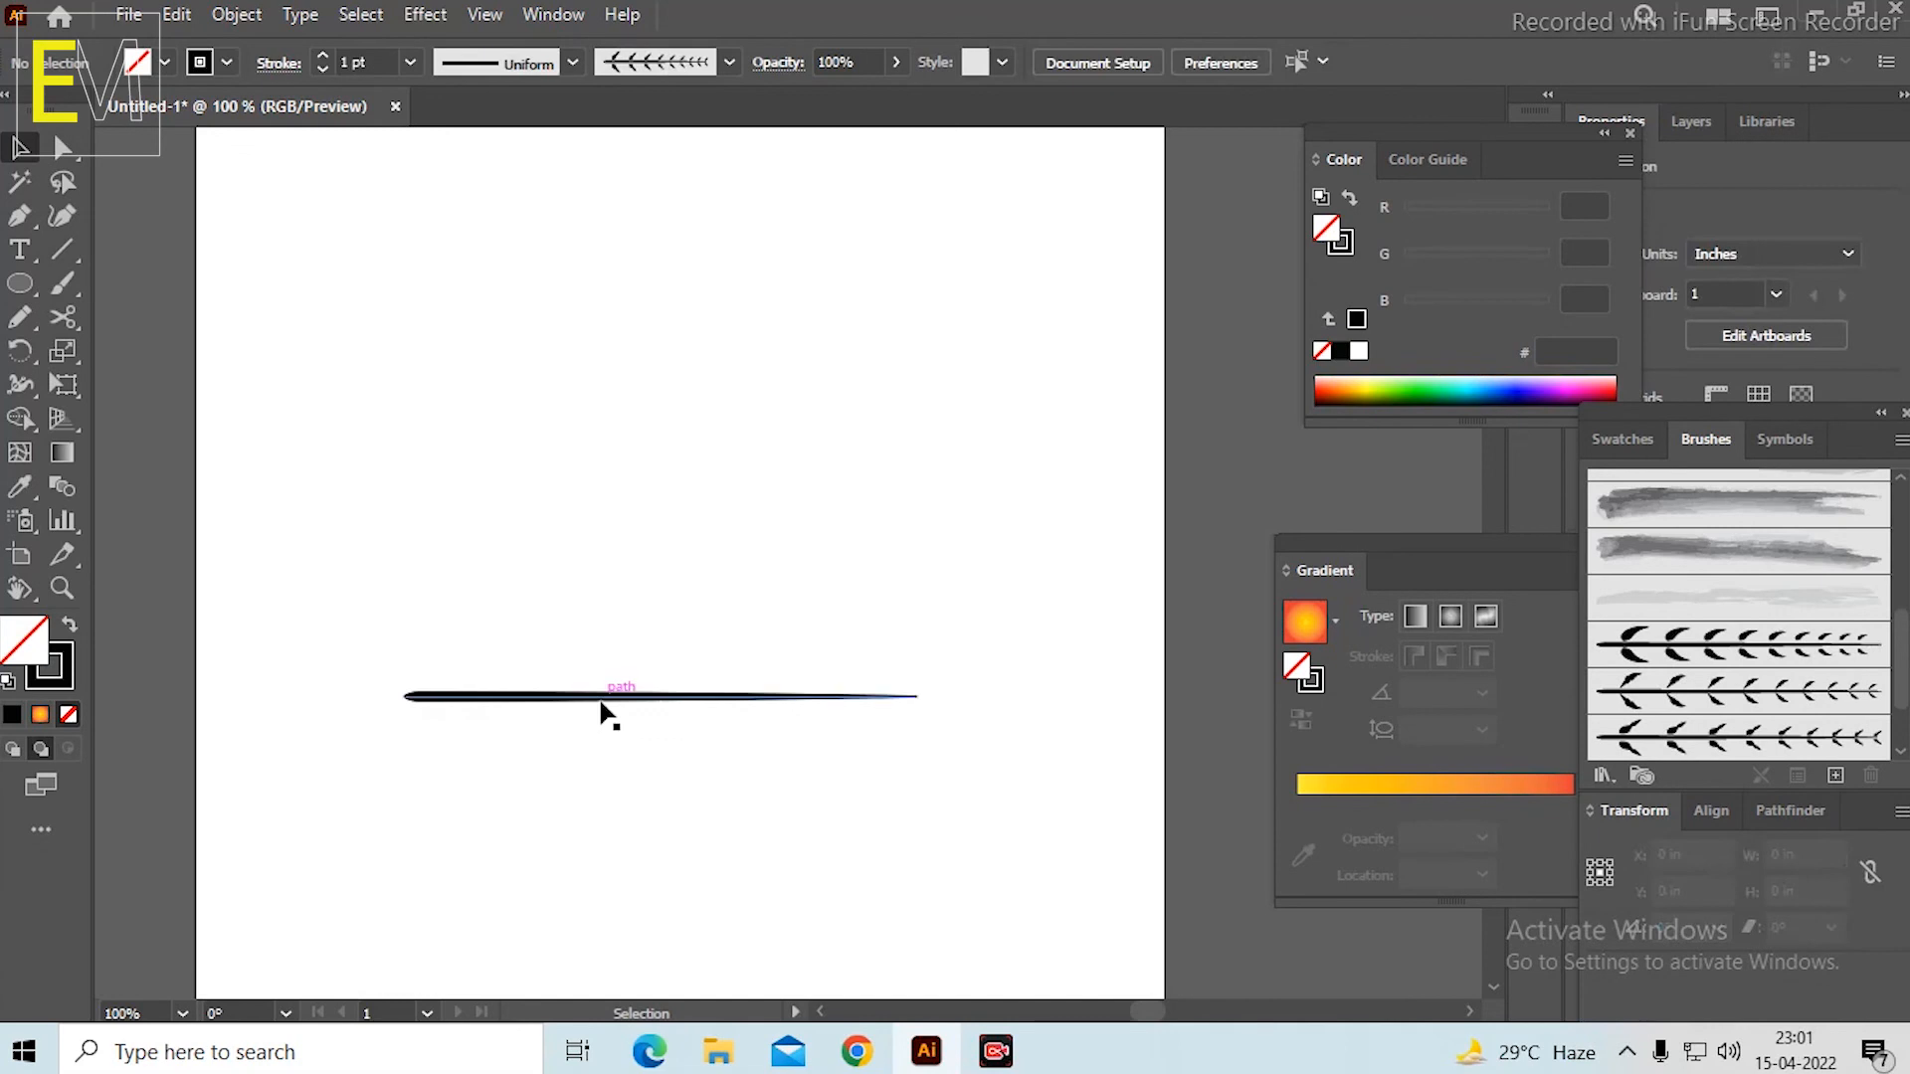
Extend the bare stem's thin end until it is about 6.69 in long, and shift the stem horizontally to about X 4.37 in.
click(603, 698)
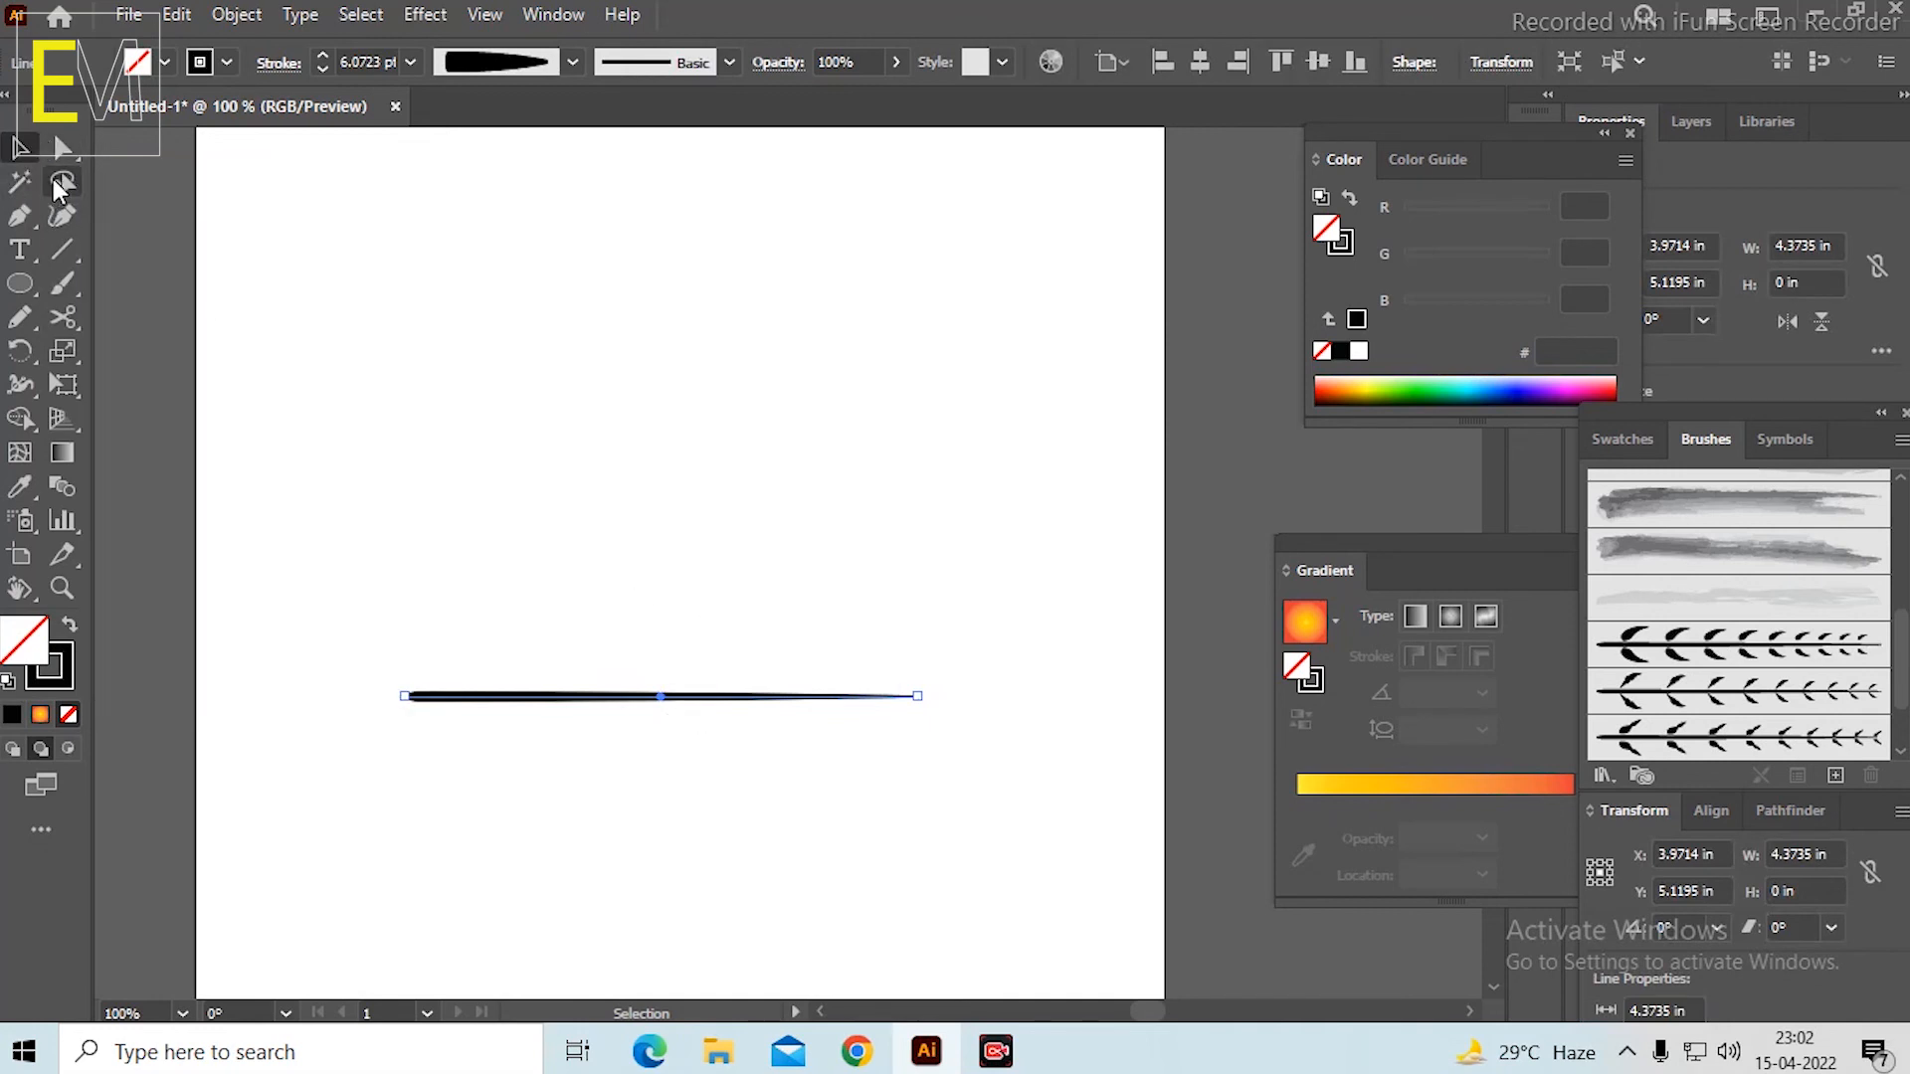
click(61, 149)
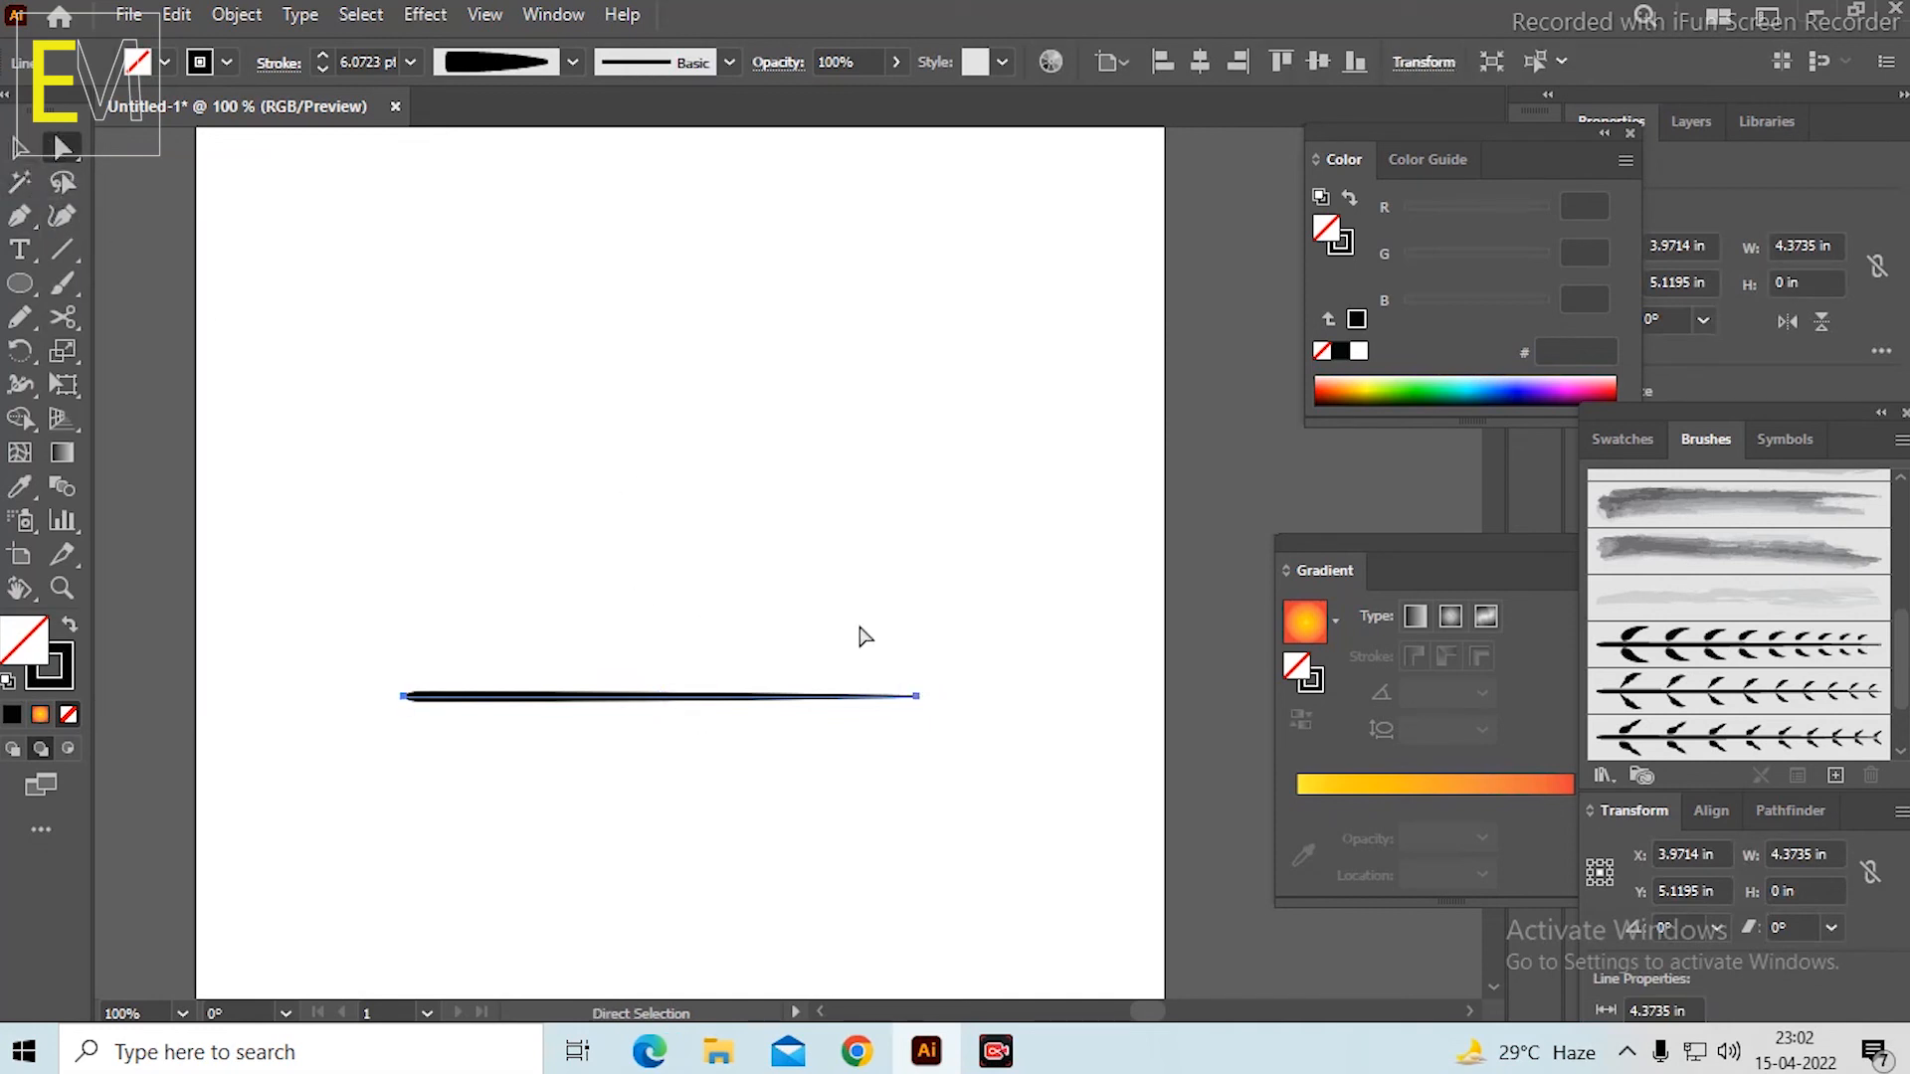
drag(921, 700, 1189, 695)
key(ctrl+z)
click(918, 699)
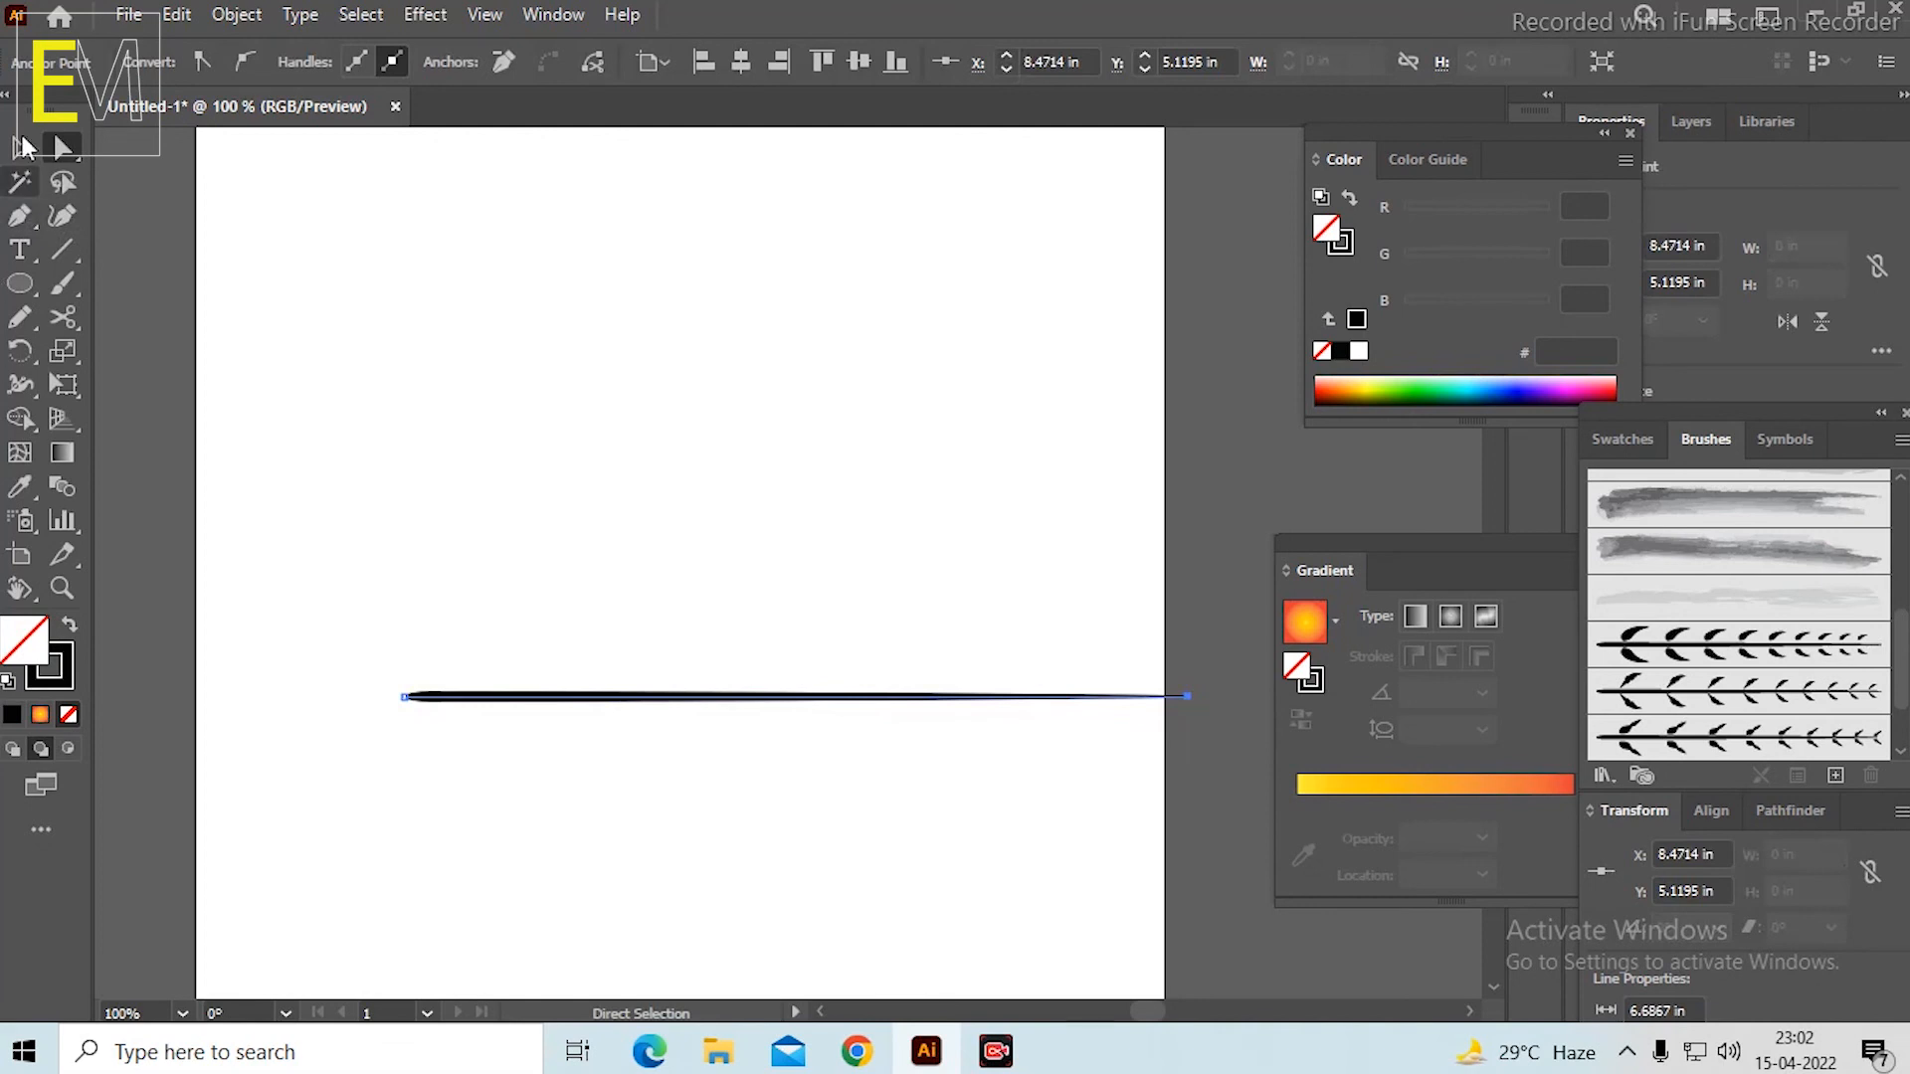
key(v)
drag(648, 699, 557, 697)
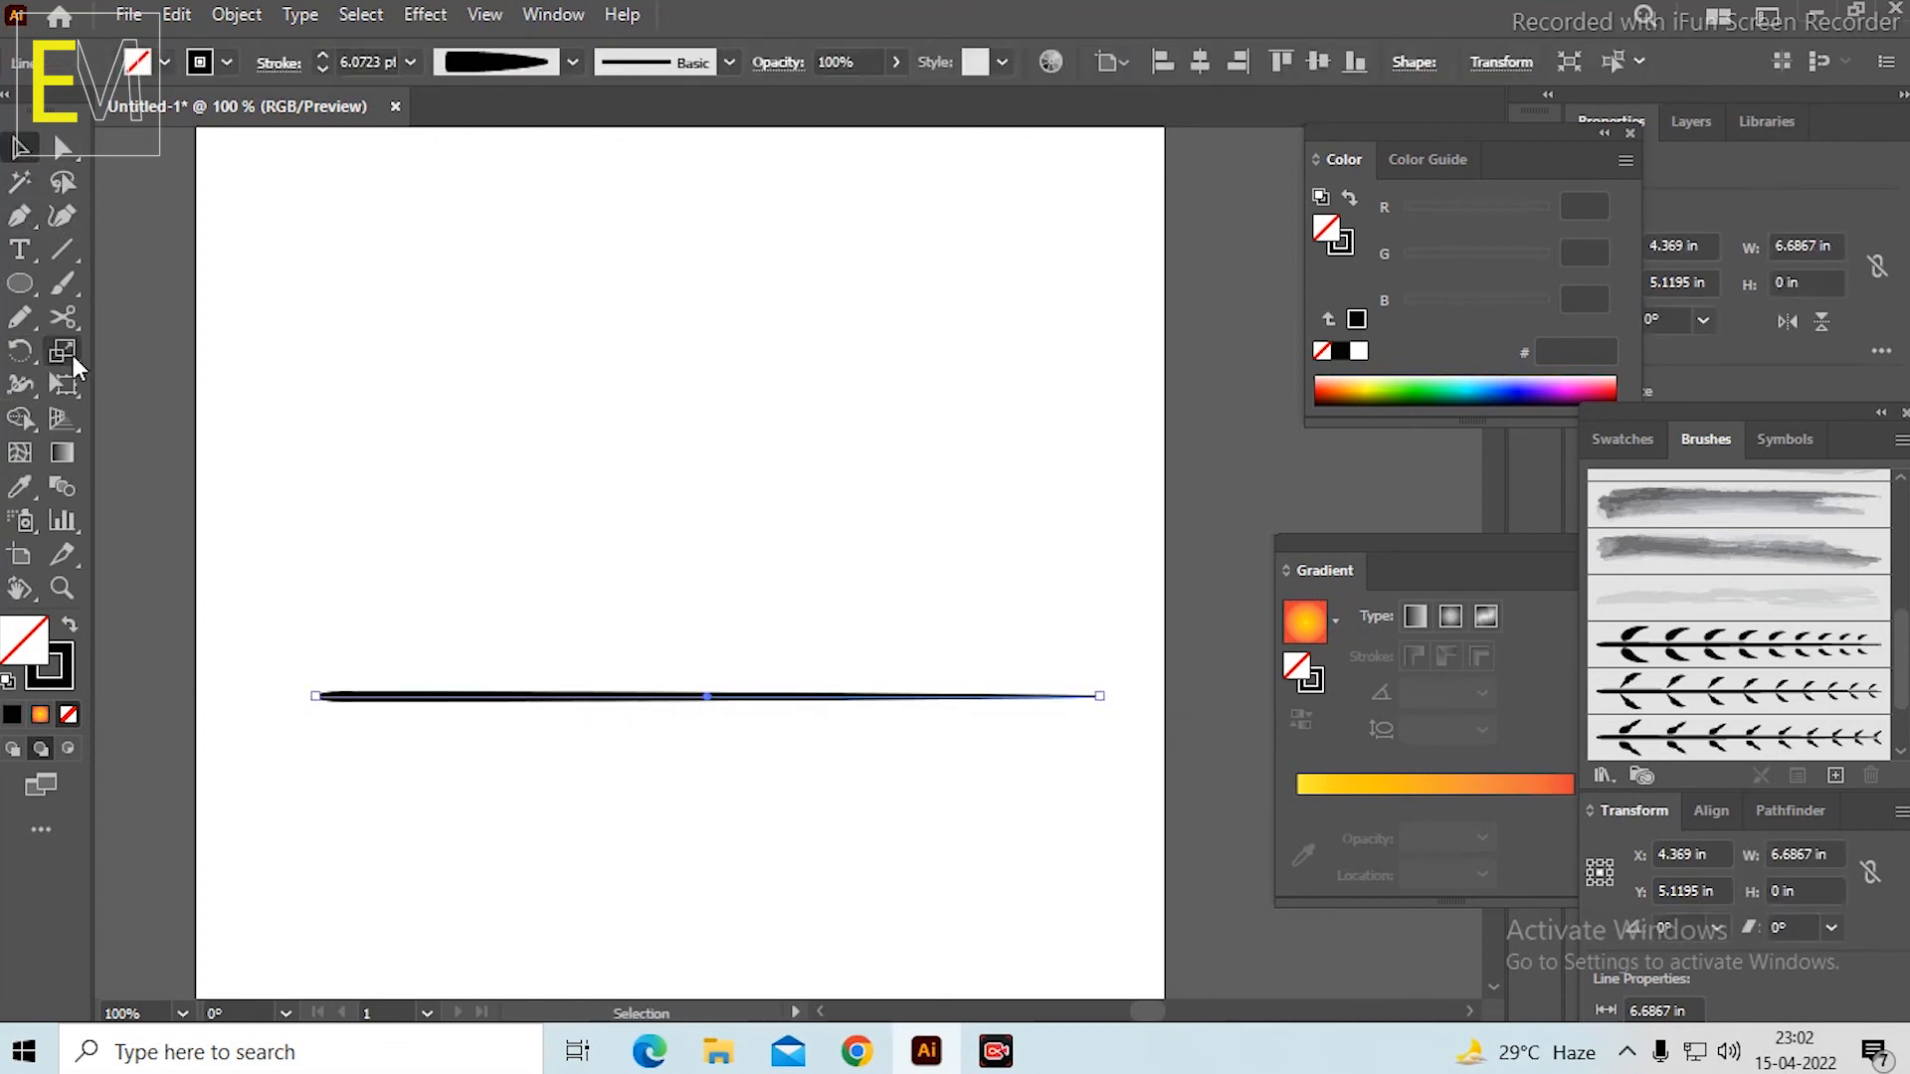
Reshape the straight stem into a gentle S-curve about 0.59 in high, arching up near the thick end and dipping near the tip.
click(74, 355)
click(192, 422)
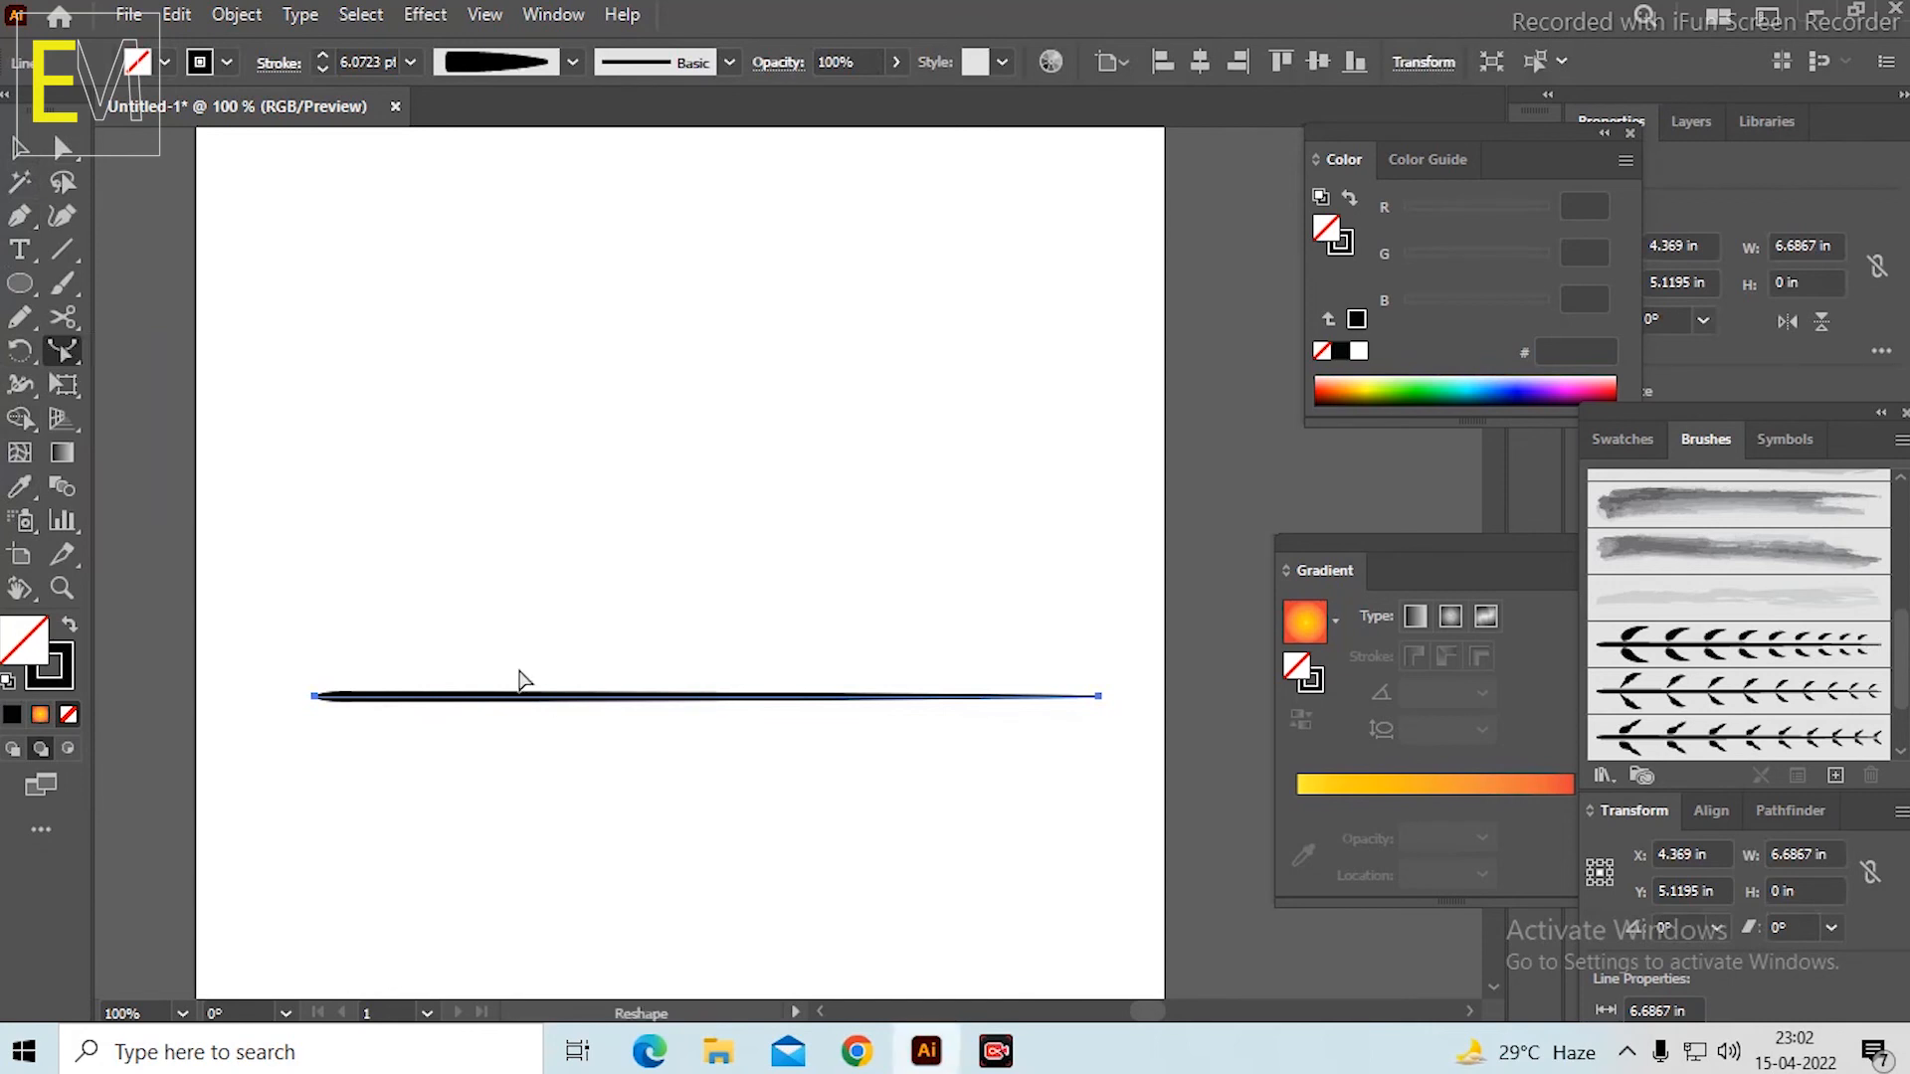
click(513, 699)
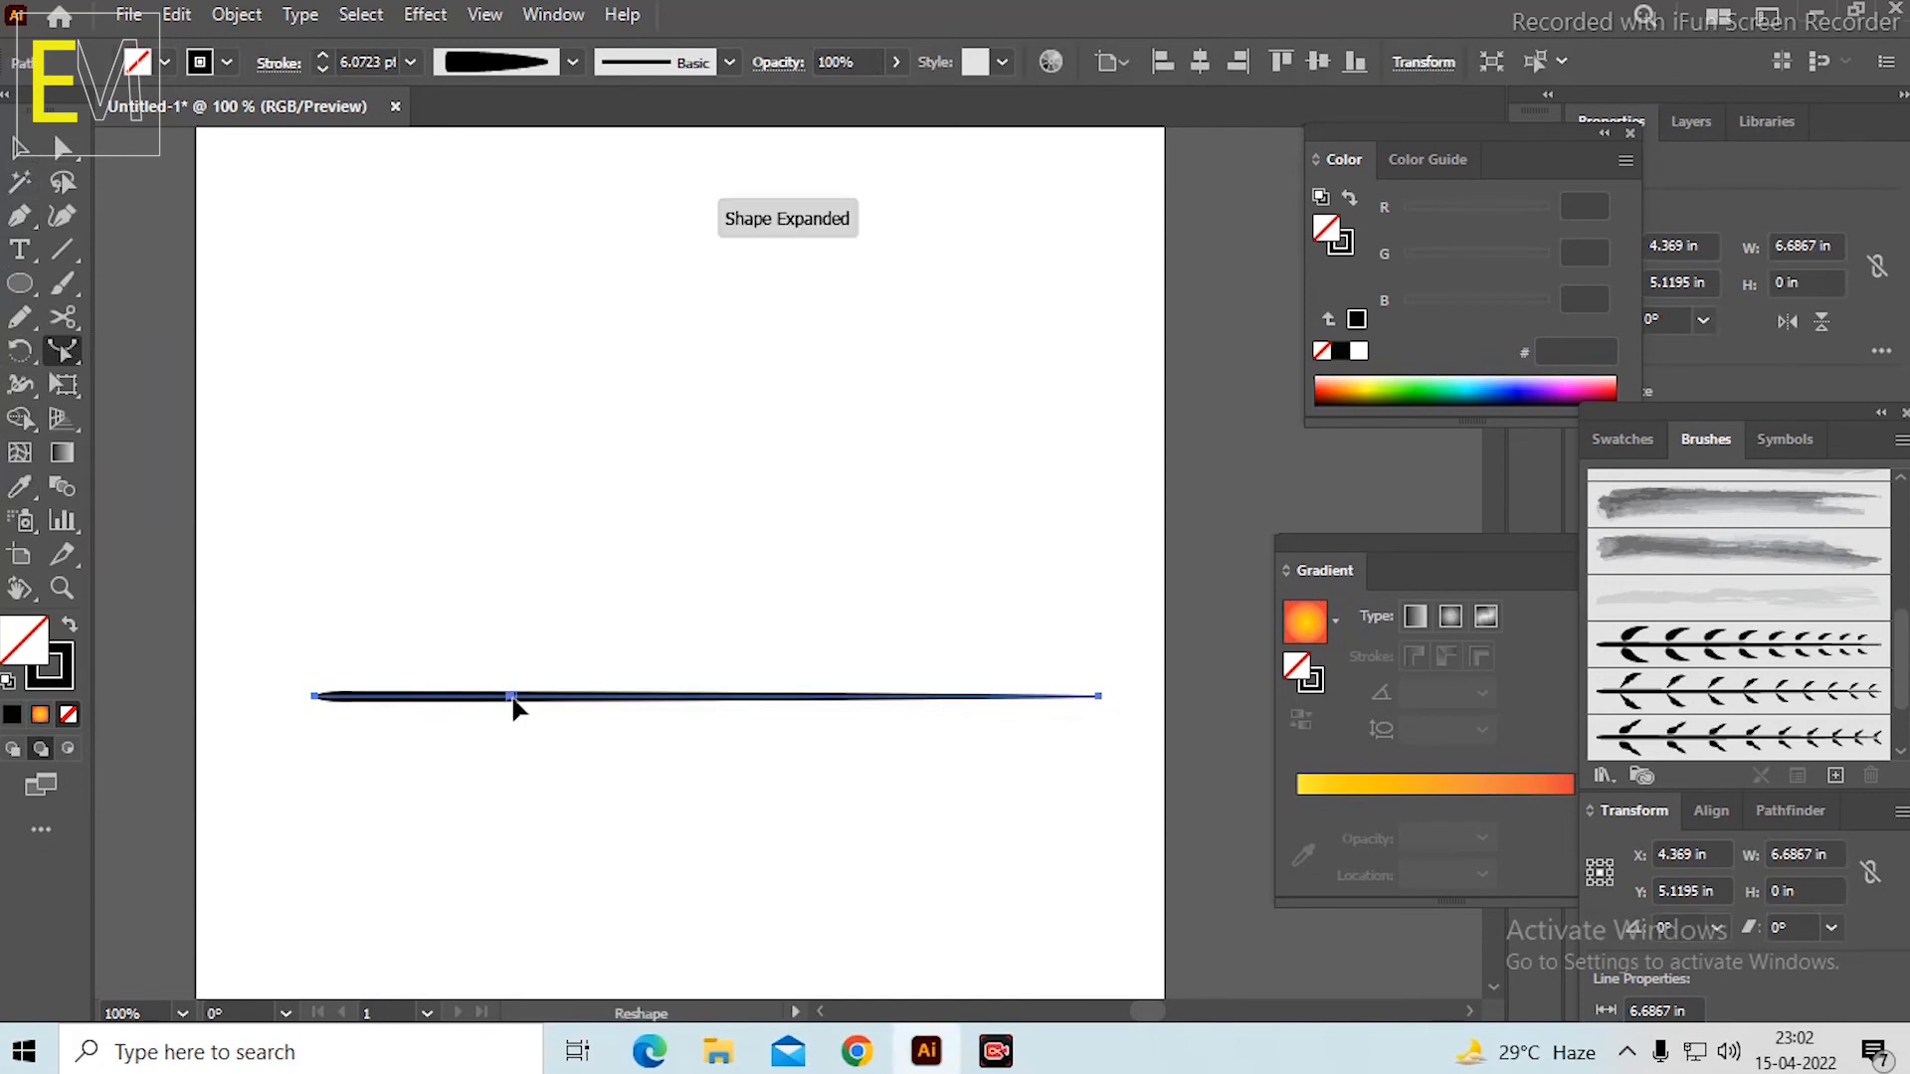
click(850, 698)
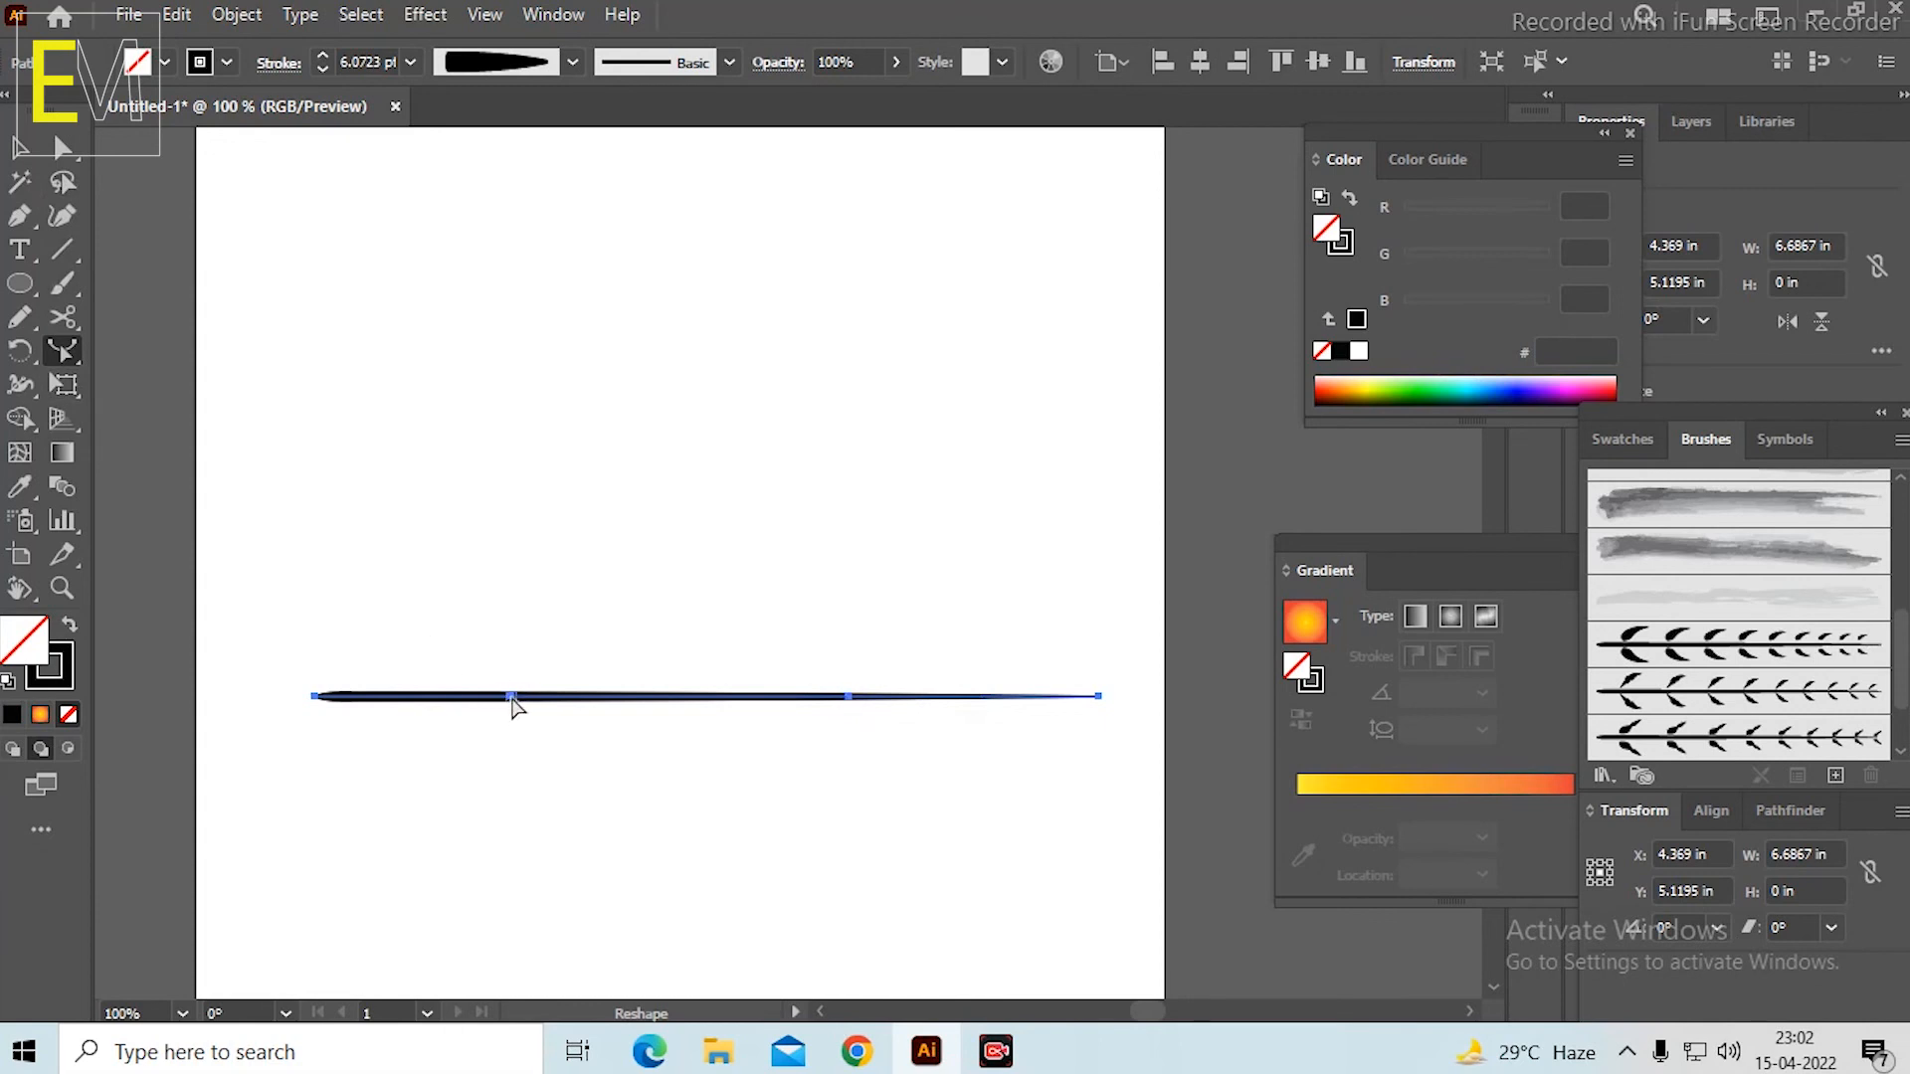
drag(511, 698, 515, 638)
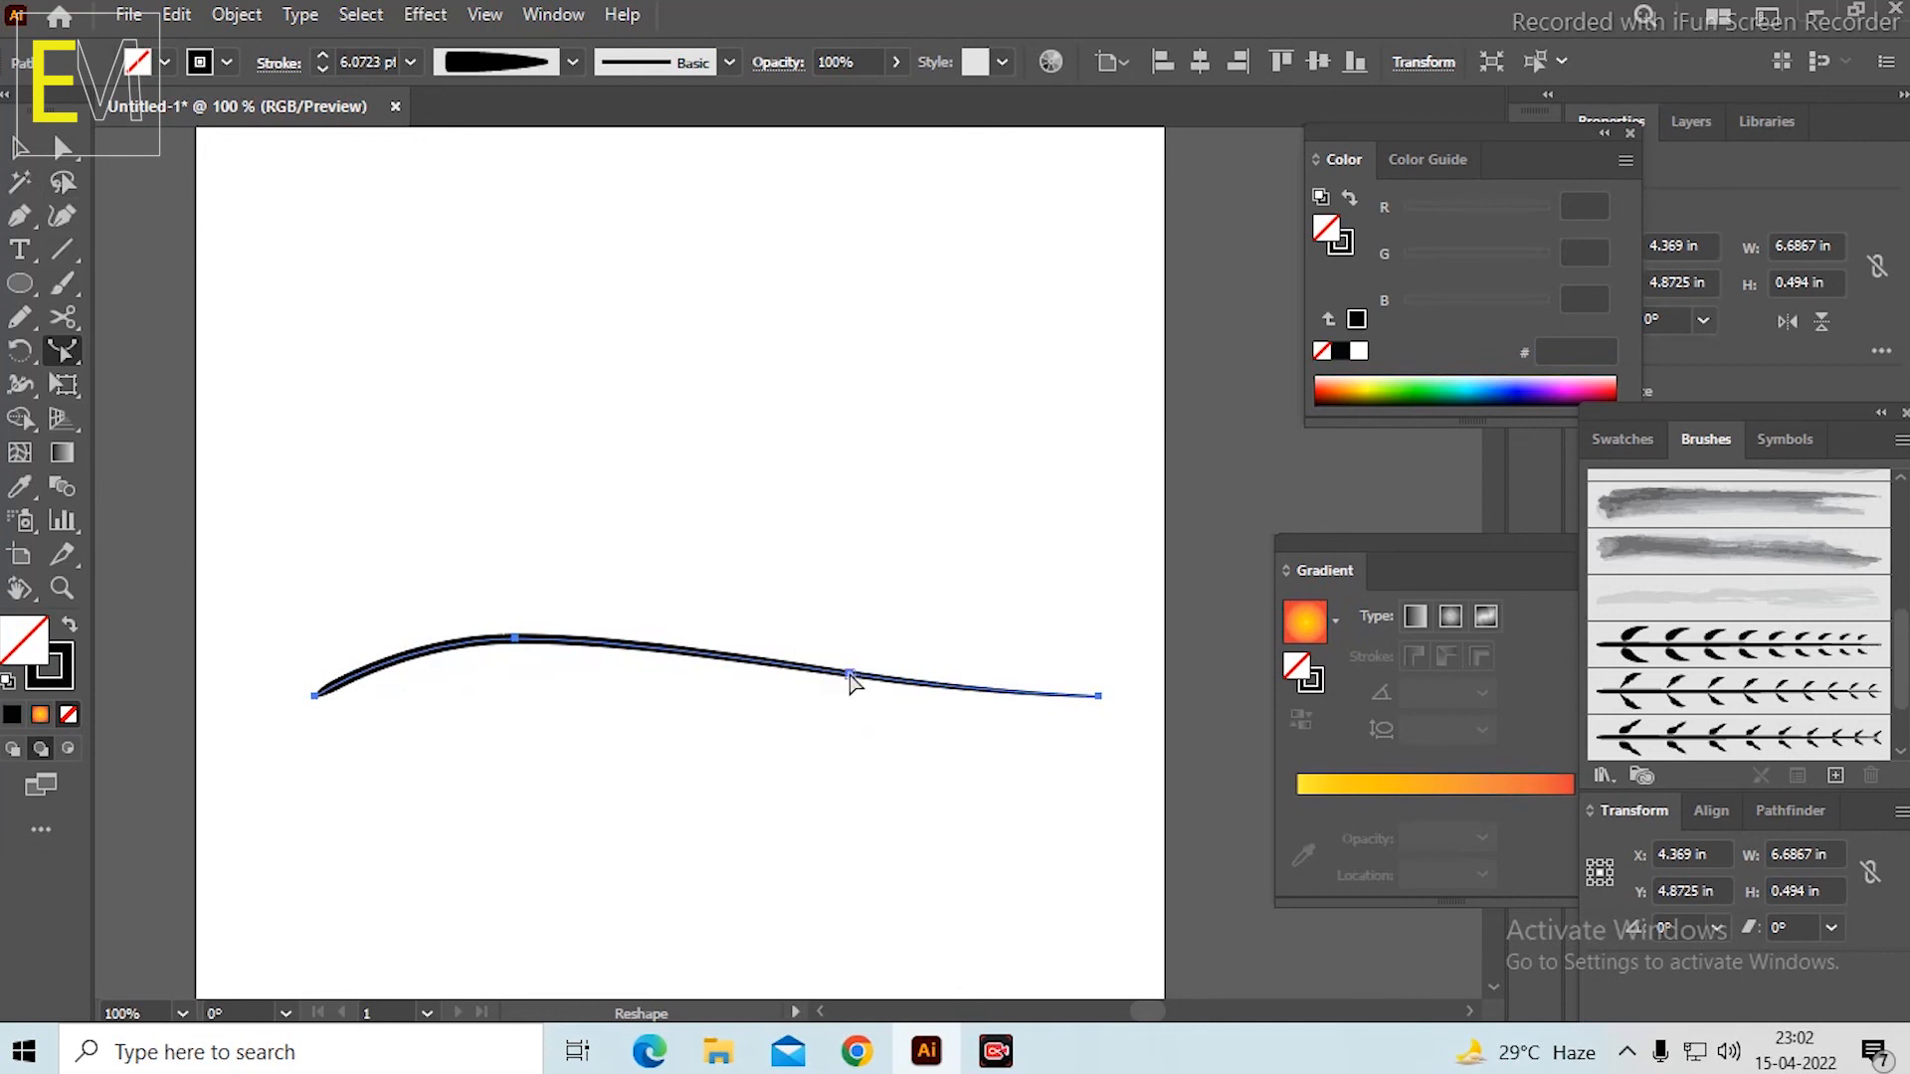
drag(850, 676, 850, 713)
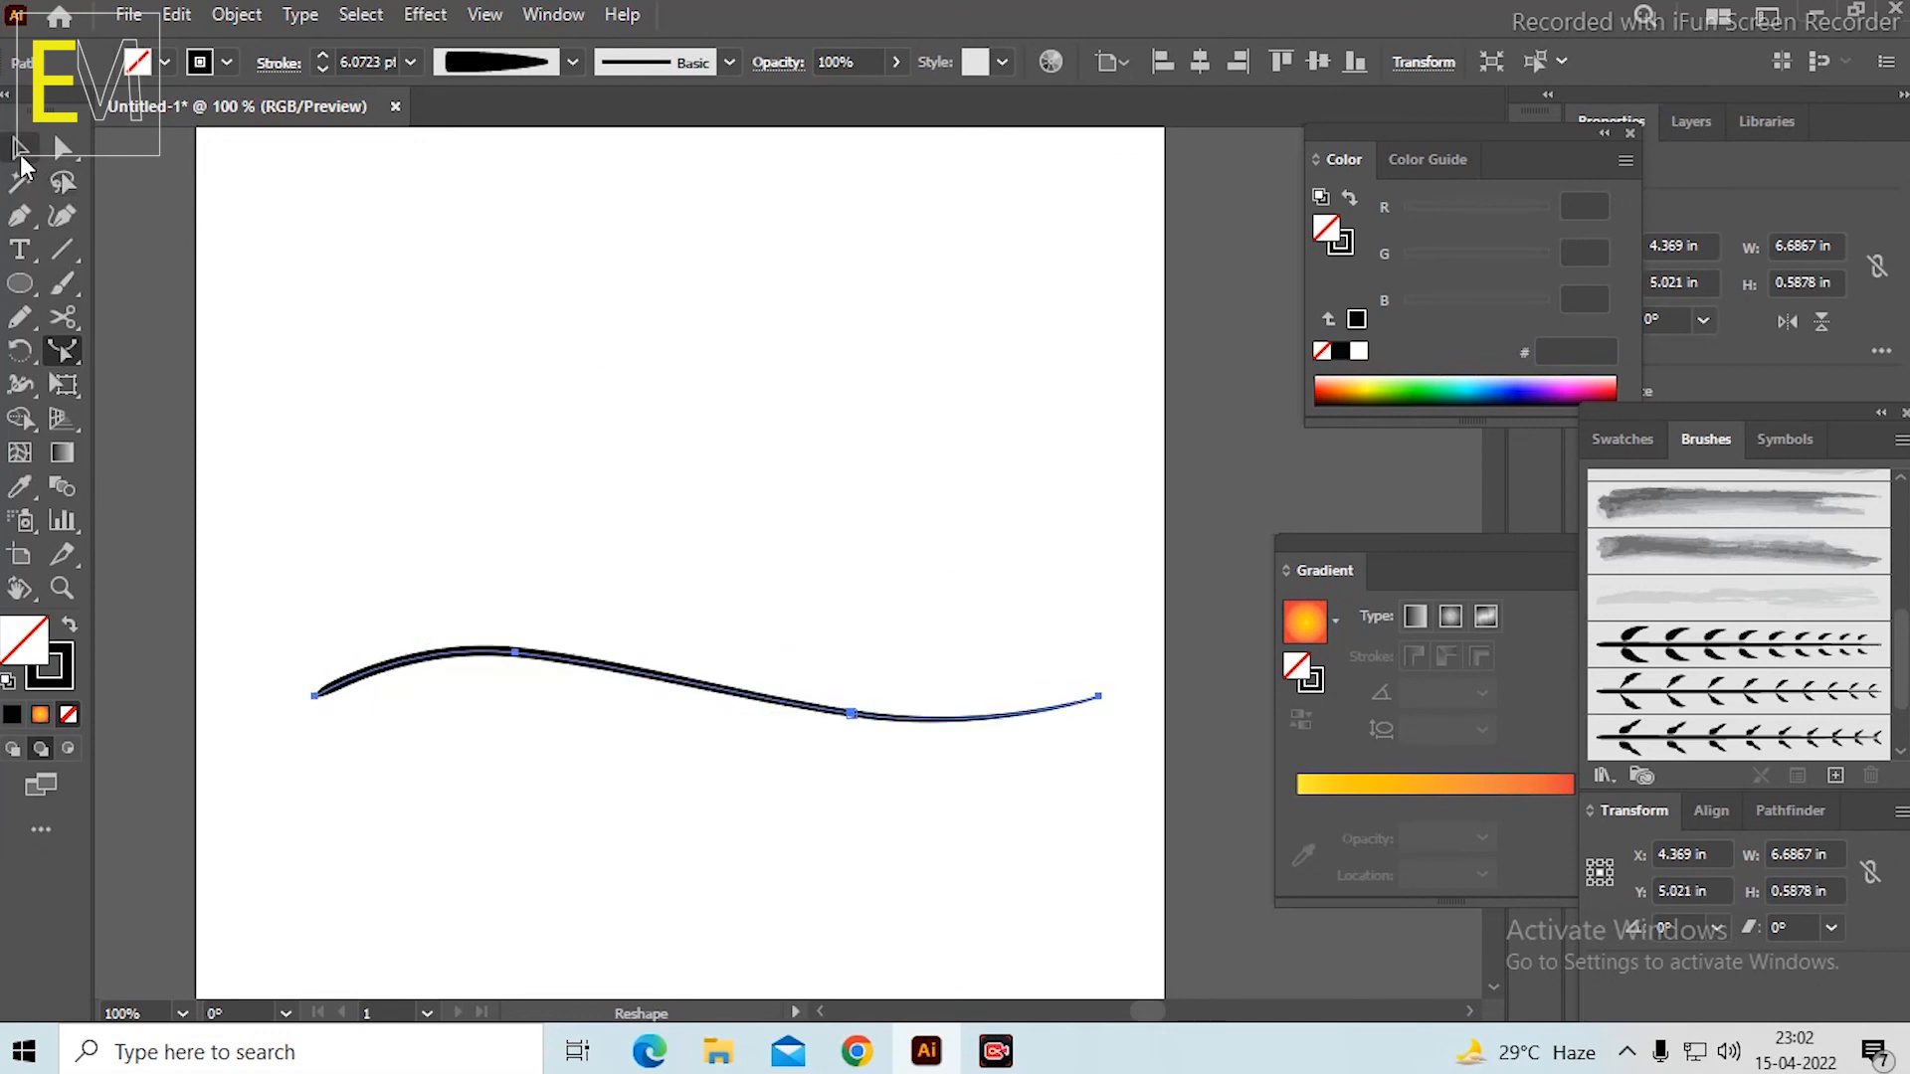
click(22, 152)
click(653, 493)
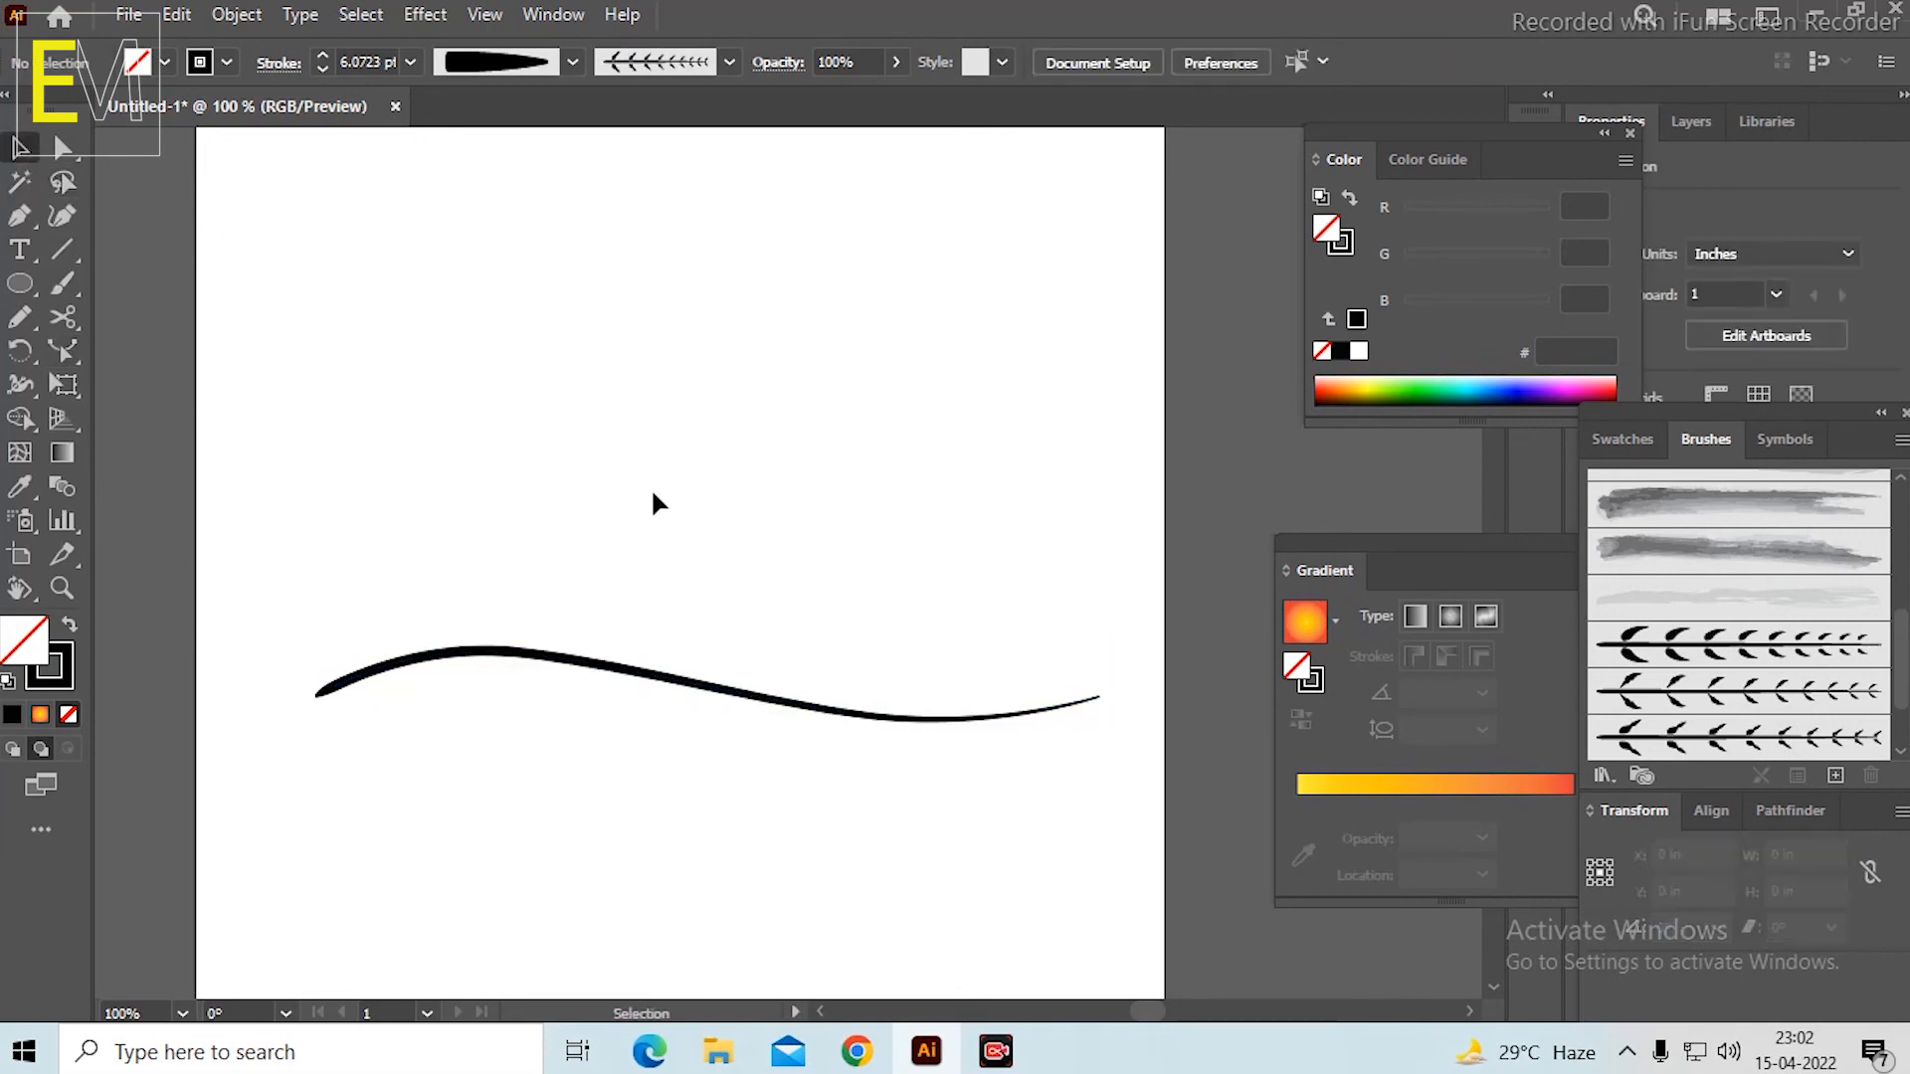
Set the curved stem's stroke colour to dark green 037203.
click(567, 666)
double_click(42, 684)
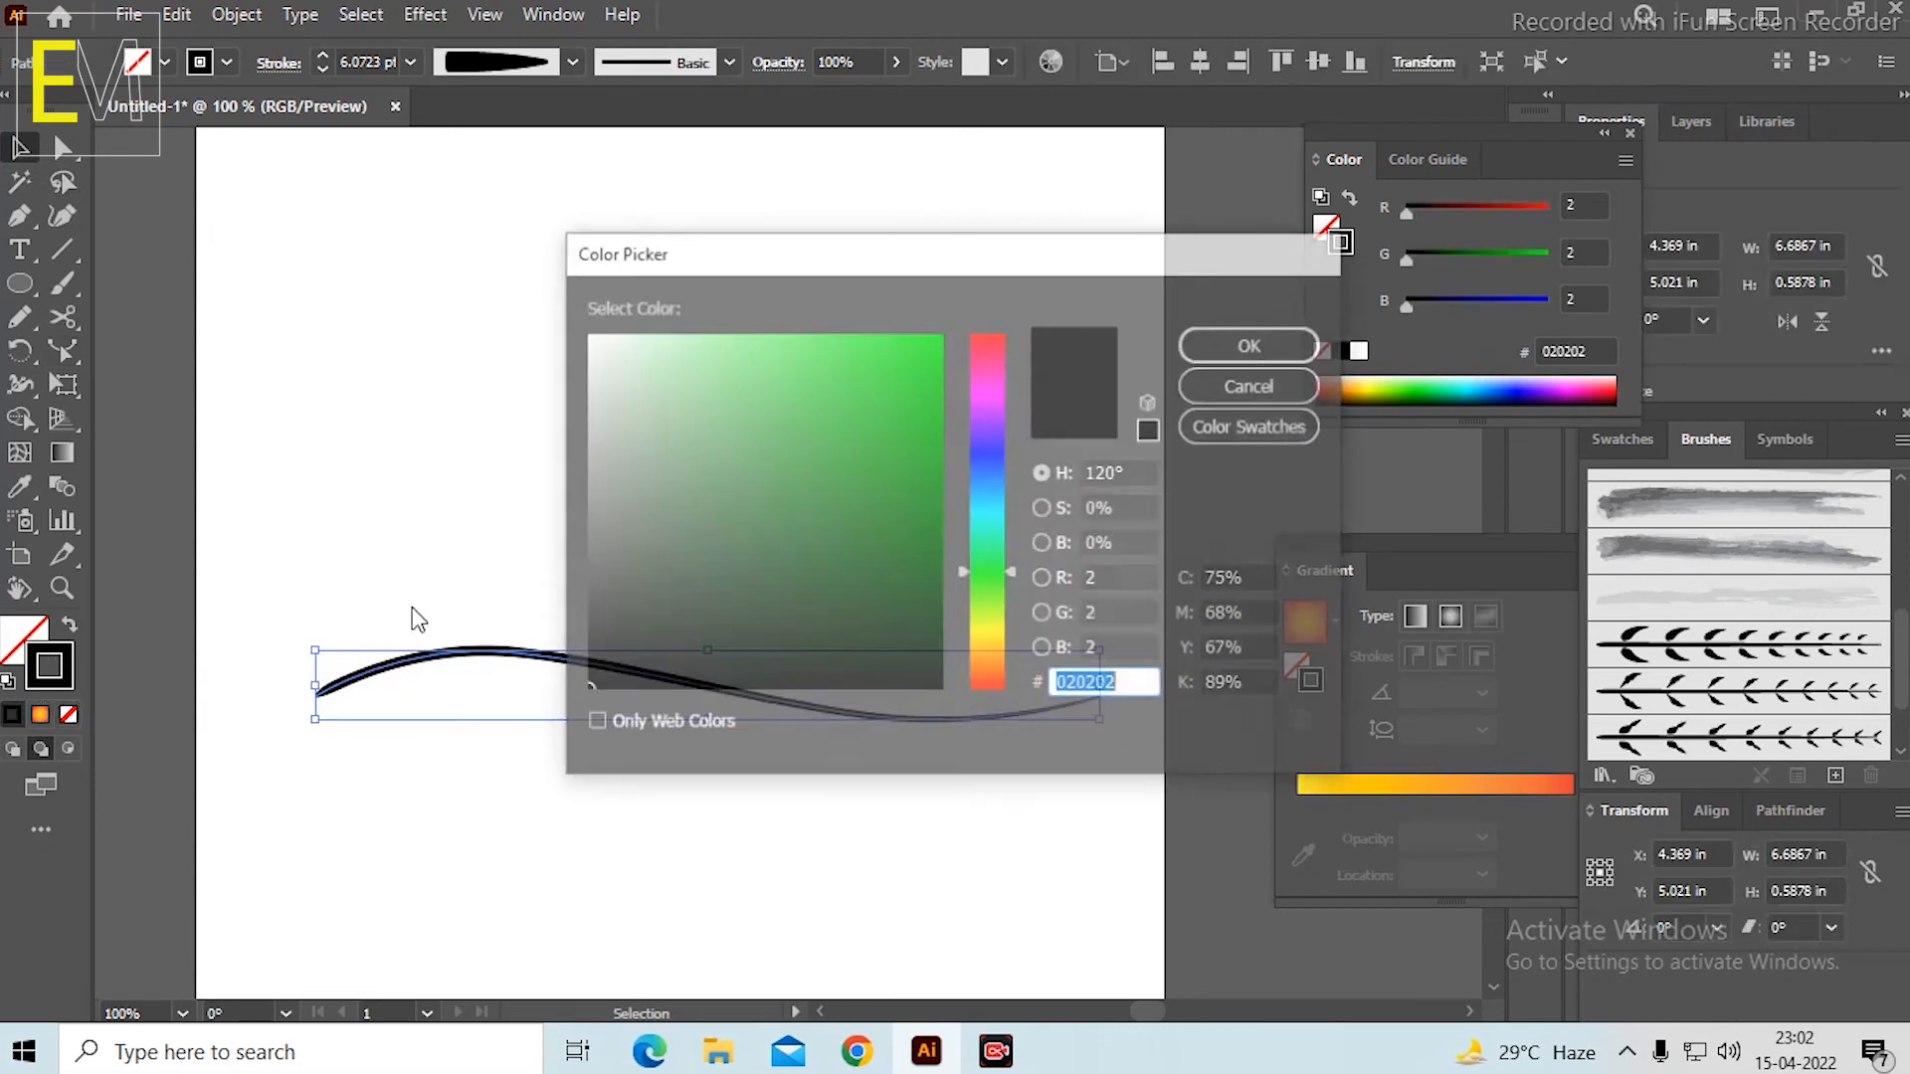
mouse_move(920, 528)
mouse_down()
mouse_move(935, 567)
mouse_move(935, 529)
mouse_up()
click(1252, 344)
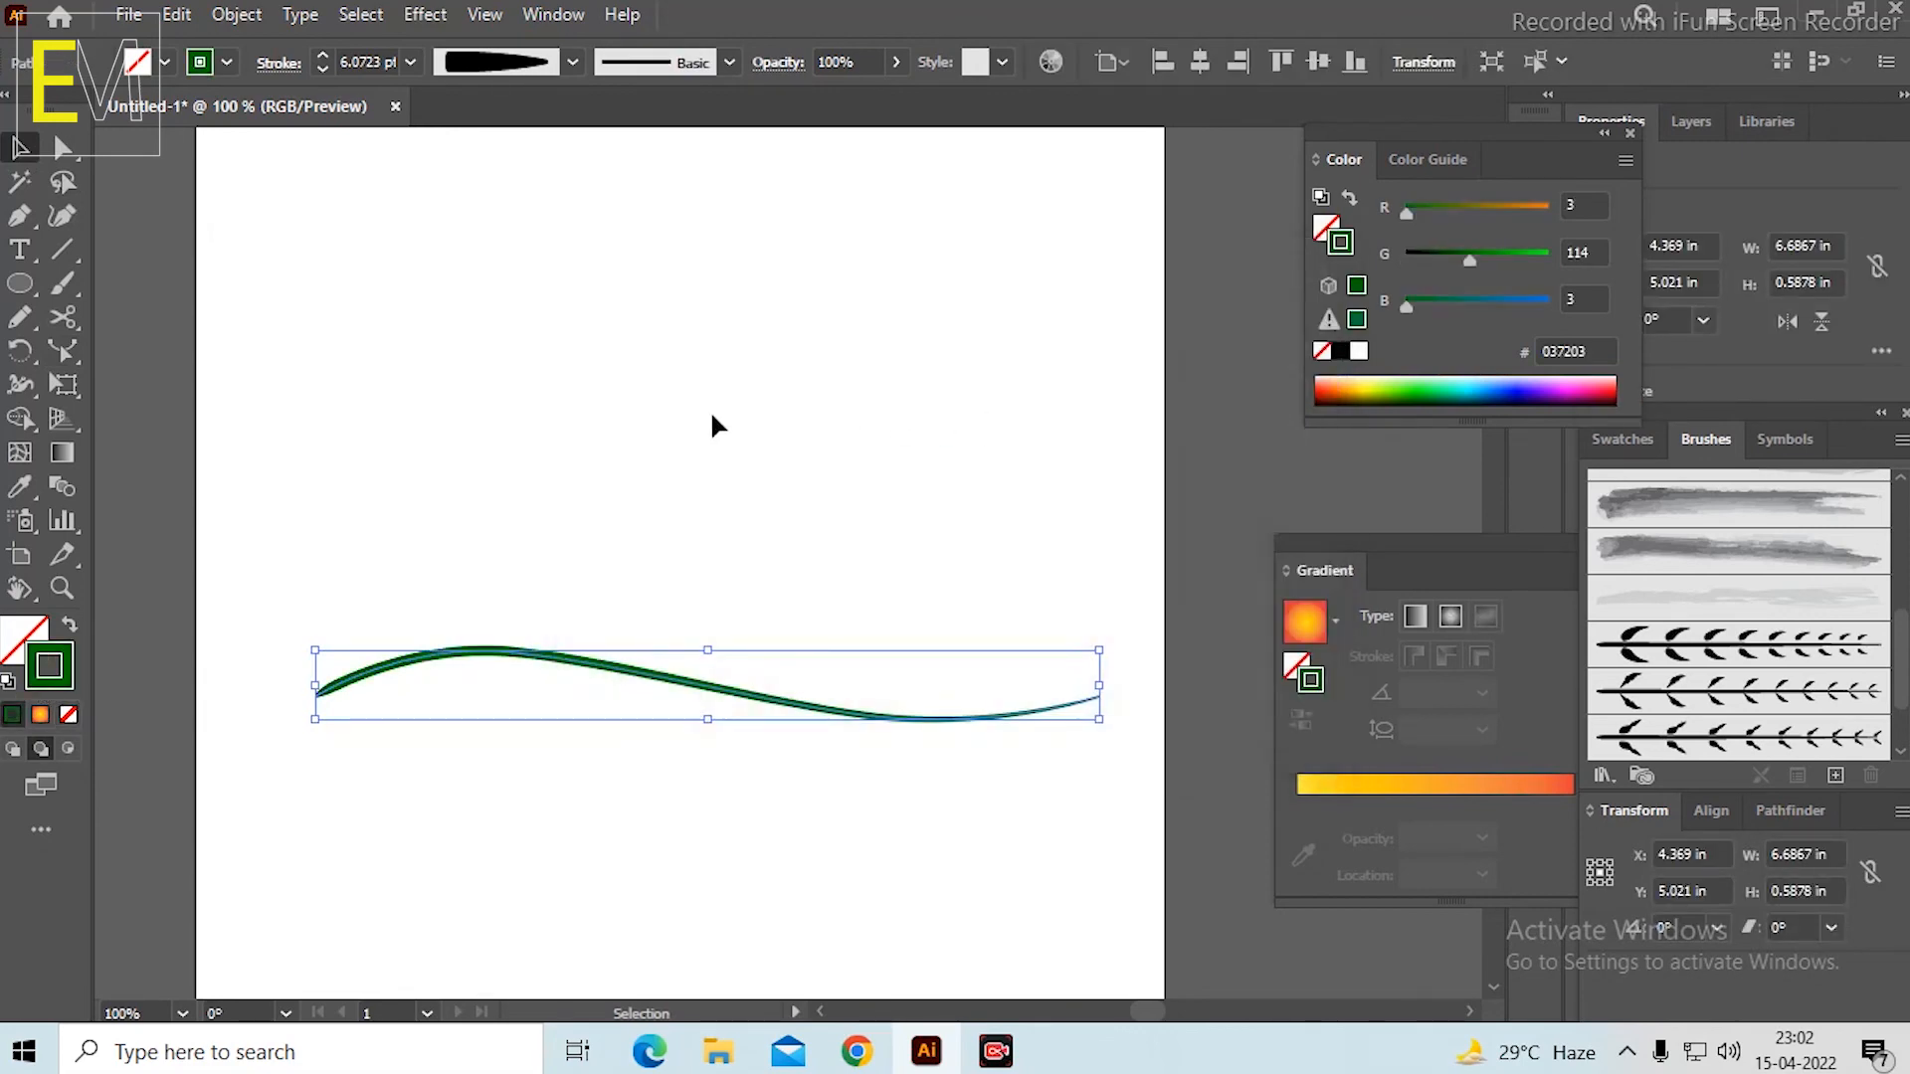
click(710, 410)
Try painting two short side branches above the curved stem with the first new leafy branch brush, and undo both strokes.
click(1617, 652)
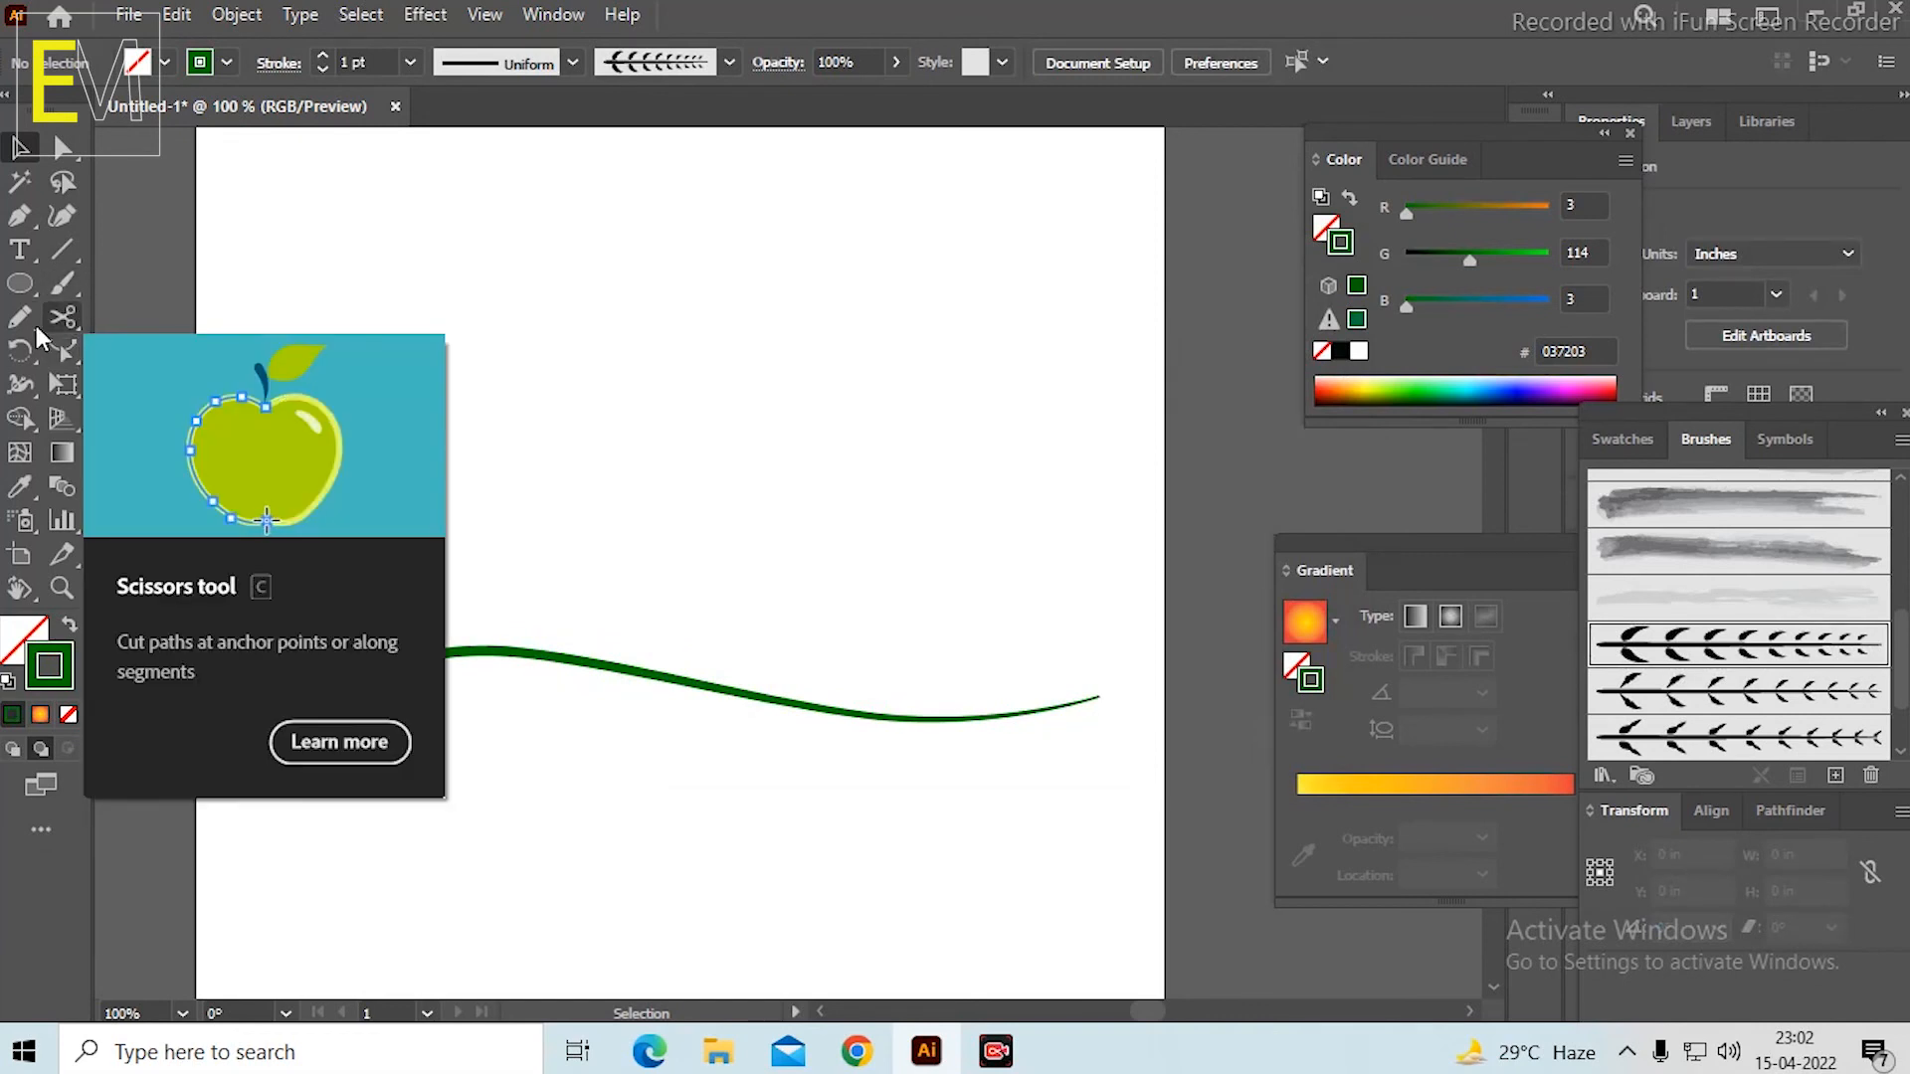
click(60, 285)
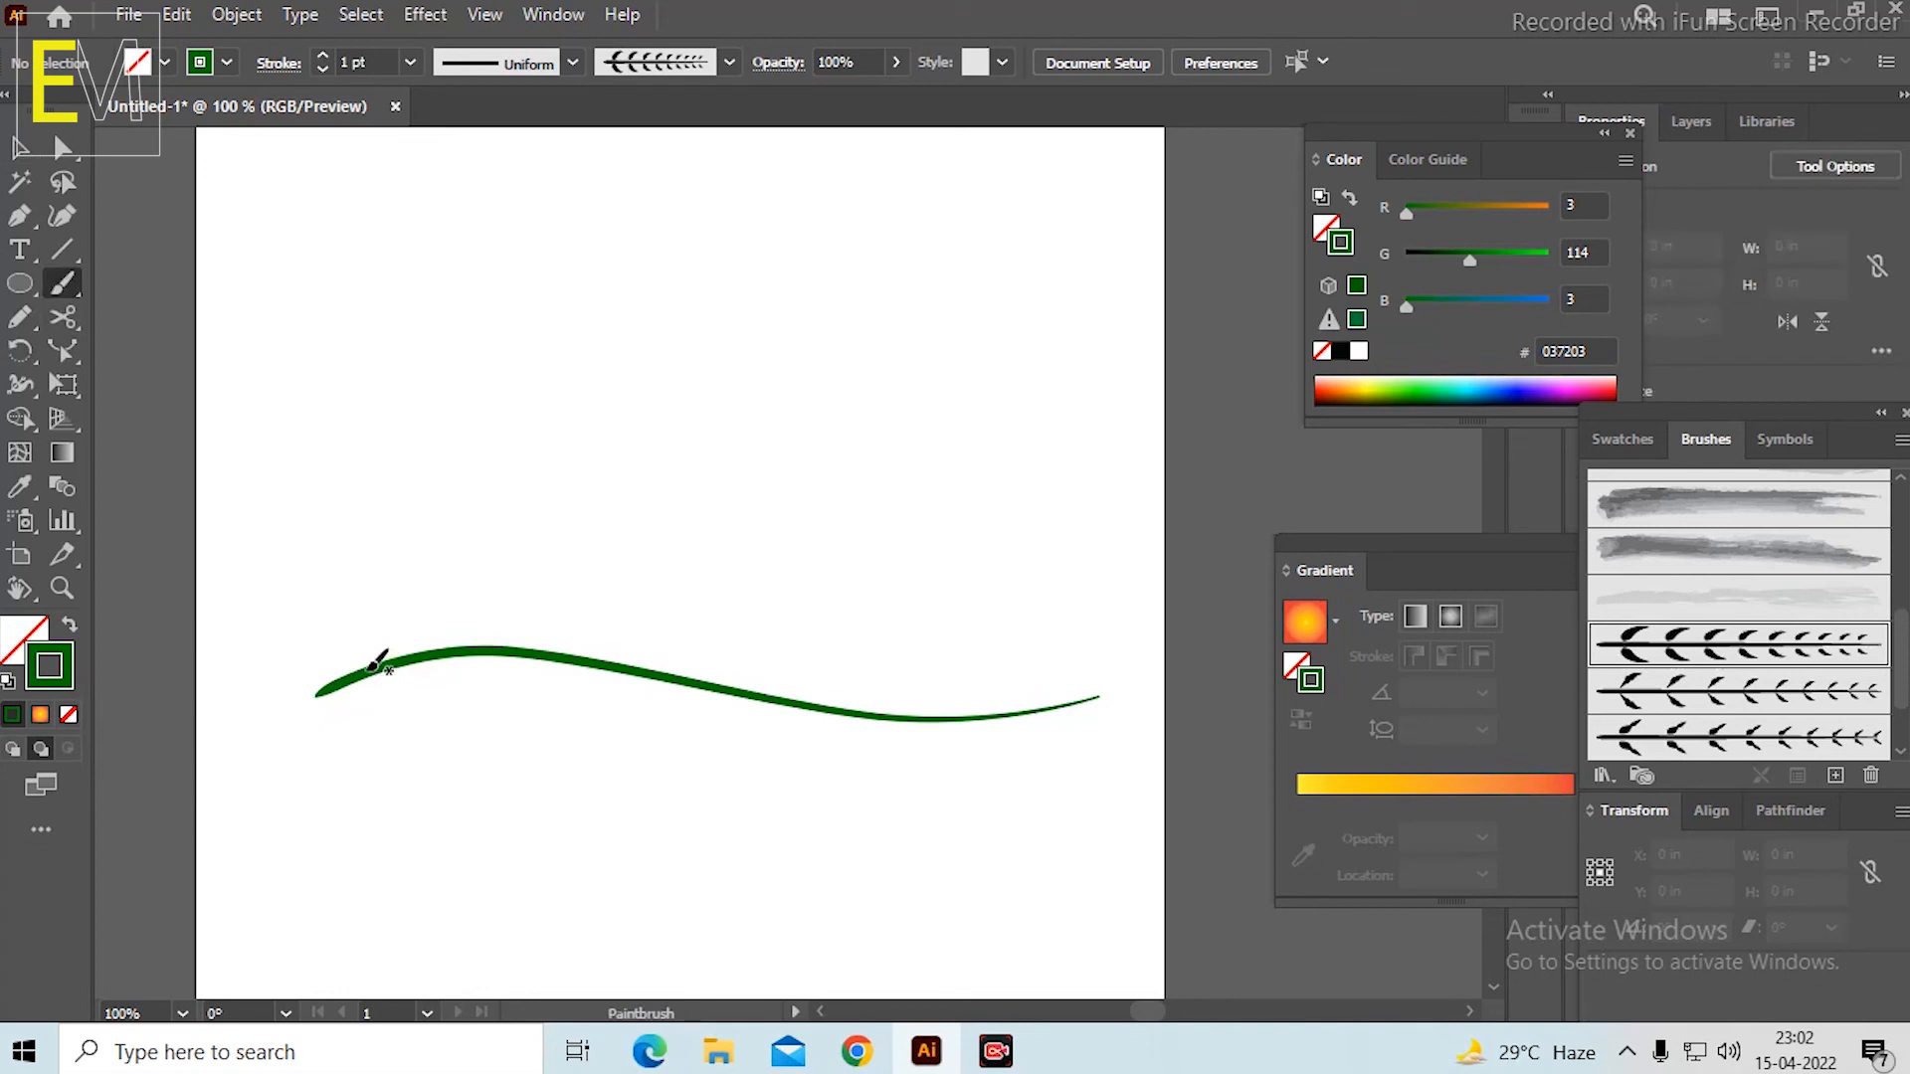
mouse_move(380, 661)
mouse_down()
mouse_move(486, 614)
mouse_move(669, 611)
mouse_up()
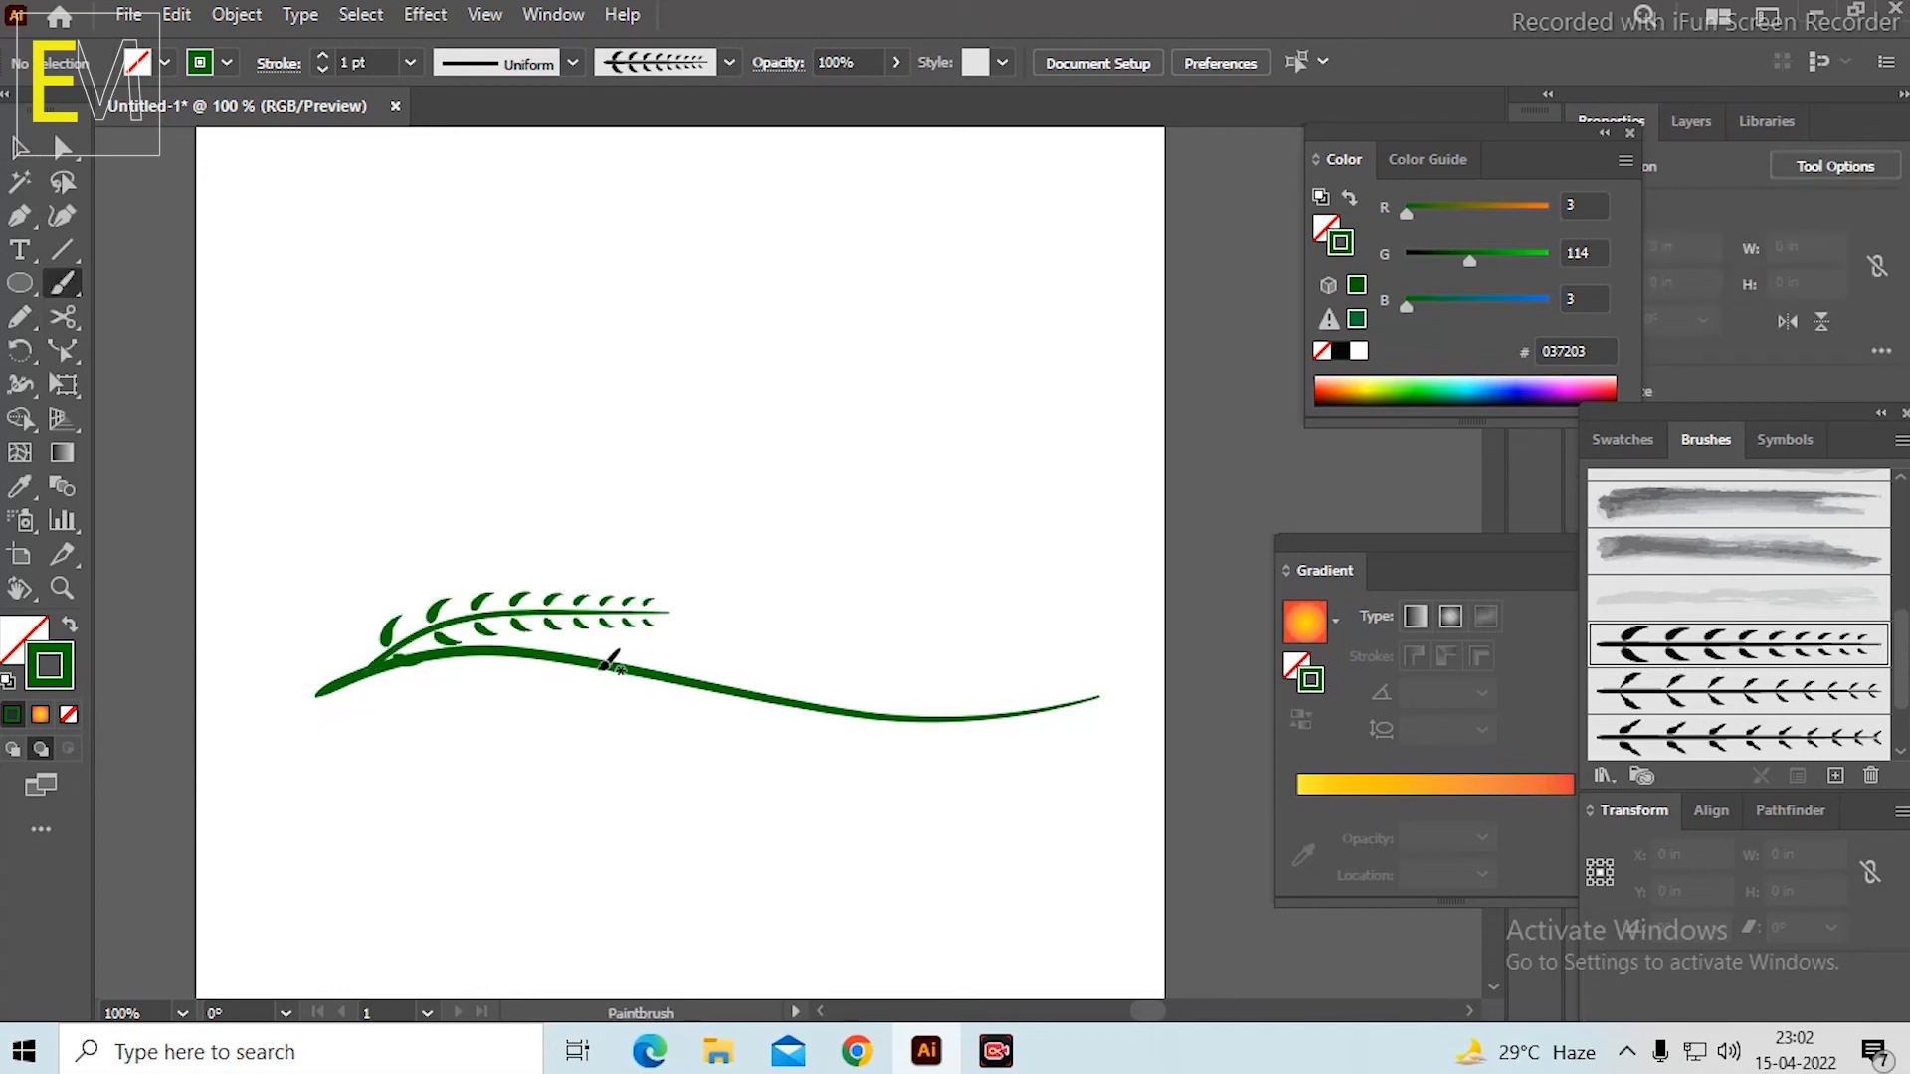
drag(592, 665, 891, 612)
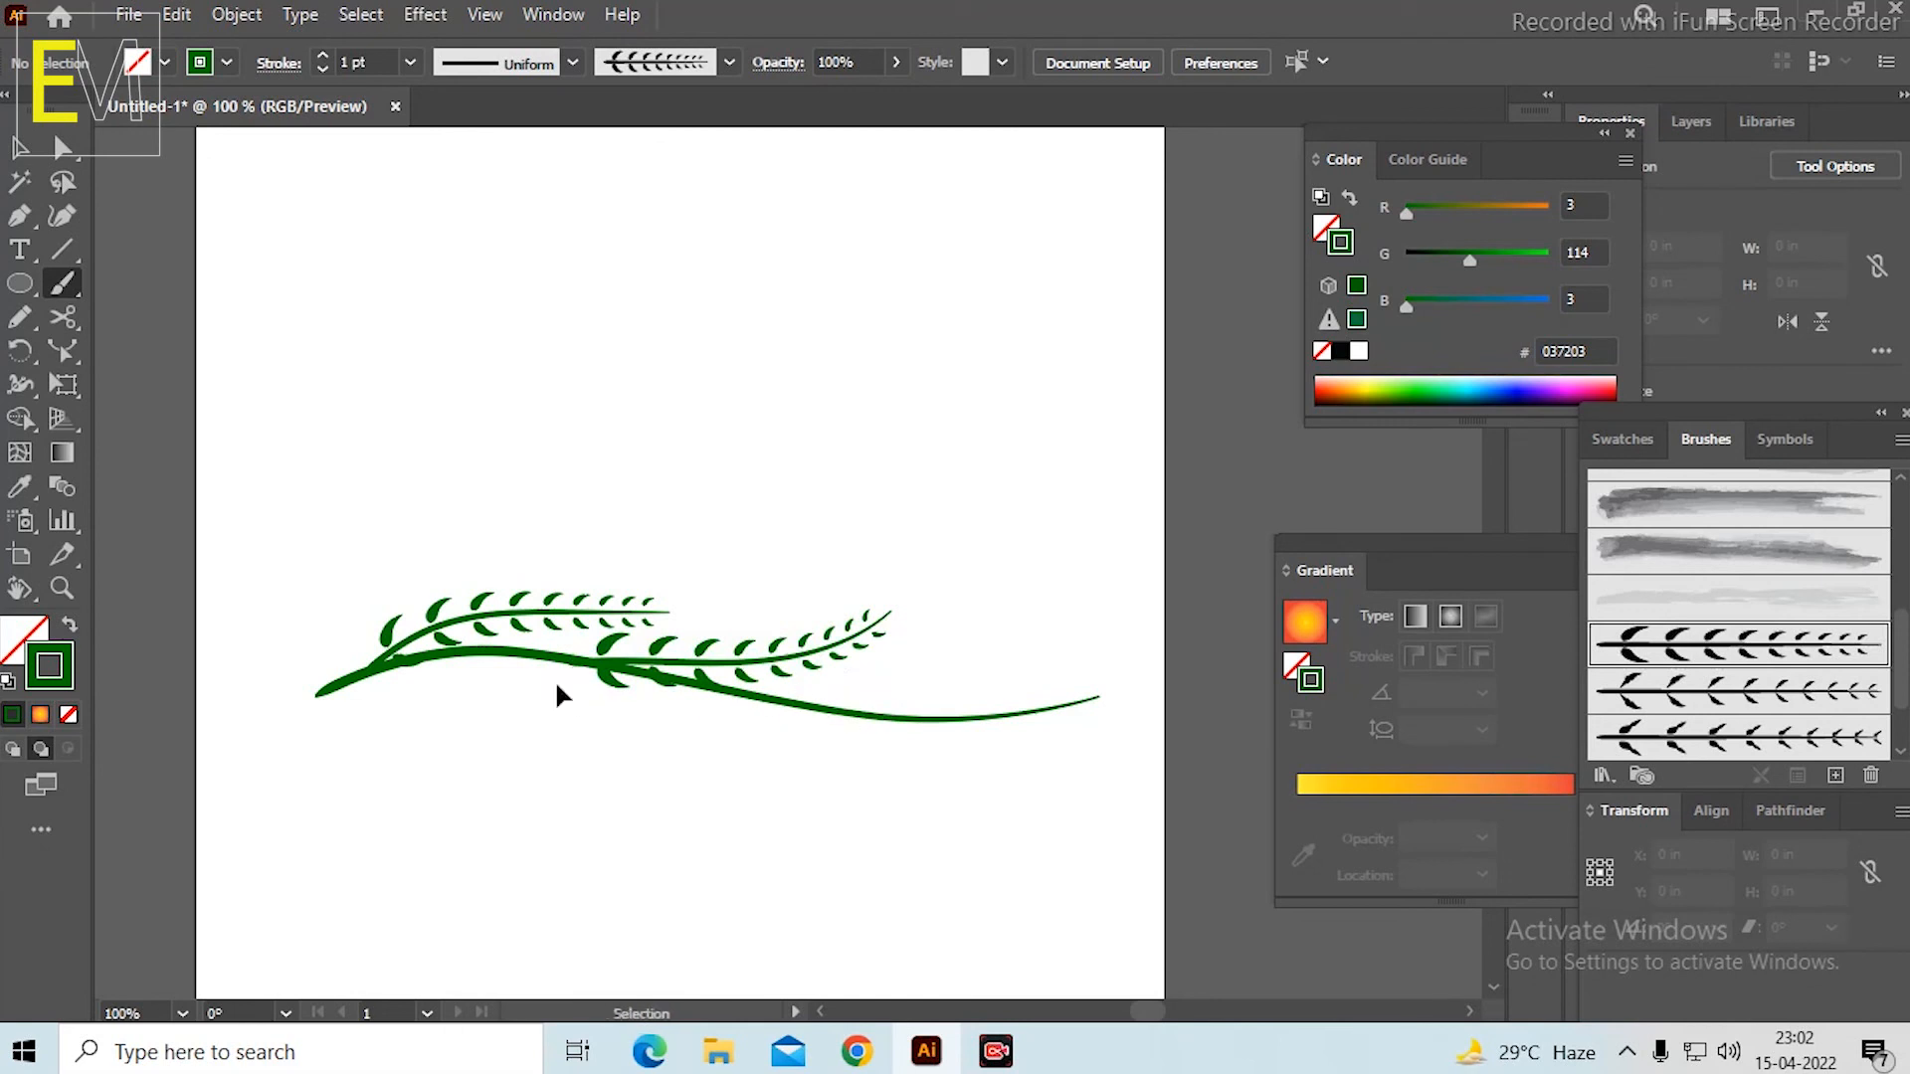
key(ctrl+z)
key(ctrl+z)
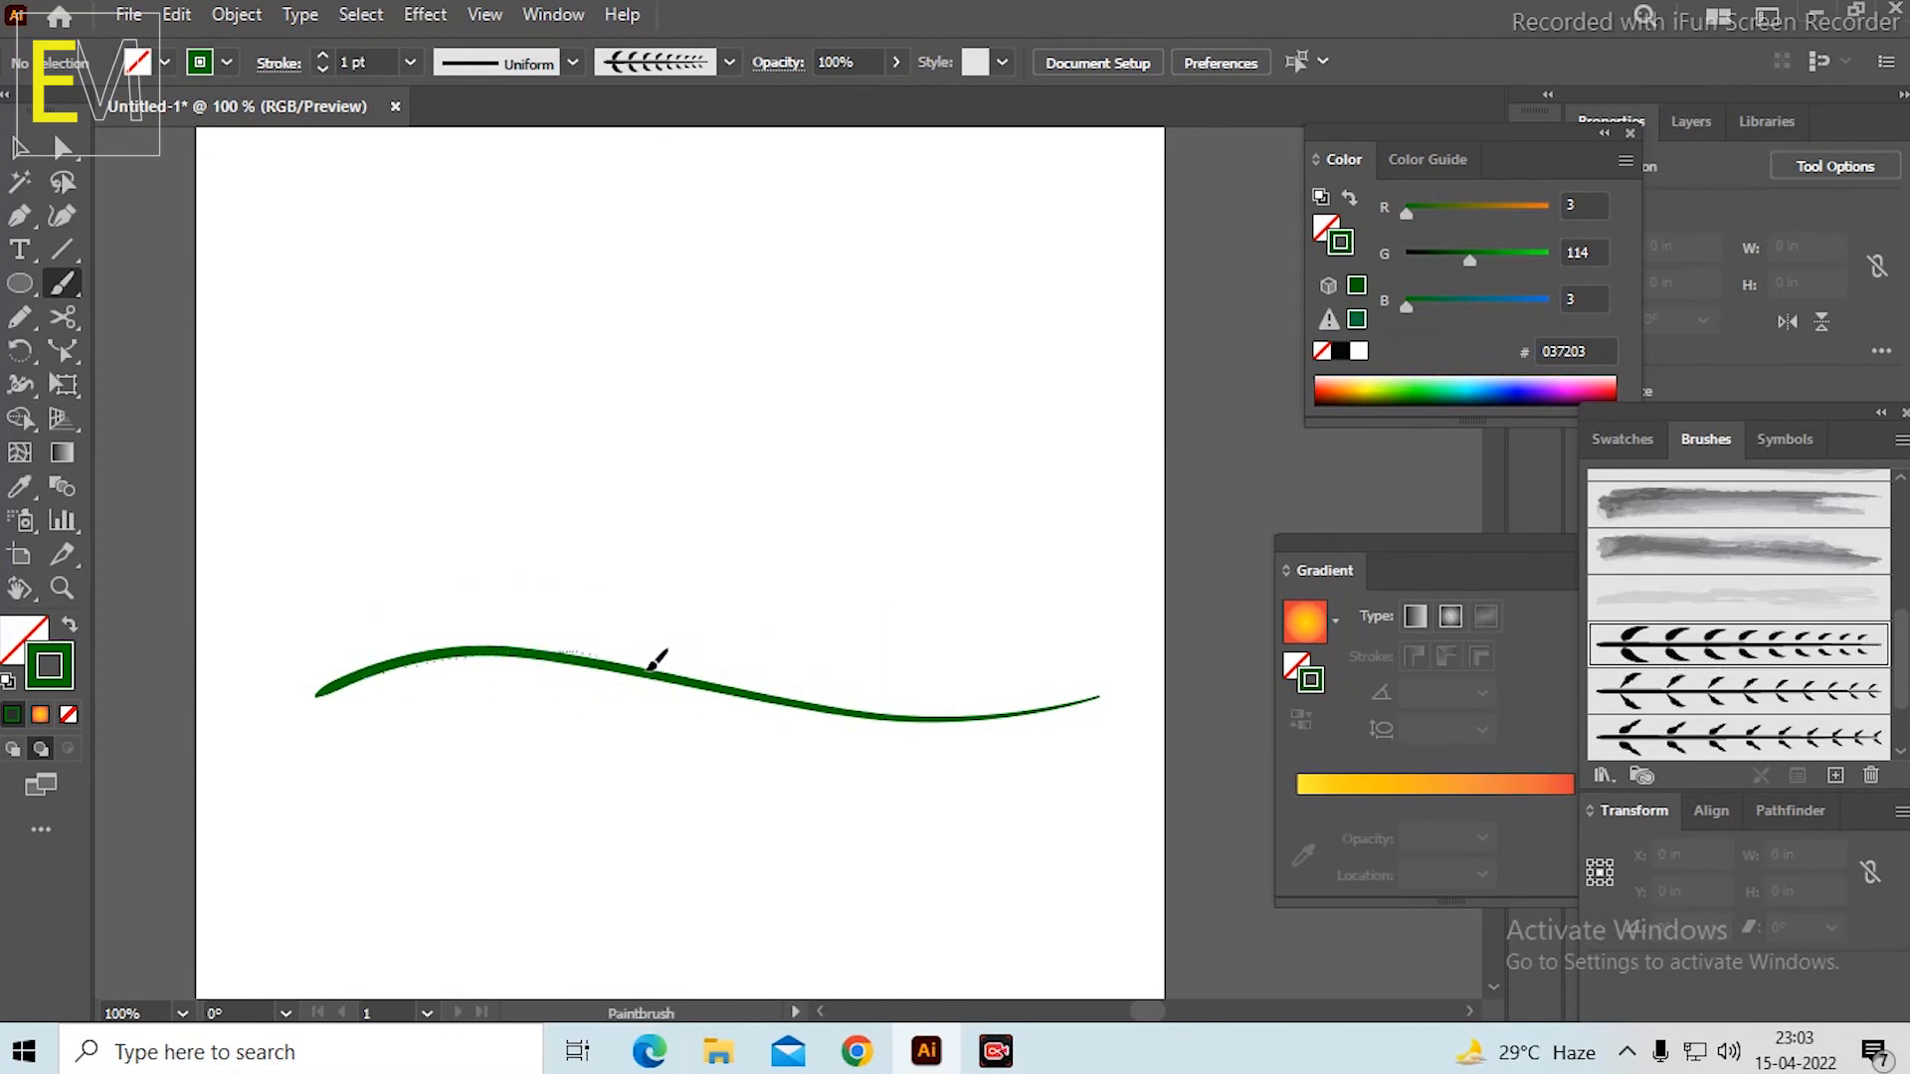
Try painting a long leafy branch along the curved stem and a short stroke with the second branch brush, undoing both.
mouse_move(651, 664)
mouse_down()
mouse_move(836, 713)
mouse_move(1061, 699)
mouse_up()
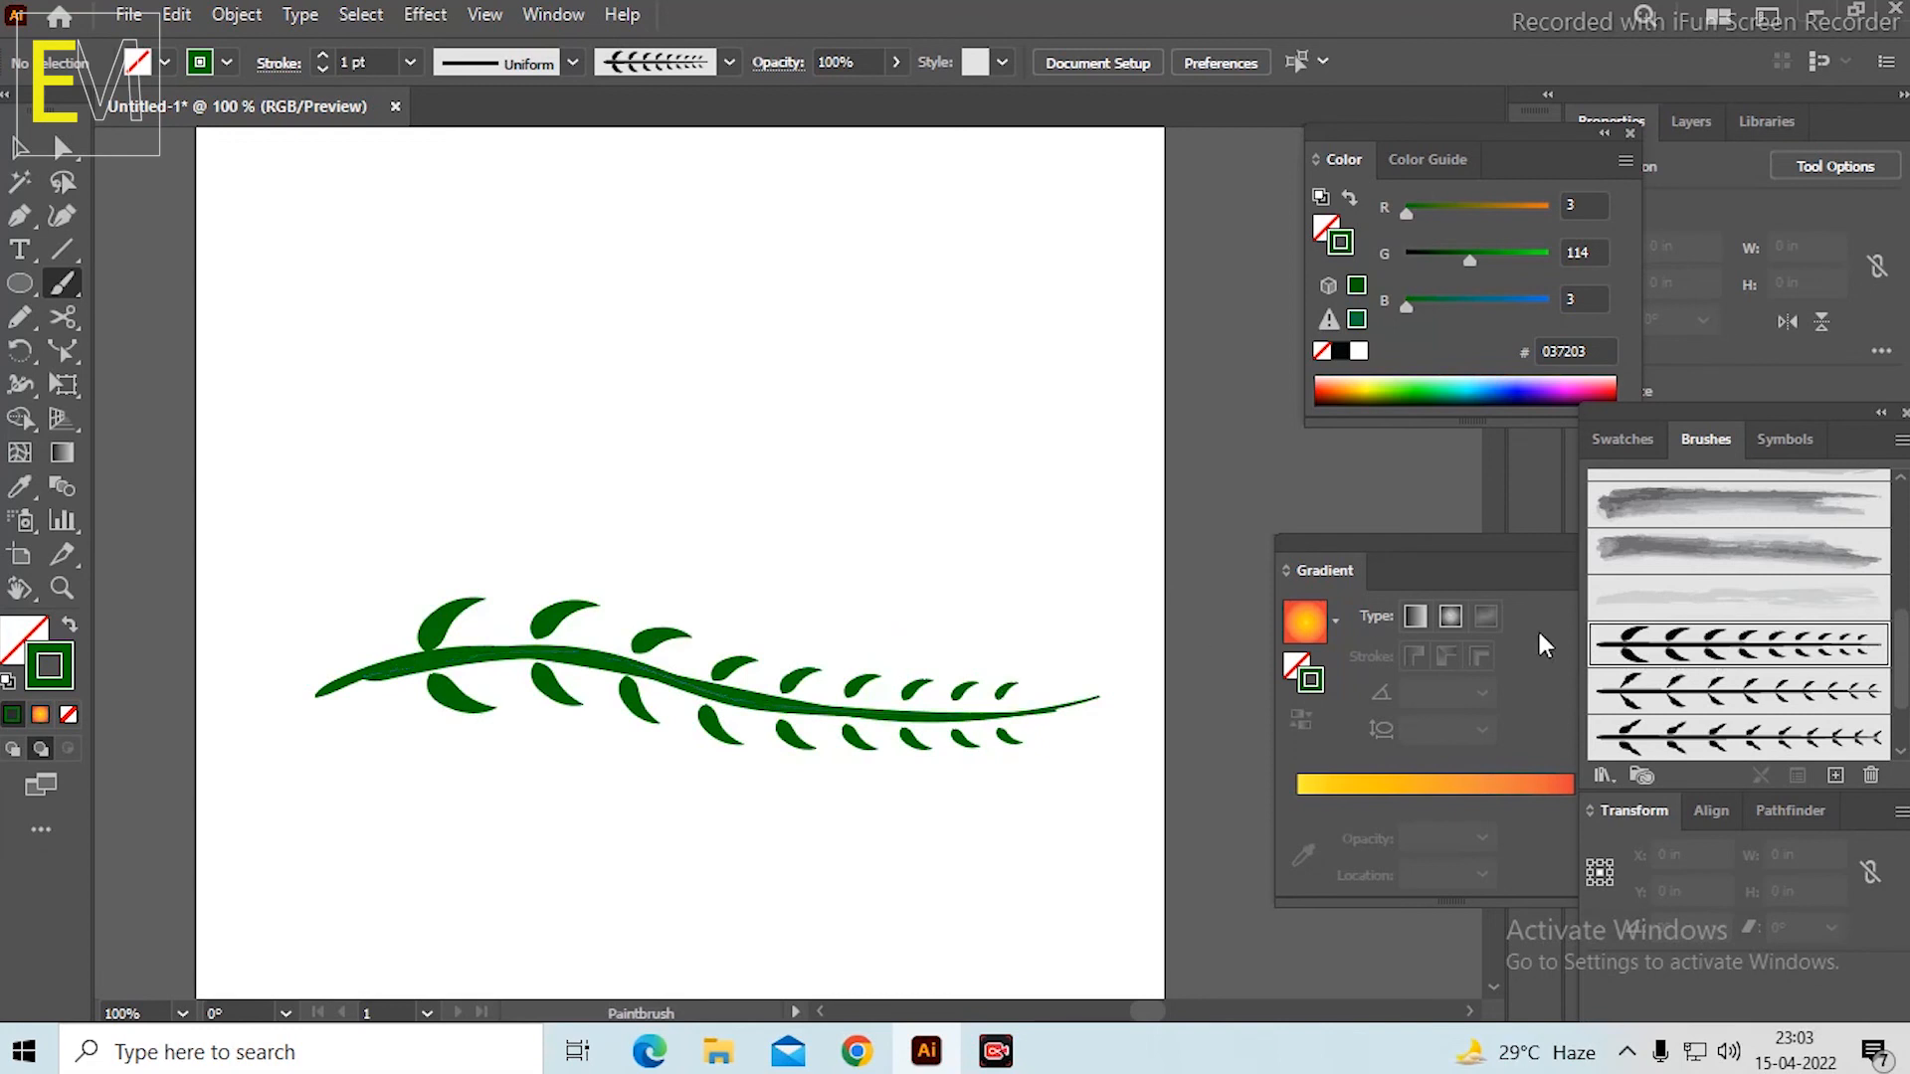
click(1808, 694)
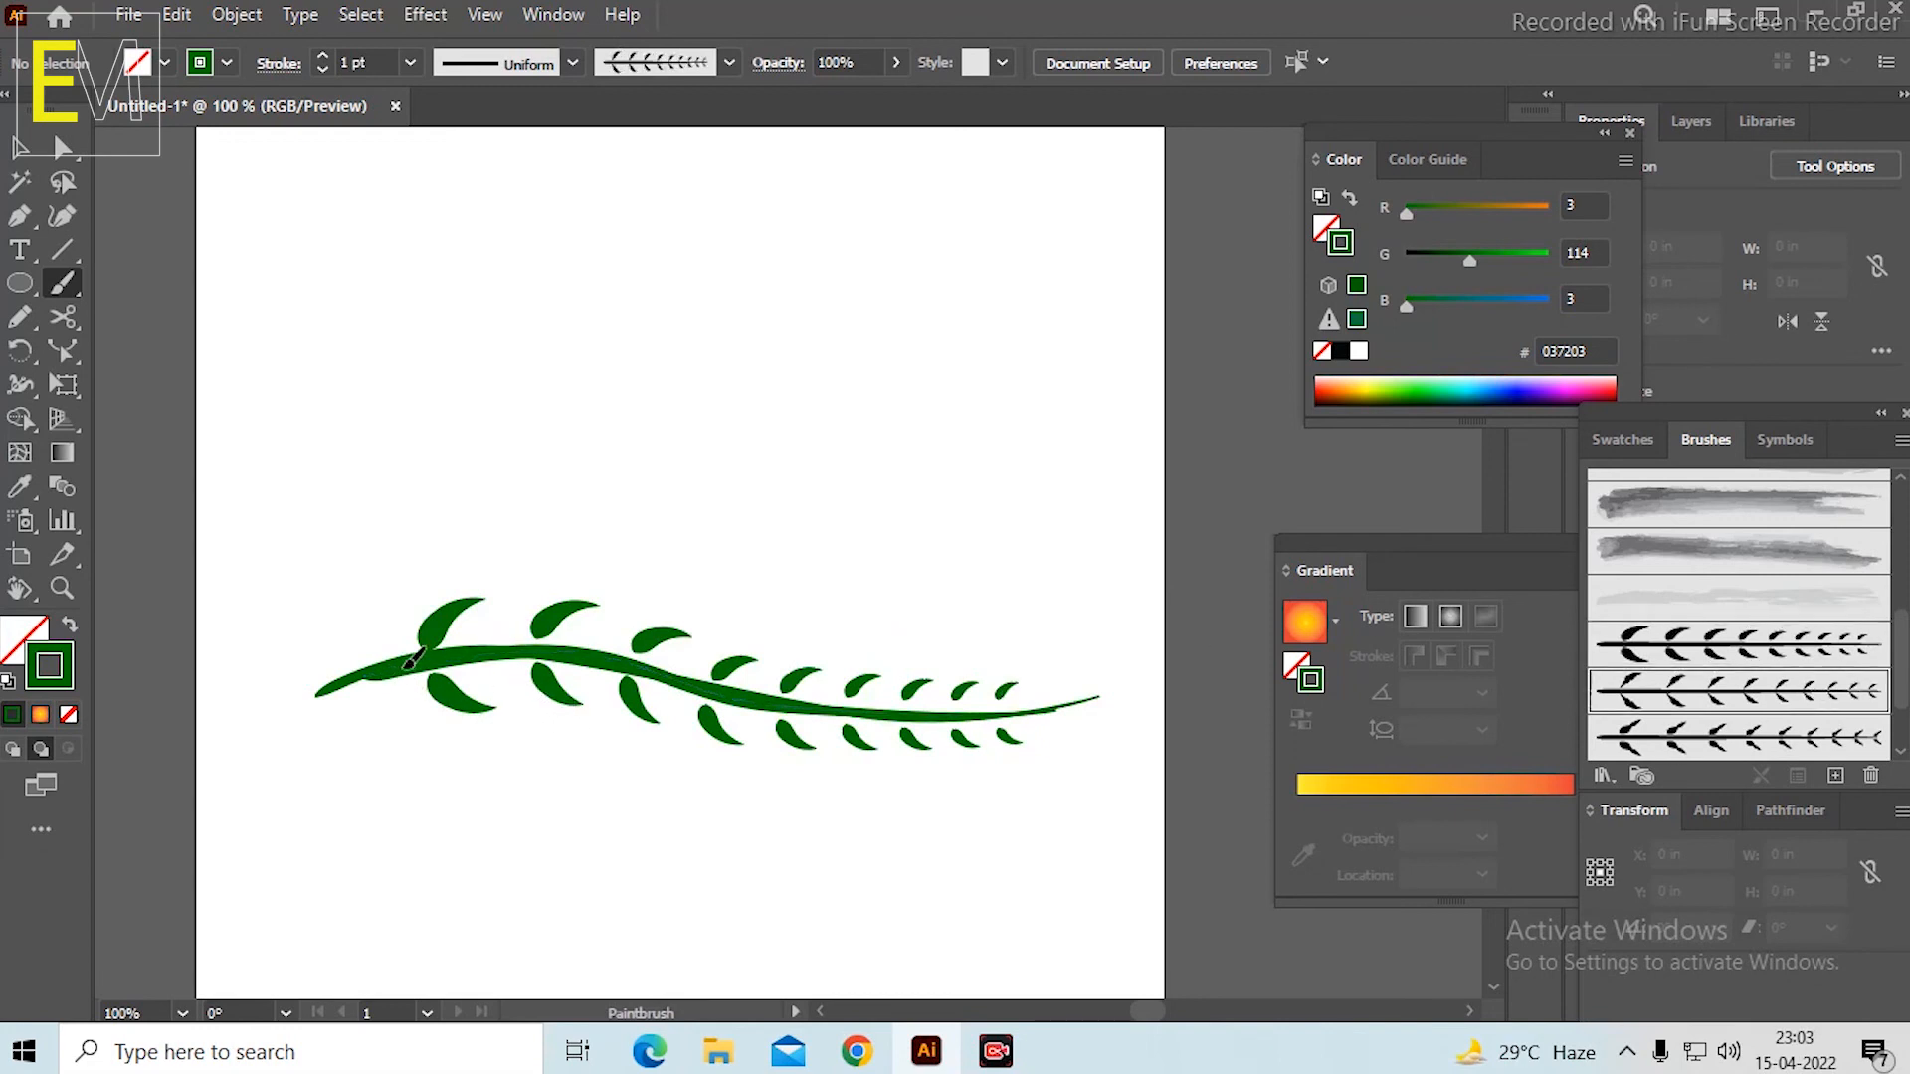
drag(1075, 601, 1084, 597)
key(ctrl+z)
key(ctrl+z)
key(ctrl+z)
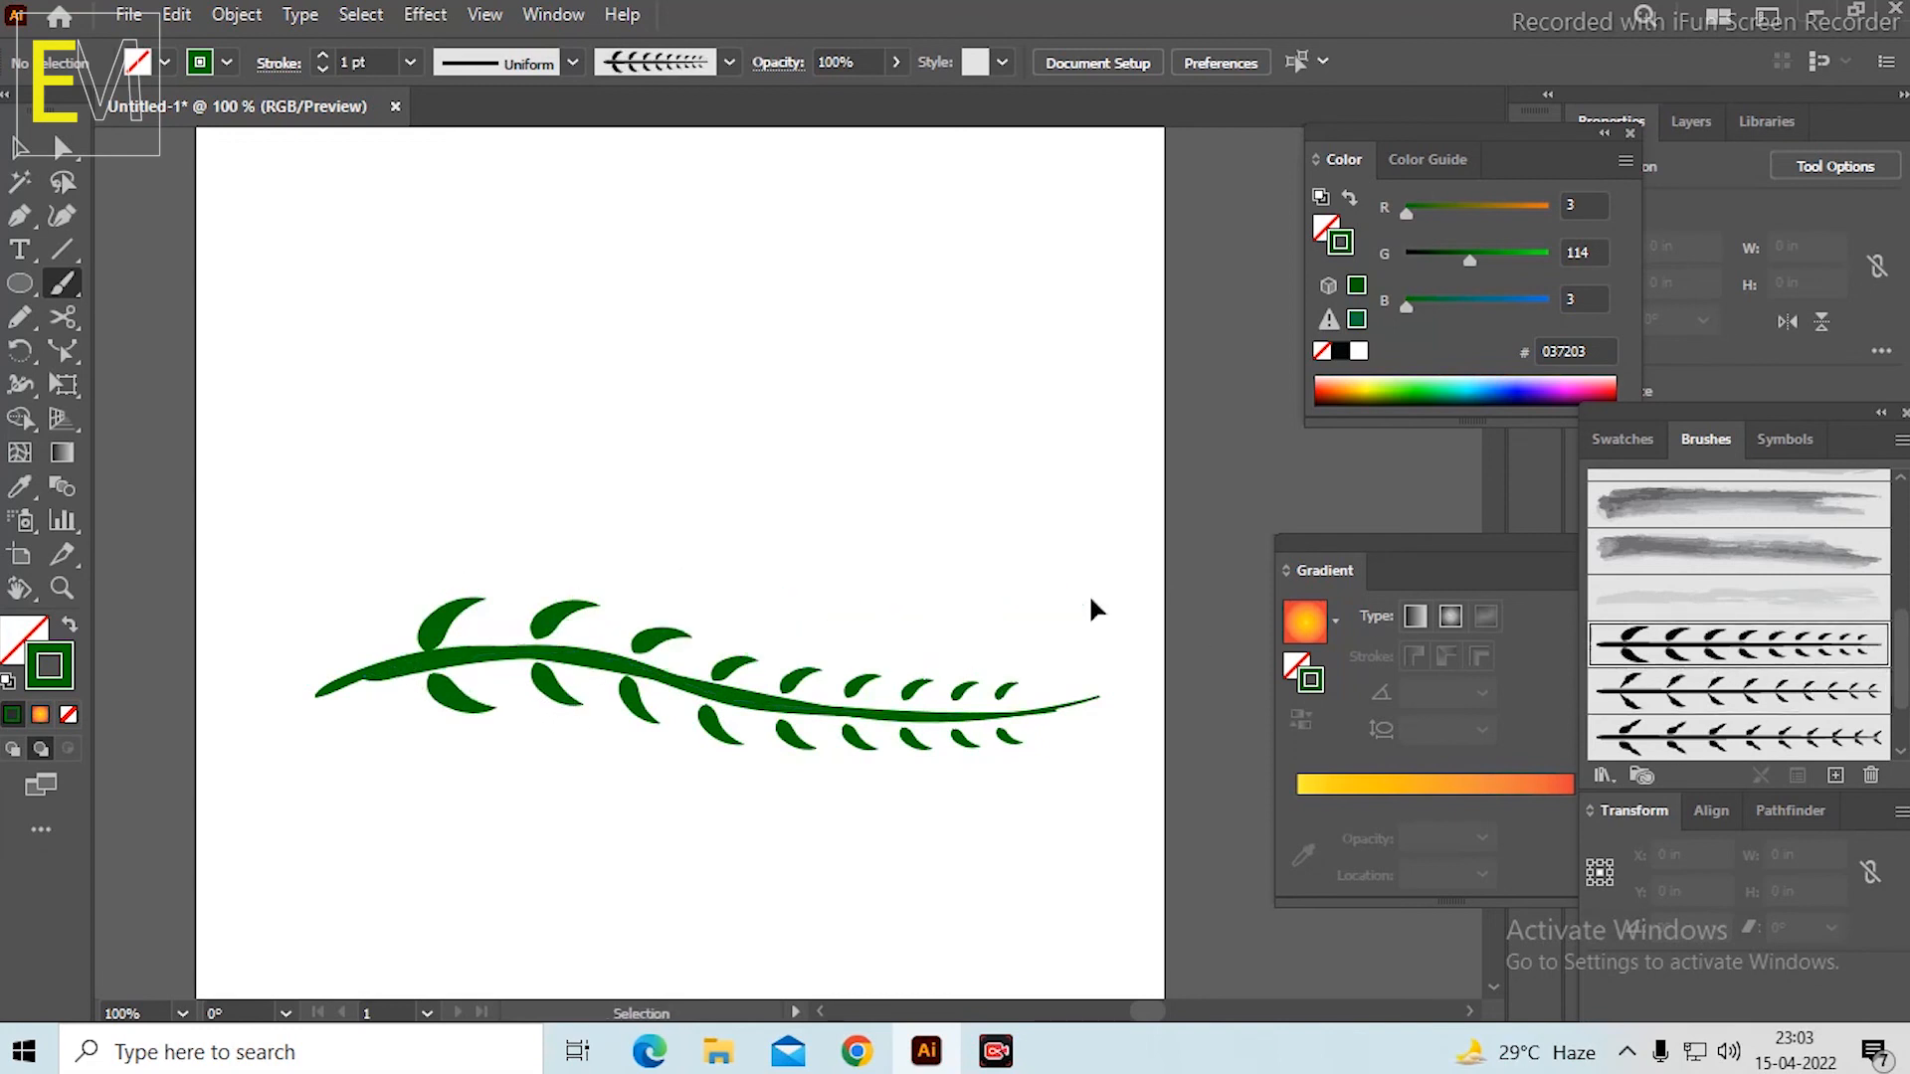
Create an art brush from the curved green stem, using Stretch to Fit Stroke Length and no colorization.
click(20, 148)
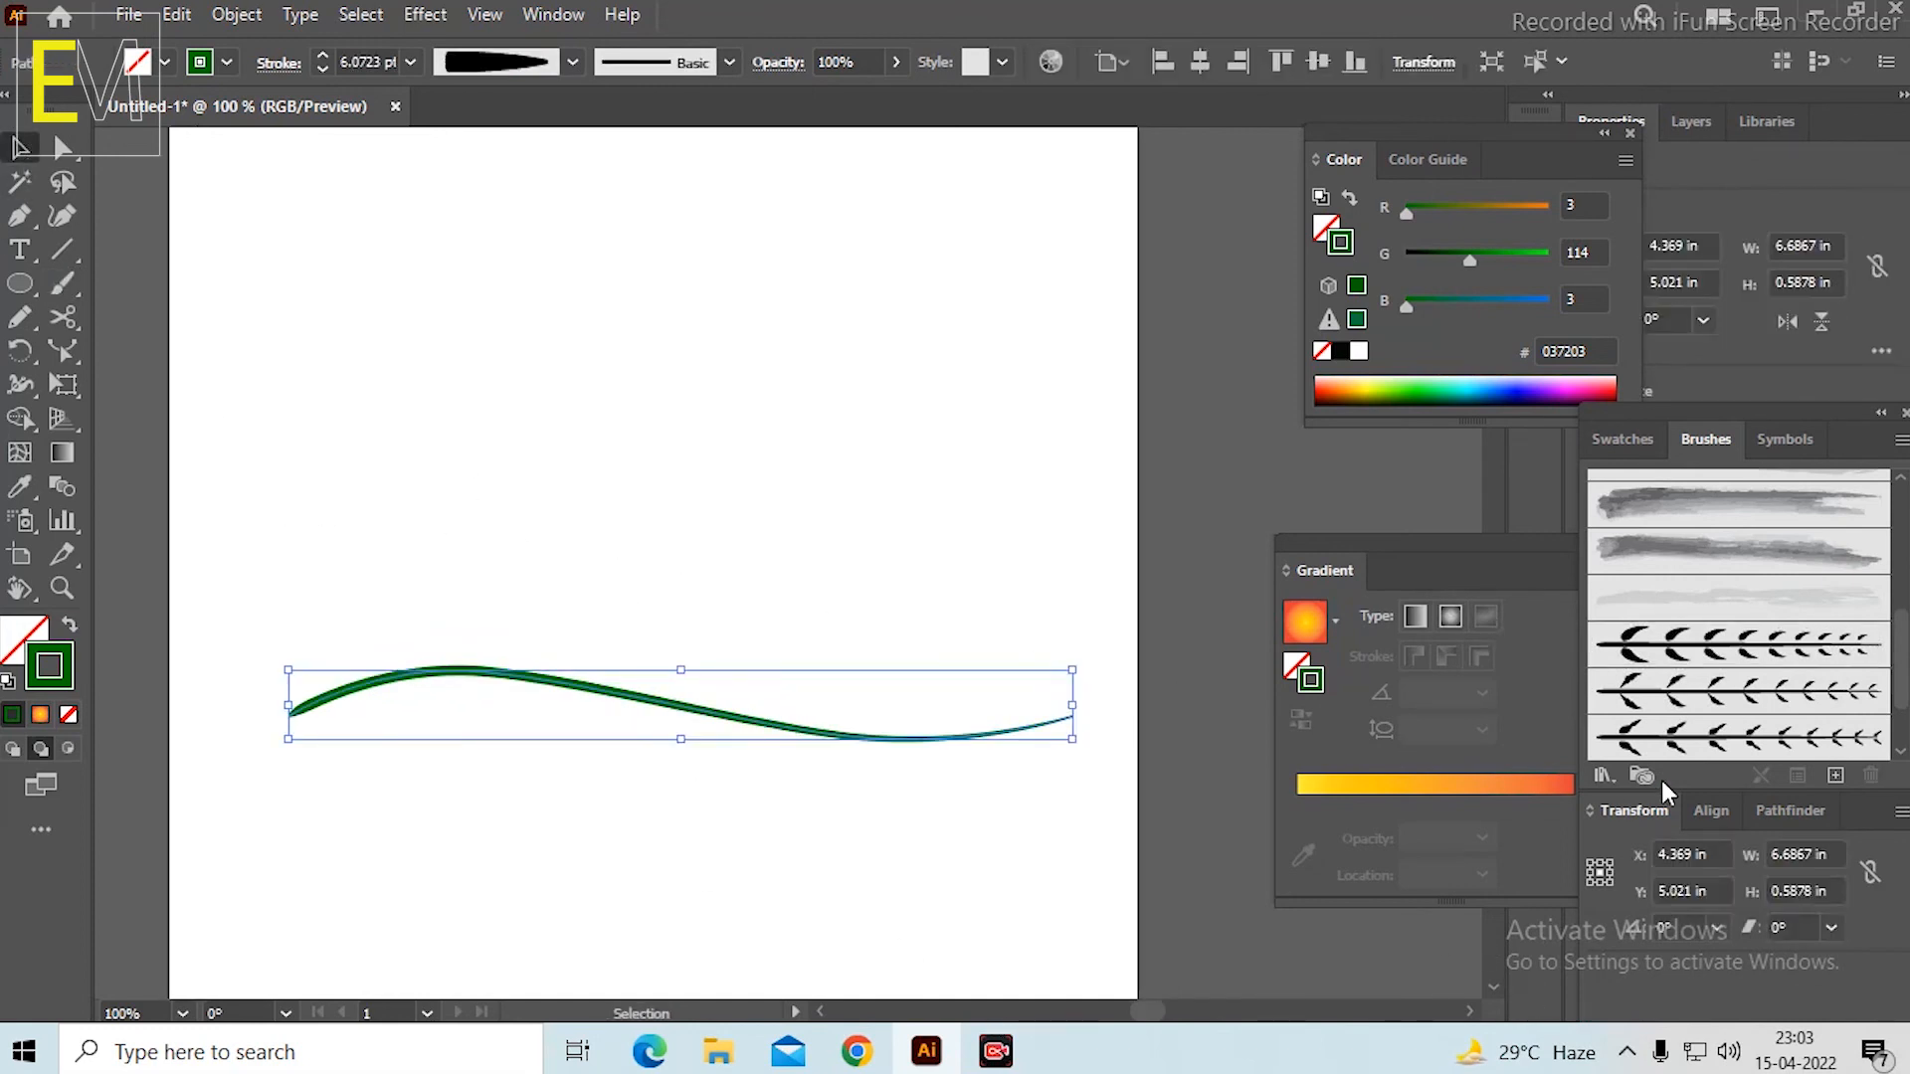
click(1836, 775)
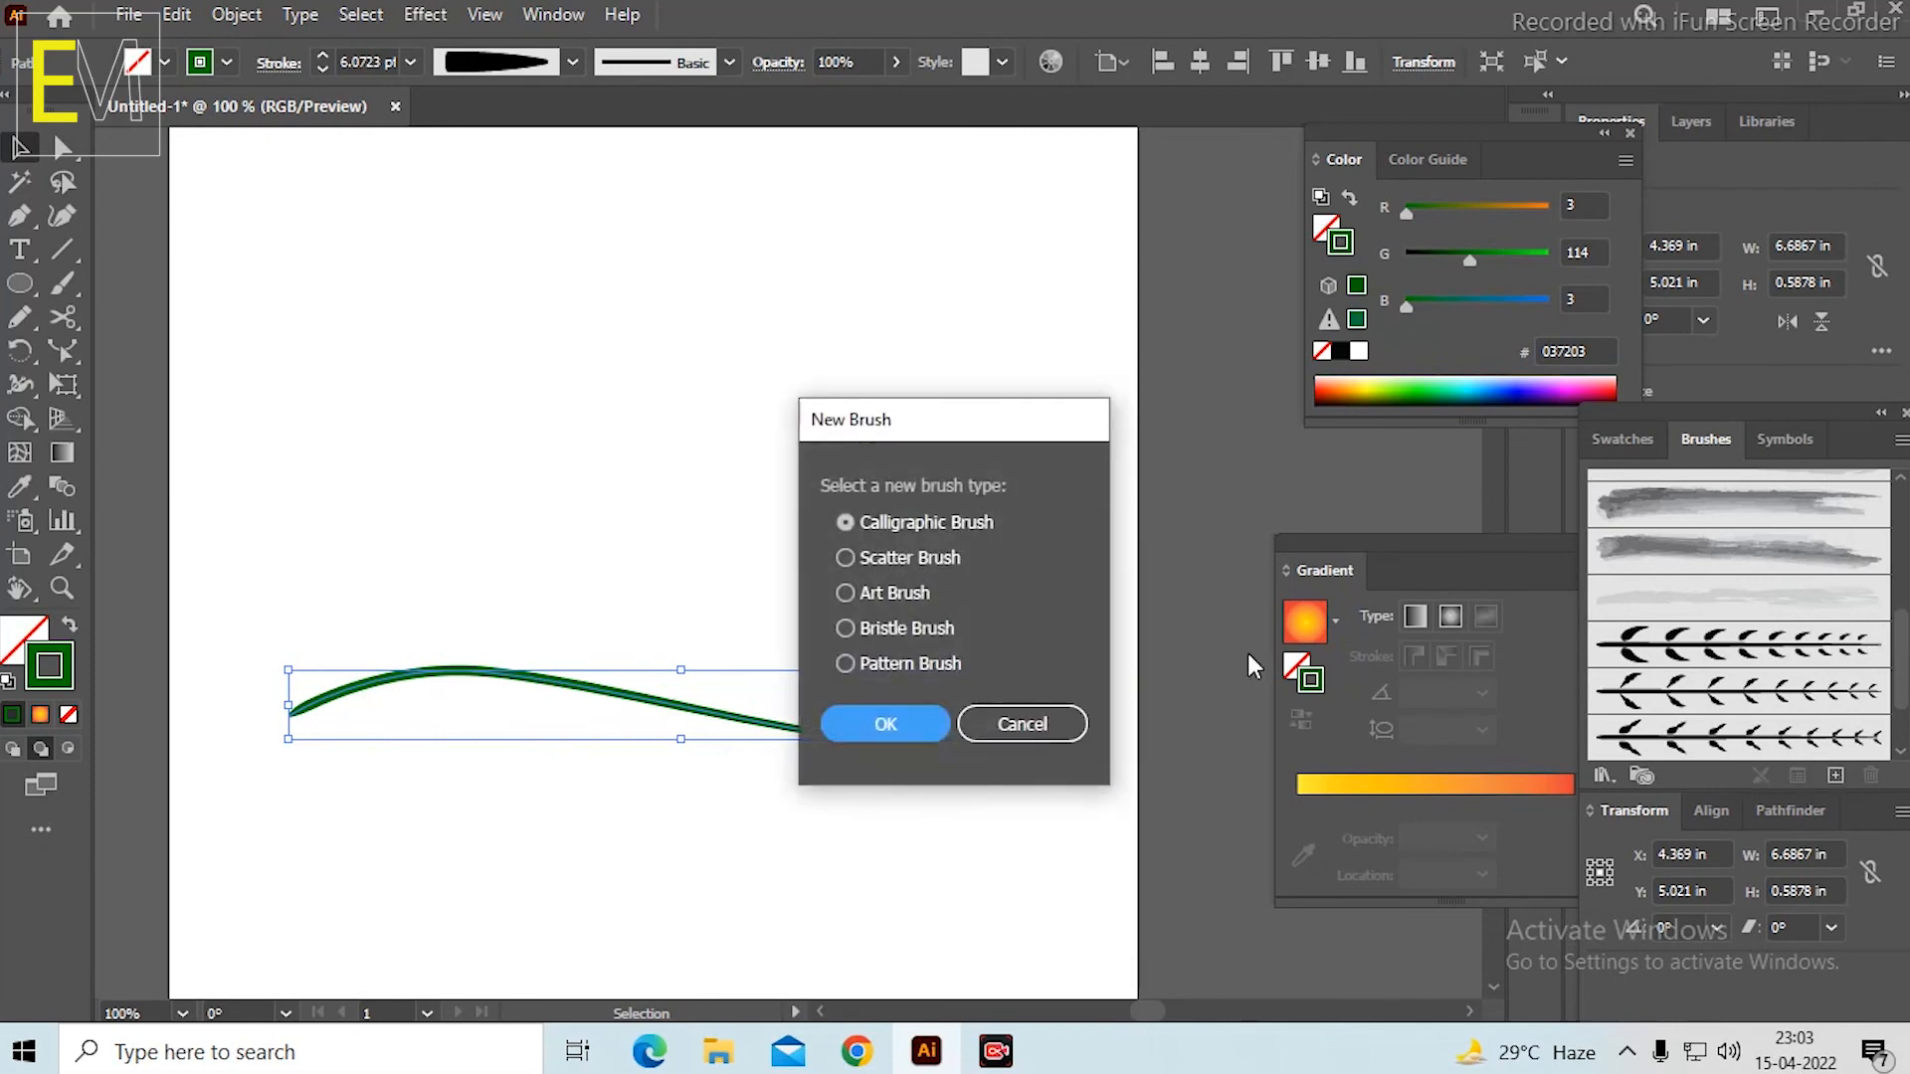
click(894, 593)
click(903, 729)
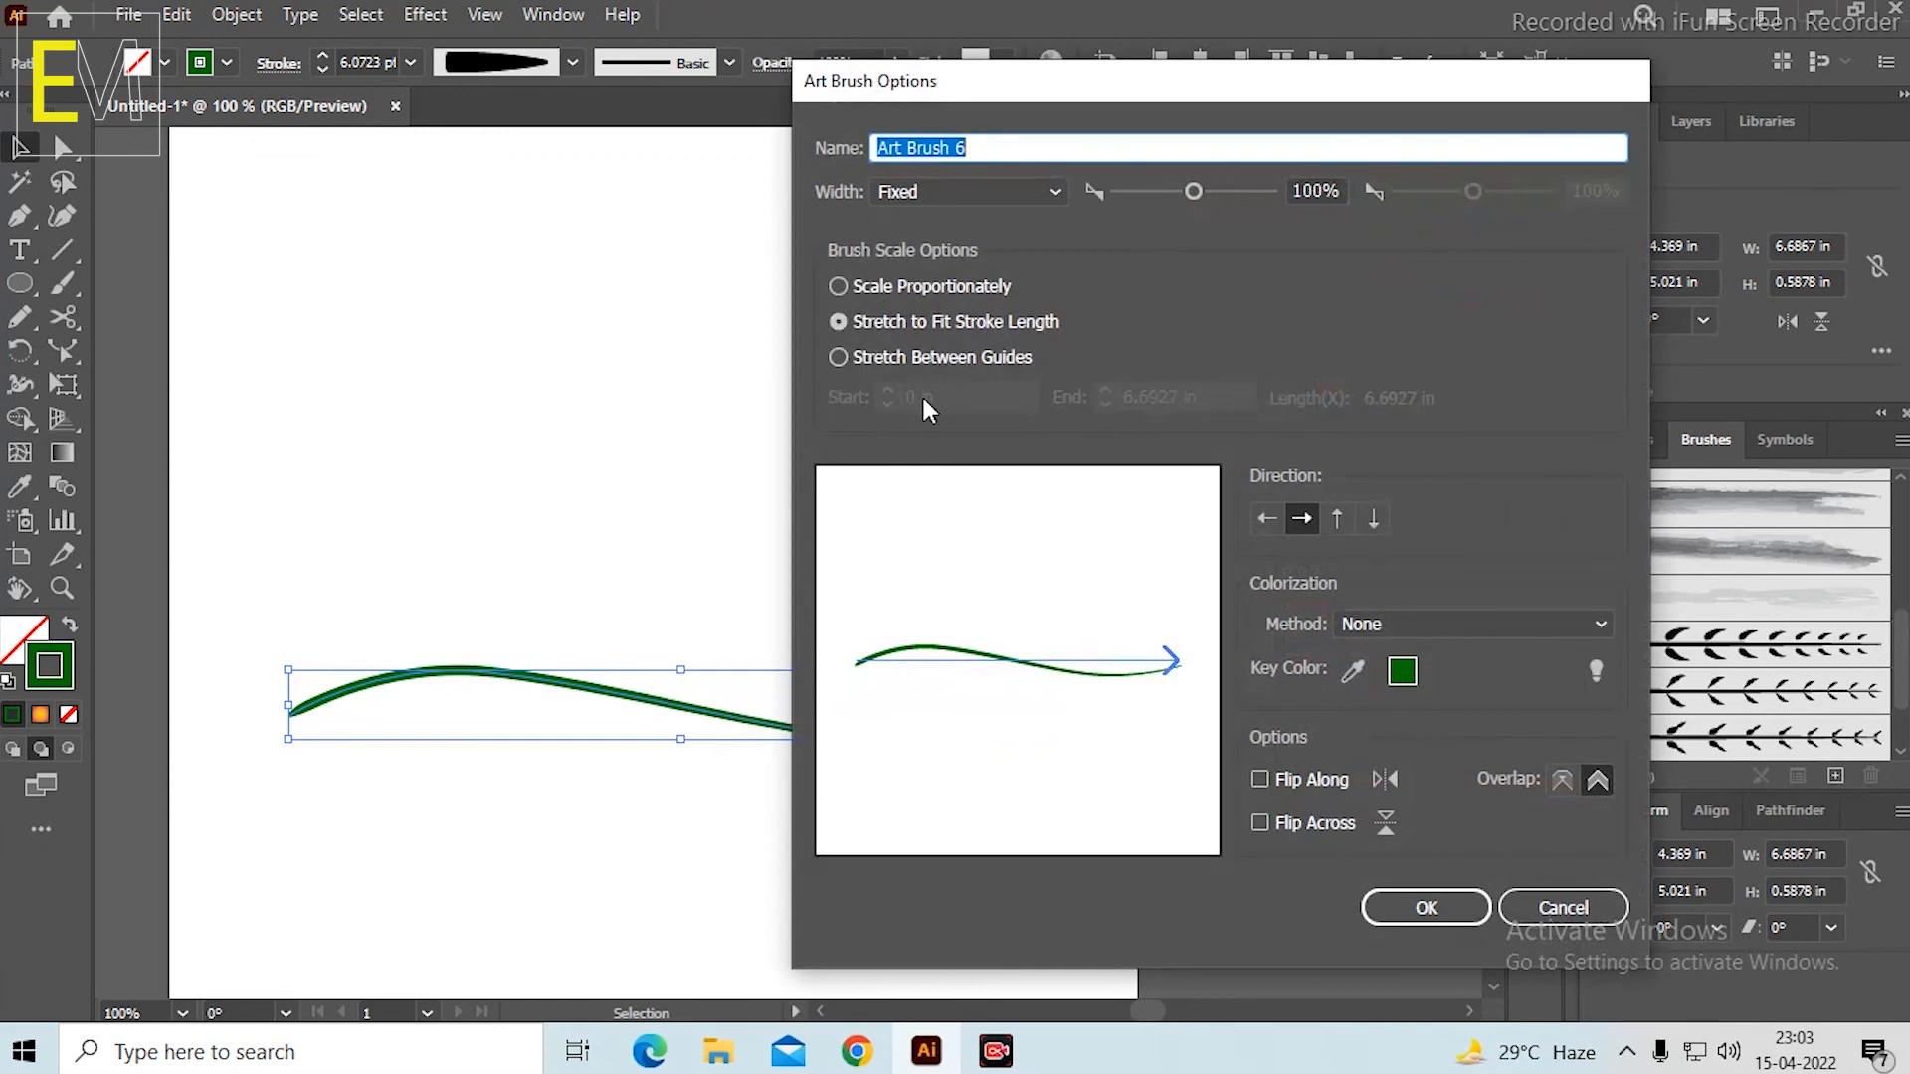
click(857, 287)
click(901, 325)
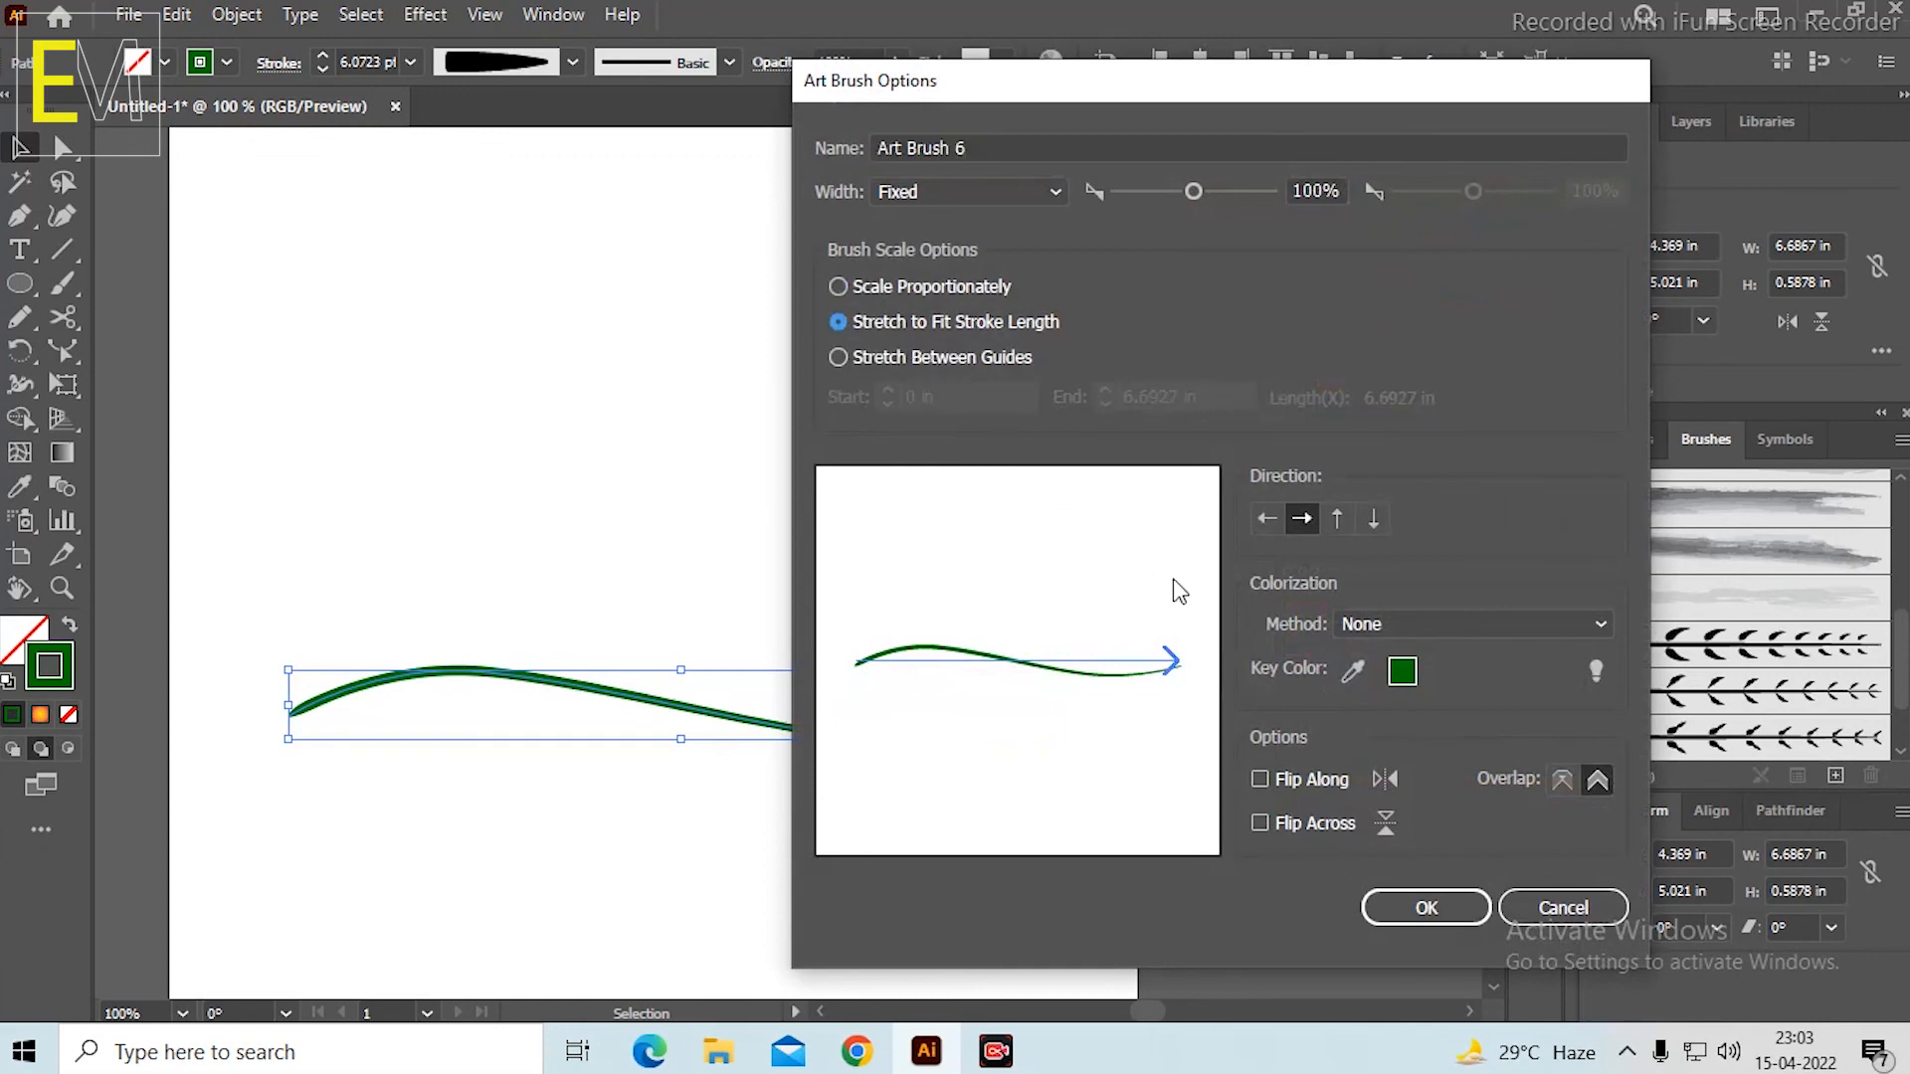
click(1398, 908)
click(708, 452)
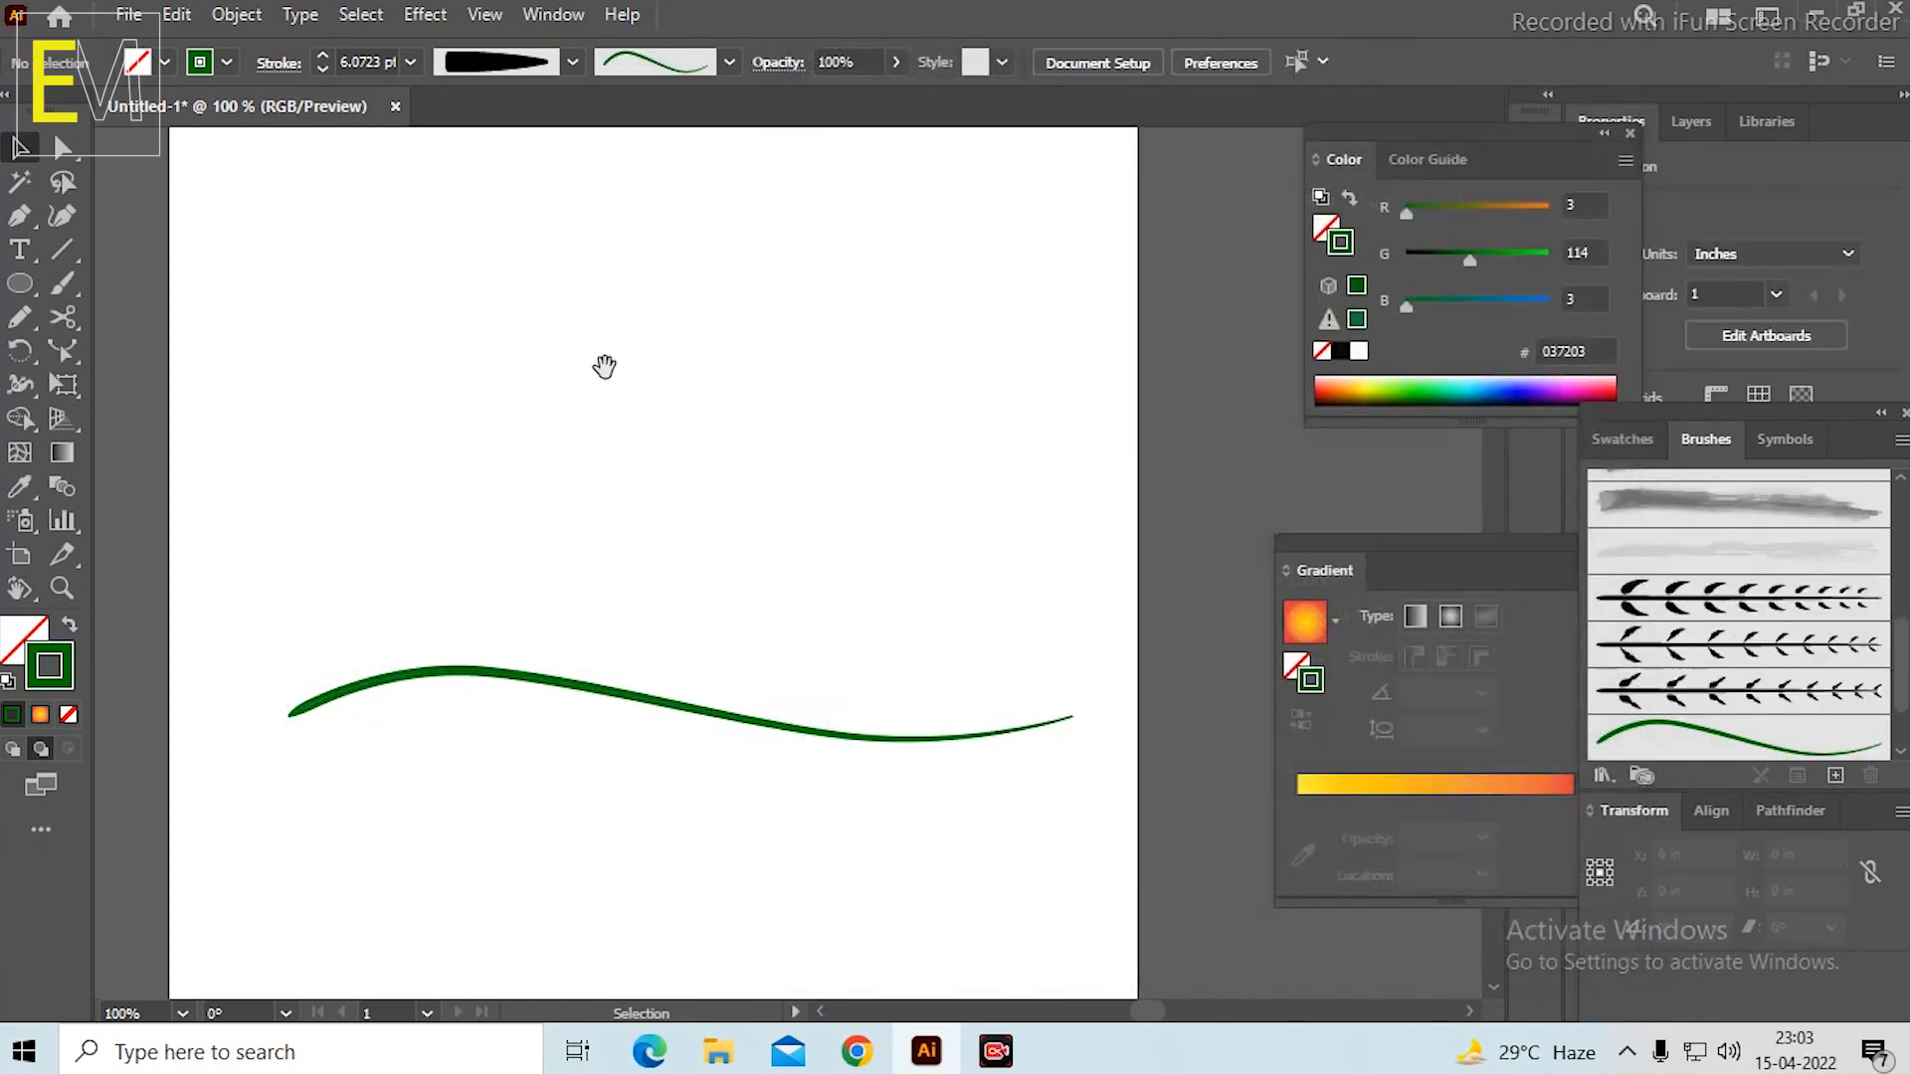
Draw a hexagon about 3.38 in wide and 2.93 in high above the curved stem.
drag(606, 362, 619, 431)
click(20, 287)
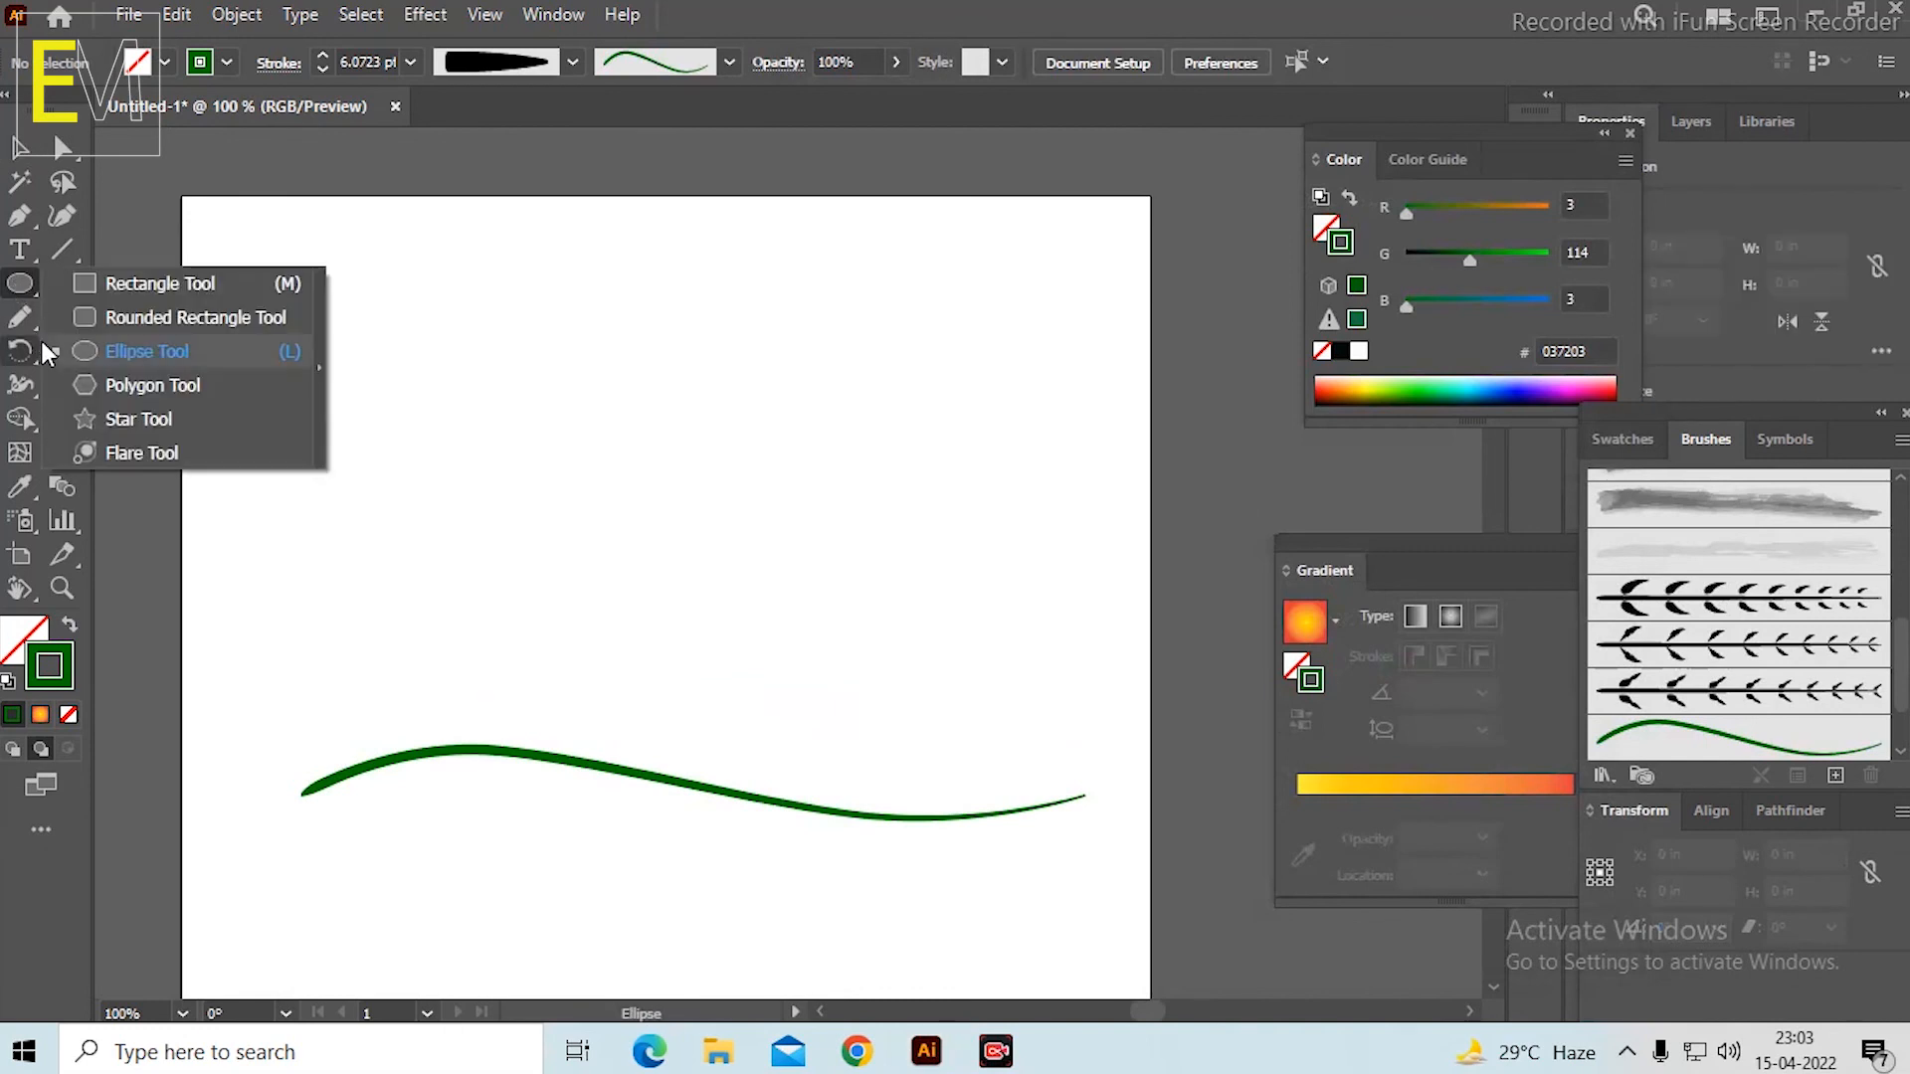
click(153, 385)
drag(677, 585, 876, 756)
key(v)
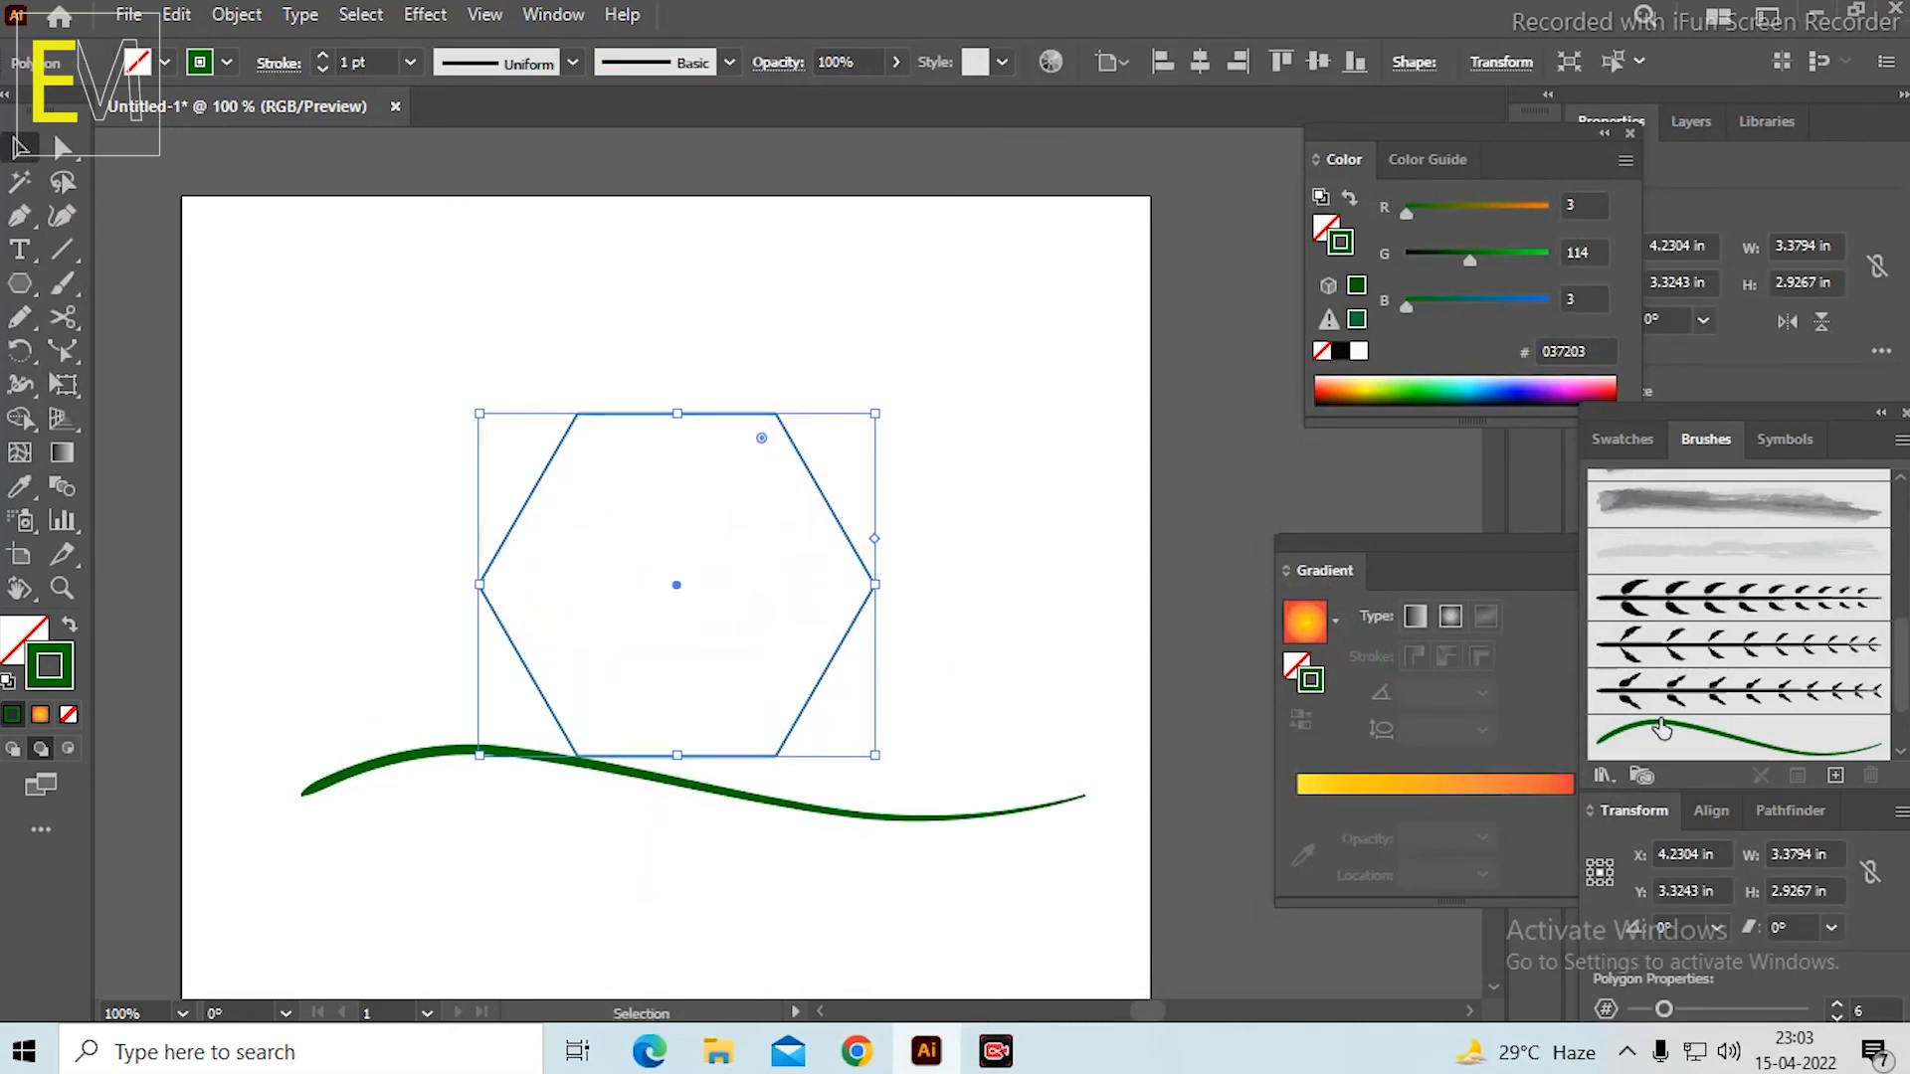
Try applying the new curved stem brush to the hexagon's outline, and undo it.
click(1709, 741)
click(955, 310)
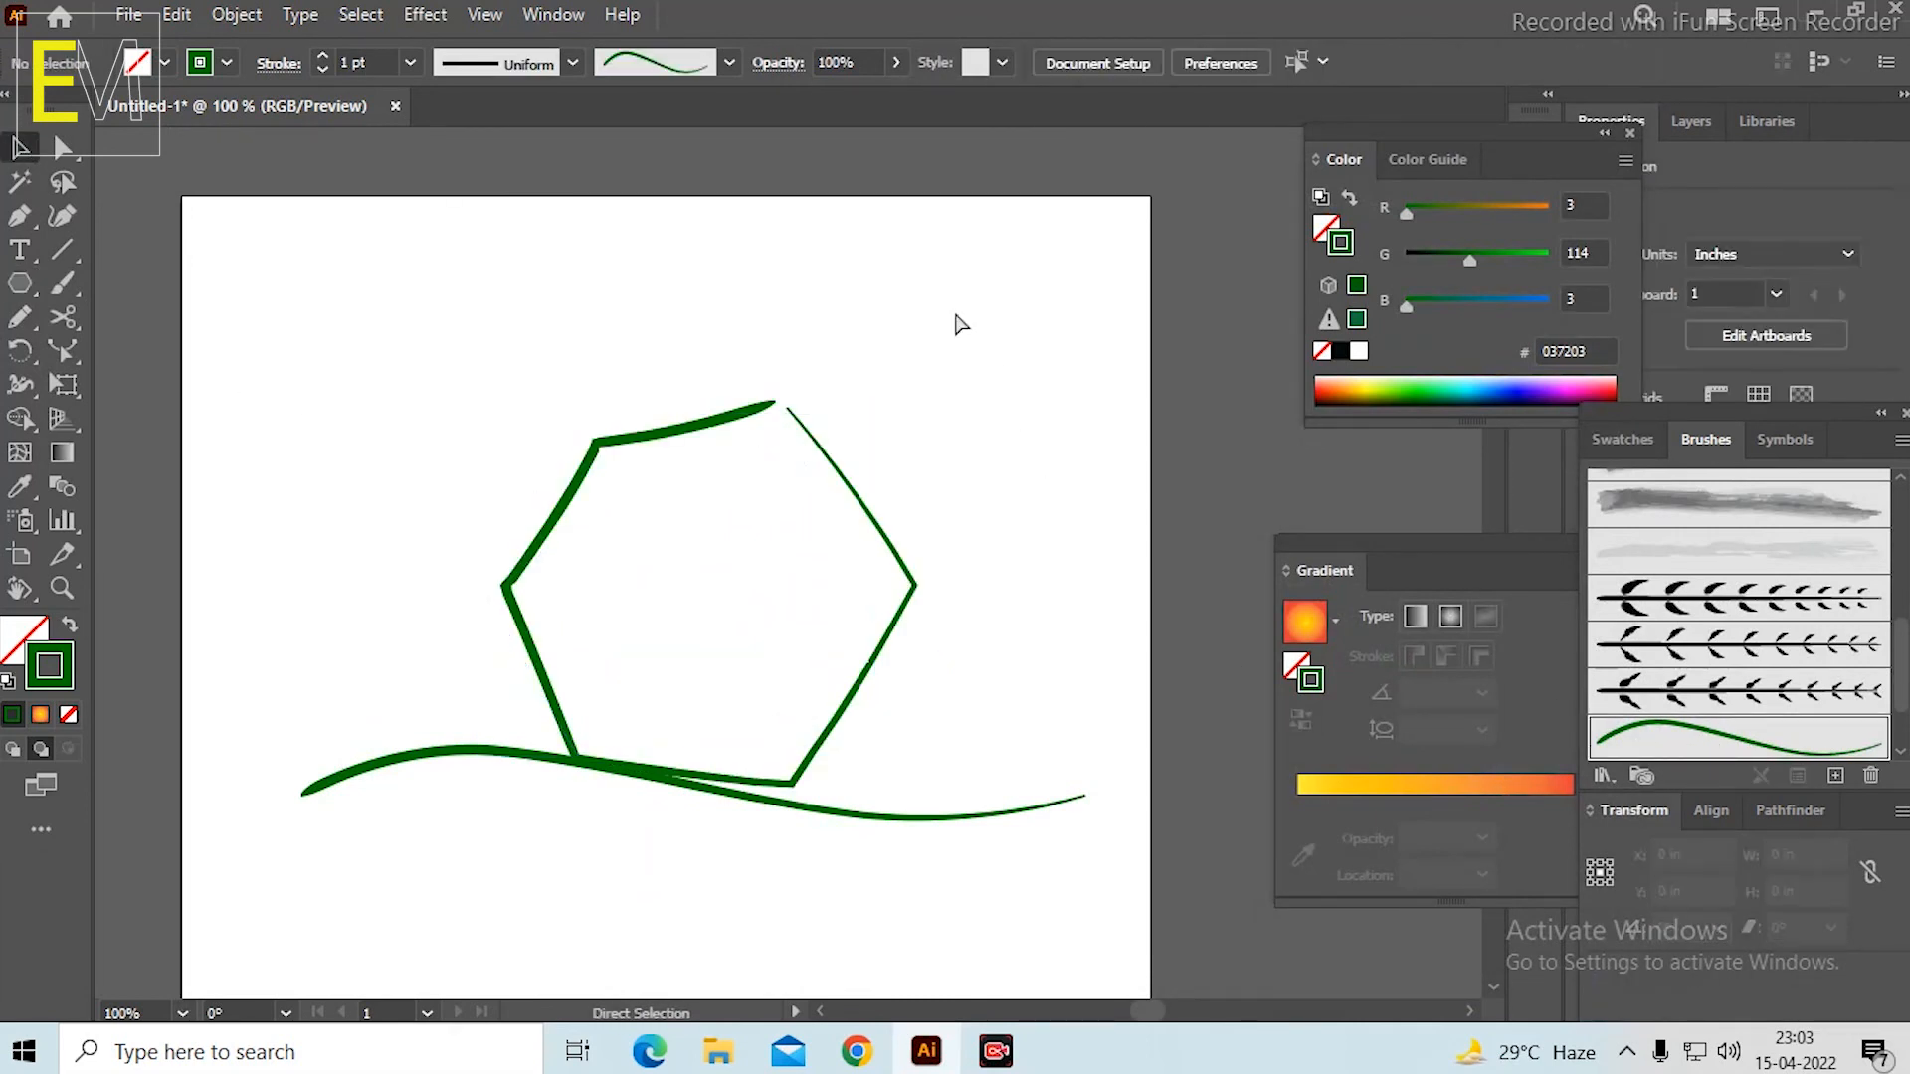
key(ctrl+z)
Move the hexagon upward, clear of the curved green stem, and delete the stem.
click(945, 410)
drag(702, 426, 702, 349)
click(634, 775)
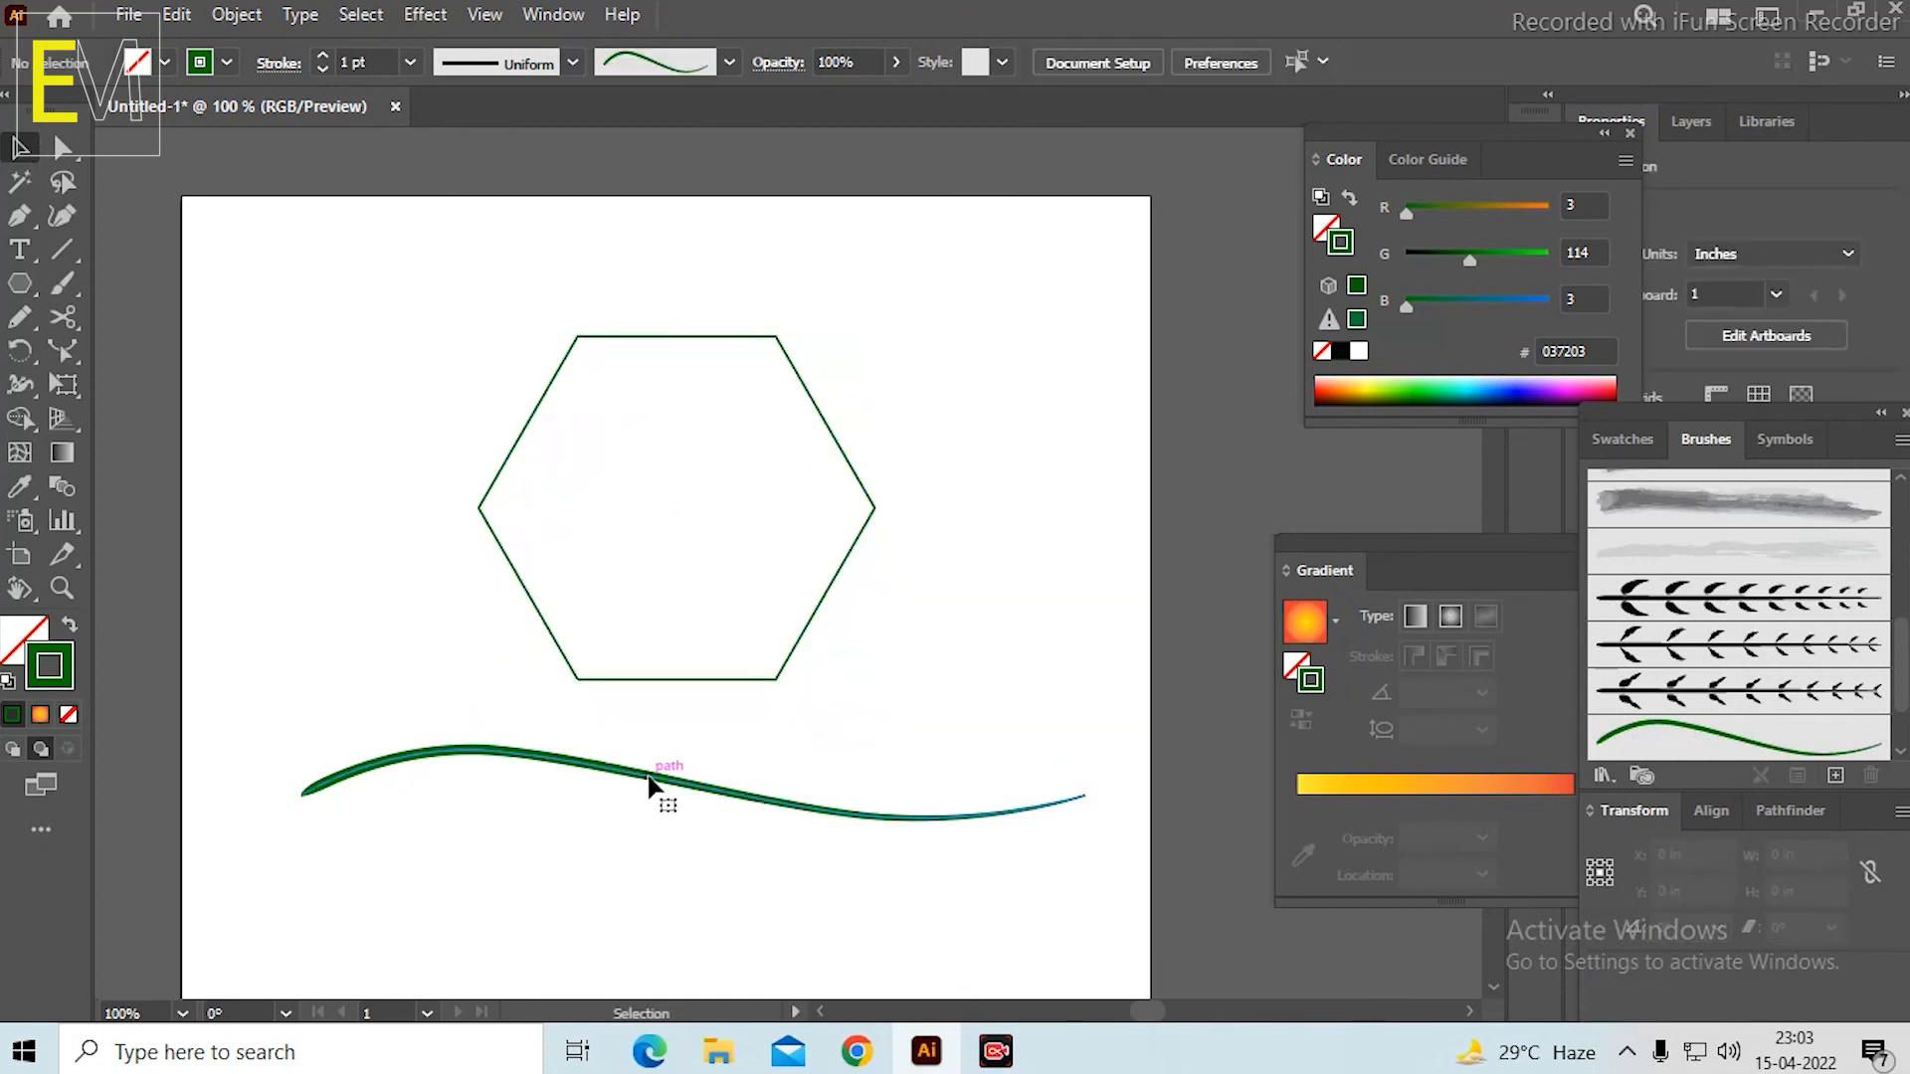
key(Delete)
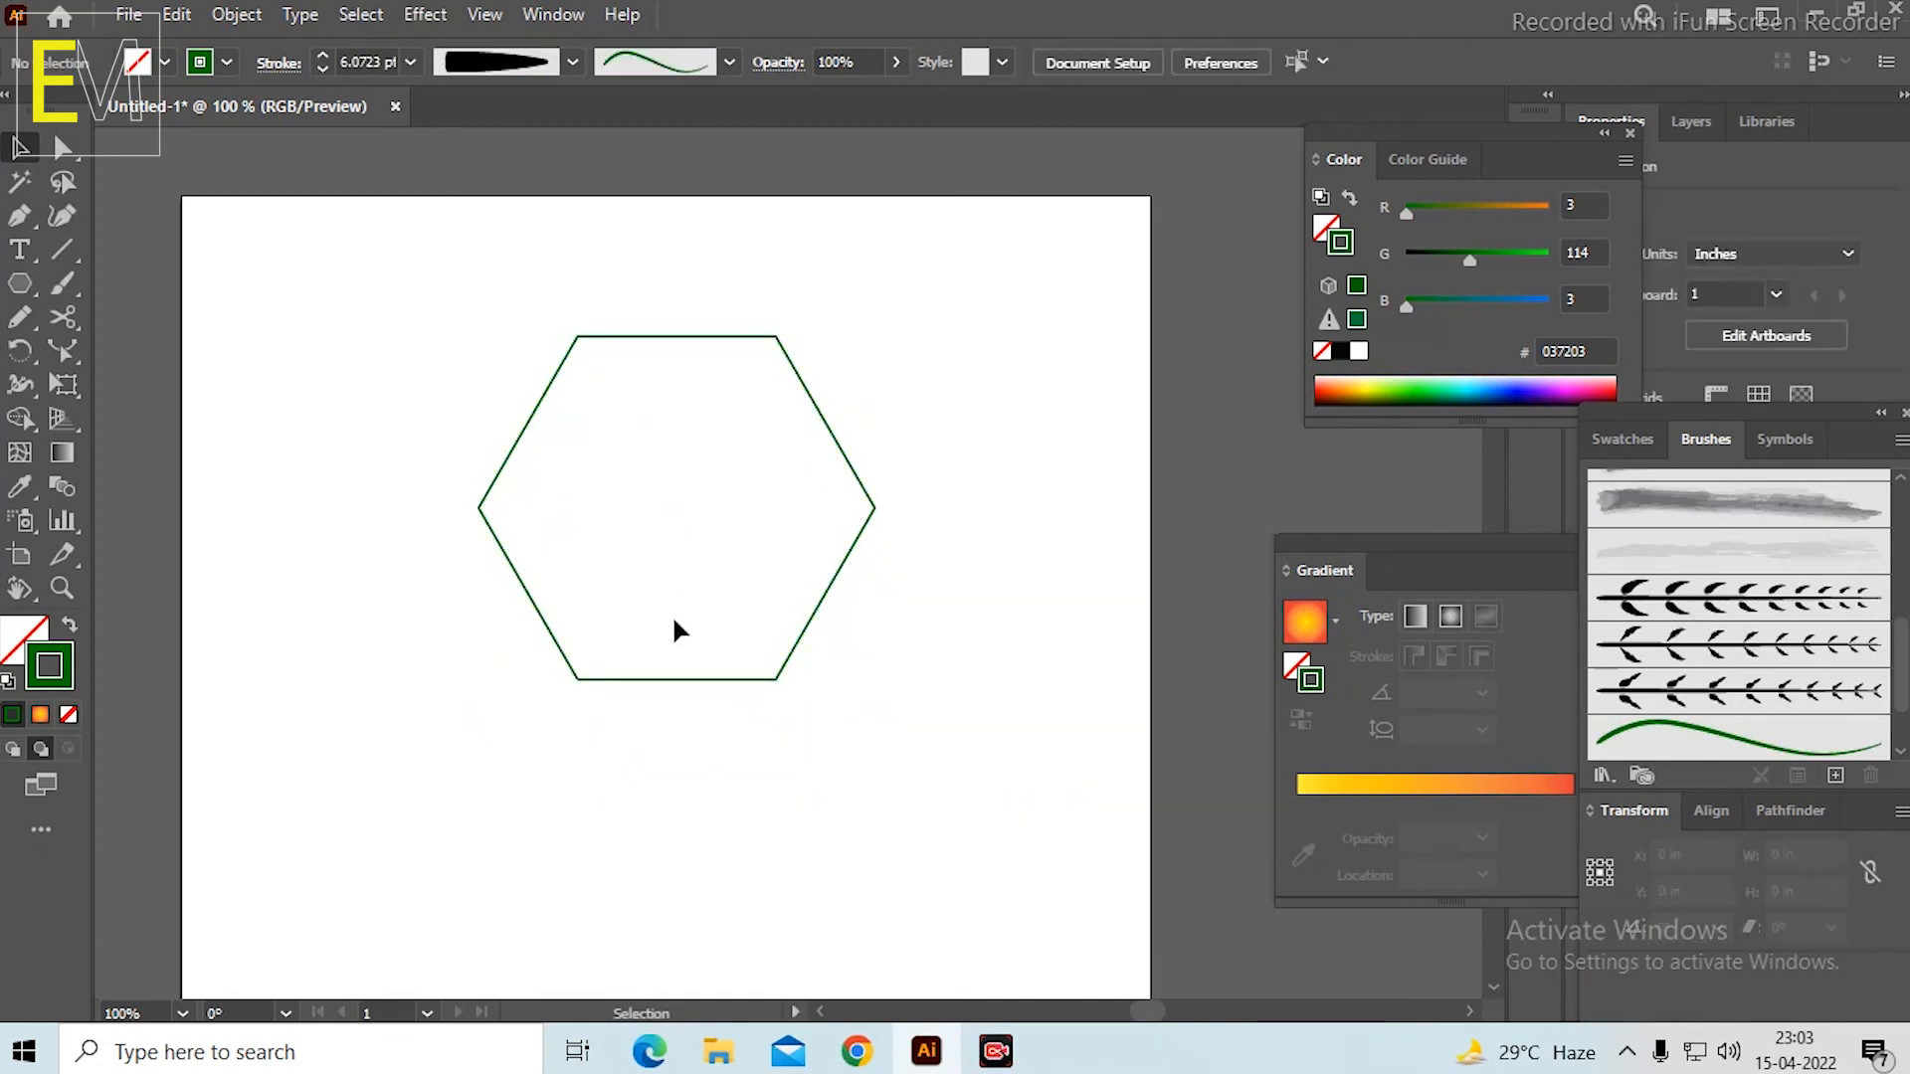
Make the older leafy branch art brush active, undo its application to the hexagon's outline, and deselect the hexagon.
click(811, 423)
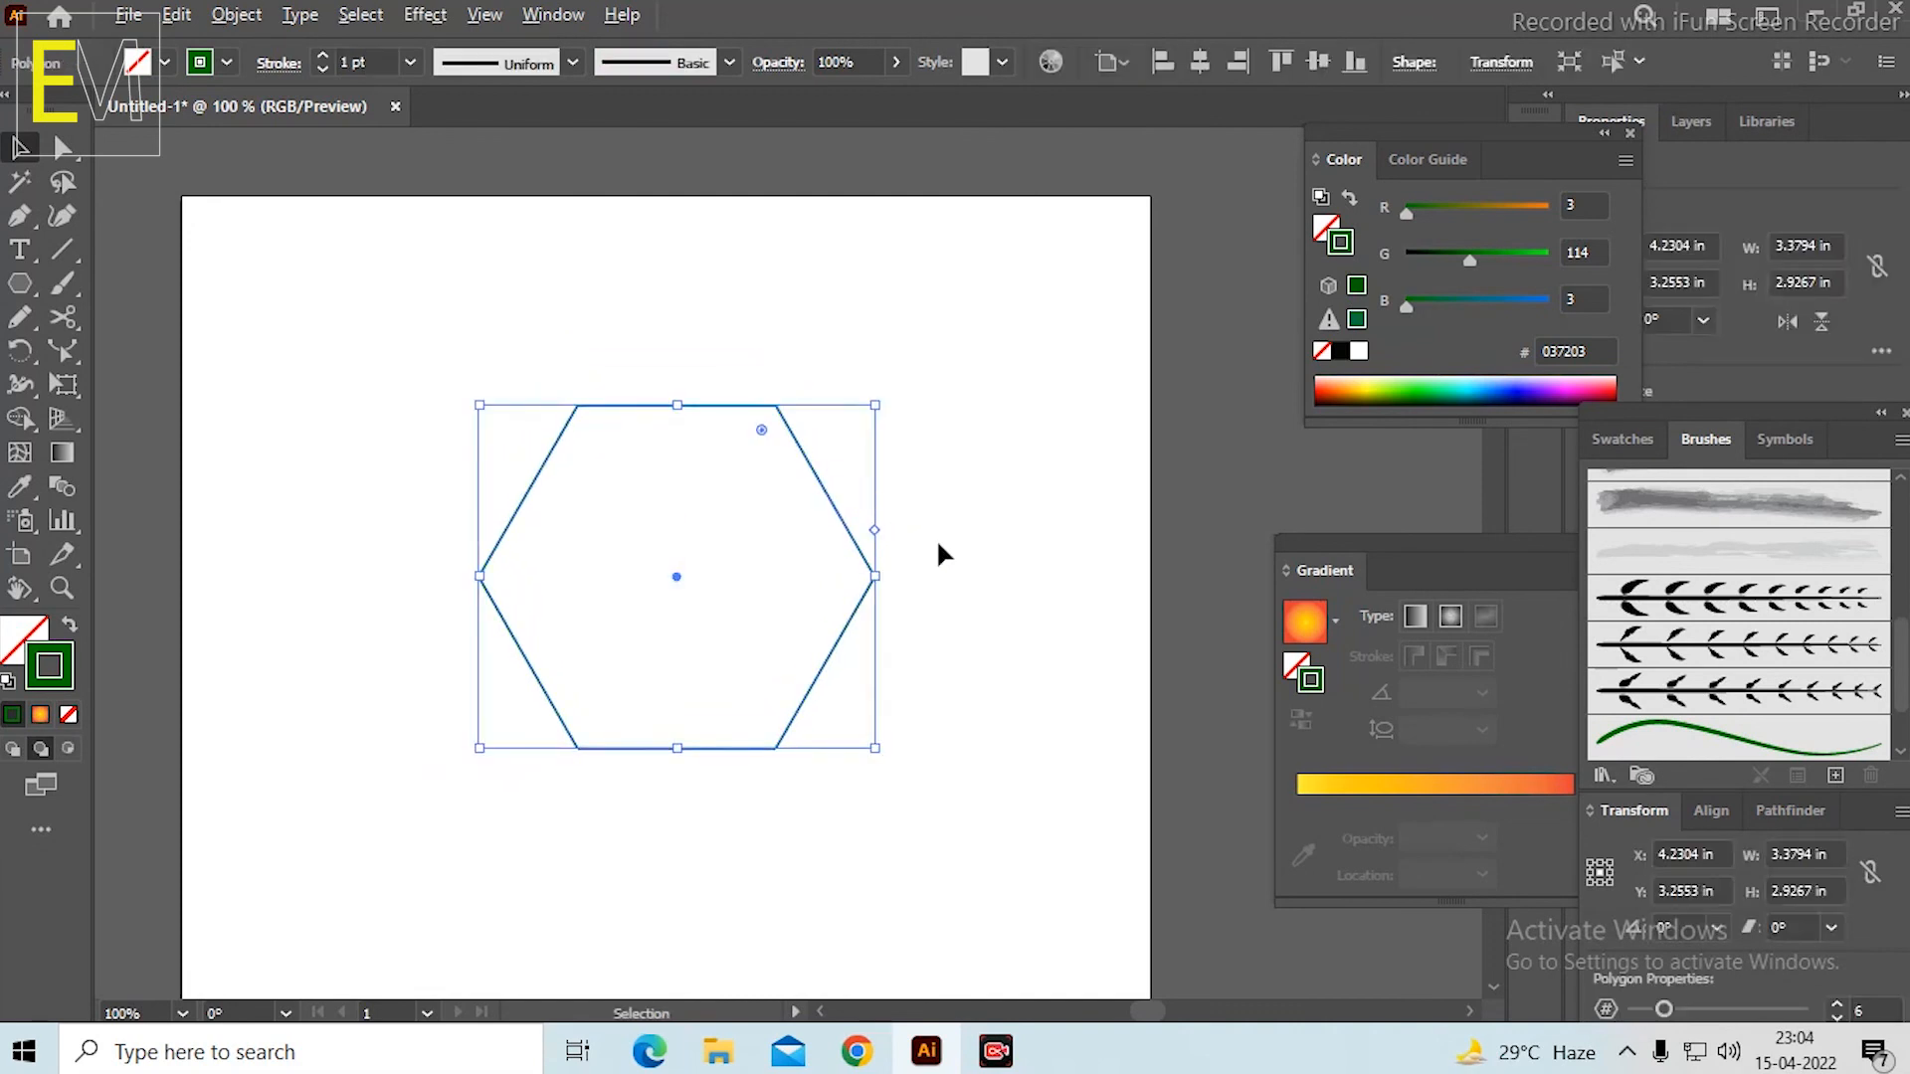
scroll(936, 540, up, 1)
drag(1007, 607, 1038, 608)
scroll(1749, 642, up, 3)
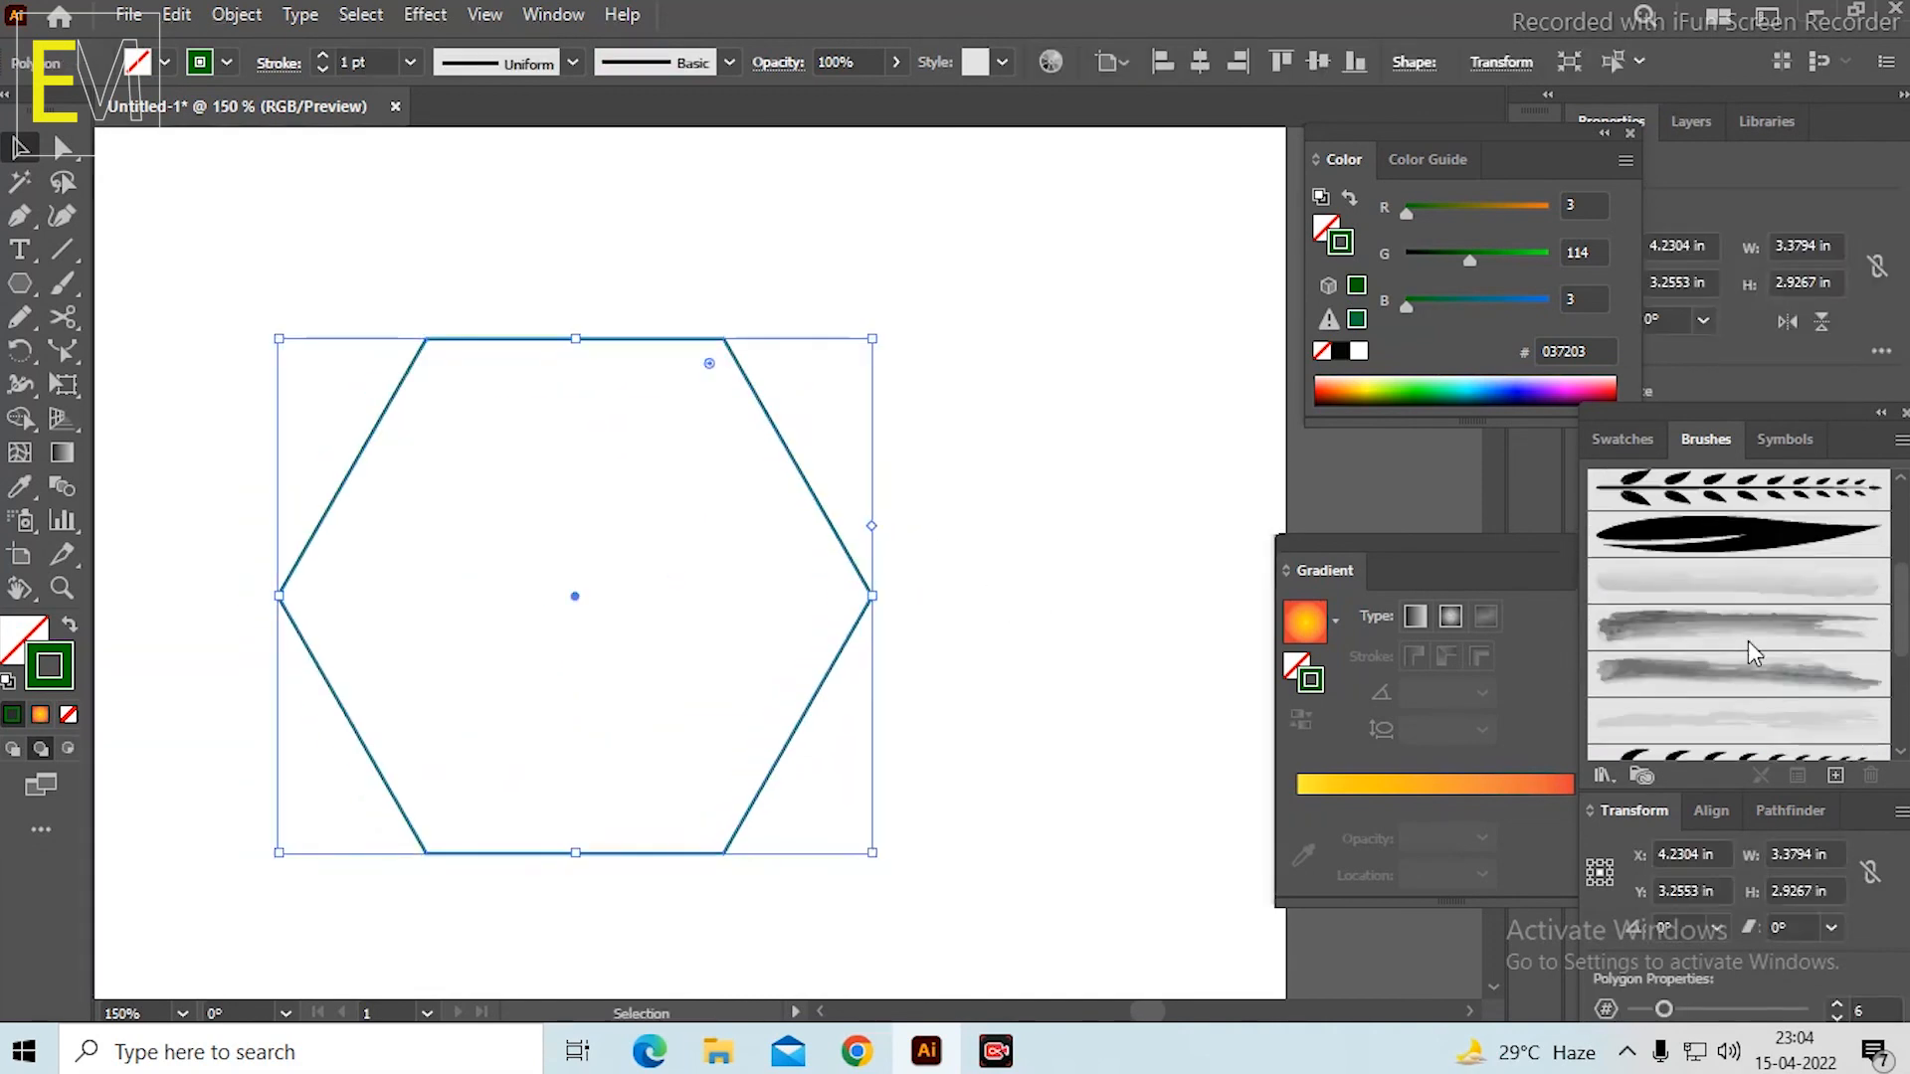
click(1771, 575)
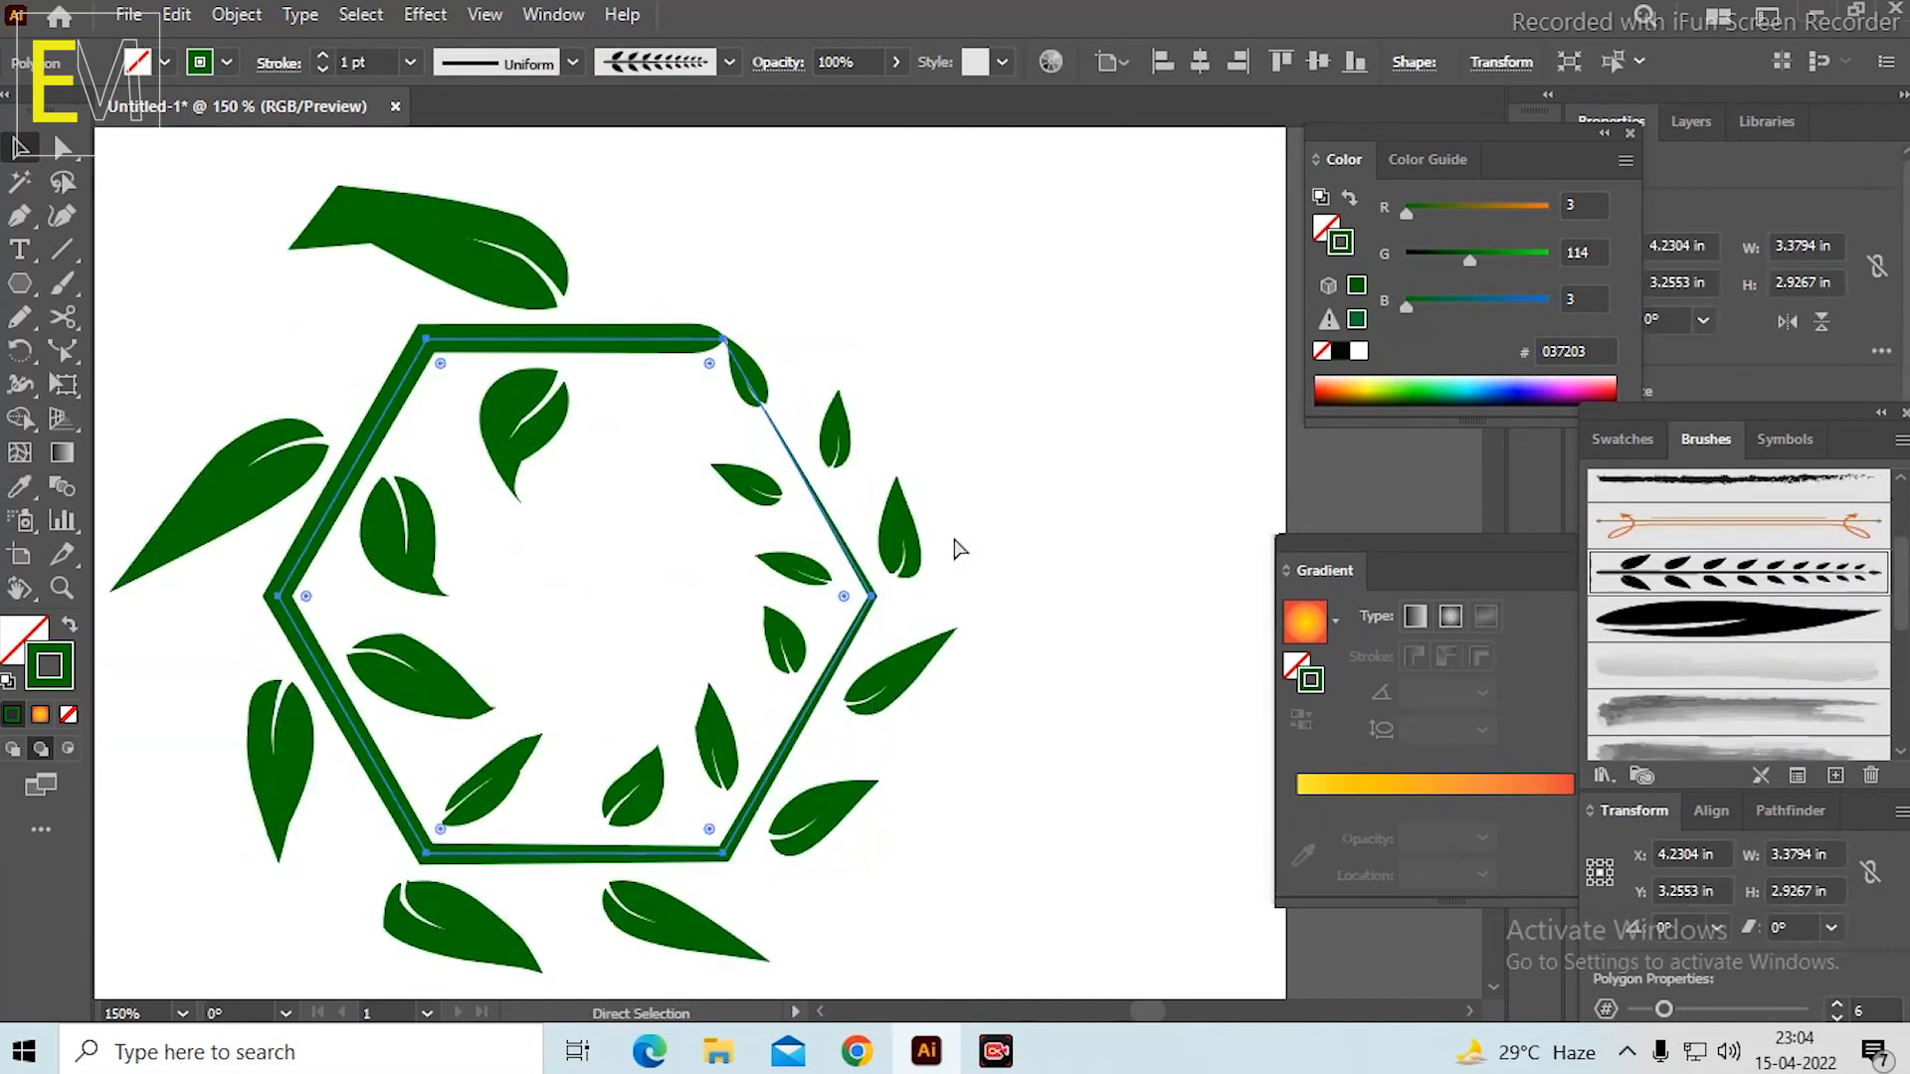
key(ctrl+z)
click(979, 479)
Paint a curved leafy branch along each of the hexagon's six sides, starting from the right corner and going counterclockwise.
click(78, 285)
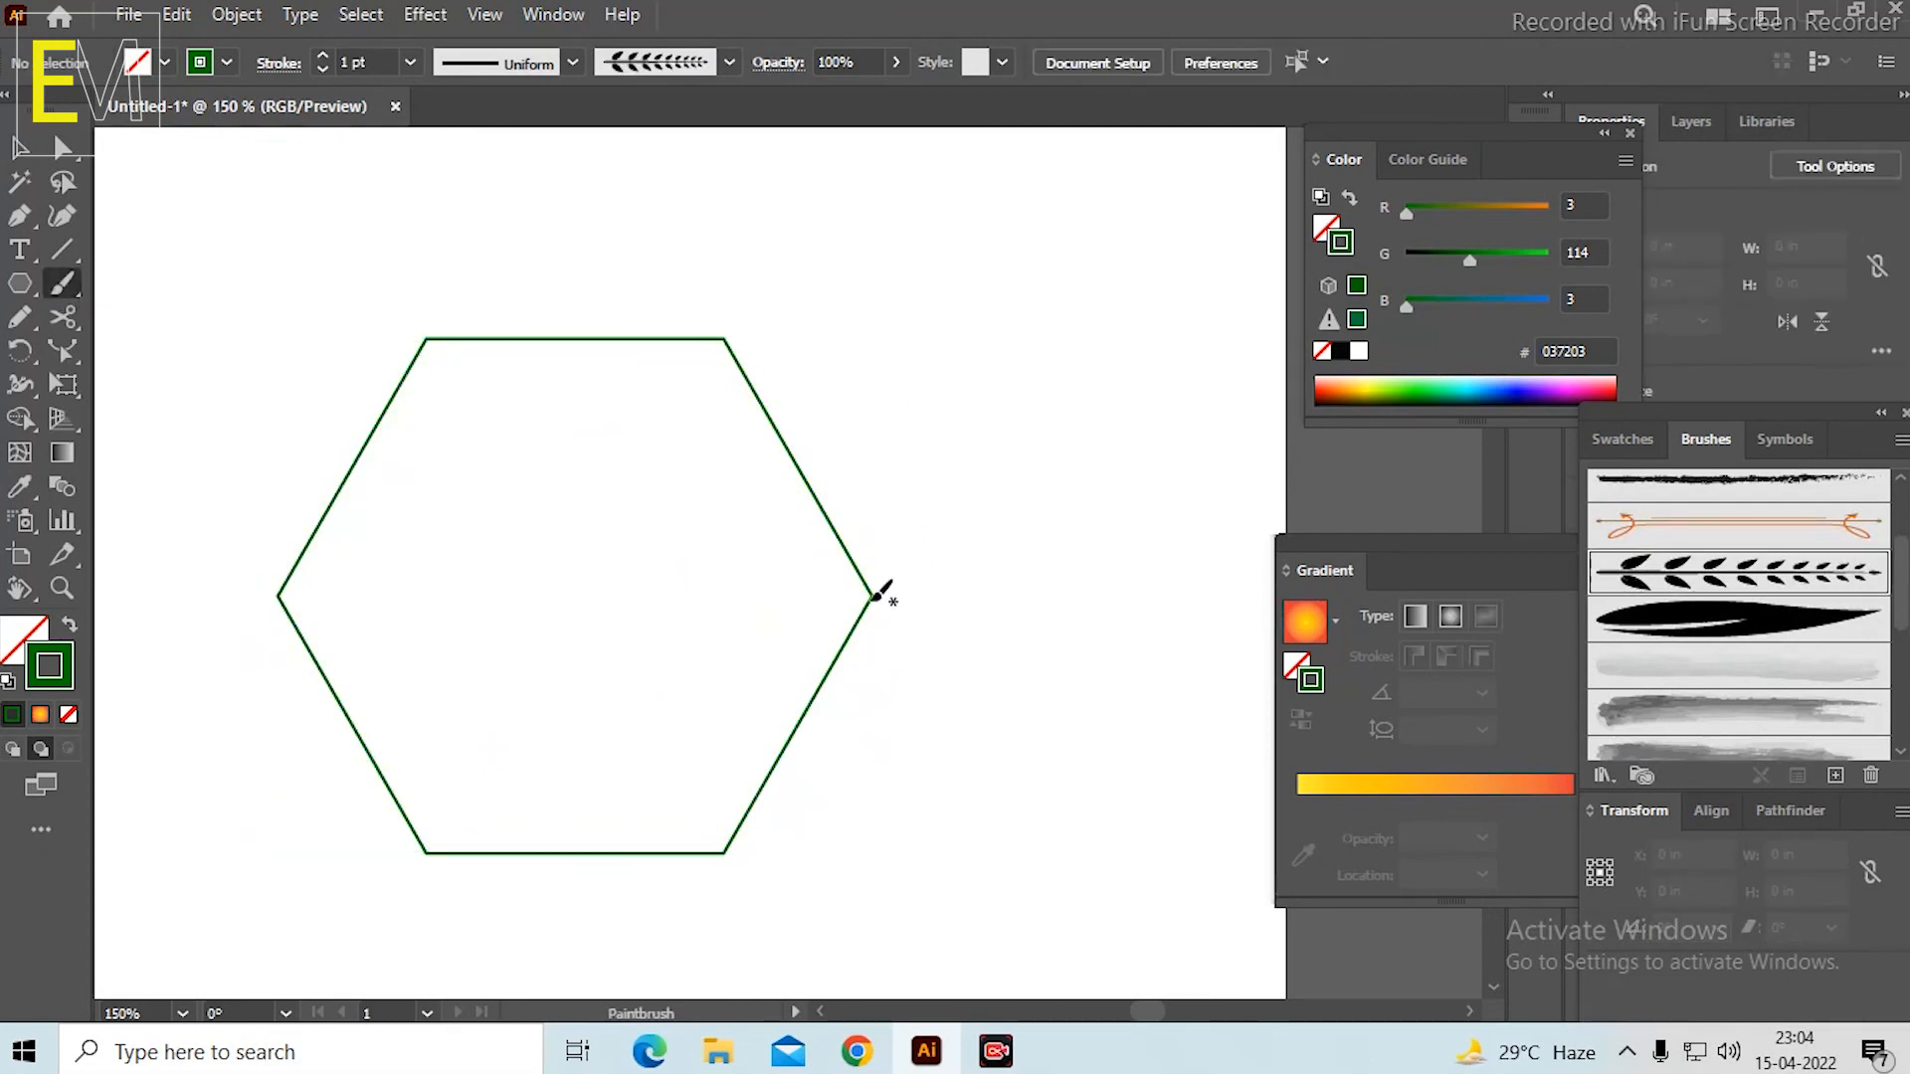
drag(871, 594, 769, 474)
drag(760, 286, 766, 254)
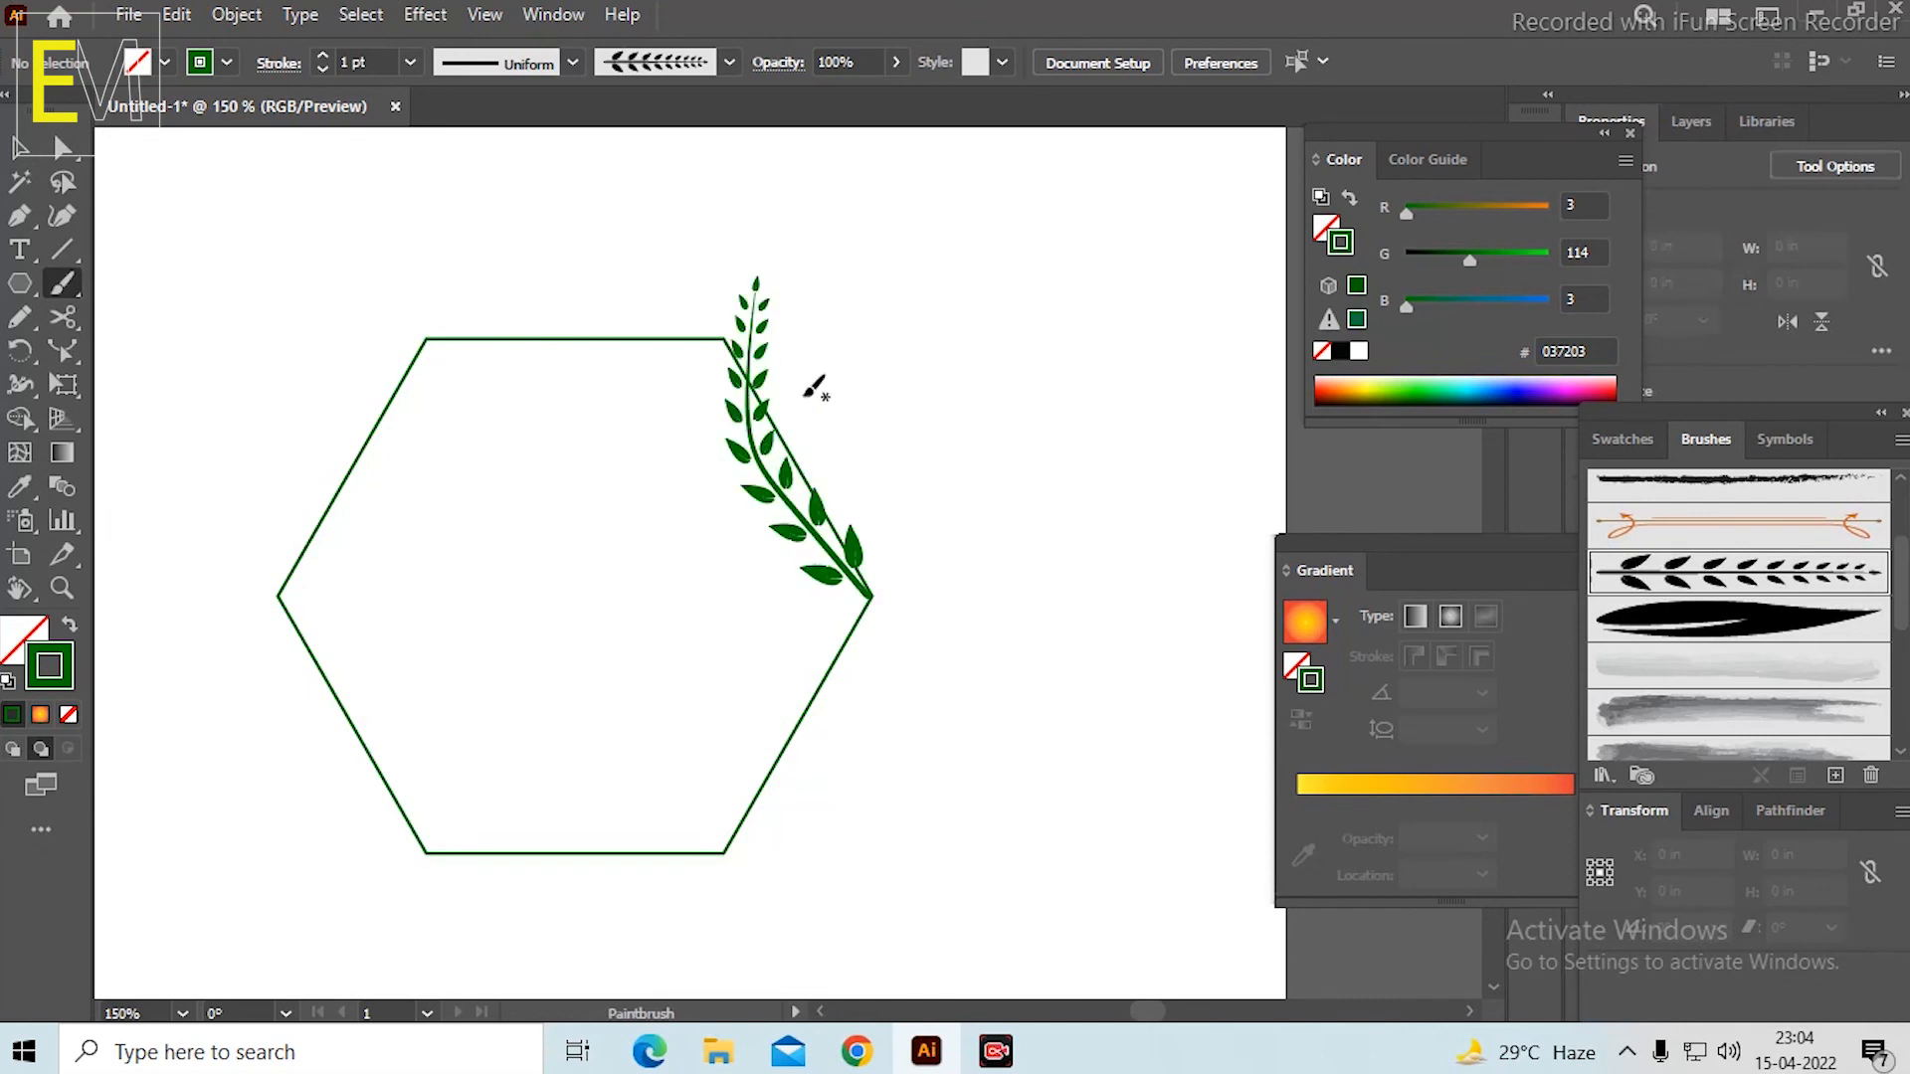
key(space)
drag(955, 485, 1013, 376)
drag(741, 377, 831, 595)
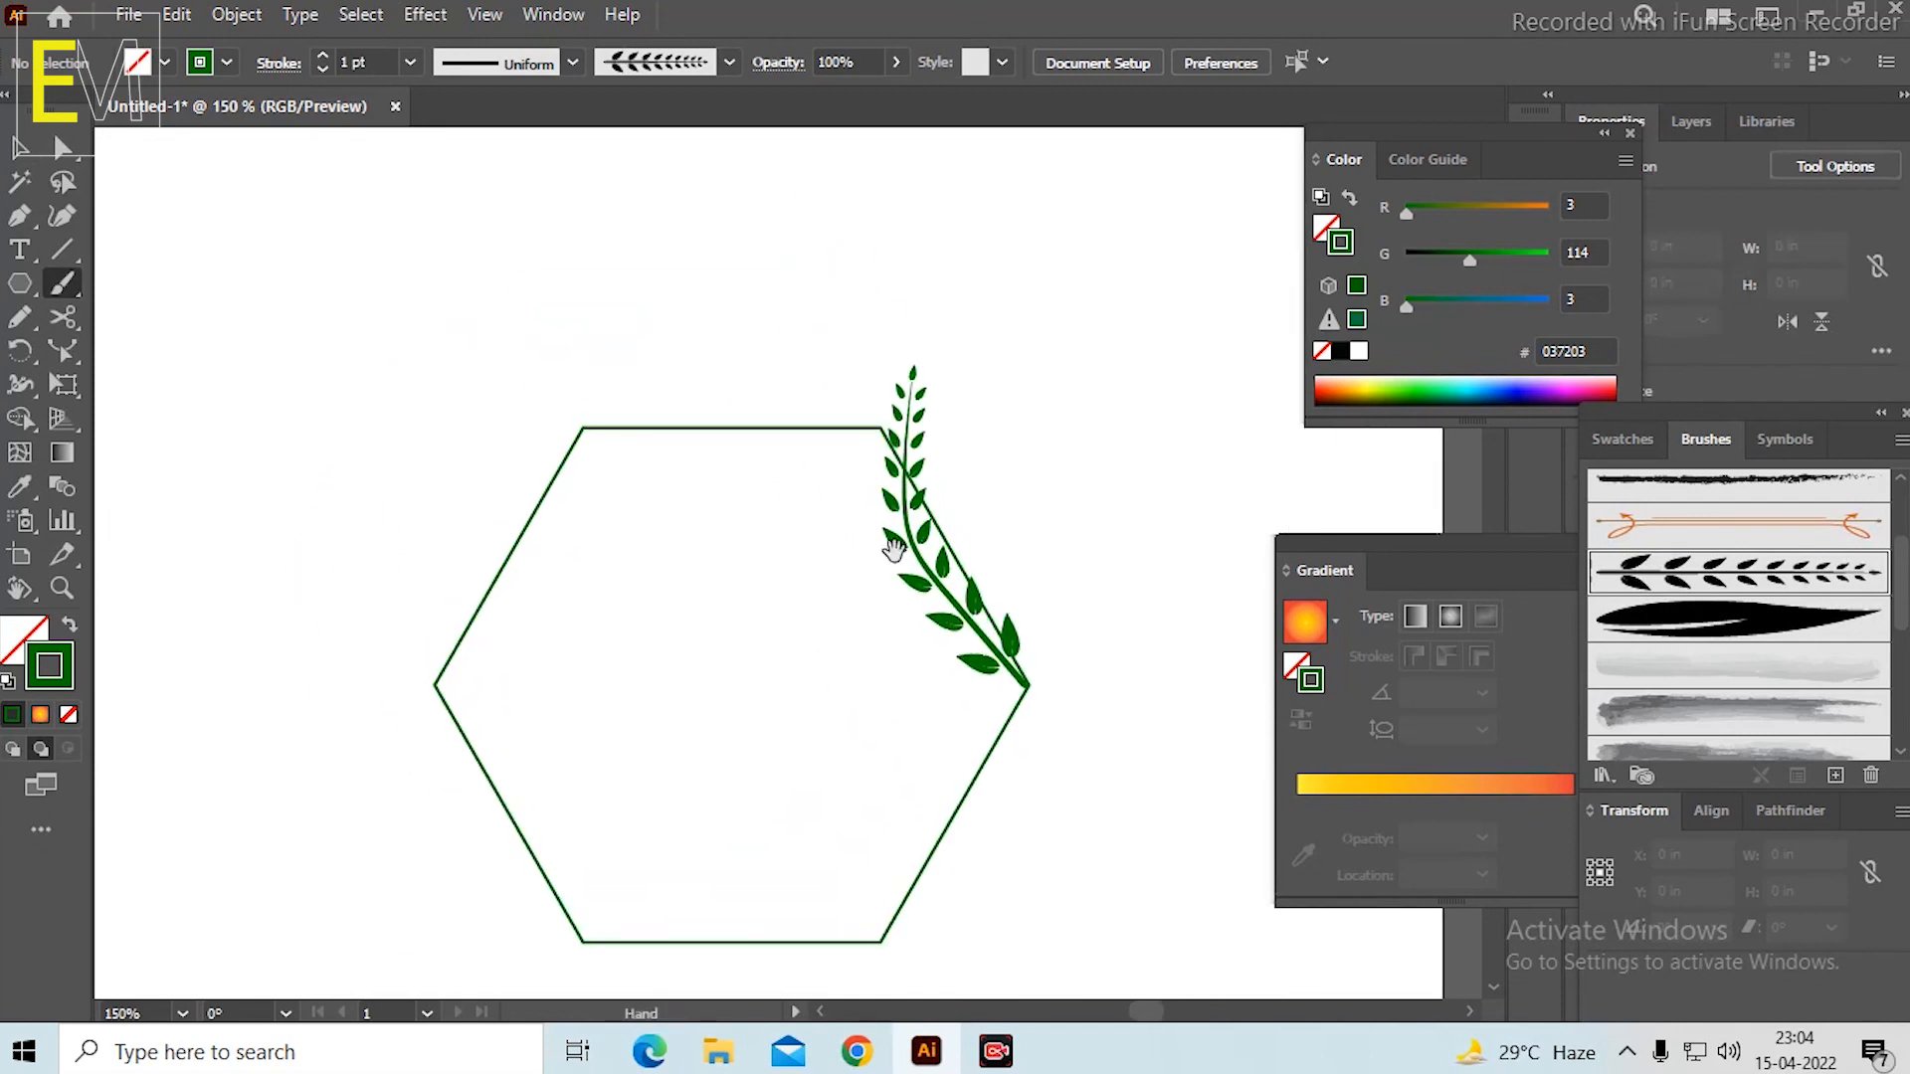
drag(866, 414, 700, 405)
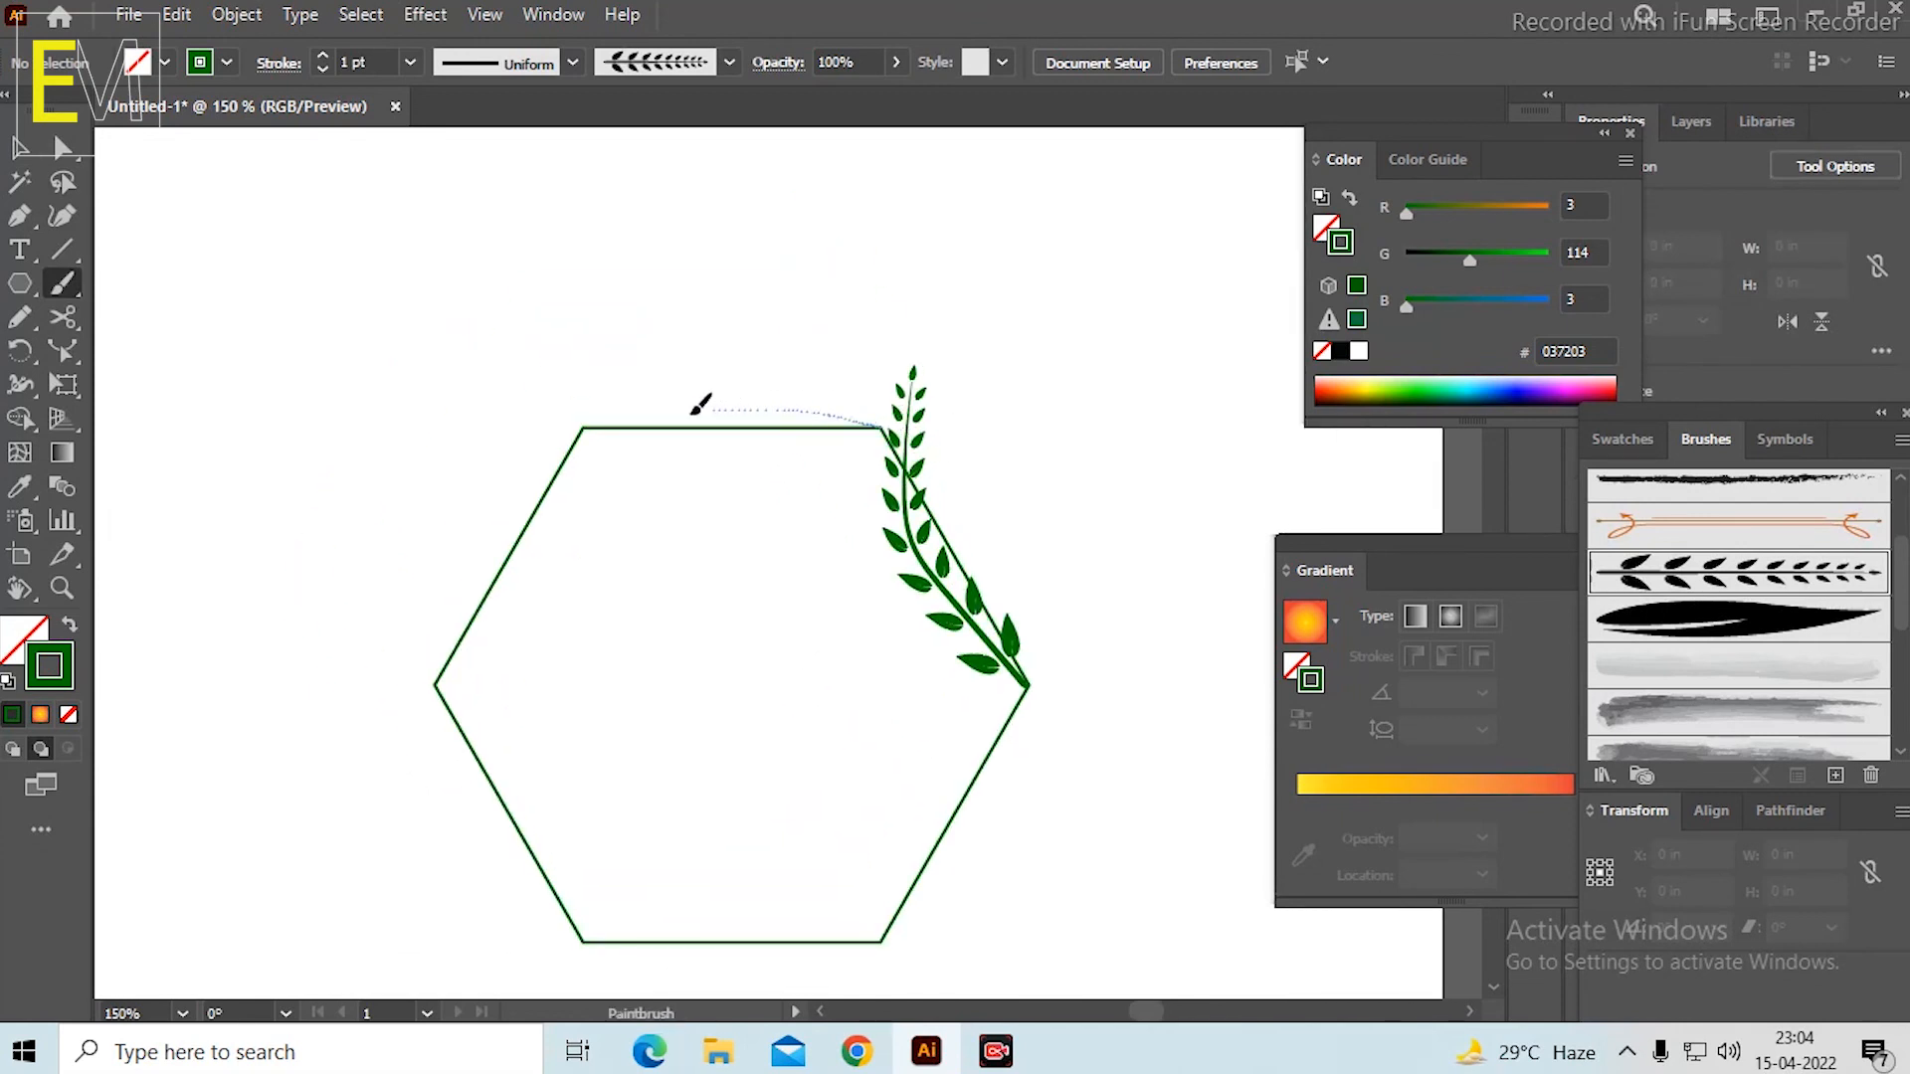
drag(587, 475, 583, 478)
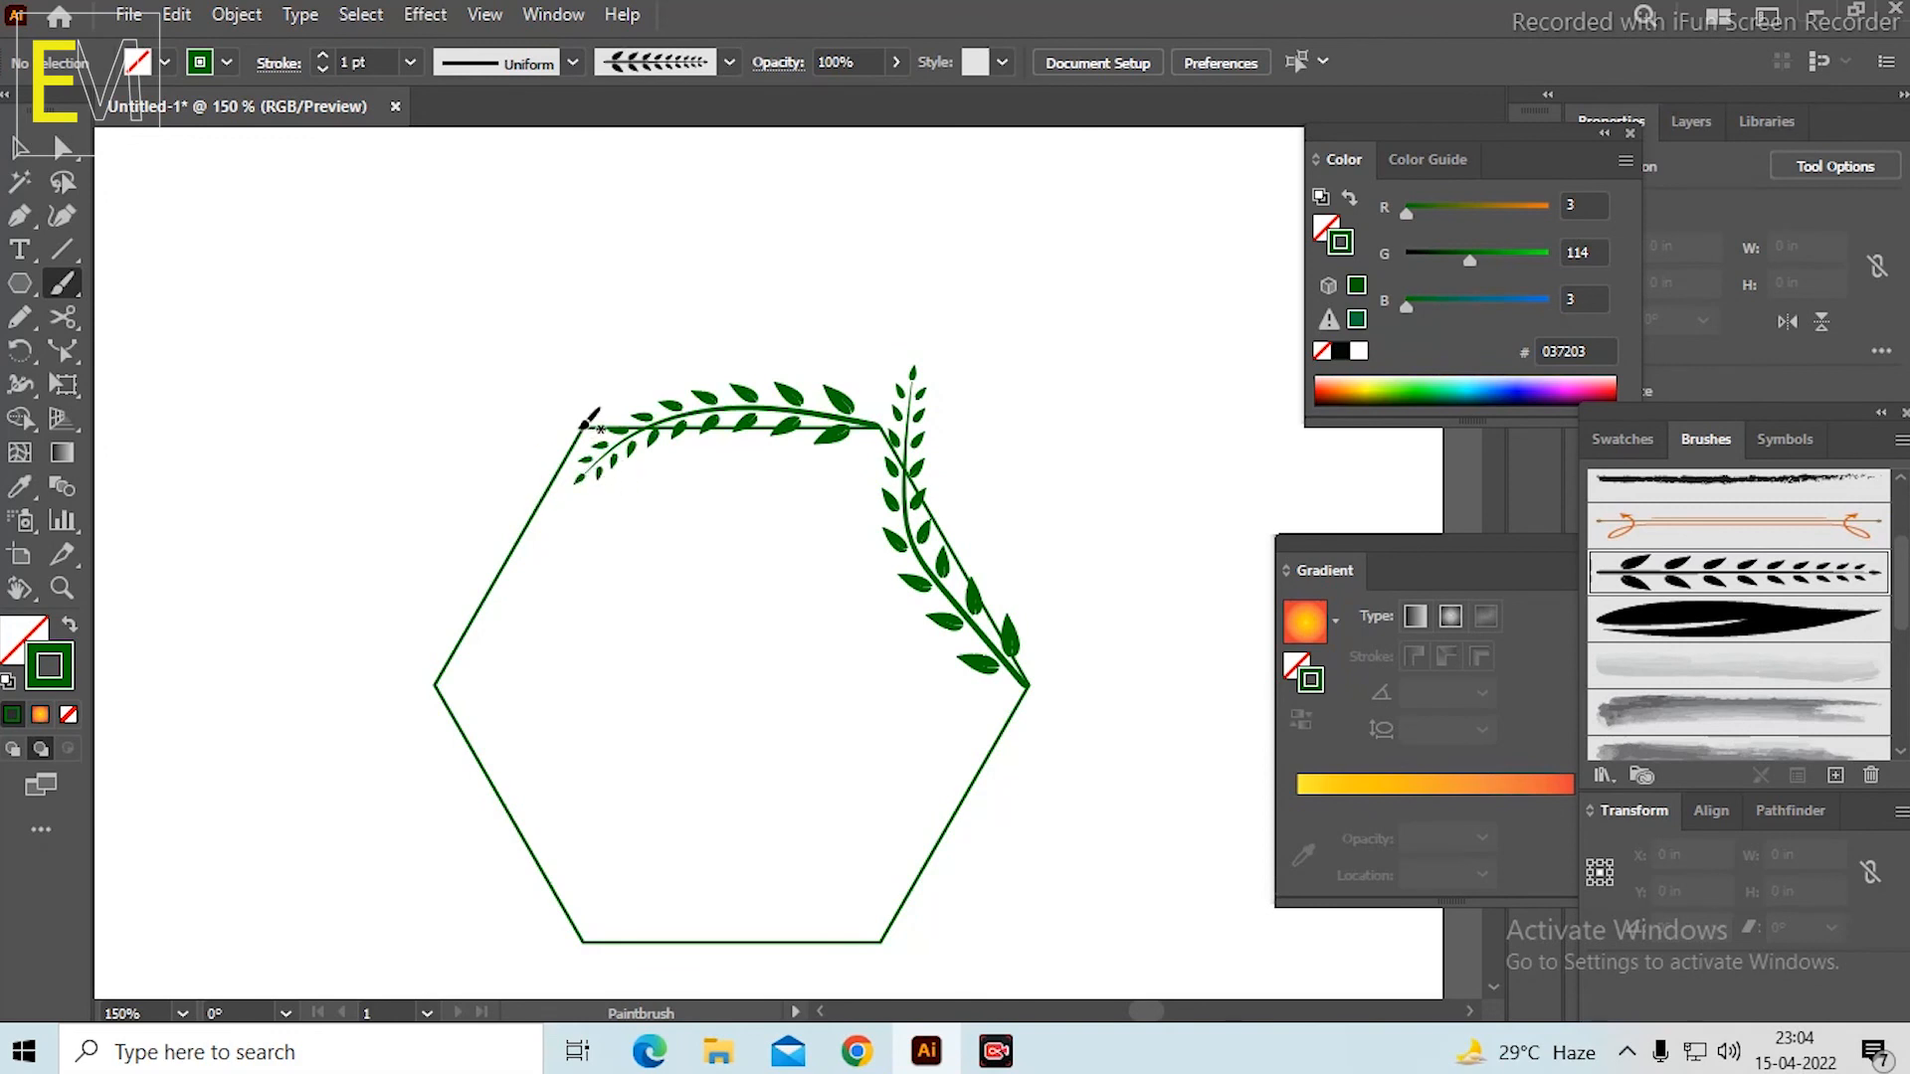
drag(579, 489, 515, 600)
drag(408, 669, 408, 668)
drag(610, 623, 627, 528)
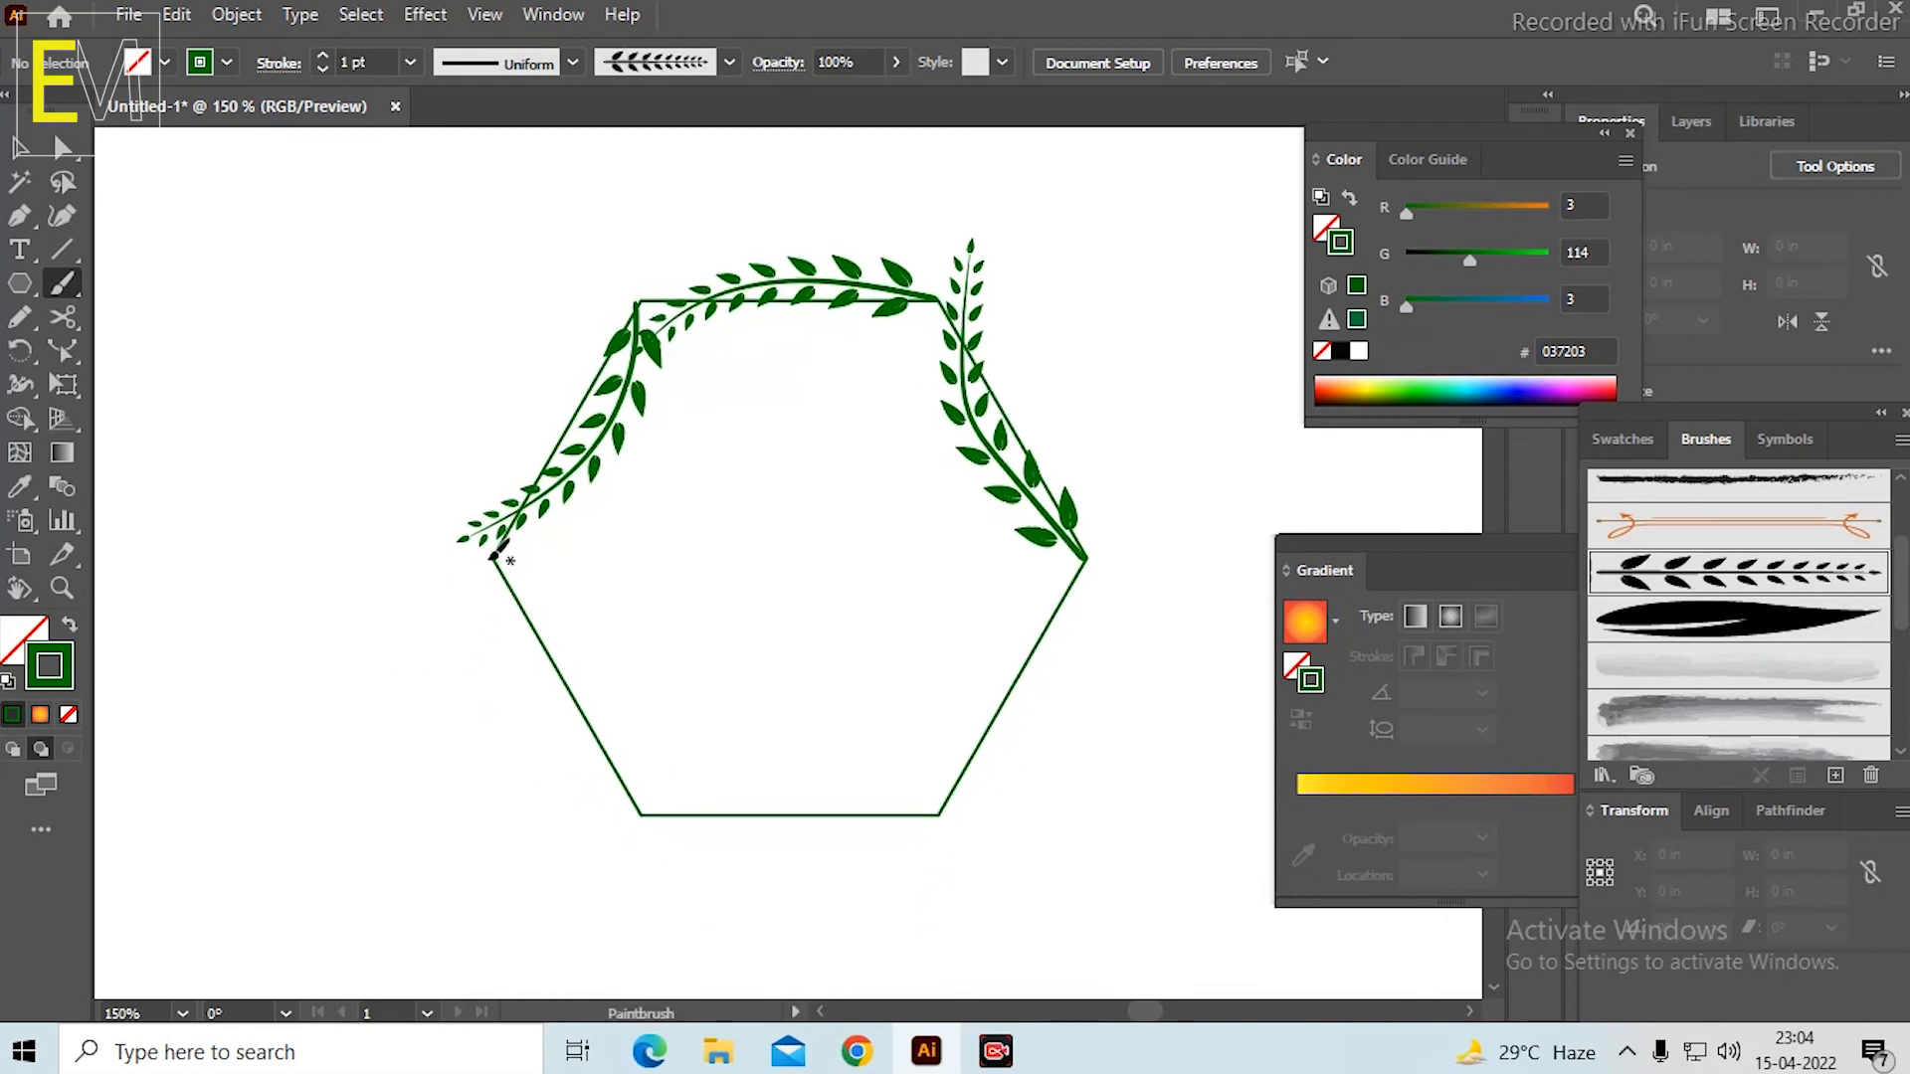
drag(492, 558, 553, 609)
mouse_move(573, 686)
mouse_down()
mouse_move(571, 802)
mouse_move(590, 851)
mouse_up()
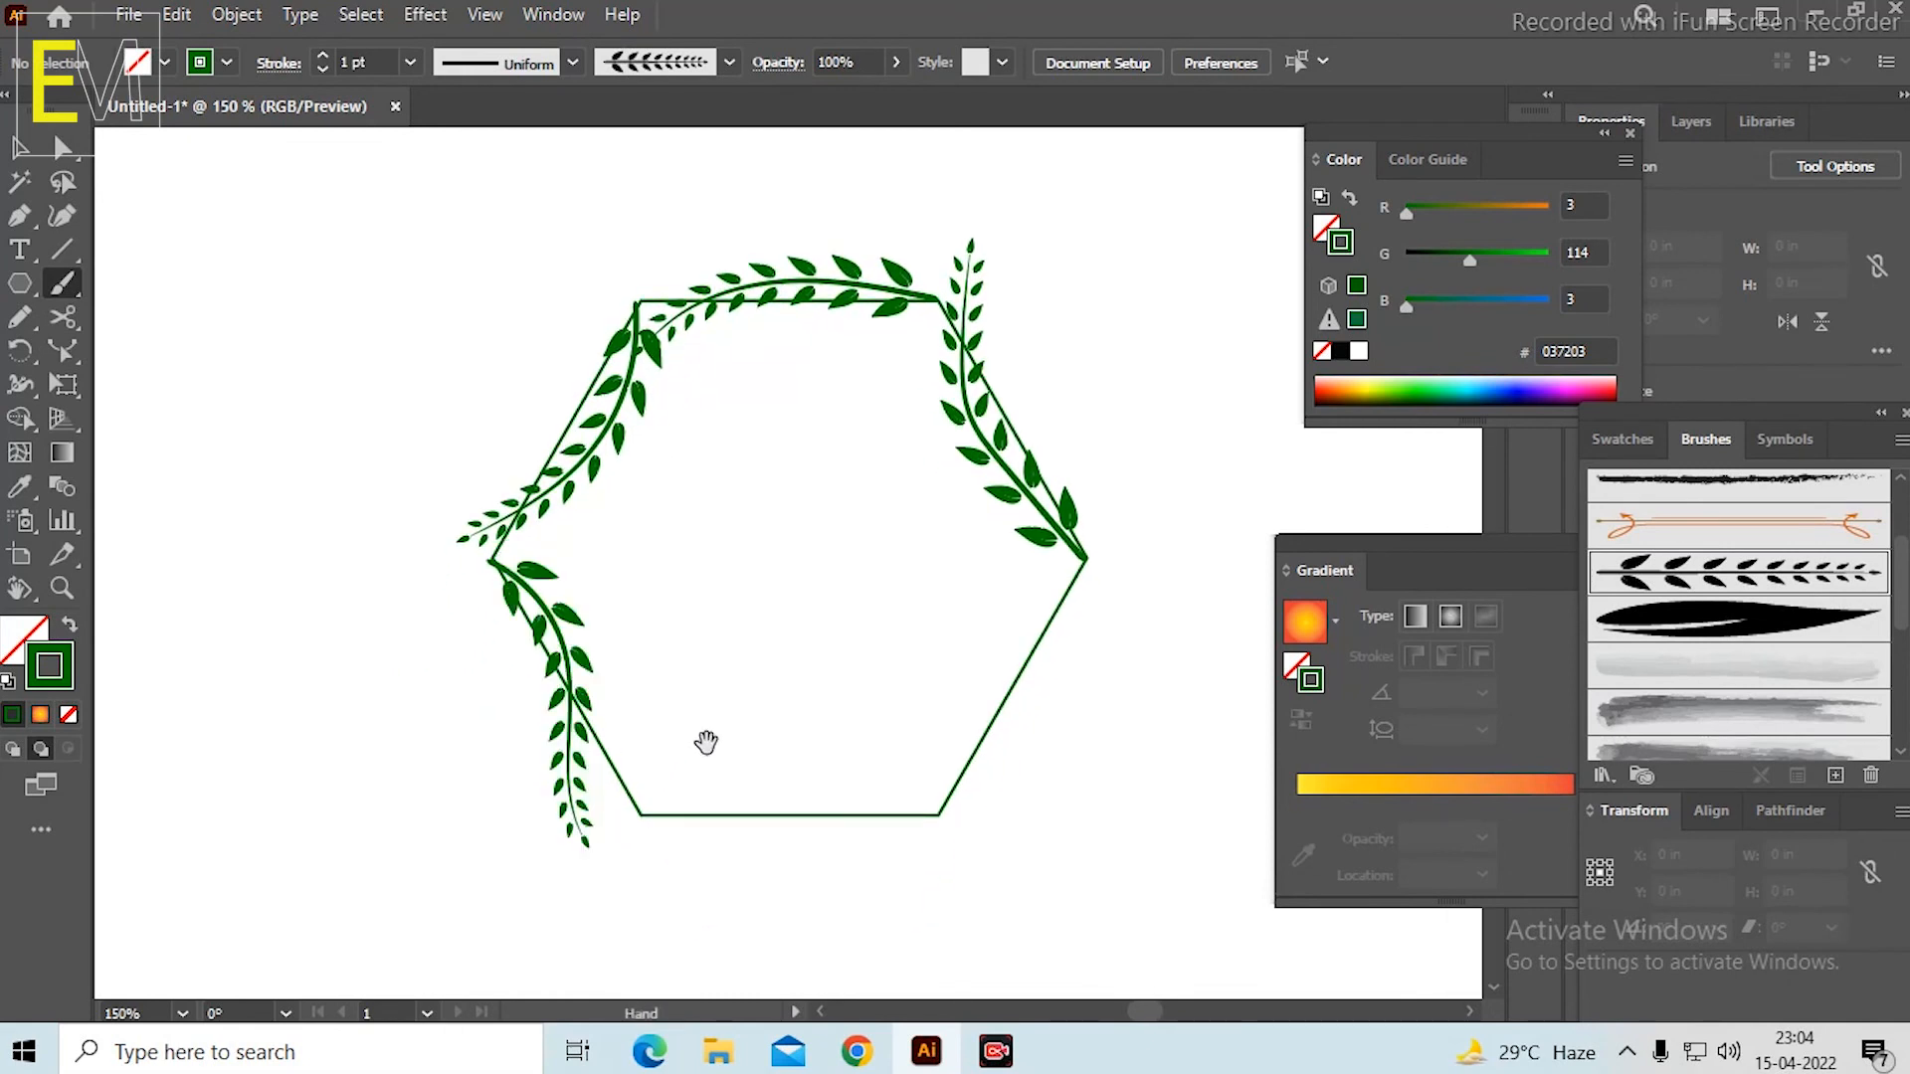
drag(746, 661, 666, 580)
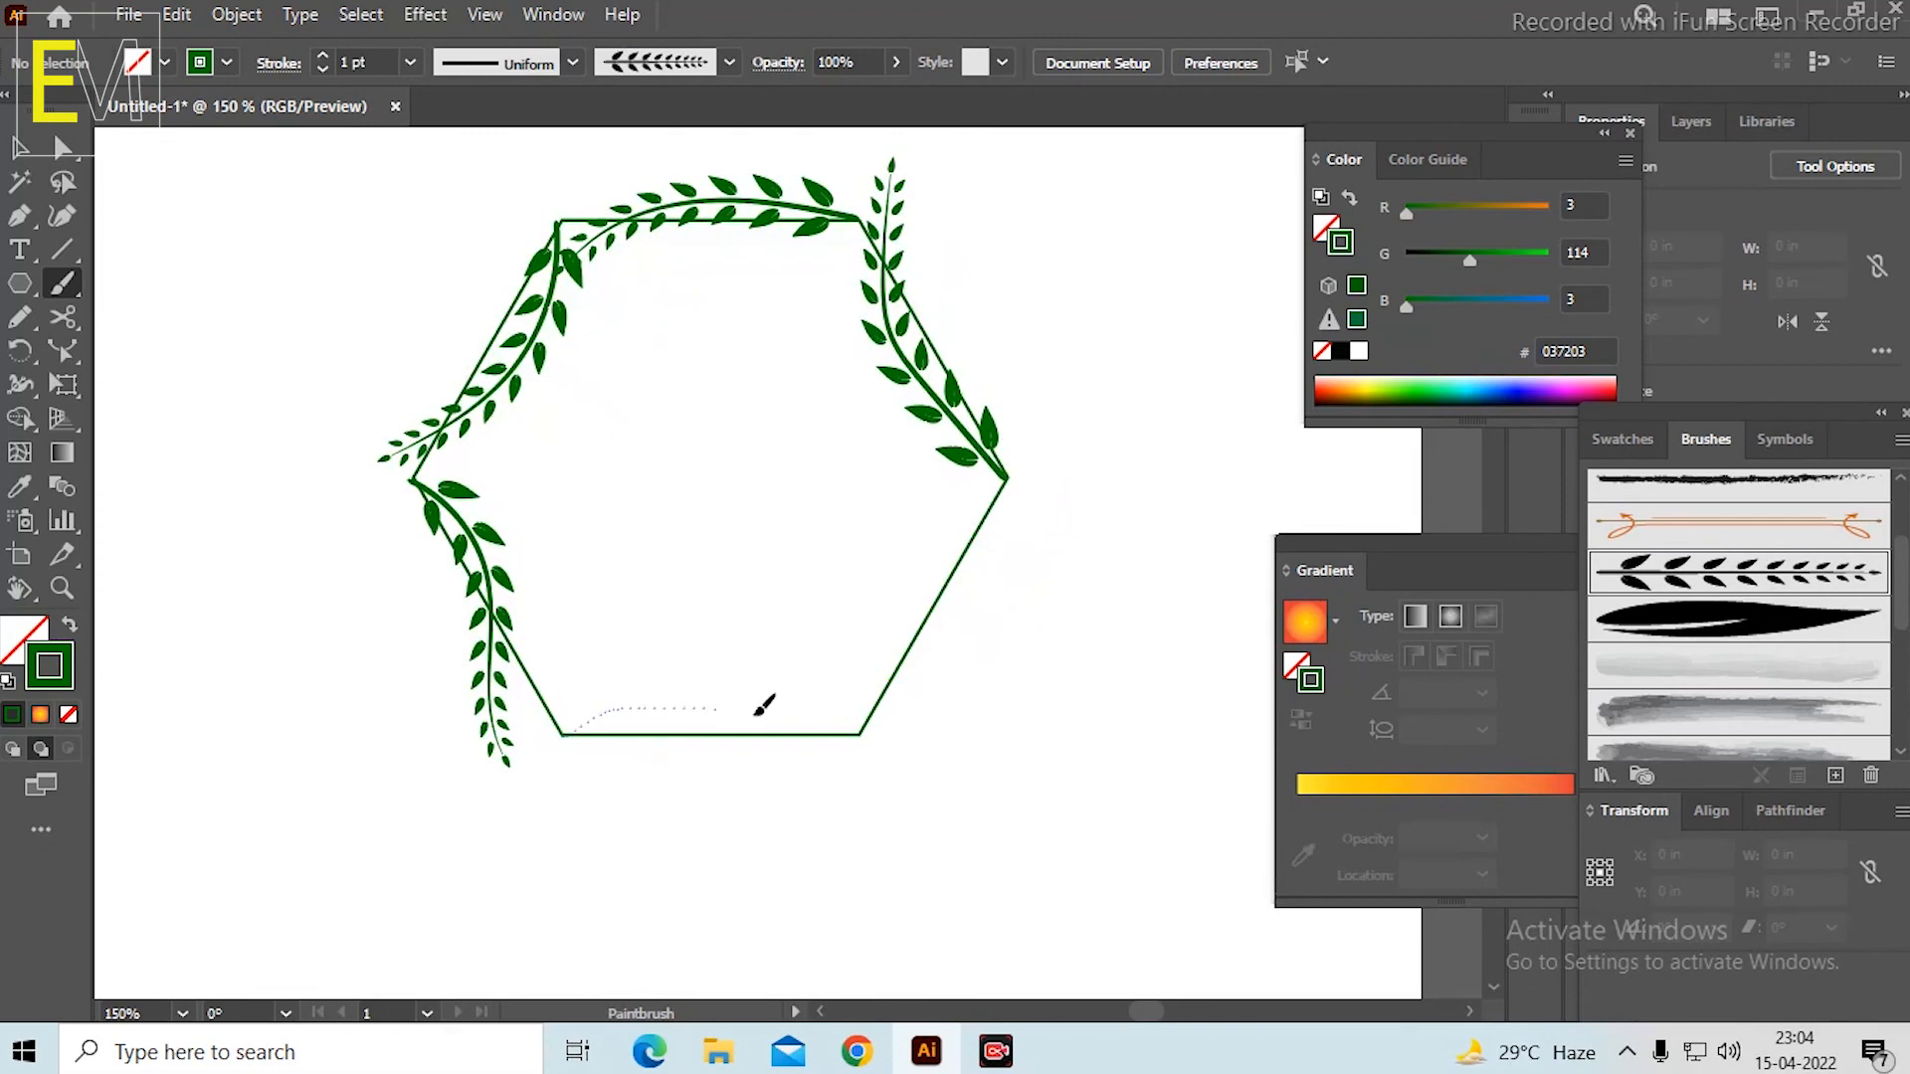
drag(892, 746, 892, 746)
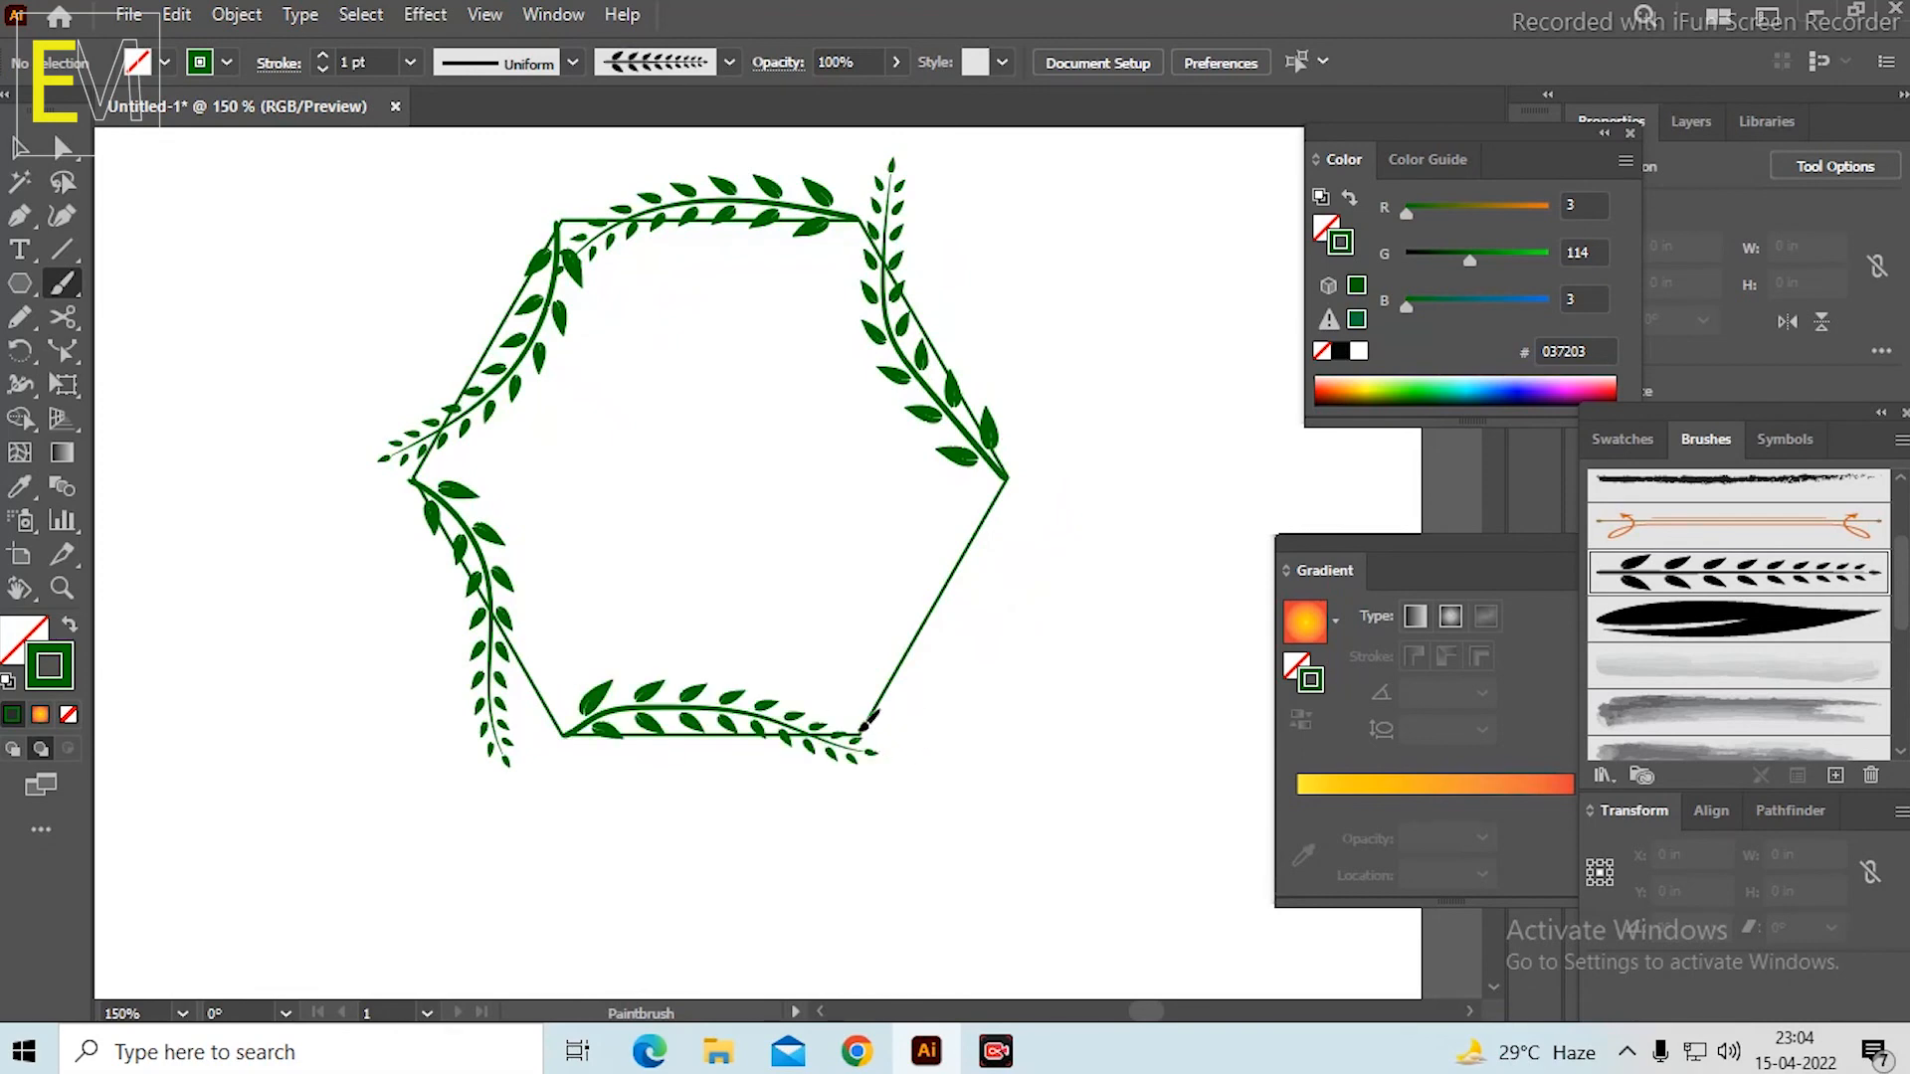
drag(1053, 476, 1052, 476)
scroll(950, 394, up, 1)
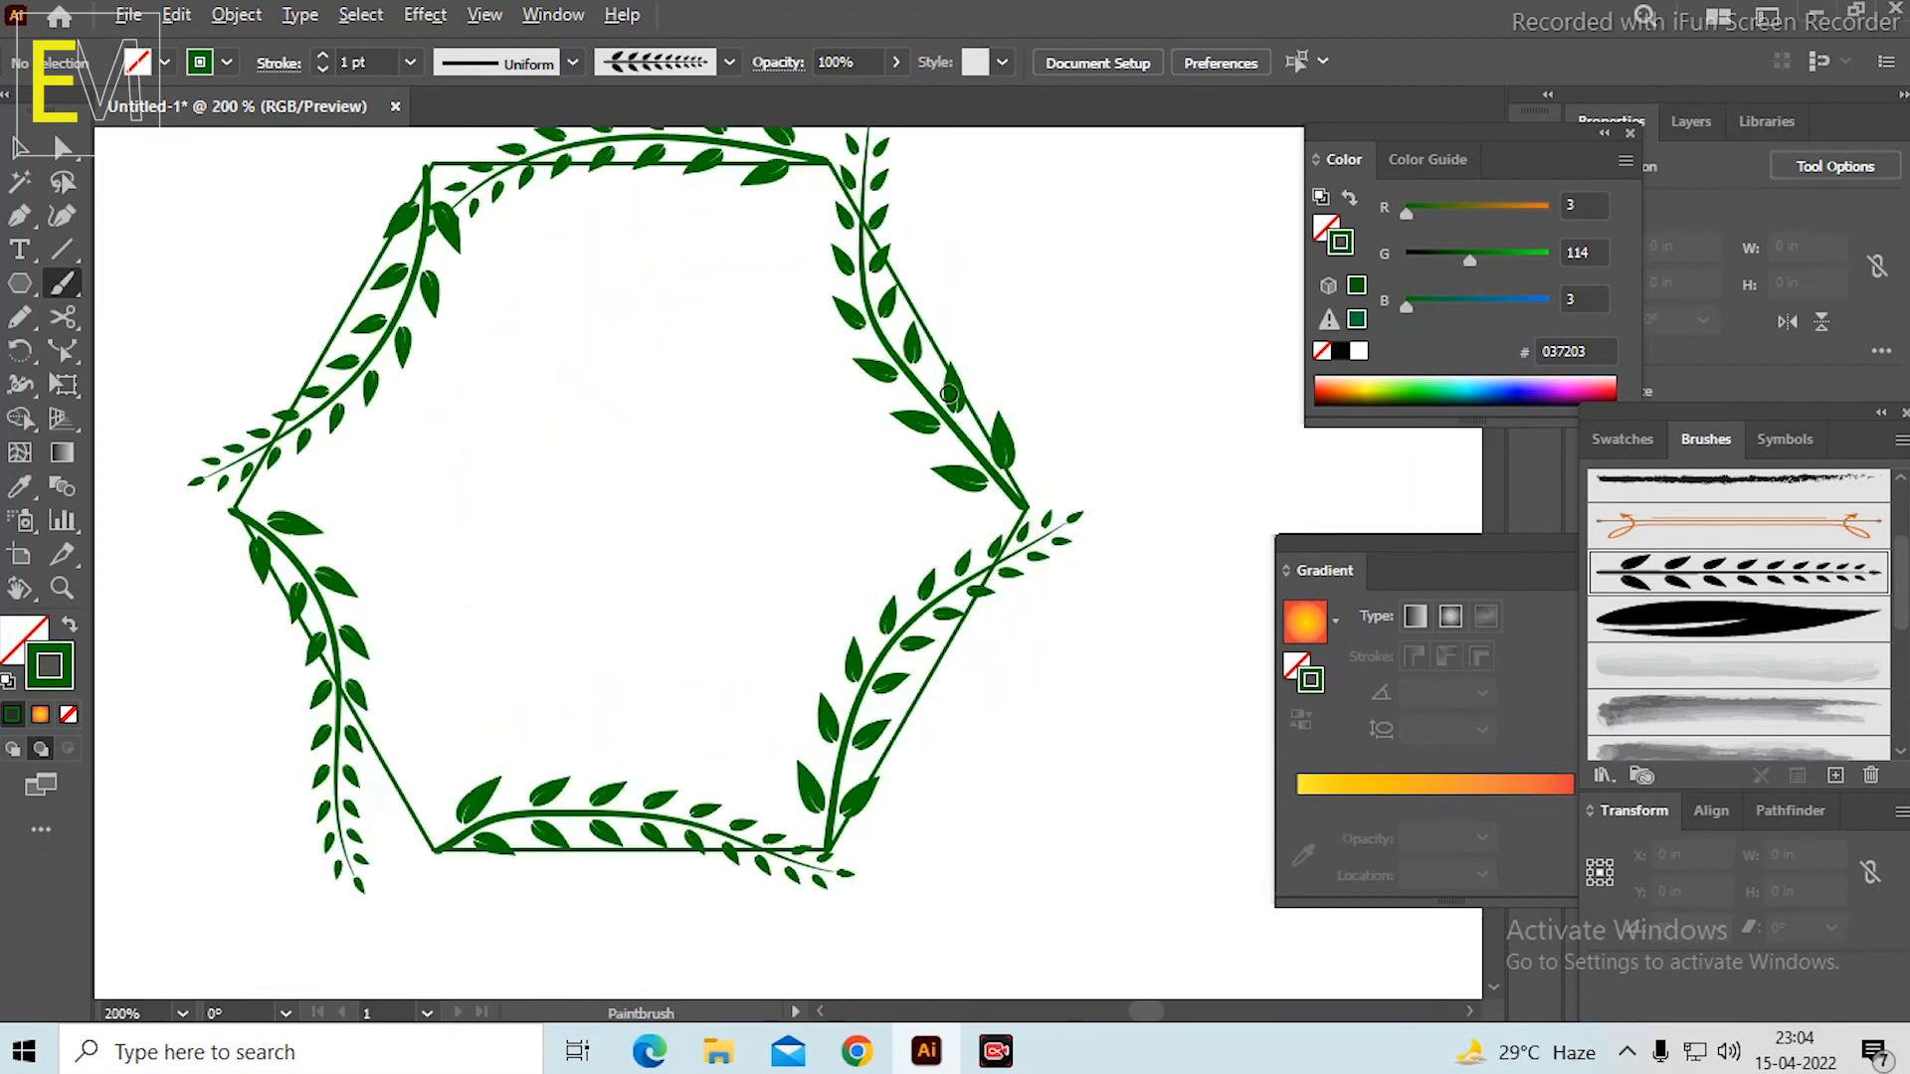
Make the art brush with hooked leaves just below the grey paint strokes active and set the stroke colour to 217F21.
drag(1100, 386, 1028, 479)
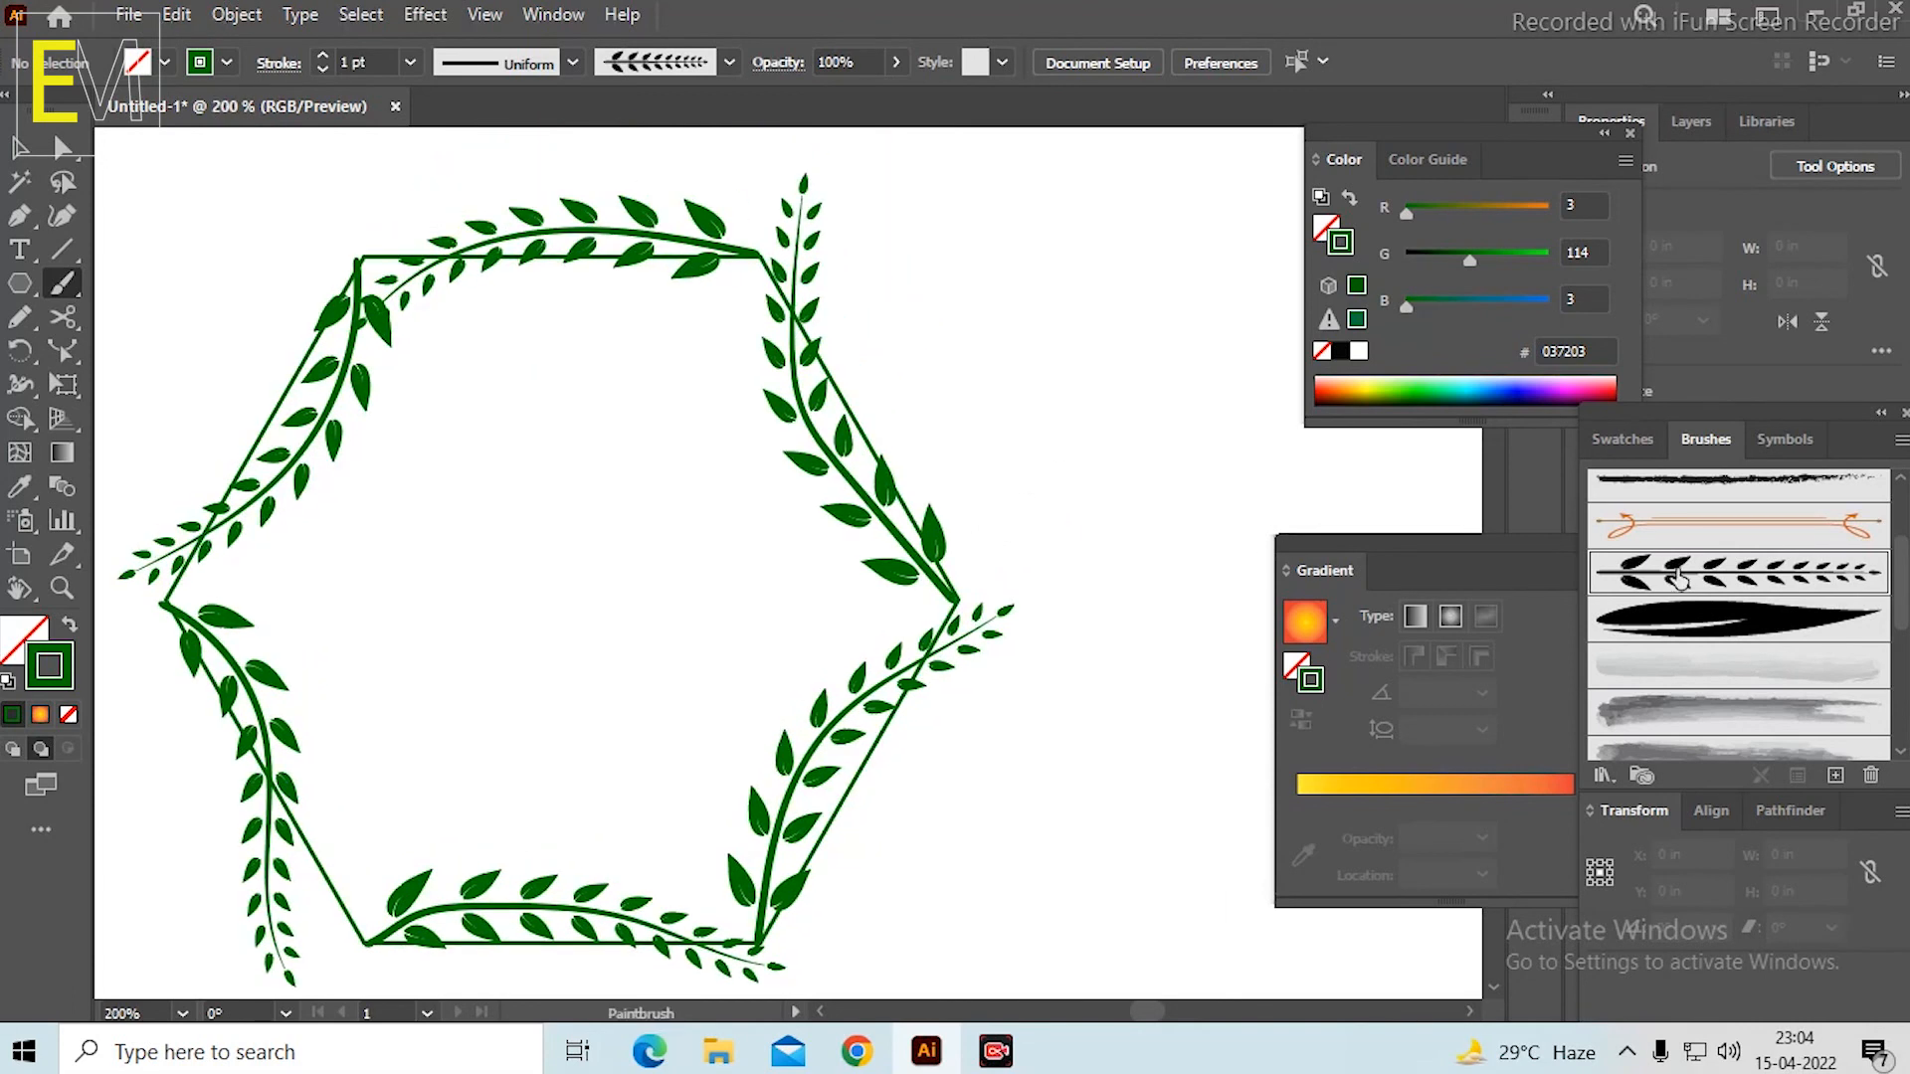
scroll(1697, 616, down, 3)
click(1701, 678)
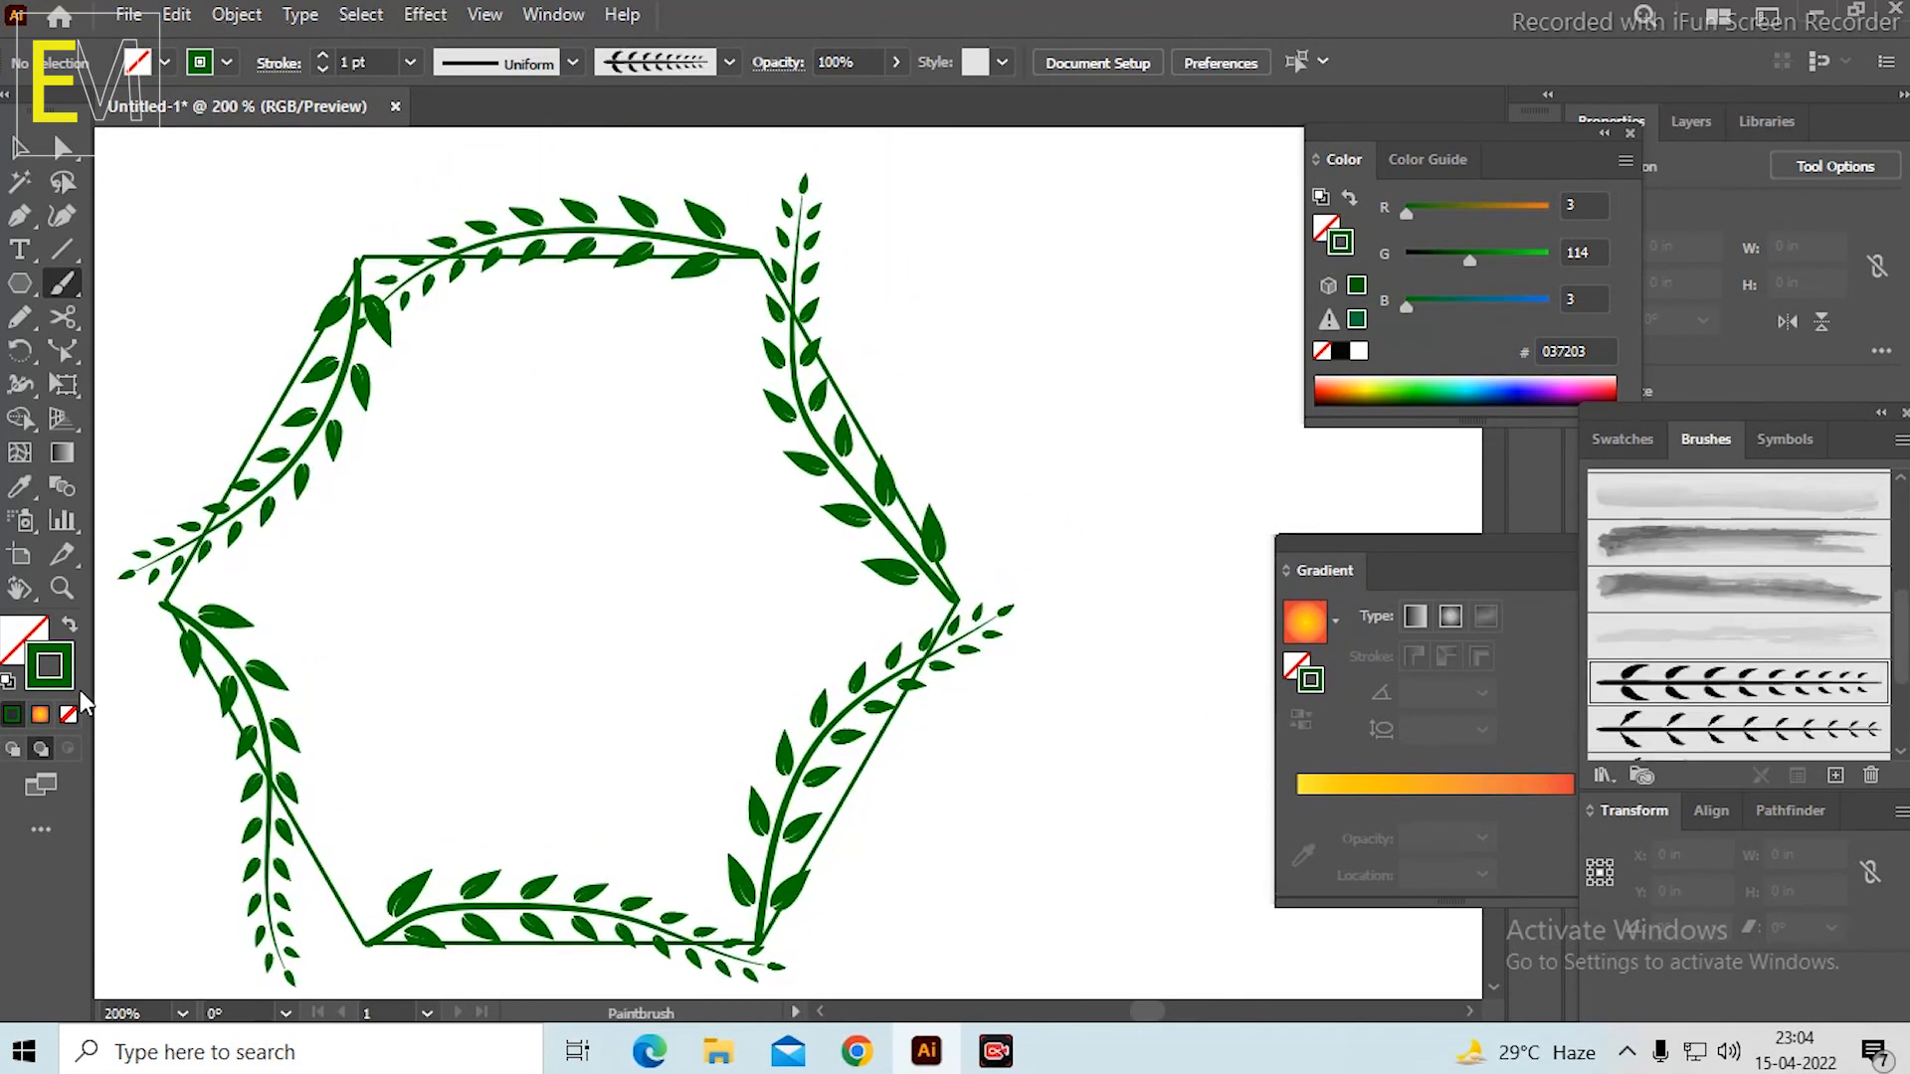
double_click(56, 683)
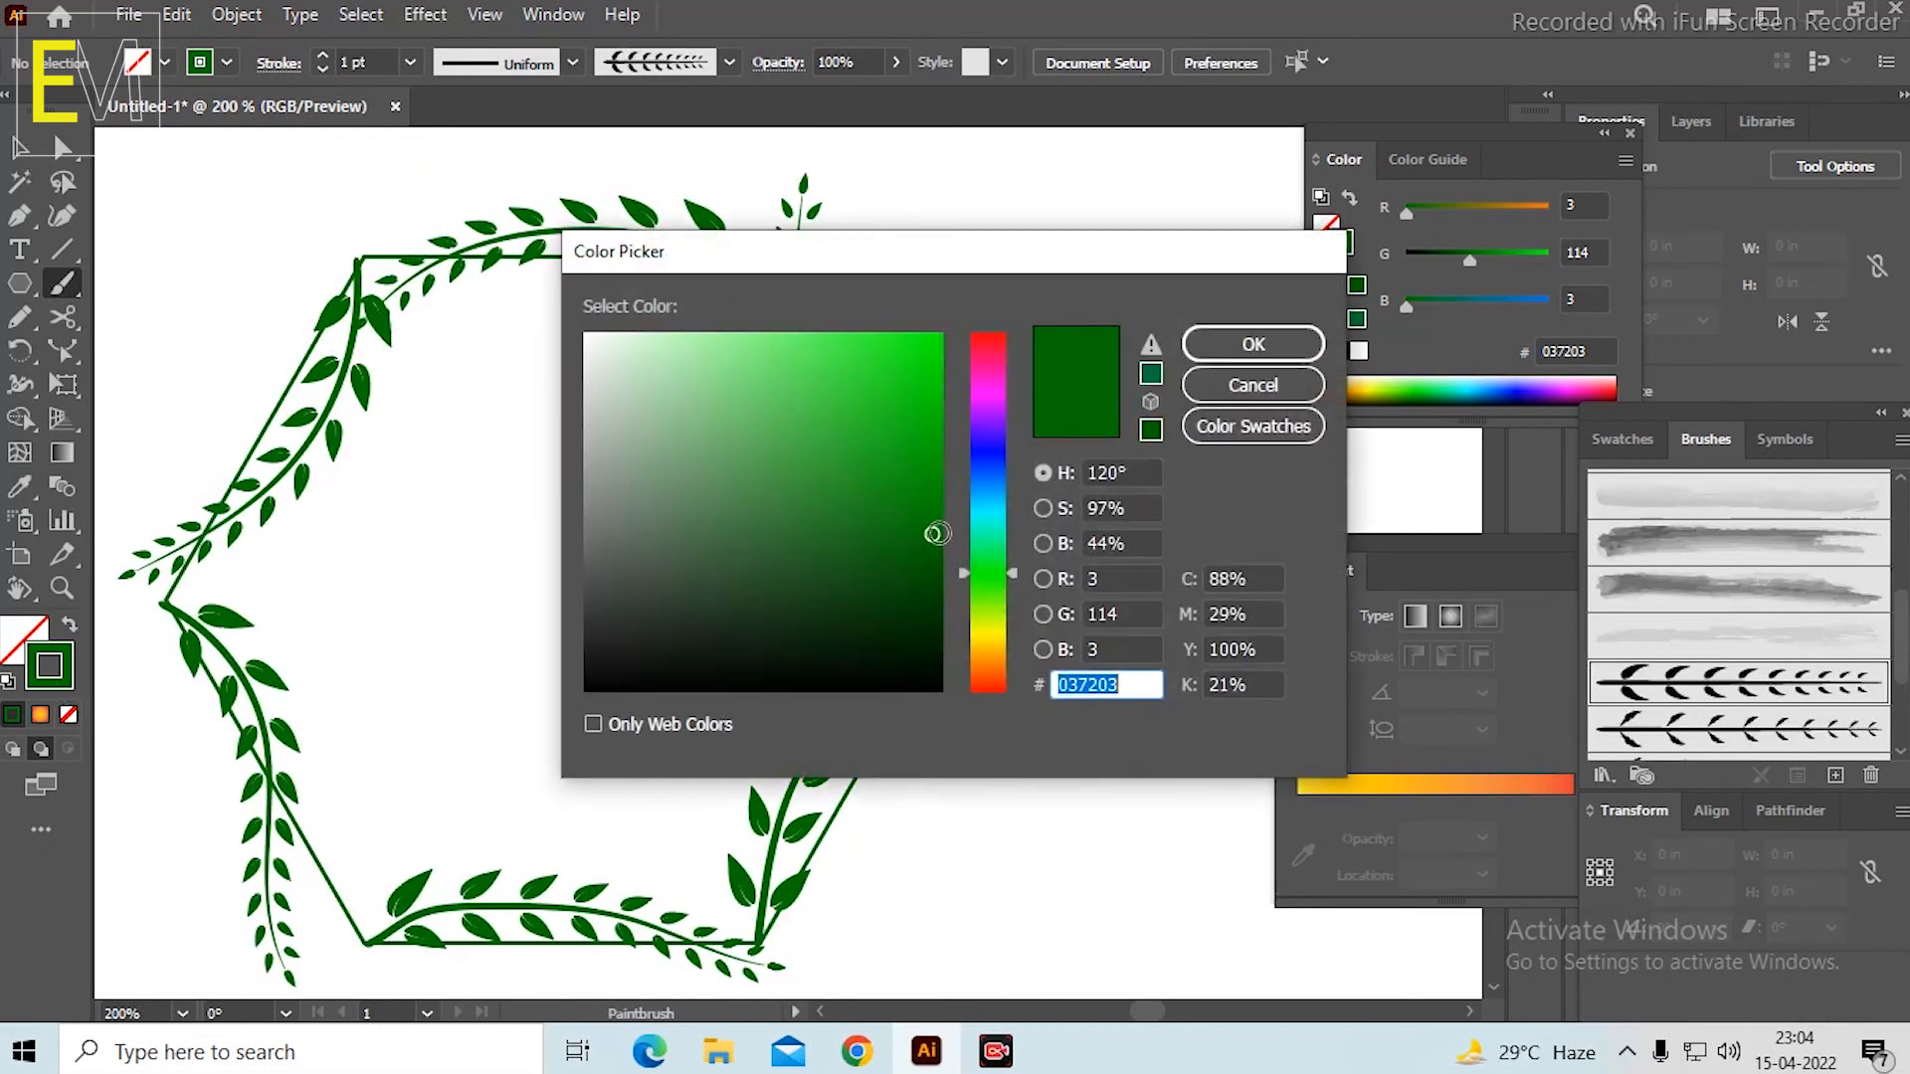
click(943, 455)
click(926, 509)
click(896, 586)
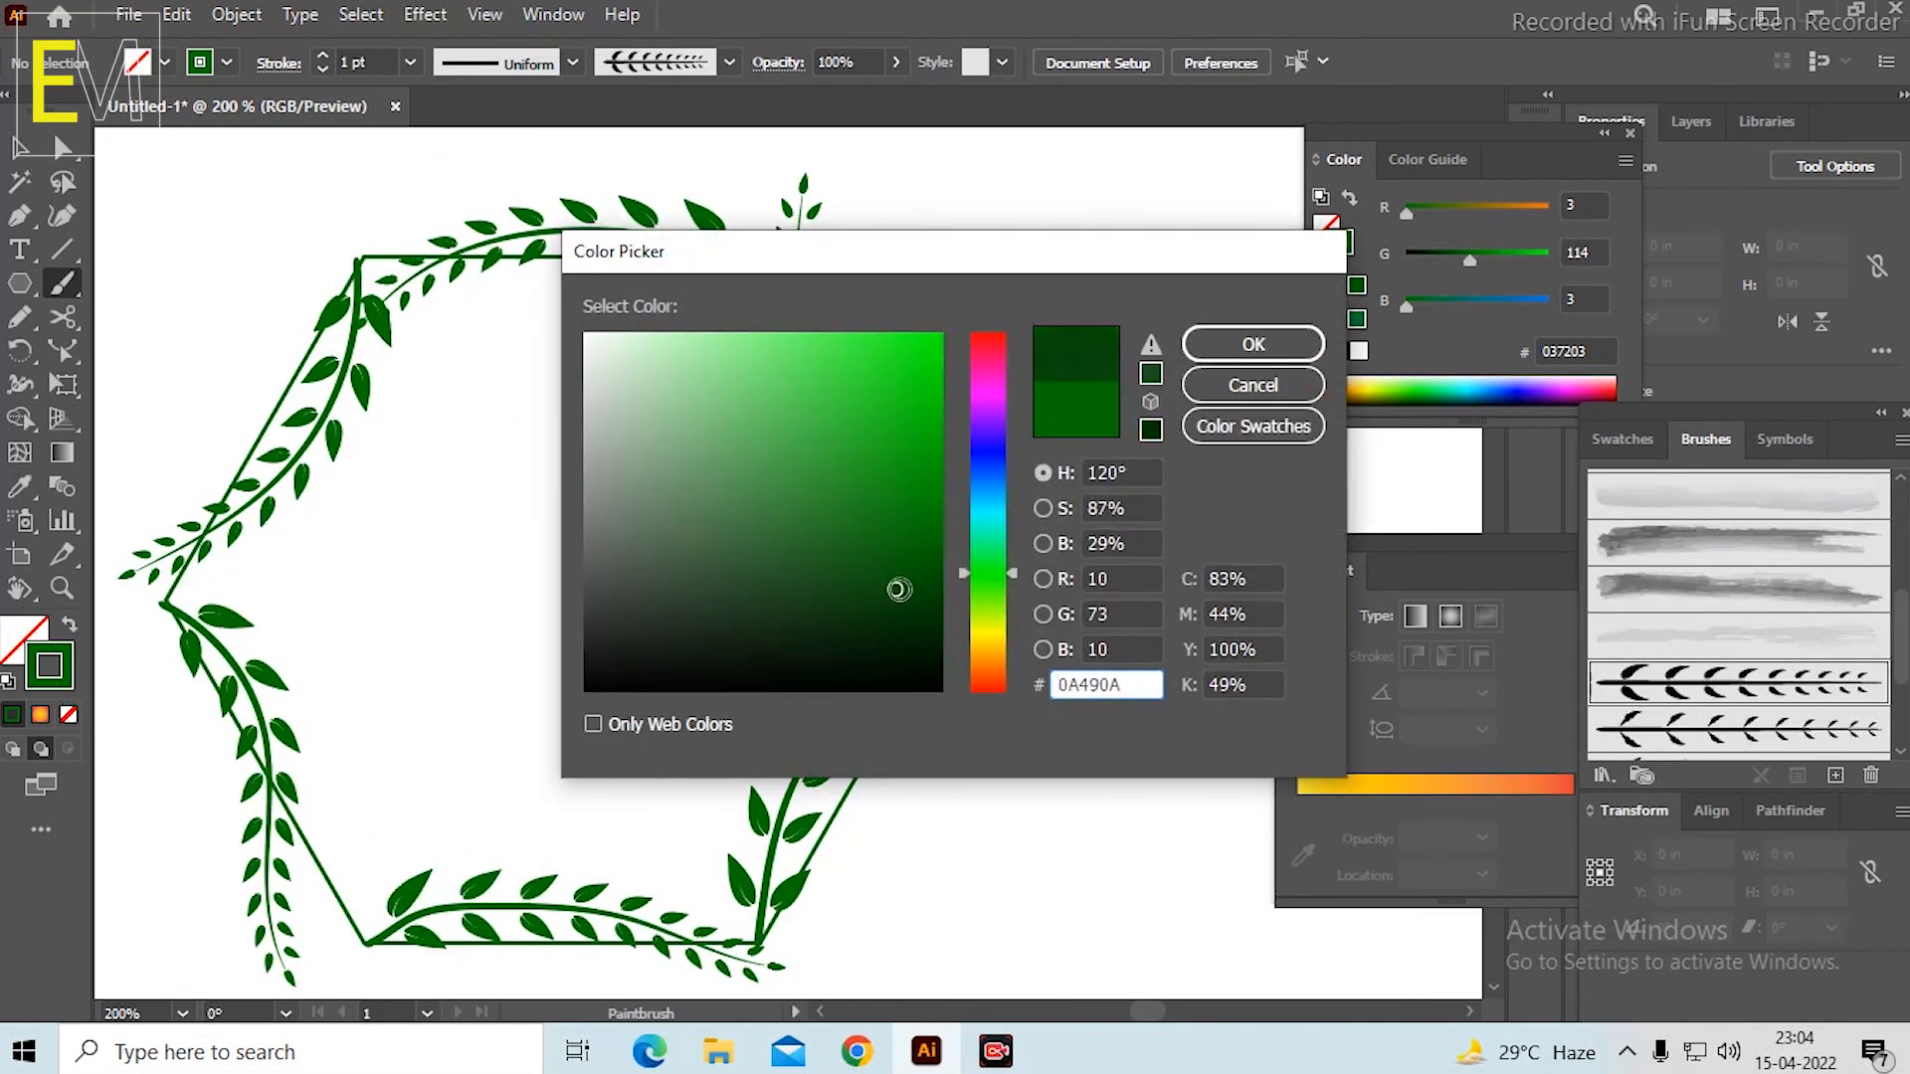
click(896, 591)
click(934, 459)
click(846, 512)
click(847, 513)
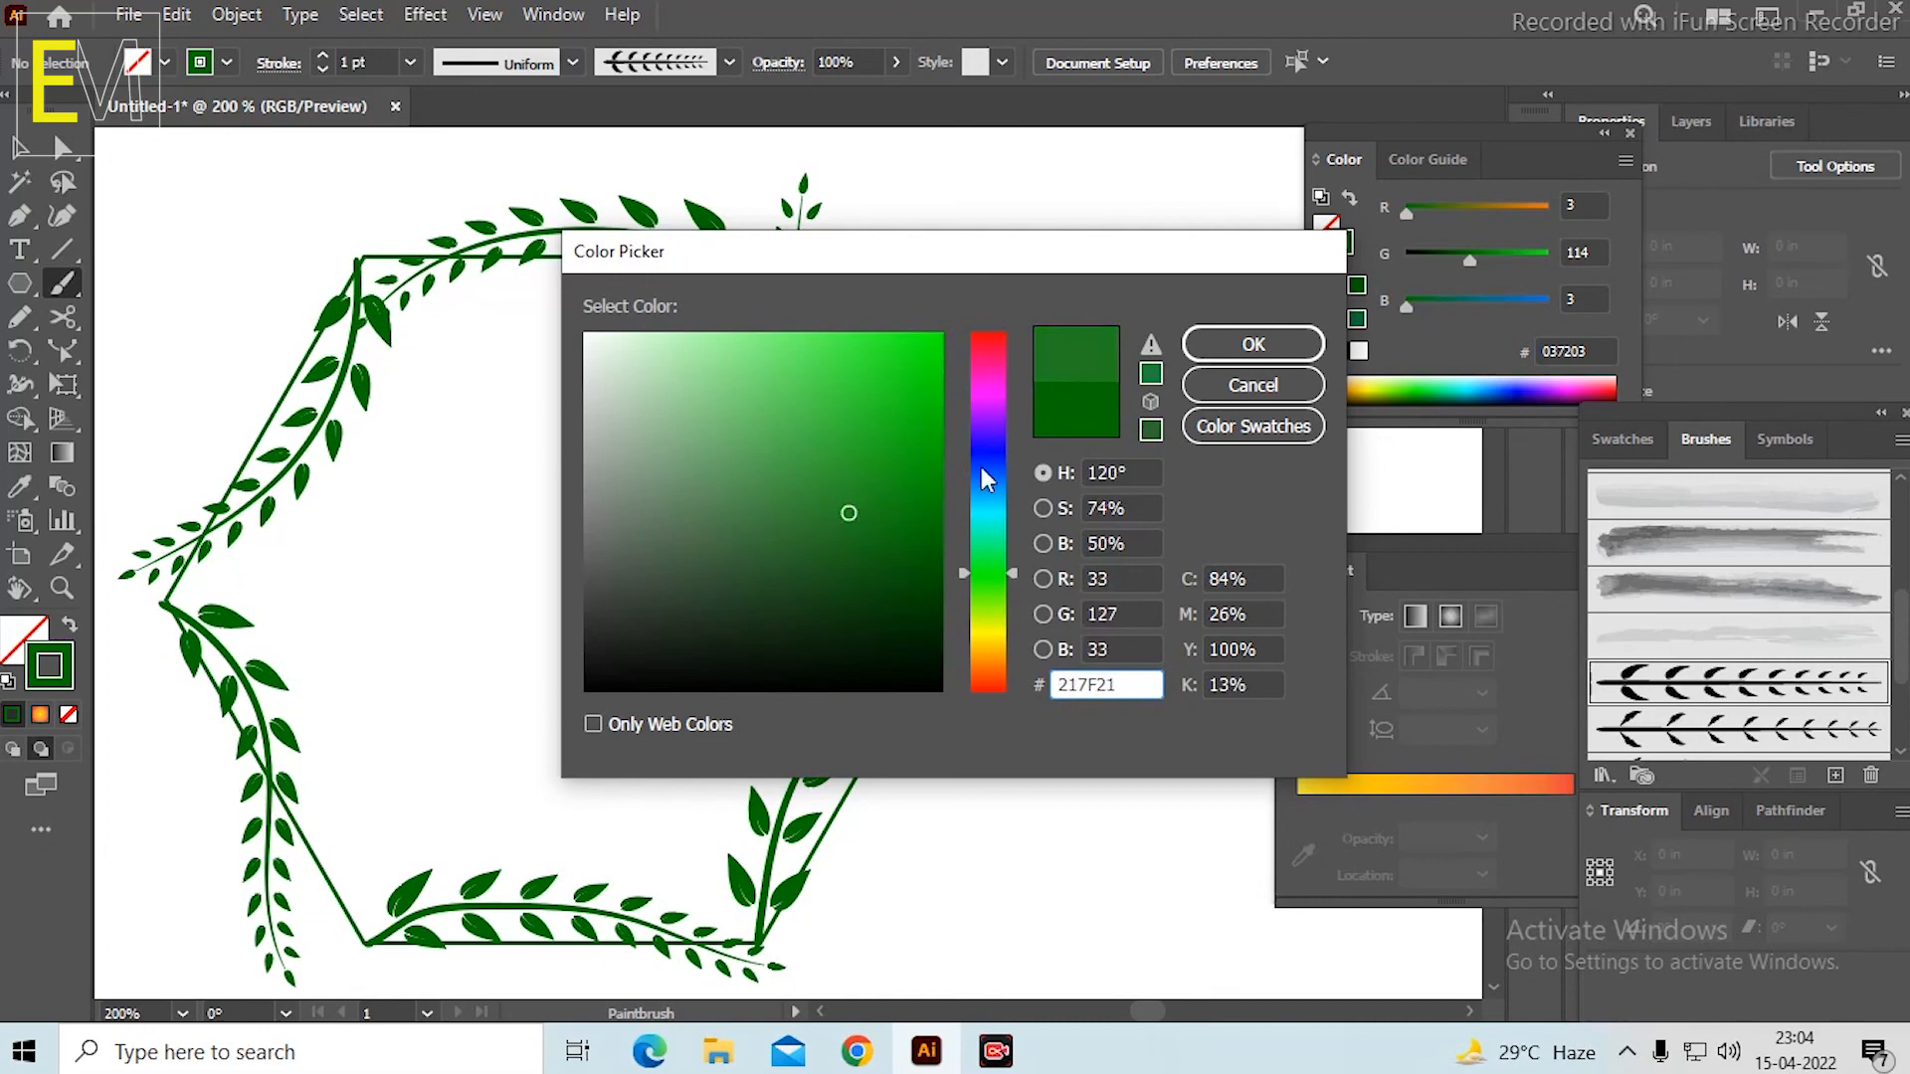
click(1248, 347)
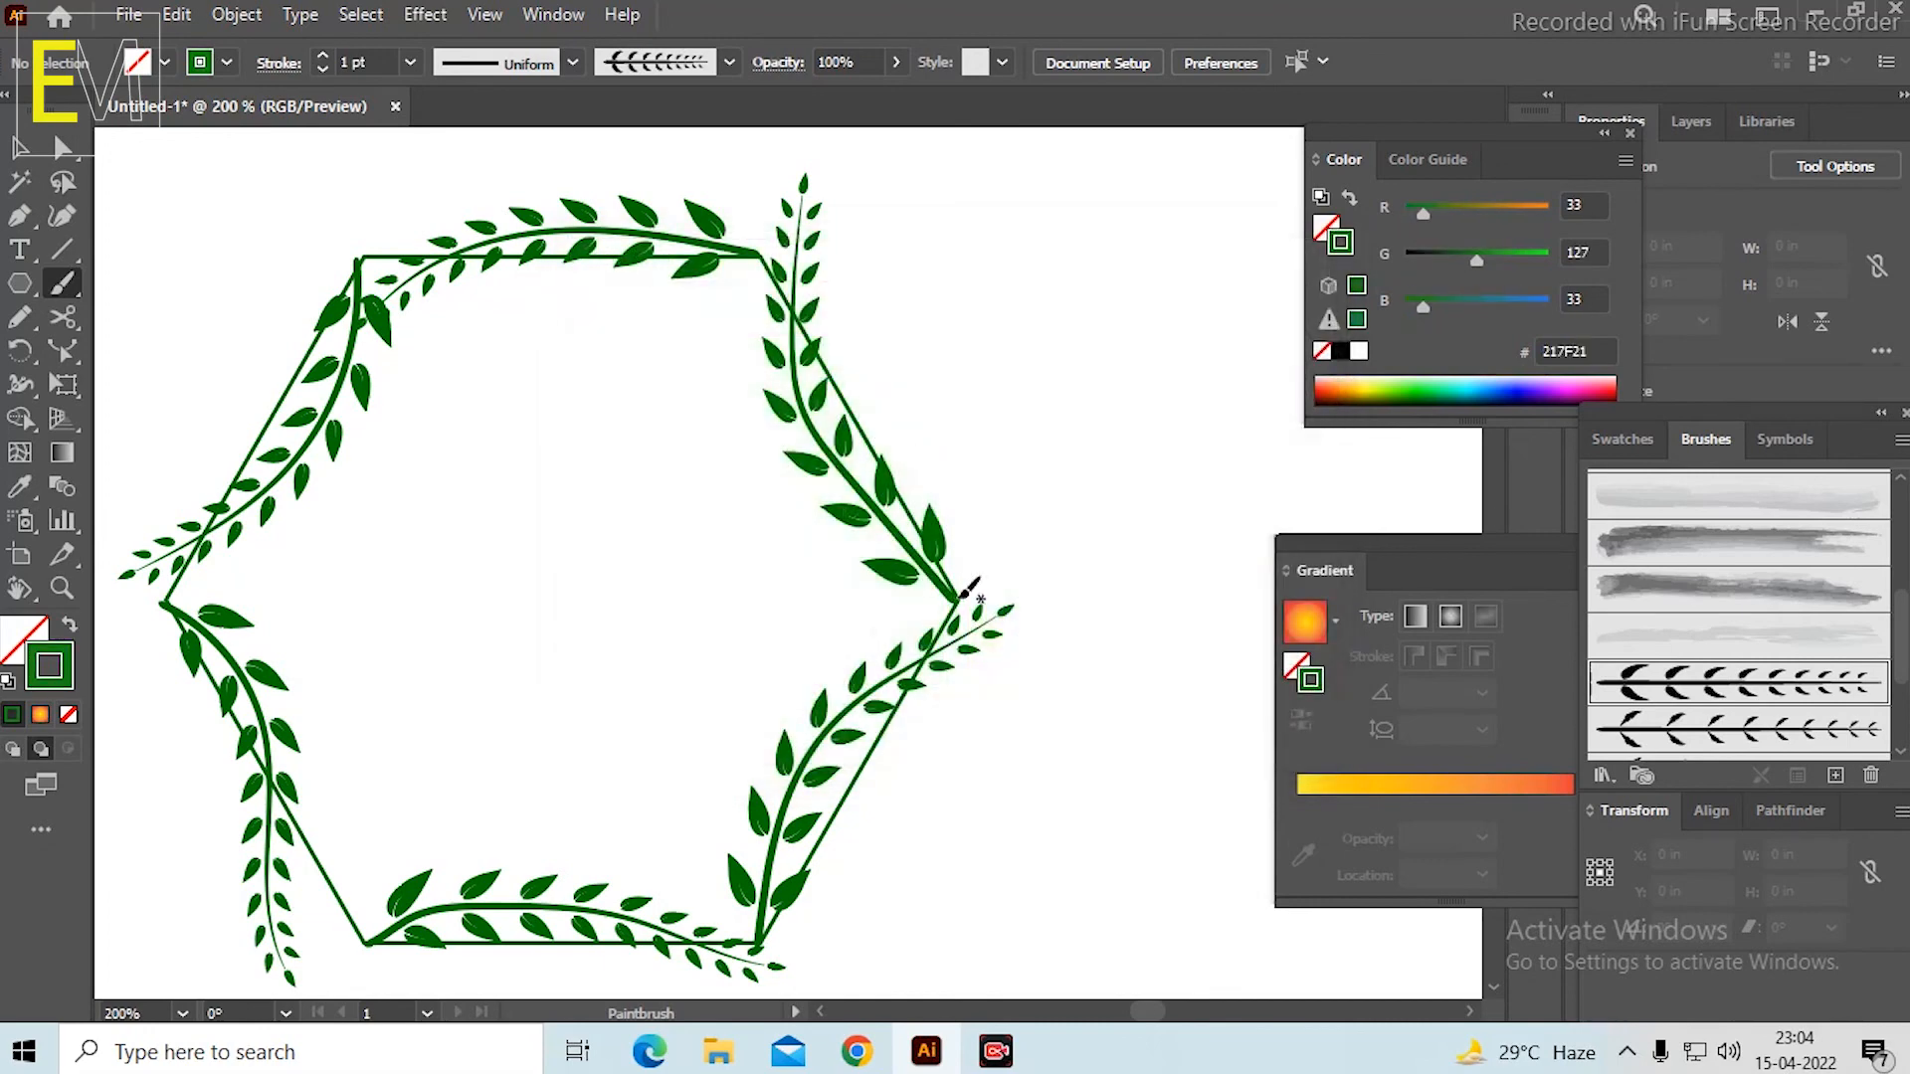
Paint one small curved branch from each of the hexagon's right, upper-right, upper-left, left and lower-left corners, redoing unsatisfactory strokes.
mouse_move(960, 597)
mouse_down()
mouse_move(989, 511)
mouse_move(952, 355)
mouse_up()
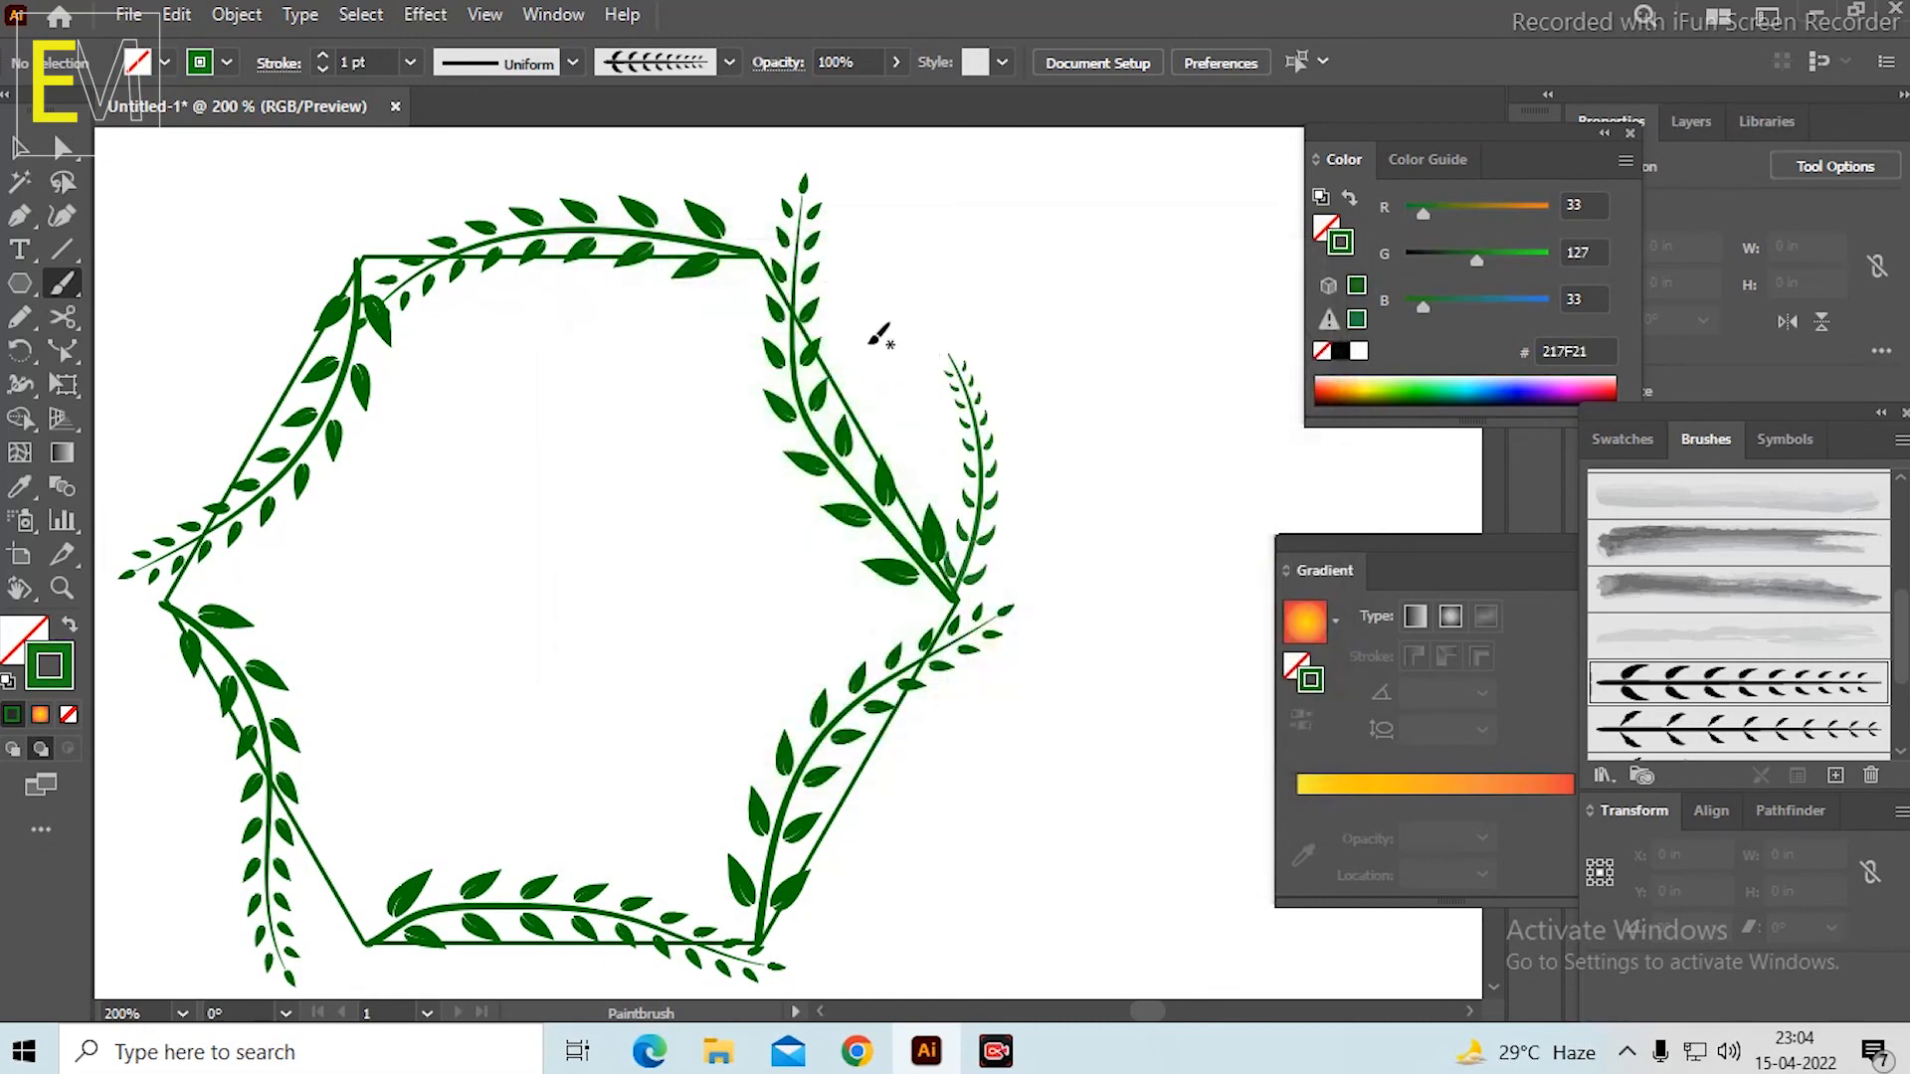
scroll(781, 336, up, 1)
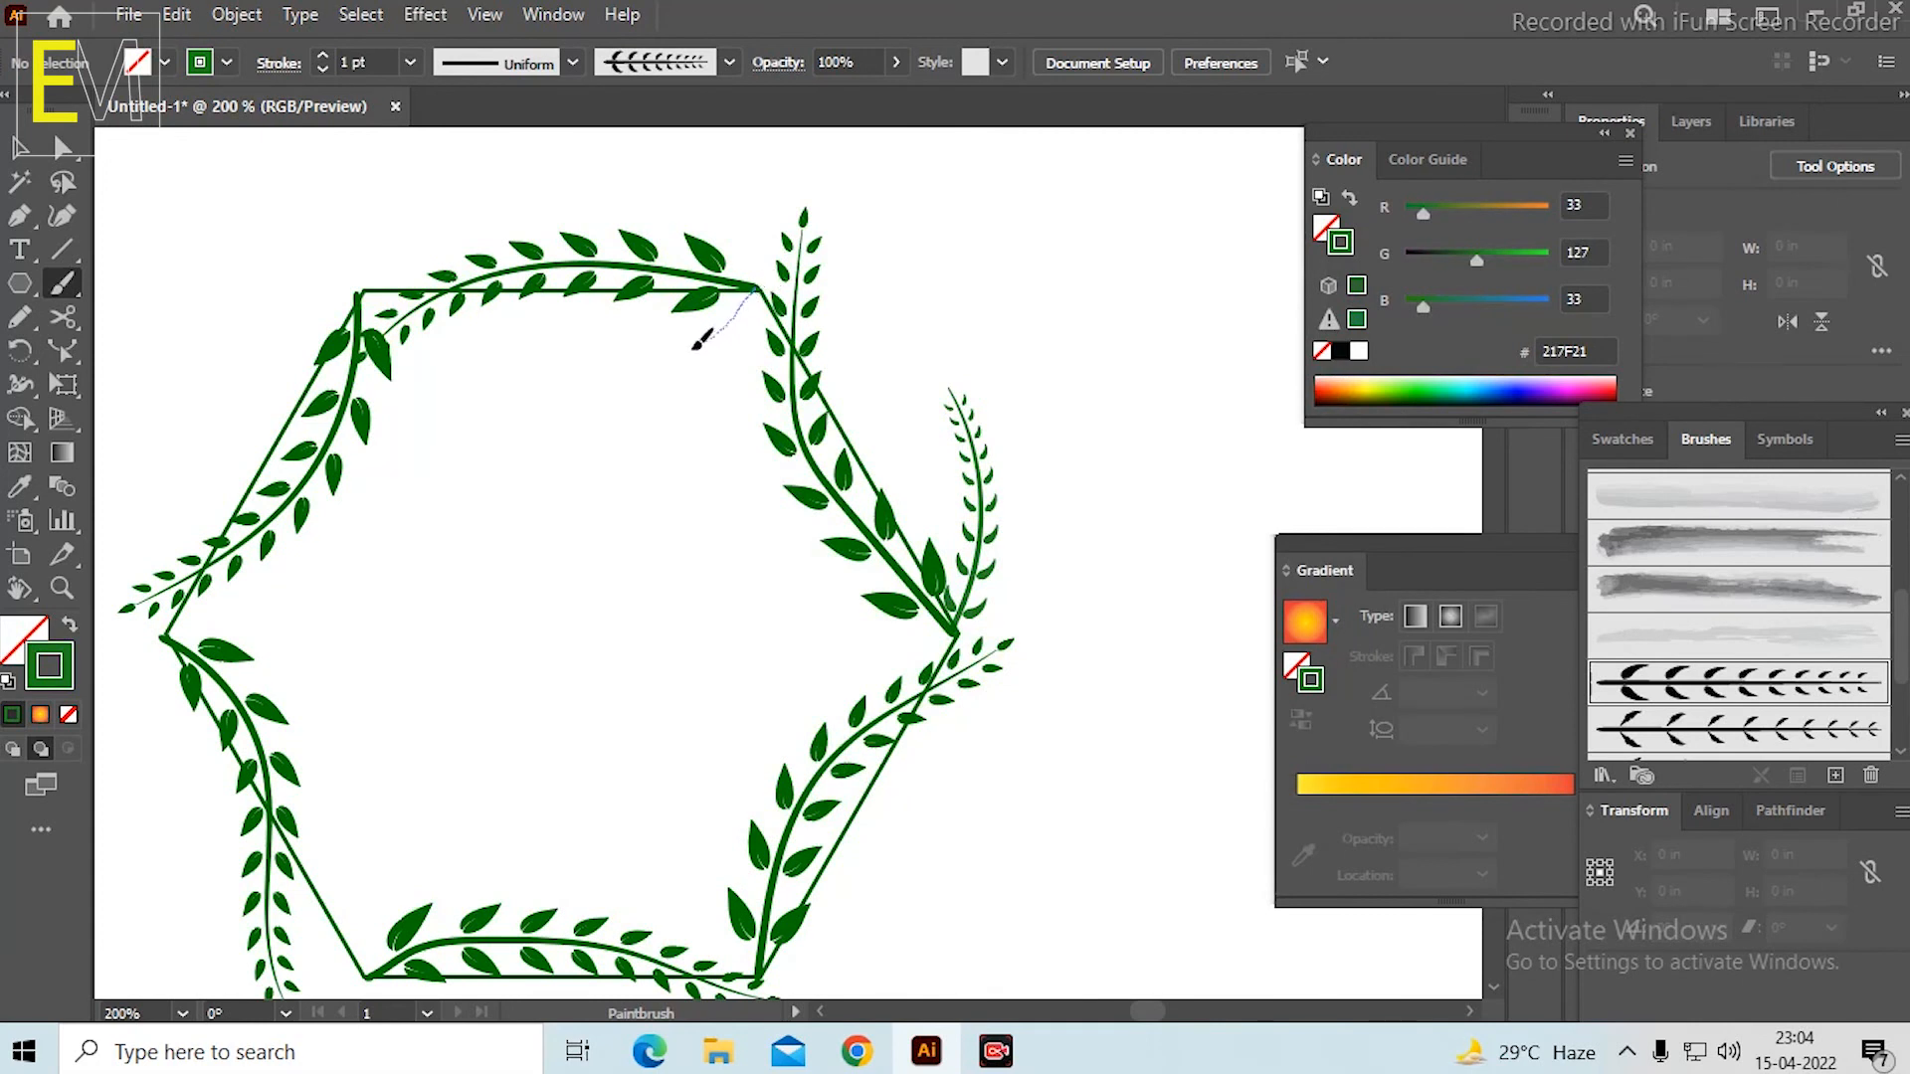
drag(649, 364, 648, 365)
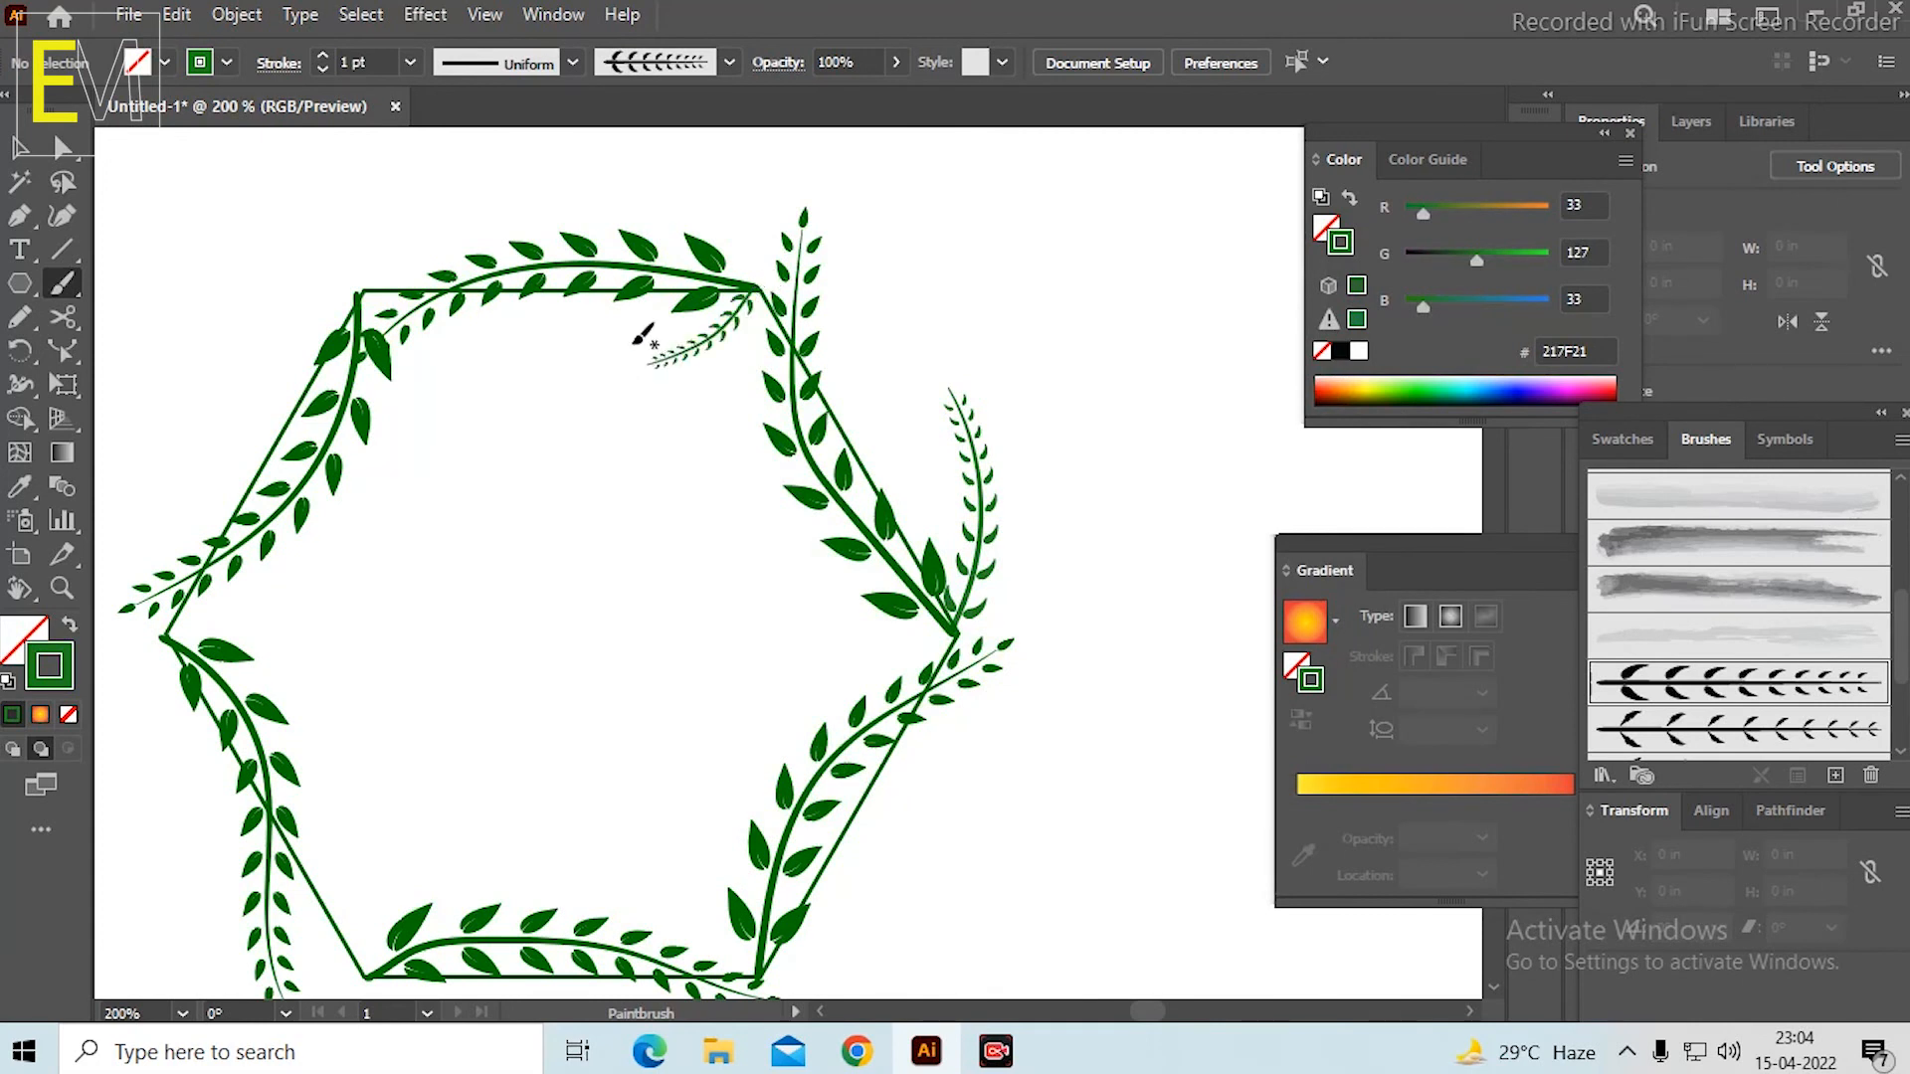
key(ctrl+z)
mouse_move(679, 359)
mouse_down()
mouse_move(599, 362)
mouse_move(825, 365)
mouse_up()
key(space)
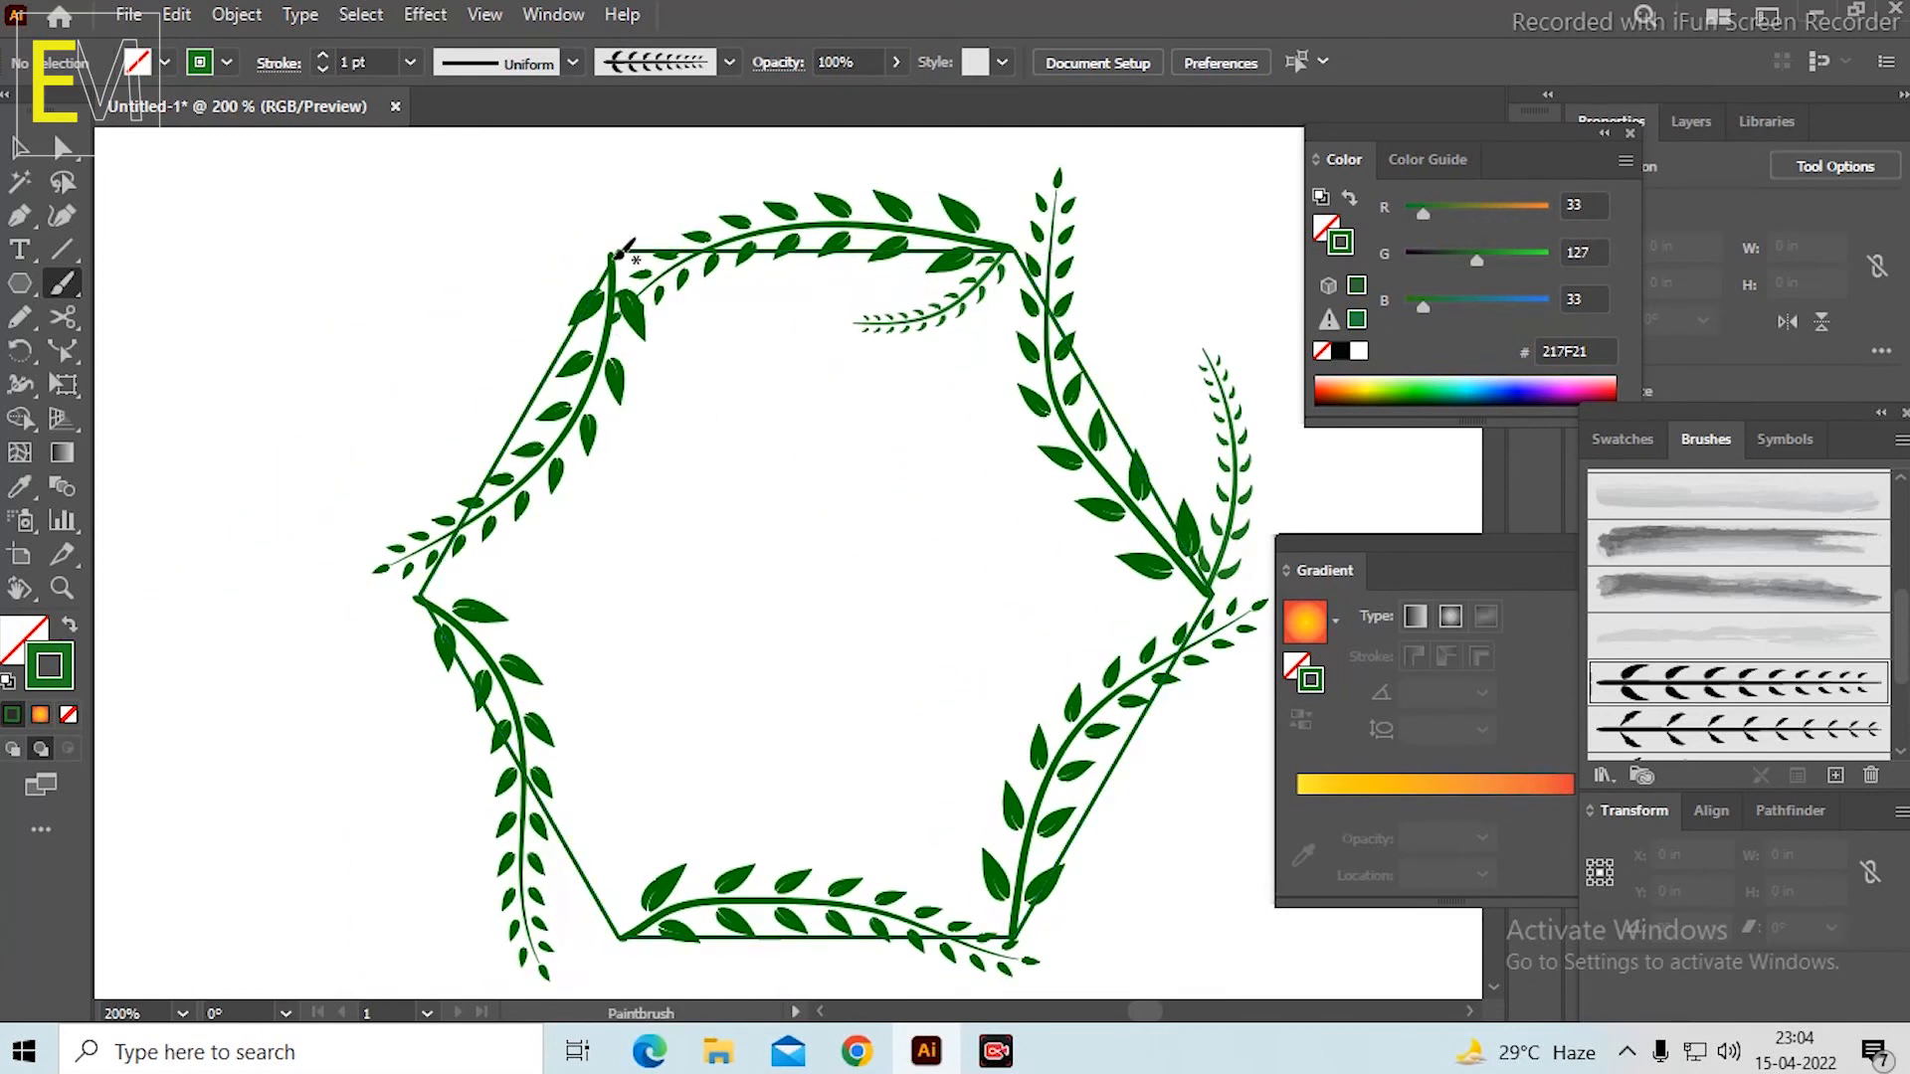
drag(505, 363, 497, 370)
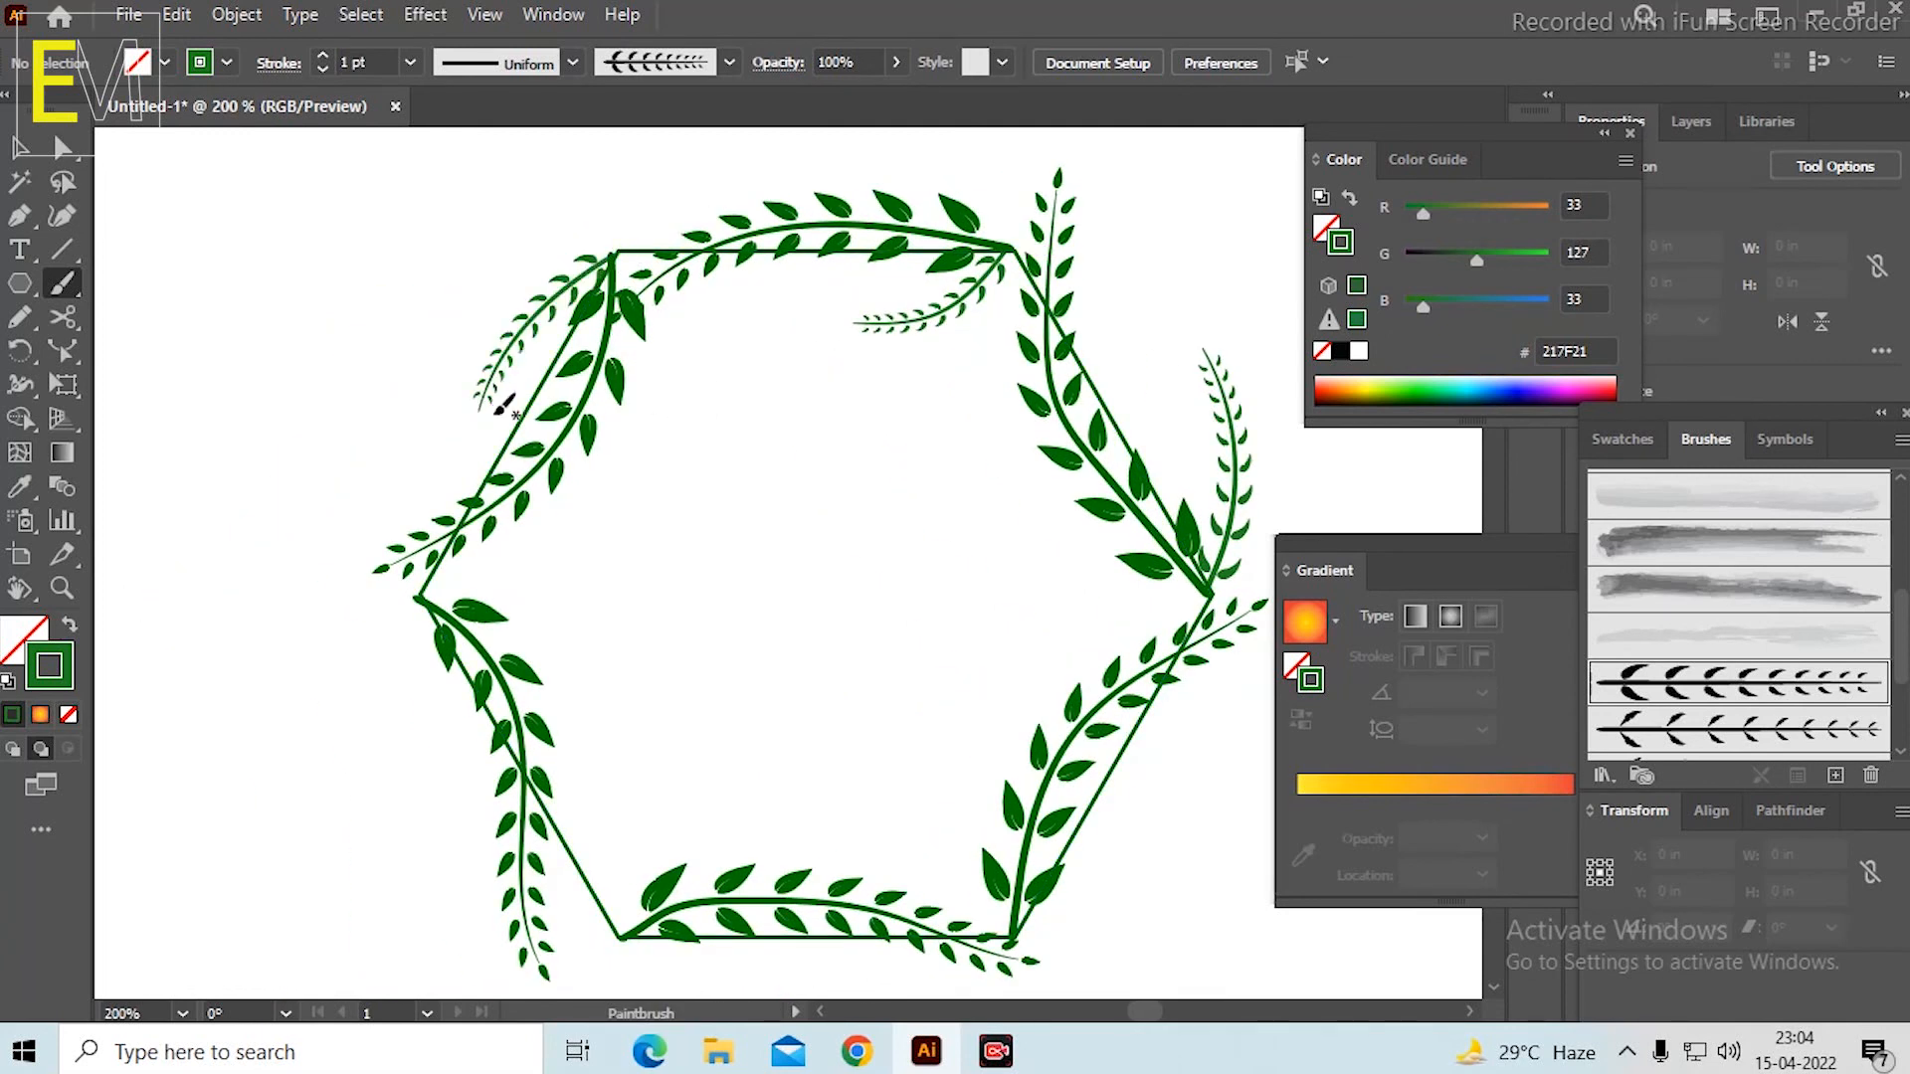
key(ctrl+z)
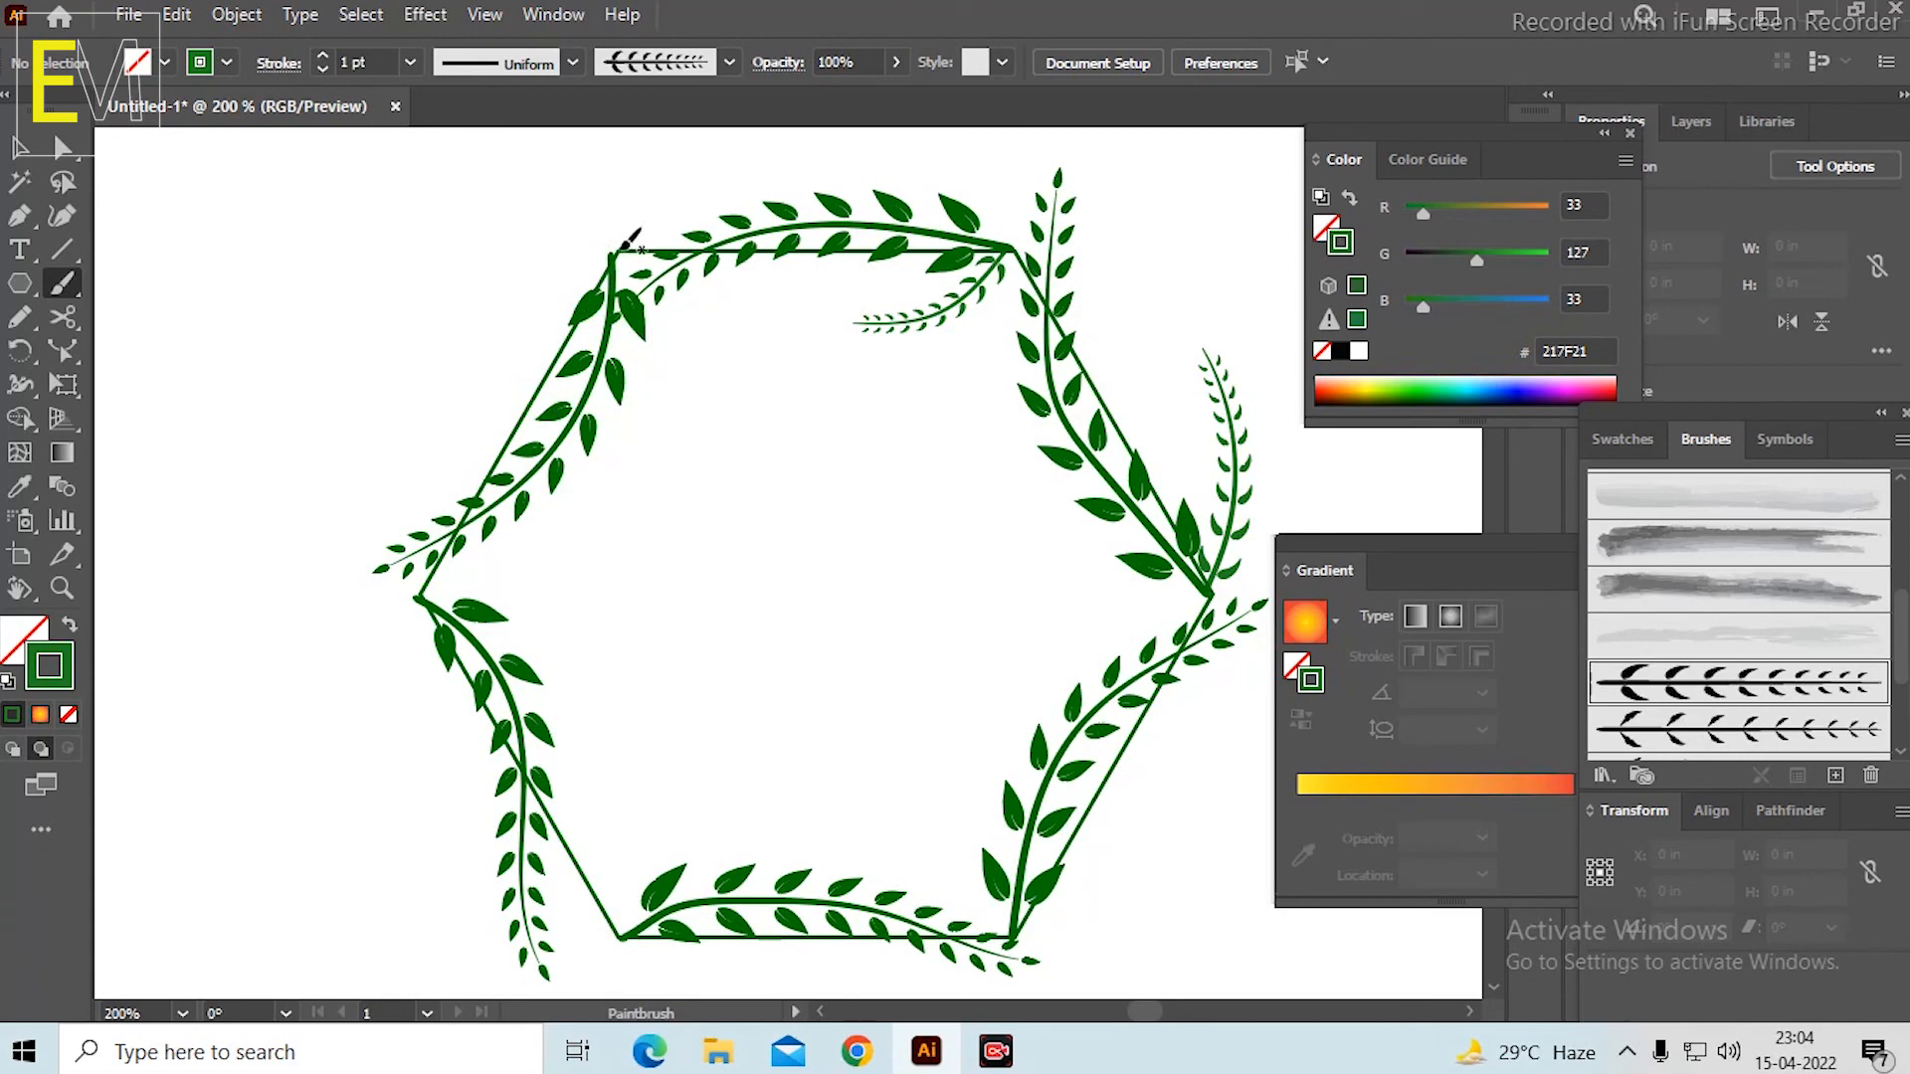
drag(511, 382, 509, 384)
key(space)
drag(682, 421, 742, 225)
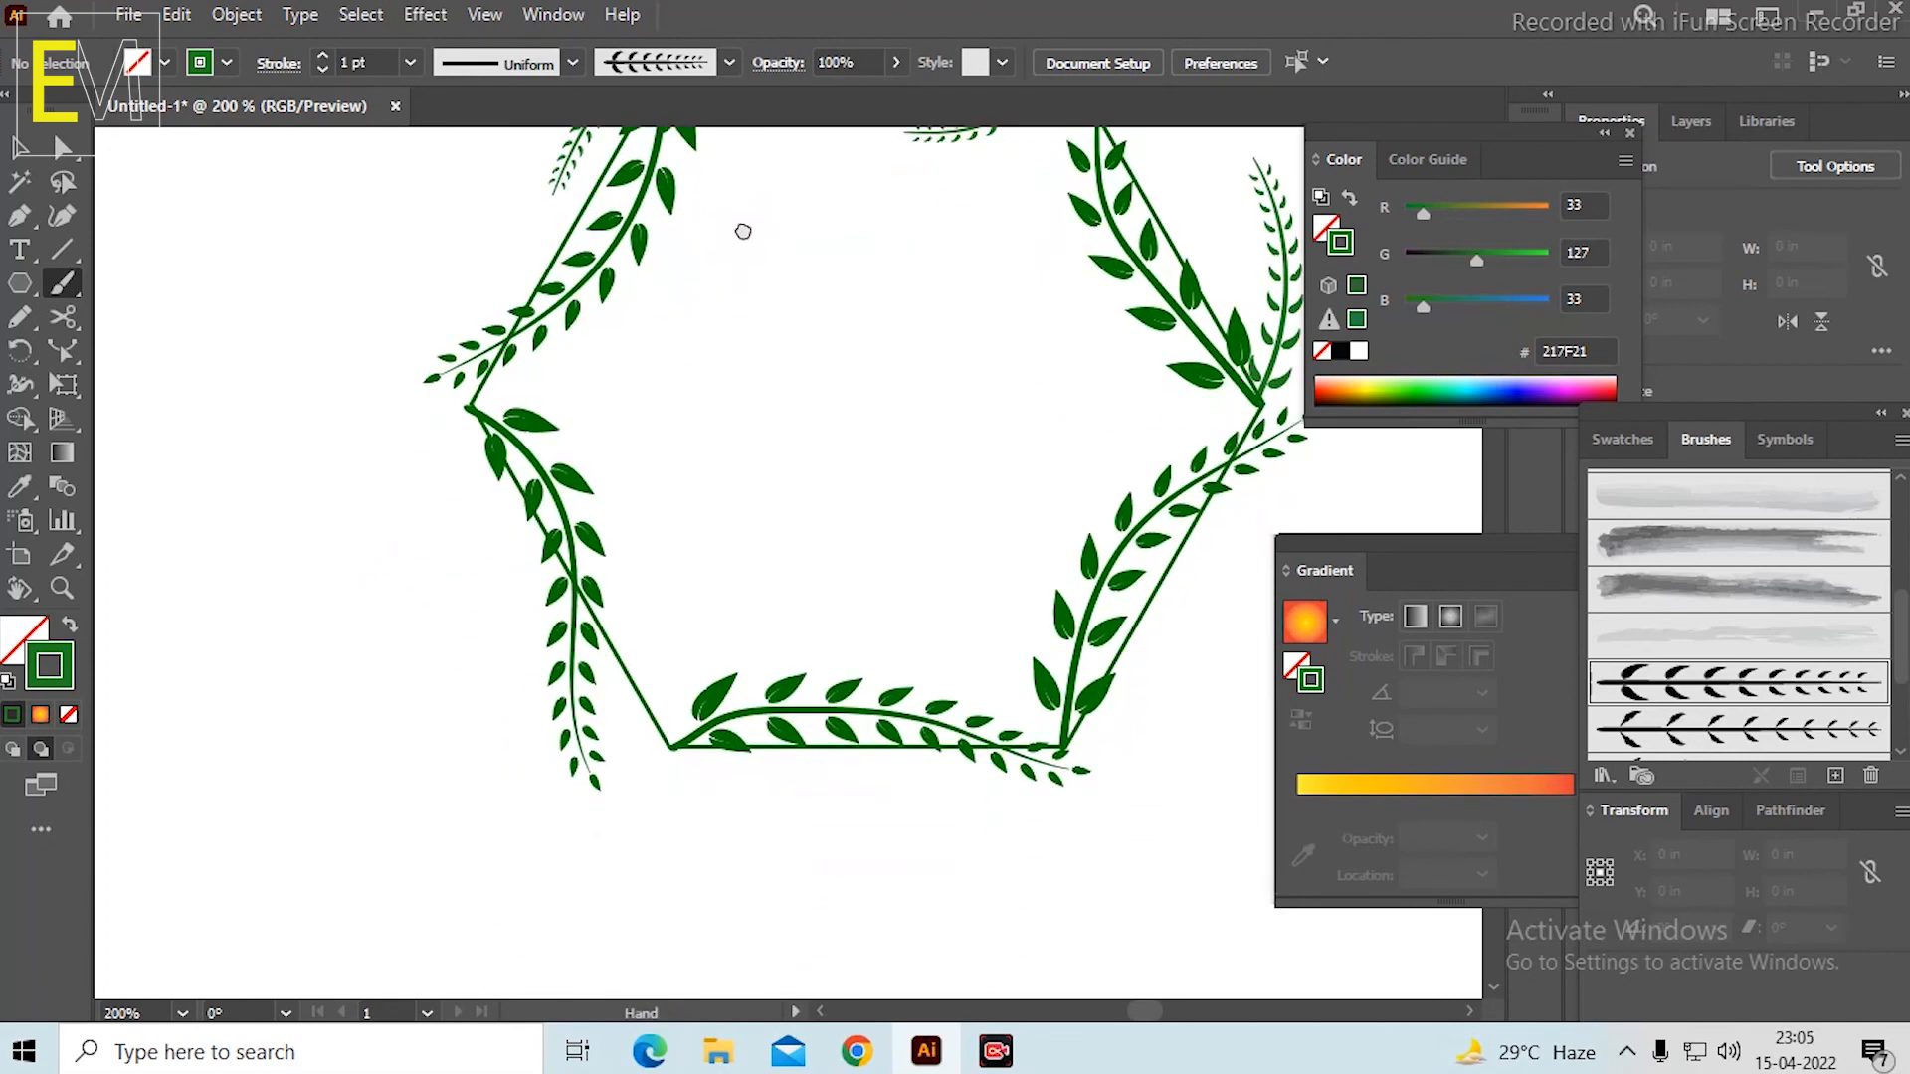
mouse_move(475, 416)
mouse_down()
mouse_move(465, 485)
mouse_move(516, 604)
mouse_up()
key(space)
mouse_move(756, 518)
mouse_down()
mouse_move(593, 414)
mouse_move(573, 439)
mouse_up()
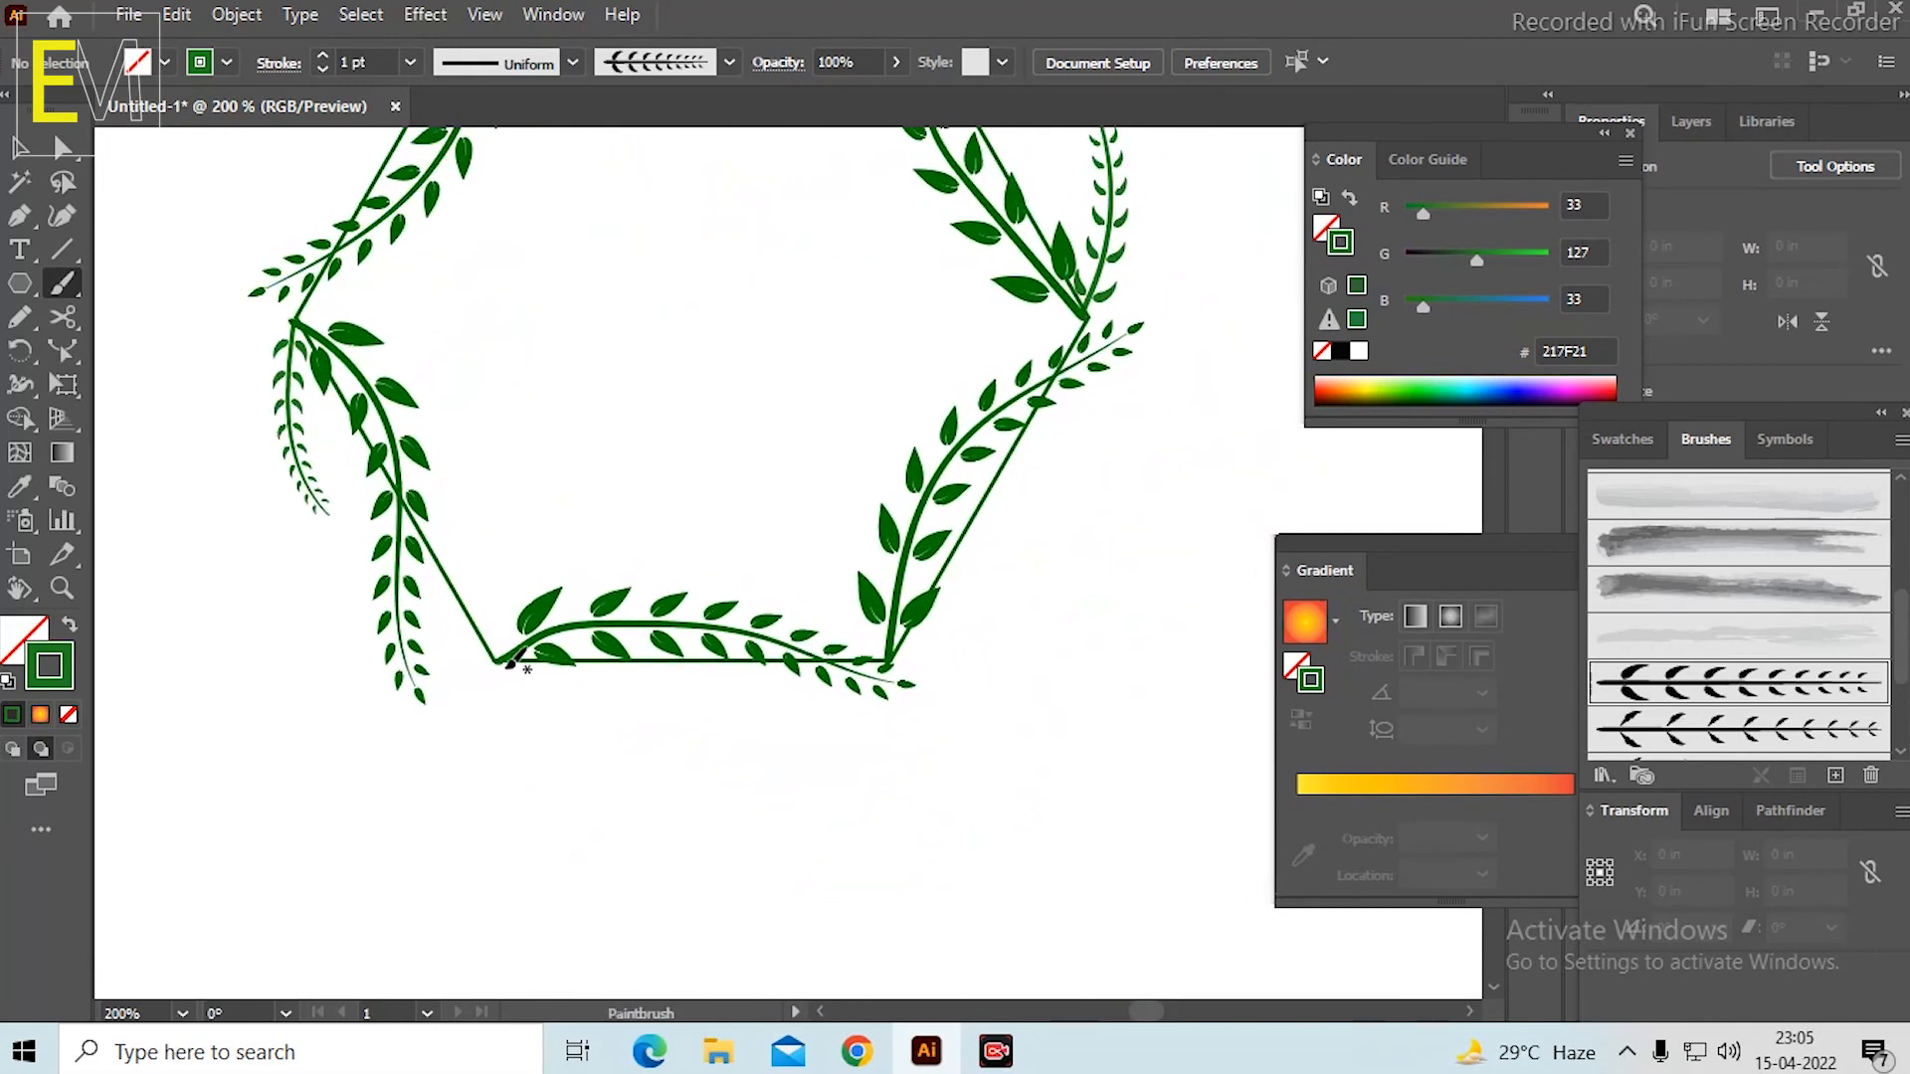
drag(781, 716, 781, 719)
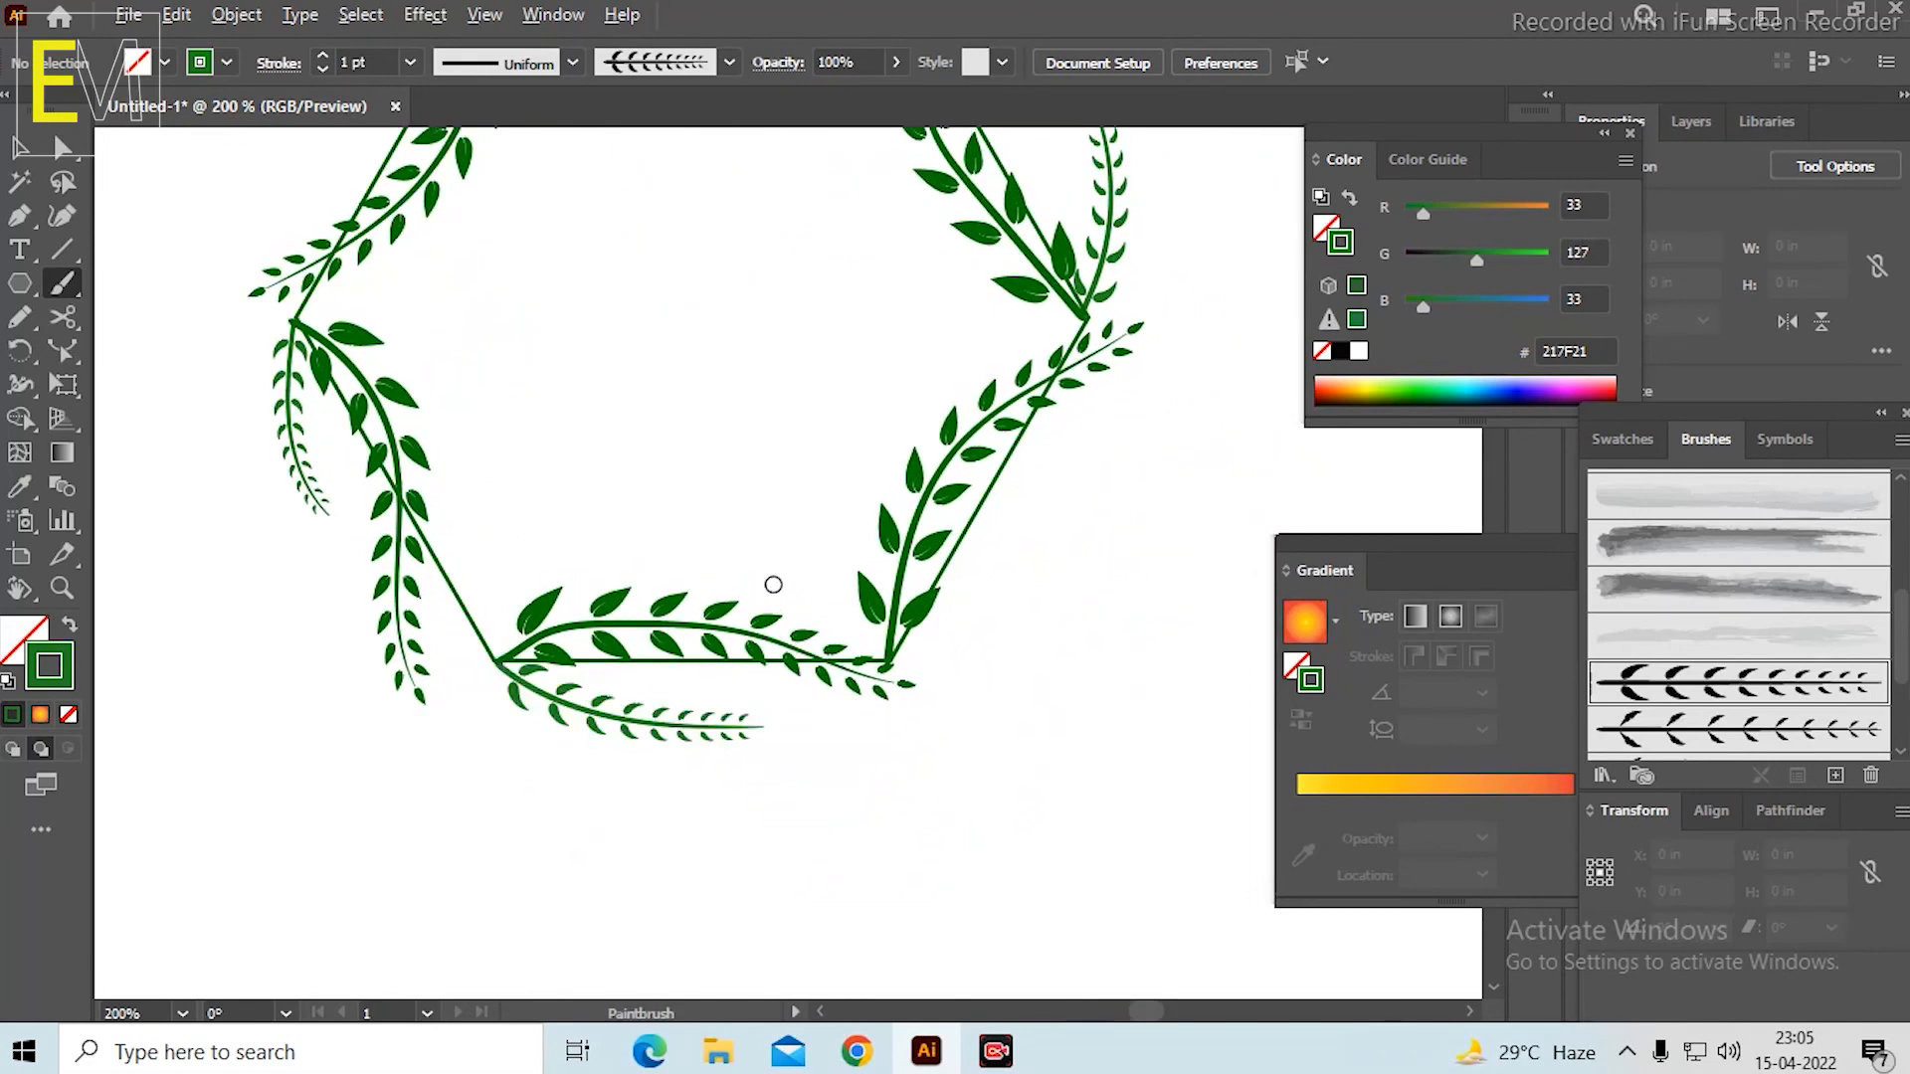
Make the thinner leafy stem art brush, directly below the current brush, active for painting.
key(ctrl+0)
key(ctrl+equal)
key(ctrl+equal)
scroll(826, 537, down, 2)
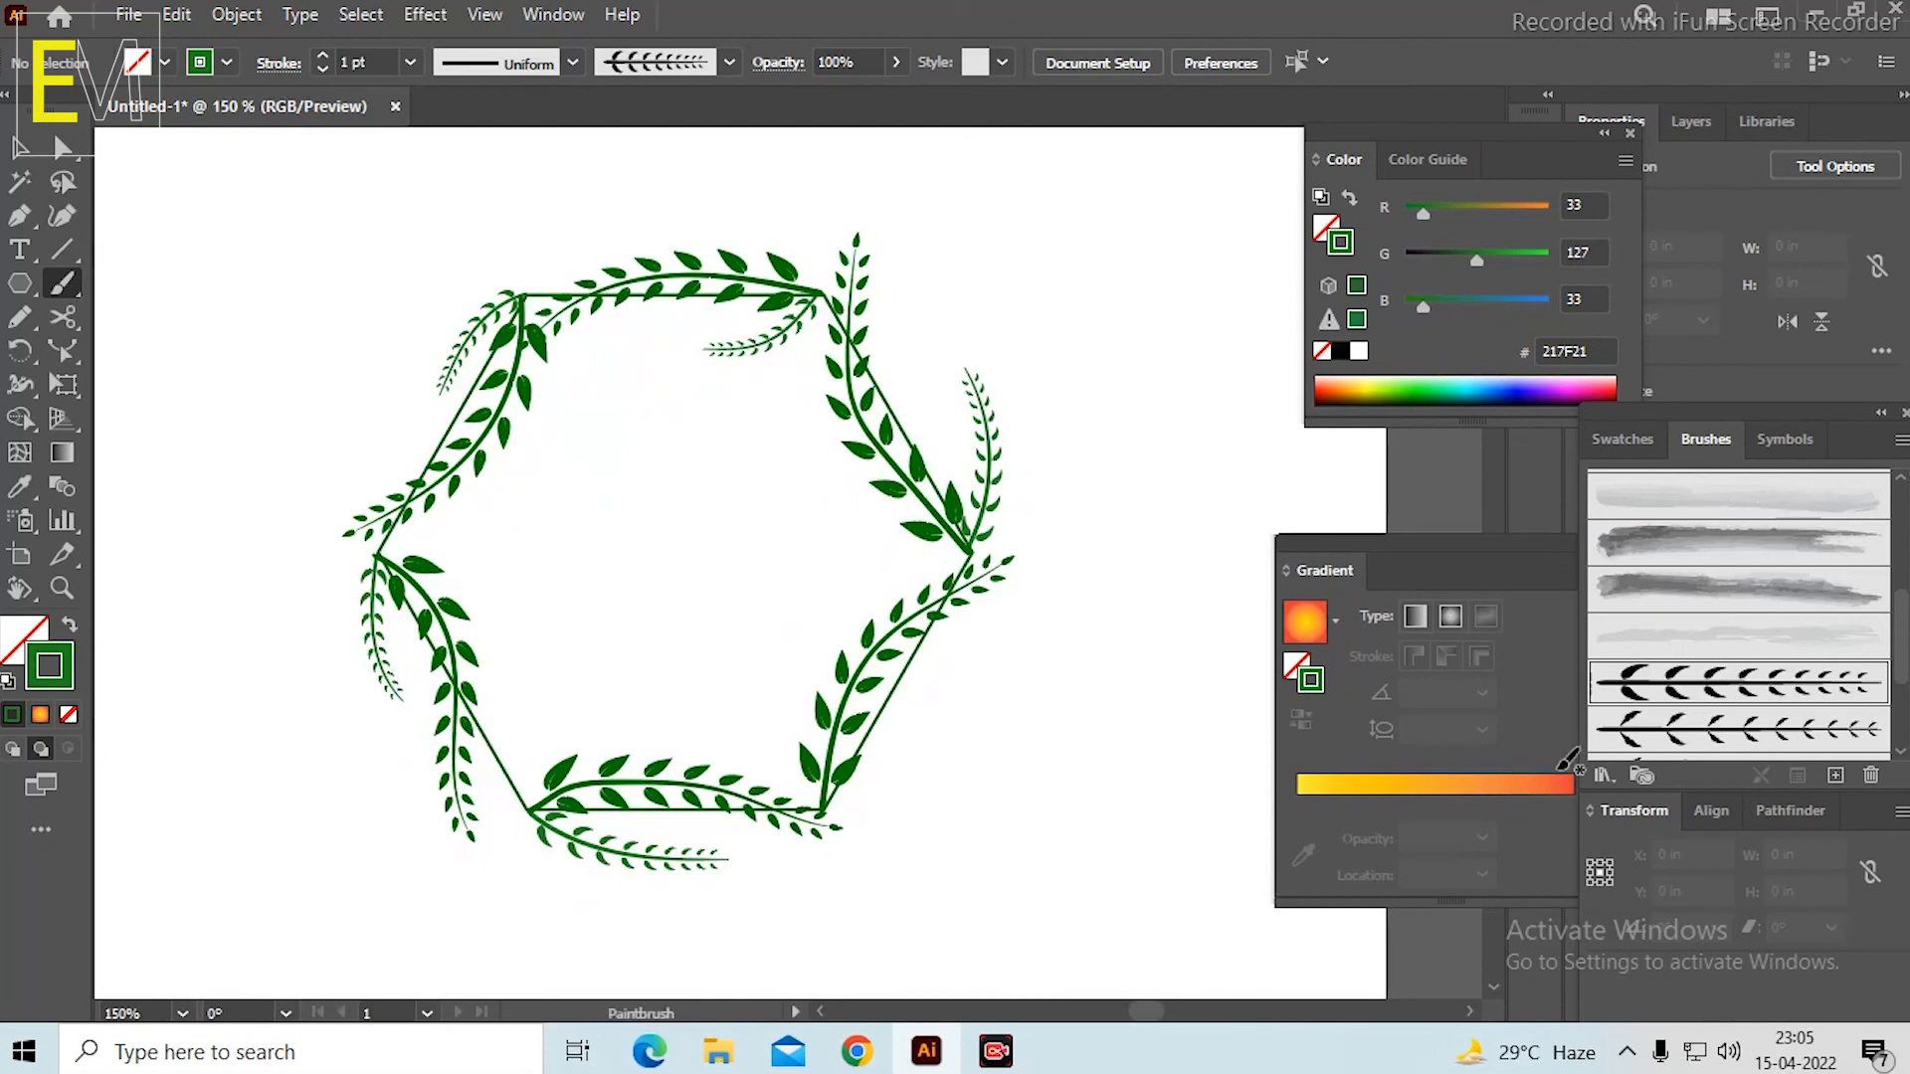
click(1746, 734)
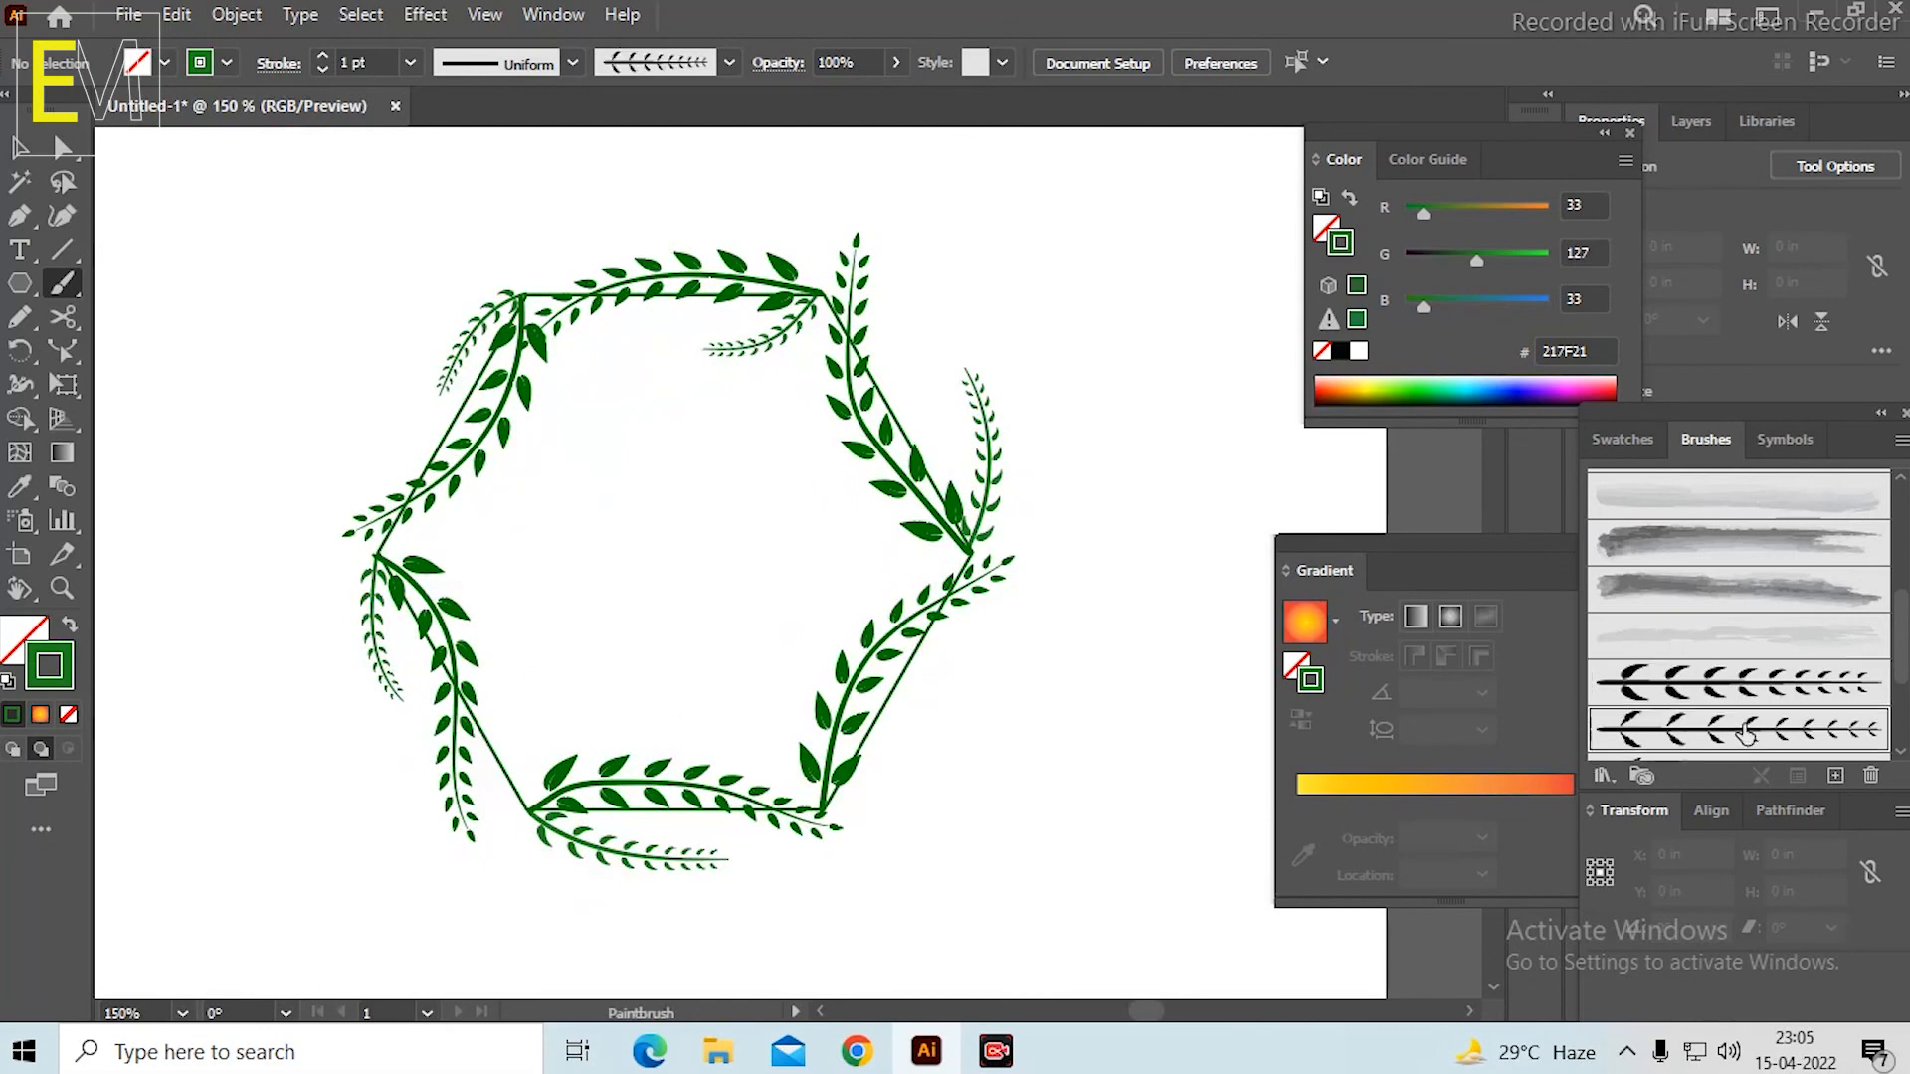
Try painting branches from the hexagon's right corner, upward and inward, with stroke colour 00AD00, undoing both strokes.
double_click(64, 680)
drag(937, 486, 947, 448)
click(1208, 348)
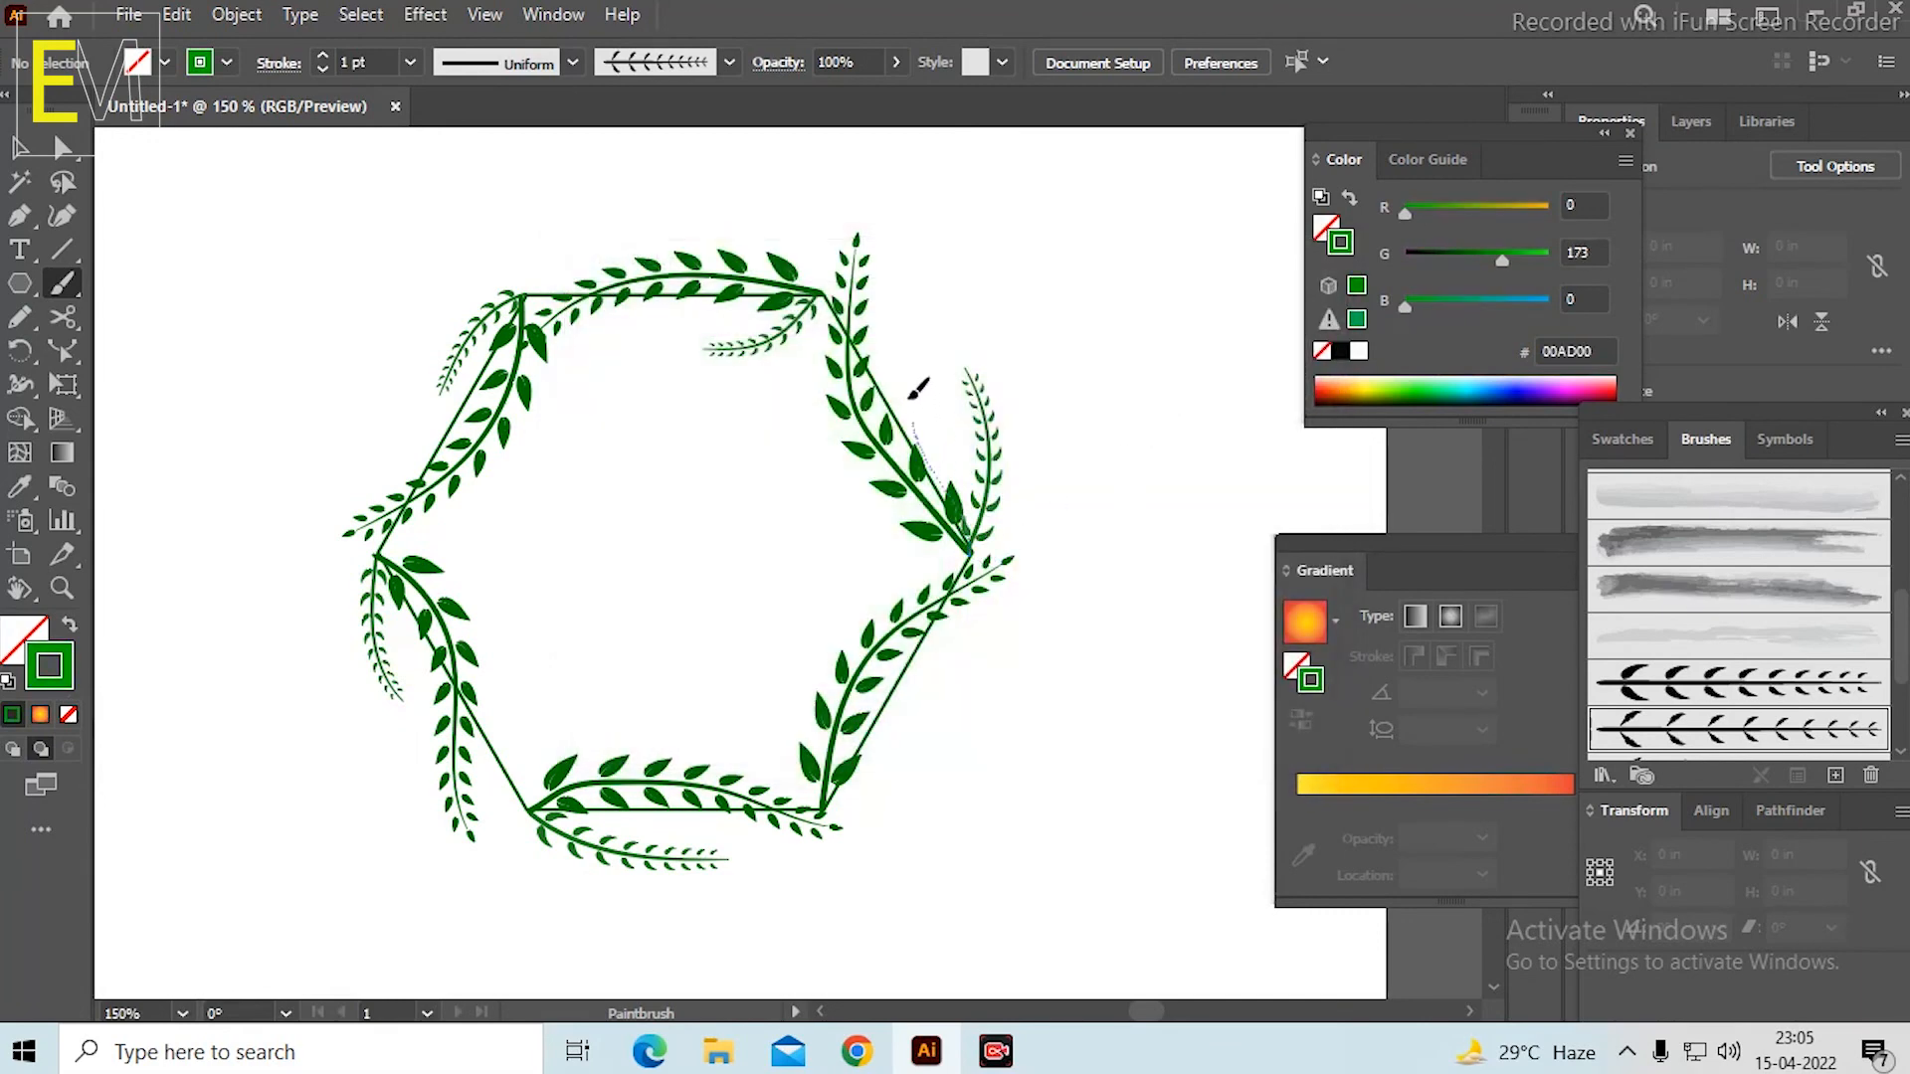
mouse_move(901, 260)
mouse_down()
mouse_move(870, 185)
mouse_move(866, 206)
mouse_up()
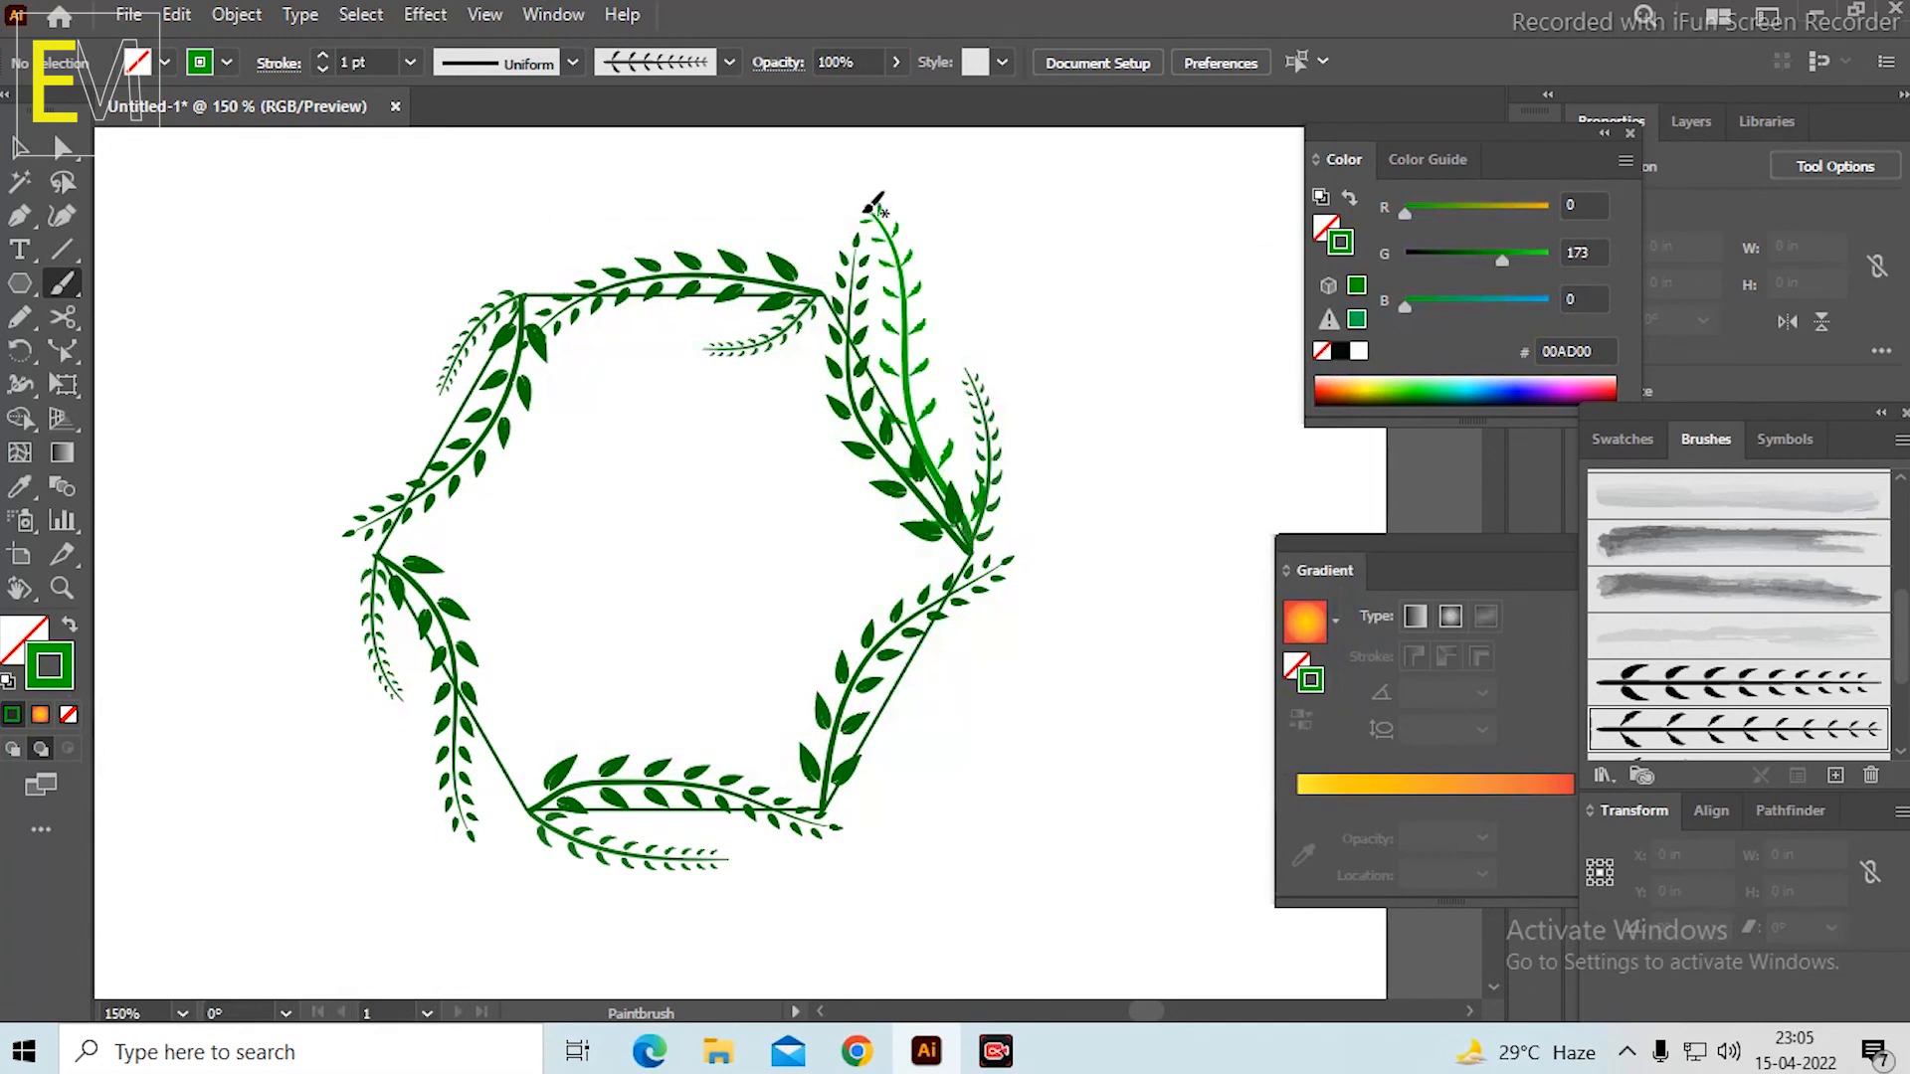
key(ctrl+z)
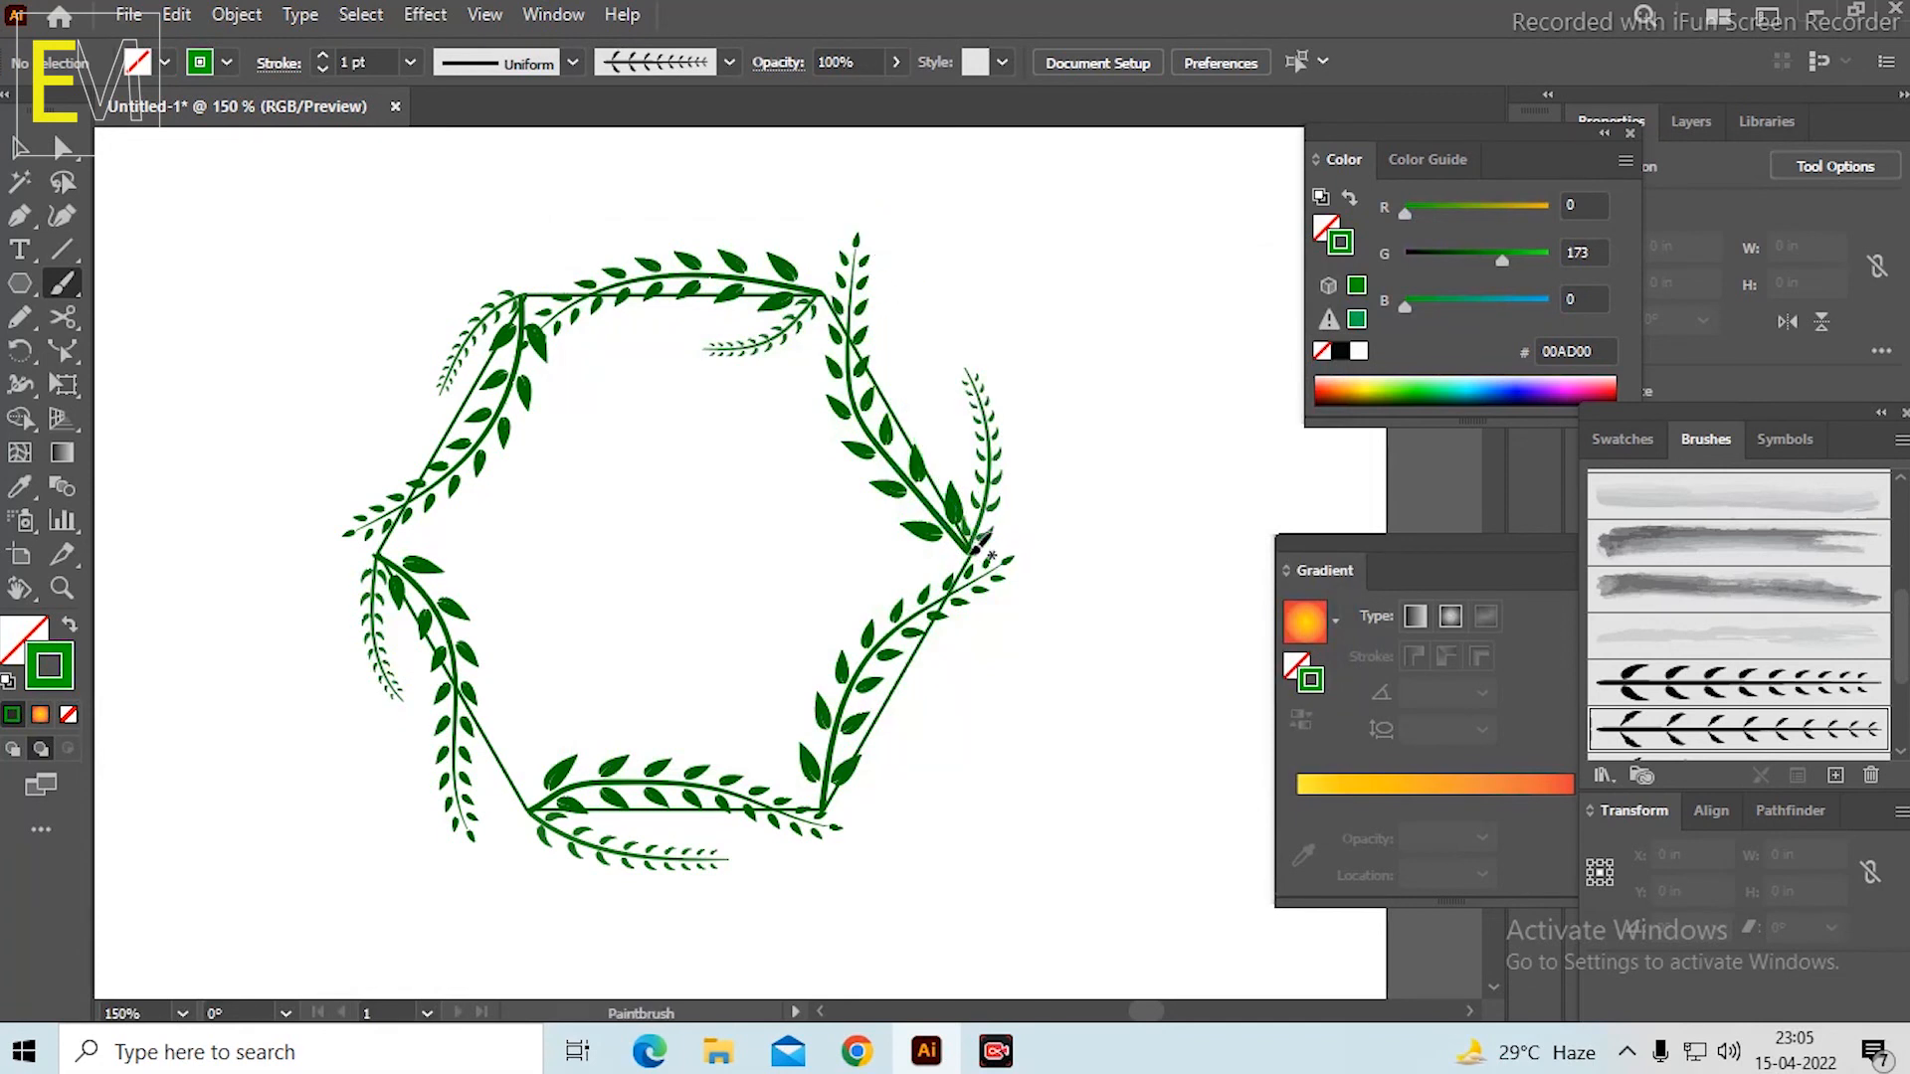
mouse_move(978, 544)
mouse_down()
mouse_move(885, 543)
mouse_move(799, 508)
mouse_up()
key(ctrl+z)
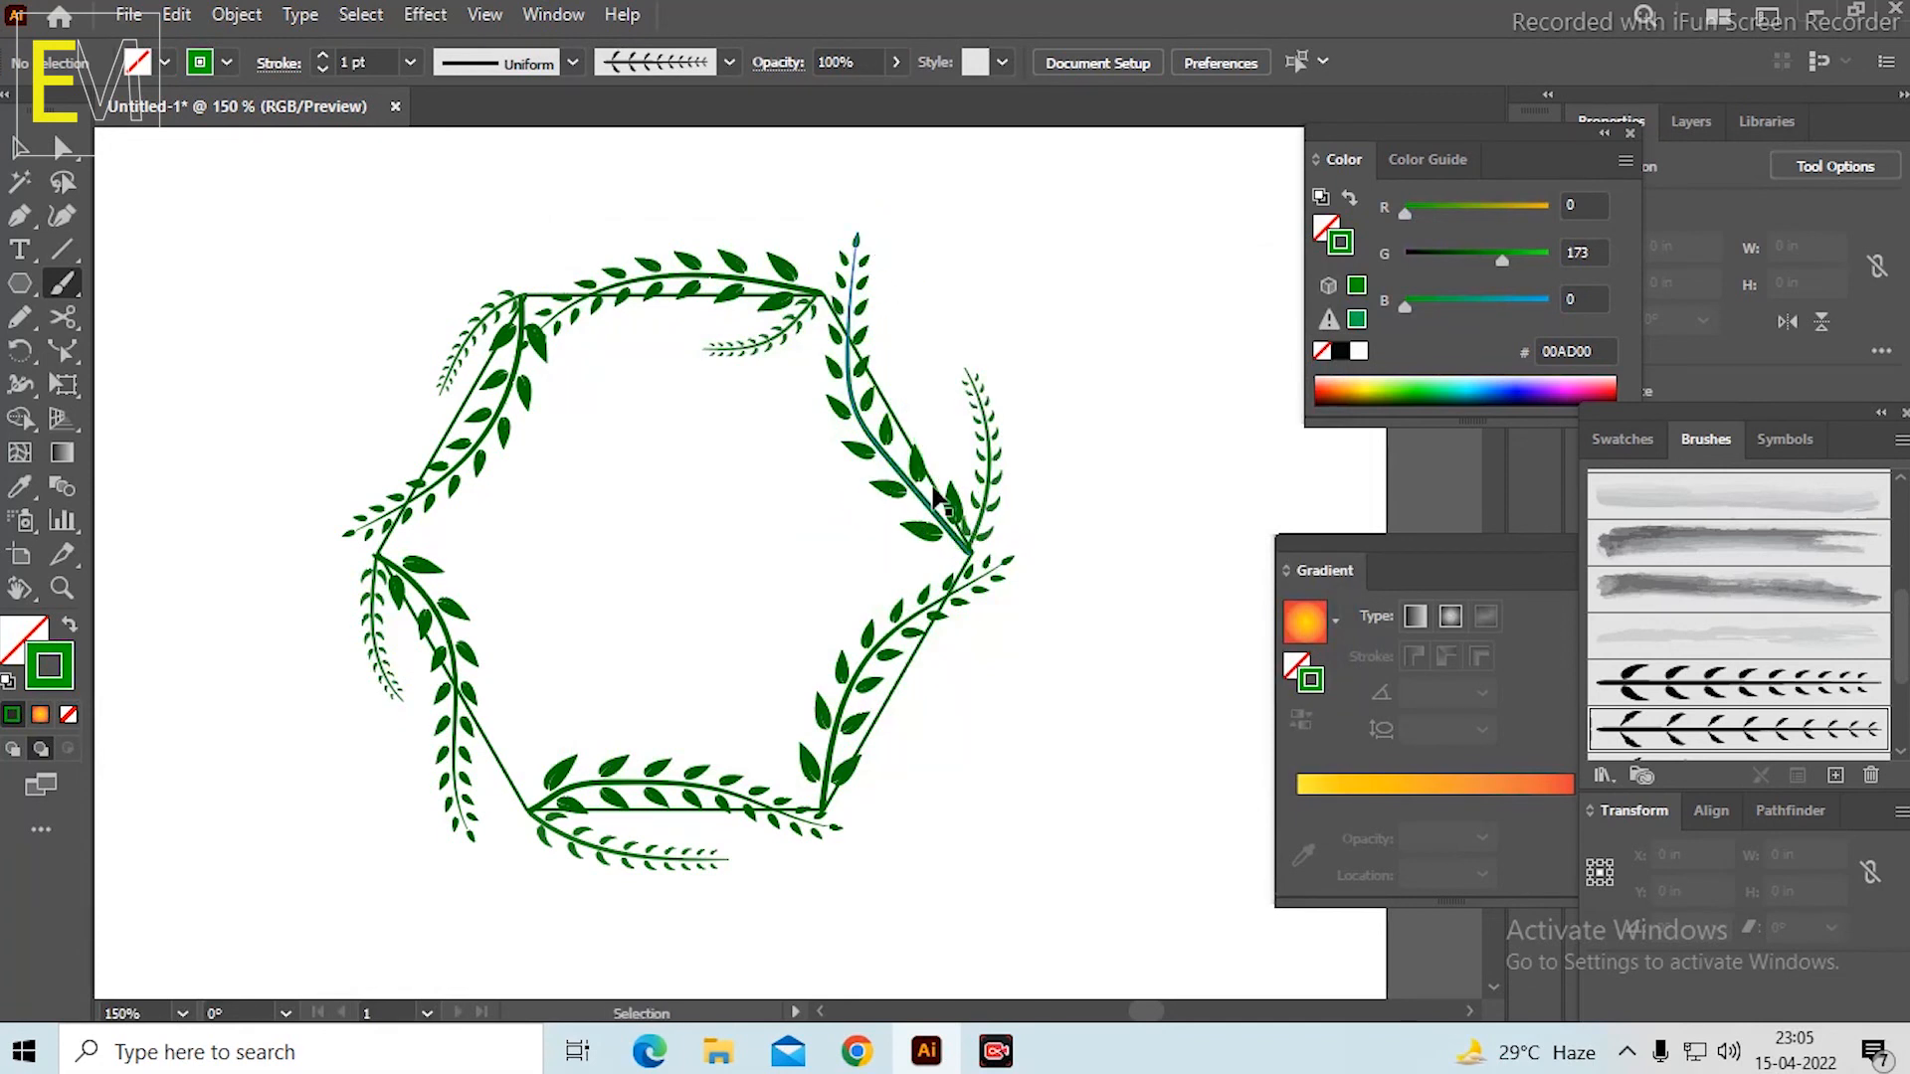
Sample the dark green 037203 stroke from the upper-right leafy branch and paint a thin curved stem from the right corner into the hexagon.
key(i)
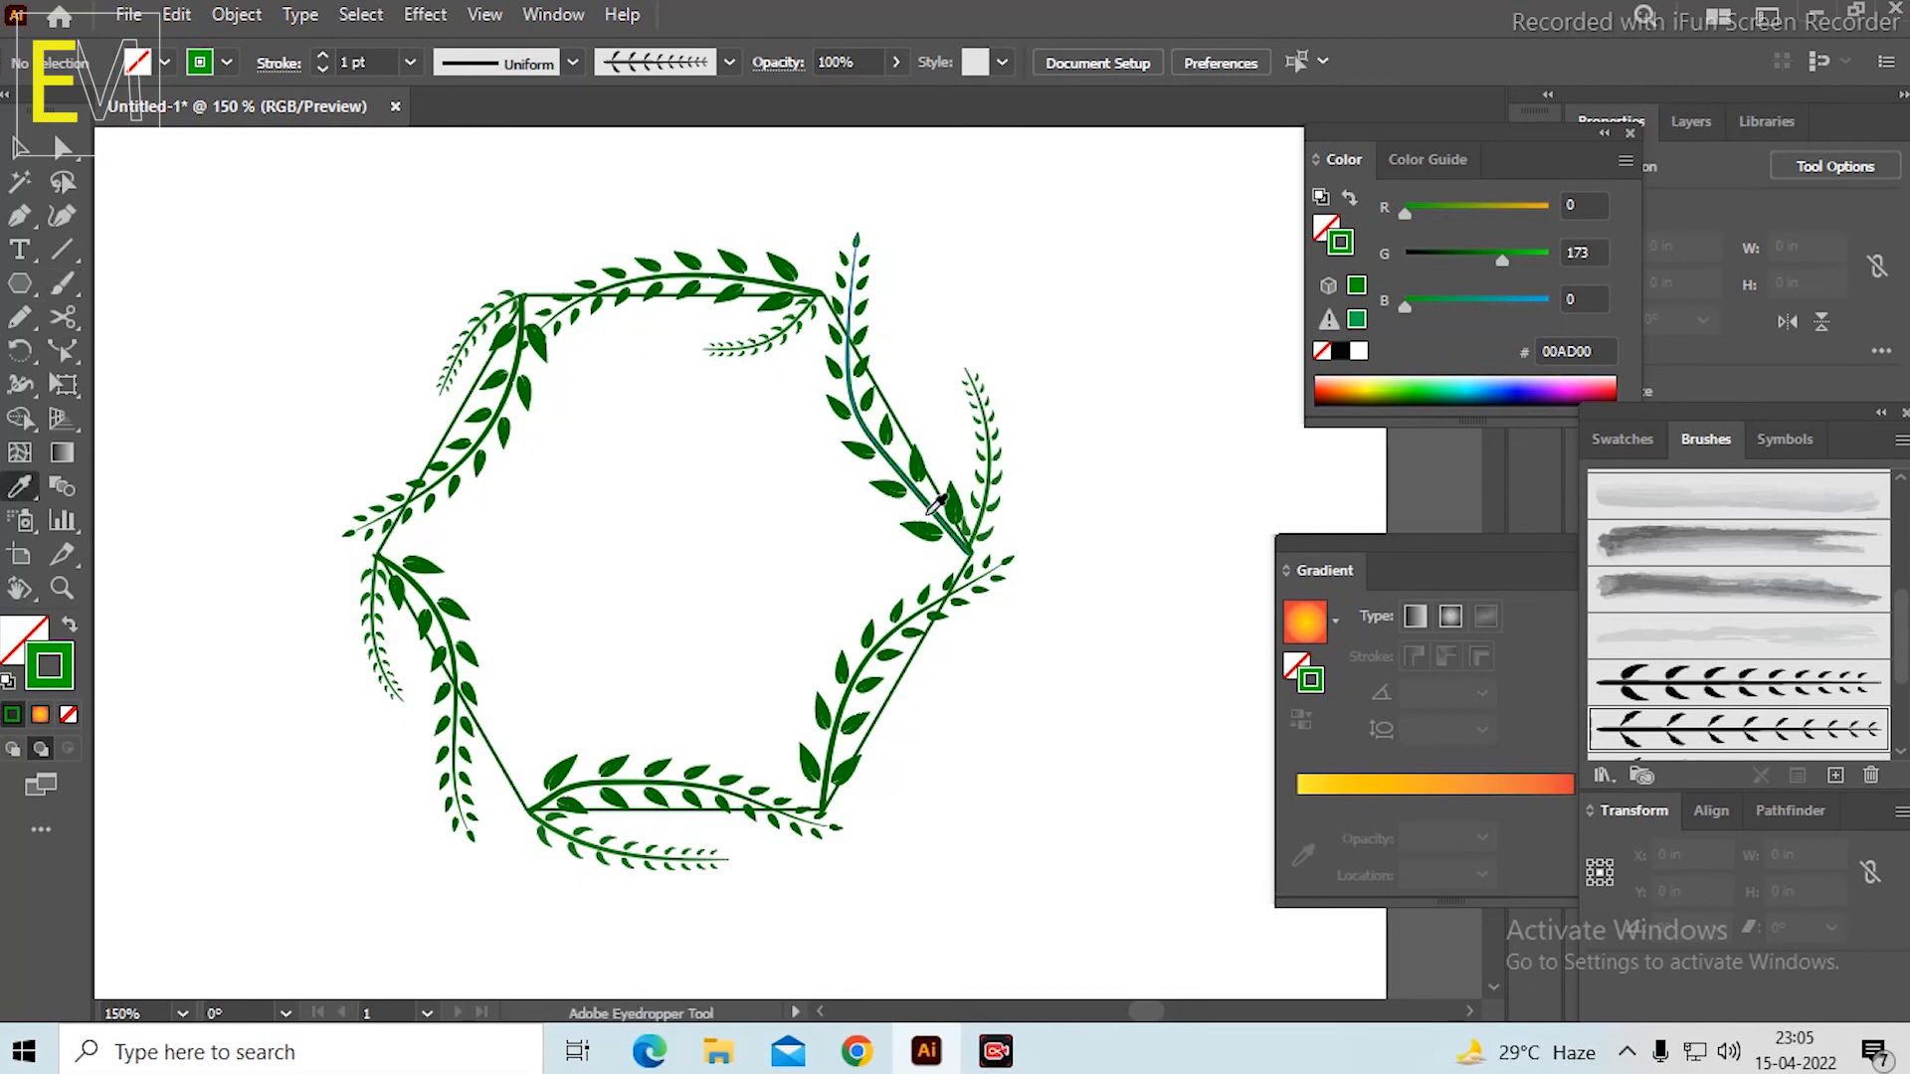
click(952, 519)
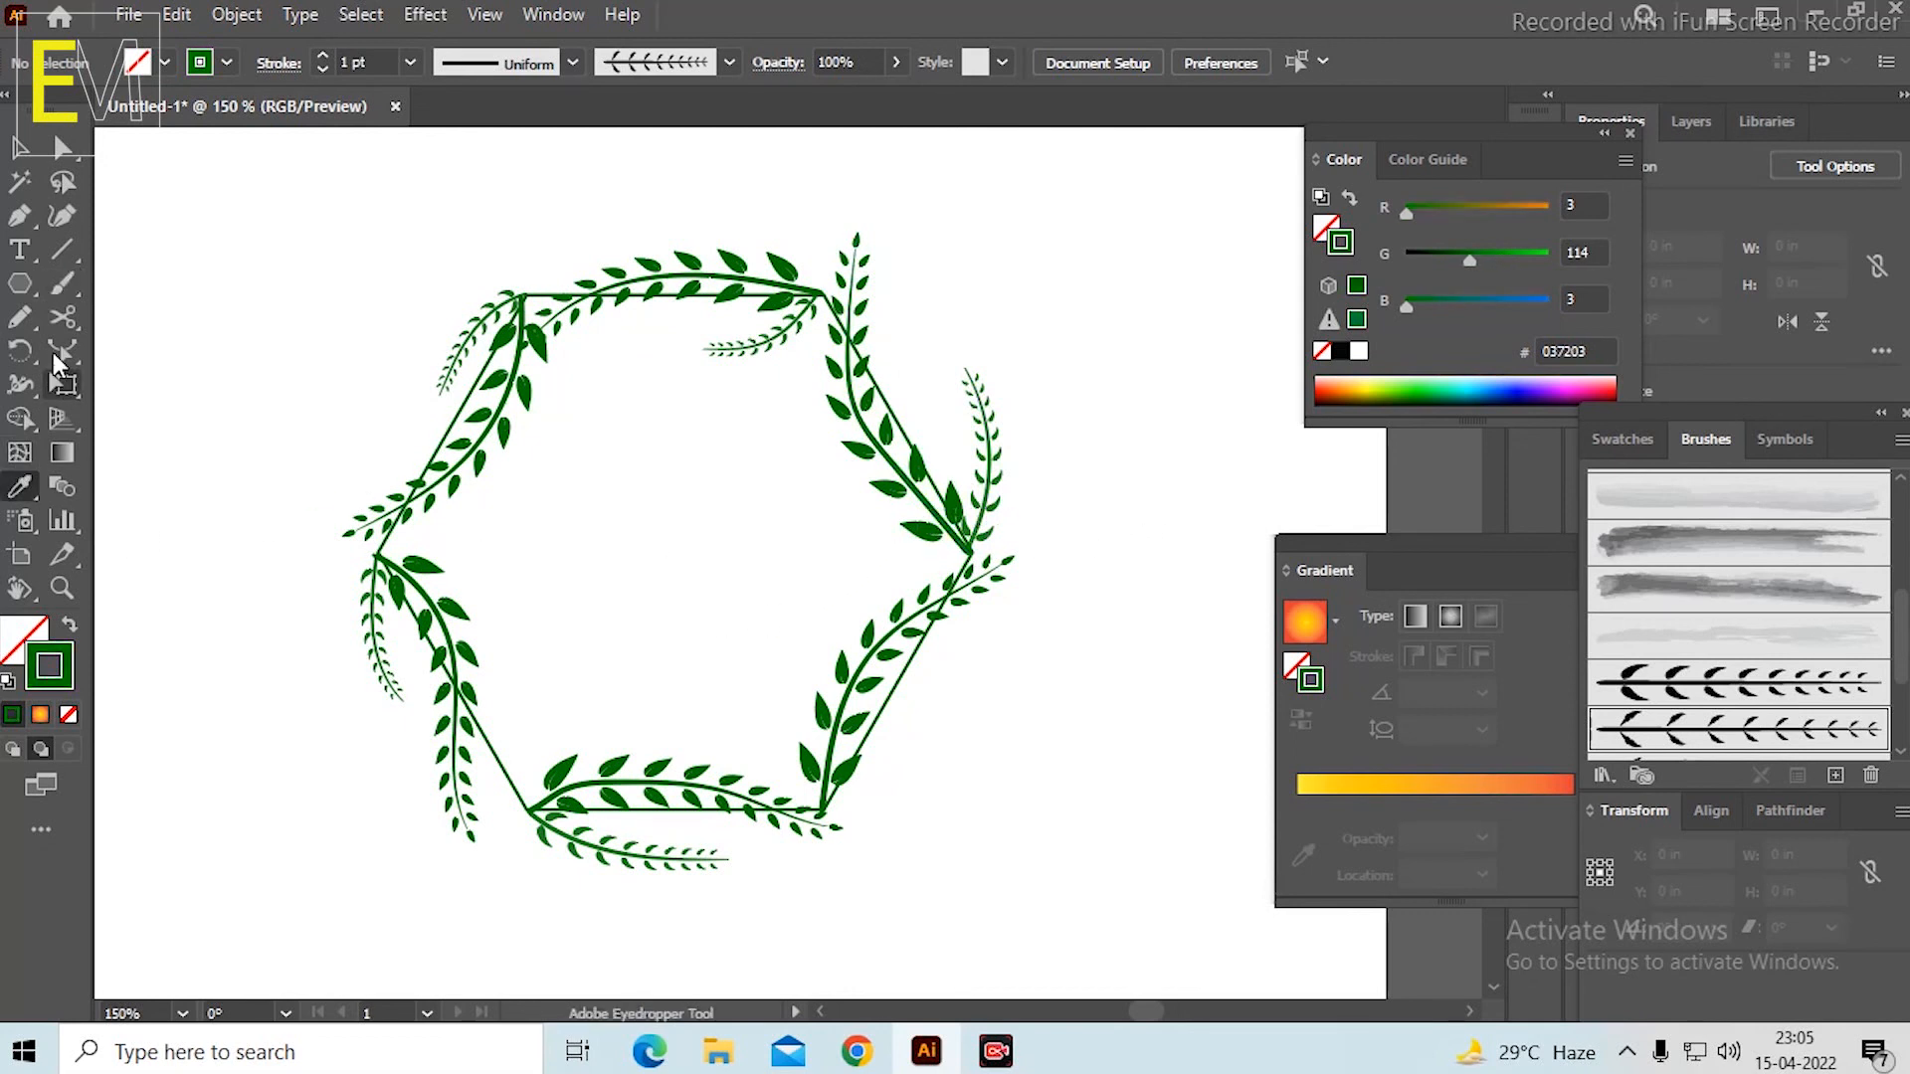
click(62, 282)
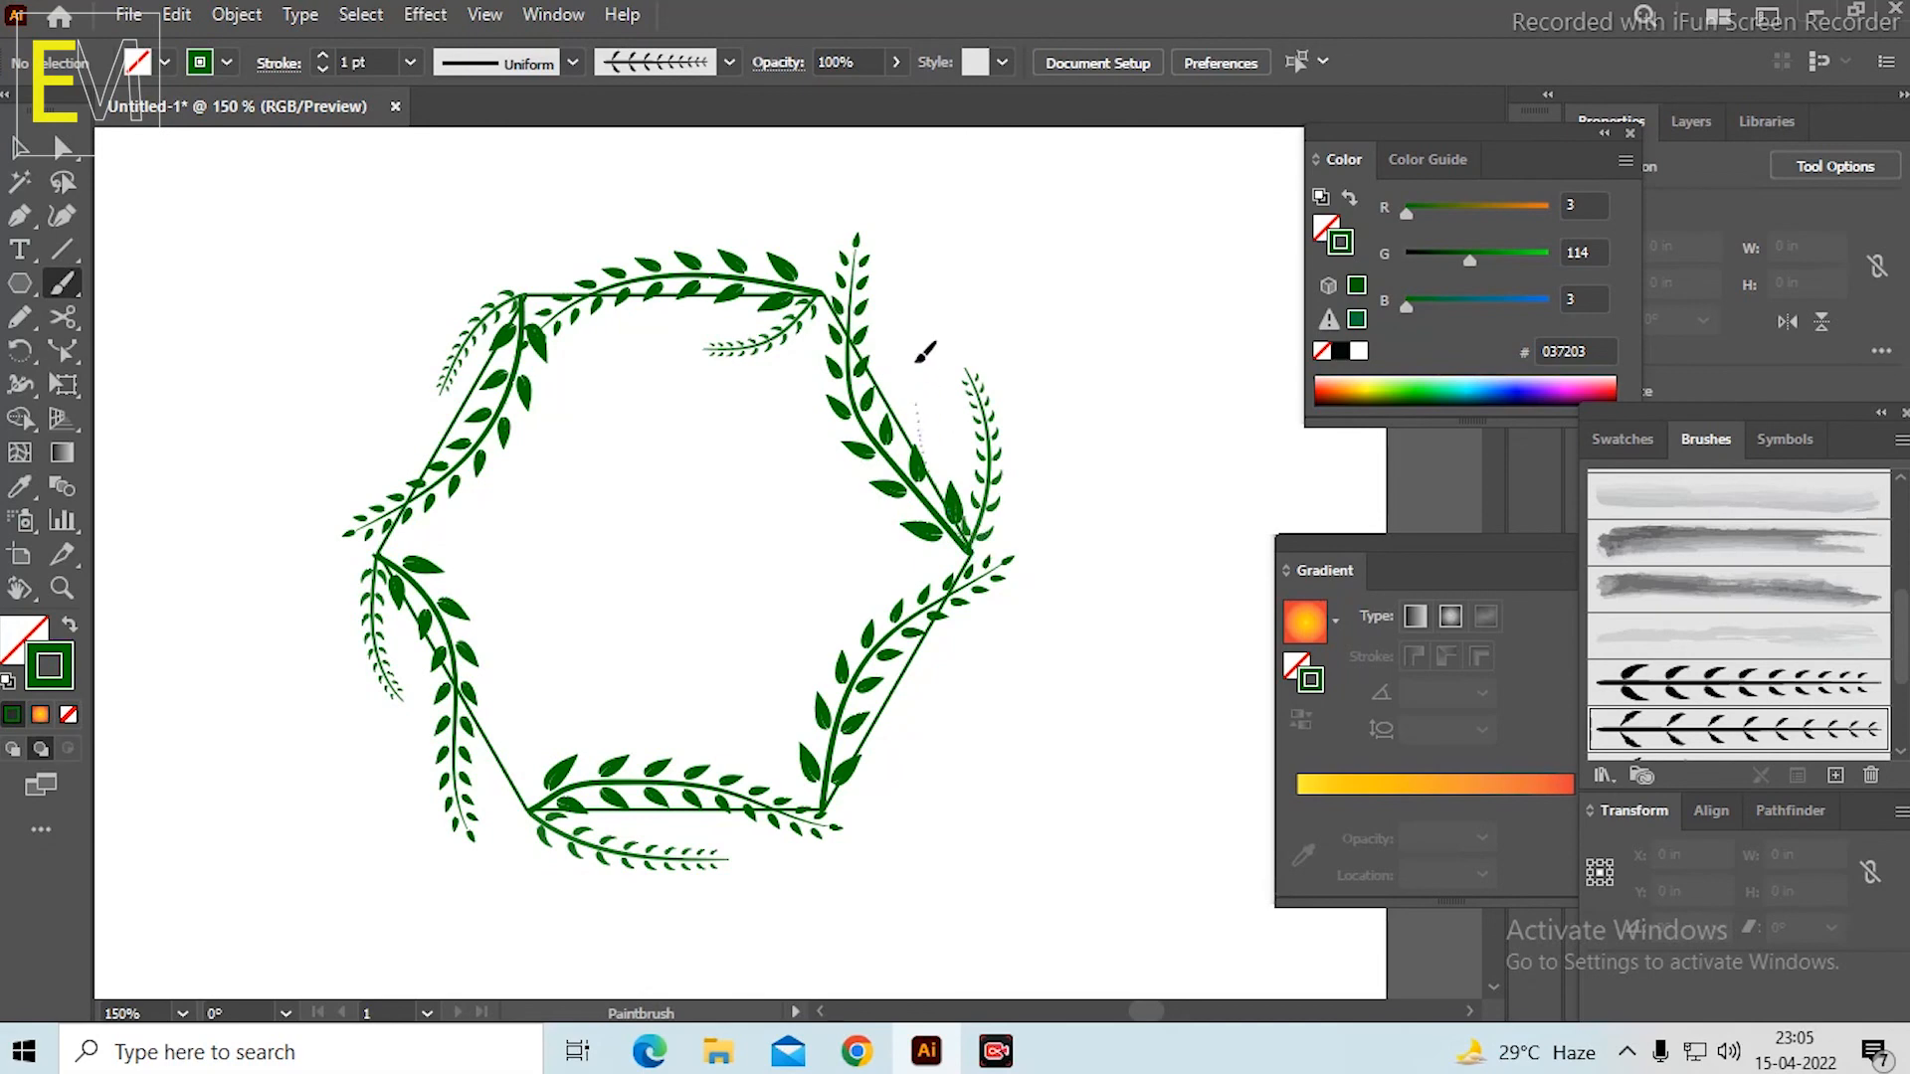
drag(916, 362, 917, 237)
key(ctrl+z)
drag(804, 543, 755, 511)
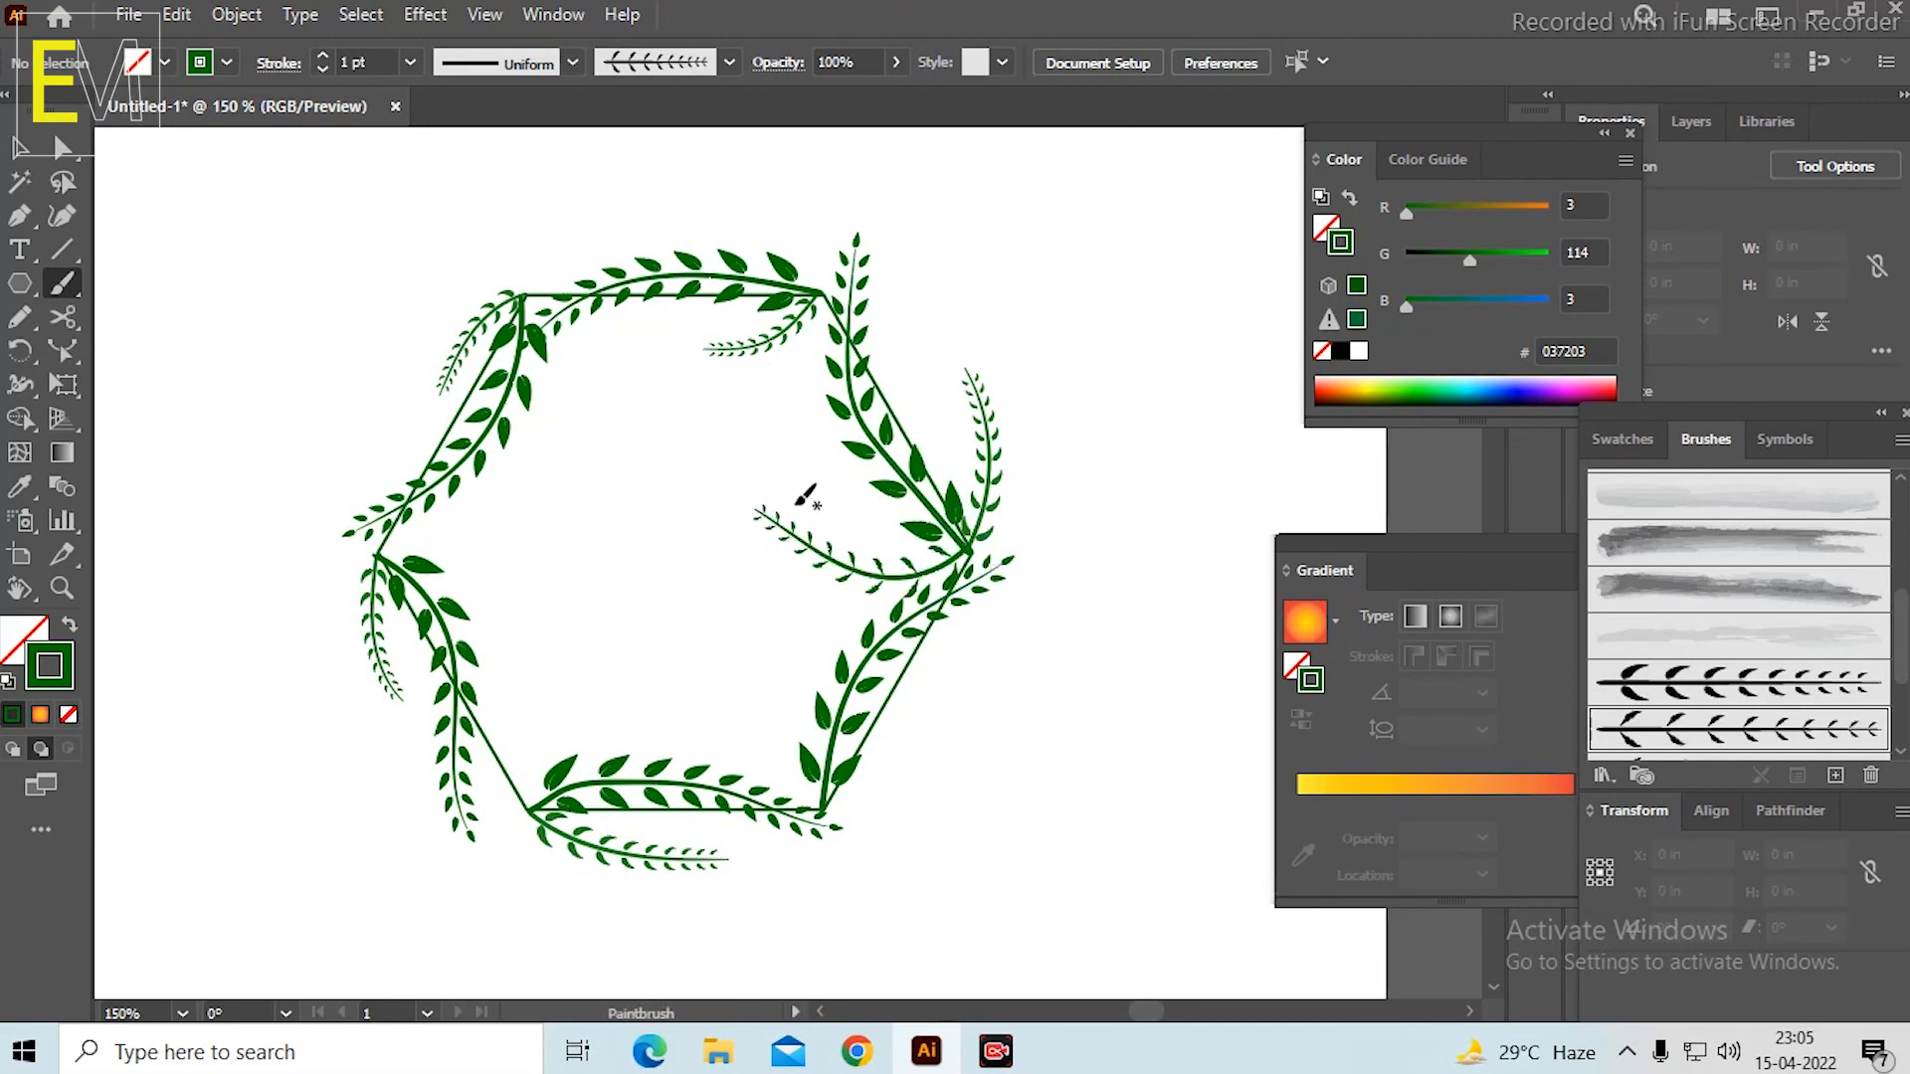
Paint a thin leafy stem curving upward and outward from the hexagon's upper-right corner.
scroll(843, 448, up, 1)
key(space)
drag(917, 542, 949, 776)
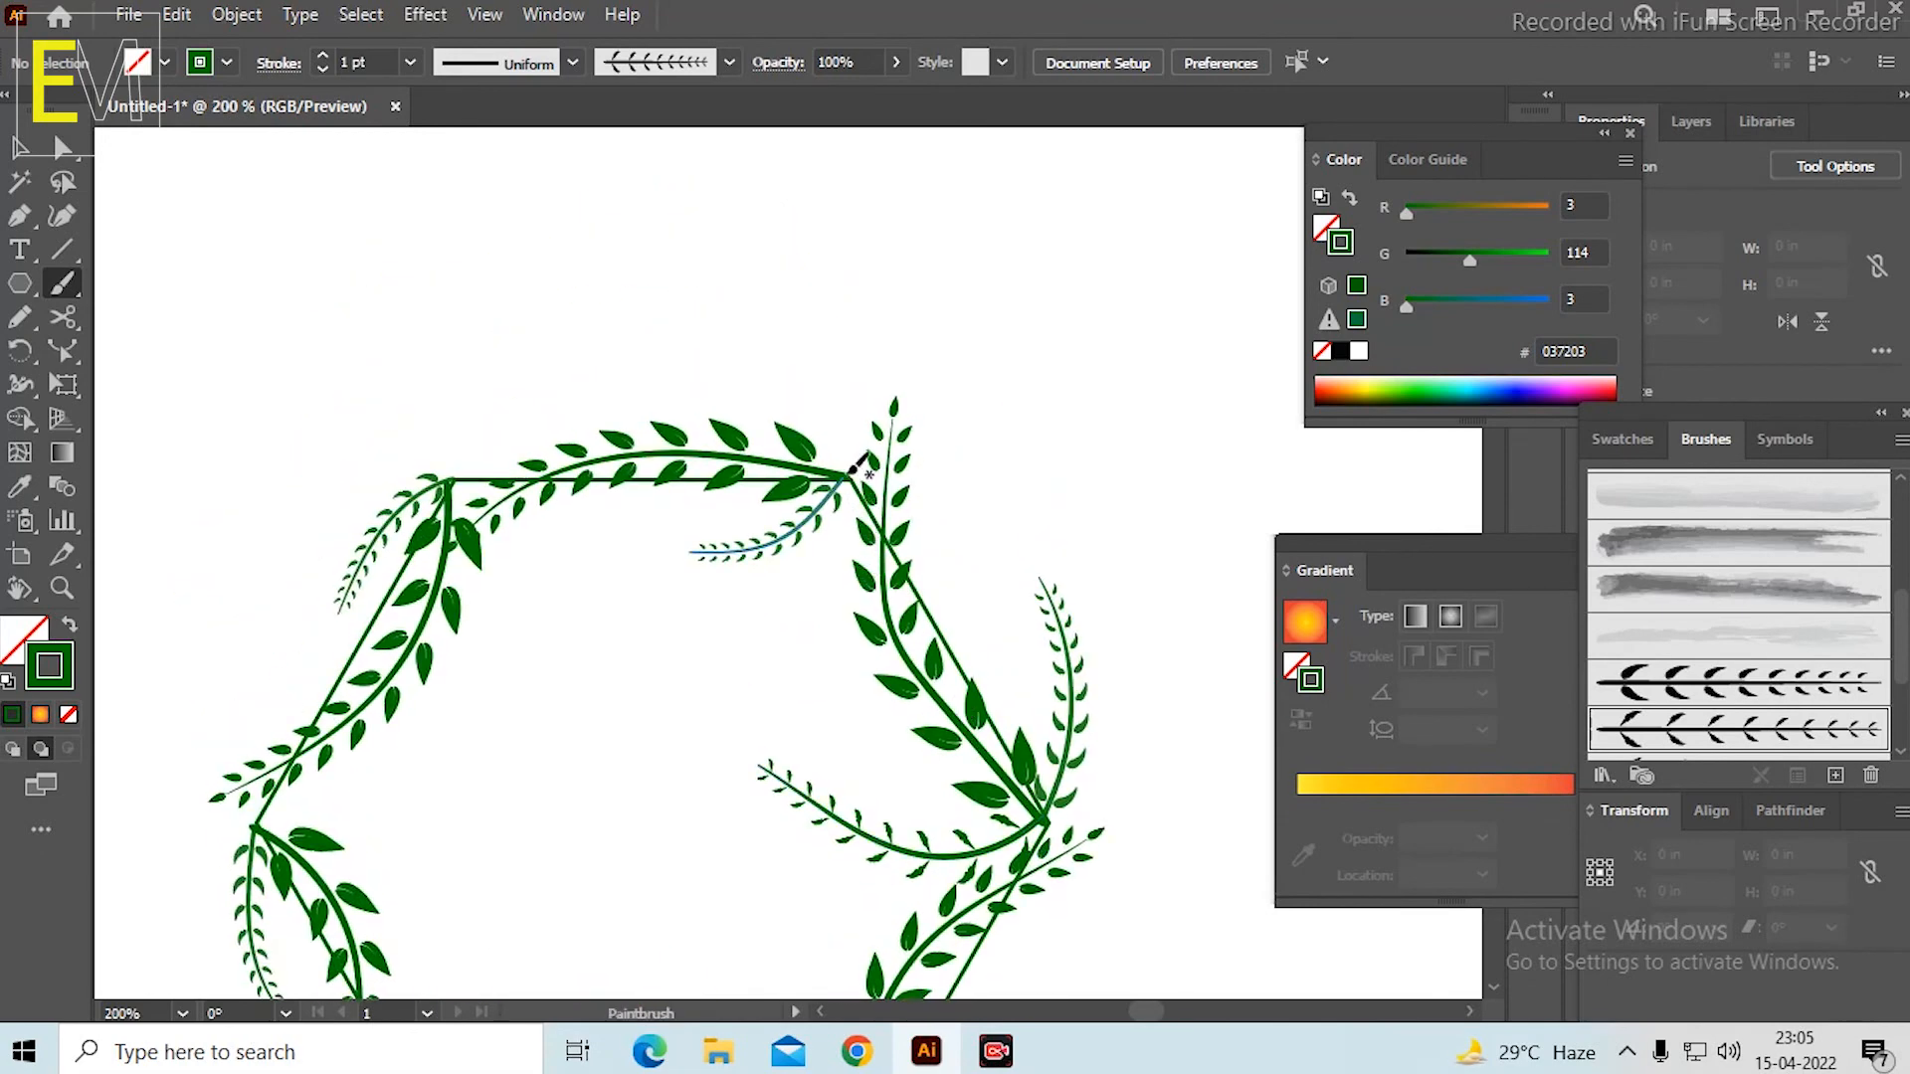
drag(848, 476, 806, 356)
drag(723, 261, 724, 269)
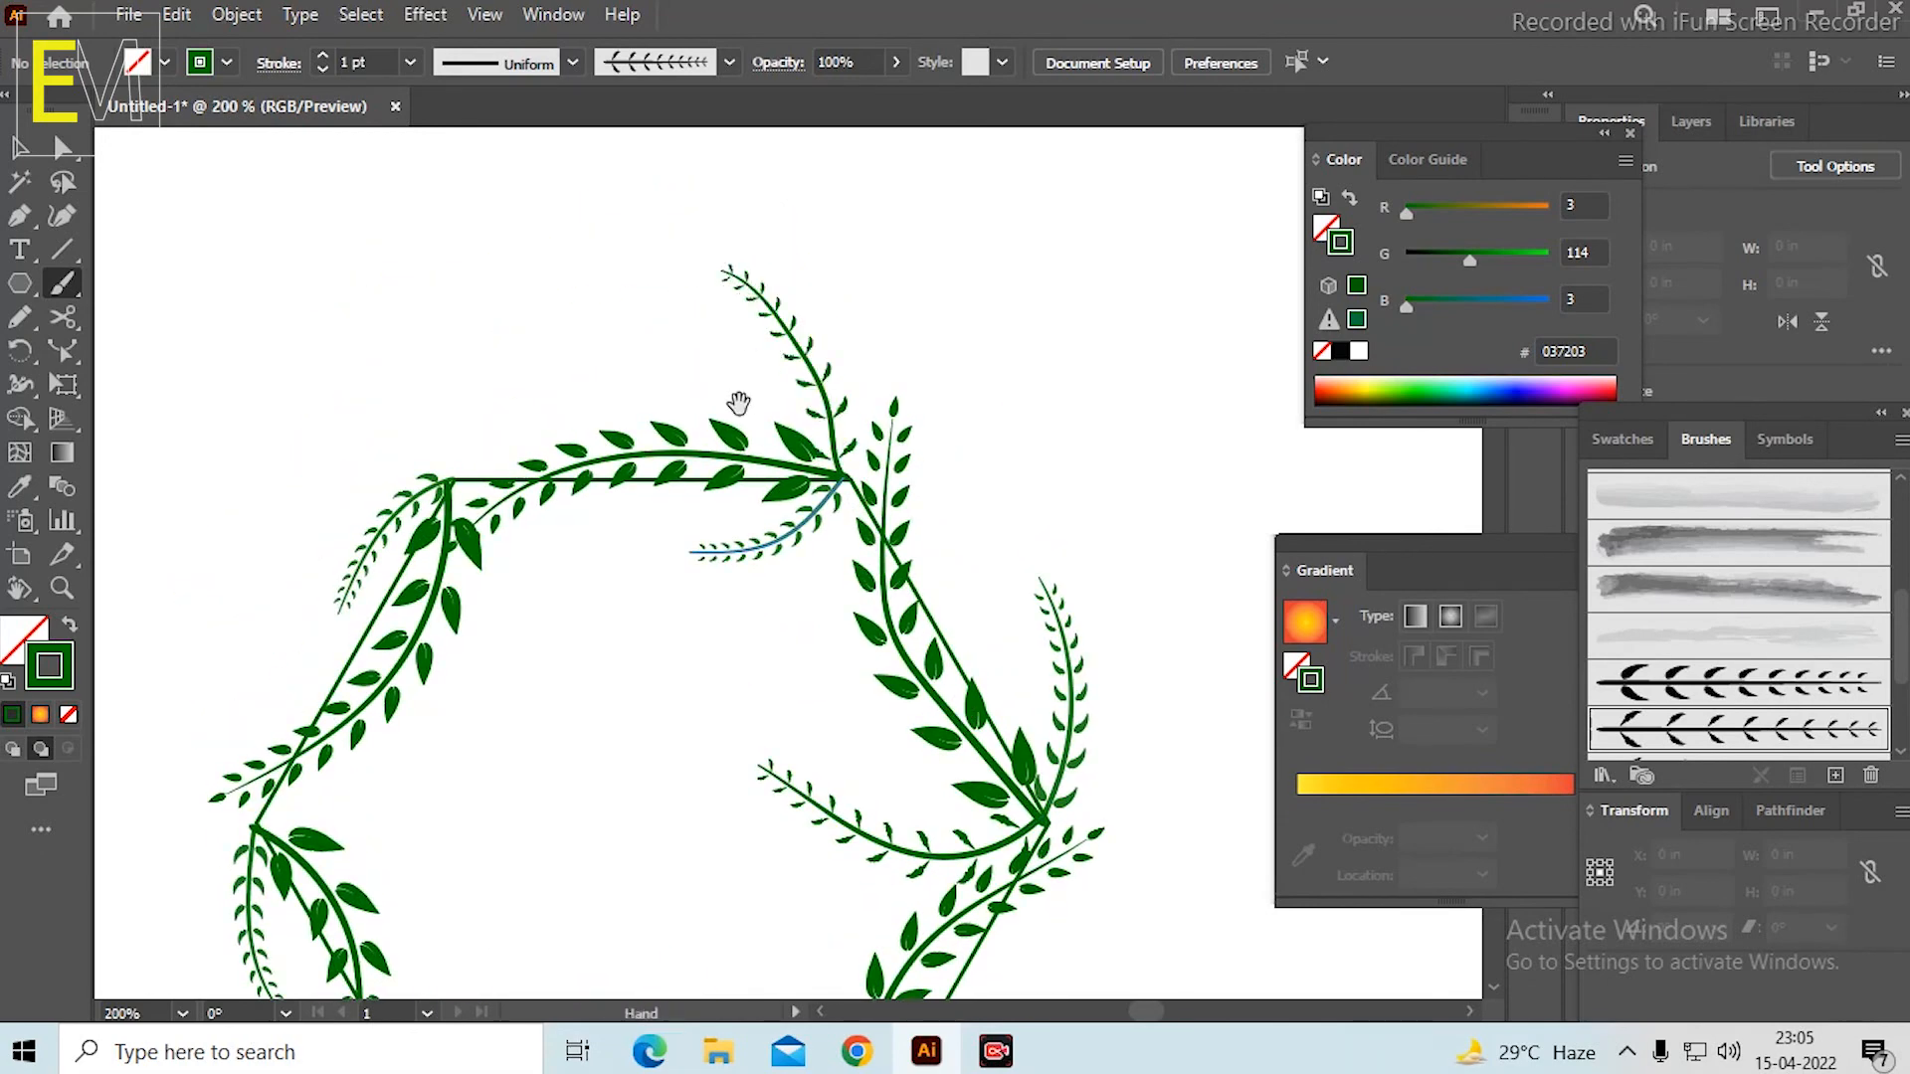
Paint a thin leafy stem from the hexagon's upper-left corner, curving down into the hexagon.
key(space)
drag(737, 405, 908, 418)
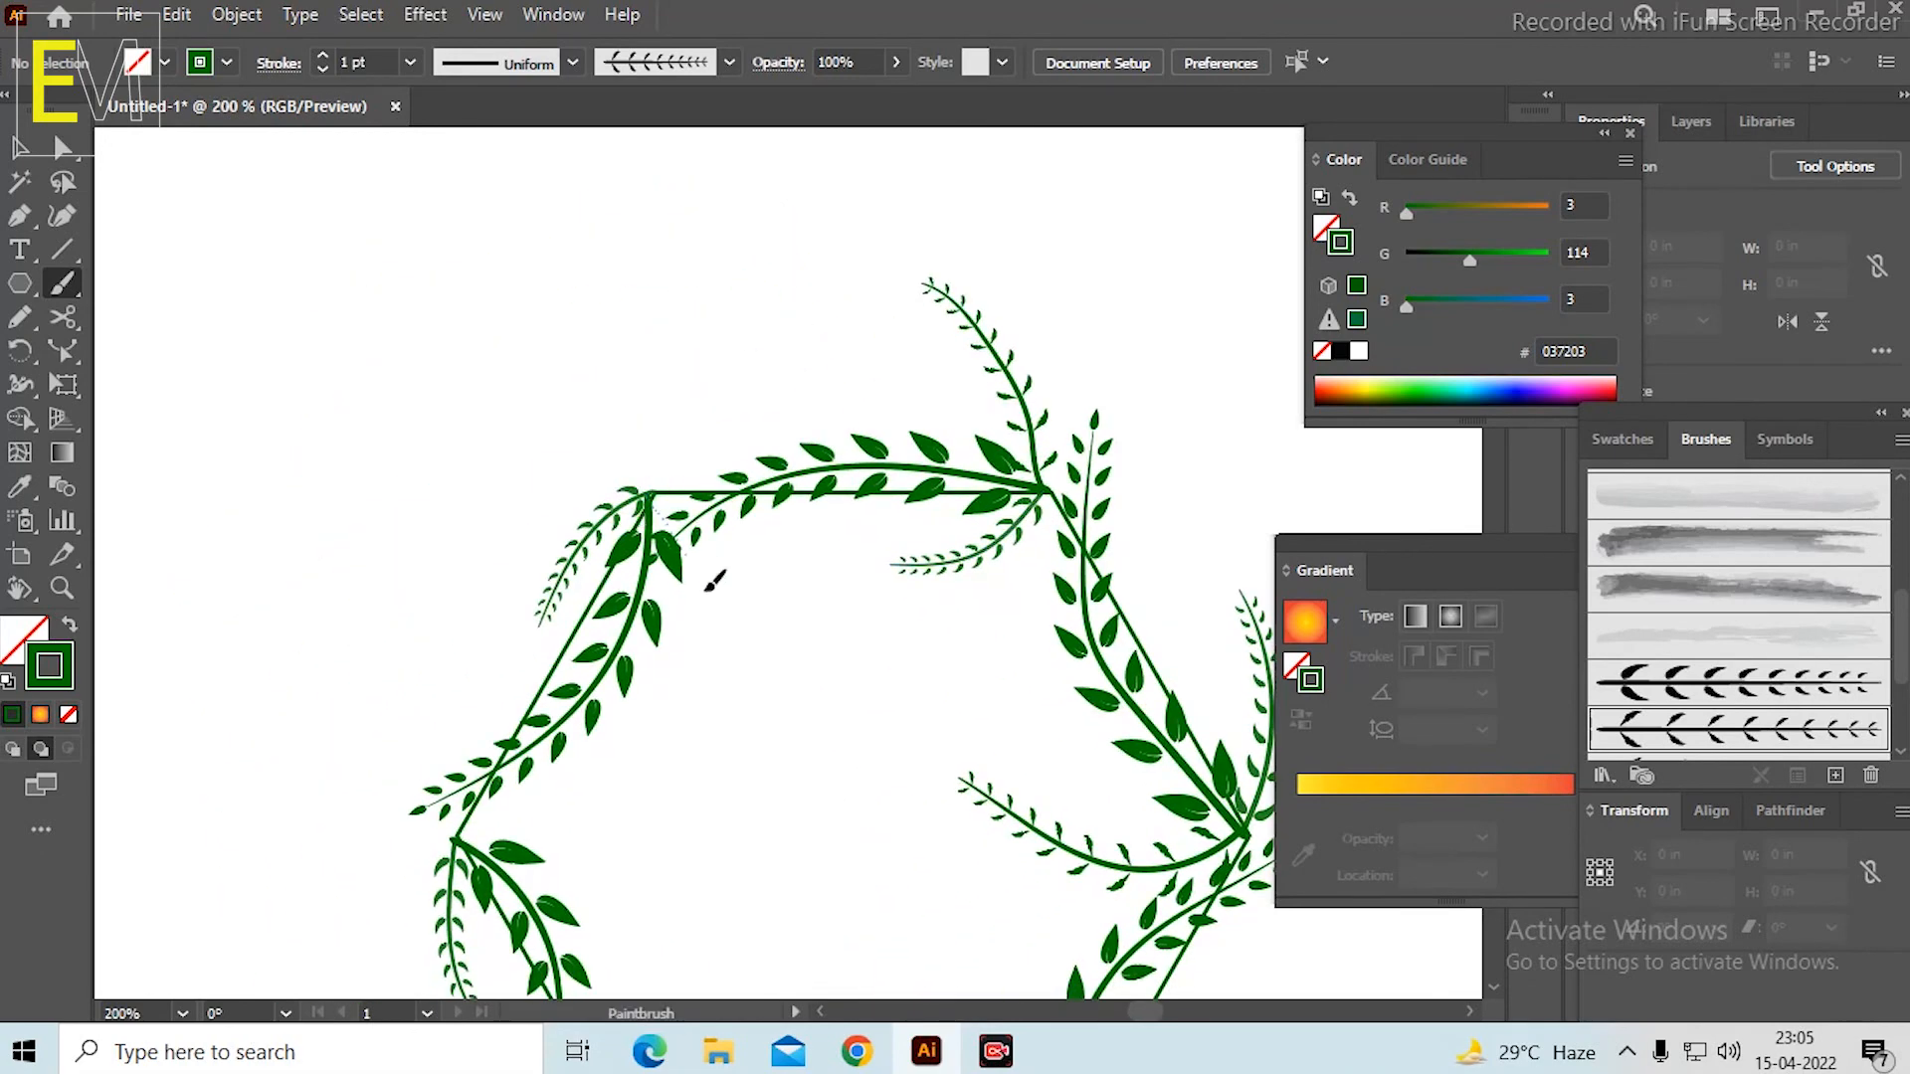
mouse_move(715, 580)
mouse_down()
mouse_move(712, 729)
mouse_move(859, 406)
mouse_up()
Paint a thin leafy stem arching from the hexagon's left corner down into the hexagon, redoing unsatisfactory strokes.
key(space)
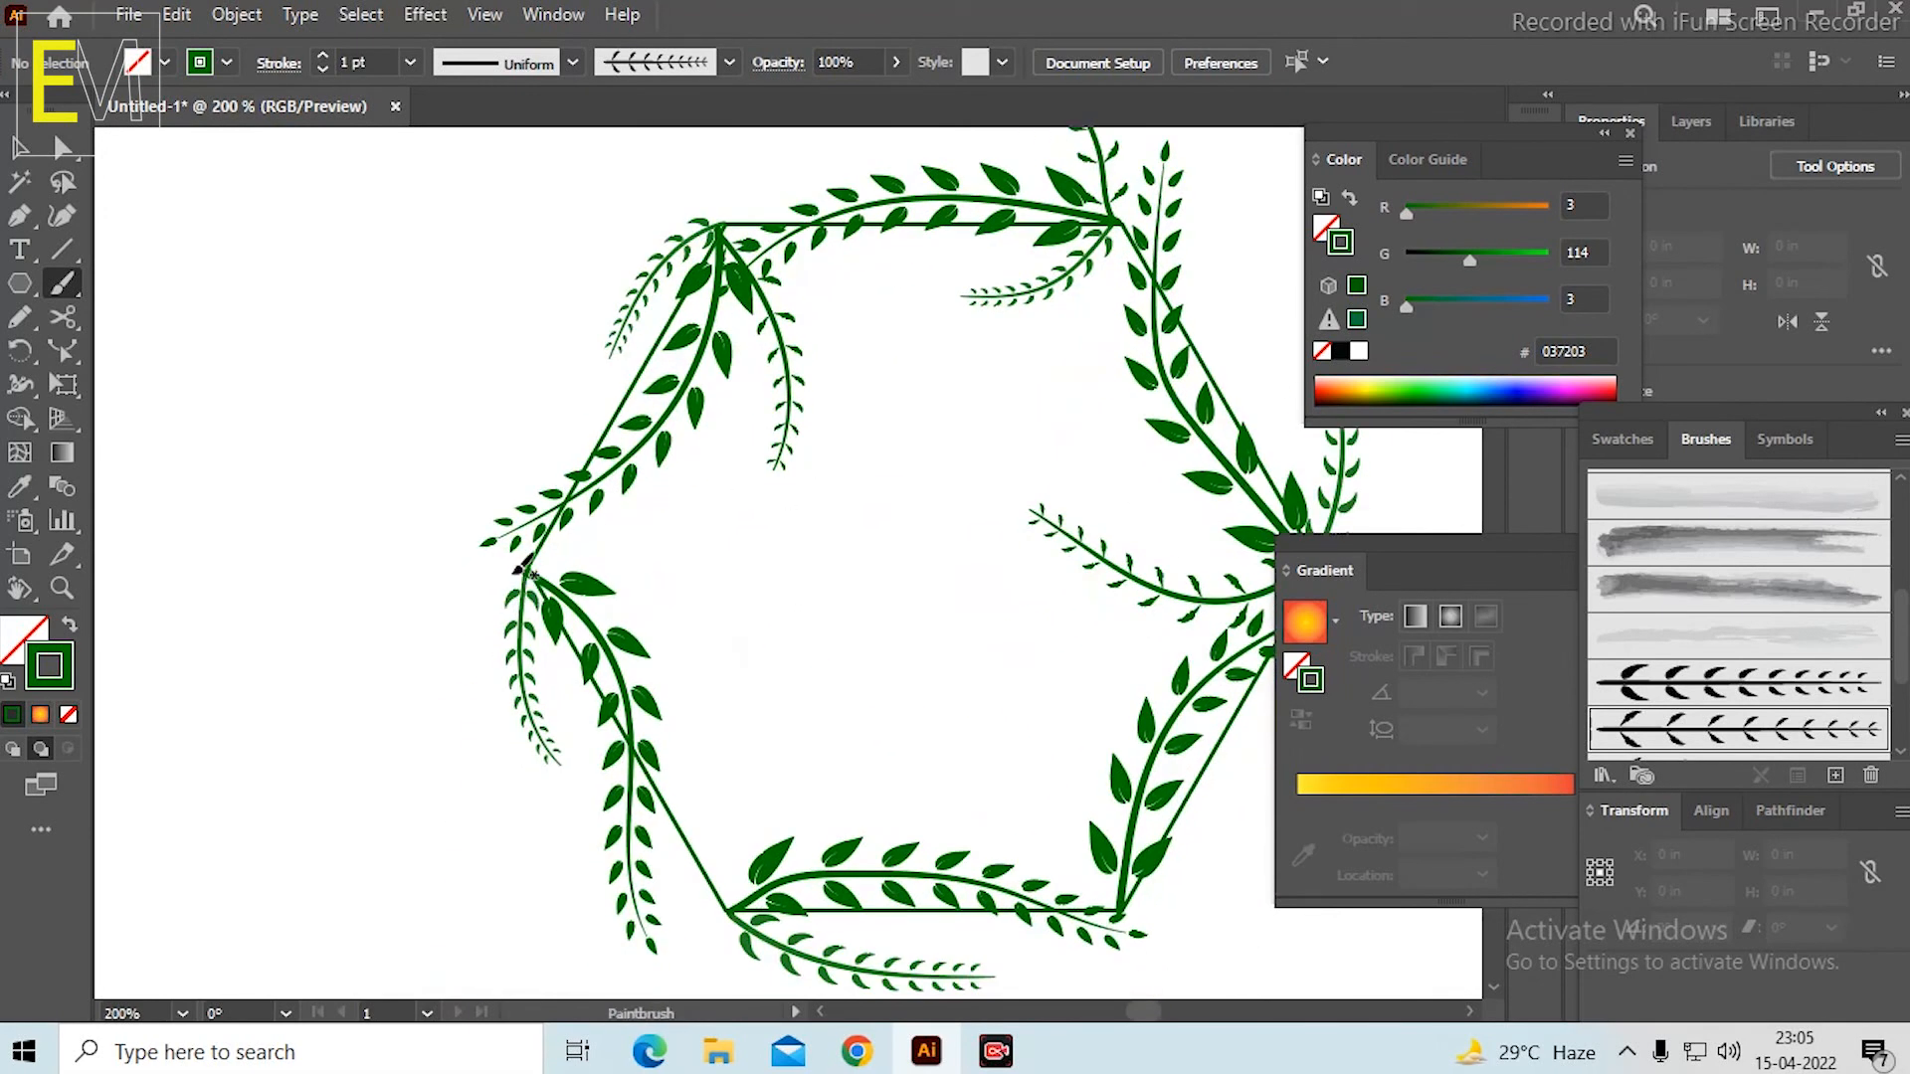
mouse_move(555, 553)
mouse_down()
mouse_move(637, 541)
mouse_move(701, 584)
mouse_move(726, 736)
mouse_up()
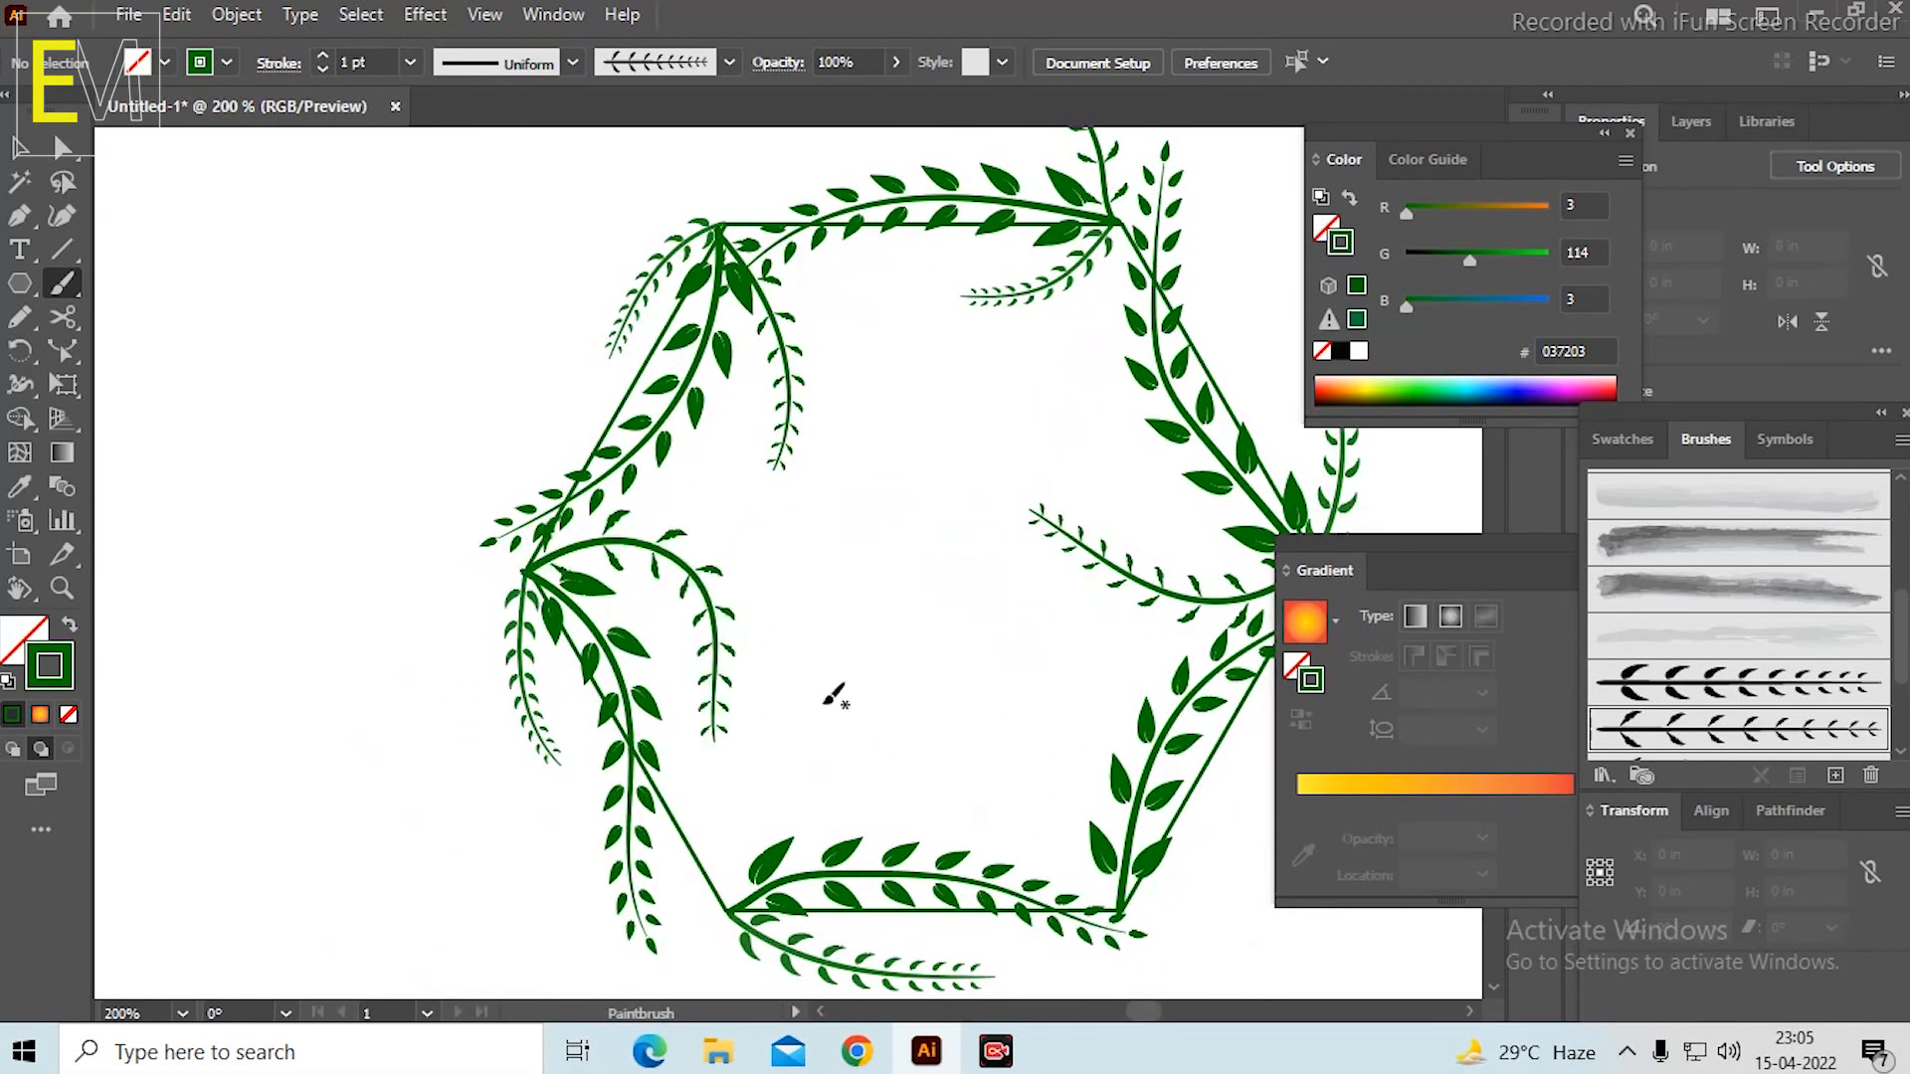
scroll(813, 573, down, 2)
key(ctrl+z)
scroll(887, 650, up, 2)
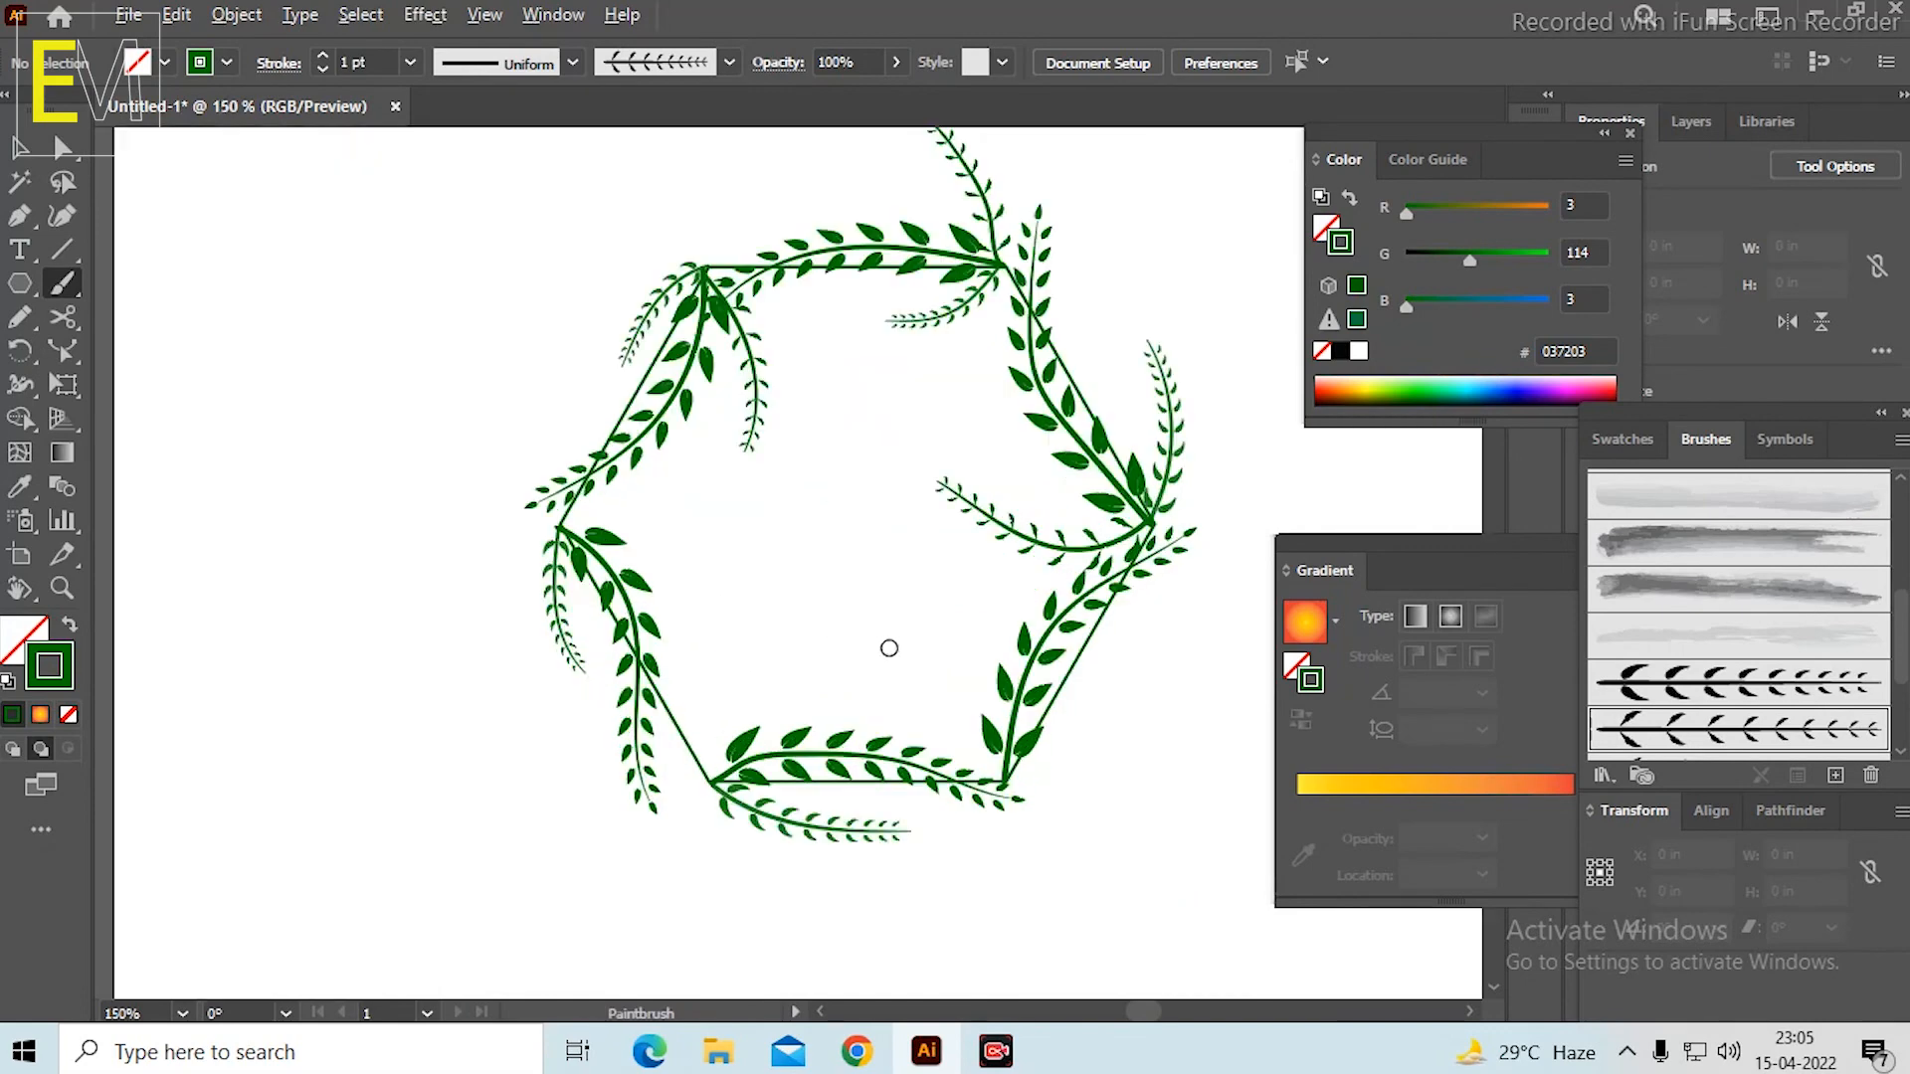
mouse_move(450, 484)
mouse_down()
mouse_move(514, 480)
mouse_move(597, 532)
mouse_move(640, 638)
mouse_up()
key(ctrl+z)
Paint a short thin leafy stem from the hexagon's lower-left corner, curving up and right into the hexagon.
key(space)
drag(822, 644, 731, 493)
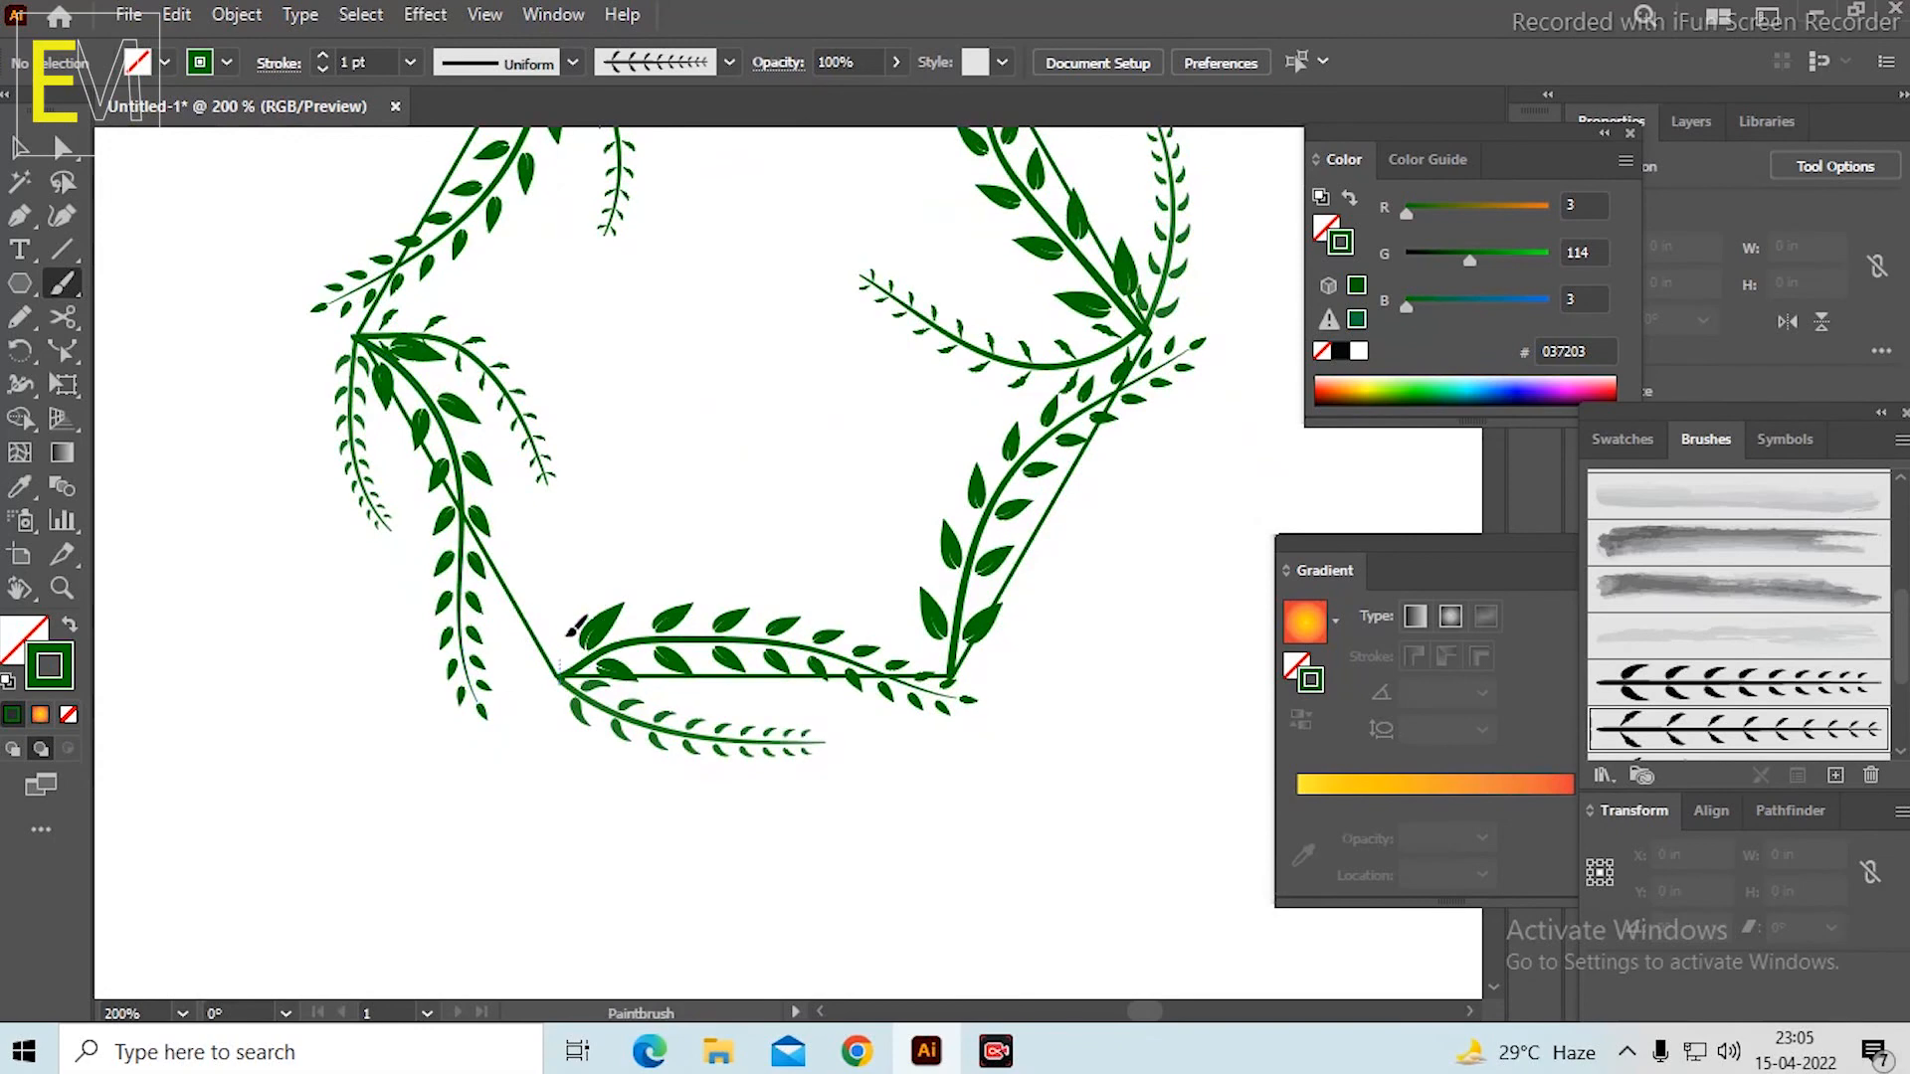
drag(686, 566, 708, 548)
scroll(718, 525, down, 3)
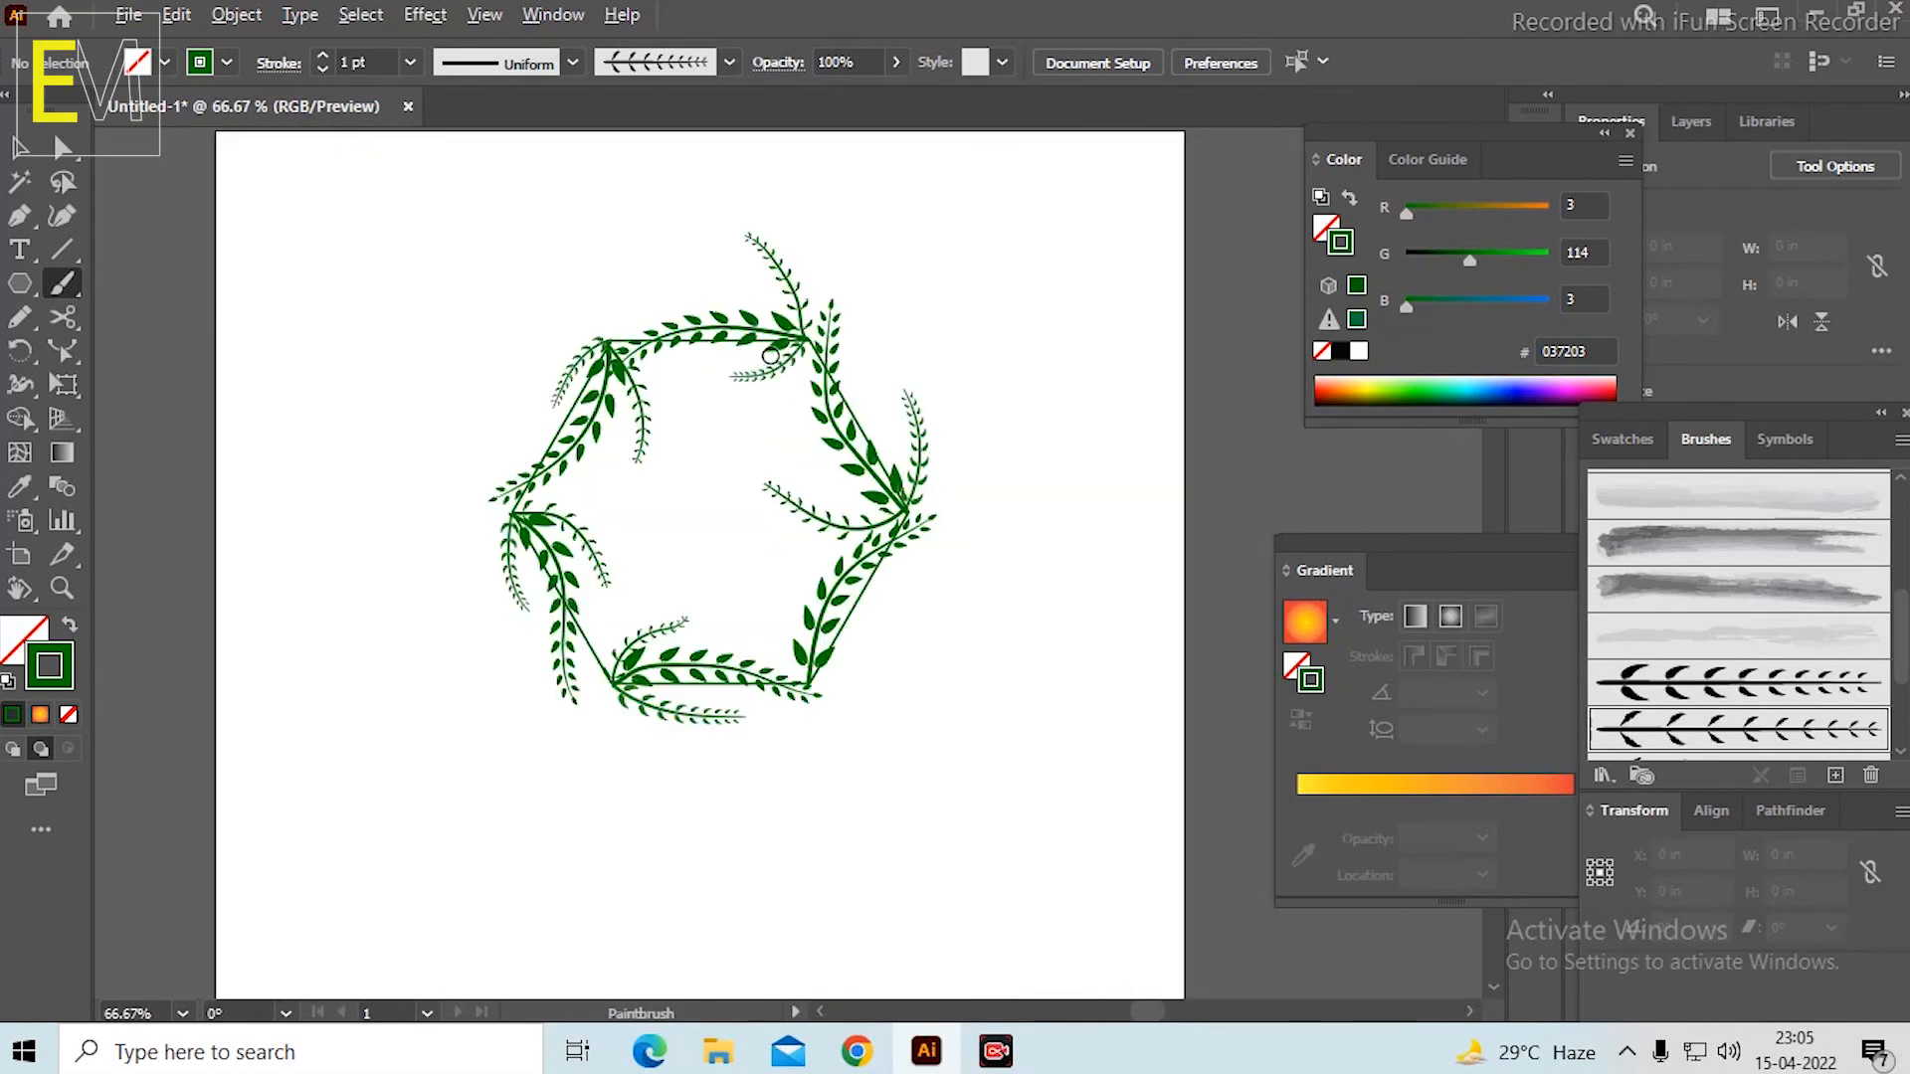
Make the third leafy stem art brush, directly below the current one, active for painting.
scroll(771, 357, up, 2)
scroll(1652, 678, down, 2)
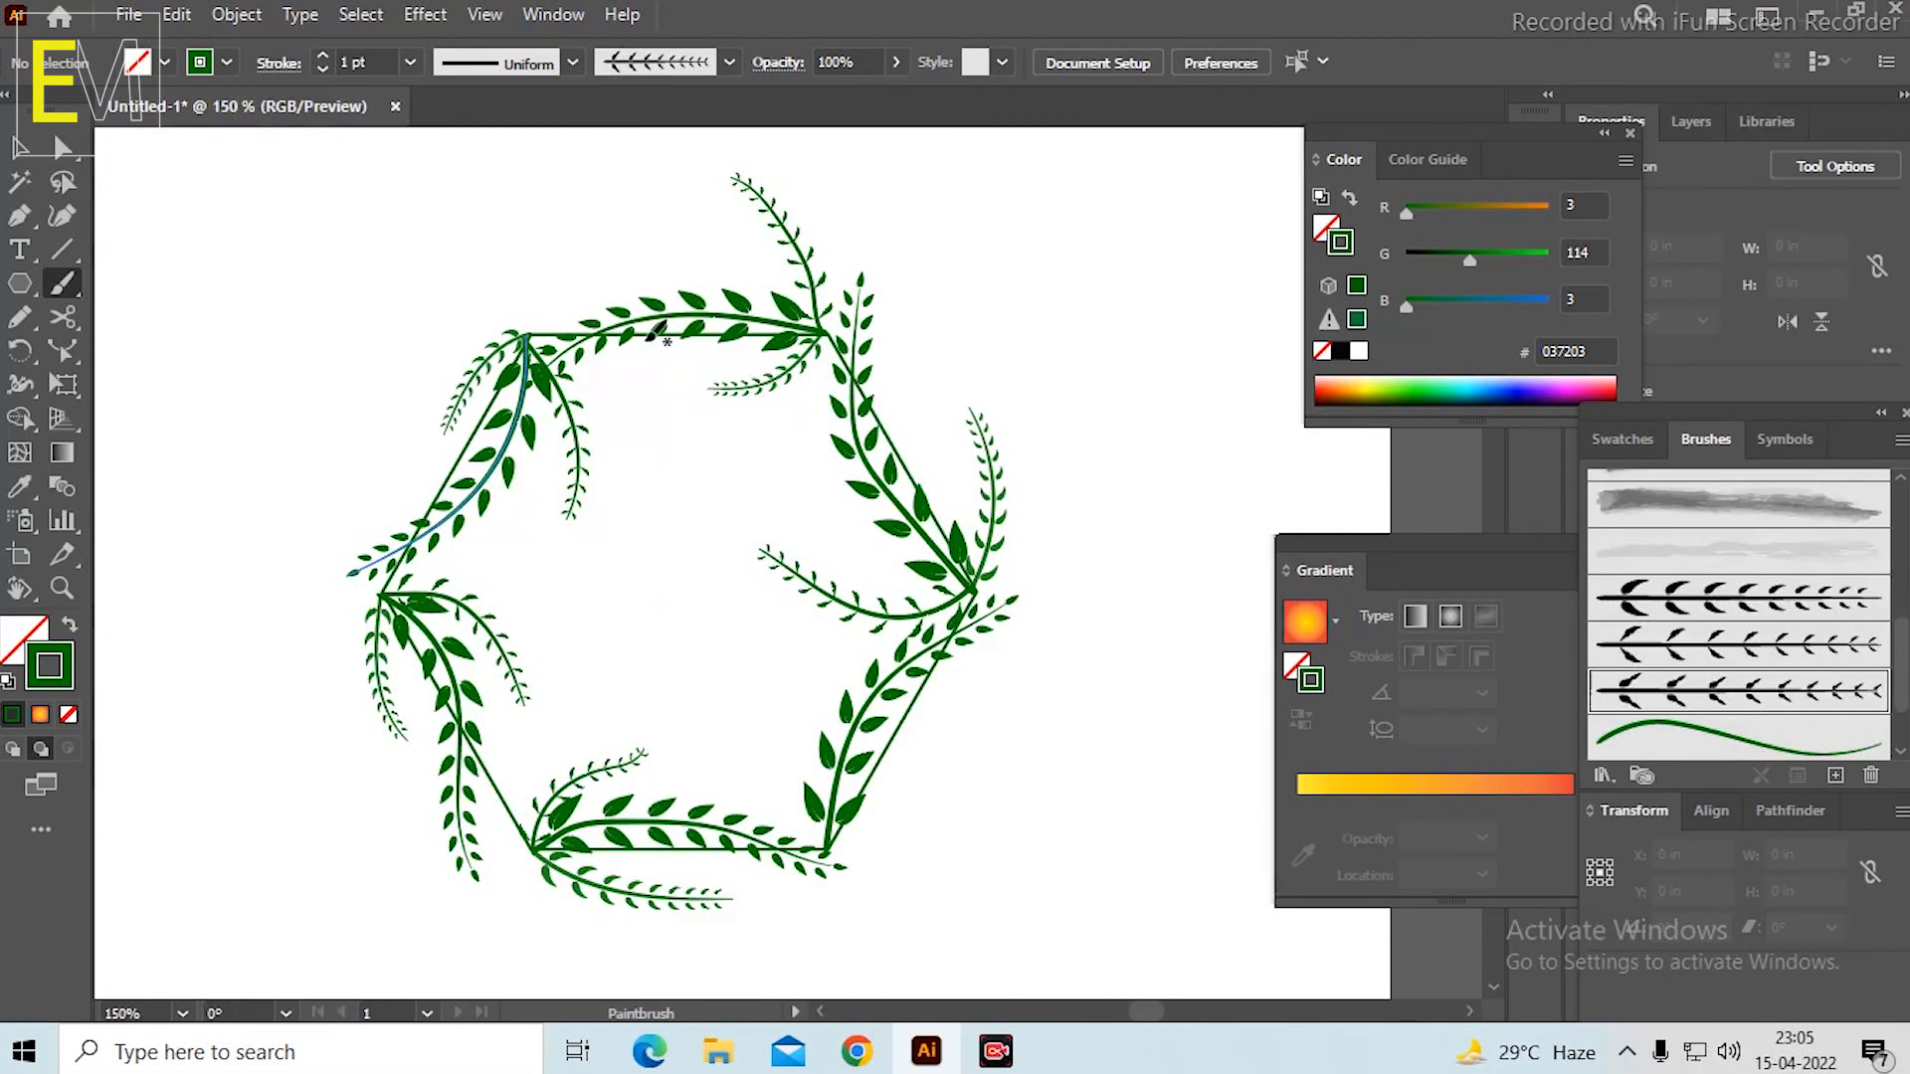
Try painting stems to the right of the hexagon with a 4 pt stroke weight, undoing both strokes.
click(410, 63)
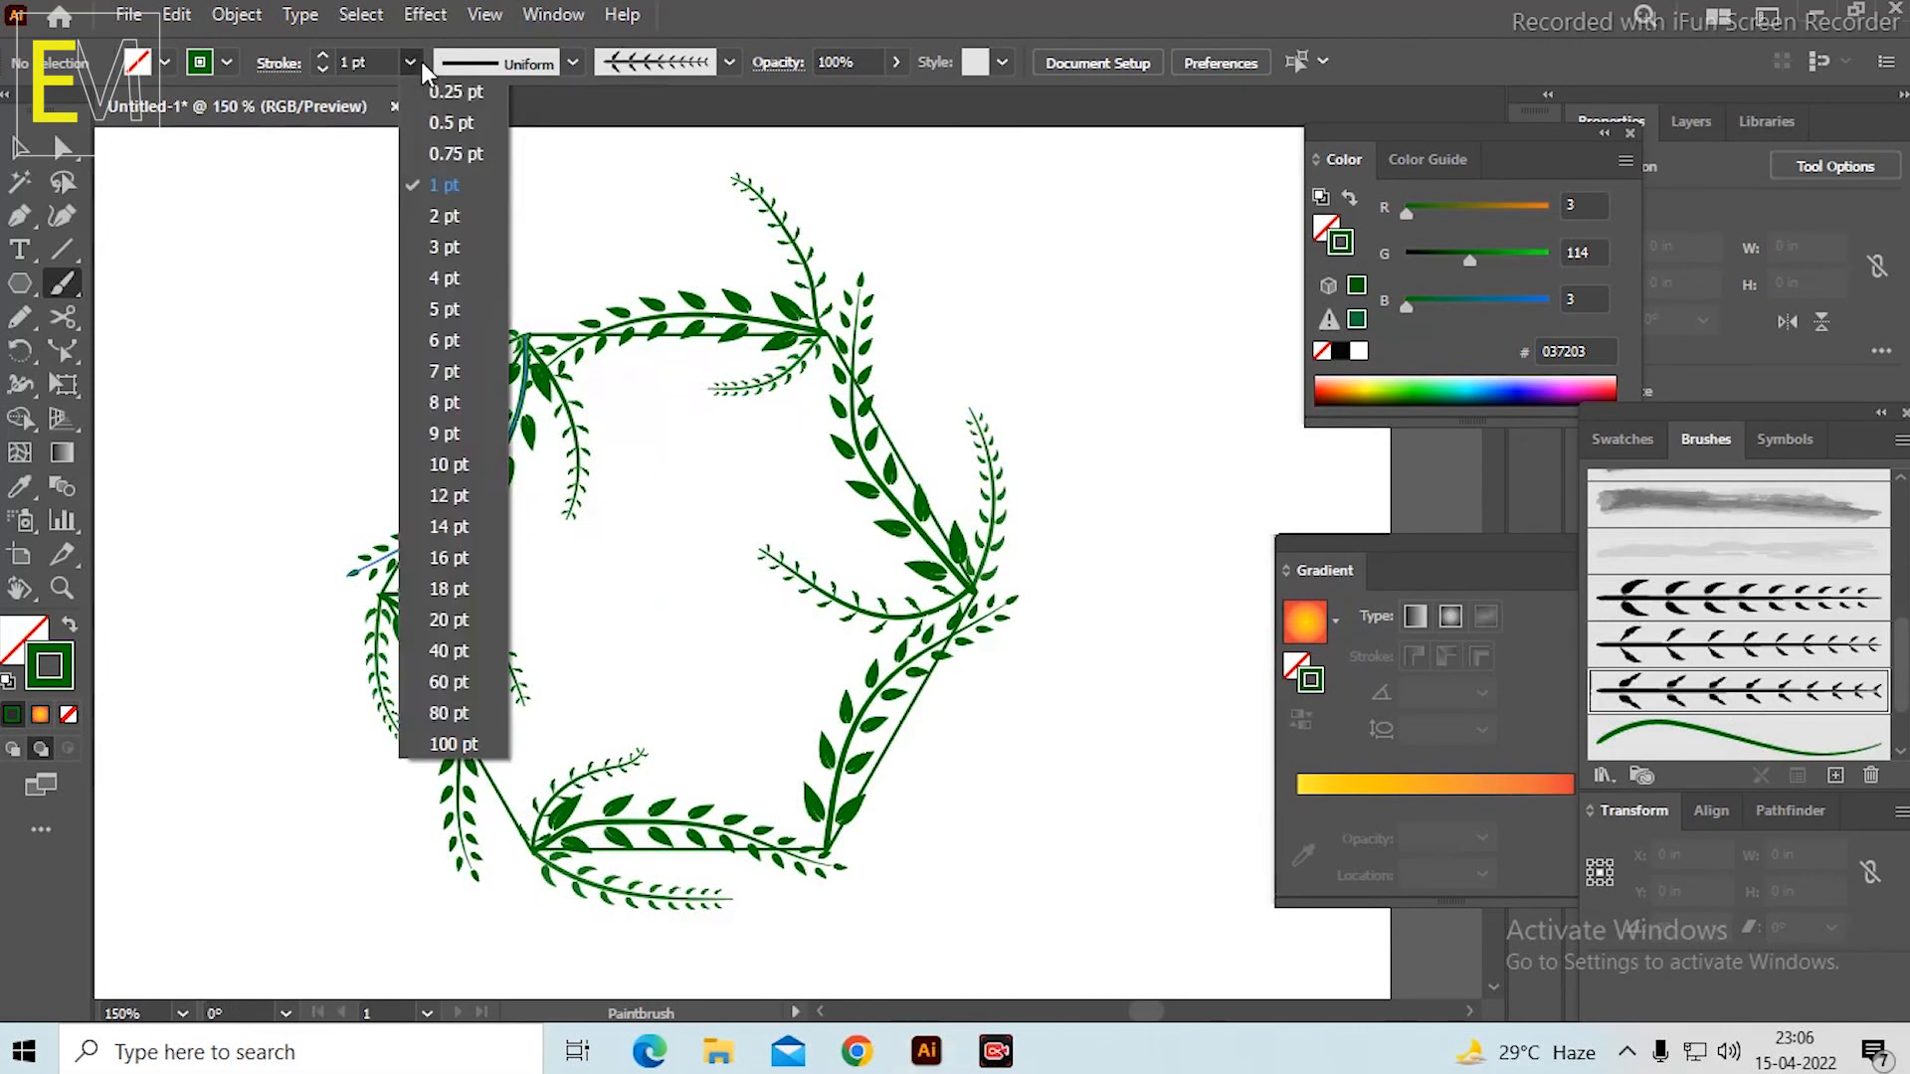
click(450, 281)
mouse_move(1100, 837)
mouse_down()
mouse_move(1224, 405)
mouse_move(1212, 380)
mouse_up()
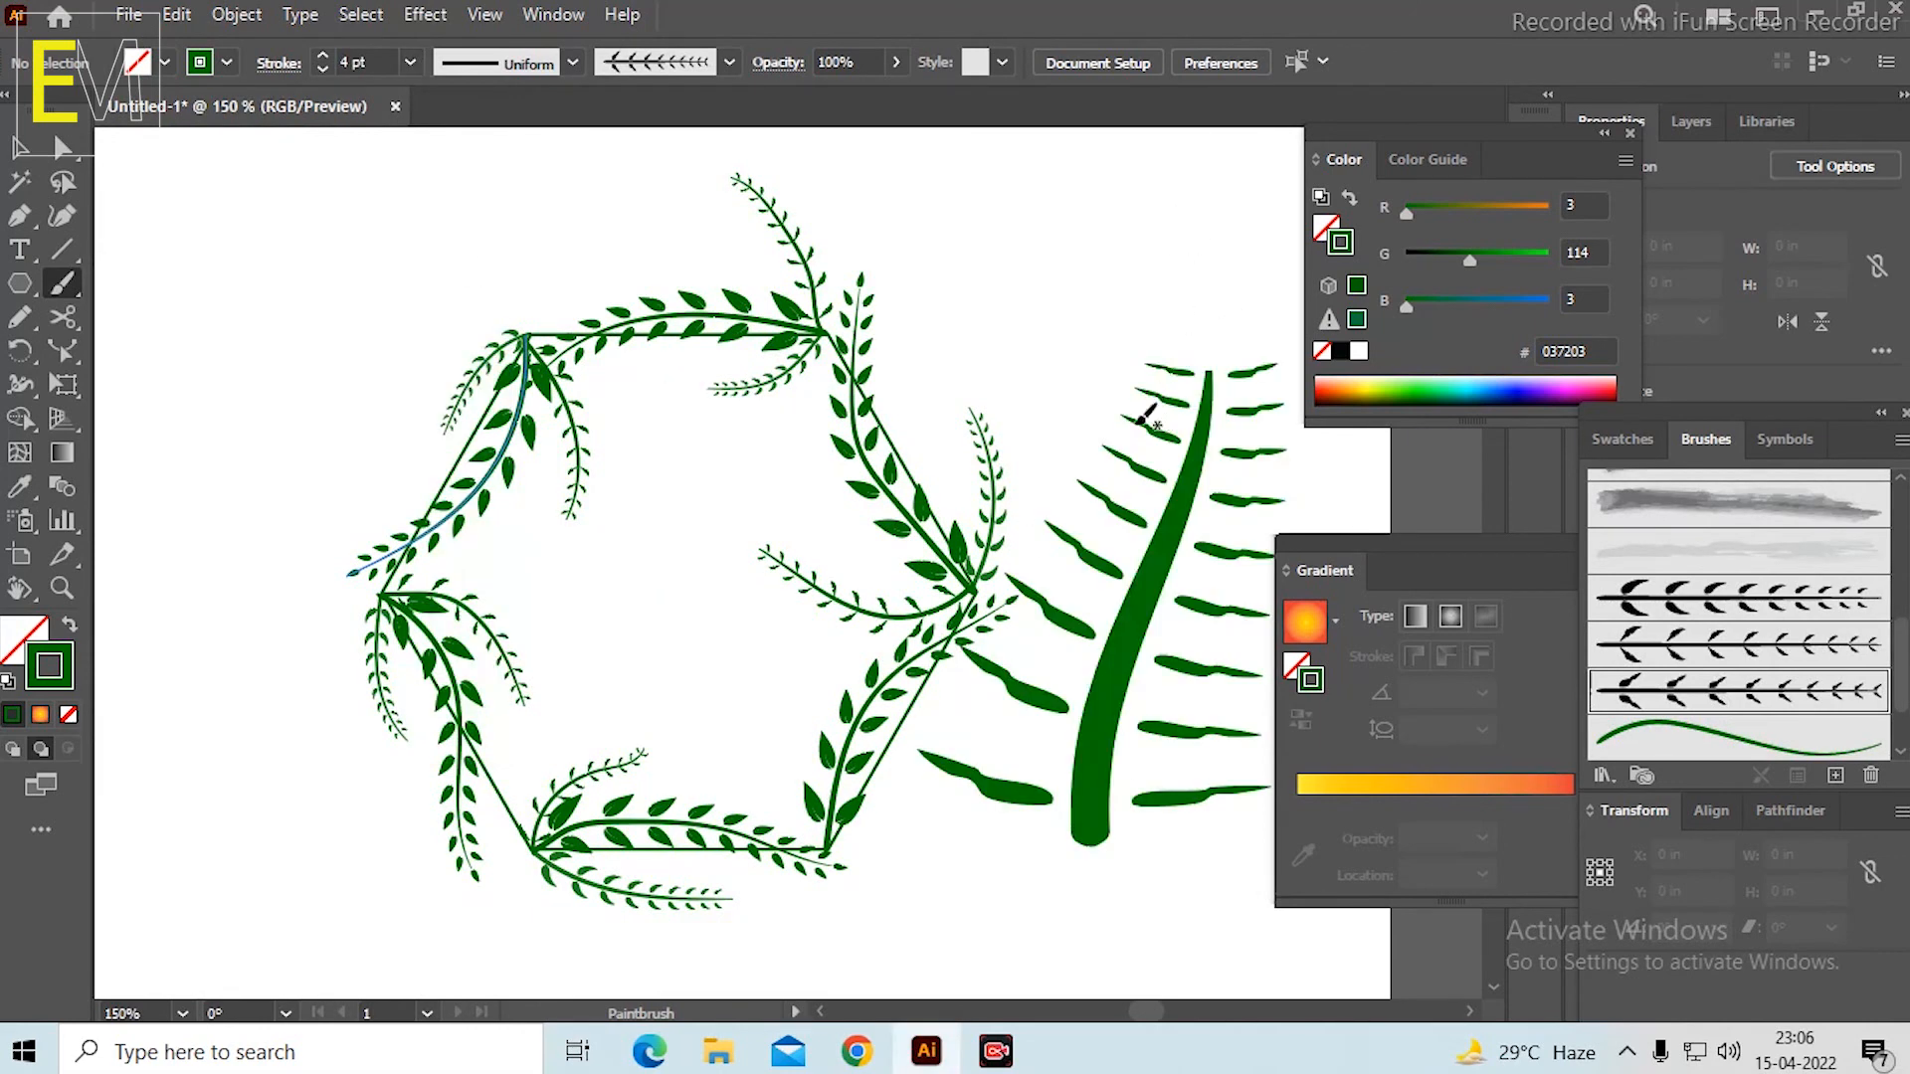
key(ctrl+z)
drag(1101, 632, 1063, 434)
key(ctrl+z)
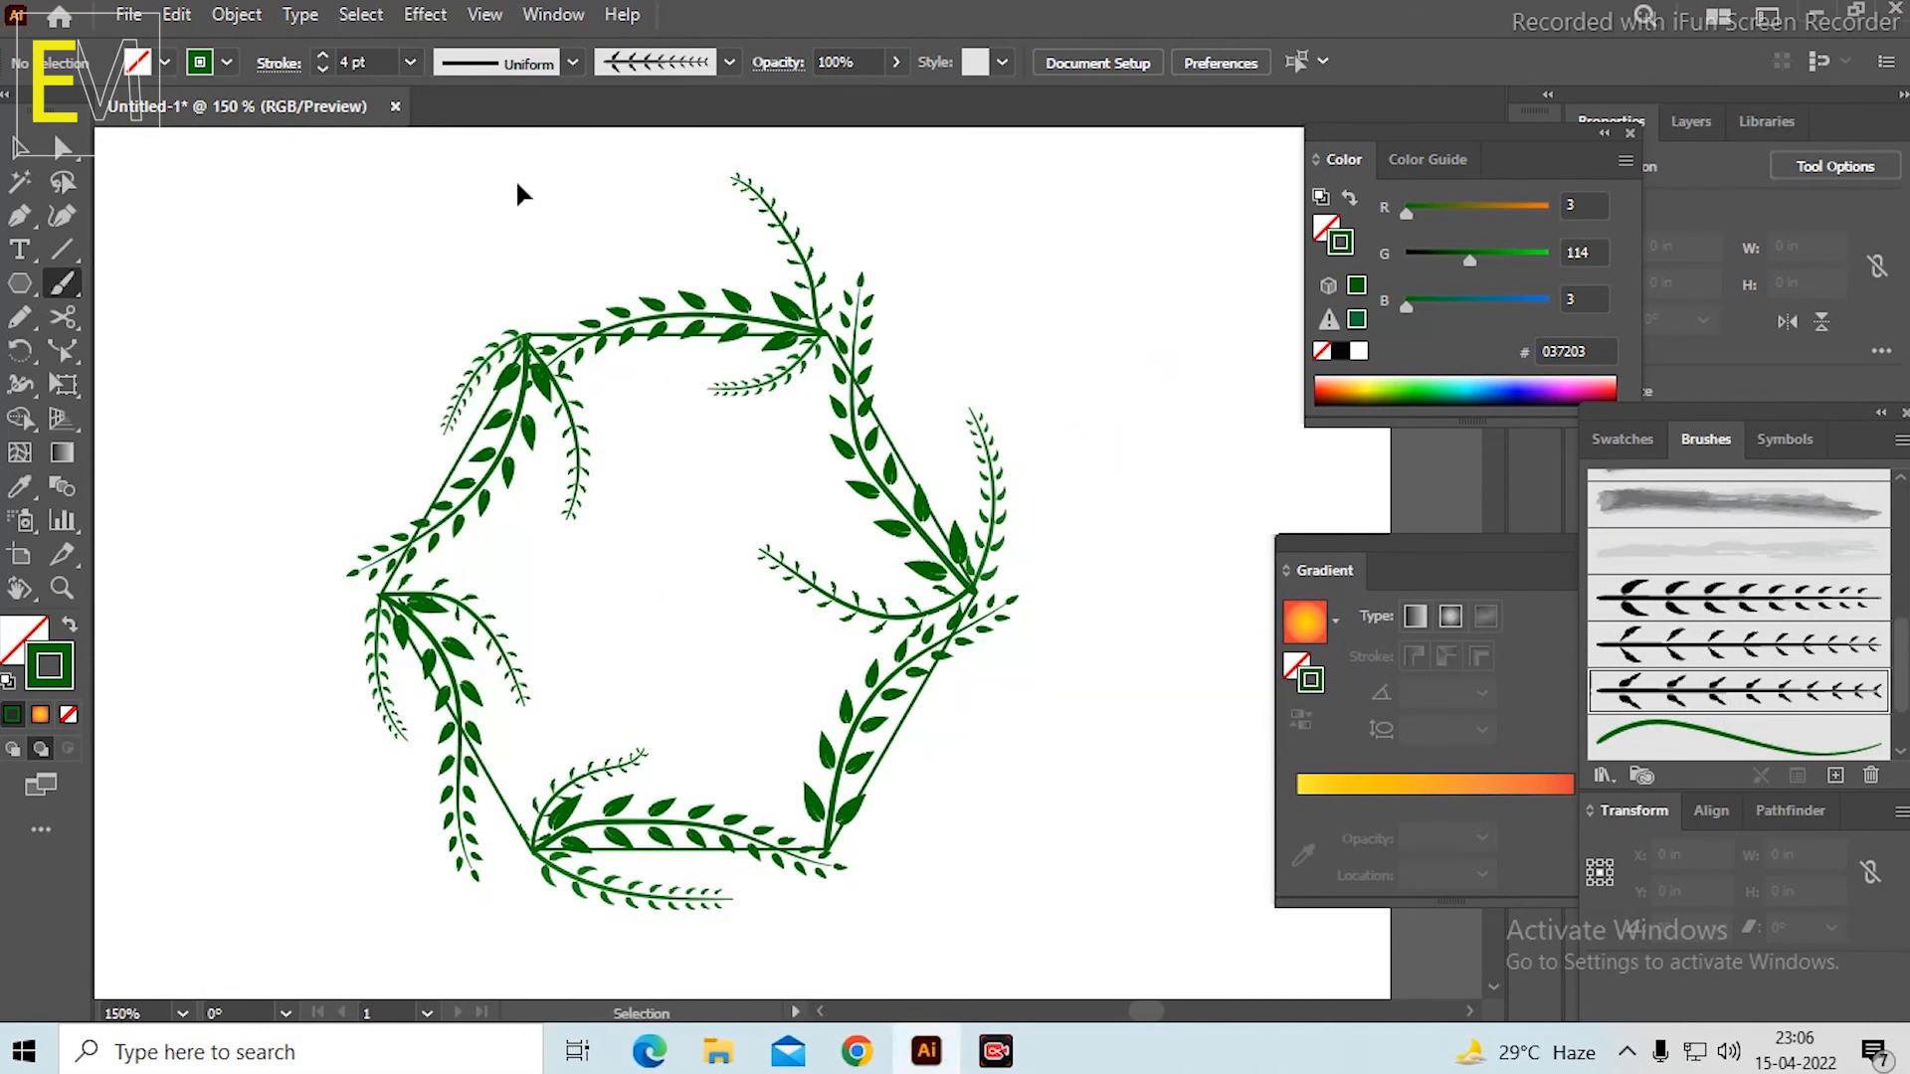
Set the stroke weight to 1 pt and try a stem to the right of the hexagon, undoing it.
click(408, 62)
click(427, 197)
drag(1073, 818, 1045, 485)
key(ctrl+z)
Try painting a tall leafy stem upward from the hexagon's right corner, undoing the stroke.
scroll(919, 495, up, 1)
scroll(1023, 355, down, 2)
scroll(976, 528, up, 2)
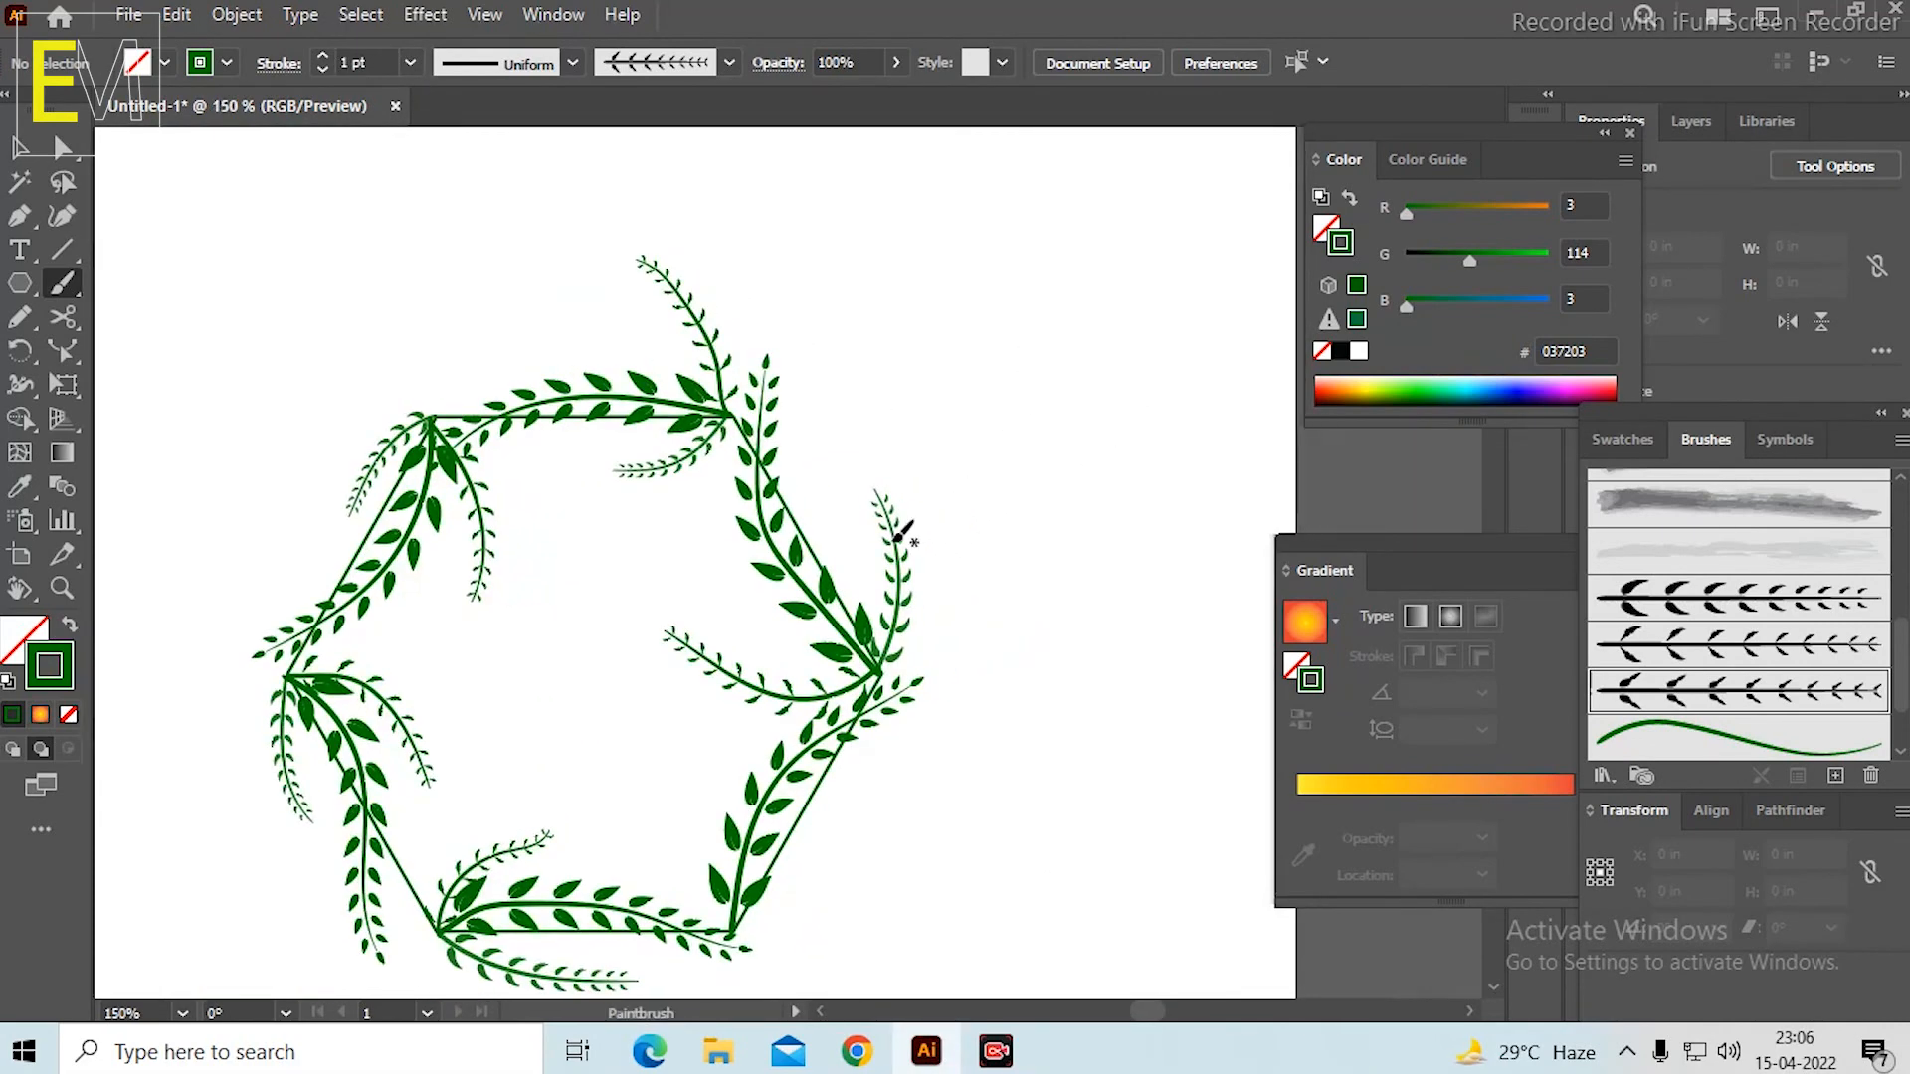
drag(894, 694, 864, 480)
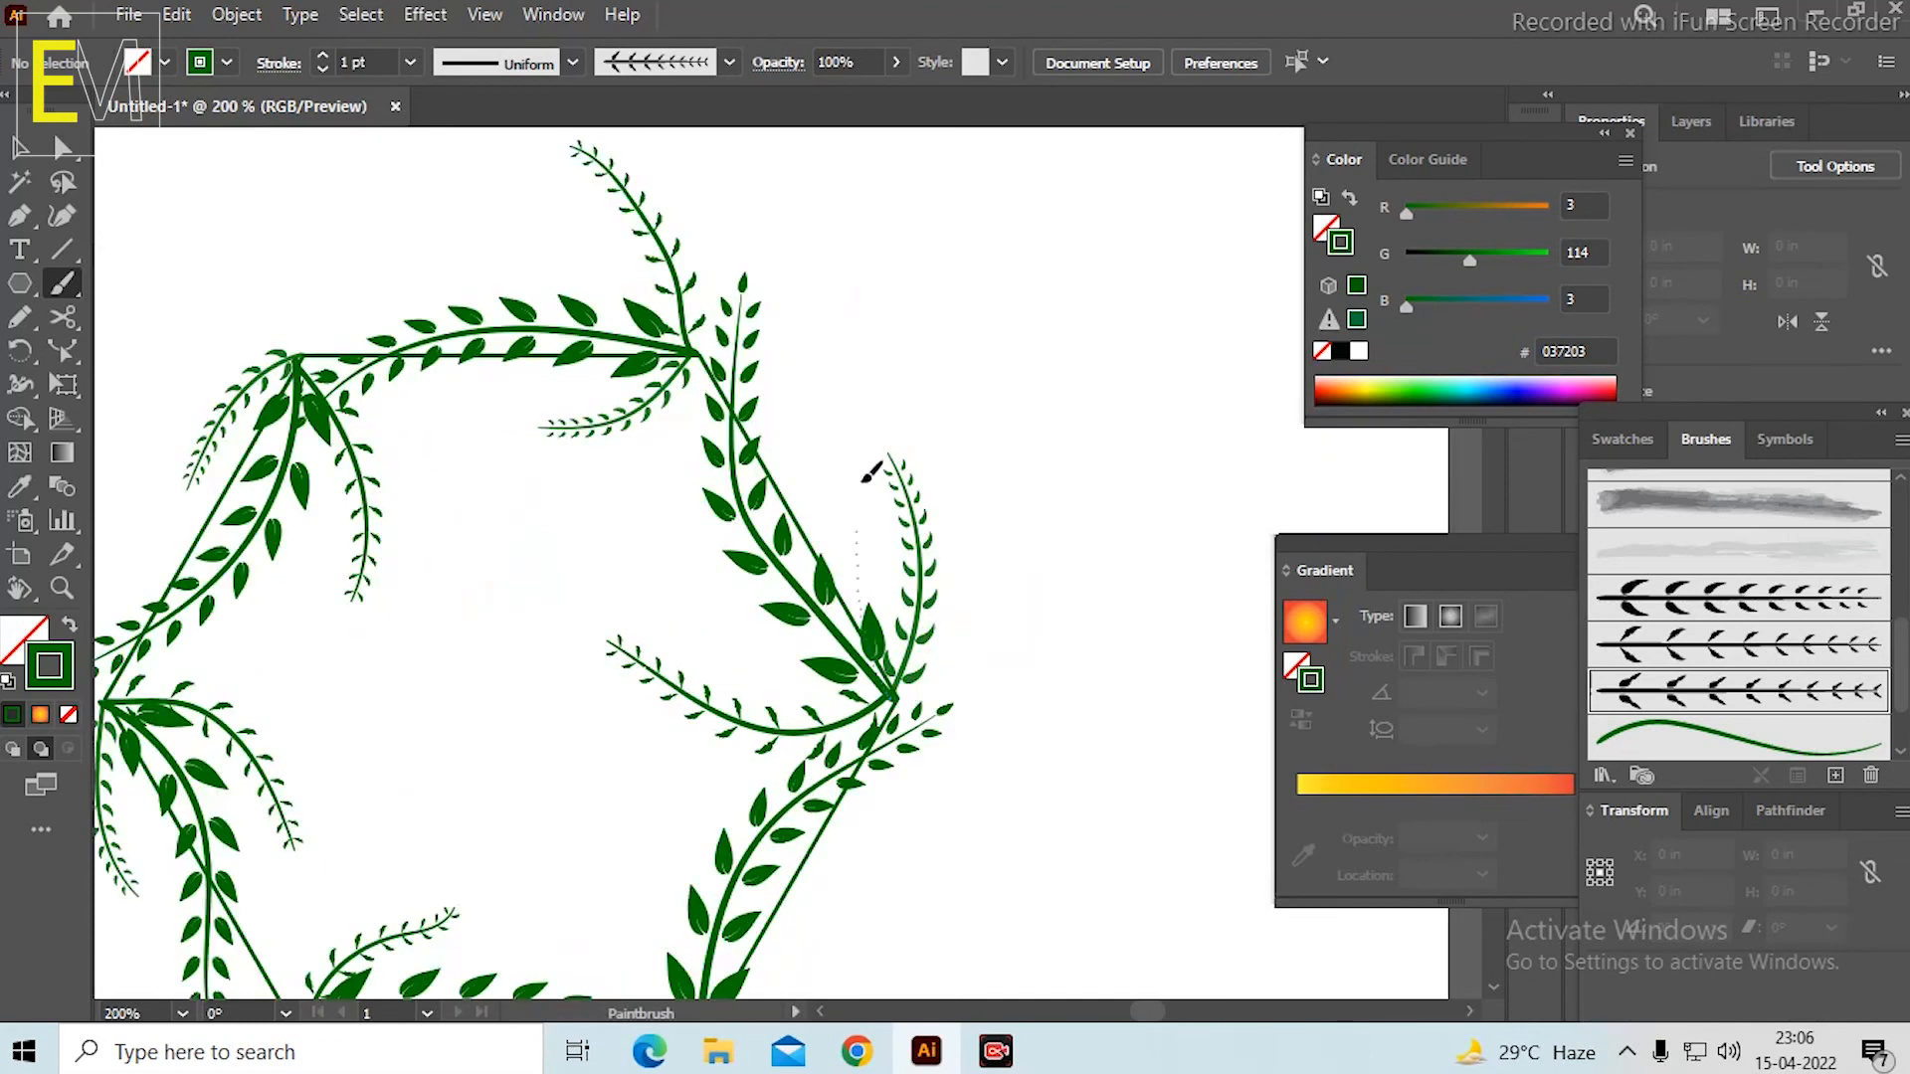
drag(896, 220, 896, 222)
scroll(892, 267, down, 2)
scroll(890, 283, up, 1)
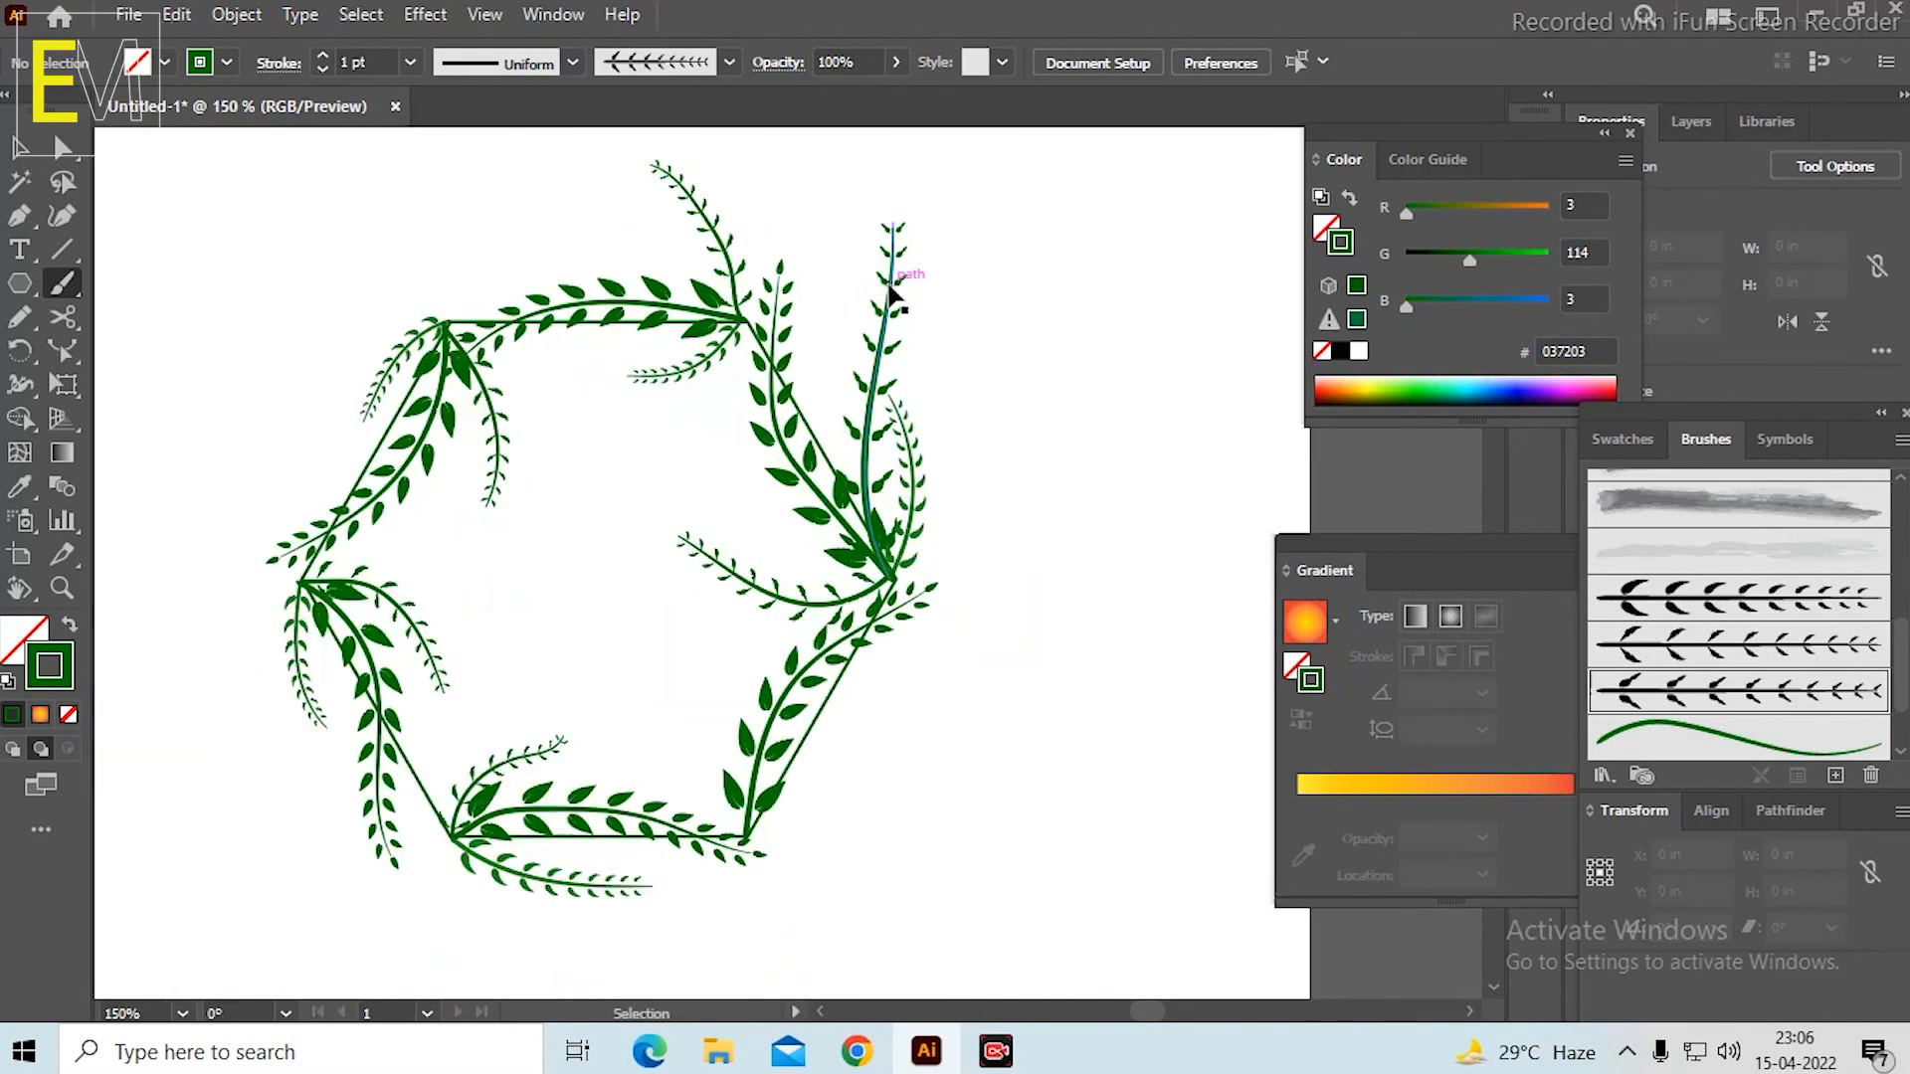
key(ctrl+z)
Try more leafy stems from the hexagon's right corner, two upward and one across the interior, undoing each stroke.
scroll(752, 836, down, 1)
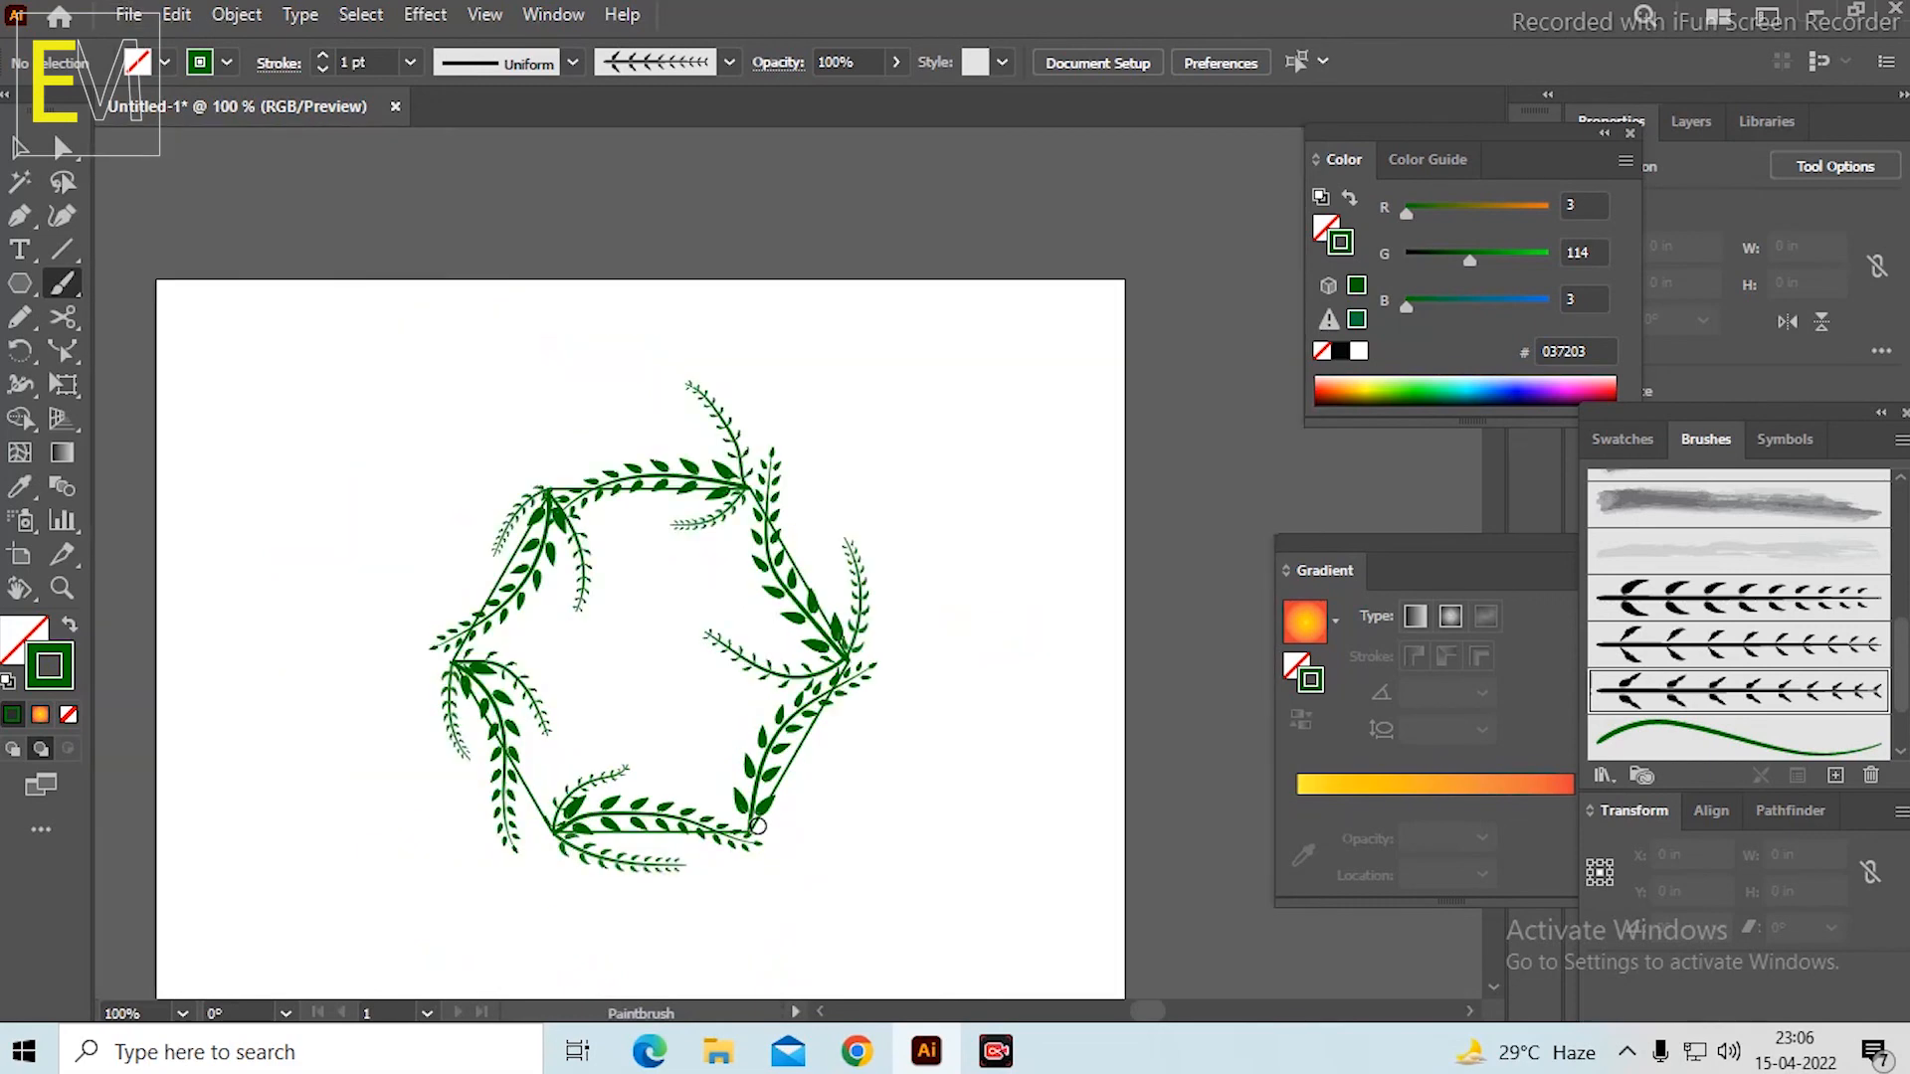
scroll(702, 793, up, 1)
scroll(706, 732, down, 1)
scroll(710, 732, up, 1)
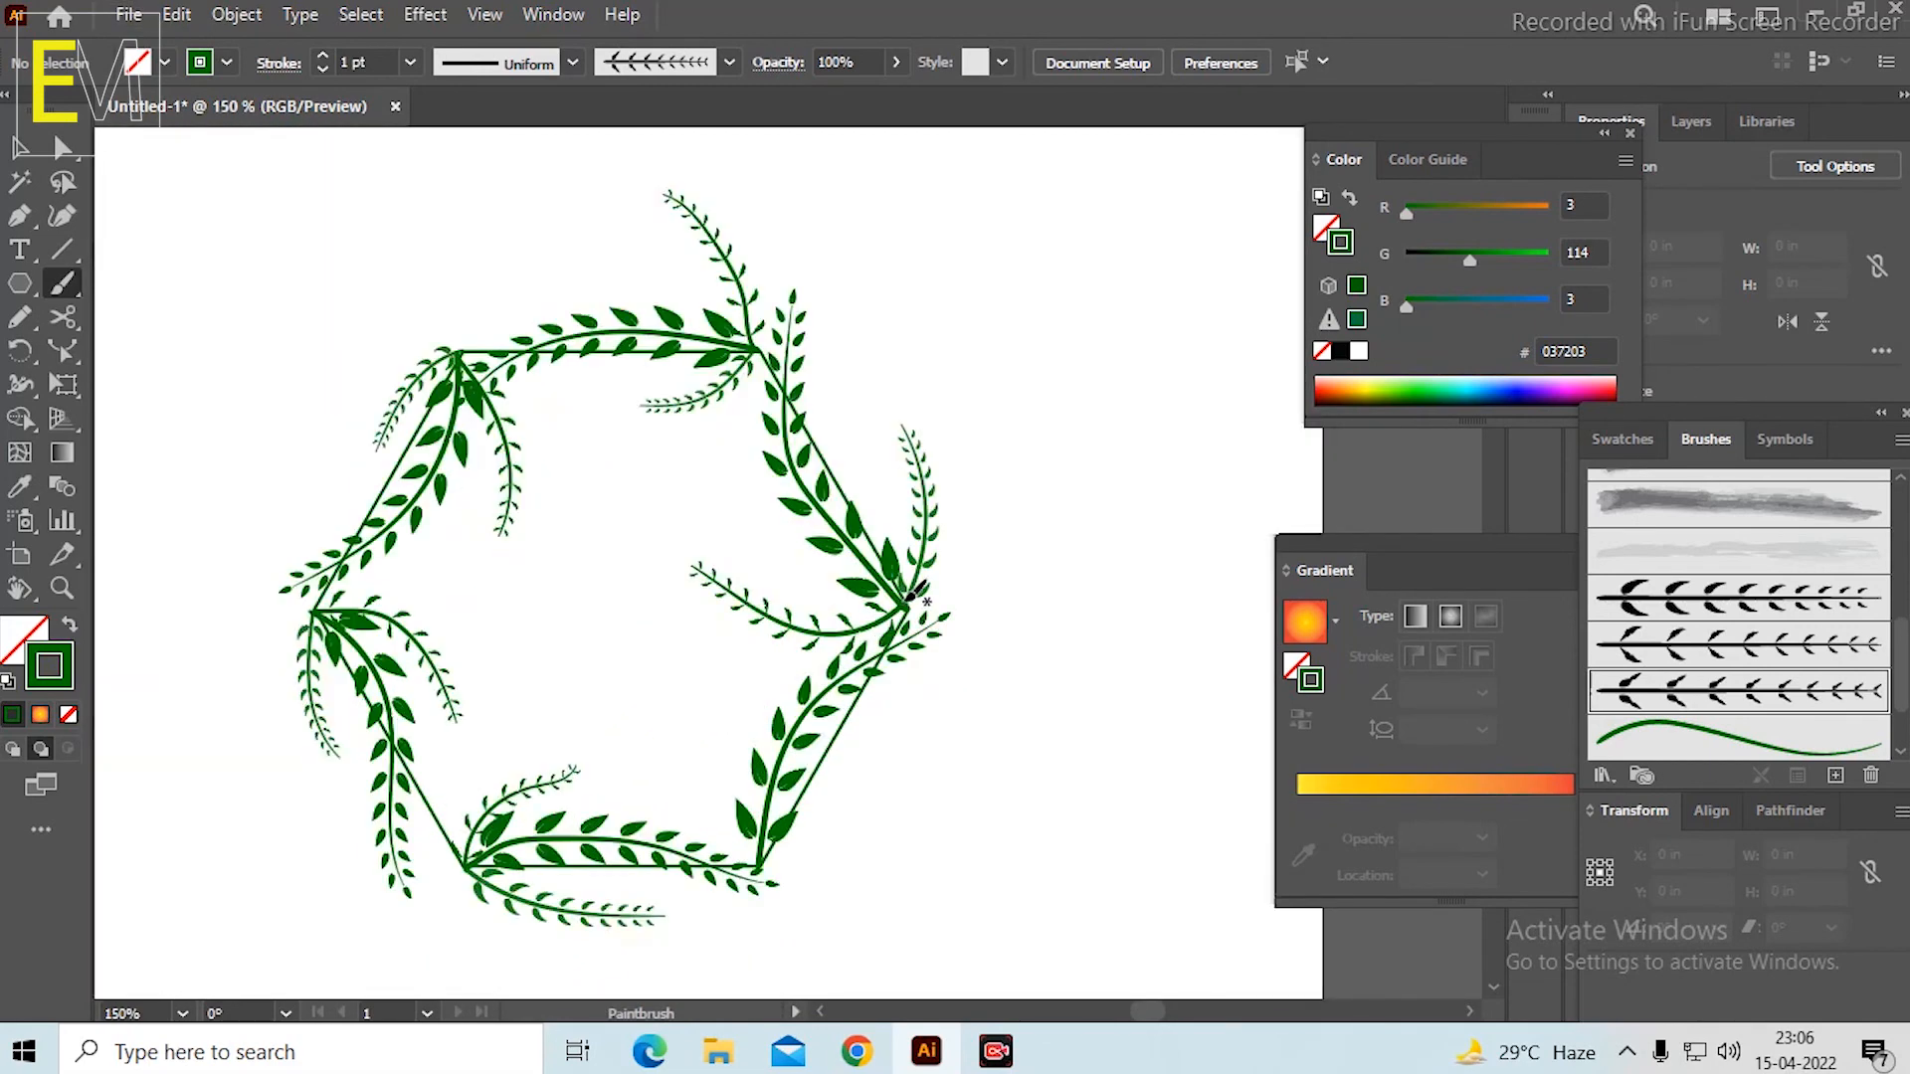
drag(890, 244, 889, 249)
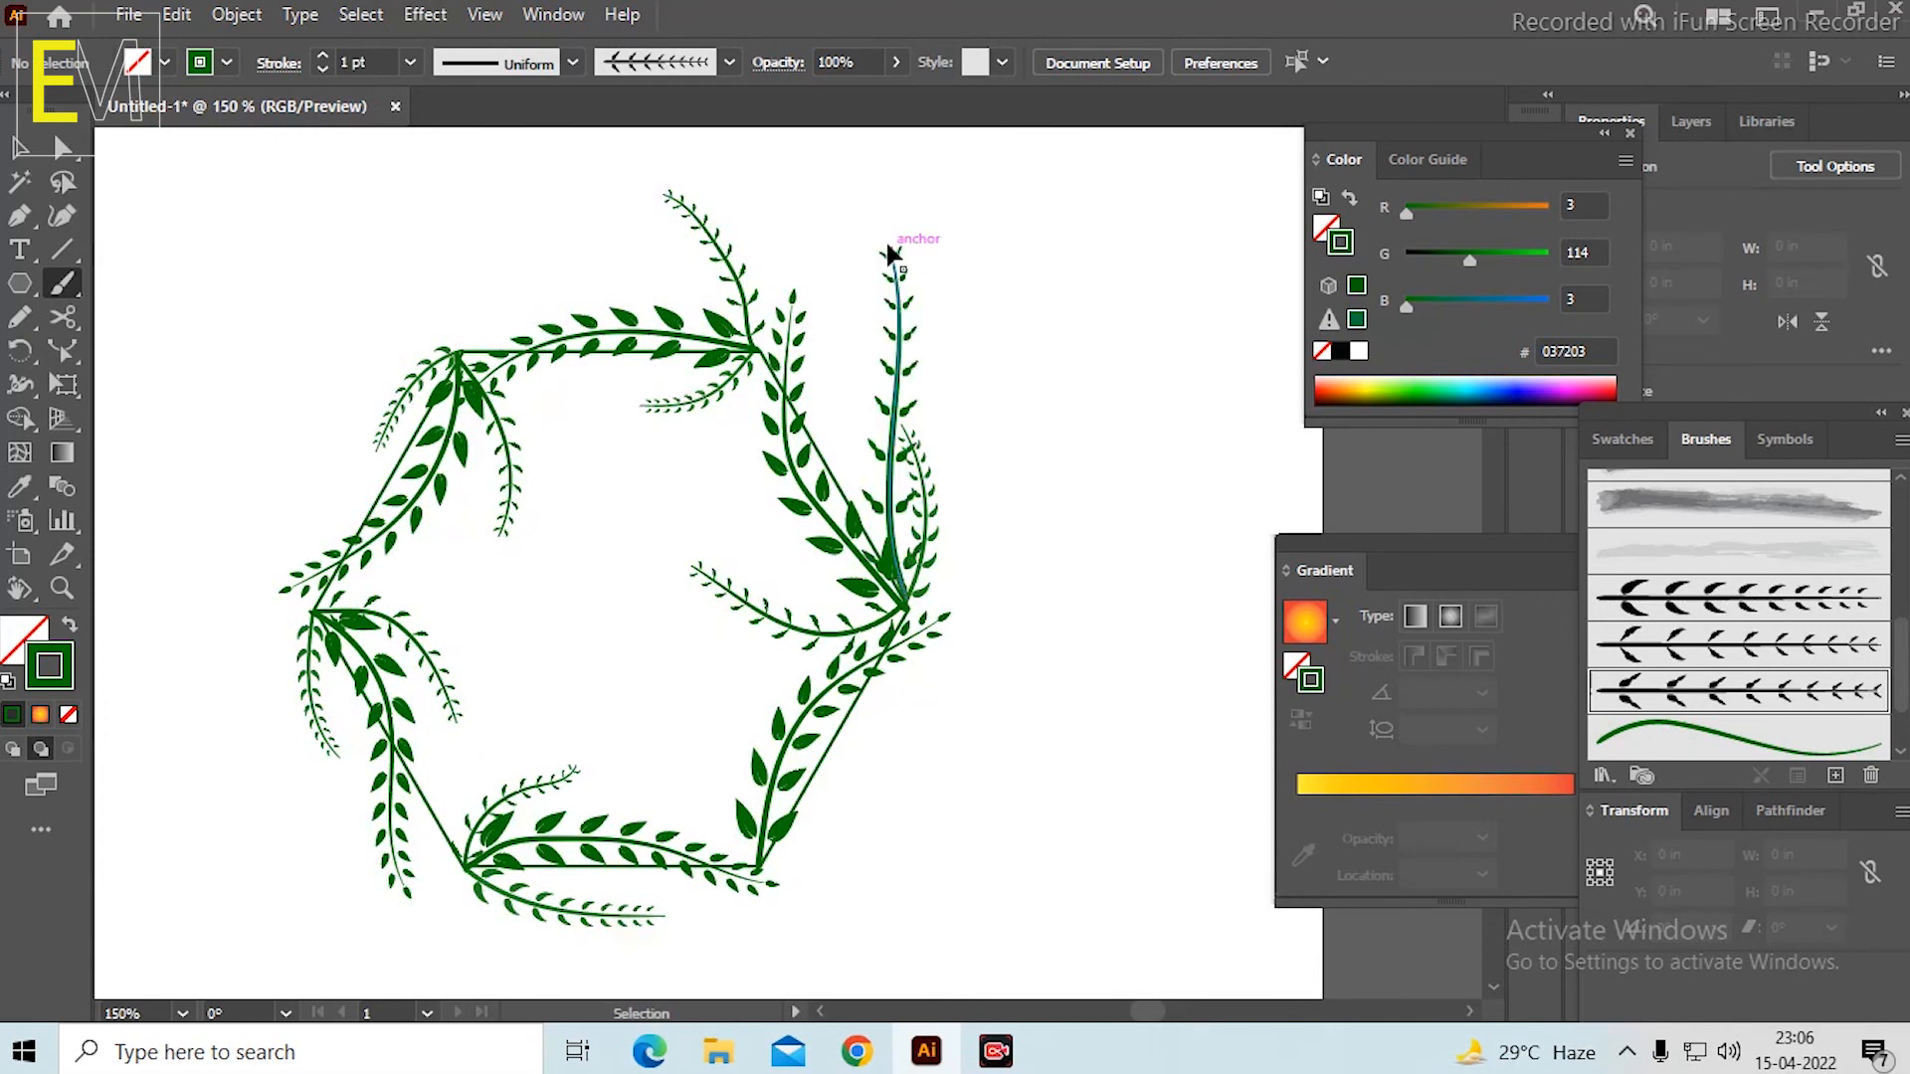
key(ctrl+z)
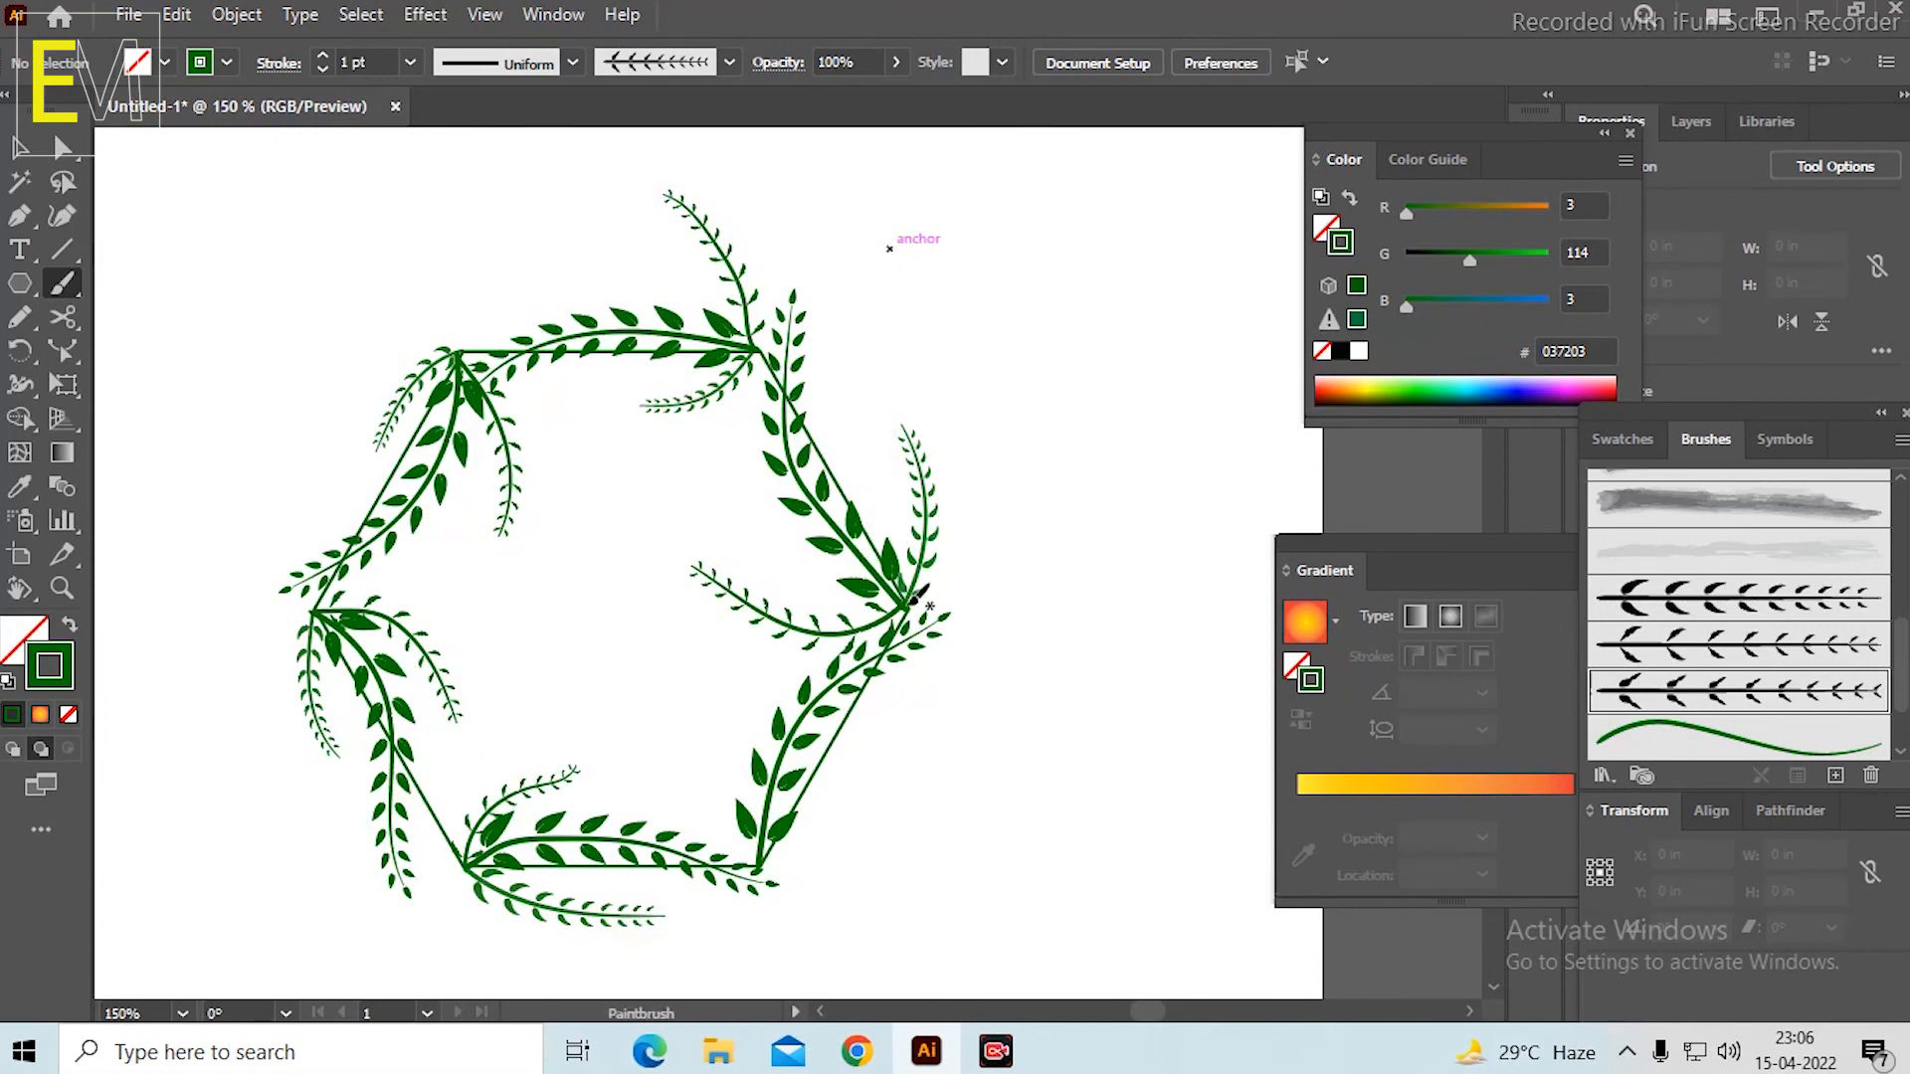
drag(898, 595, 867, 230)
key(ctrl+z)
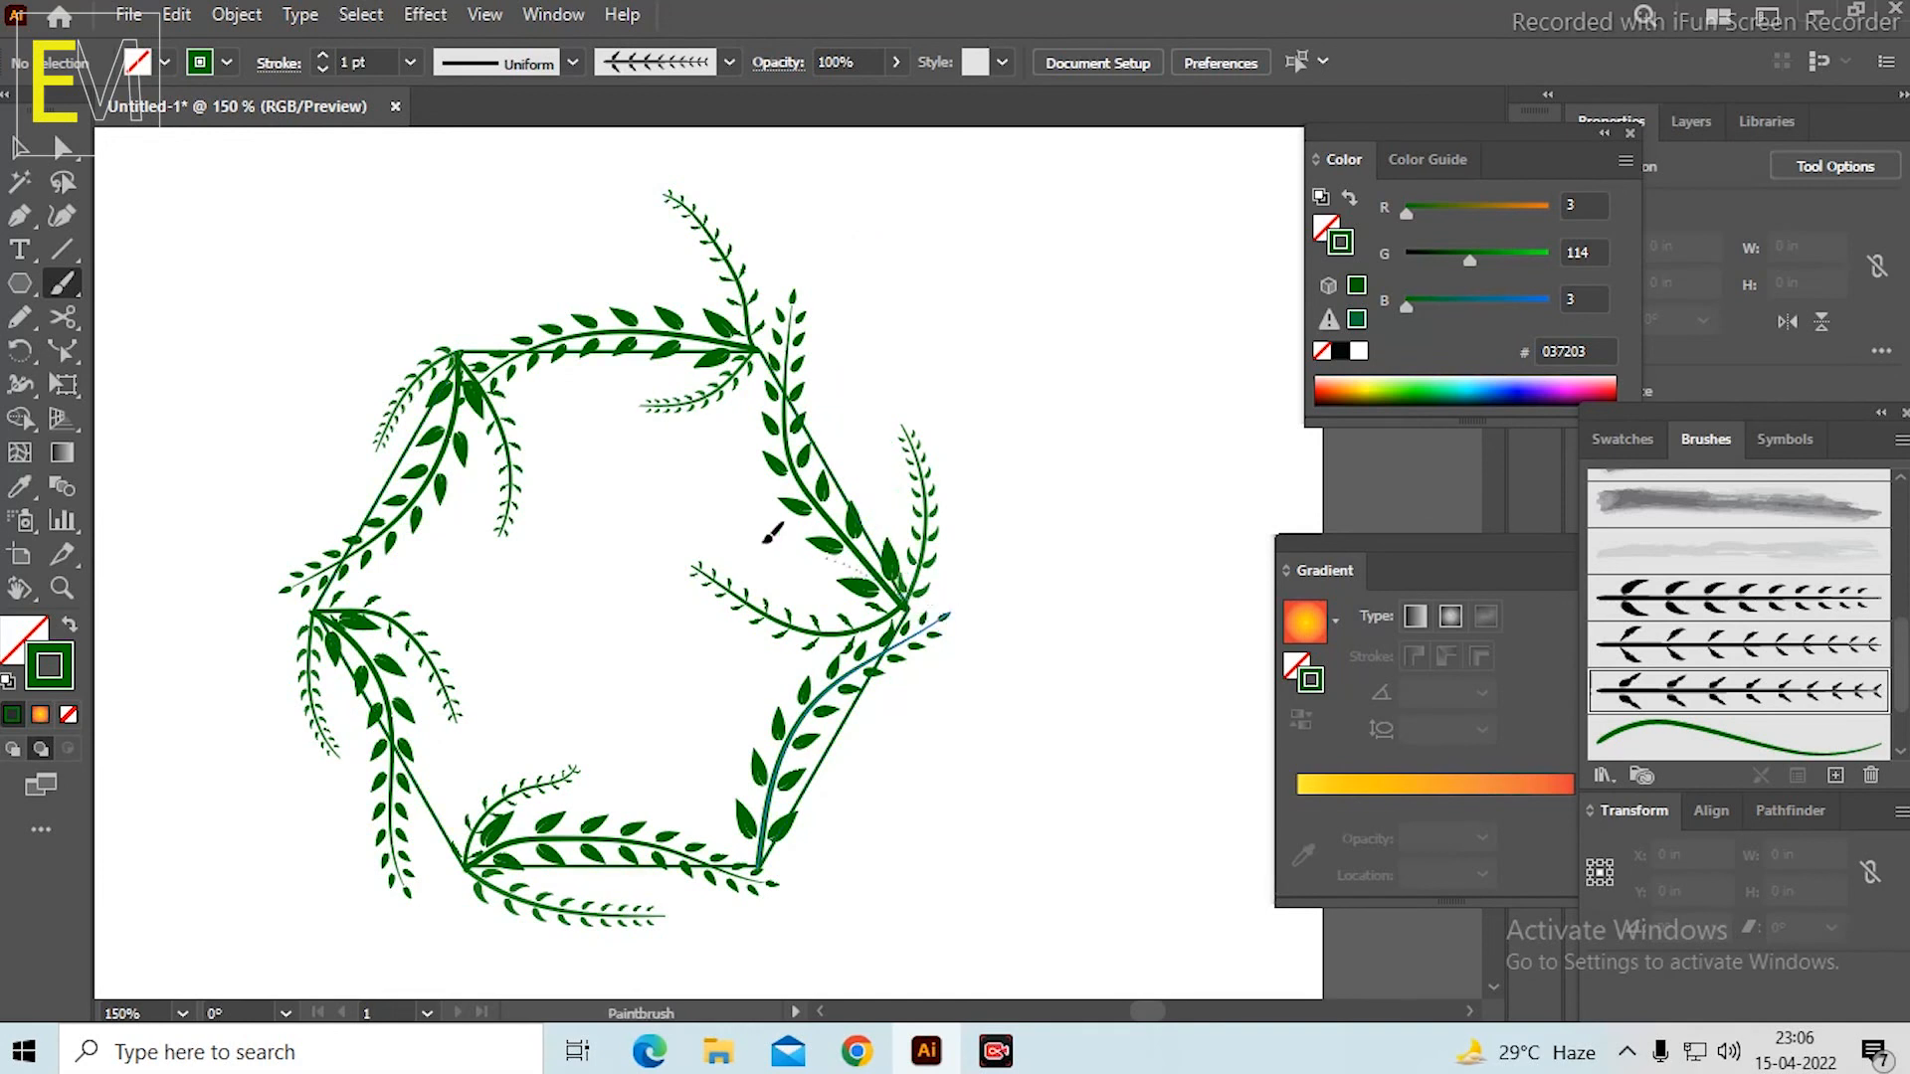
drag(765, 542, 611, 466)
key(ctrl+z)
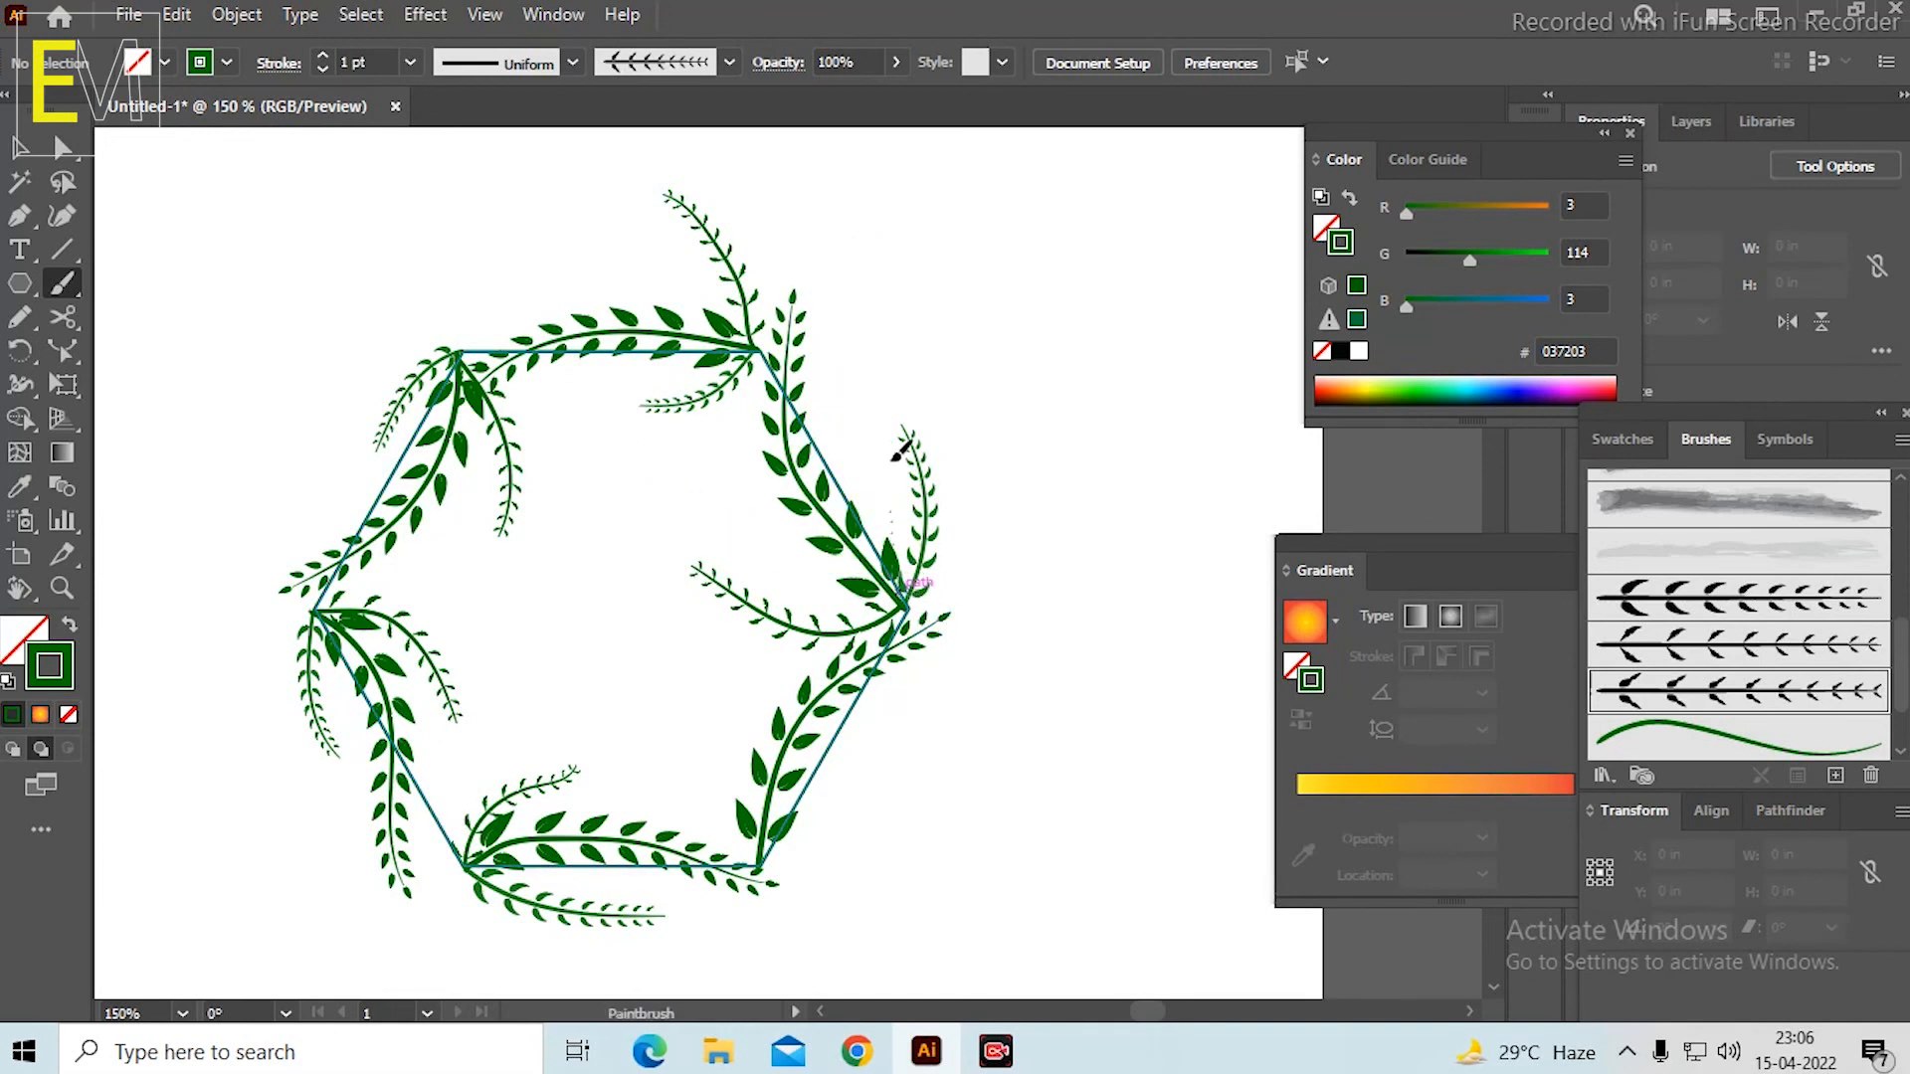
Paint a long leafy stem upward from the hexagon's right corner and another from the upper-right corner sweeping left above the top side.
drag(844, 208, 847, 206)
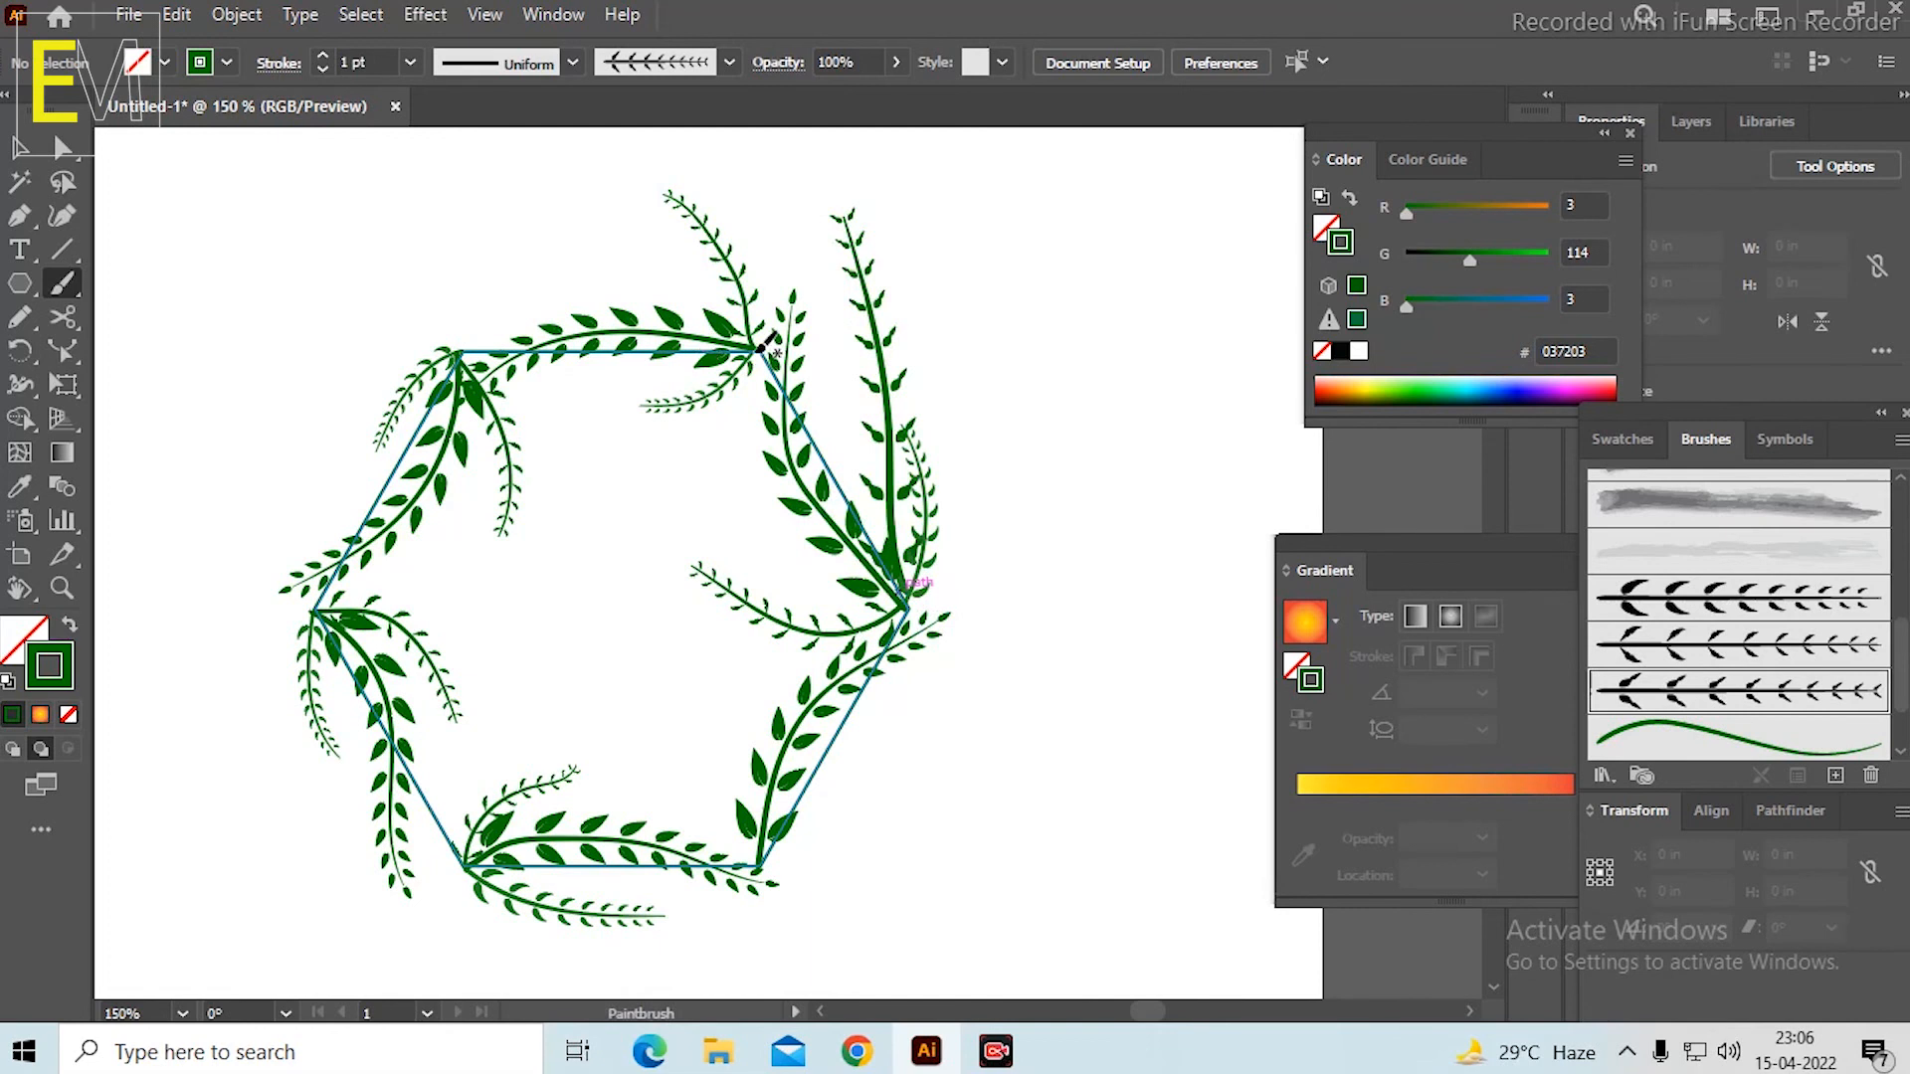
drag(418, 209, 418, 210)
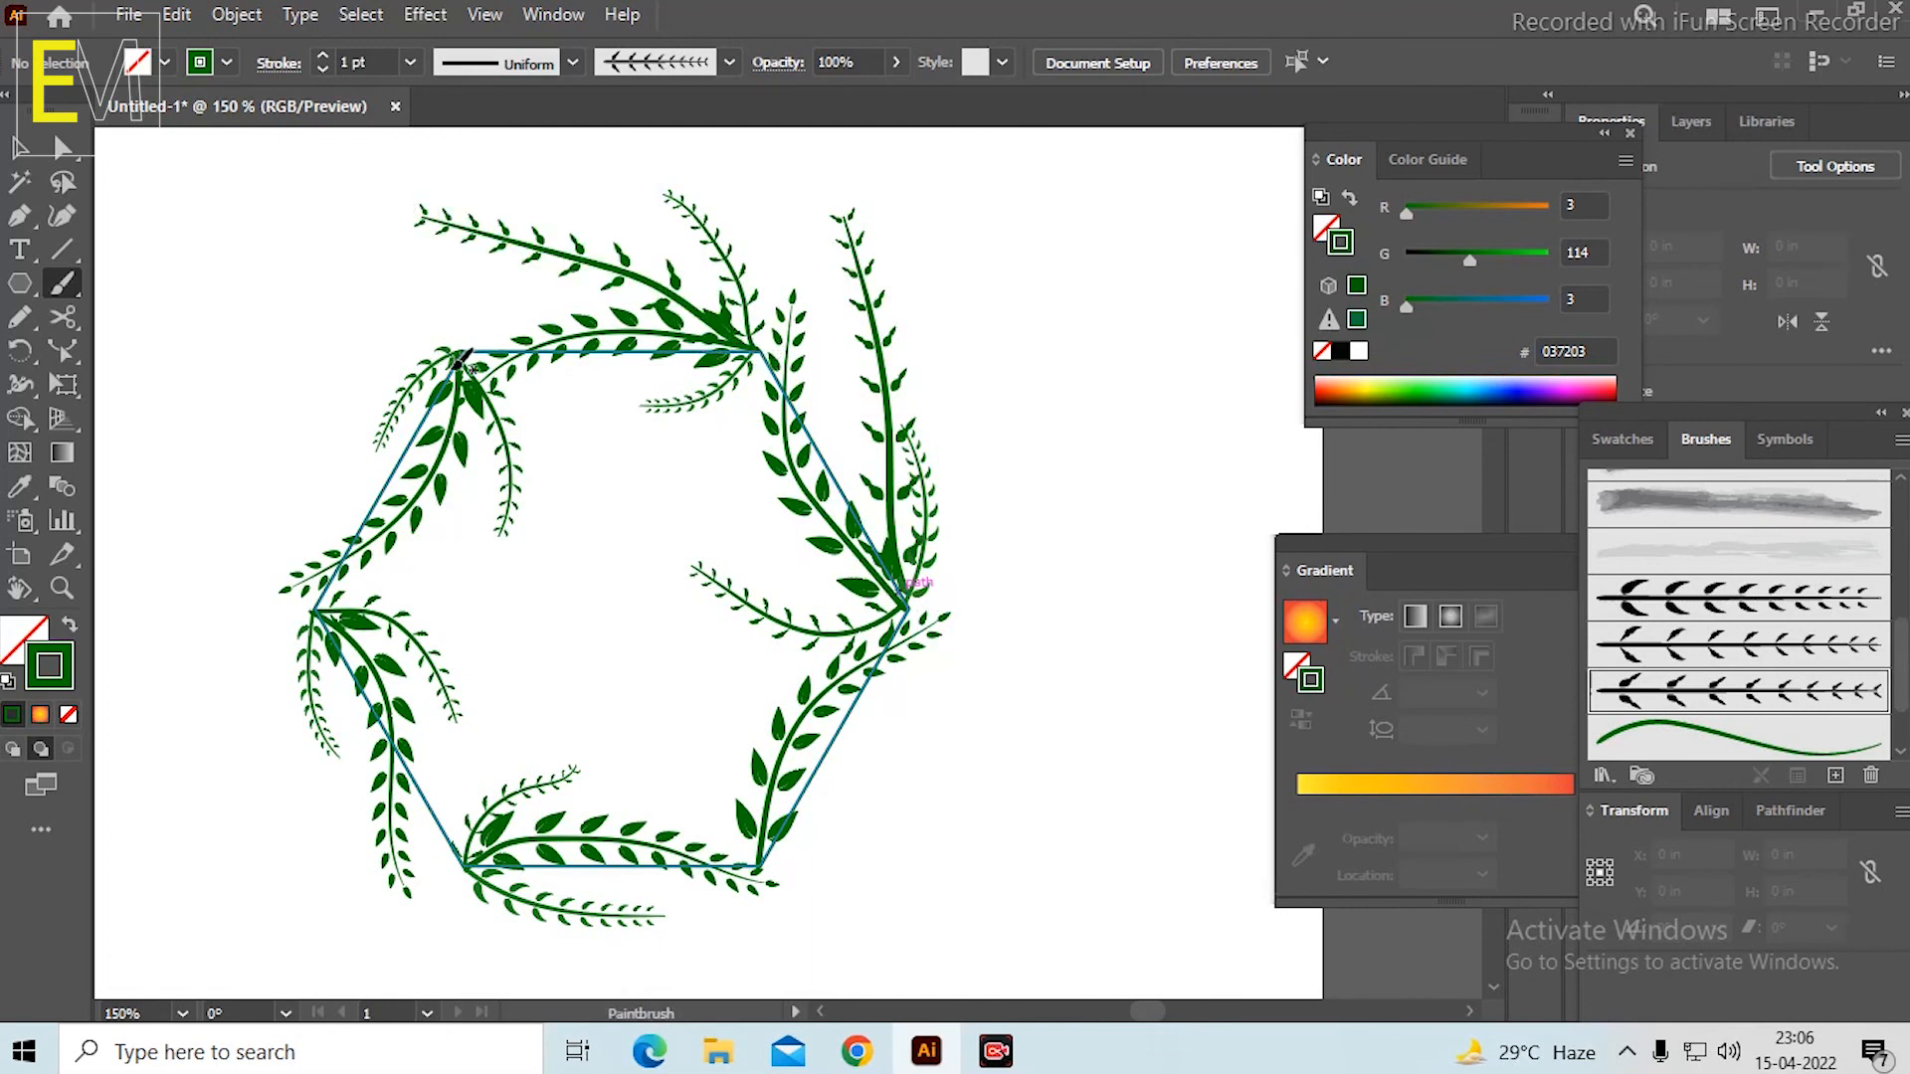
Paint a leafy stem from the hexagon's upper-left corner outward and down to the left, redoing unsatisfactory strokes.
mouse_move(418, 378)
mouse_down()
mouse_move(237, 476)
mouse_move(161, 597)
mouse_up()
key(space)
drag(419, 517, 528, 433)
key(ctrl+z)
drag(569, 298, 544, 523)
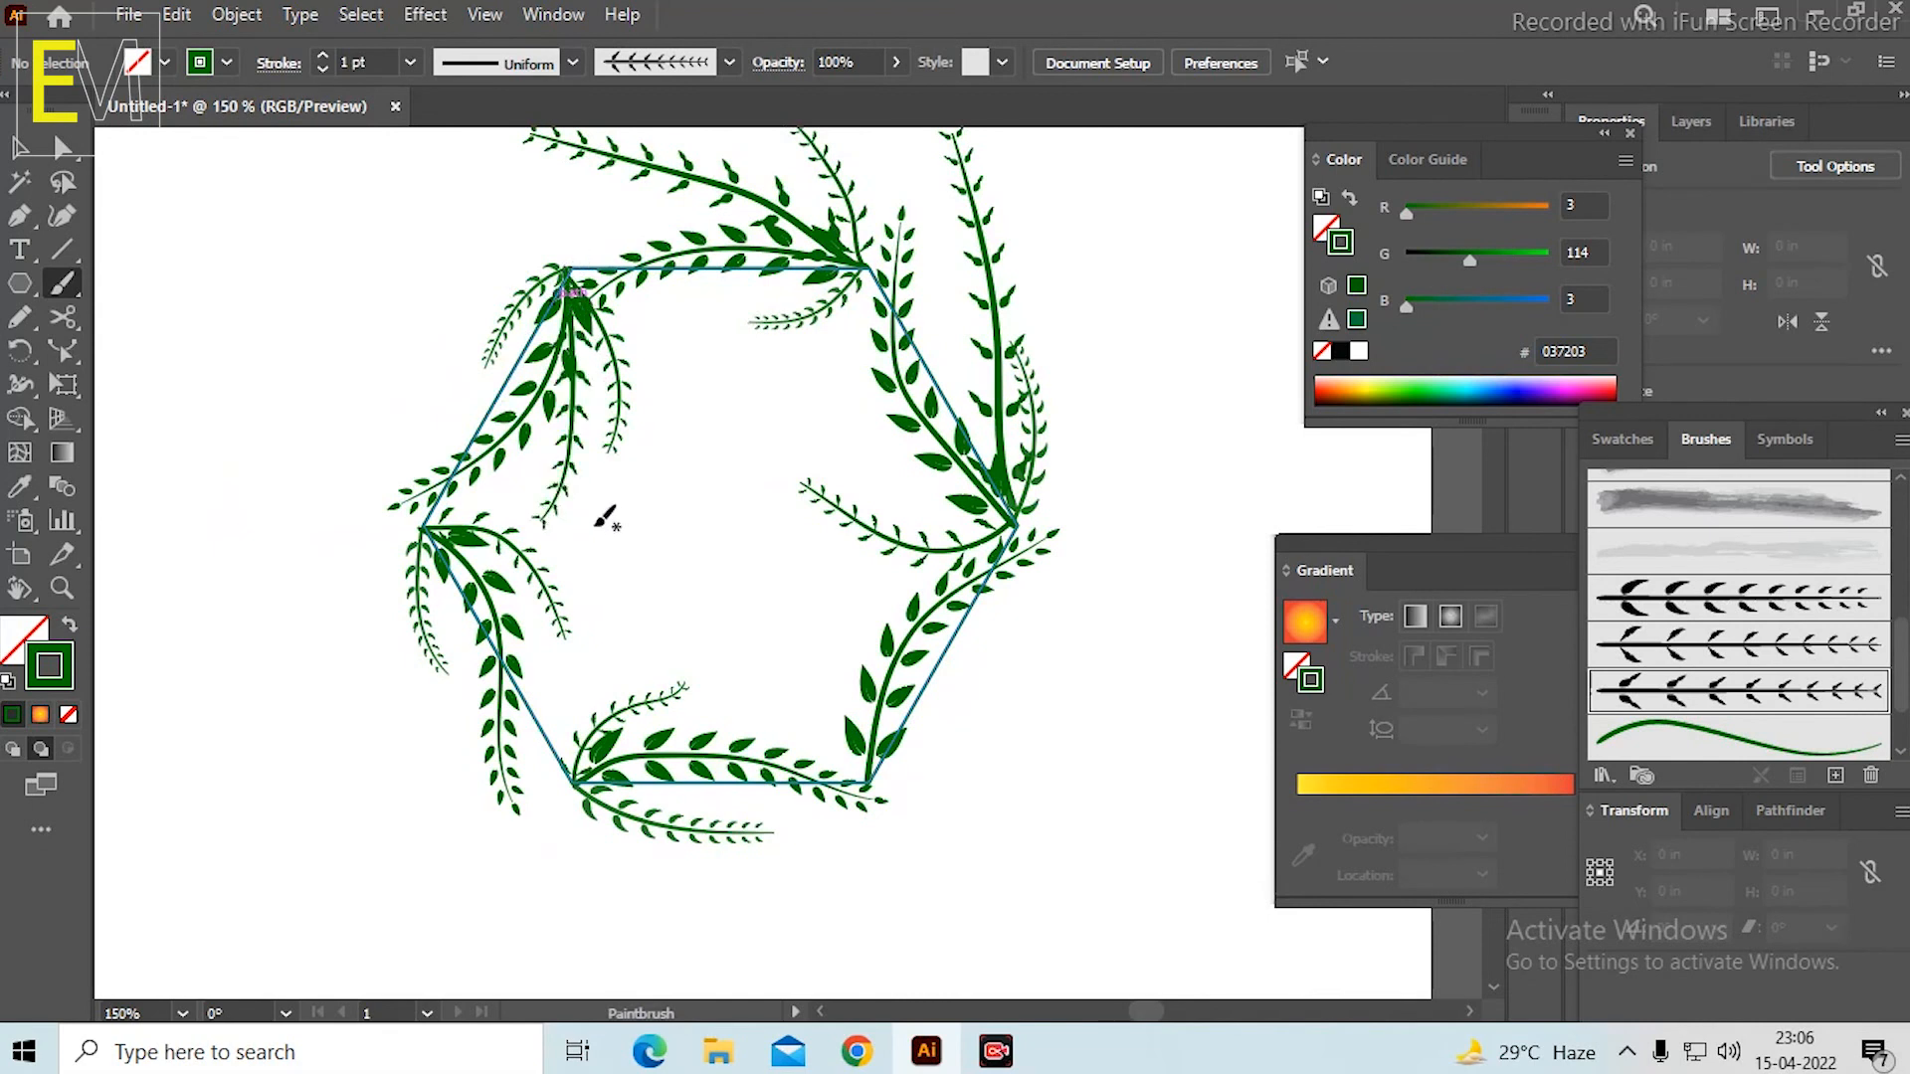
key(ctrl+z)
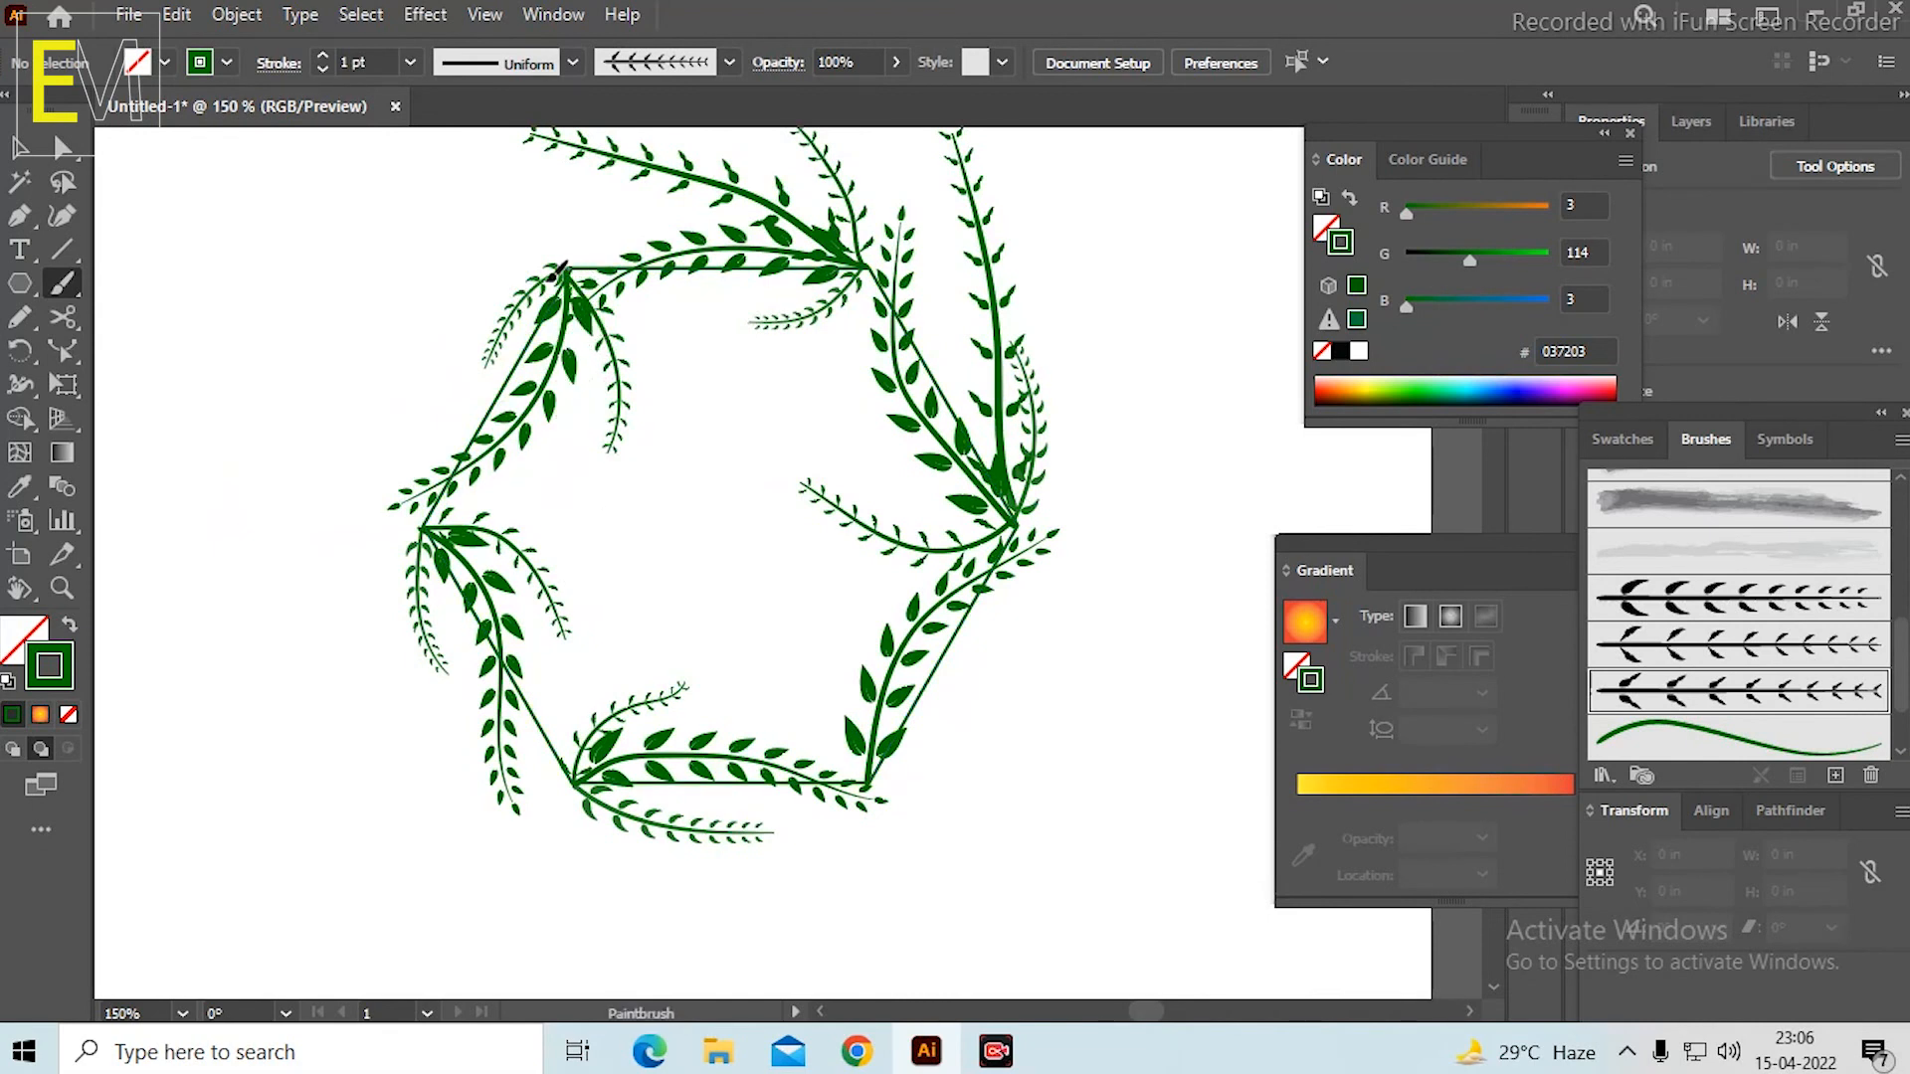
drag(395, 440, 398, 442)
key(ctrl+z)
drag(436, 370, 376, 435)
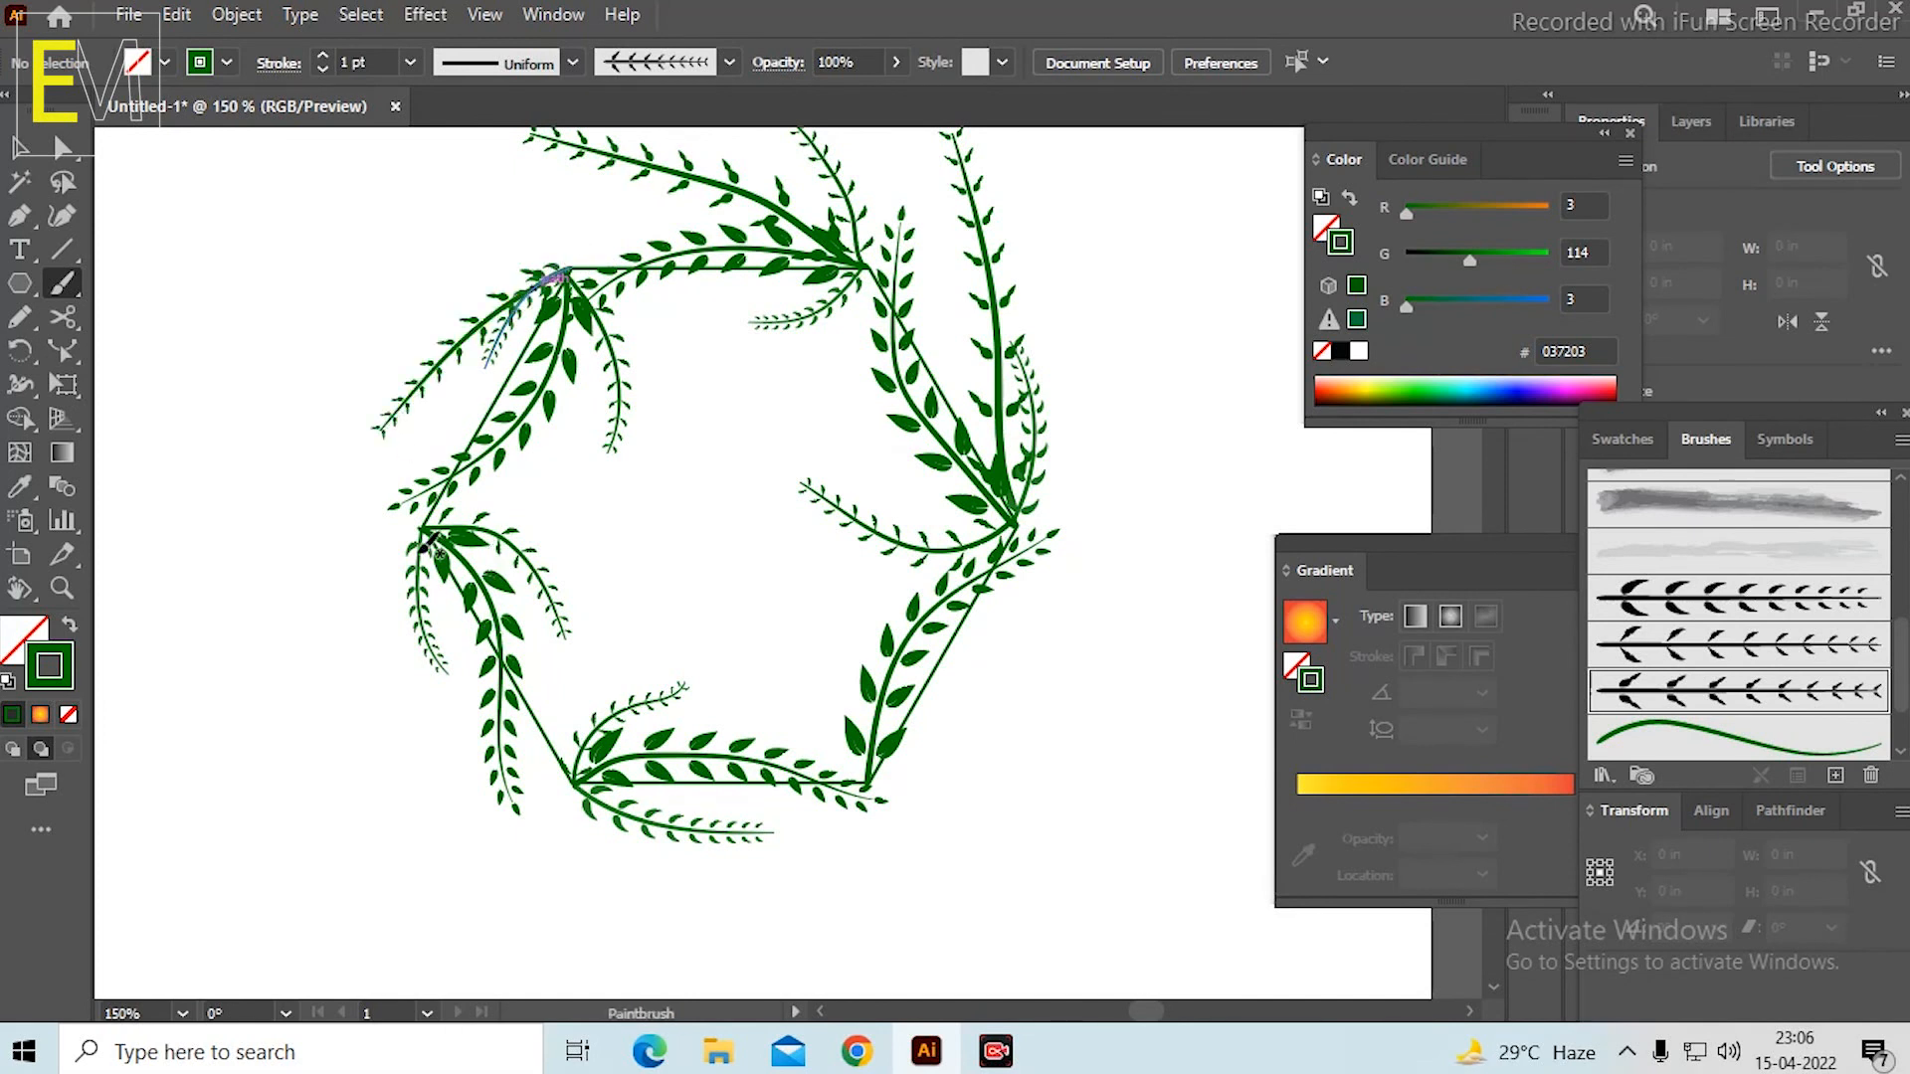
Paint a leafy stem from the hexagon's left corner down inside it, and one from the lower-left corner running right below the bottom side.
drag(540, 600, 573, 710)
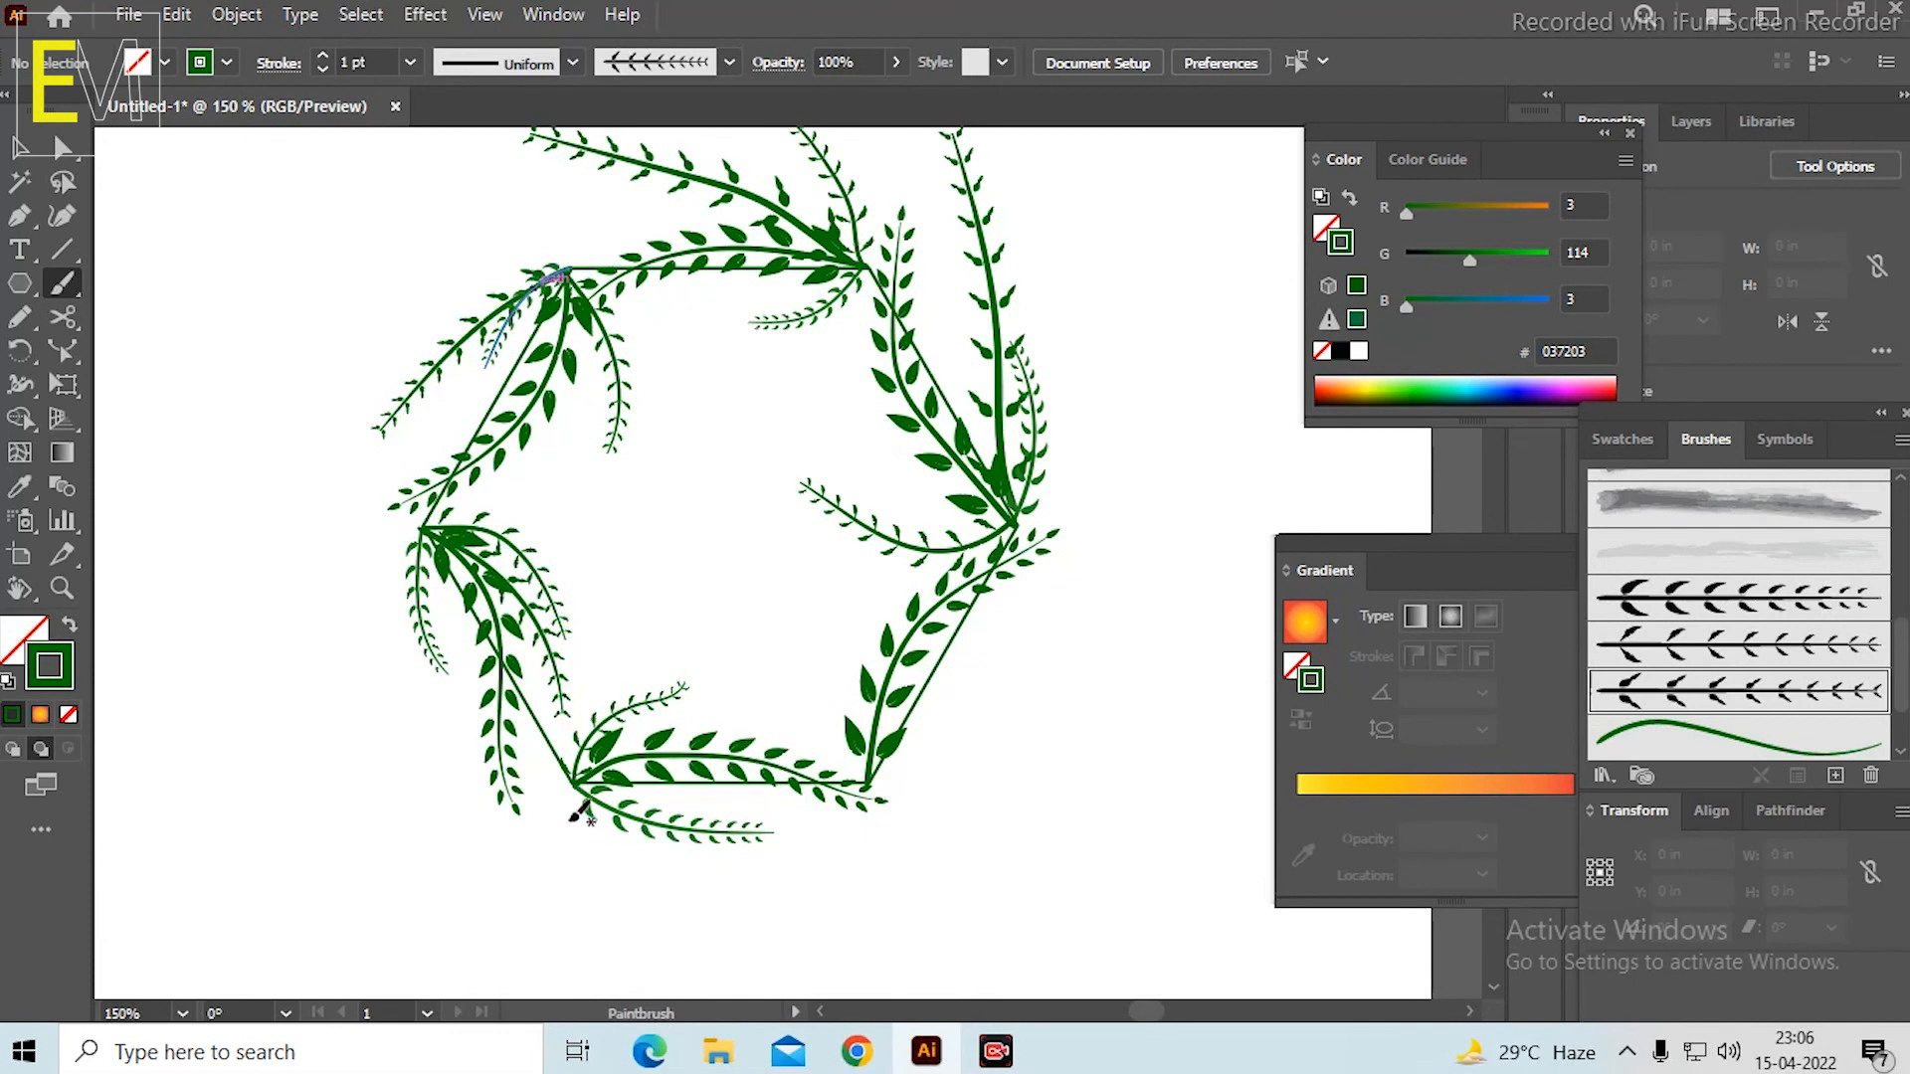
drag(818, 824, 826, 836)
Select together the newly painted stems at the hexagon's lower-left, right, upper-right and upper-left corners.
key(v)
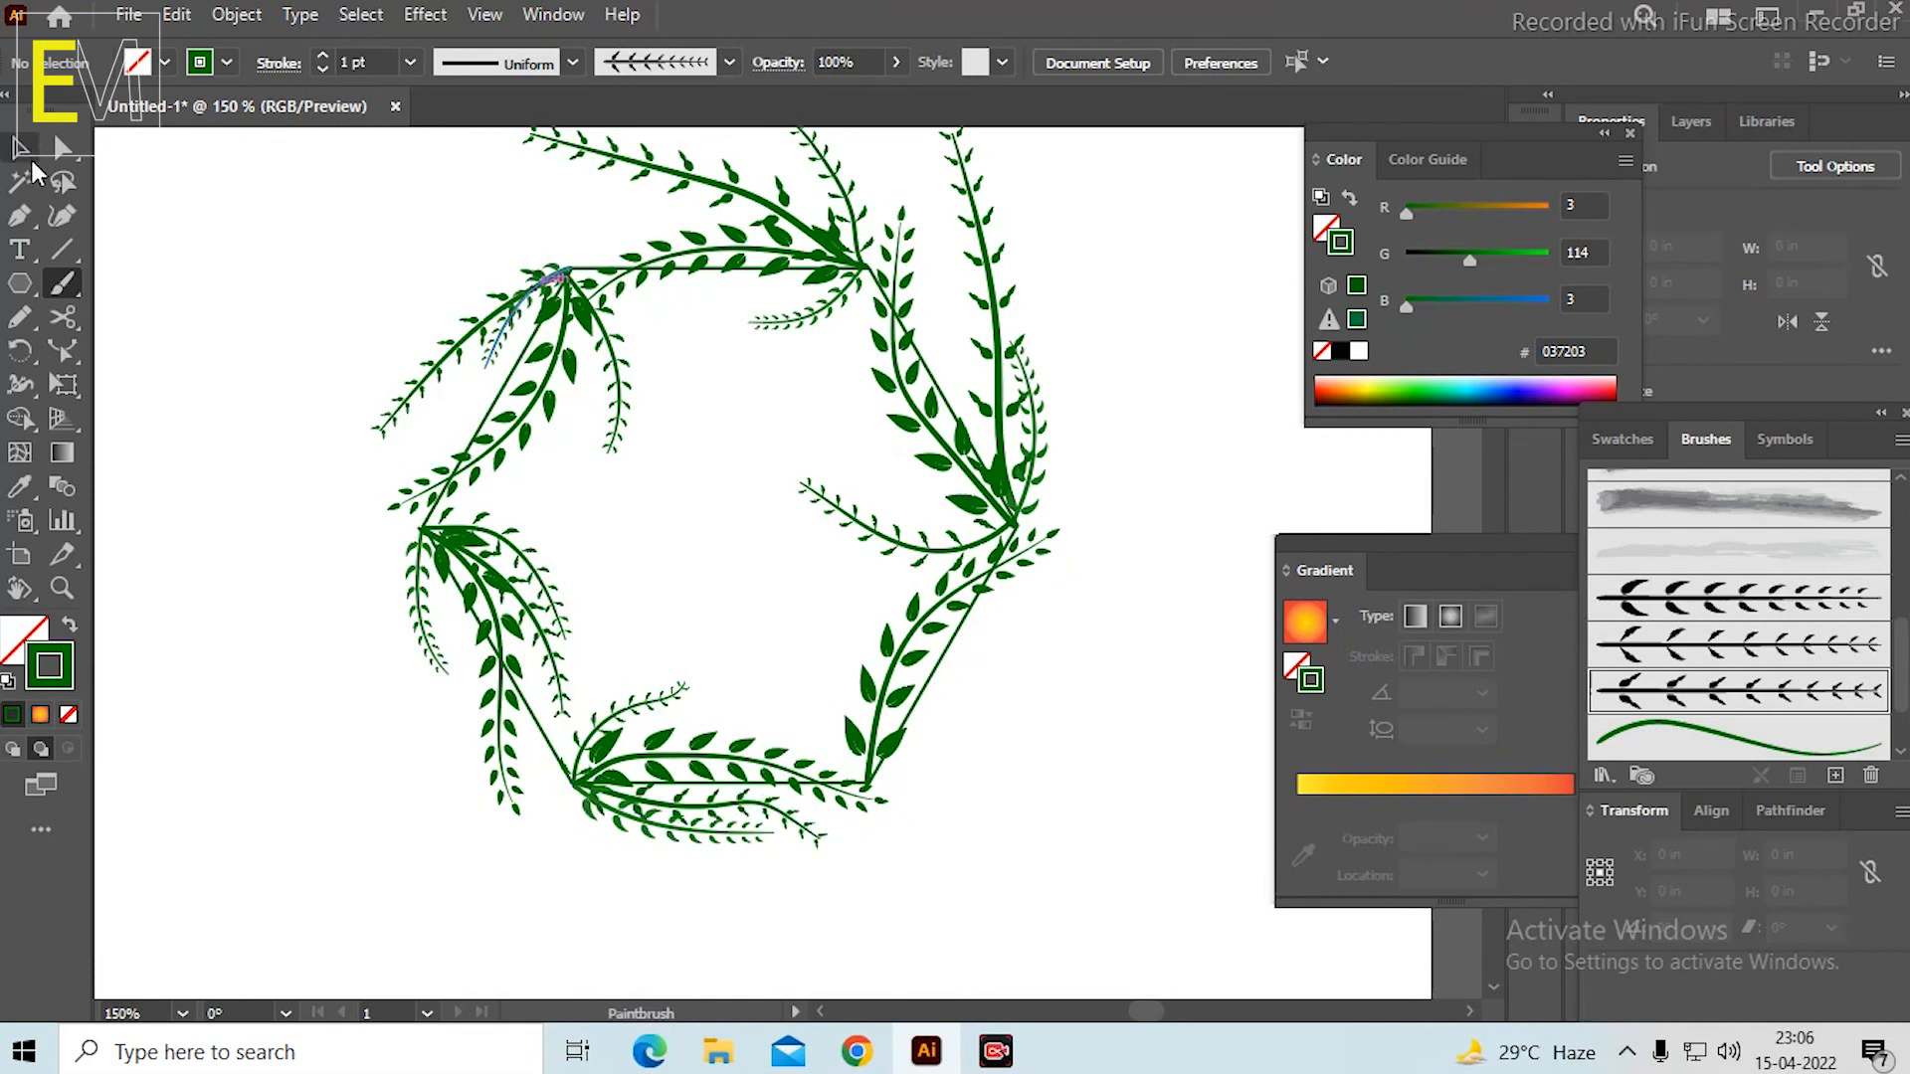
click(1025, 840)
click(812, 841)
key(a)
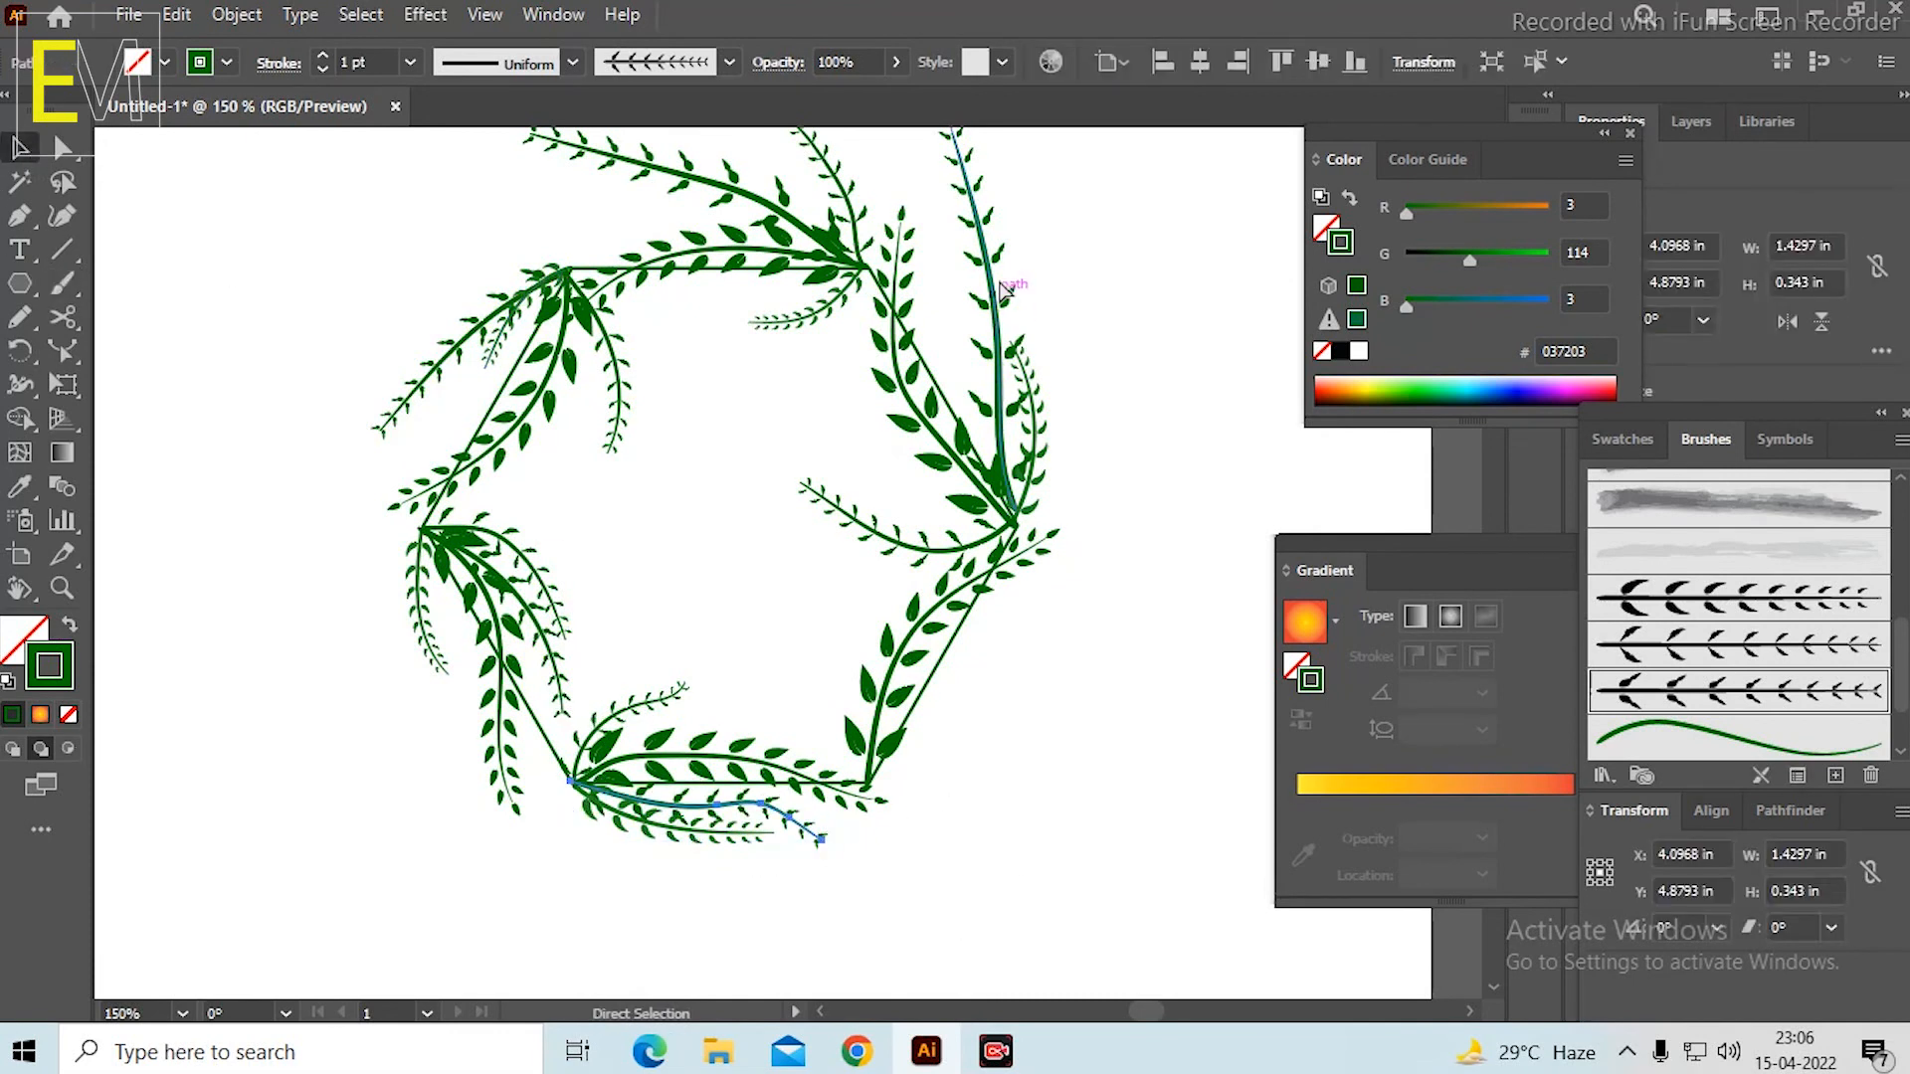
key(v)
shift+click(990, 261)
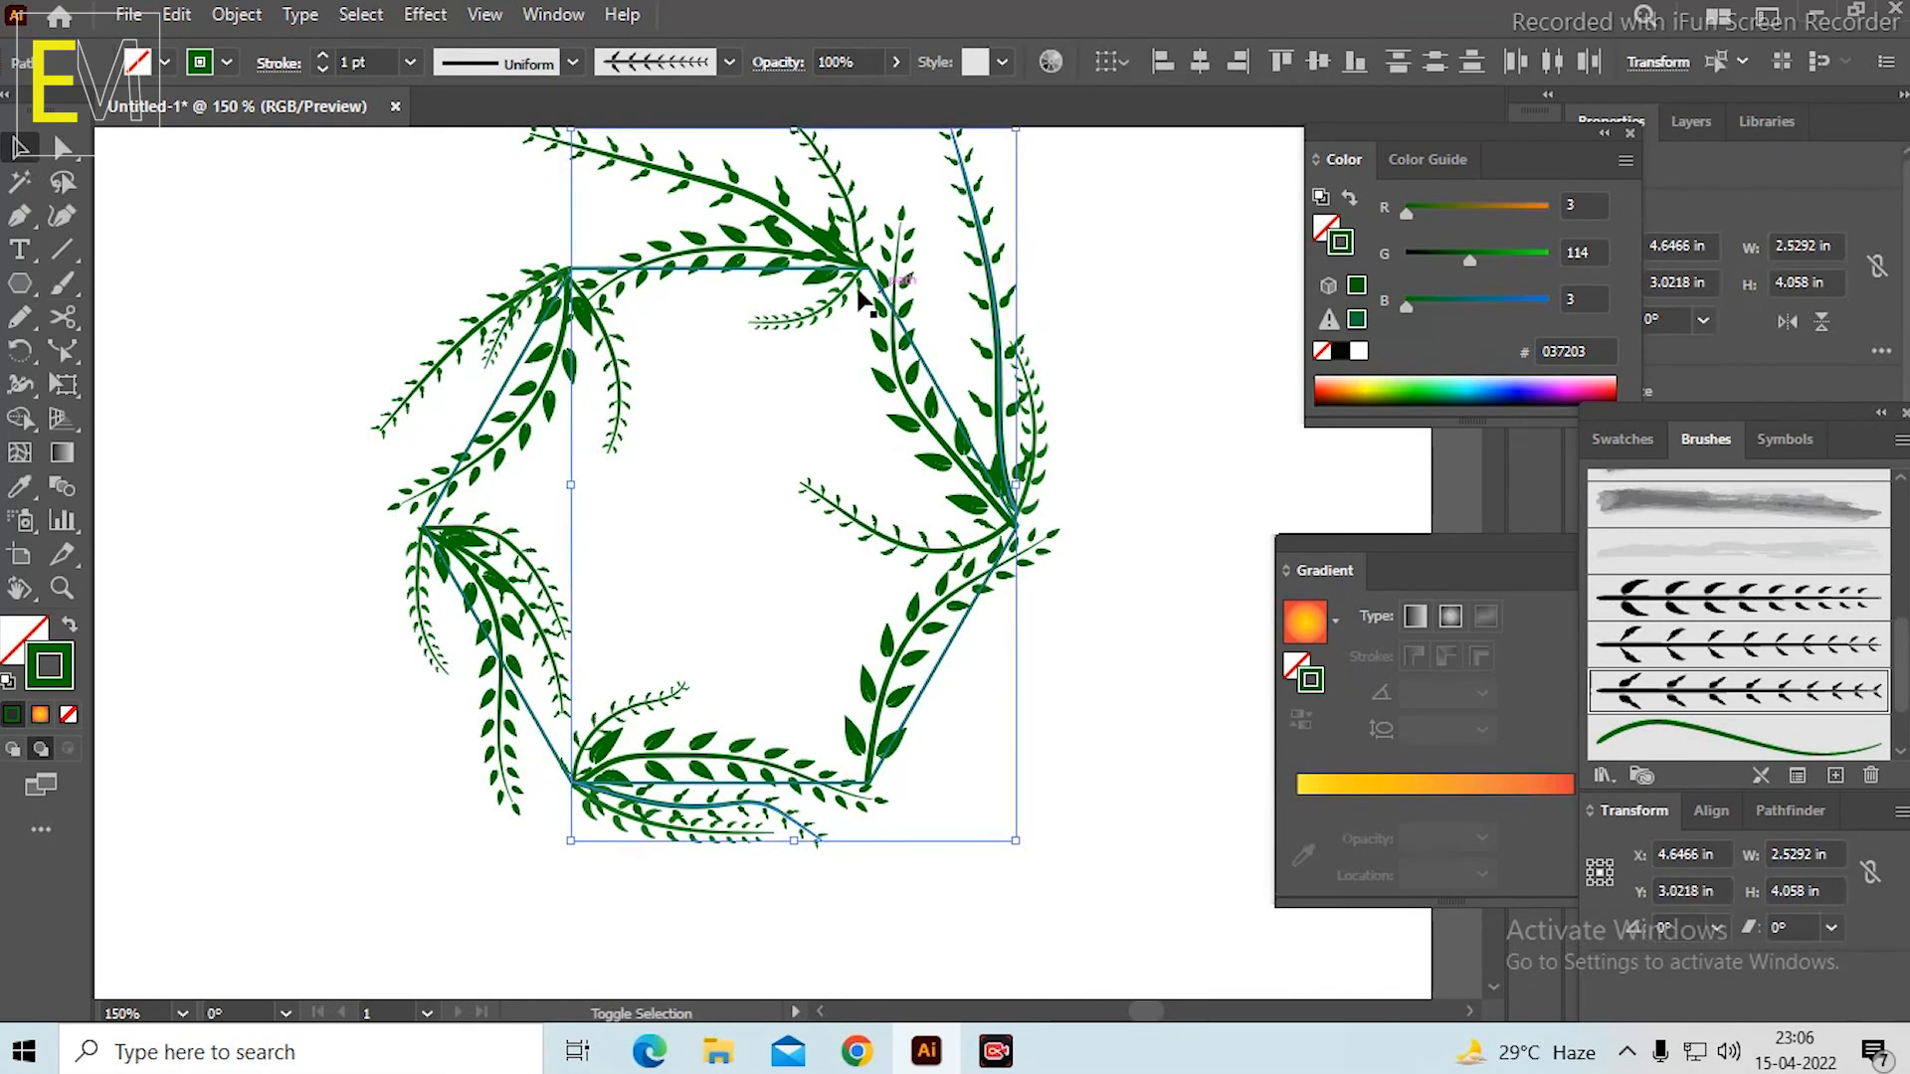
shift+click(665, 173)
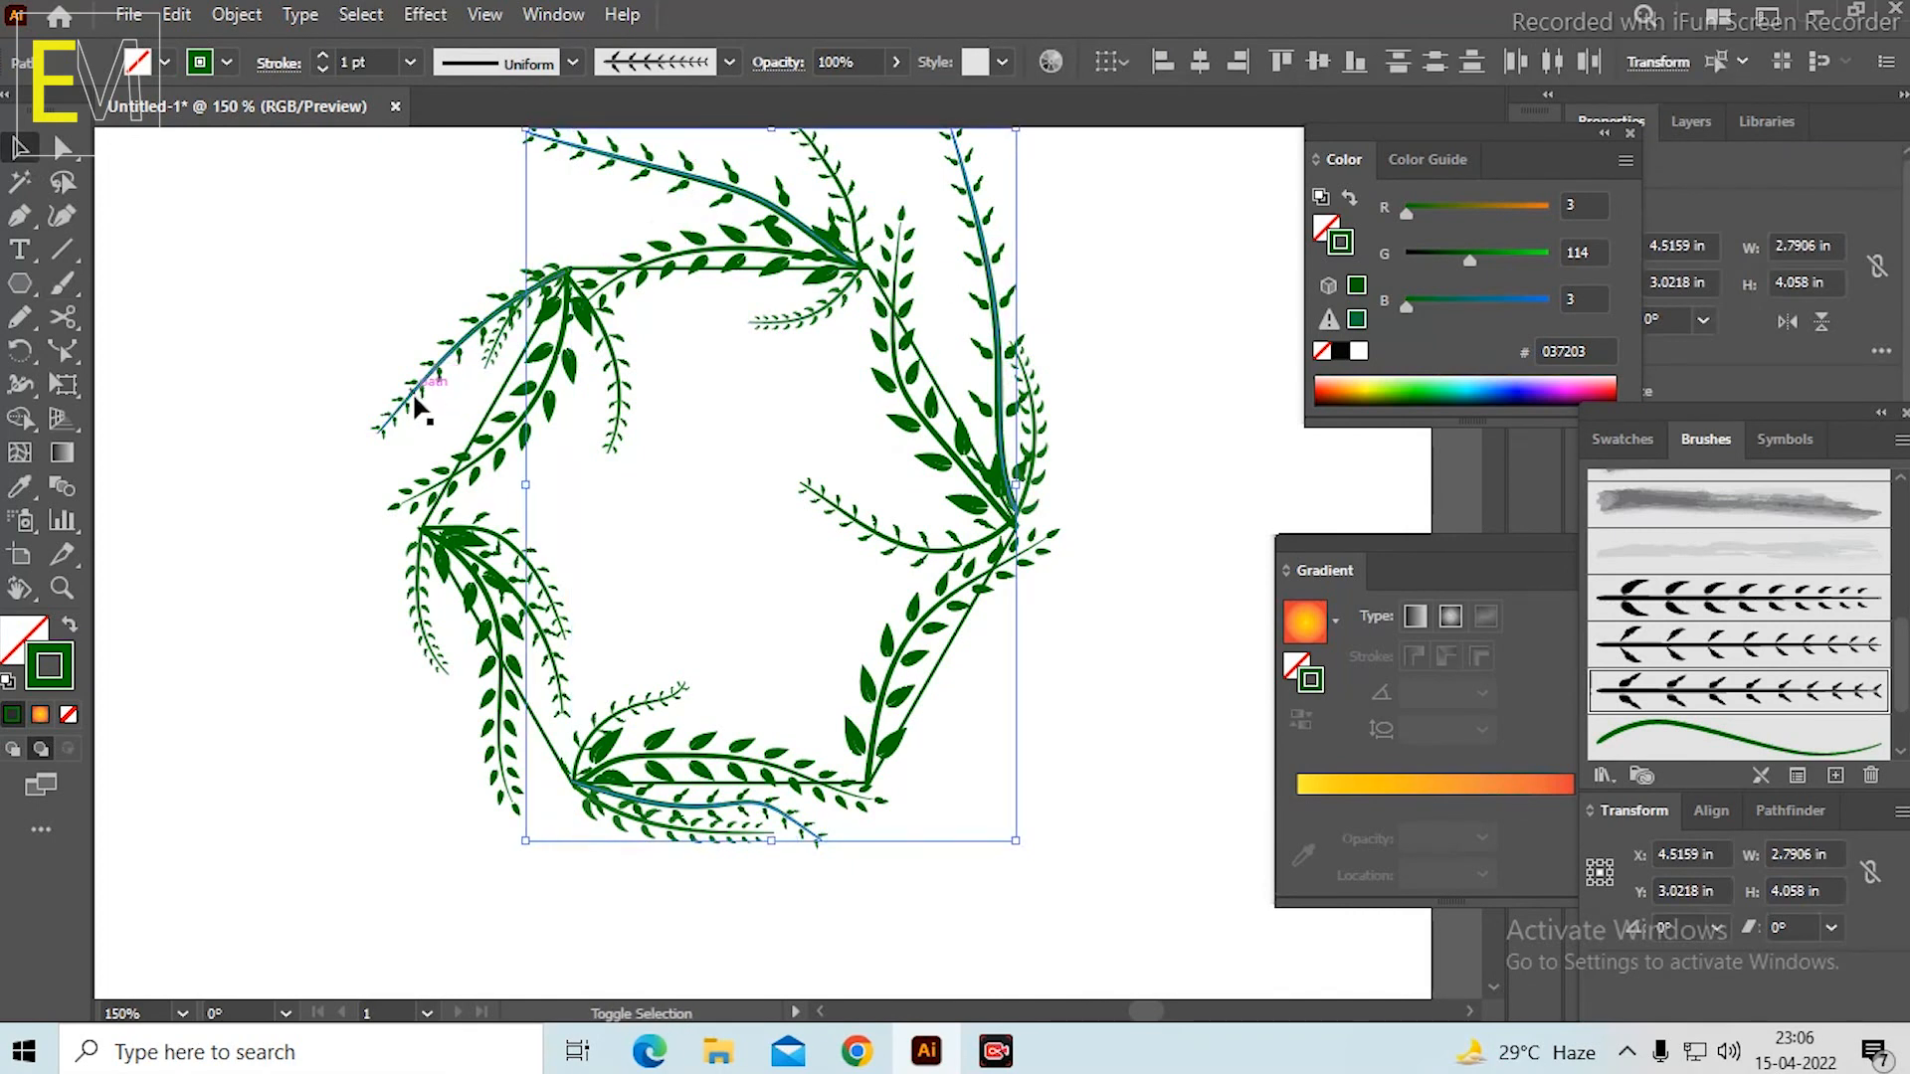
shift+click(410, 403)
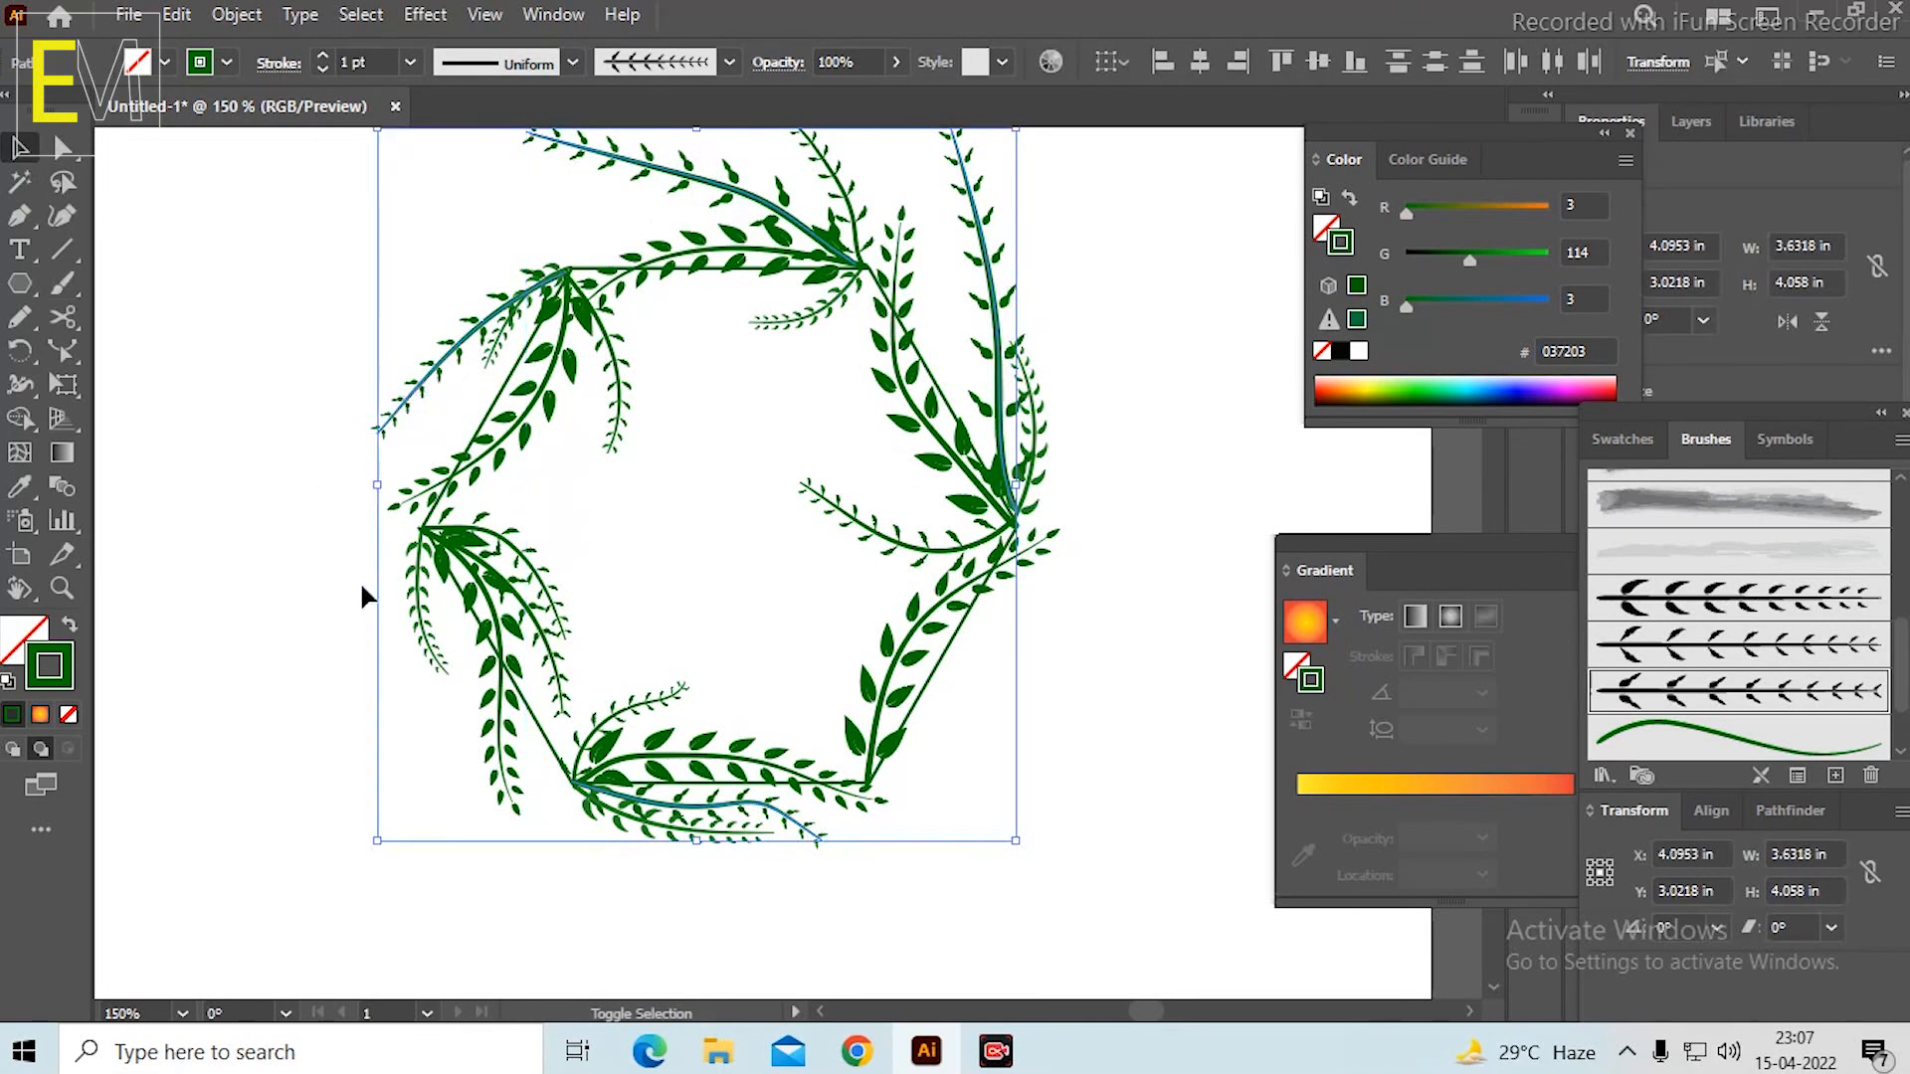
Add the stem running inside from the hexagon's left corner to the selected stems and set their opacity to 24%.
shift+click(555, 693)
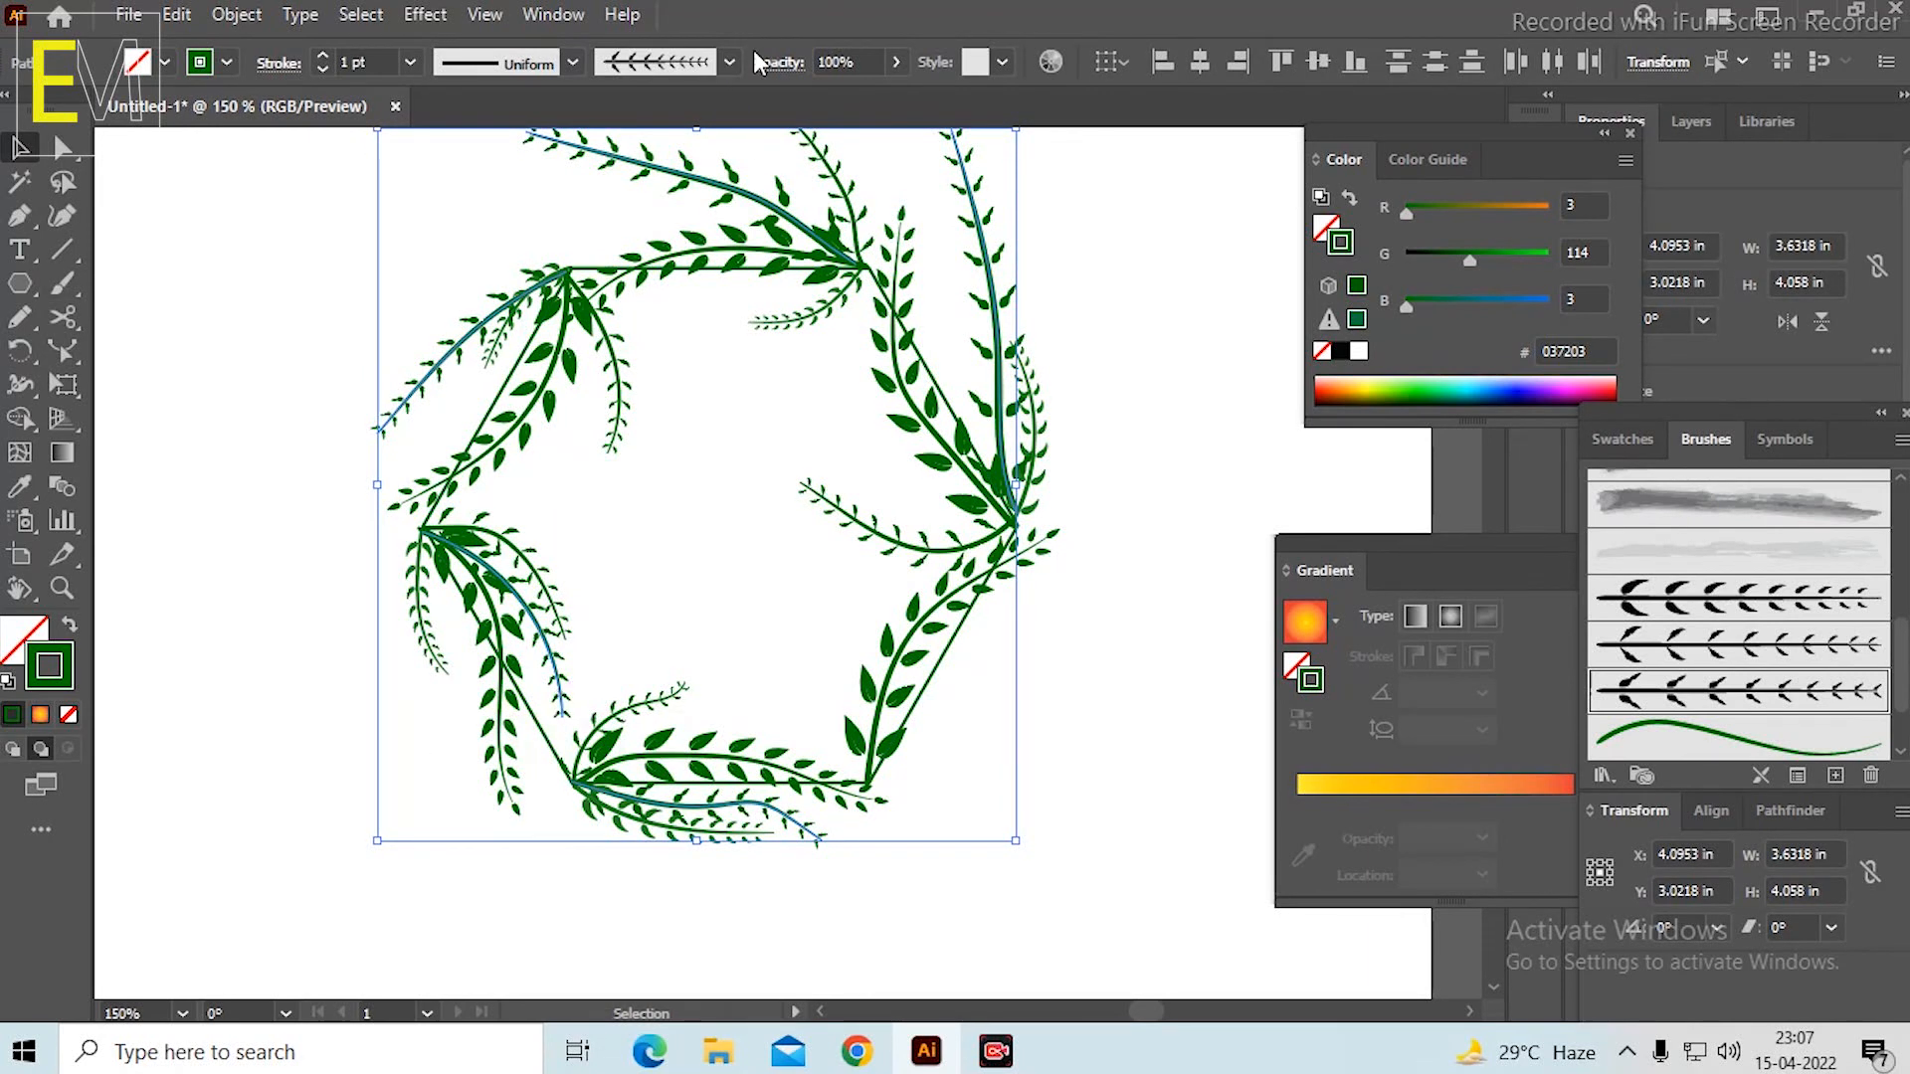
click(897, 62)
click(812, 97)
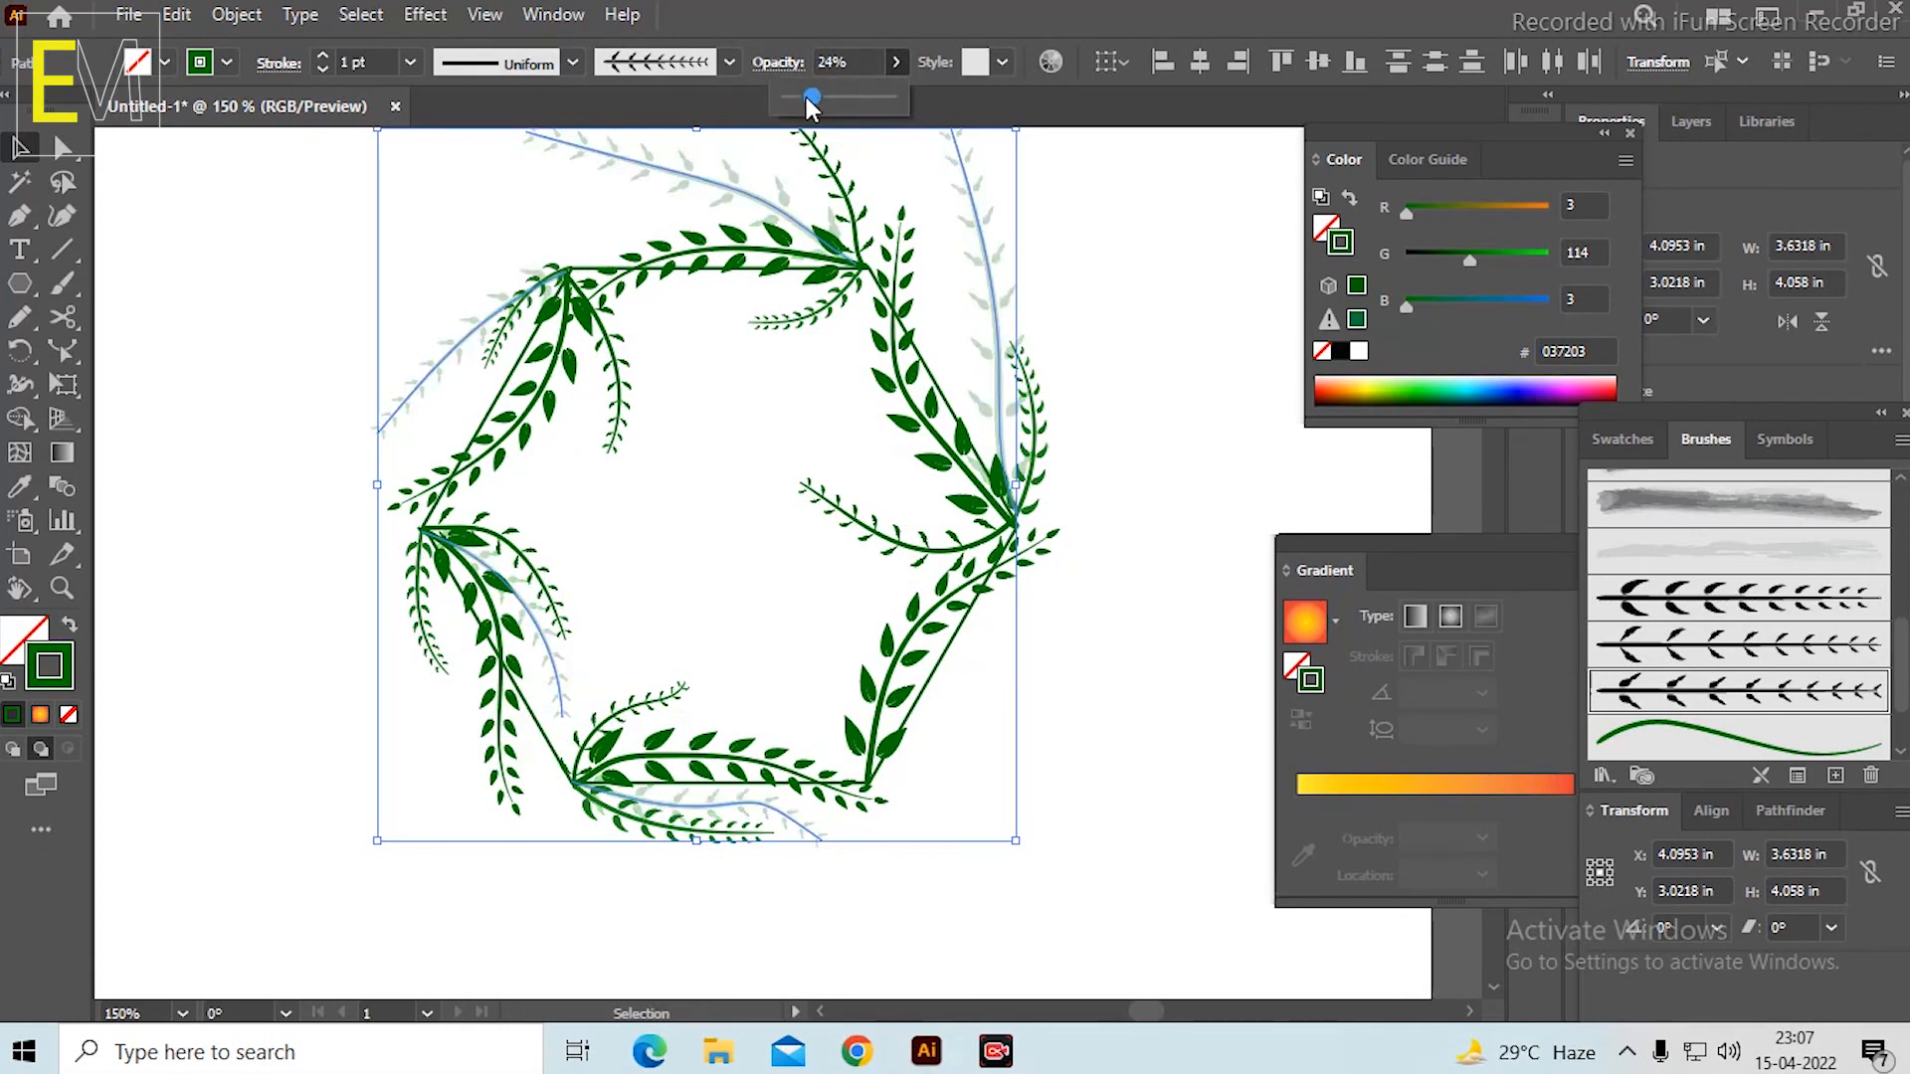
click(1126, 346)
scroll(1005, 420, down, 2)
scroll(1042, 394, up, 2)
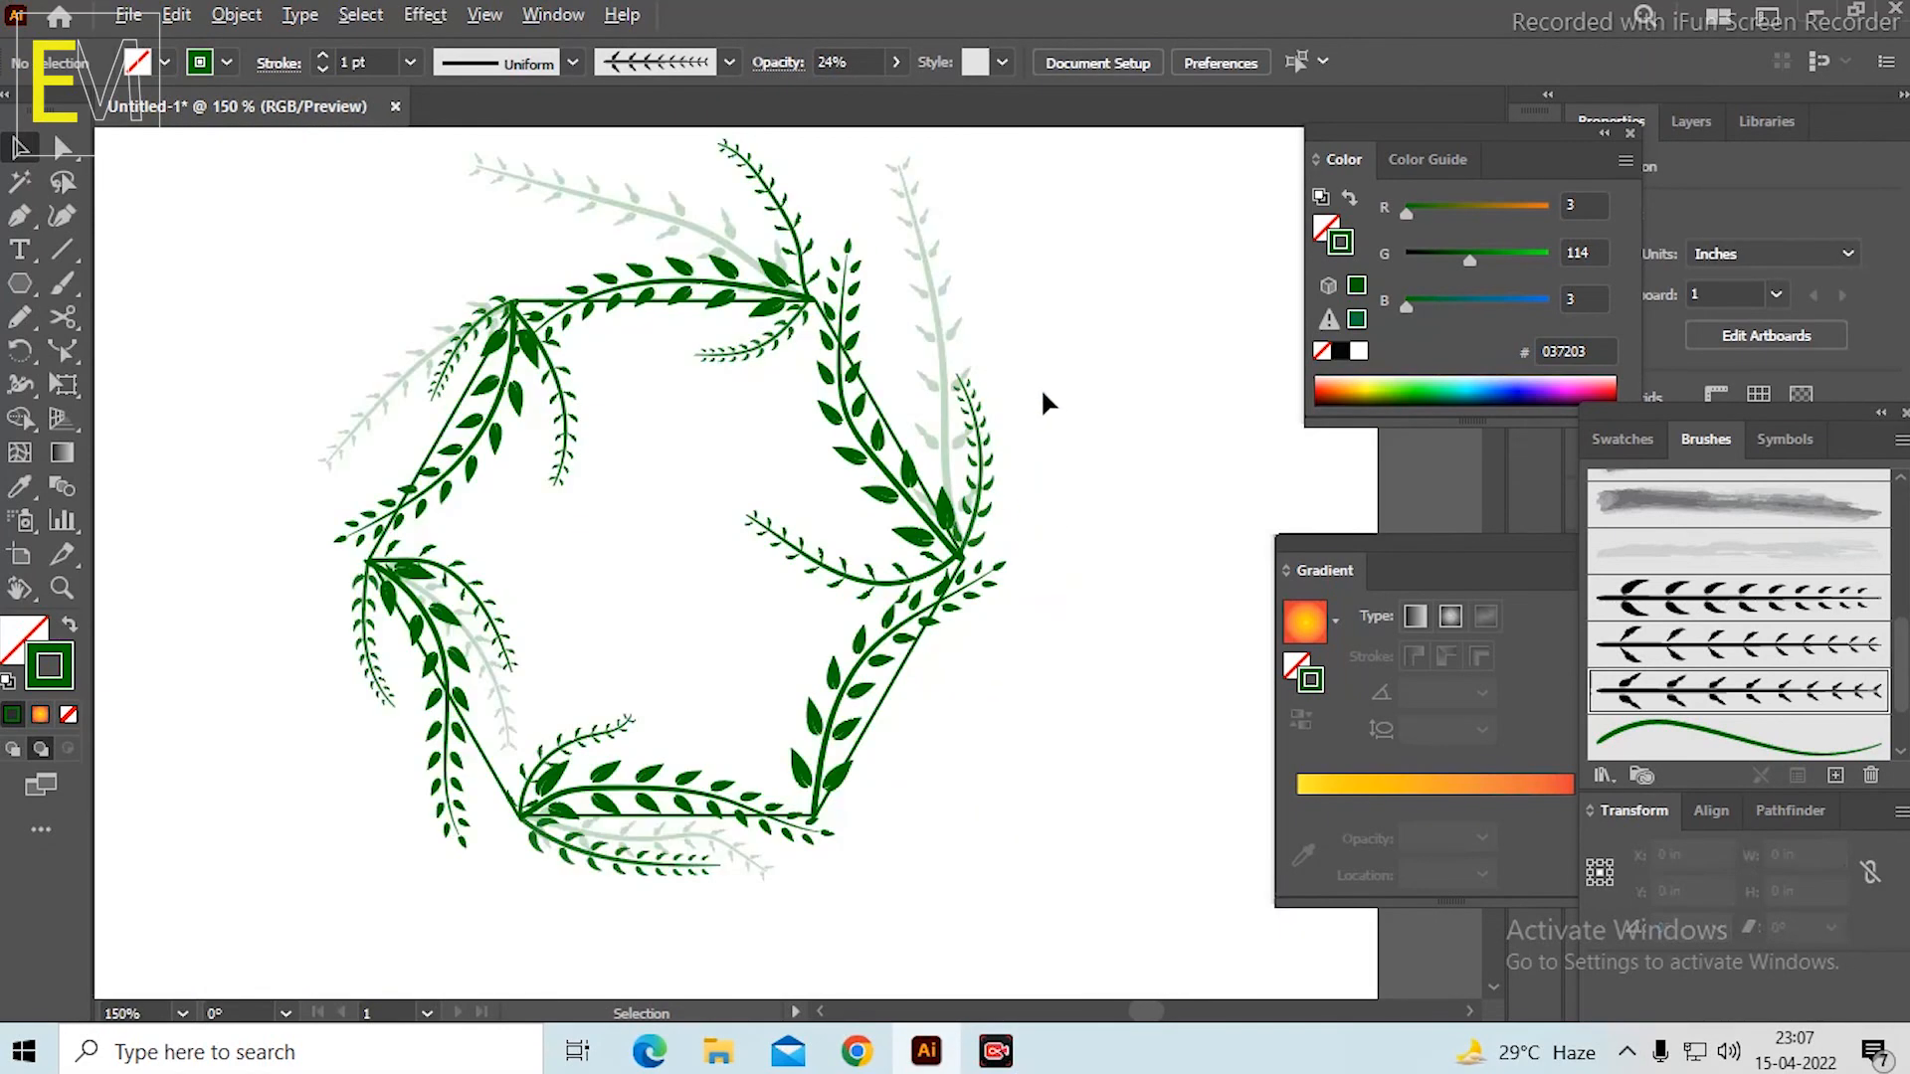
drag(1043, 390, 1057, 439)
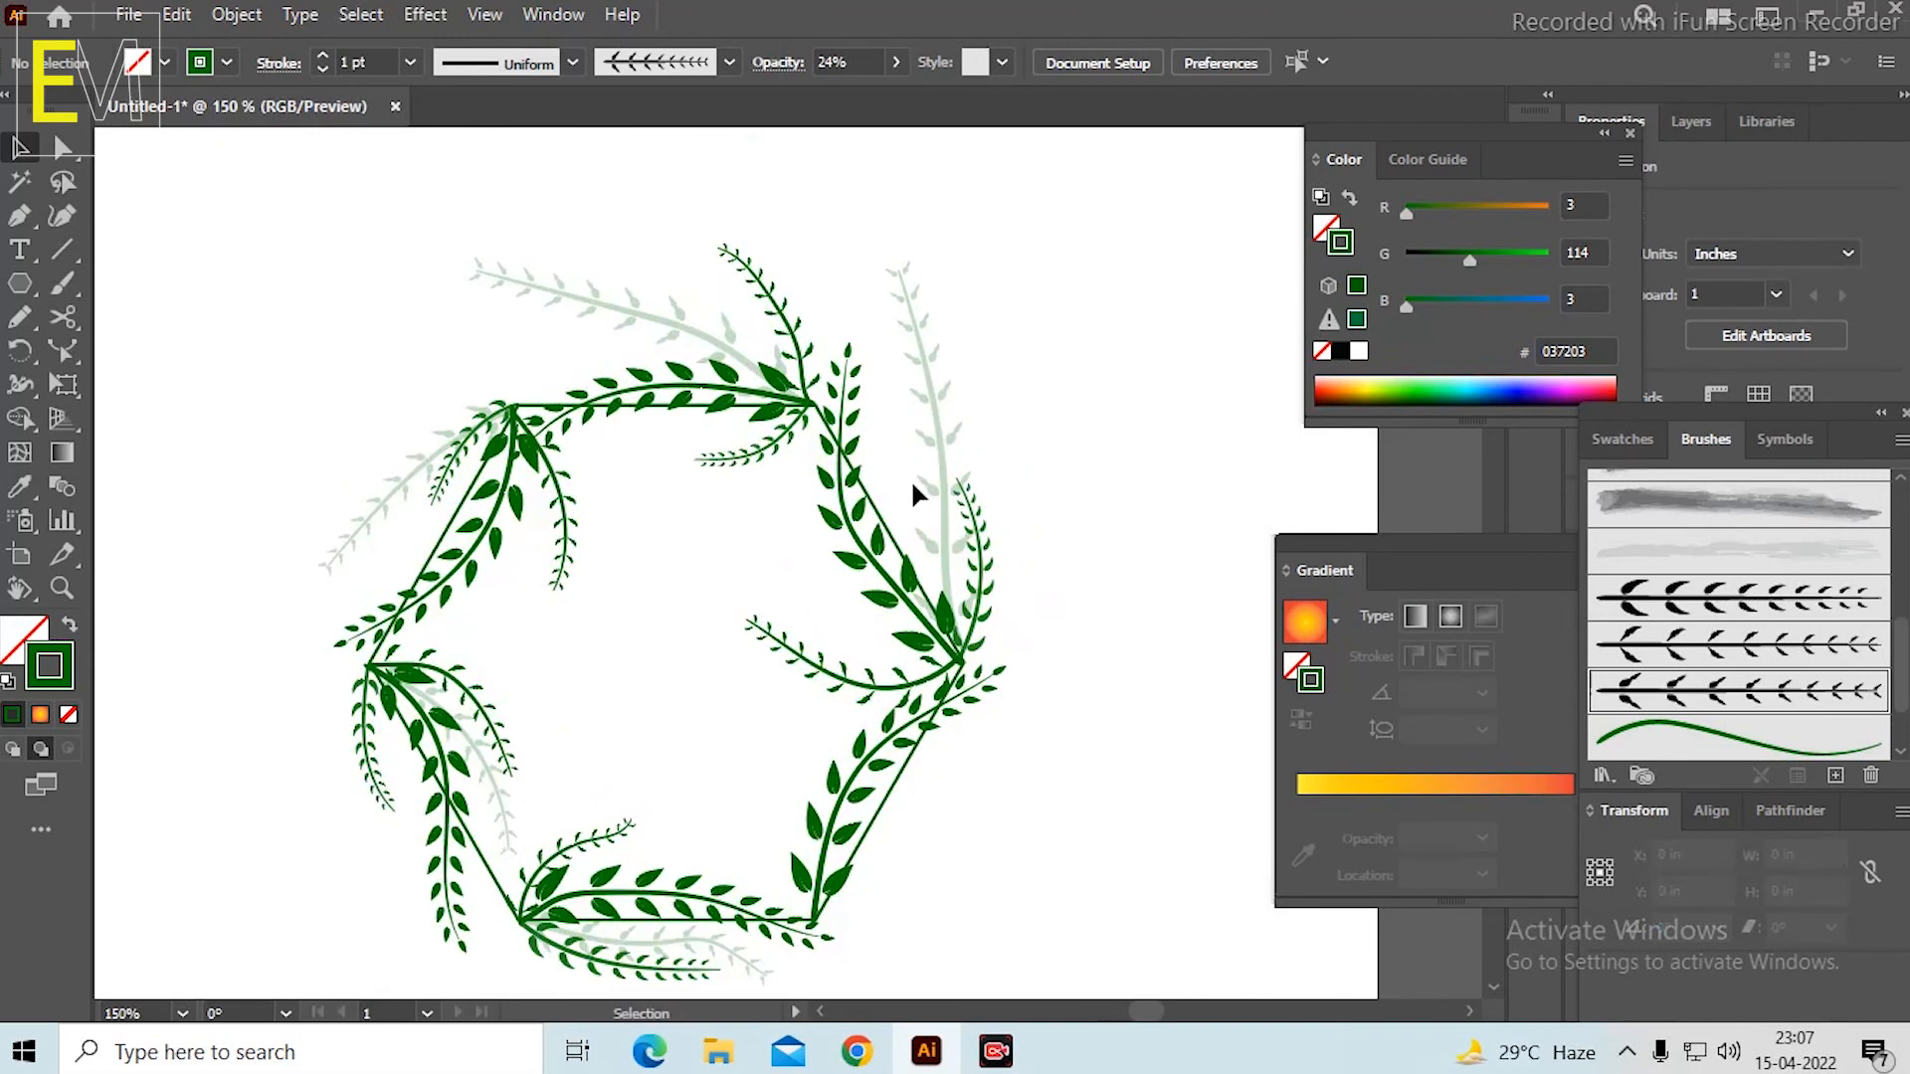
scroll(933, 464, down, 1)
scroll(917, 659, up, 1)
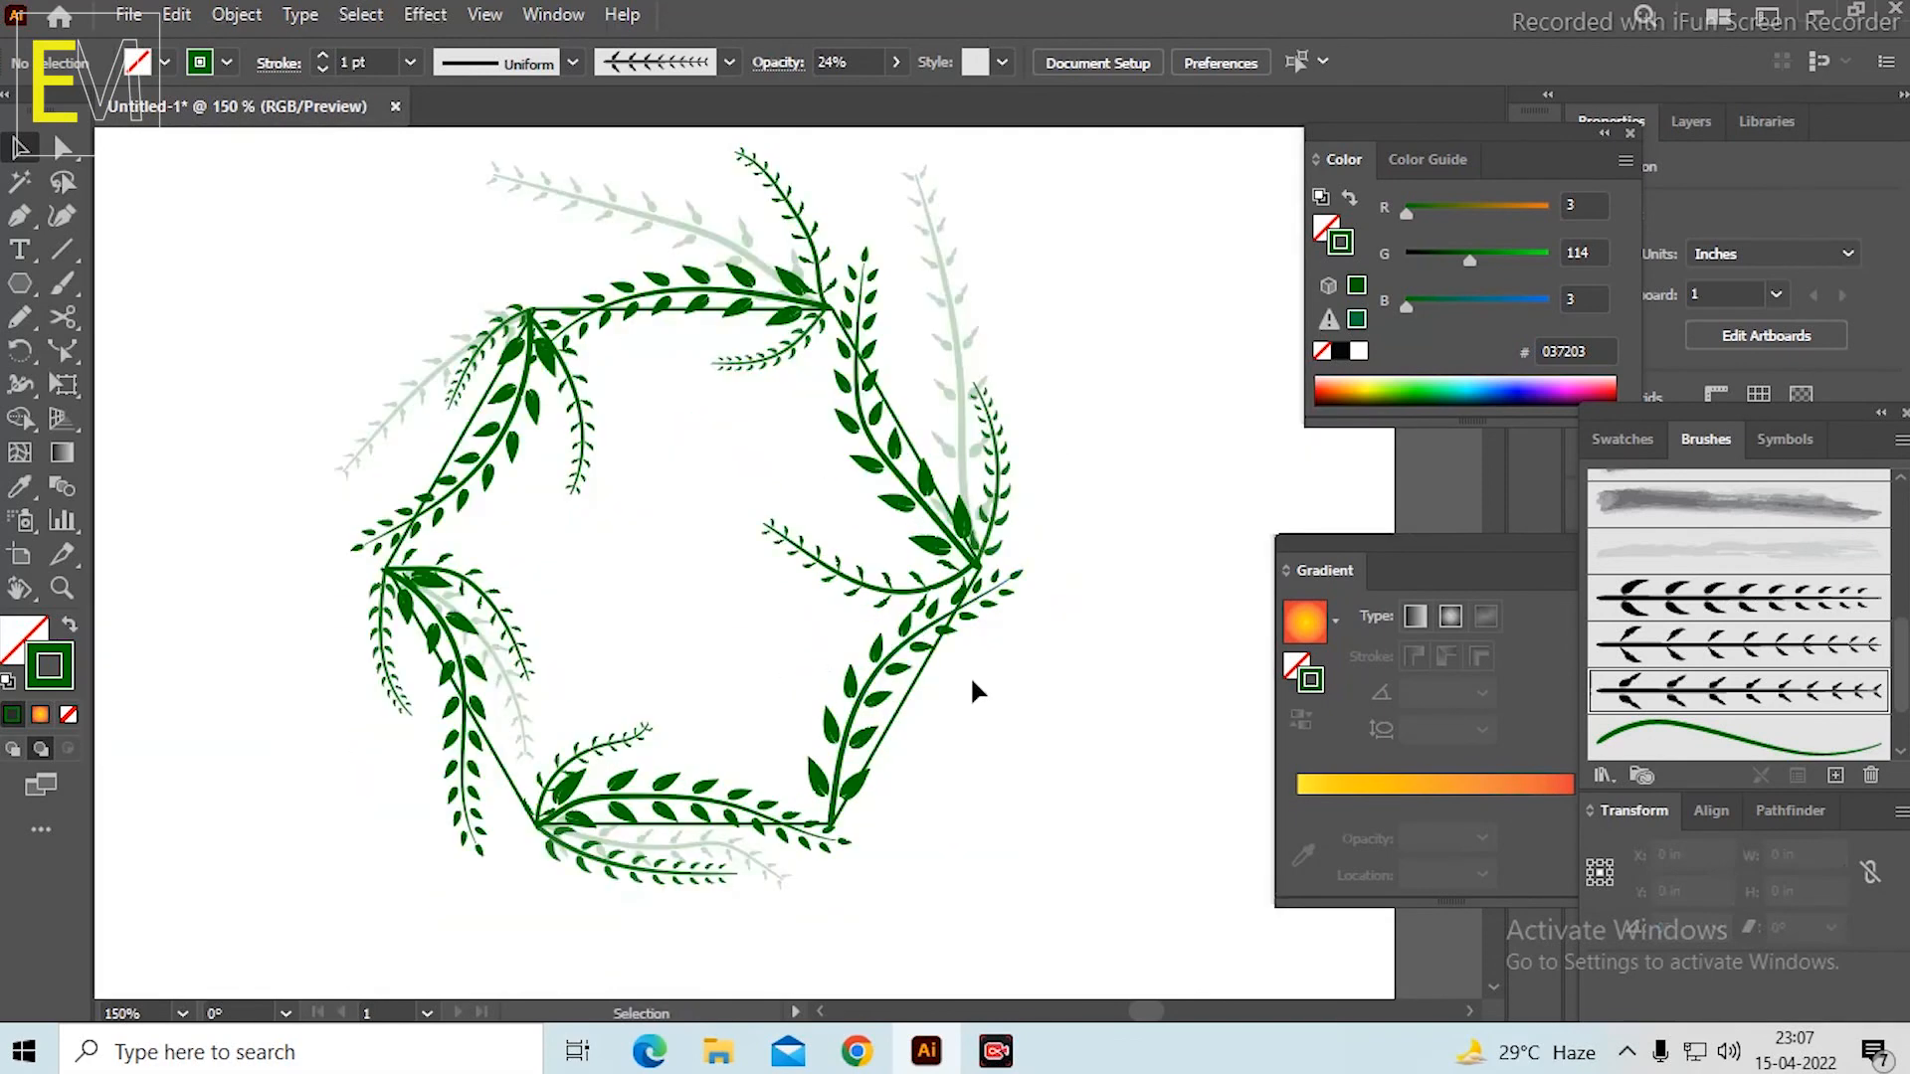
drag(972, 691, 955, 601)
Choose the plain green wavy-line art brush, try a tendril off the hexagon's lower-right side, and undo the stroke.
click(1748, 749)
scroll(1019, 503, up, 1)
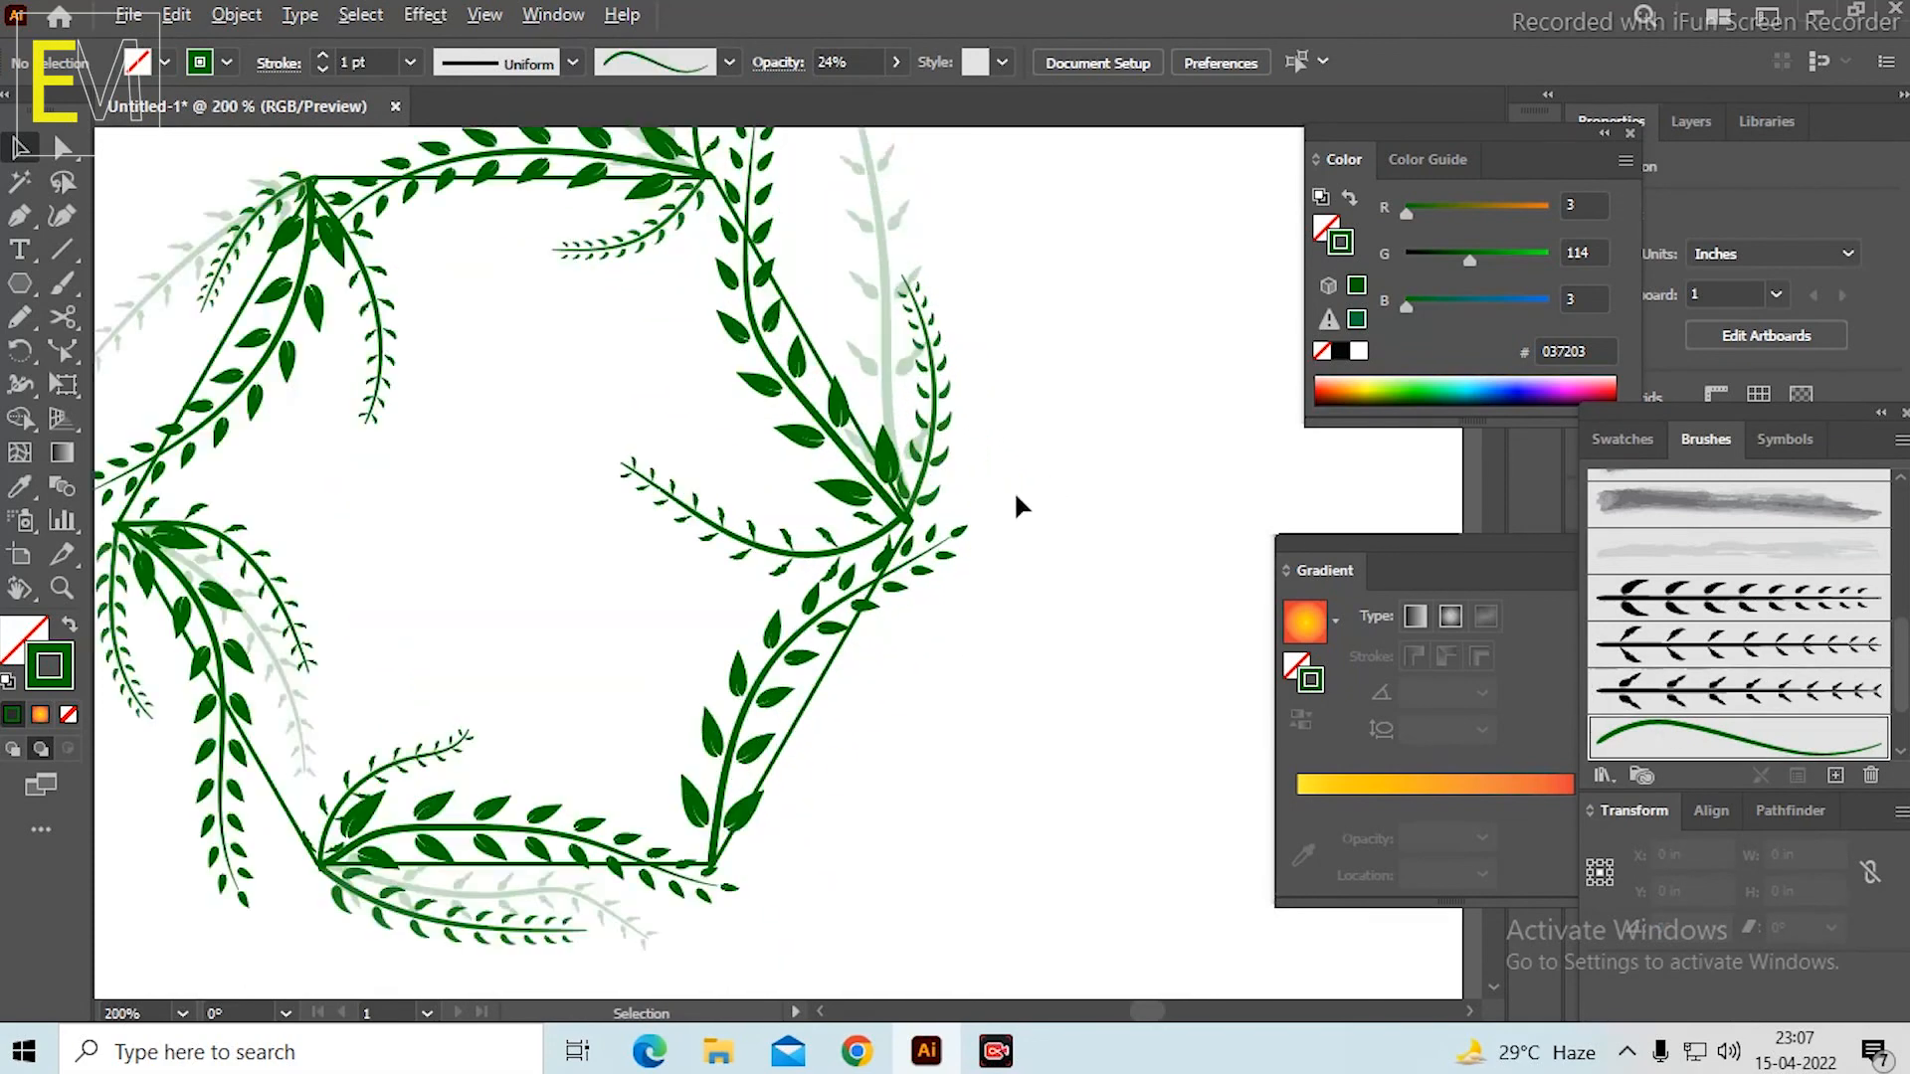
click(70, 283)
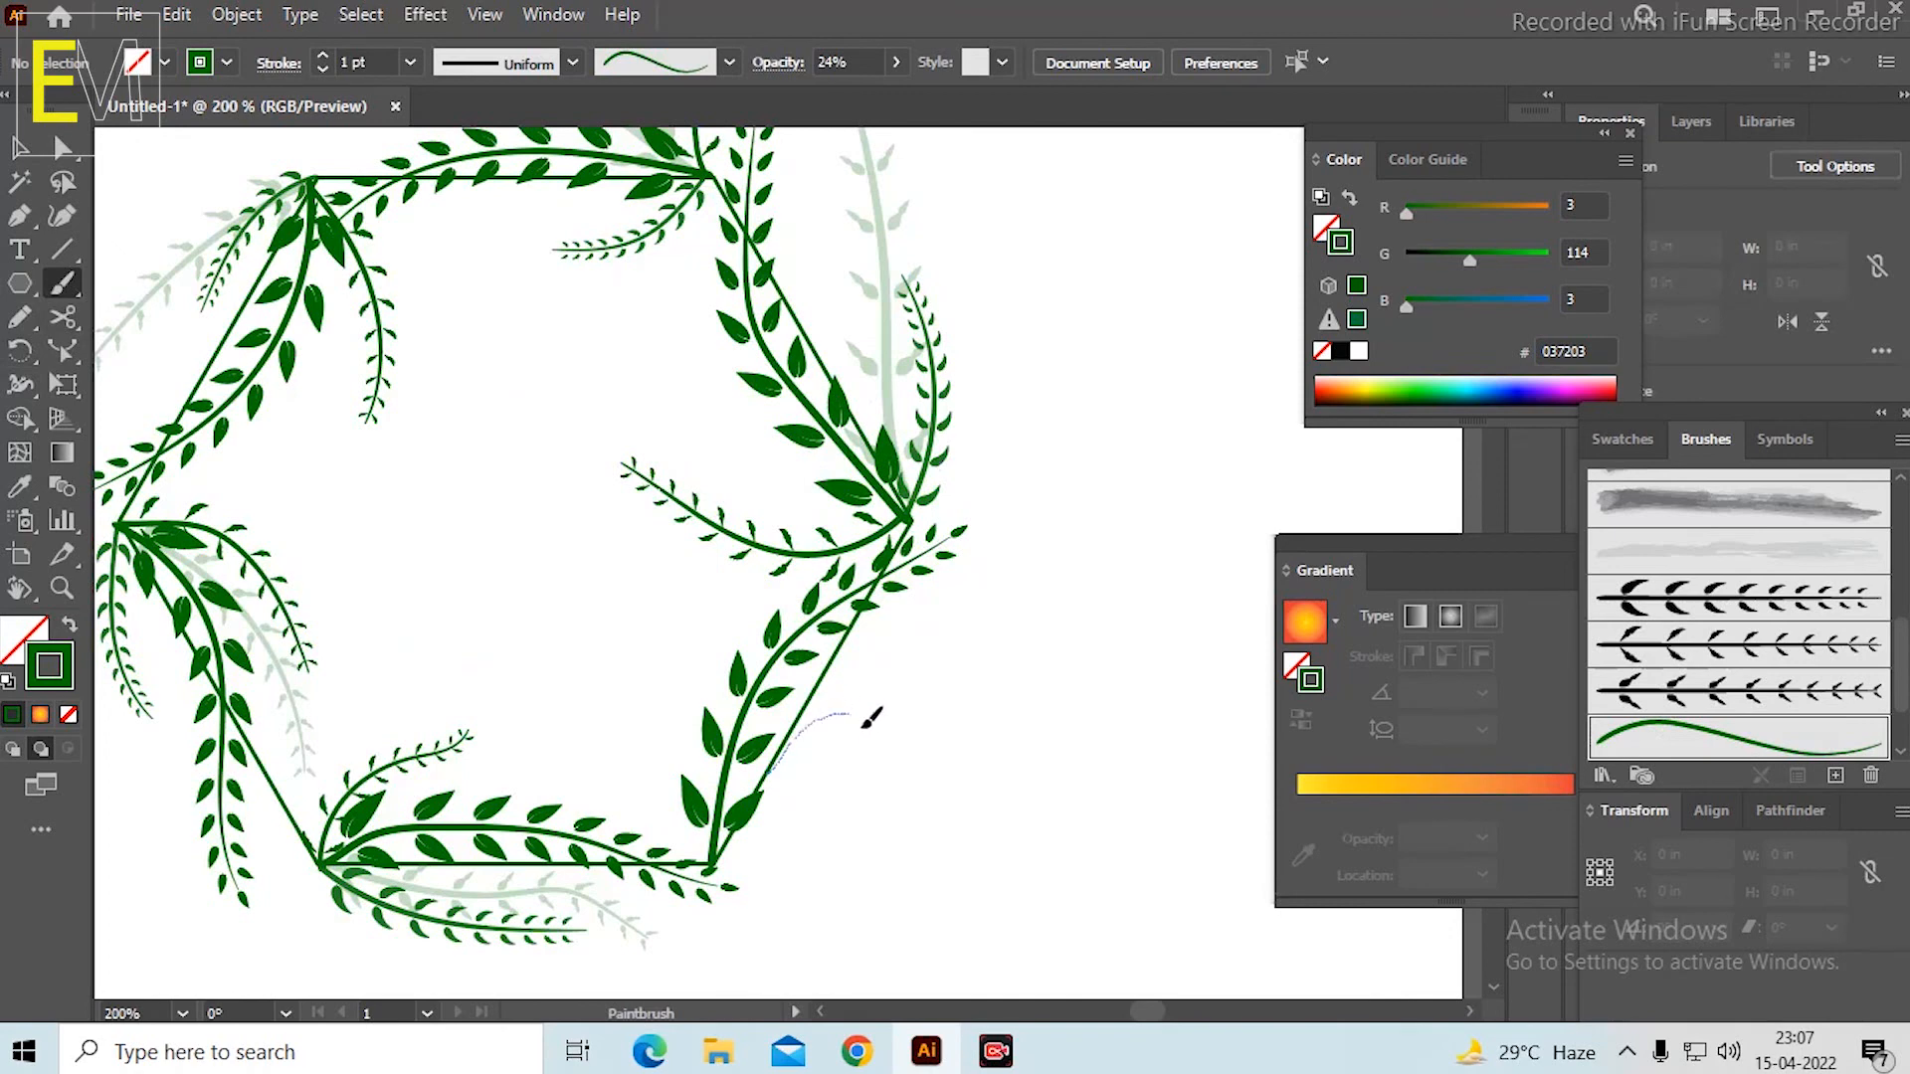
drag(864, 728, 847, 751)
key(ctrl+z)
Set the opacity to 100% and paint a thin curved tendril outward from the middle of the hexagon's lower-right side.
click(899, 62)
drag(812, 98, 1076, 131)
key(v)
scroll(908, 729, up, 1)
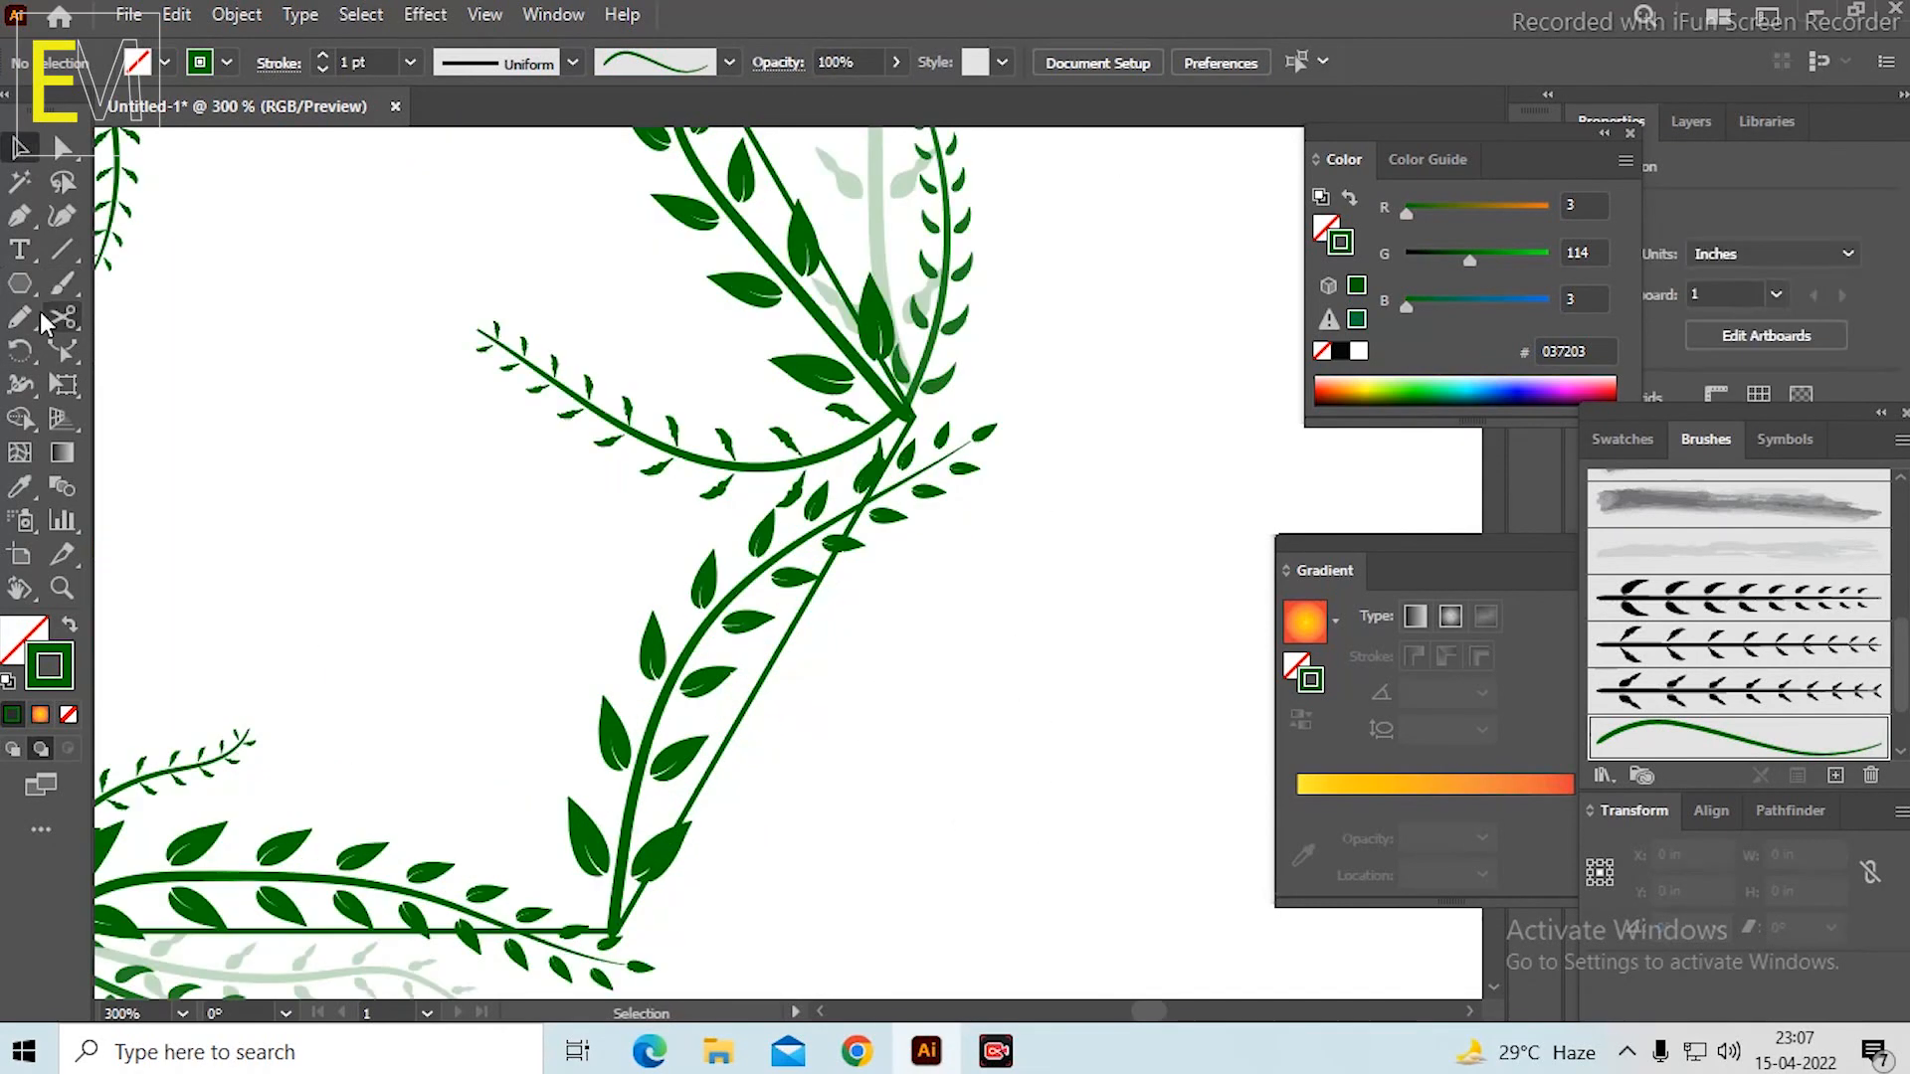
click(62, 284)
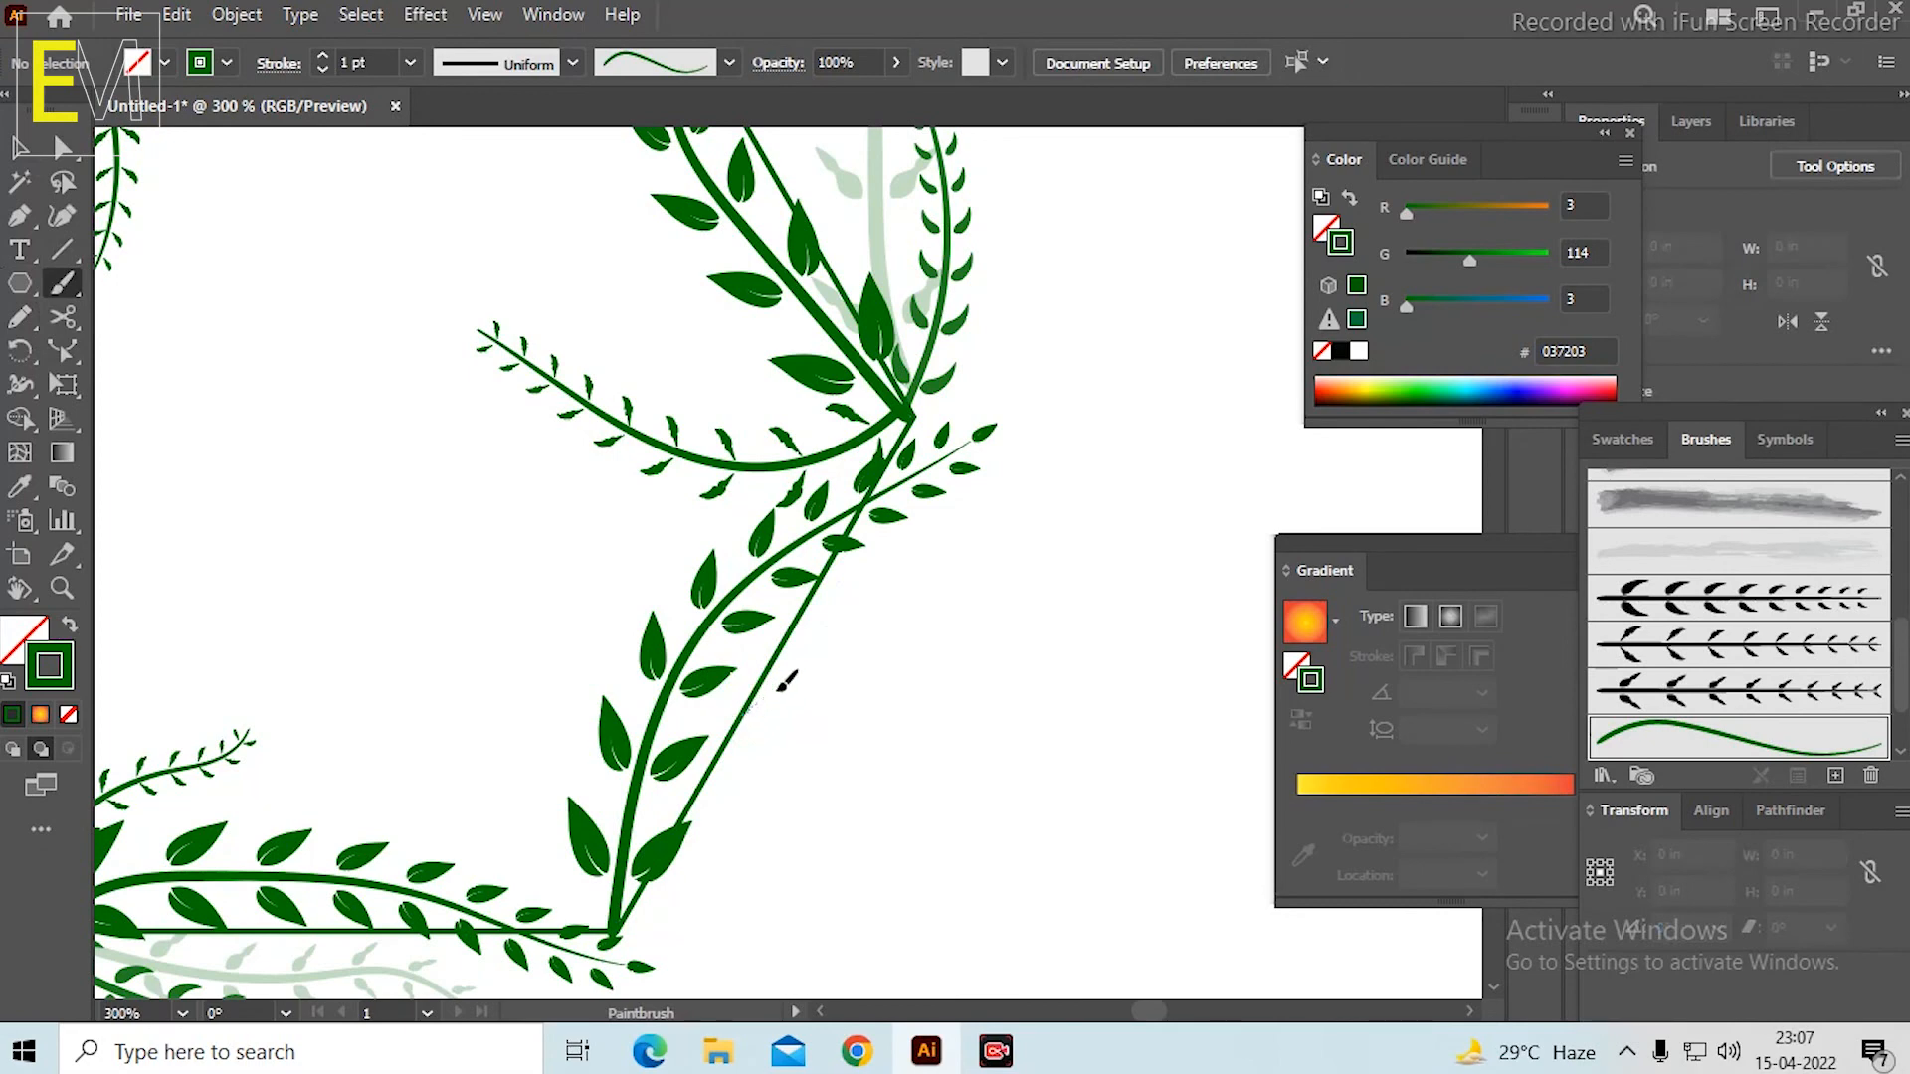
drag(960, 560, 957, 564)
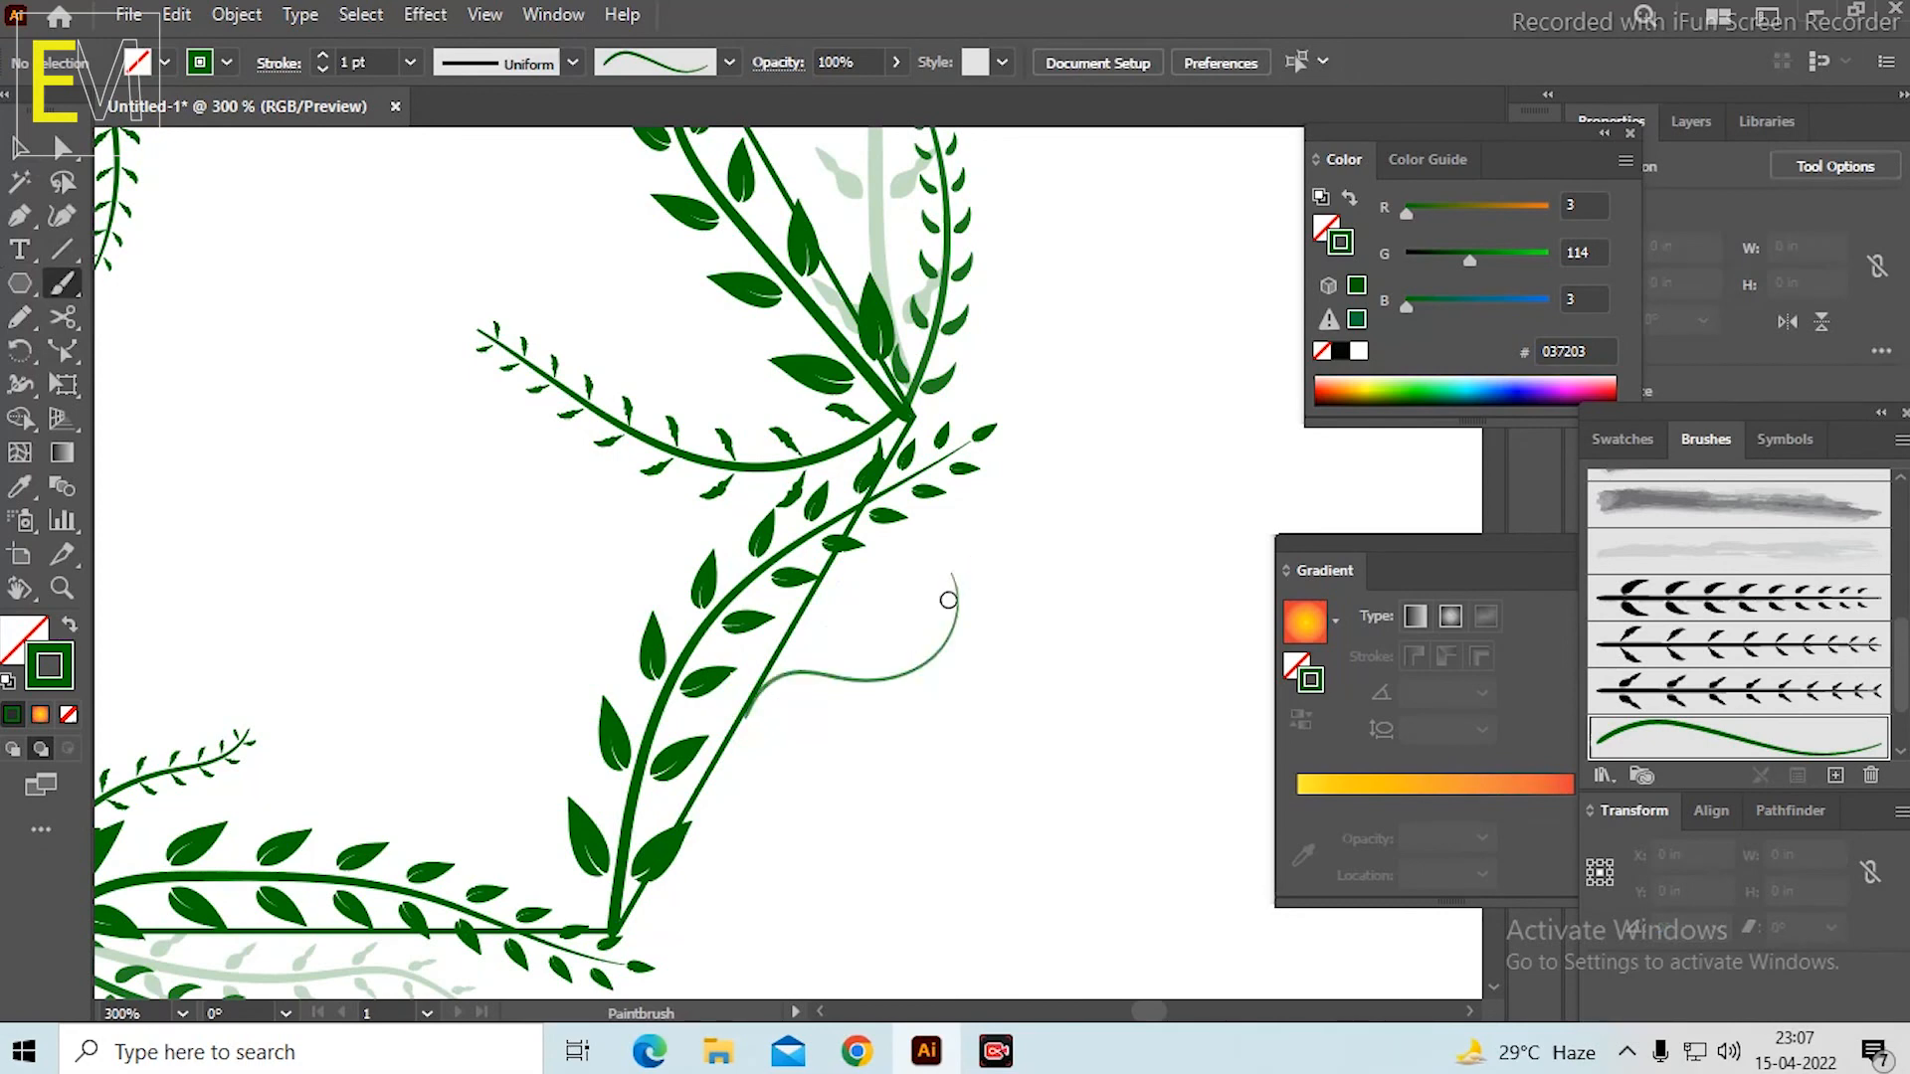
scroll(723, 745, up, 2)
scroll(1030, 594, up, 2)
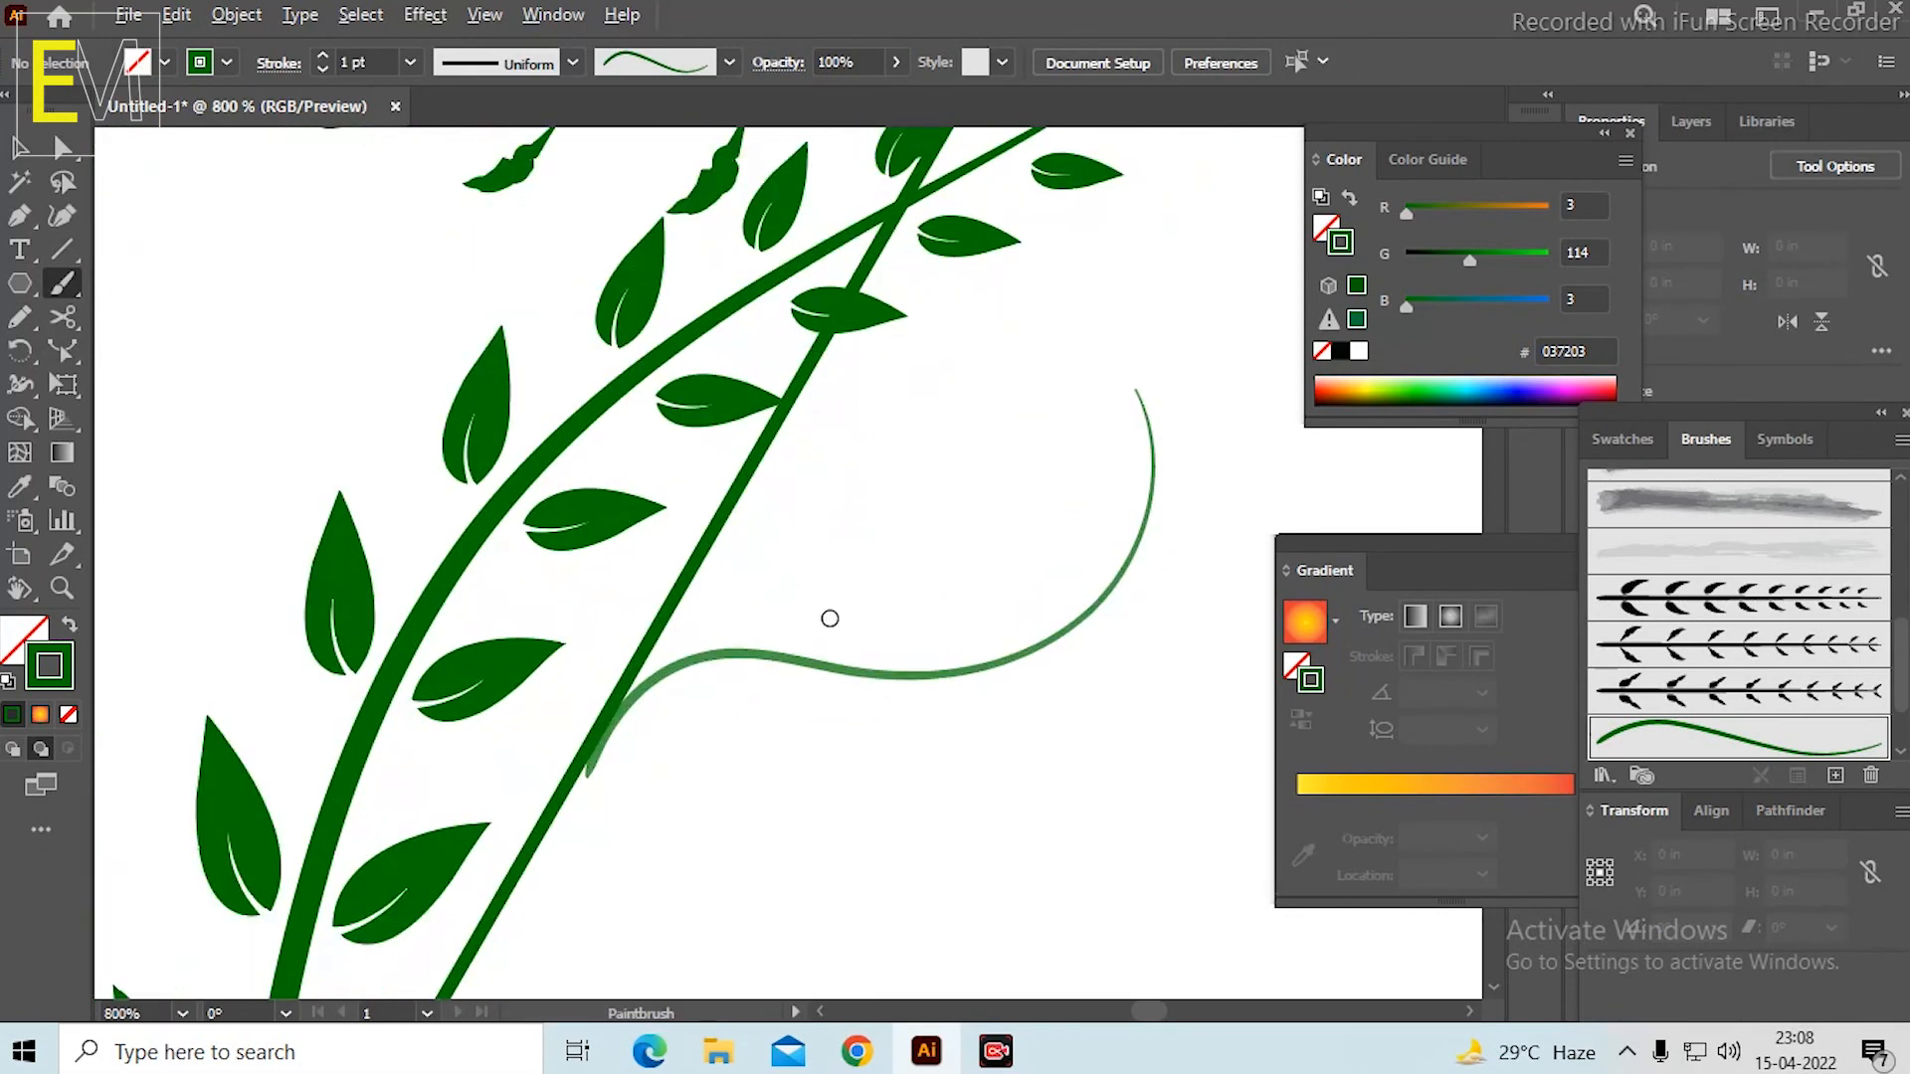
key(v)
drag(856, 677, 853, 683)
scroll(947, 578, down, 5)
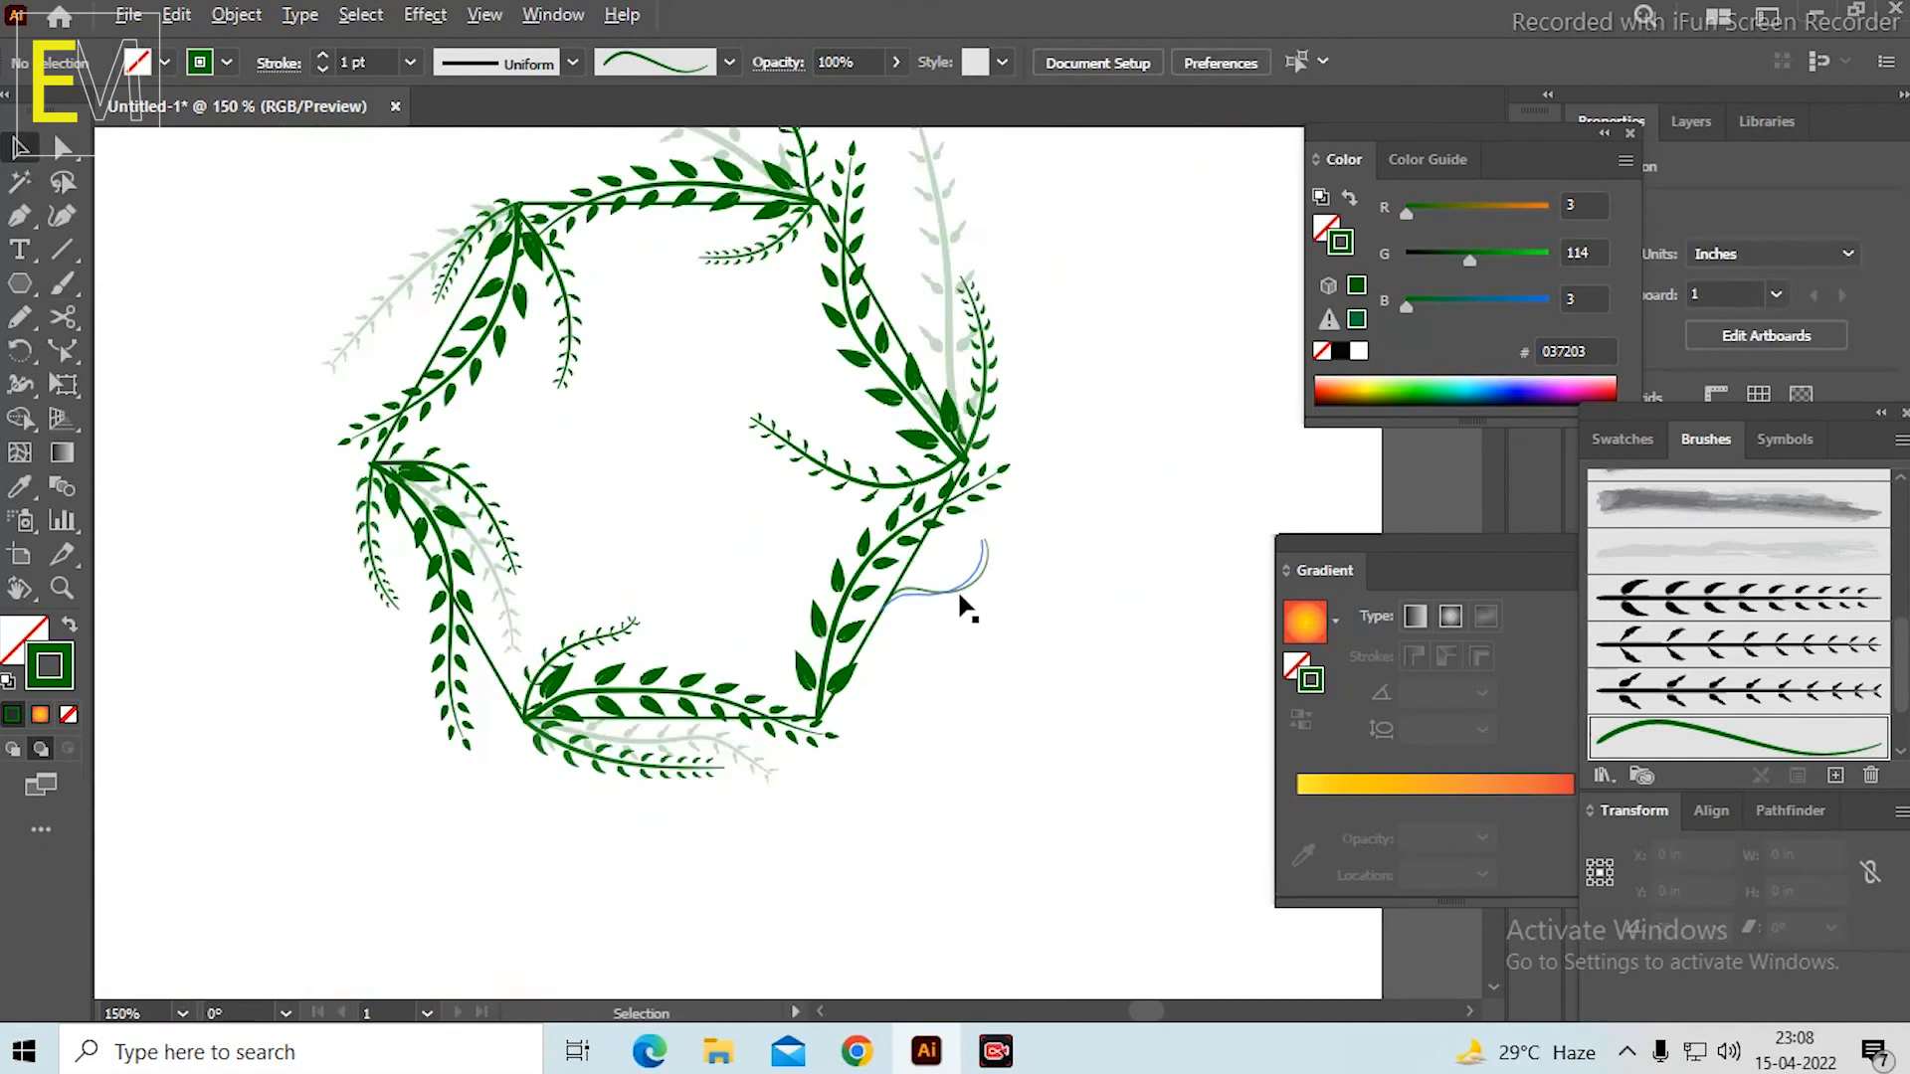
Paint a thin curved tendril outward from the hexagon's upper-left side, bending downward at its tip.
drag(1061, 480, 1130, 558)
scroll(518, 343, up, 3)
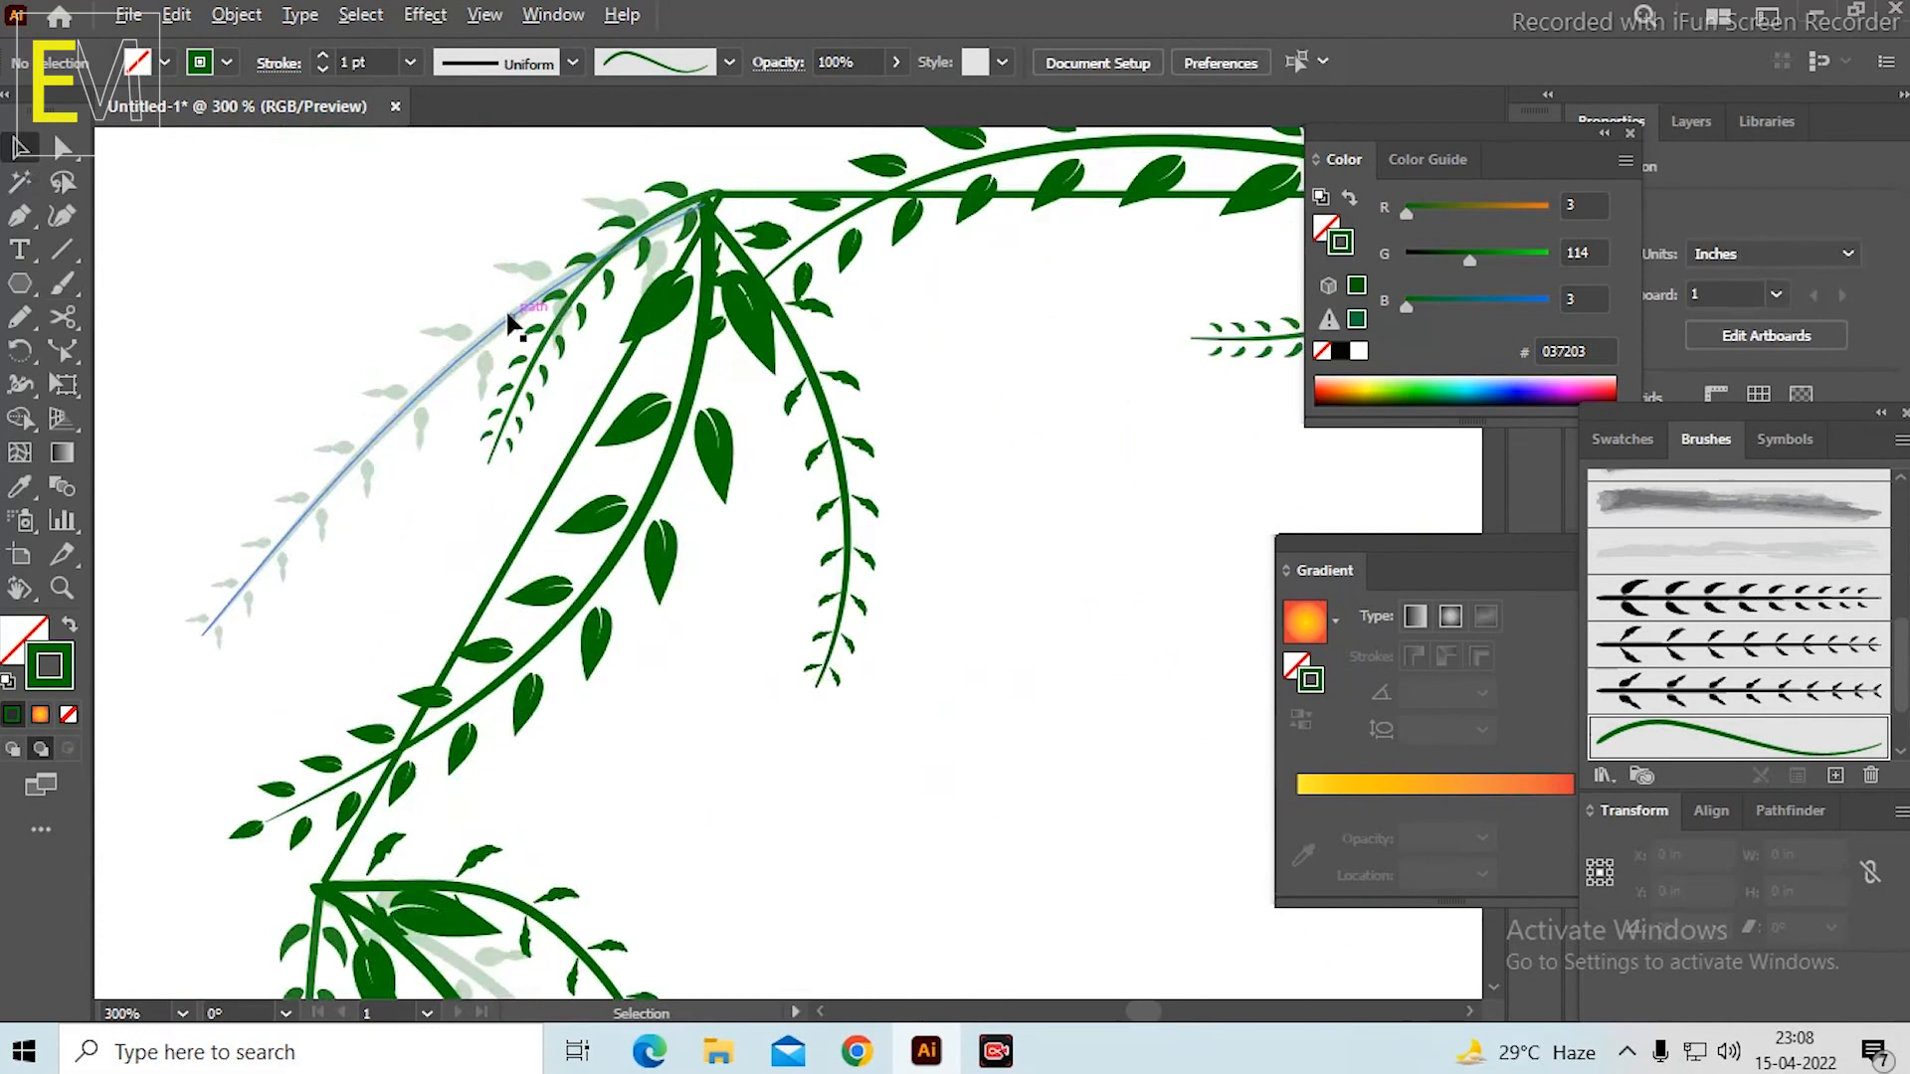
scroll(512, 323, down, 1)
drag(715, 482, 835, 497)
click(62, 284)
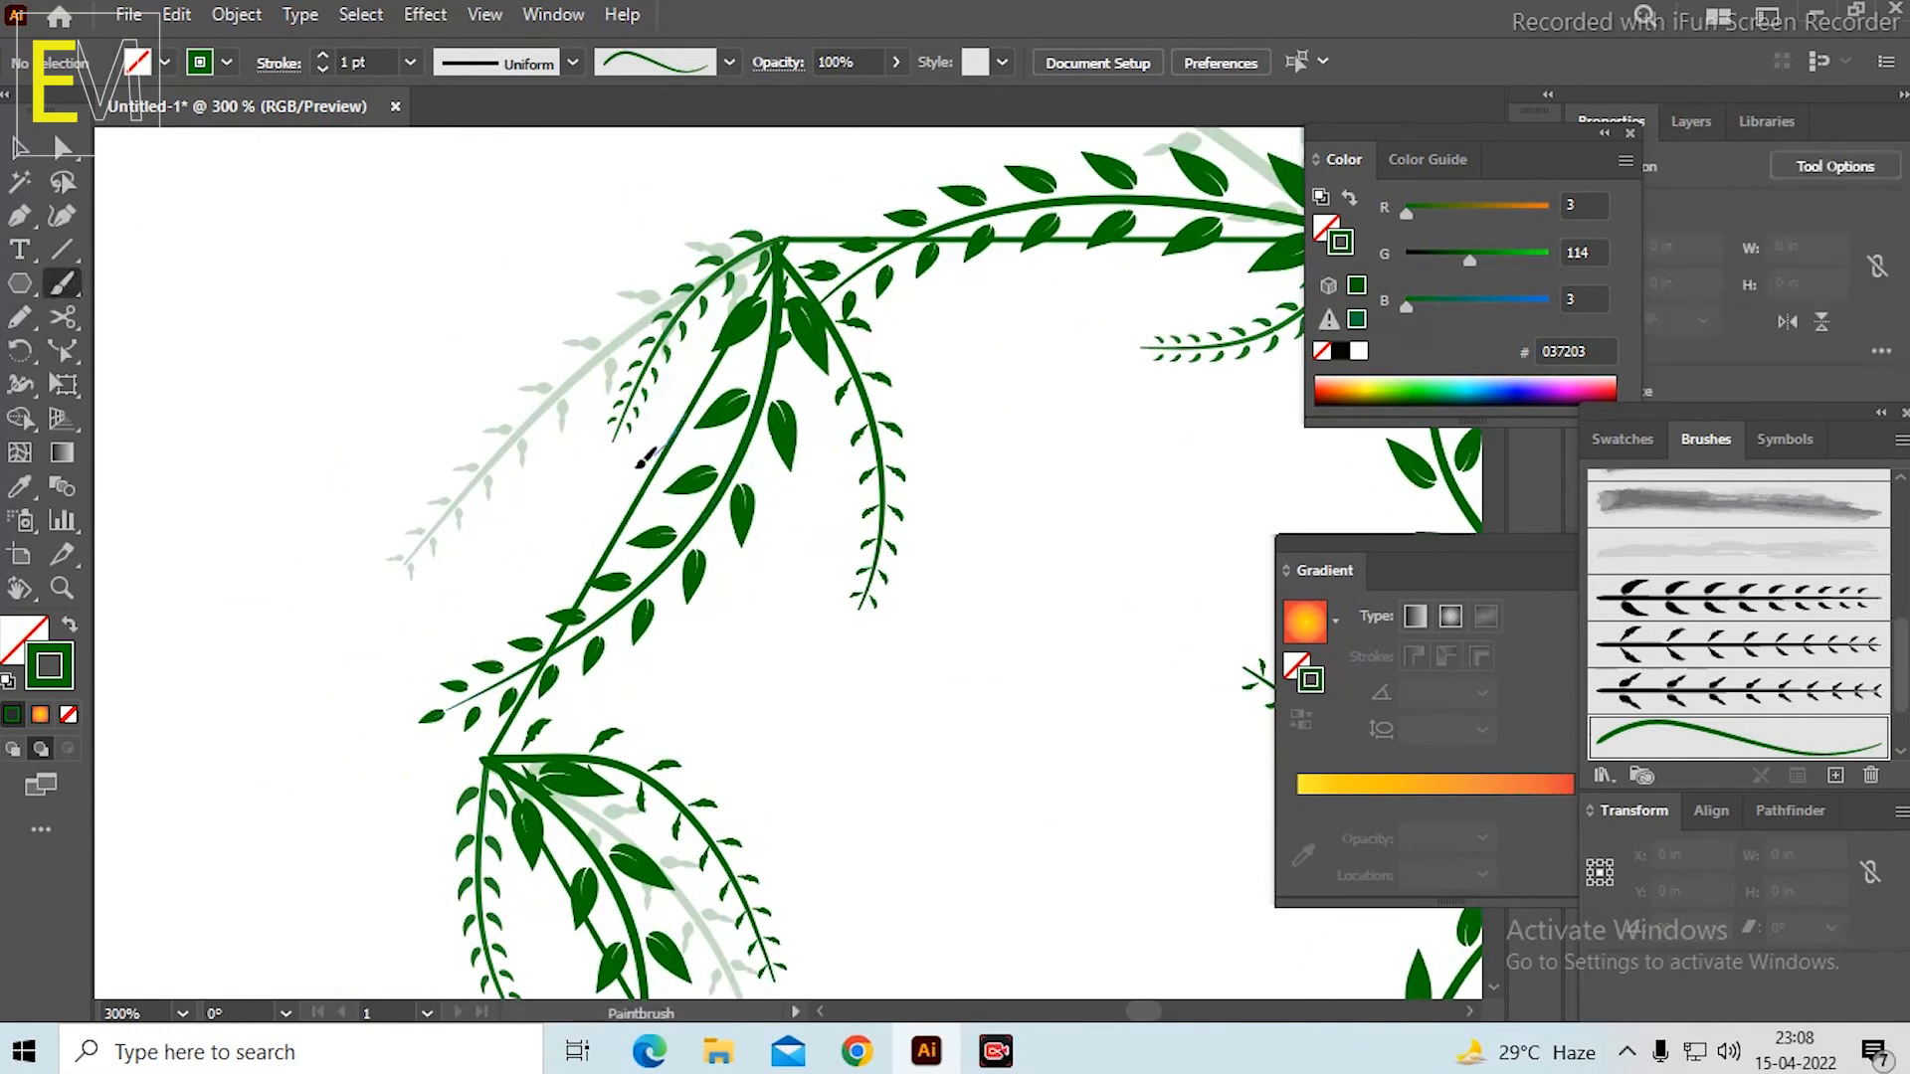
drag(501, 579, 500, 581)
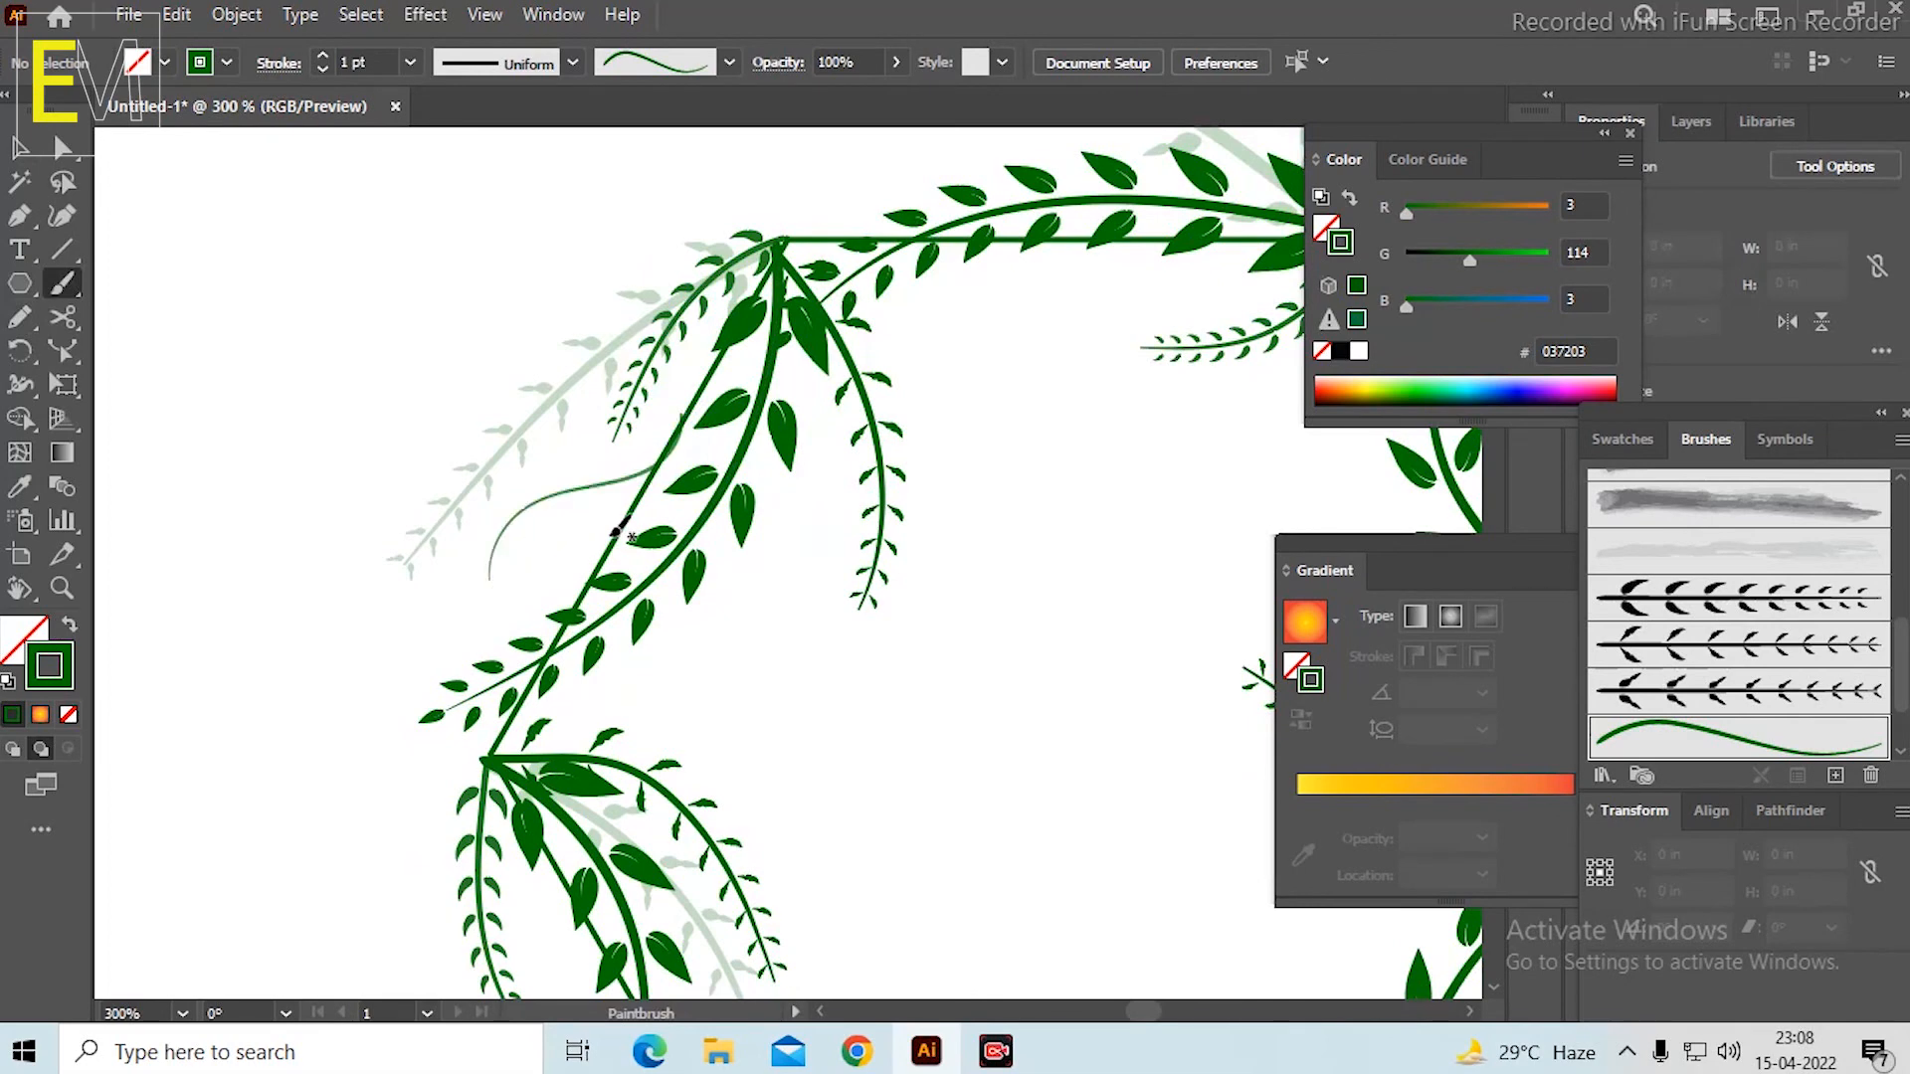
scroll(667, 458, down, 3)
scroll(669, 455, up, 4)
Paint a thin tendril from the hexagon's lower-left side, running down past the lower-left corner.
scroll(673, 461, down, 2)
mouse_move(998, 625)
mouse_down()
mouse_move(848, 533)
mouse_move(649, 528)
mouse_up()
drag(917, 747, 1023, 536)
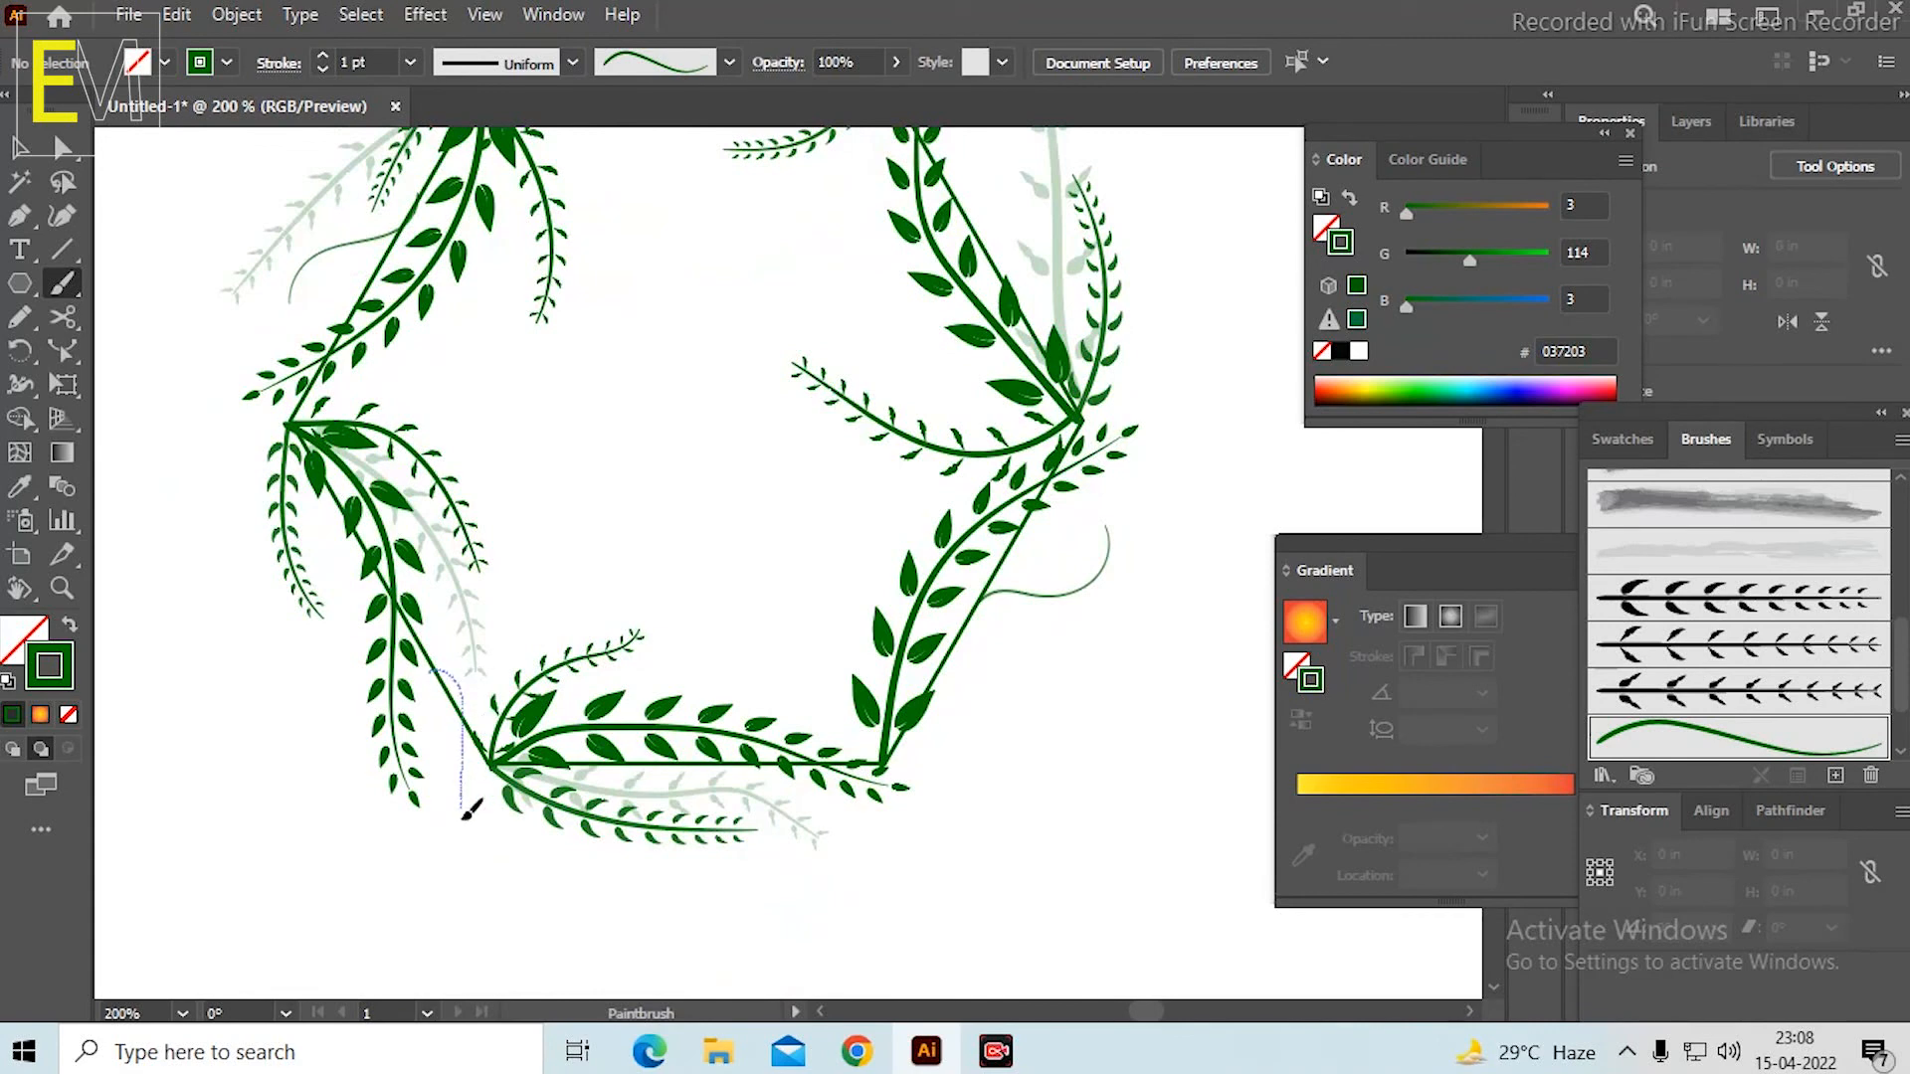
drag(463, 814, 465, 863)
scroll(637, 696, down, 4)
scroll(707, 630, up, 3)
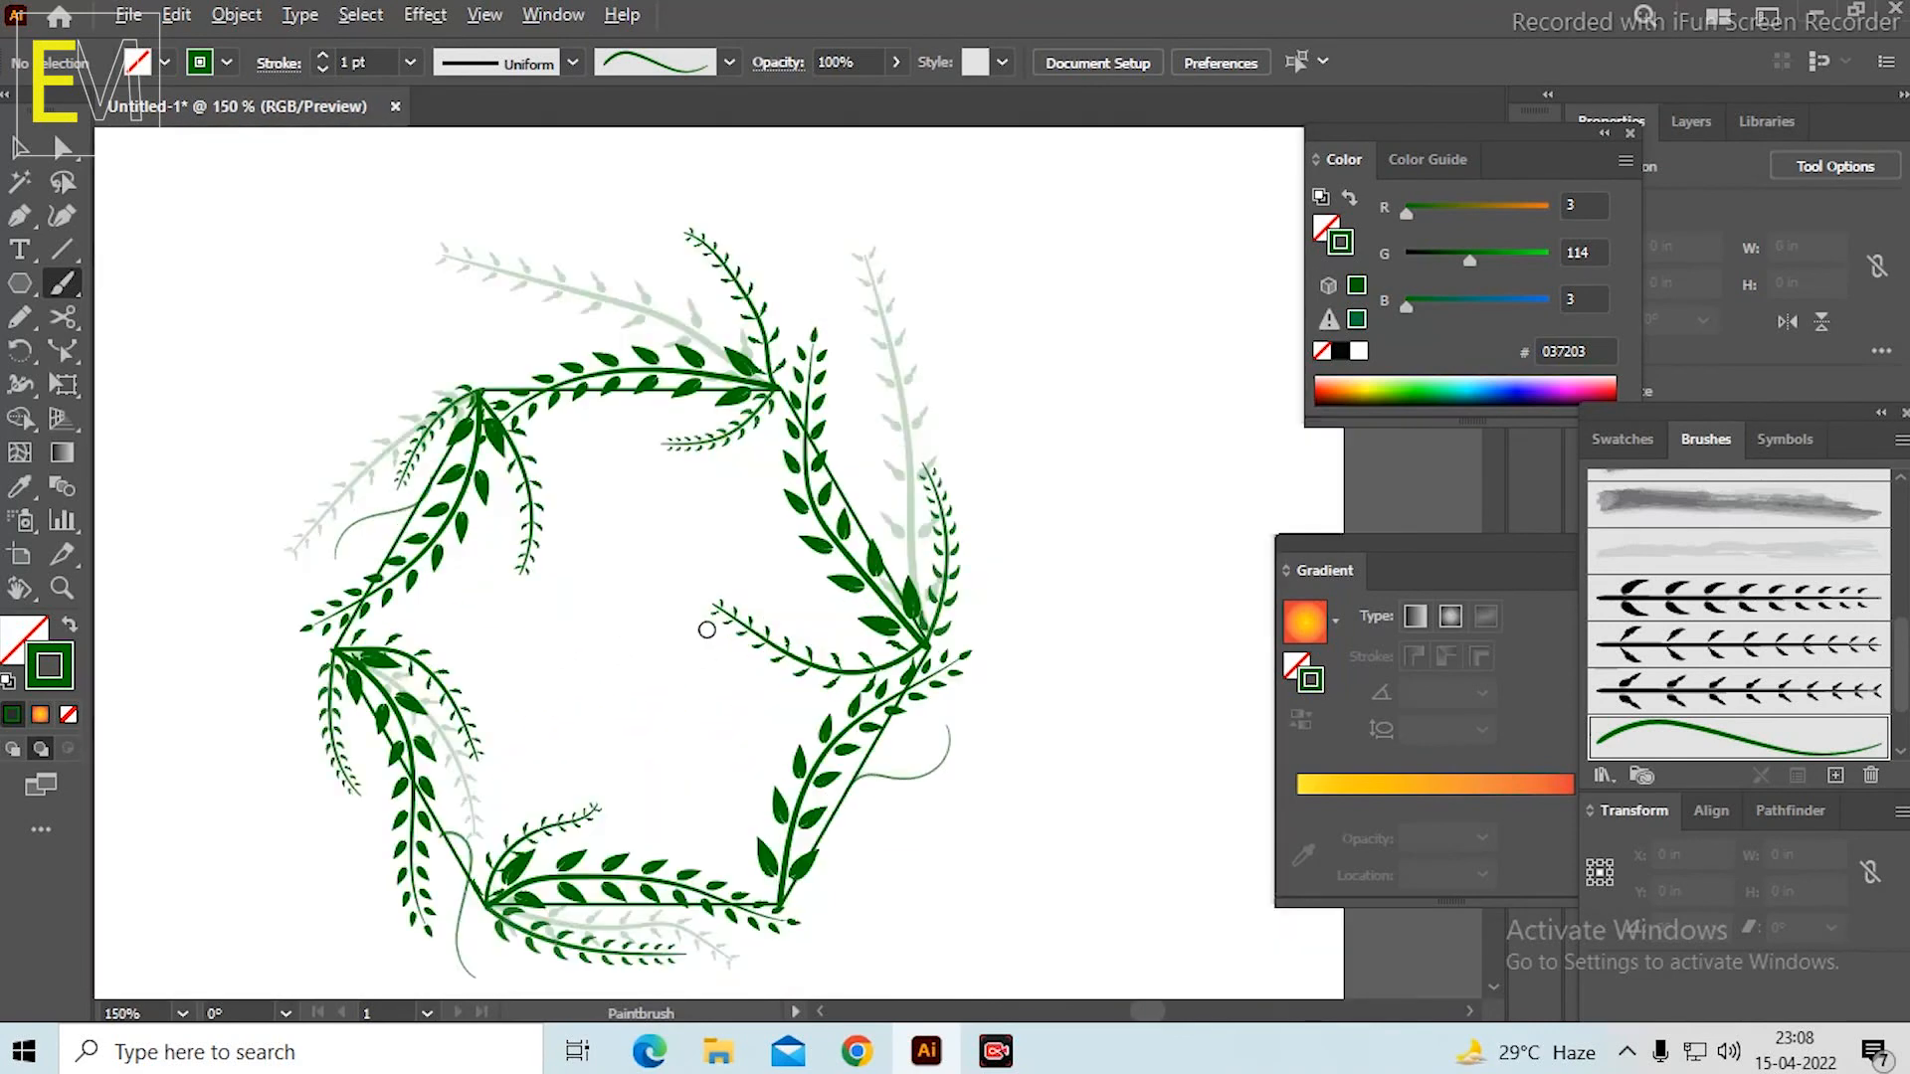
Paint a tendril with a curled tip outward from the hexagon's upper-right side, redoing the first stroke.
scroll(1002, 674, up, 6)
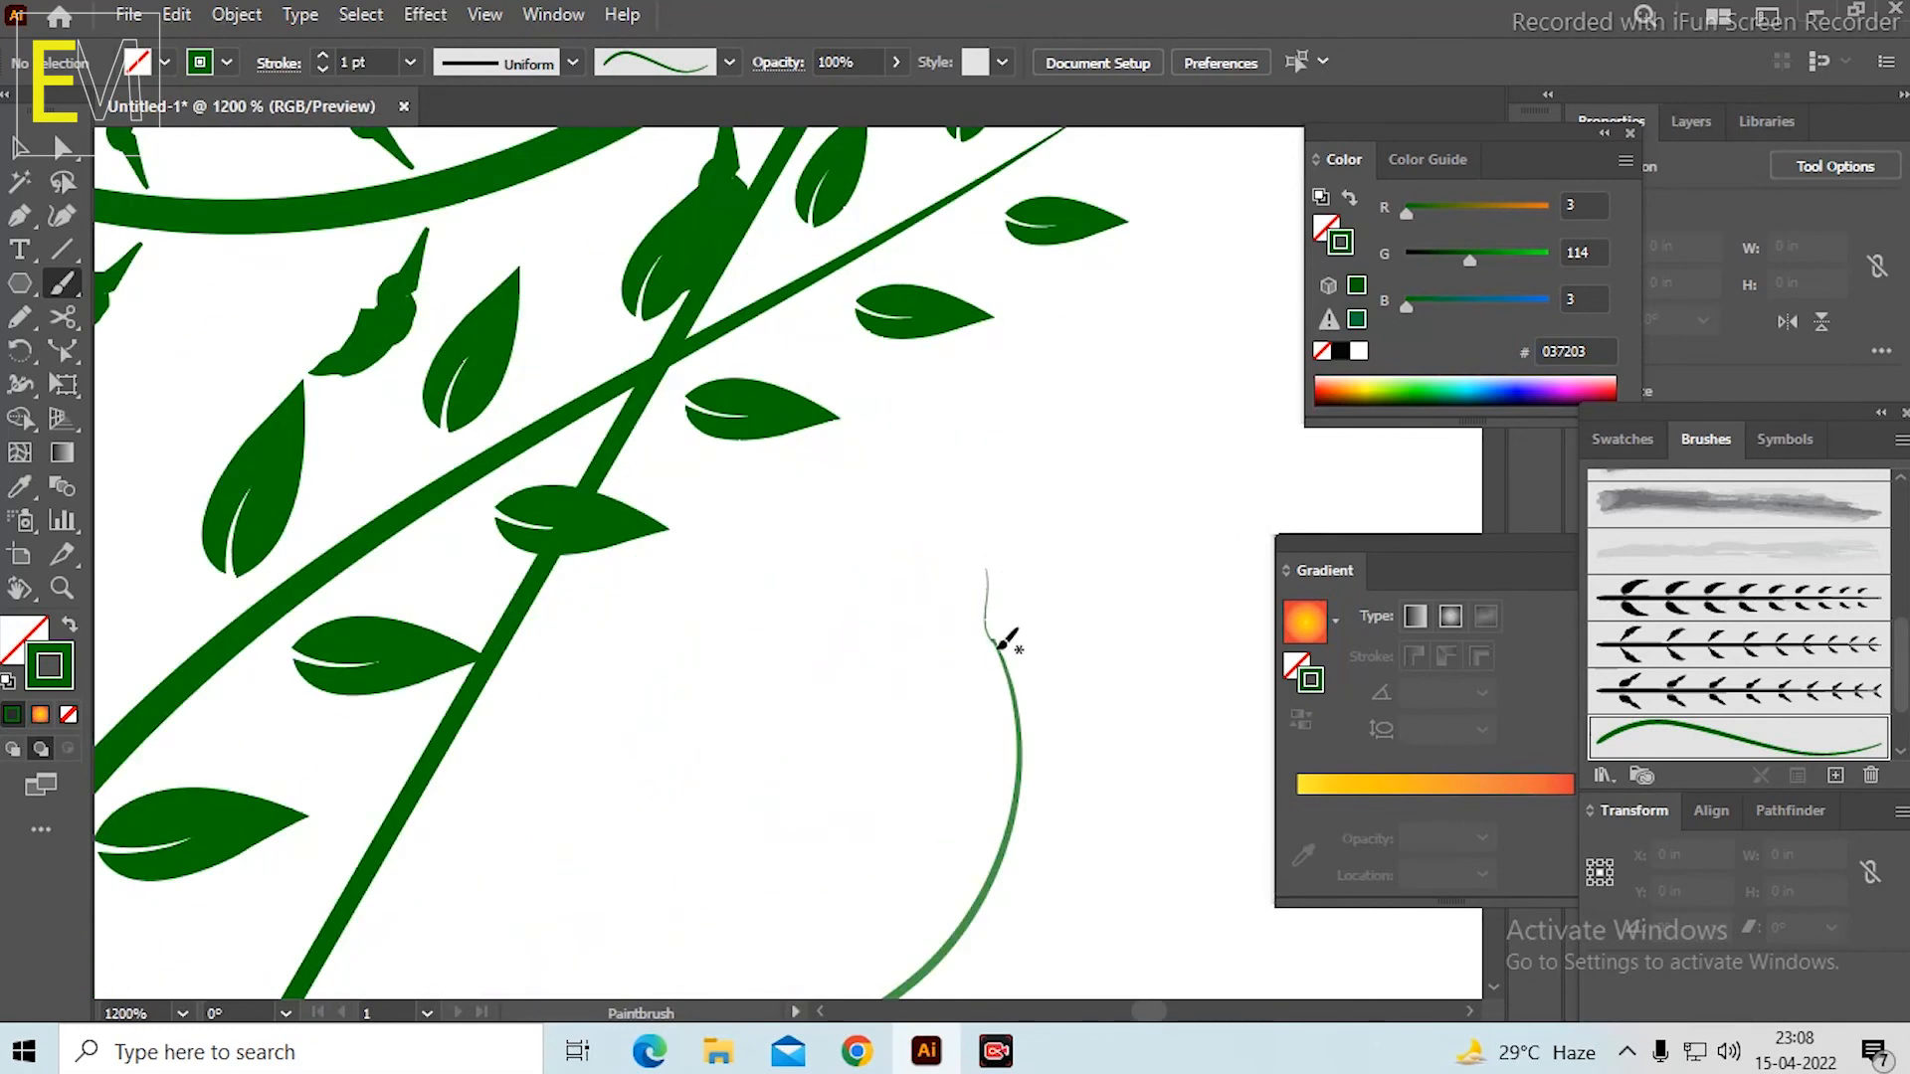
scroll(1067, 667, down, 6)
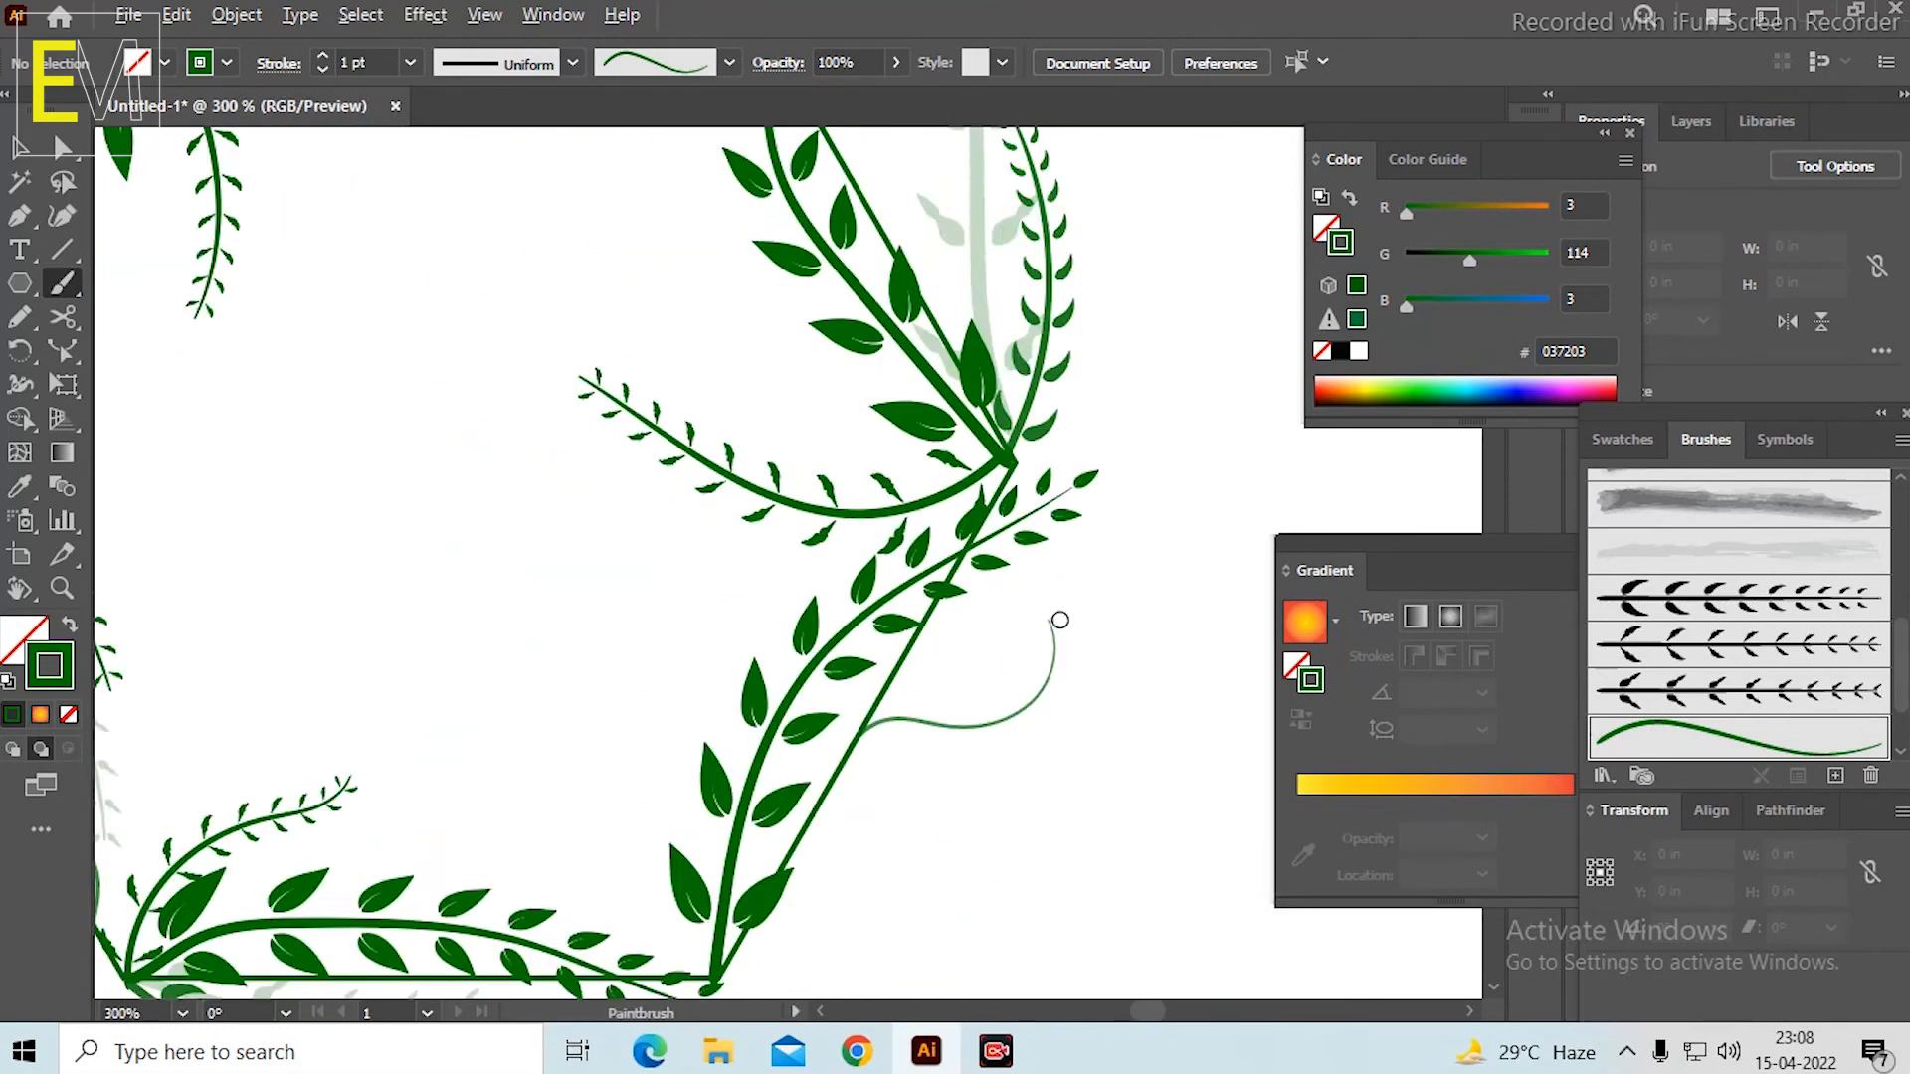
scroll(948, 401, up, 2)
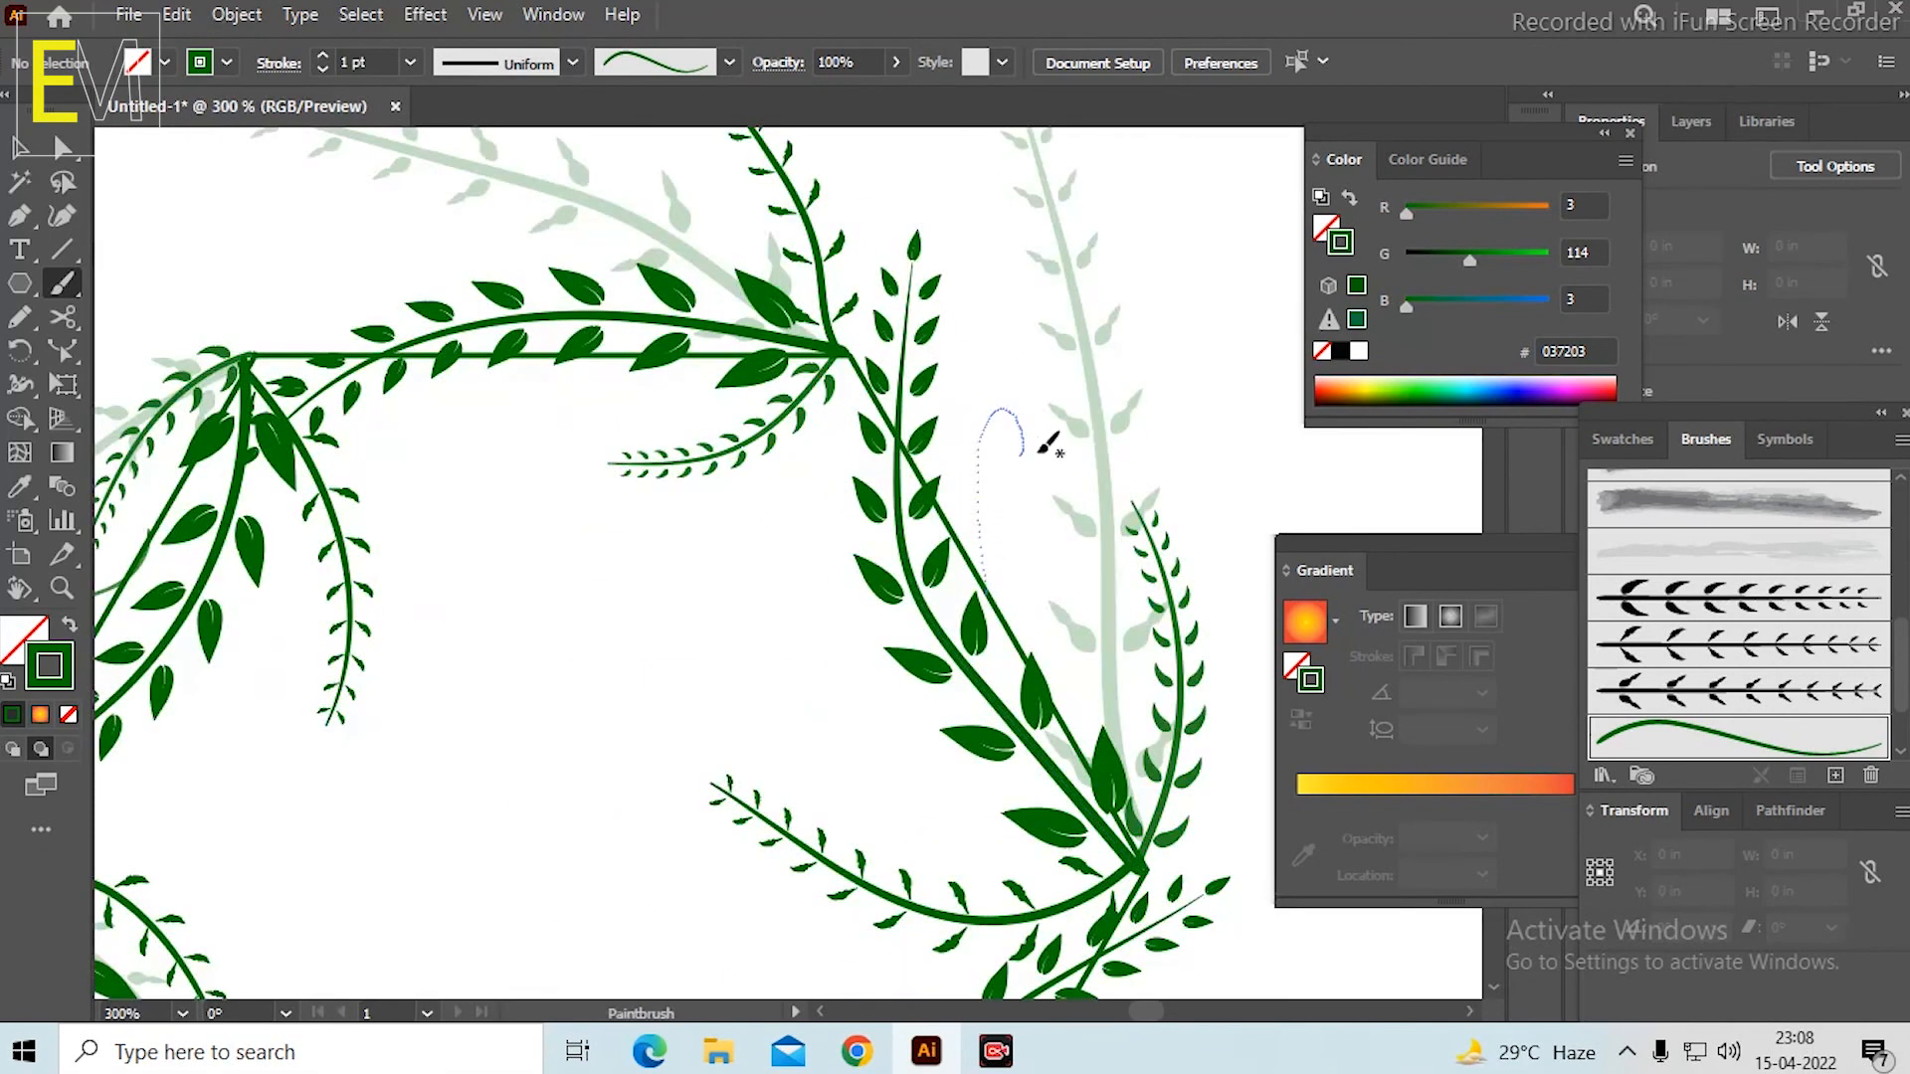
key(ctrl+z)
drag(1050, 485, 1017, 455)
scroll(1038, 465, down, 3)
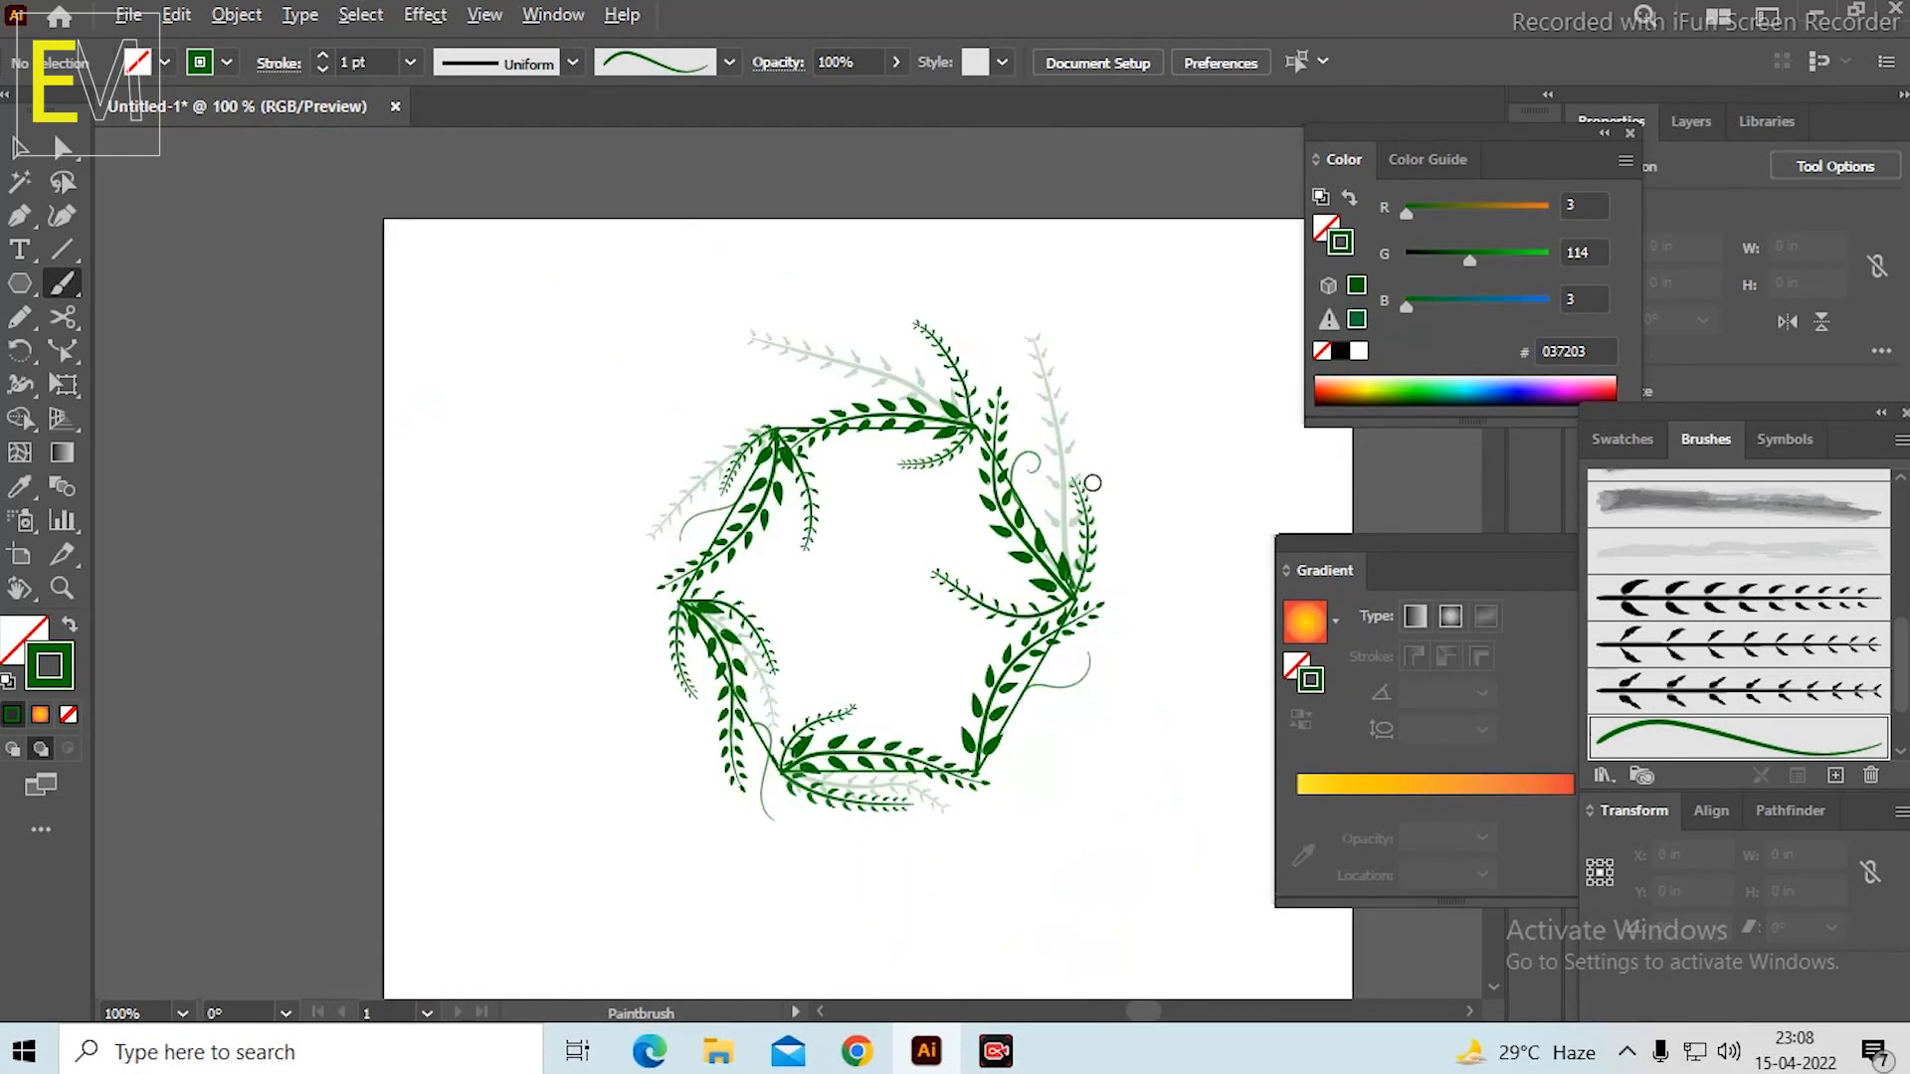
scroll(1093, 513, up, 1)
drag(1111, 689, 1053, 682)
Select the whole wreath, enlarge it around its centre to about 6.83 × 7.45 in, and move it down on the artboard.
key(v)
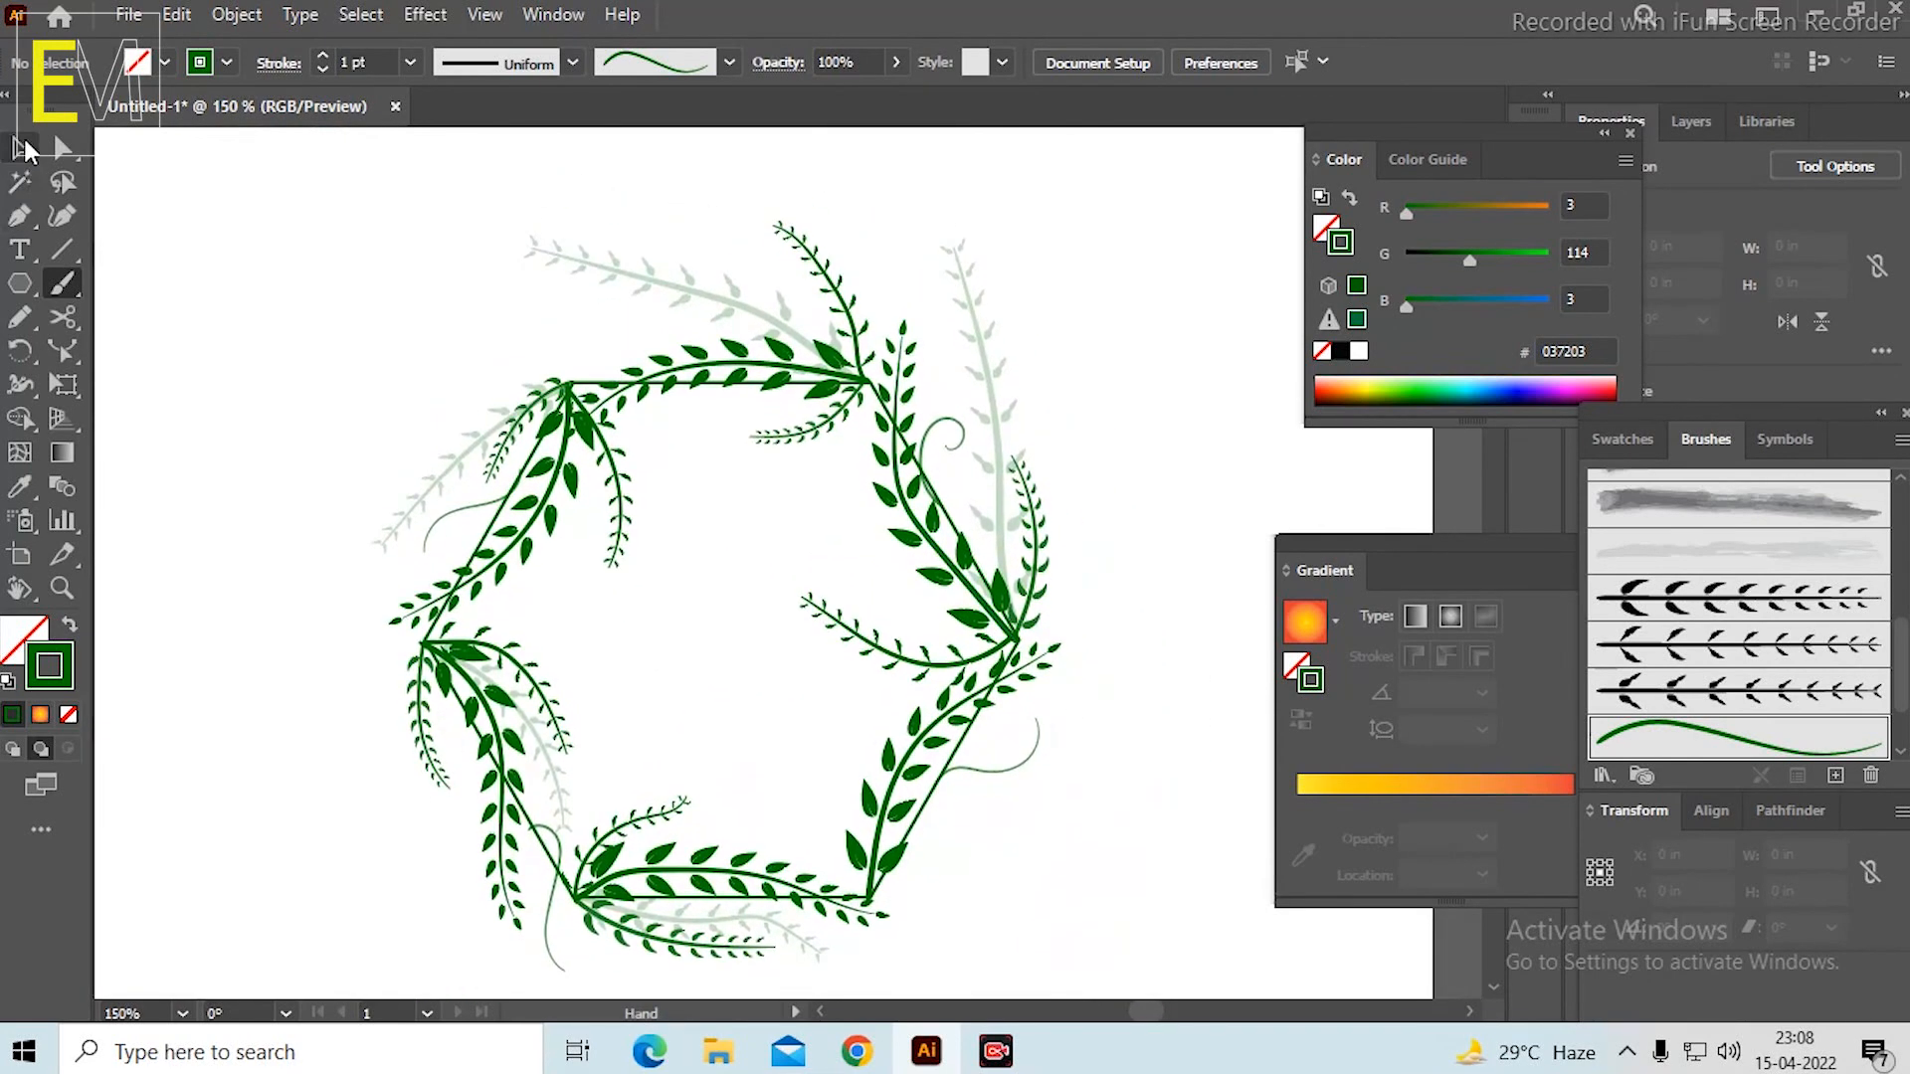
key(ctrl+0)
key(ctrl+a)
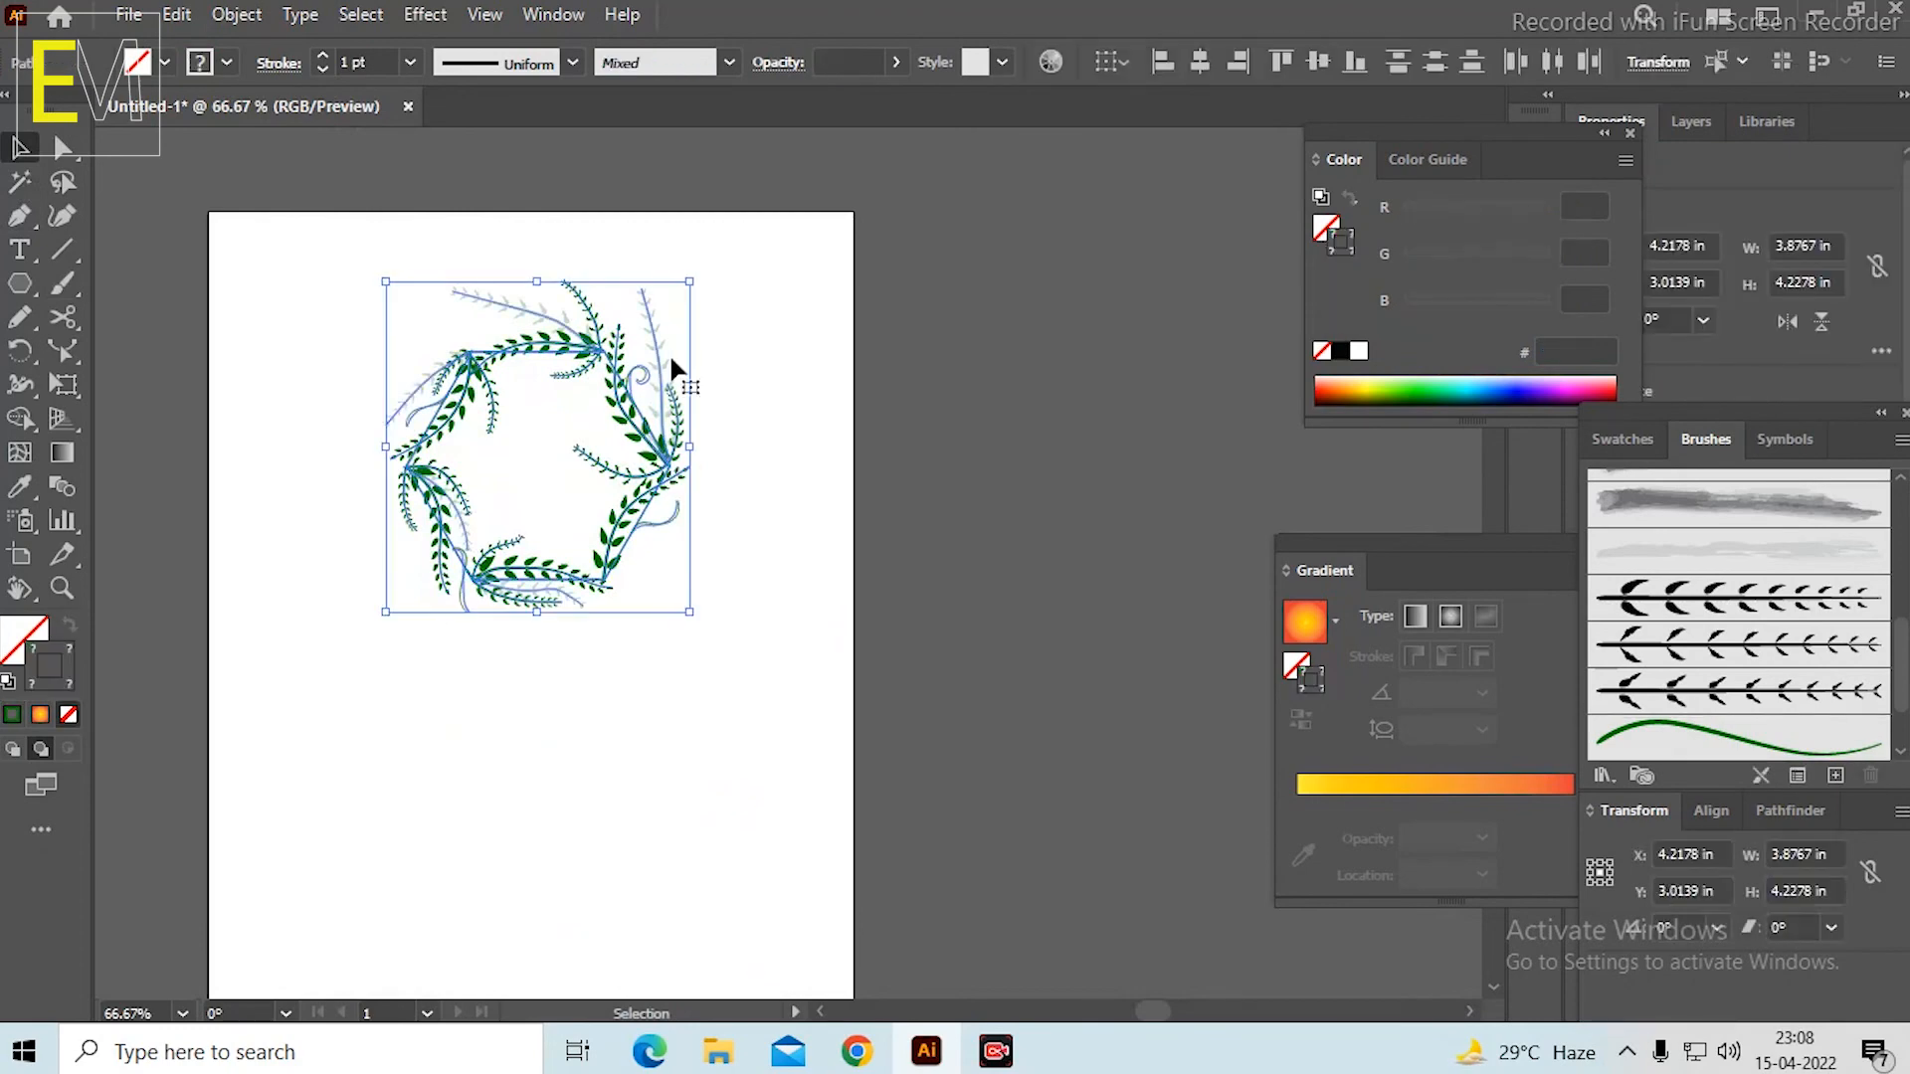
drag(693, 283, 810, 159)
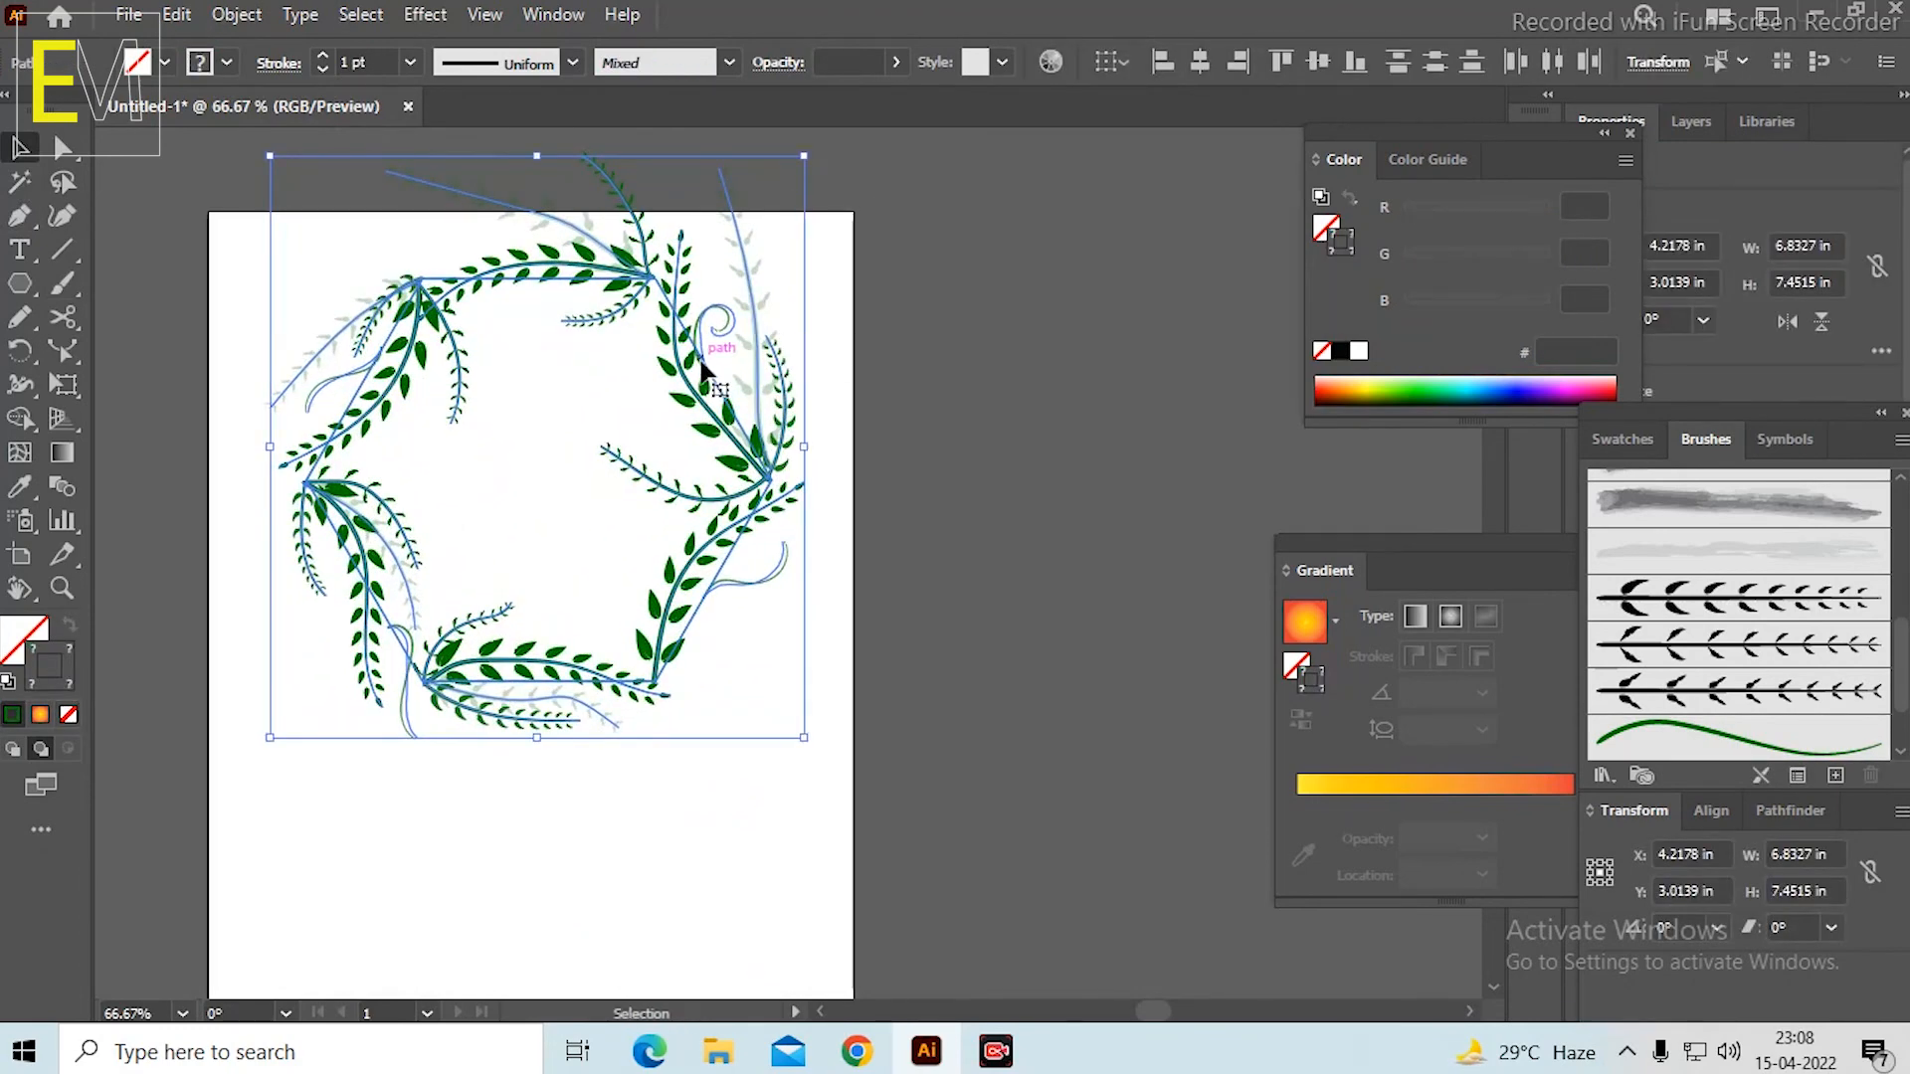
drag(703, 382, 702, 533)
click(926, 463)
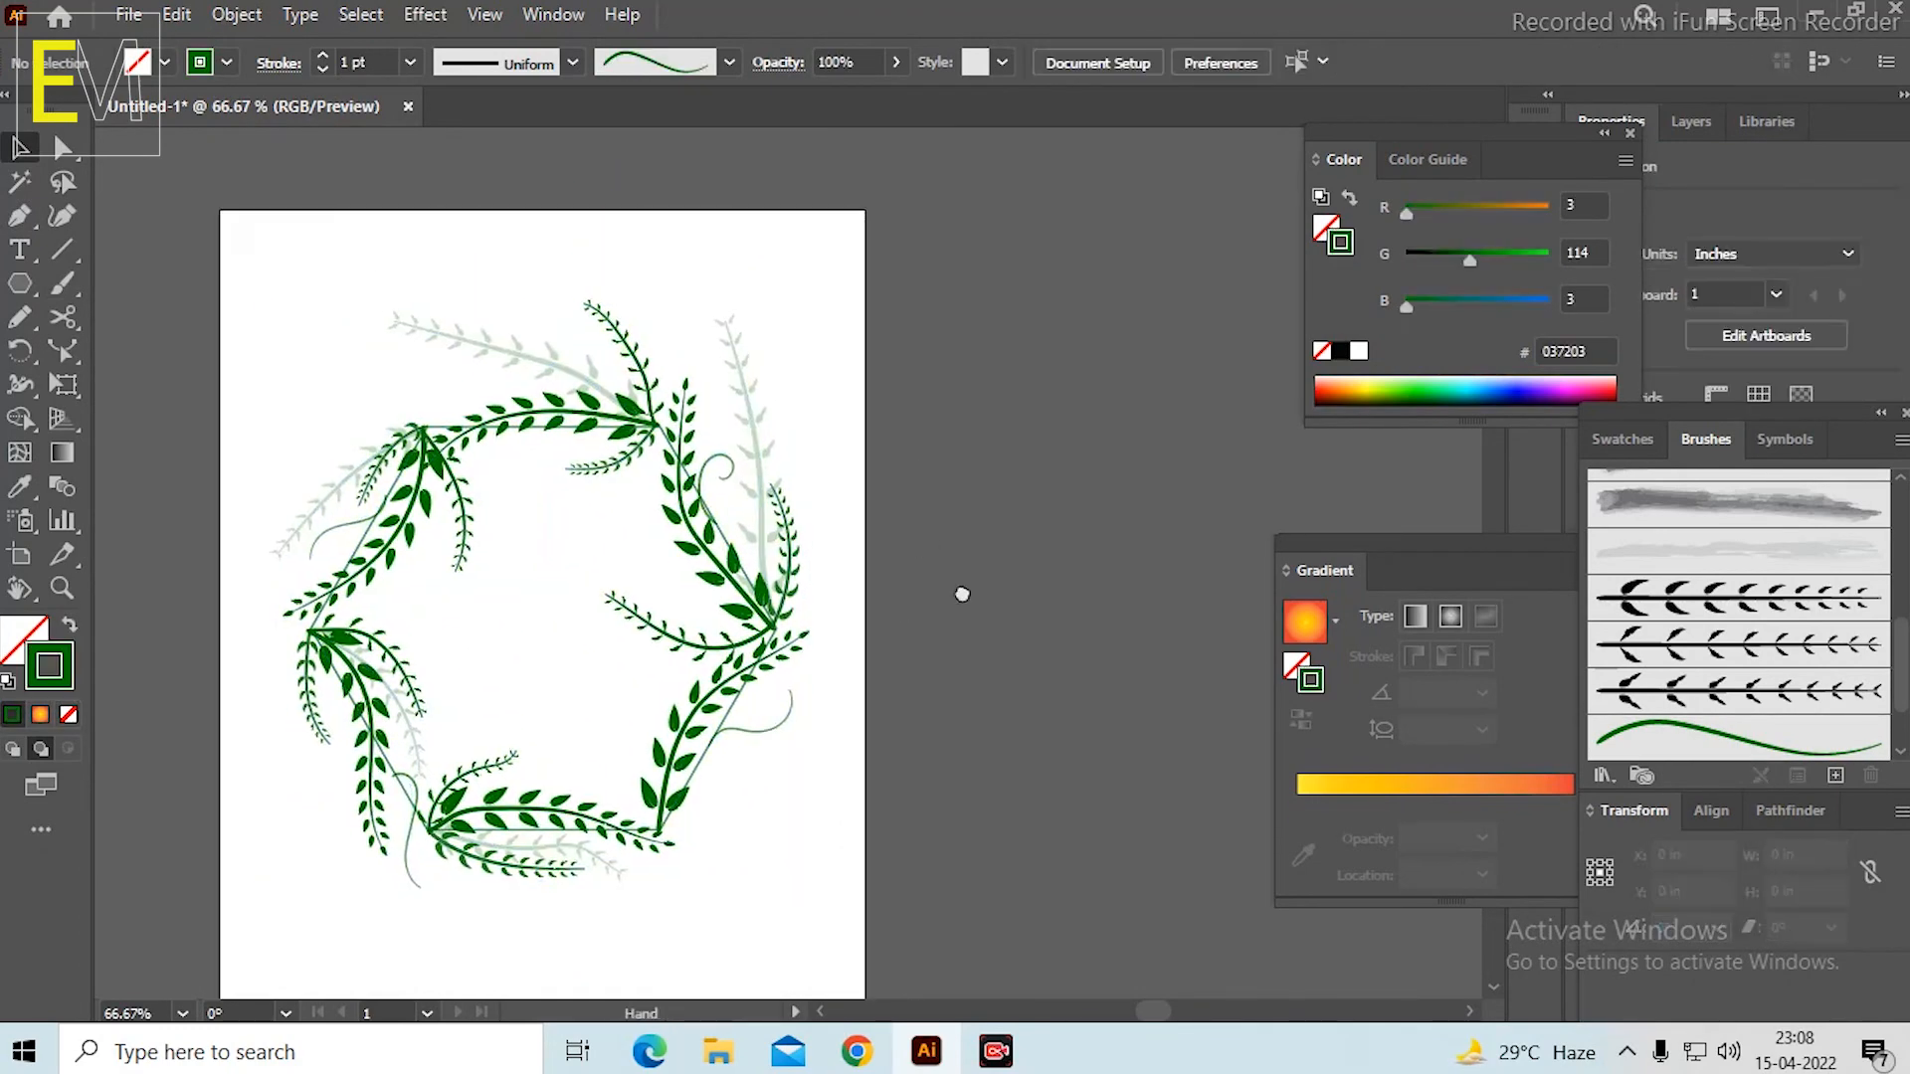
Select the whole wreath again and move it up to the top of the artboard, leaving the lower part empty.
key(ctrl+minus)
key(ctrl+plus)
drag(444, 286, 1114, 866)
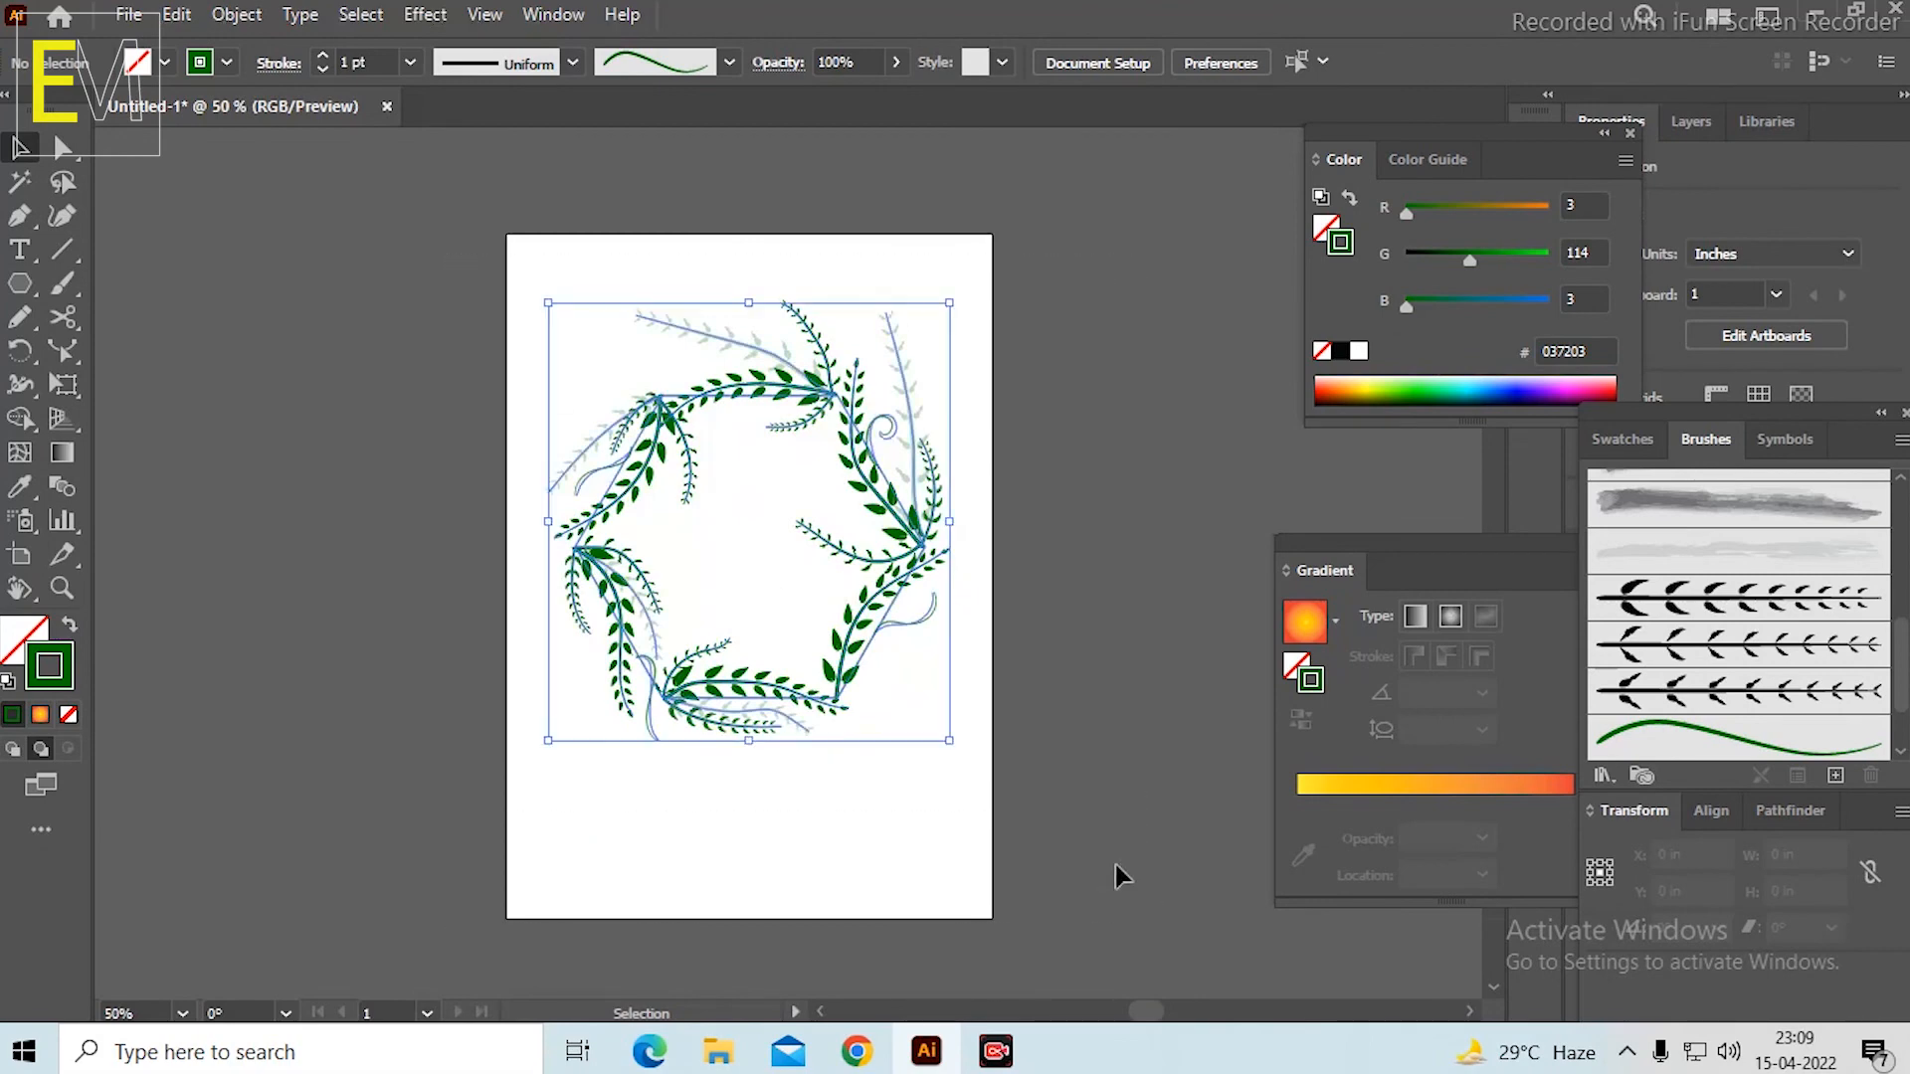
drag(888, 490, 862, 368)
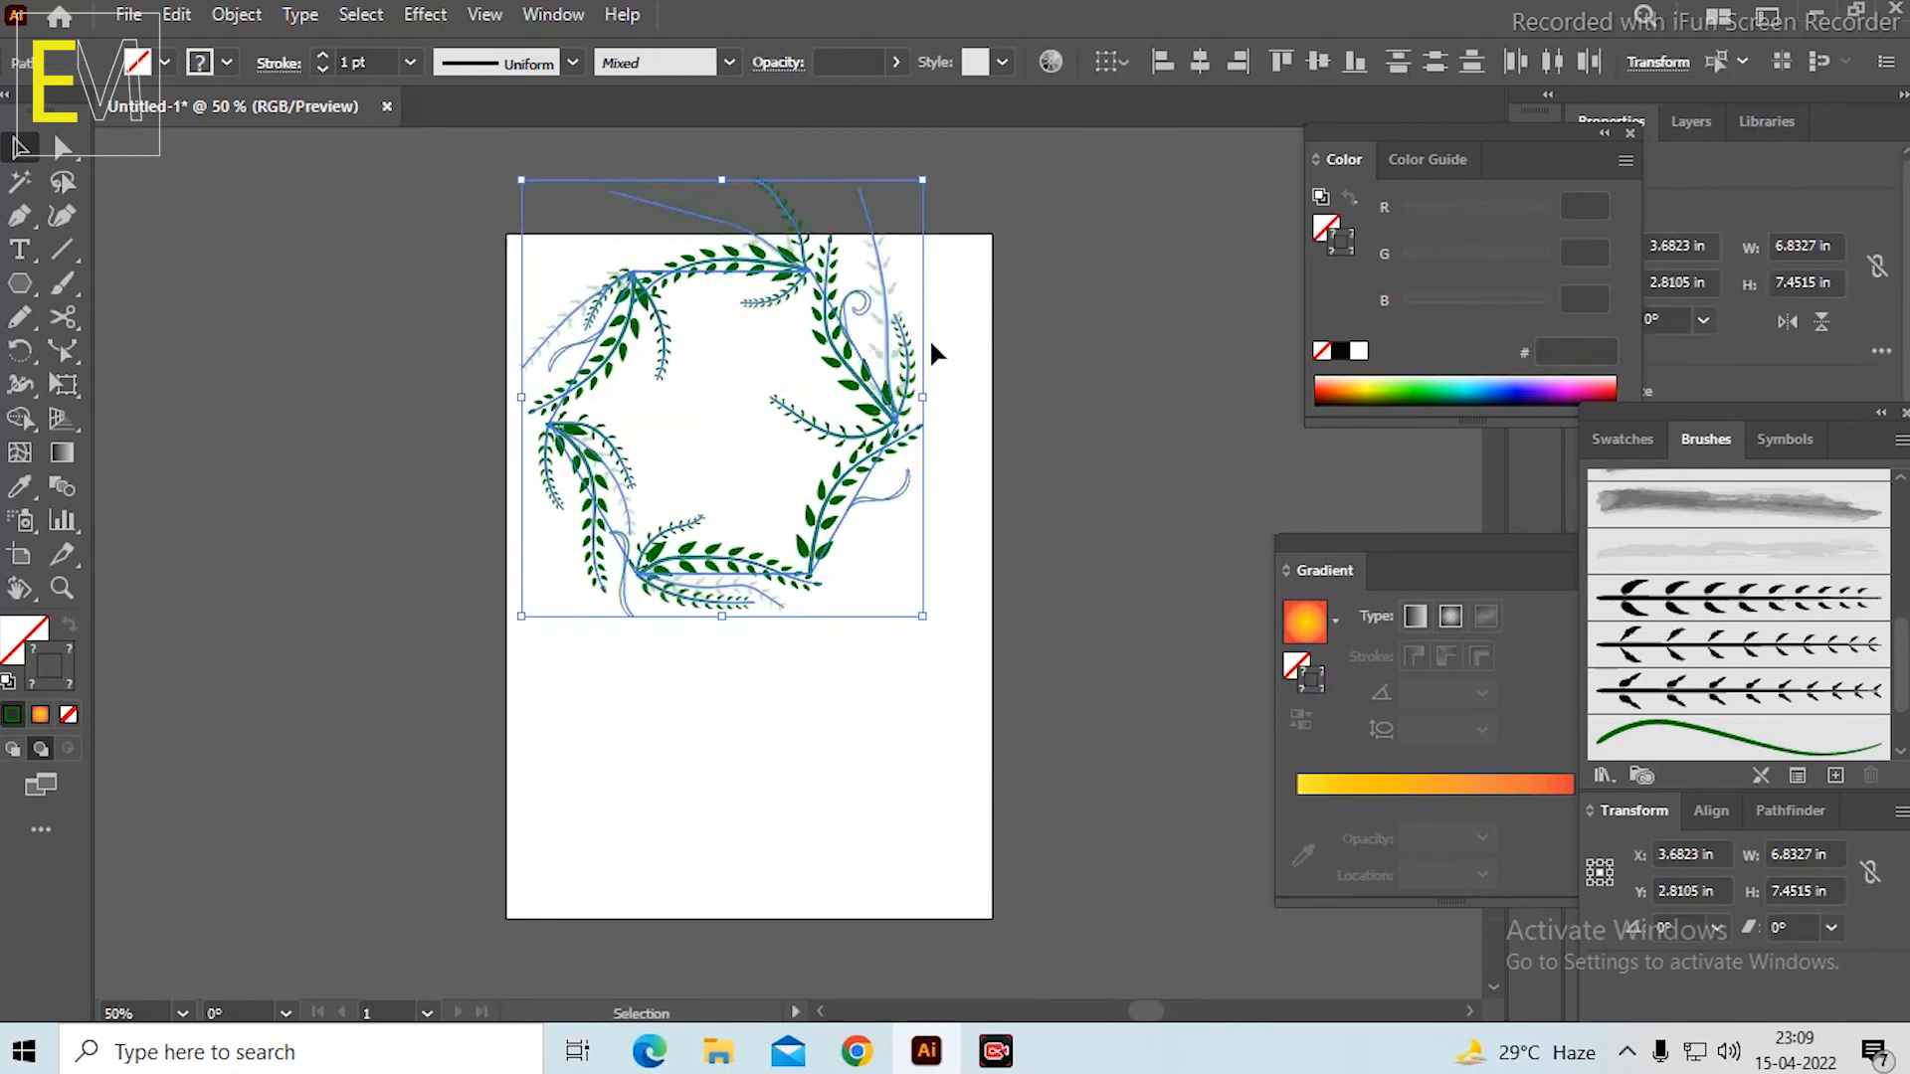
click(862, 848)
Draw an unfilled green circle about 3.44 in across in the empty lower part of the artboard.
scroll(861, 848, up, 2)
drag(831, 691, 800, 611)
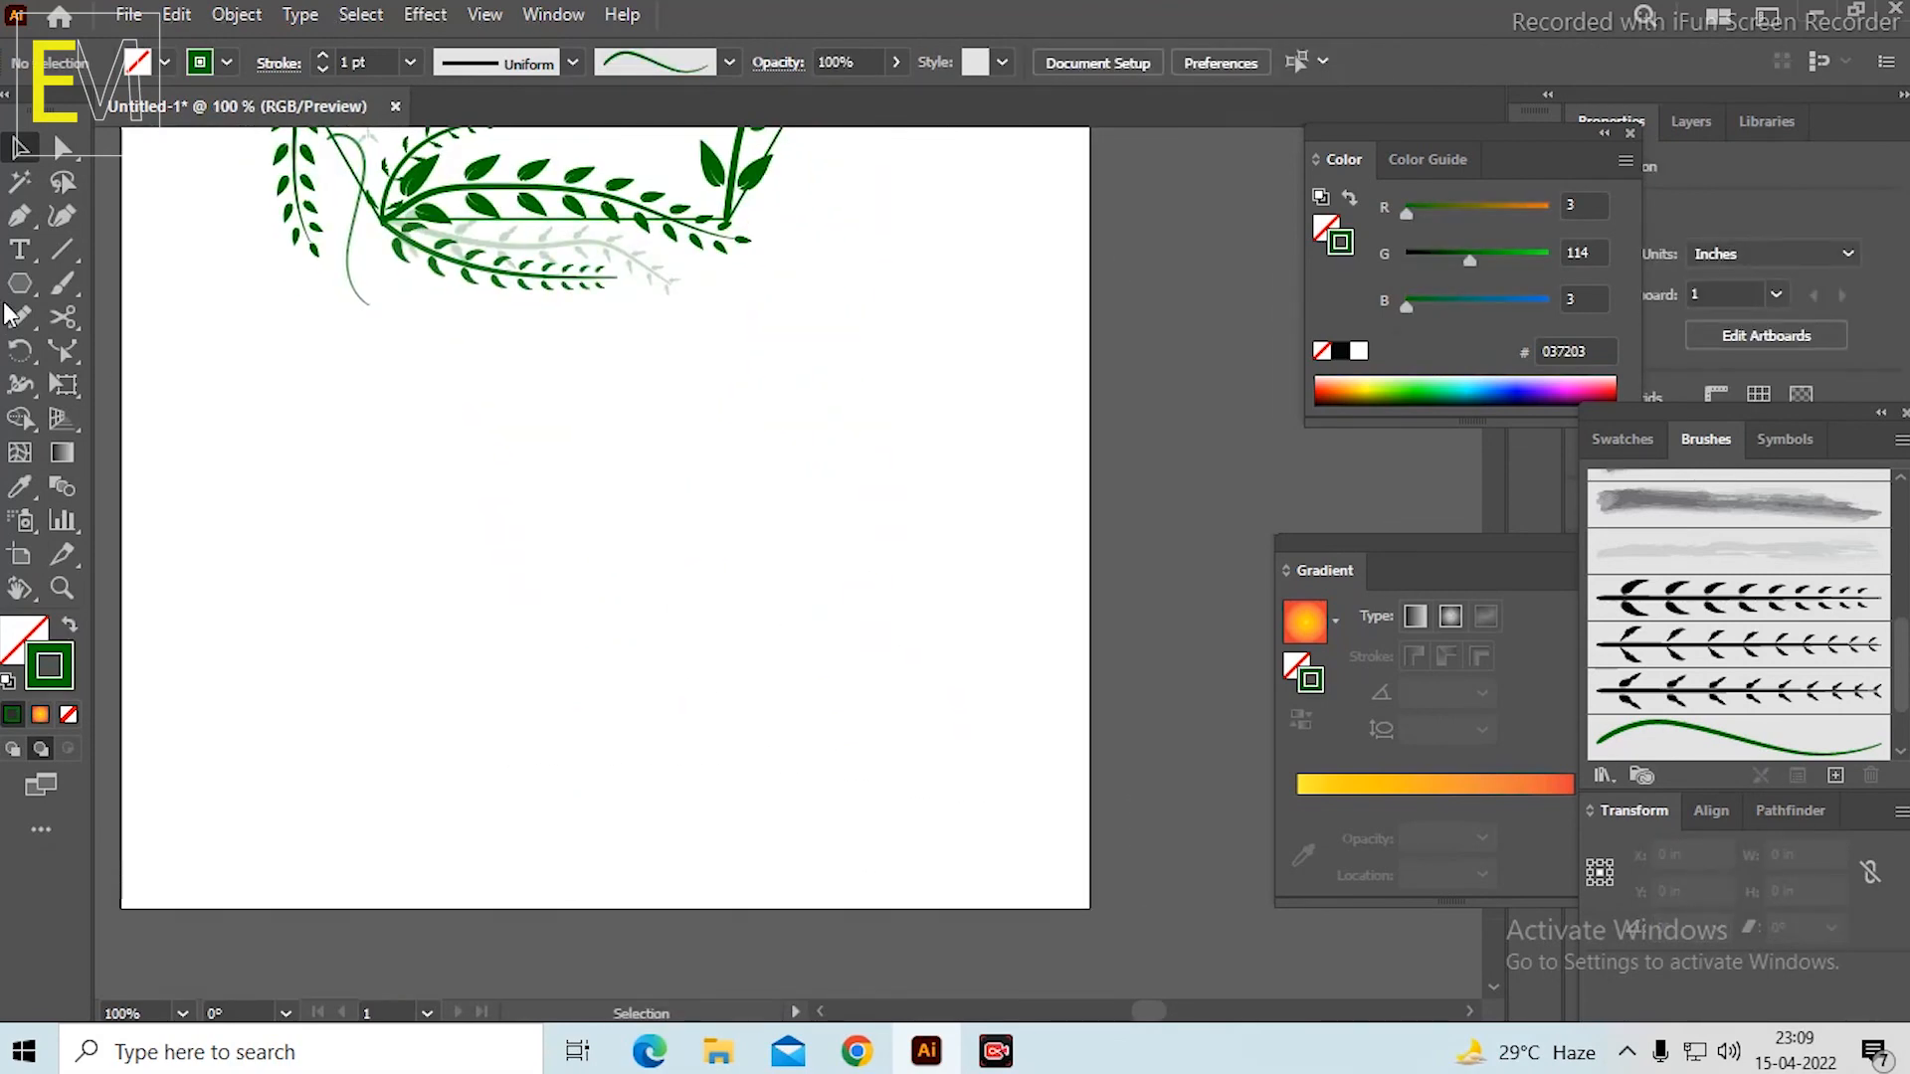
click(25, 288)
drag(30, 296, 113, 344)
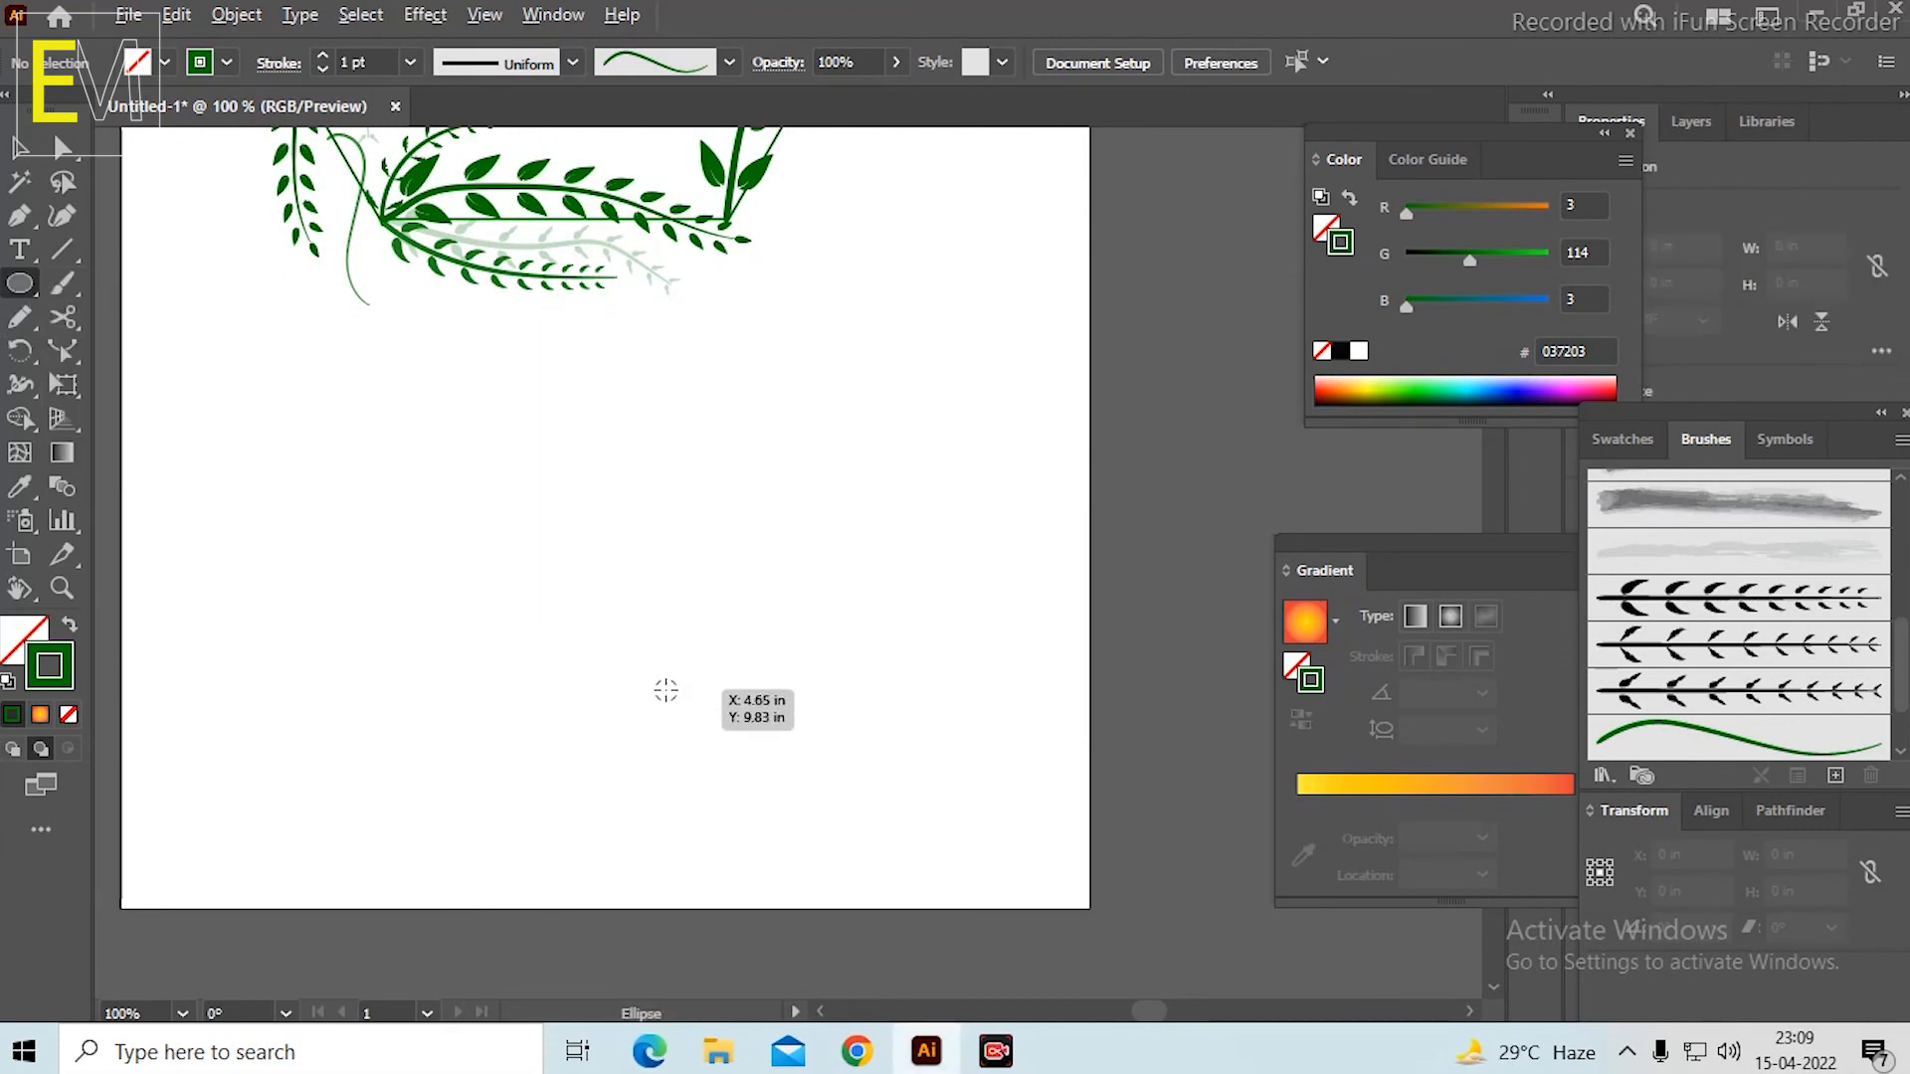
drag(665, 690, 879, 893)
key(v)
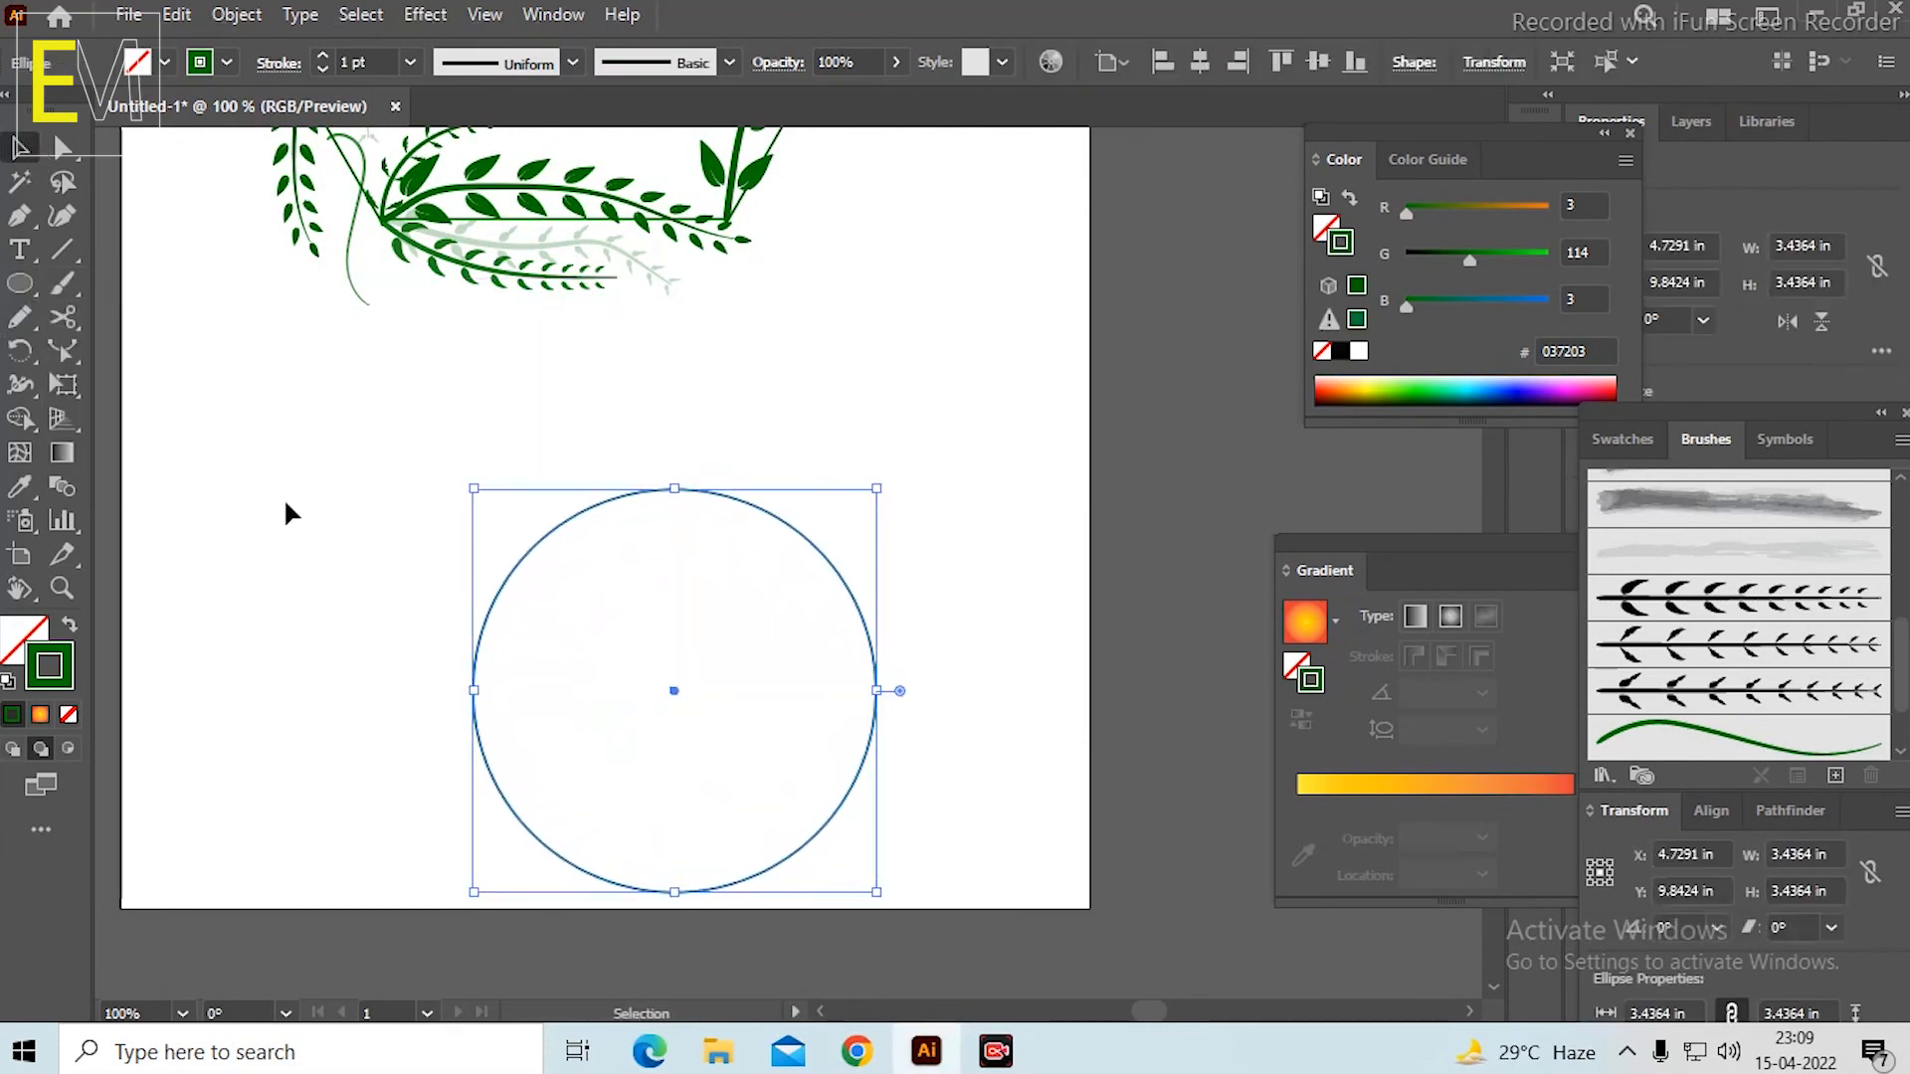
click(716, 527)
click(725, 490)
Split the circle into two halves by cutting its path at the top and bottom anchor points with the Scissors tool.
scroll(718, 642, up, 1)
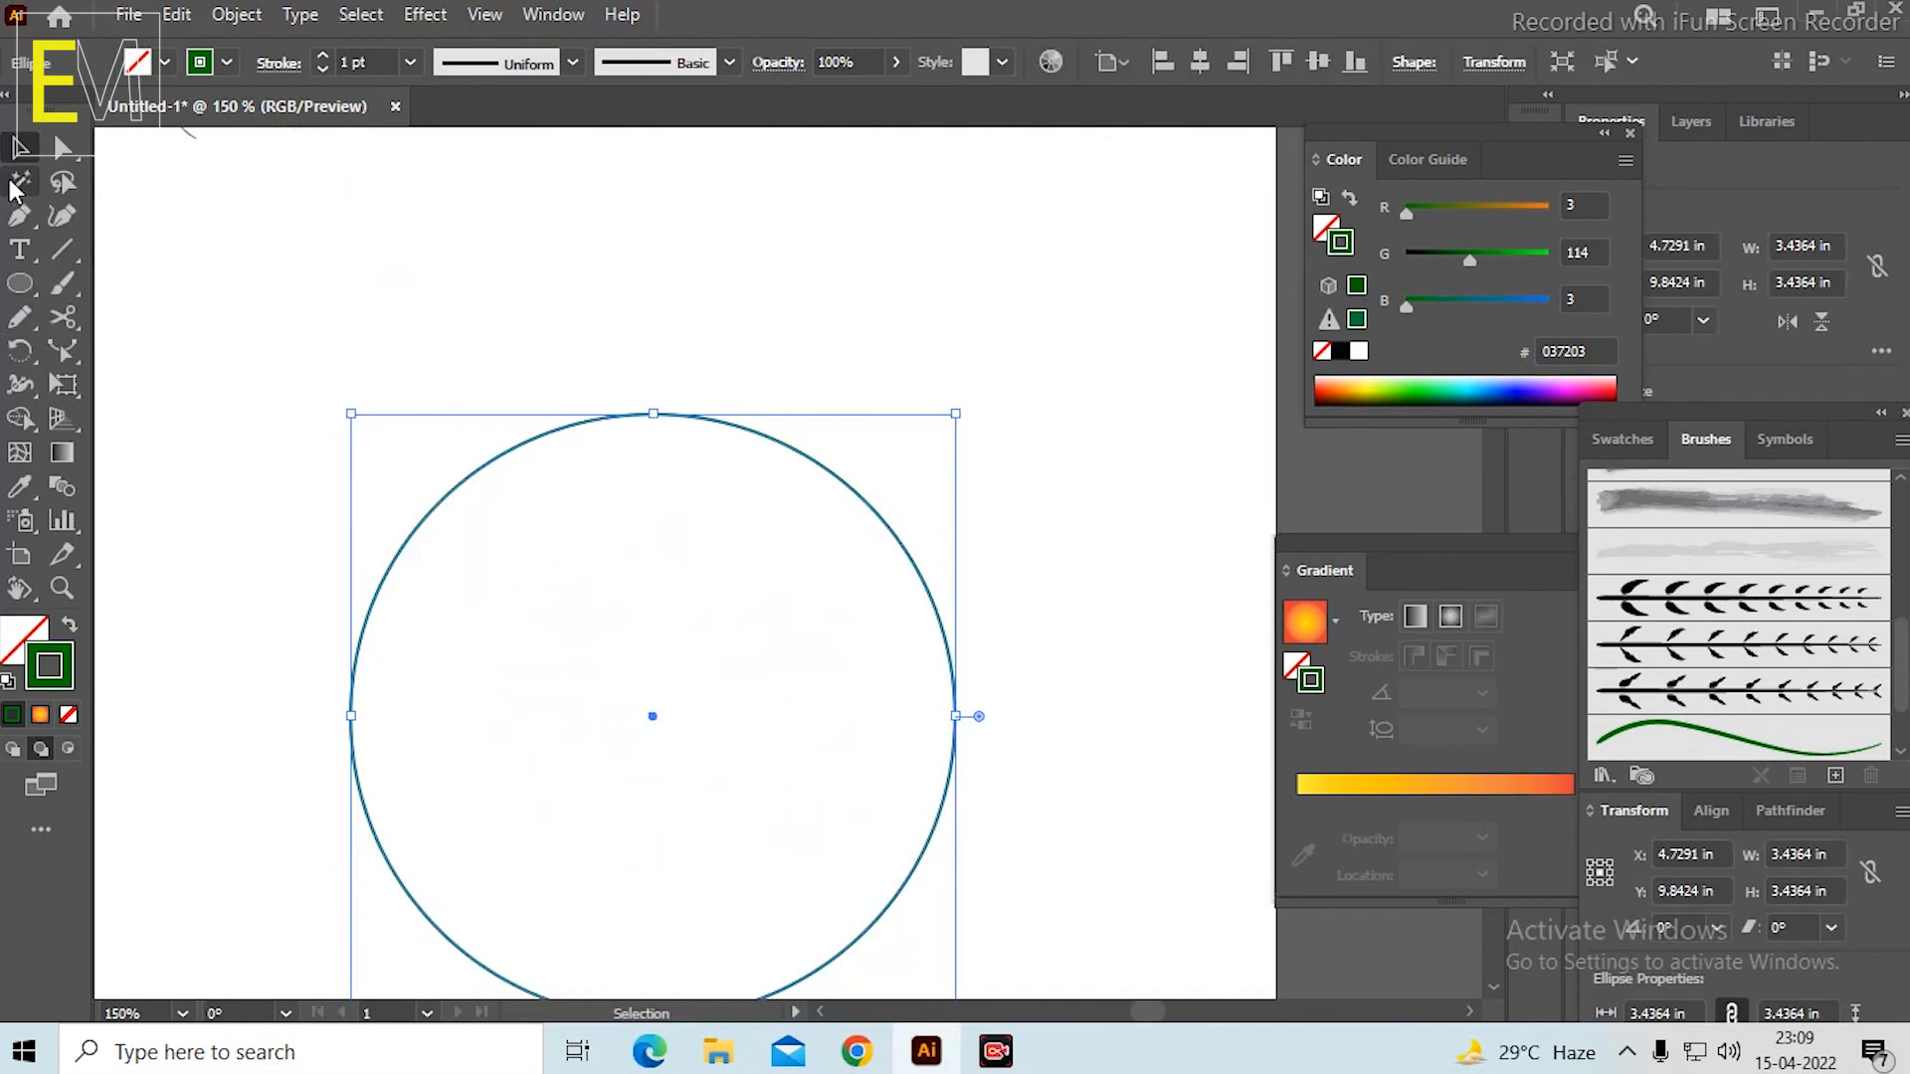
click(63, 316)
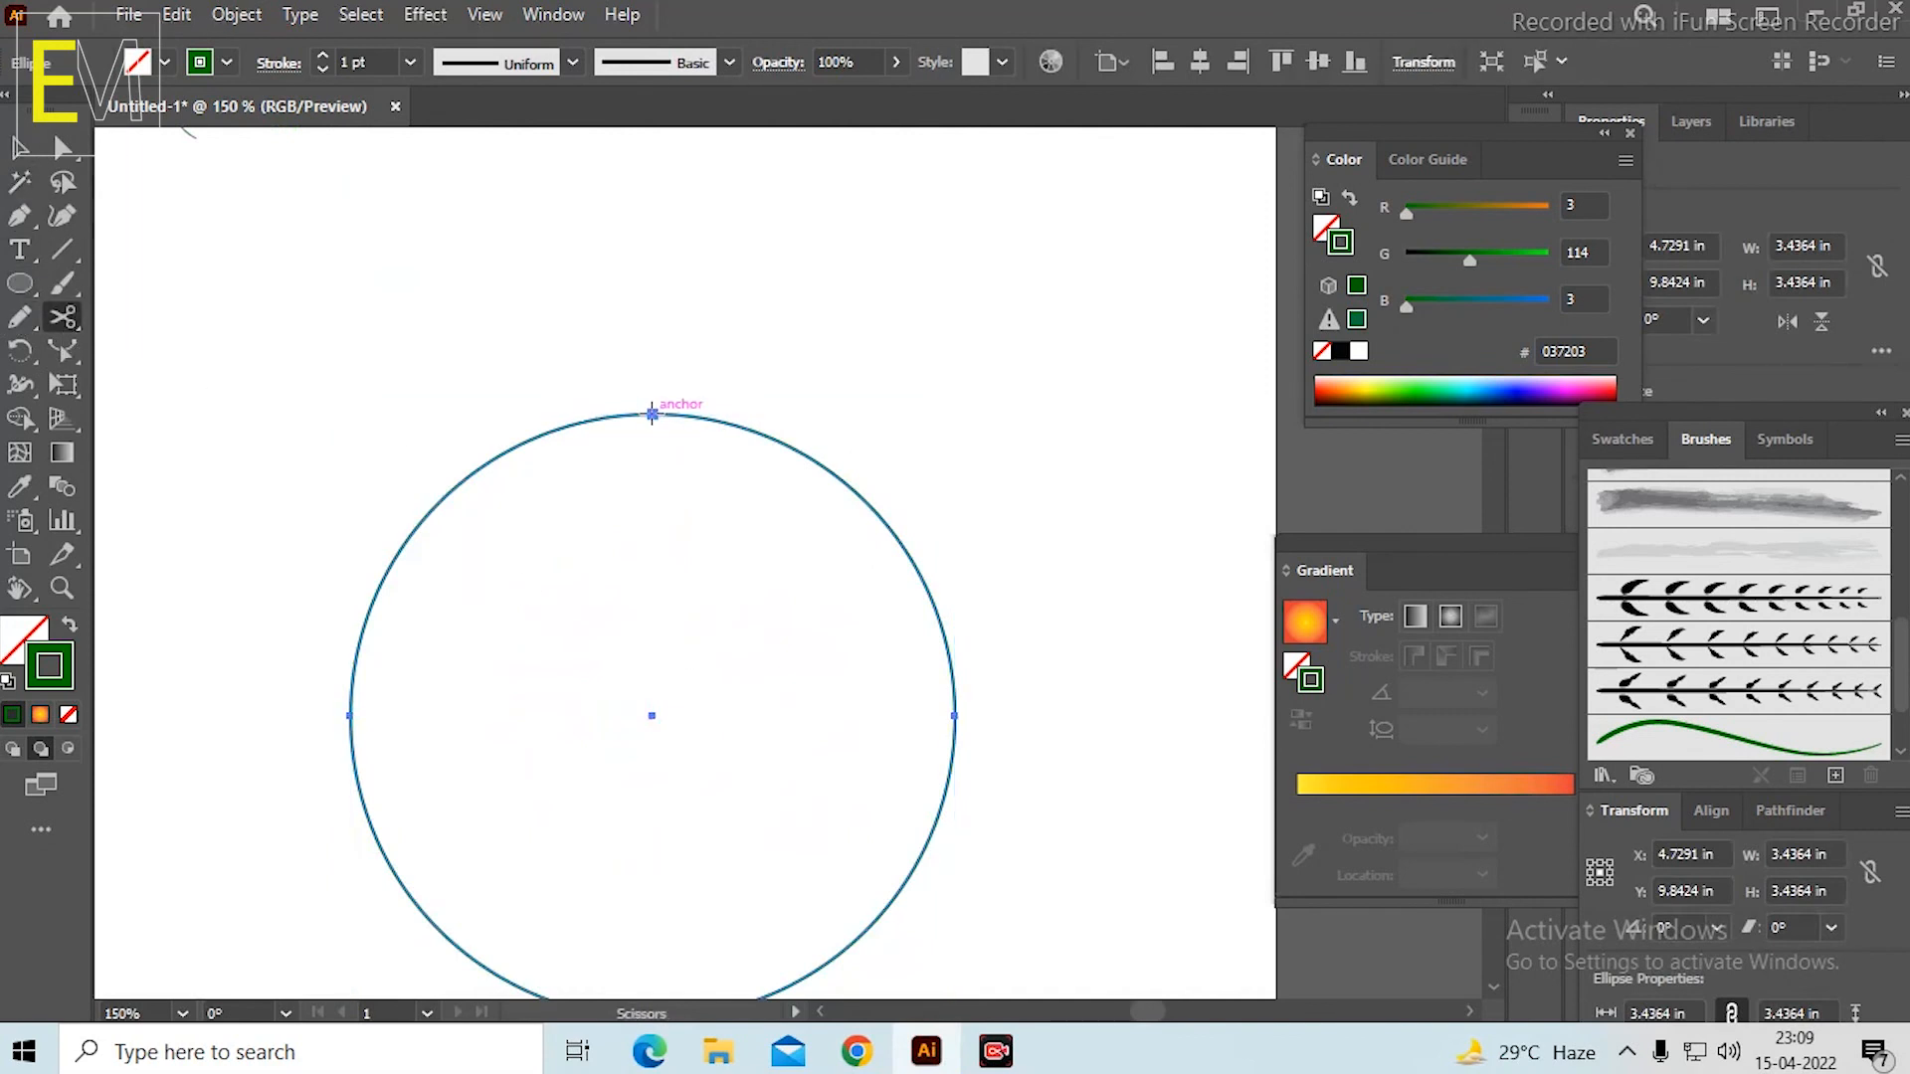
click(652, 413)
drag(756, 652, 808, 458)
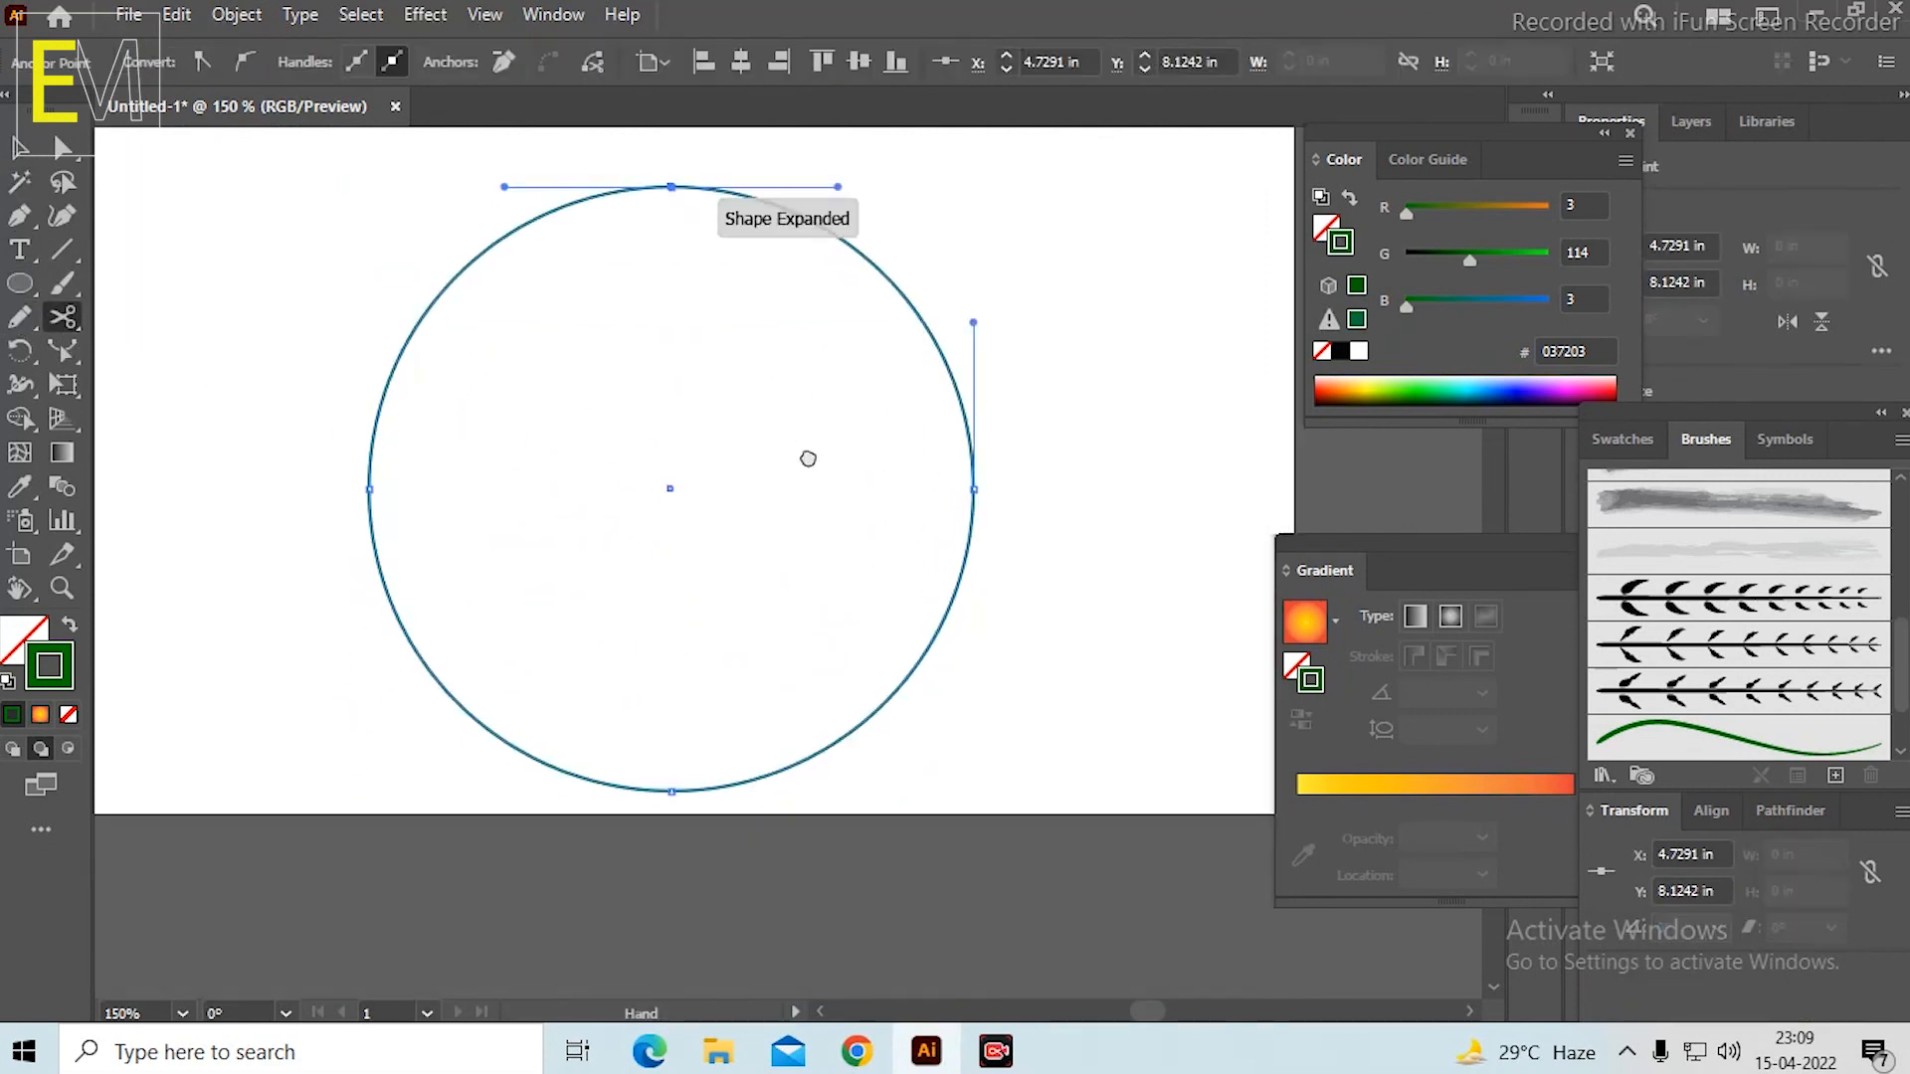
click(672, 791)
click(20, 147)
click(435, 341)
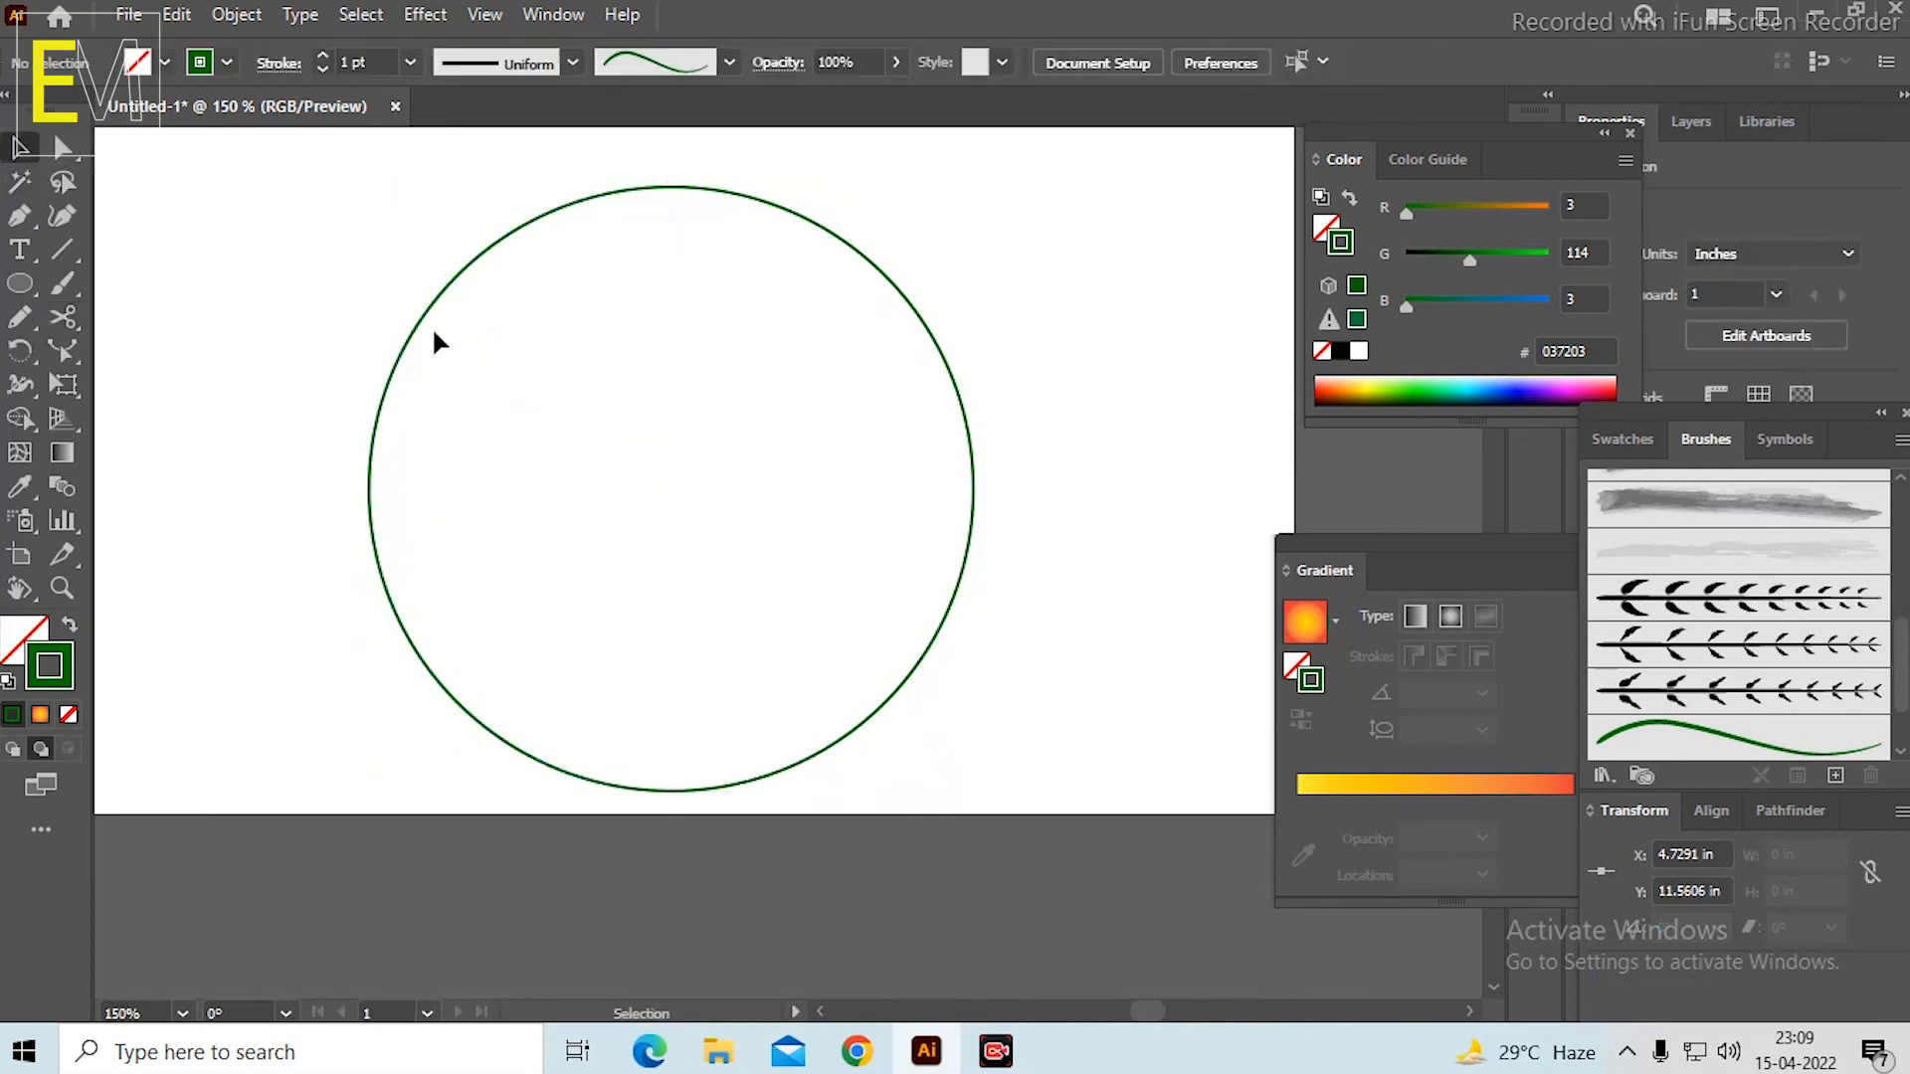
Apply the paired-leaf art brush to the circle's left half so it becomes a leafy stem.
click(426, 319)
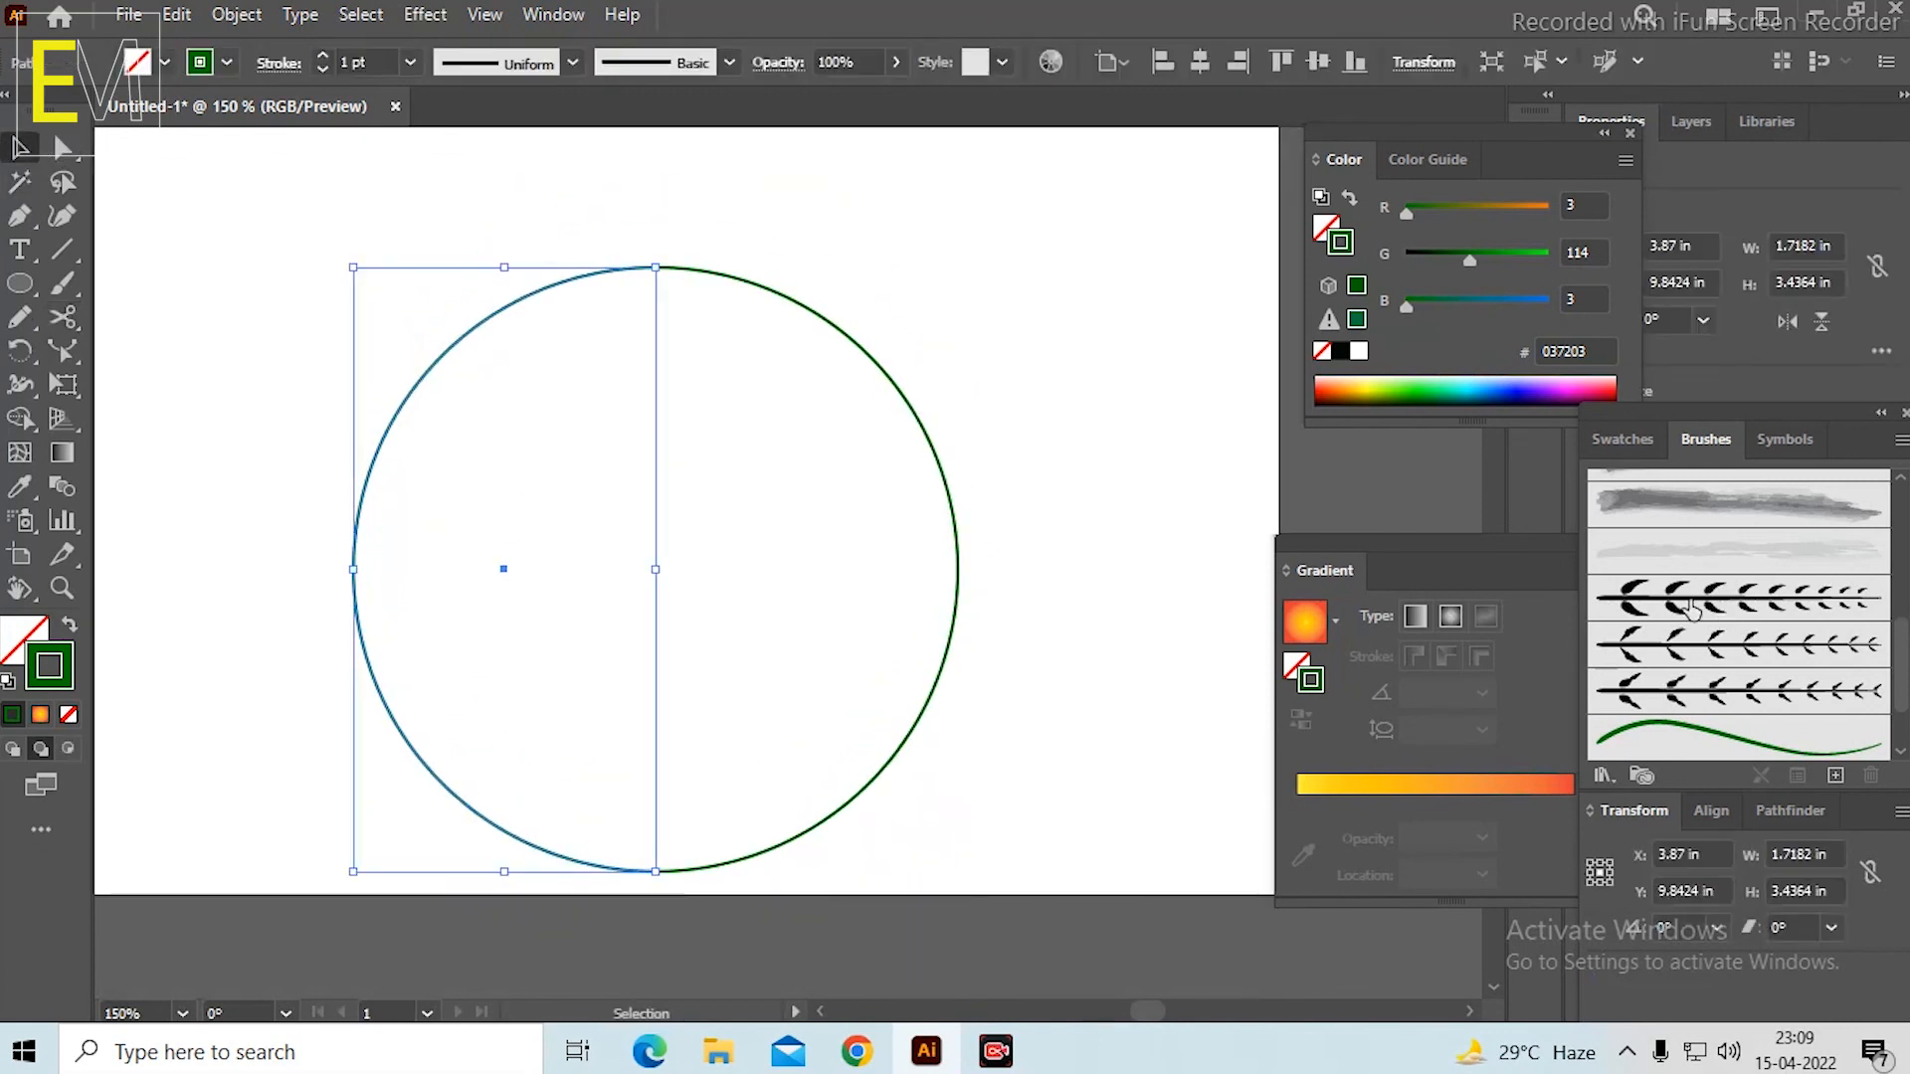
scroll(1716, 670, up, 4)
scroll(1707, 604, up, 2)
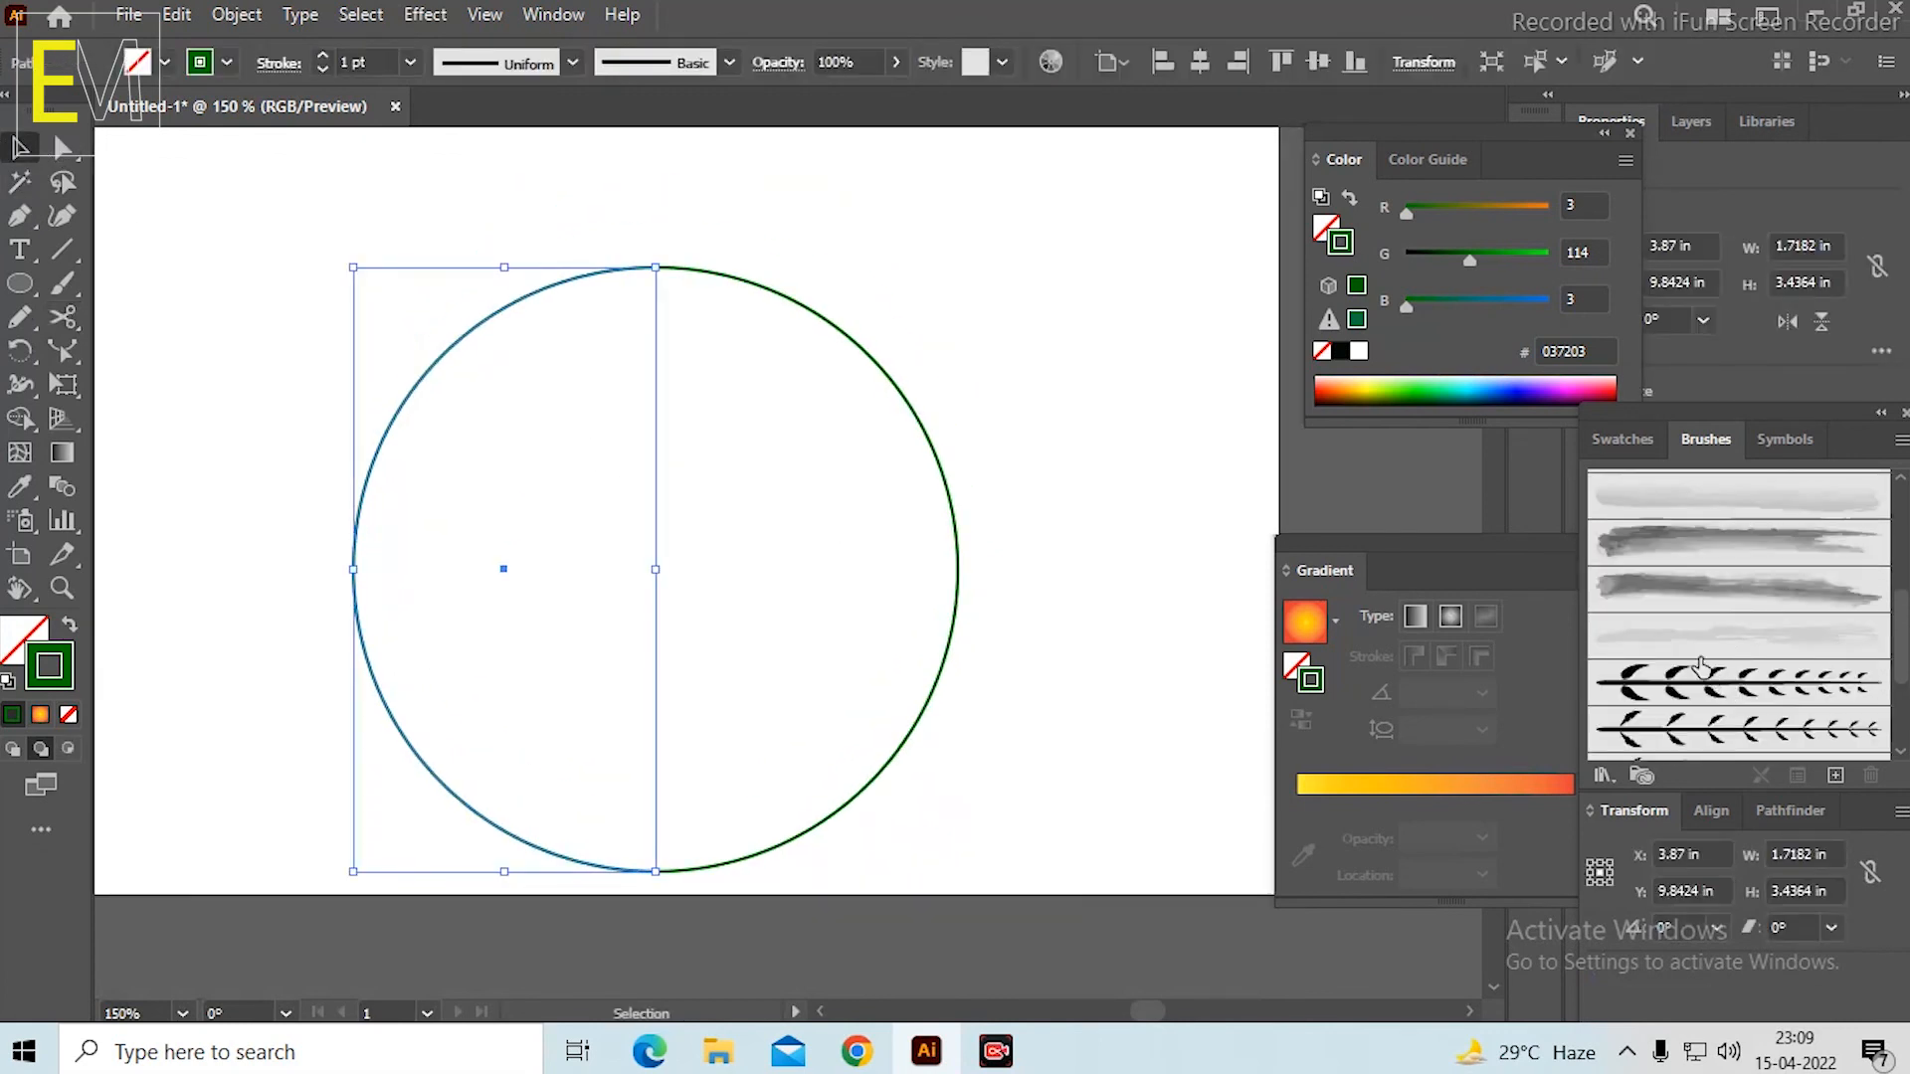
click(1710, 662)
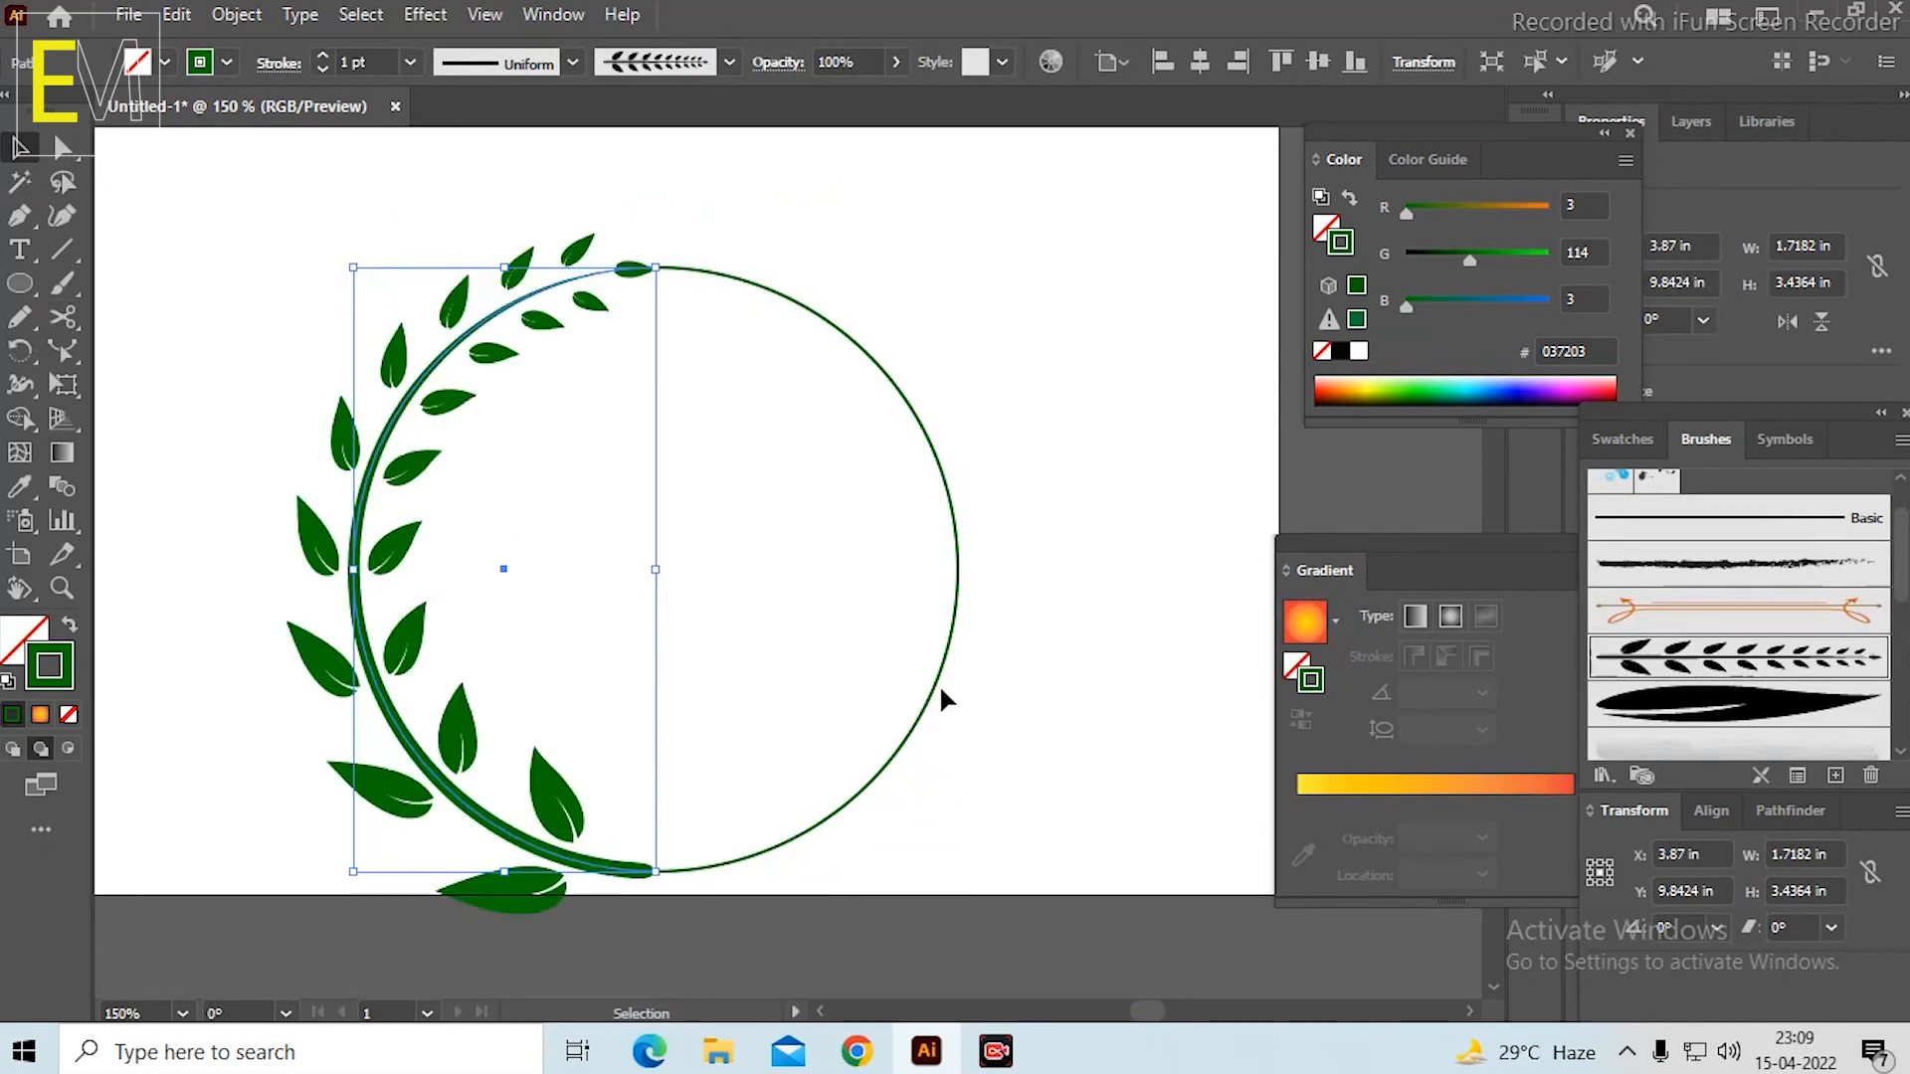
Apply the same paired-leaf art brush to the circle's right half and flip that half vertically to mirror the other stem.
click(936, 685)
click(1673, 667)
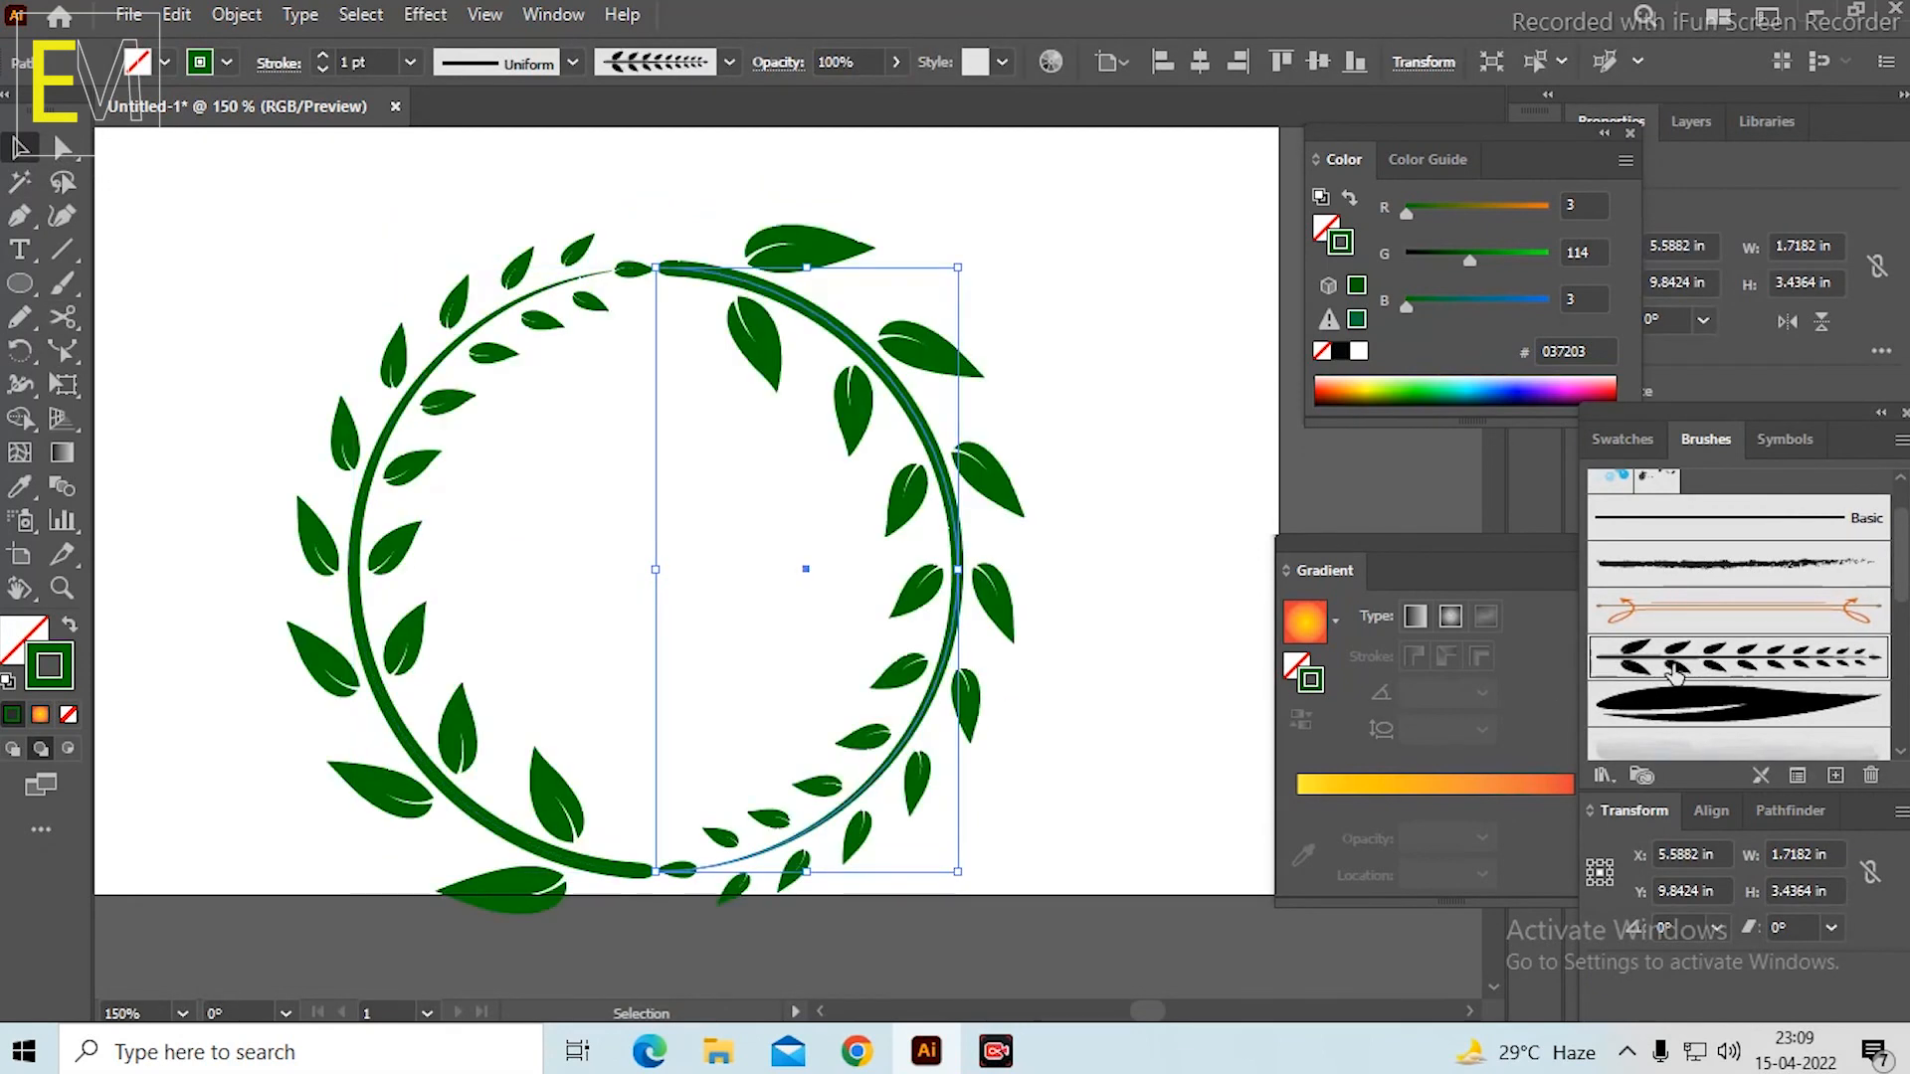
click(1823, 323)
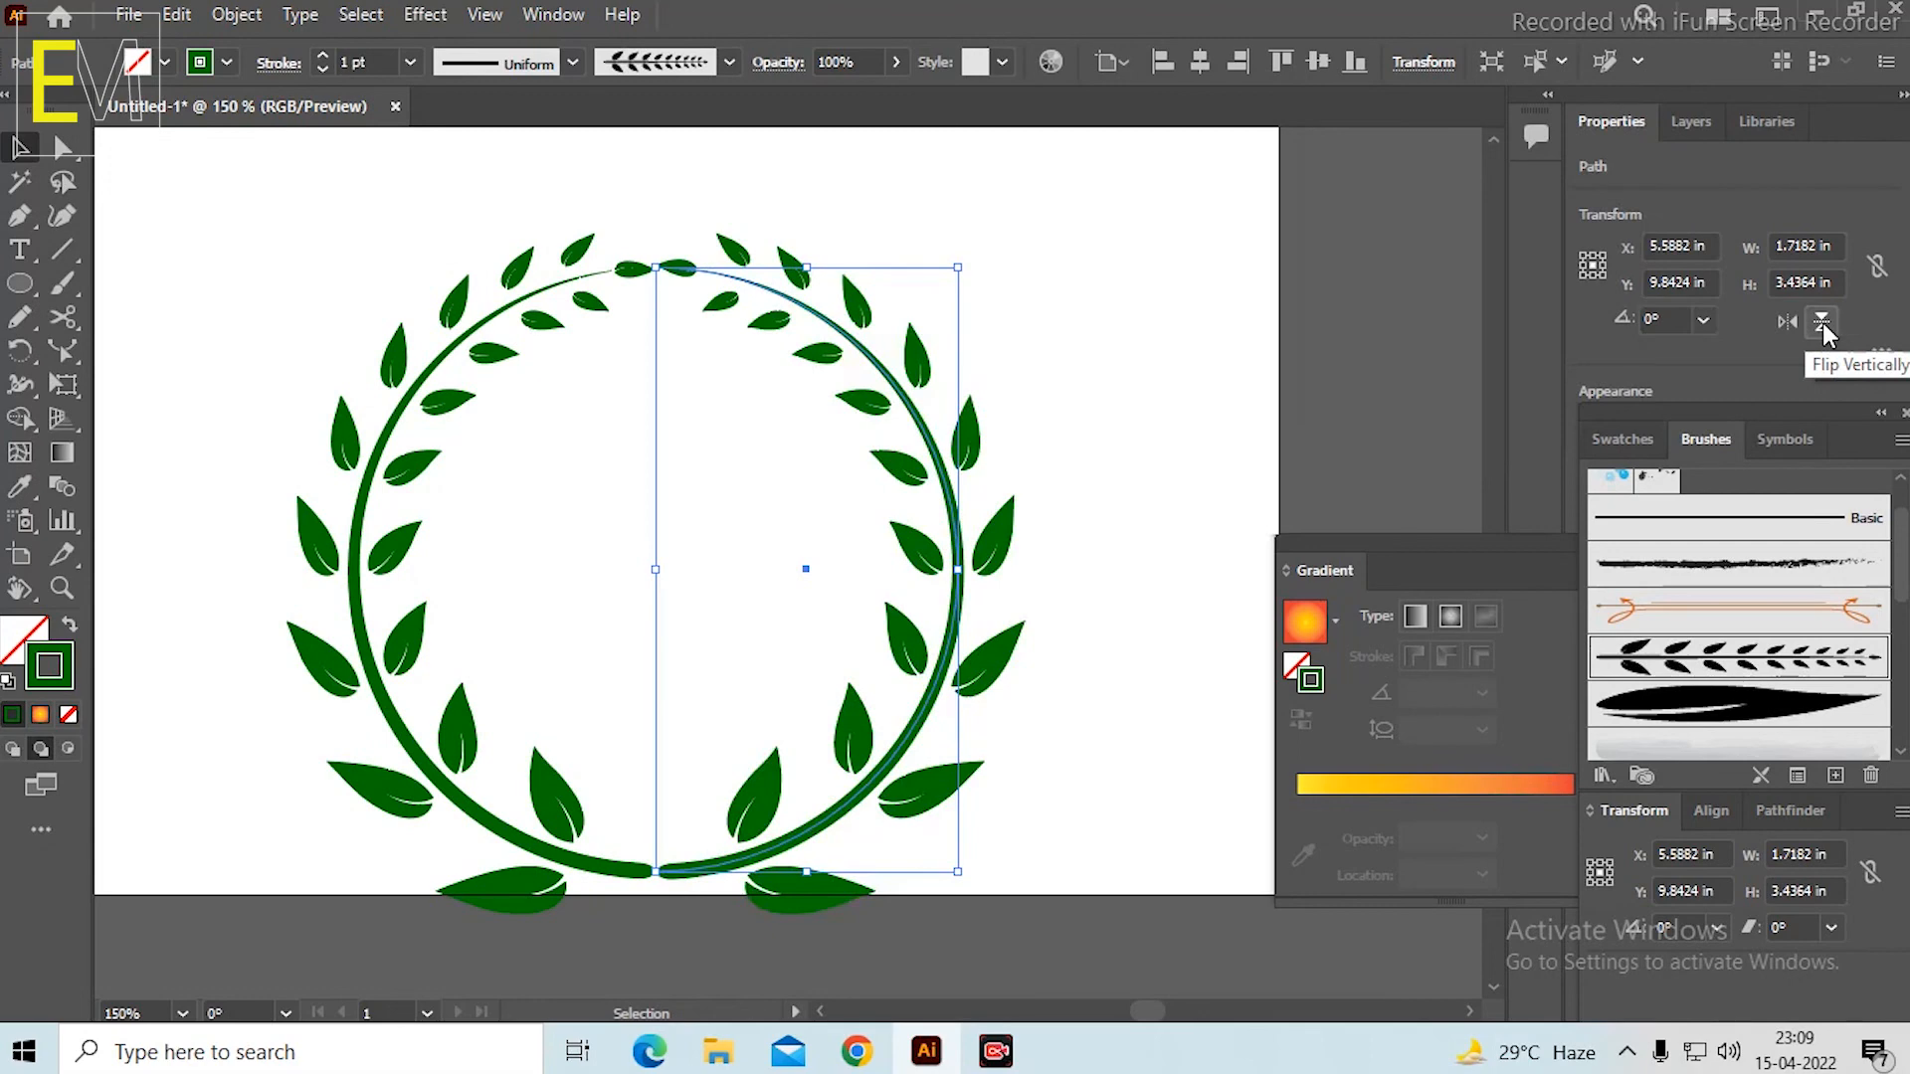
Undo the extra thin curved stem added over the lower right part of the circular wreath.
click(1095, 420)
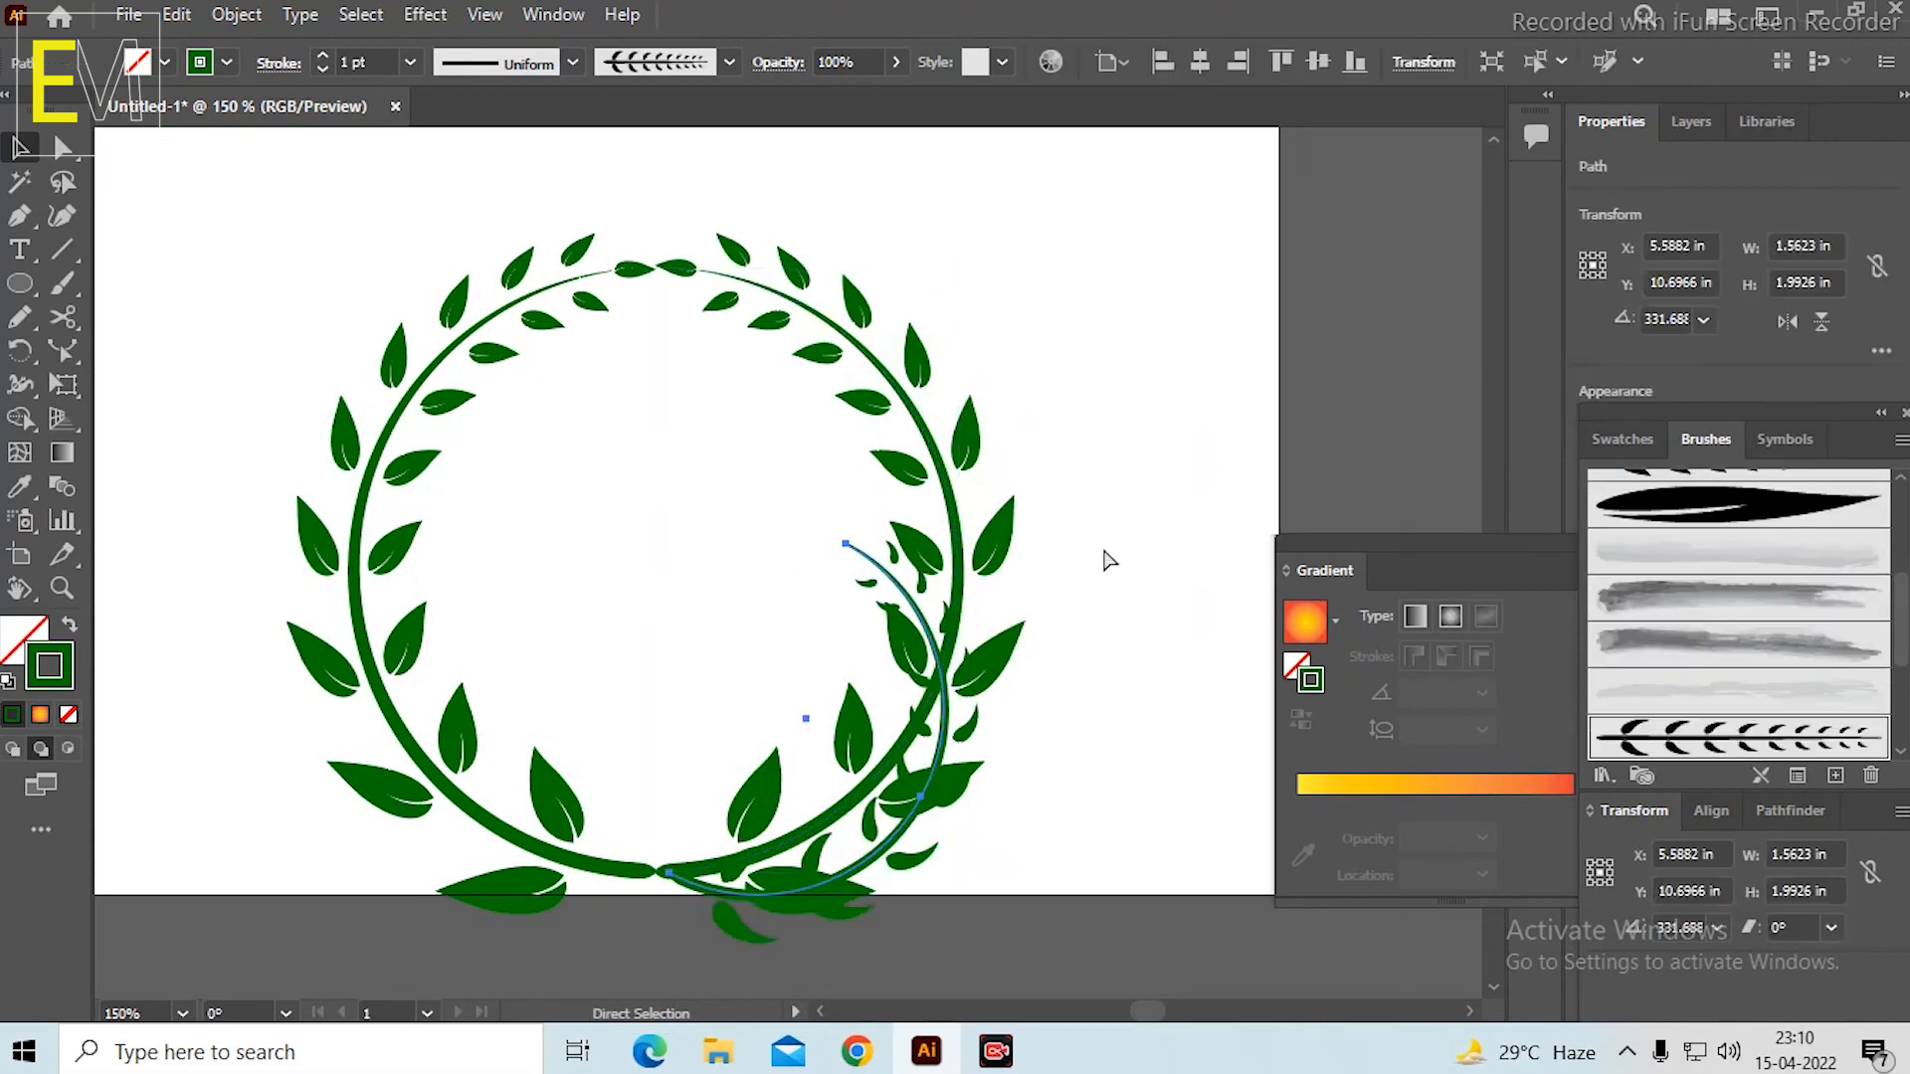
key(ctrl+z)
key(ctrl+z)
key(ctrl+z)
key(ctrl+z)
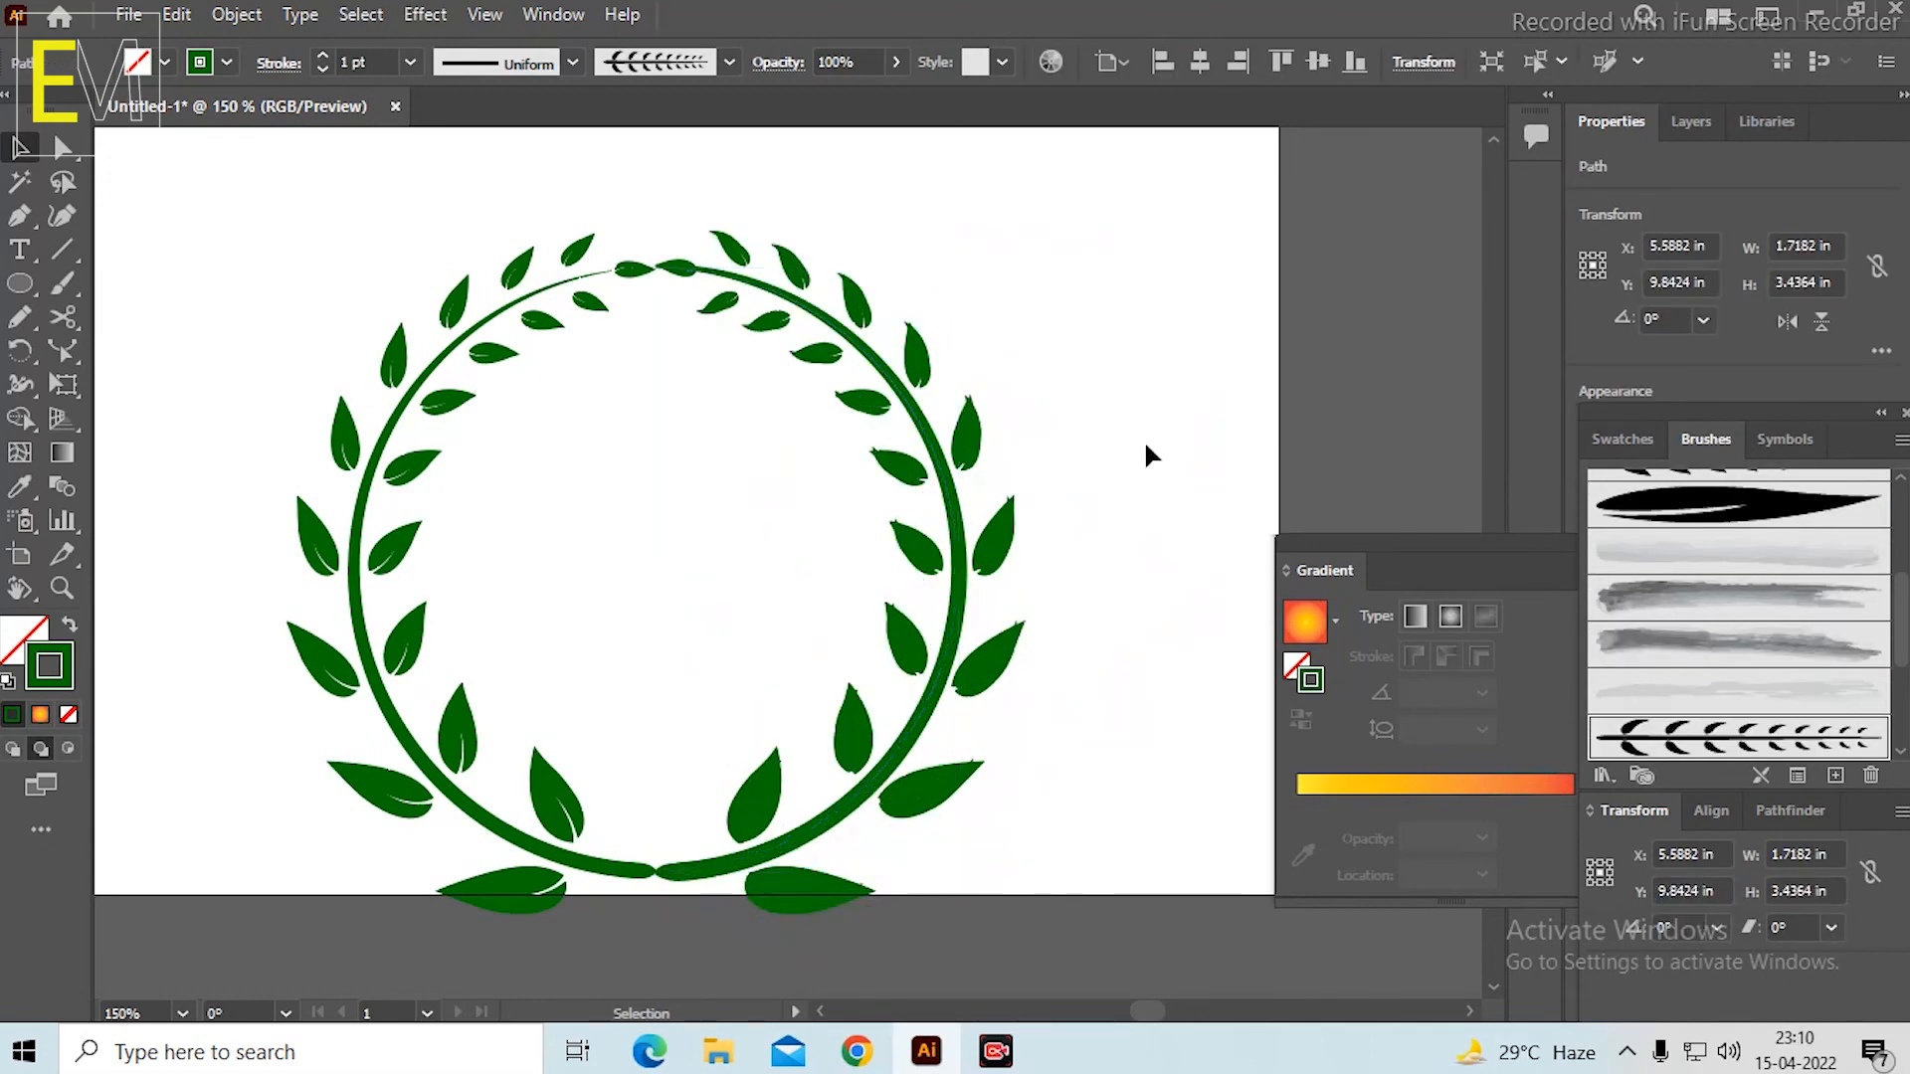
Select both halves of the circular leaf wreath and delete them from the lower part of the artboard.
click(1144, 440)
scroll(1075, 433, down, 4)
scroll(1075, 430, up, 3)
drag(442, 414, 1096, 892)
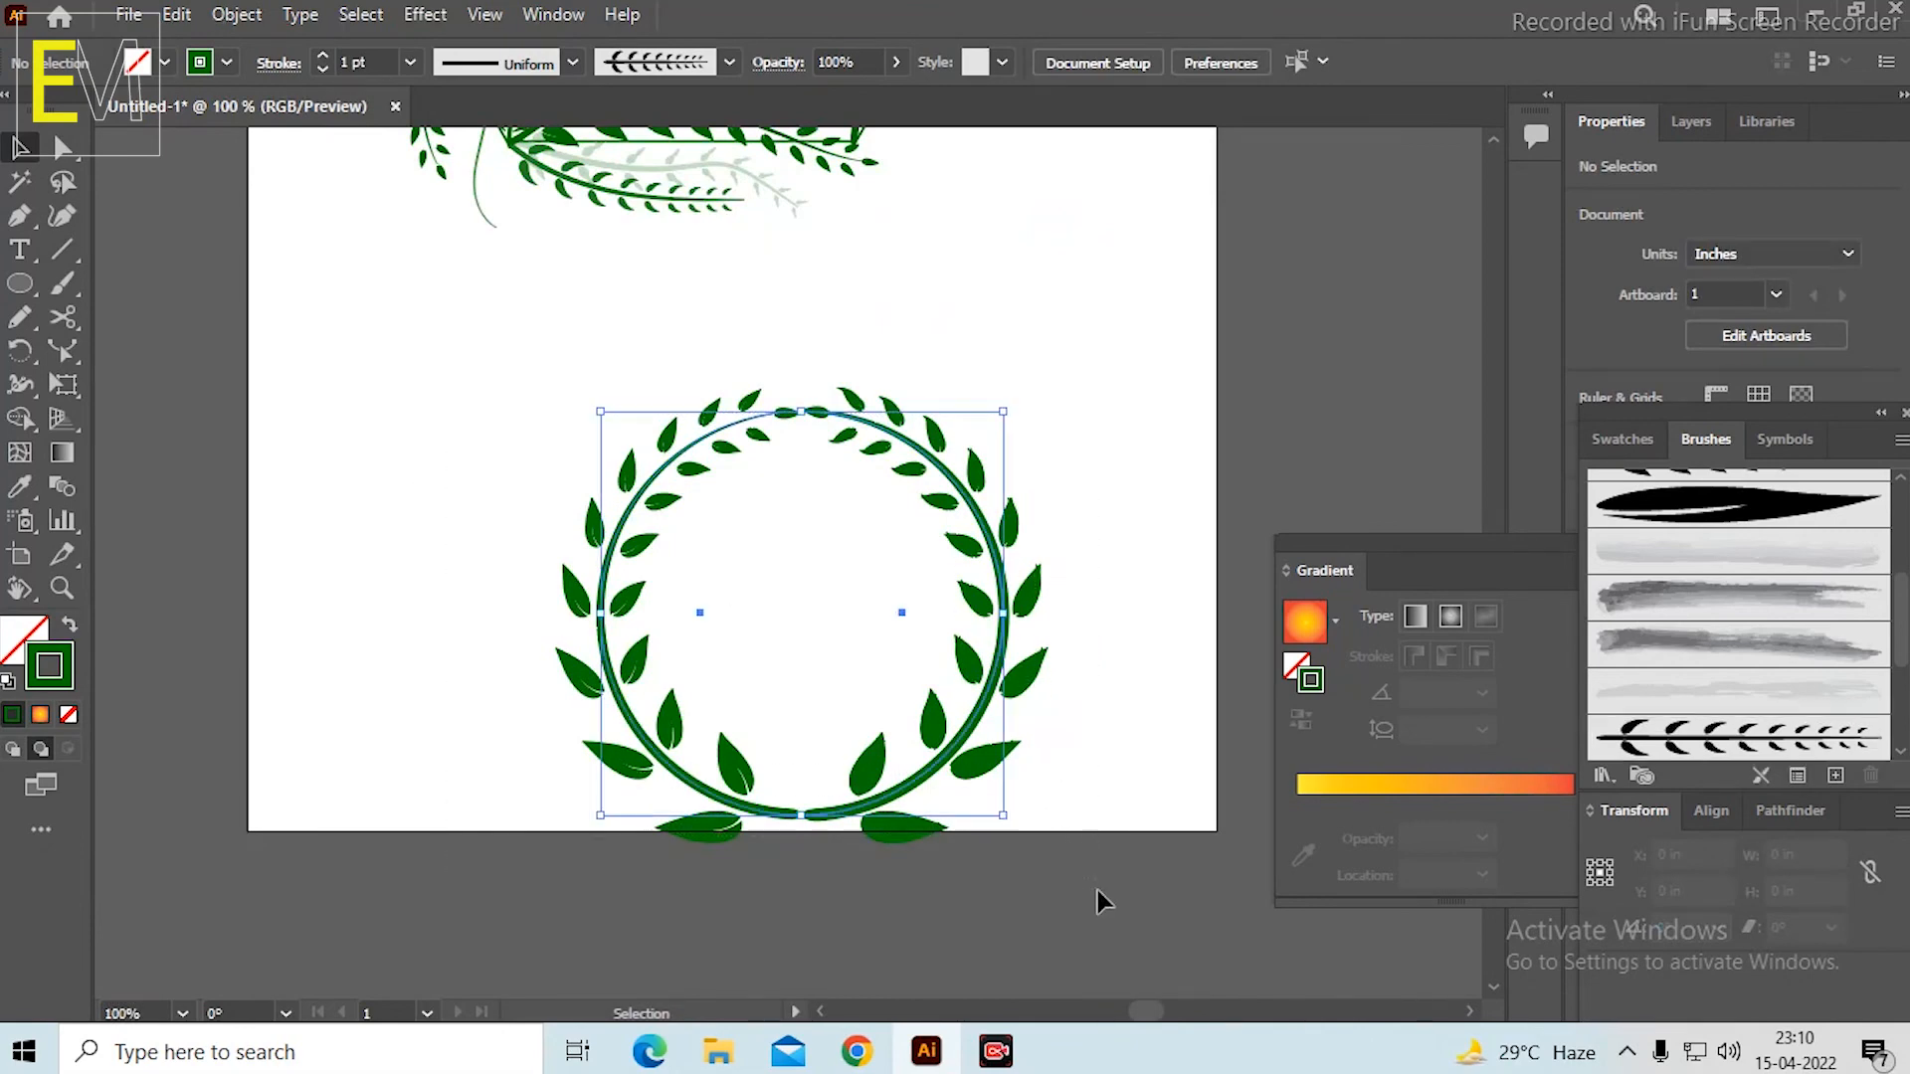
click(1096, 410)
drag(1039, 410, 1067, 607)
drag(508, 542, 1176, 955)
key(Delete)
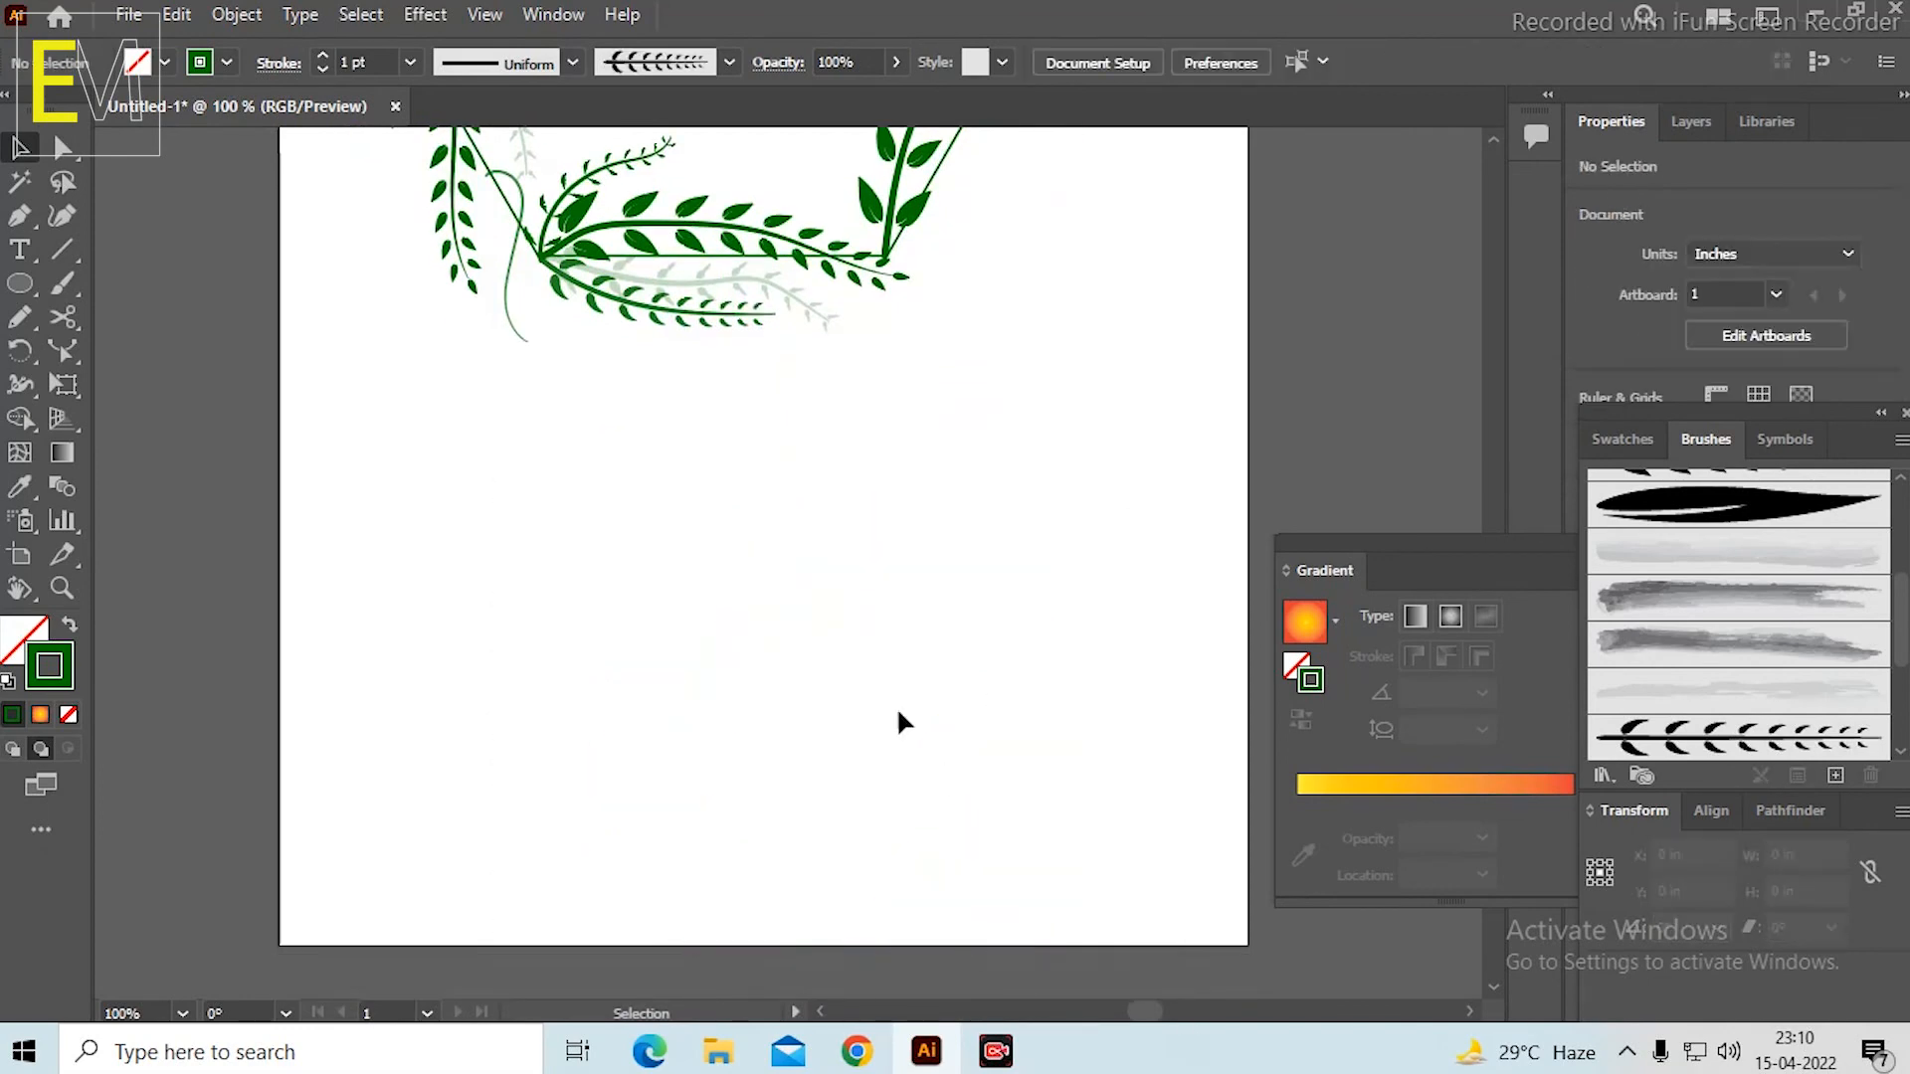
Select the whole hexagonal wreath, move it down to about X 4.24 in, Y 5.64 in on the artboard, and deselect it.
drag(908, 431, 960, 726)
scroll(960, 726, down, 2)
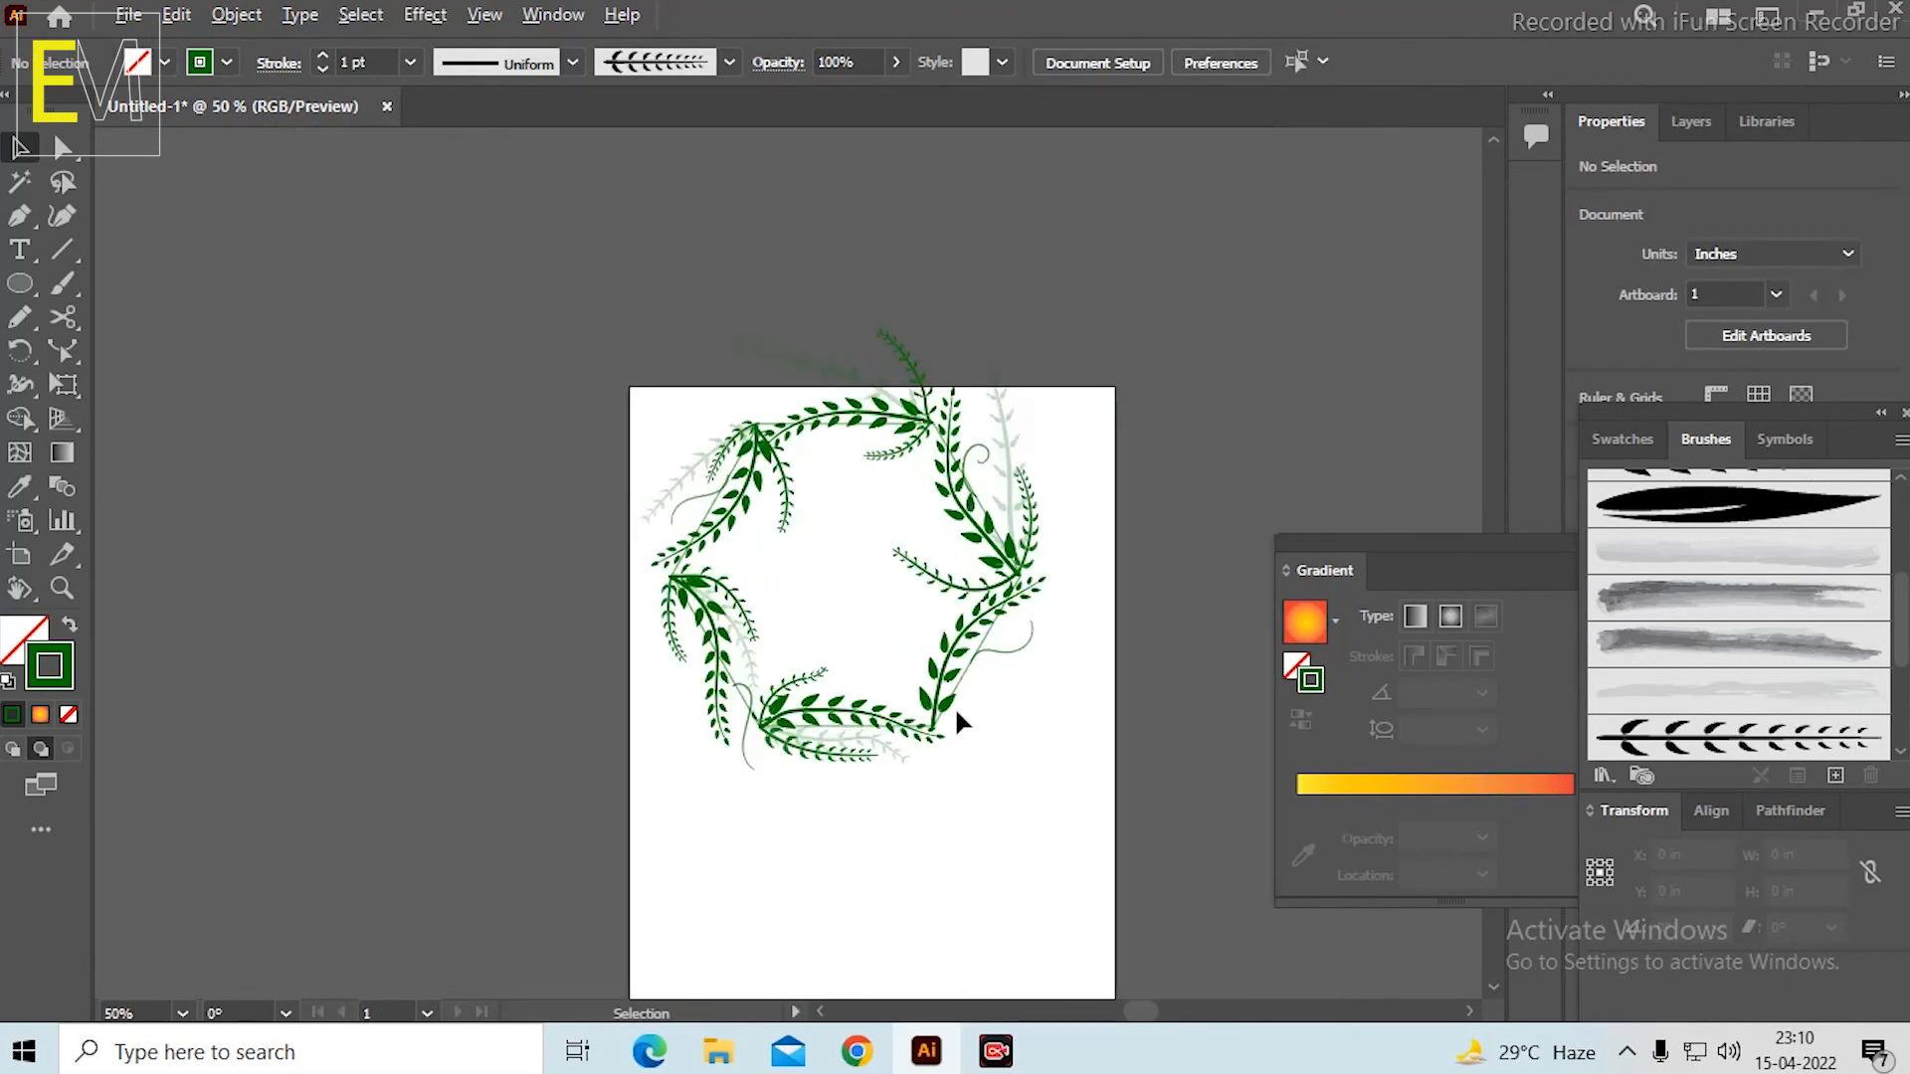
drag(615, 311, 1226, 859)
drag(975, 509, 1007, 677)
scroll(1021, 896, up, 1)
scroll(1184, 835, down, 1)
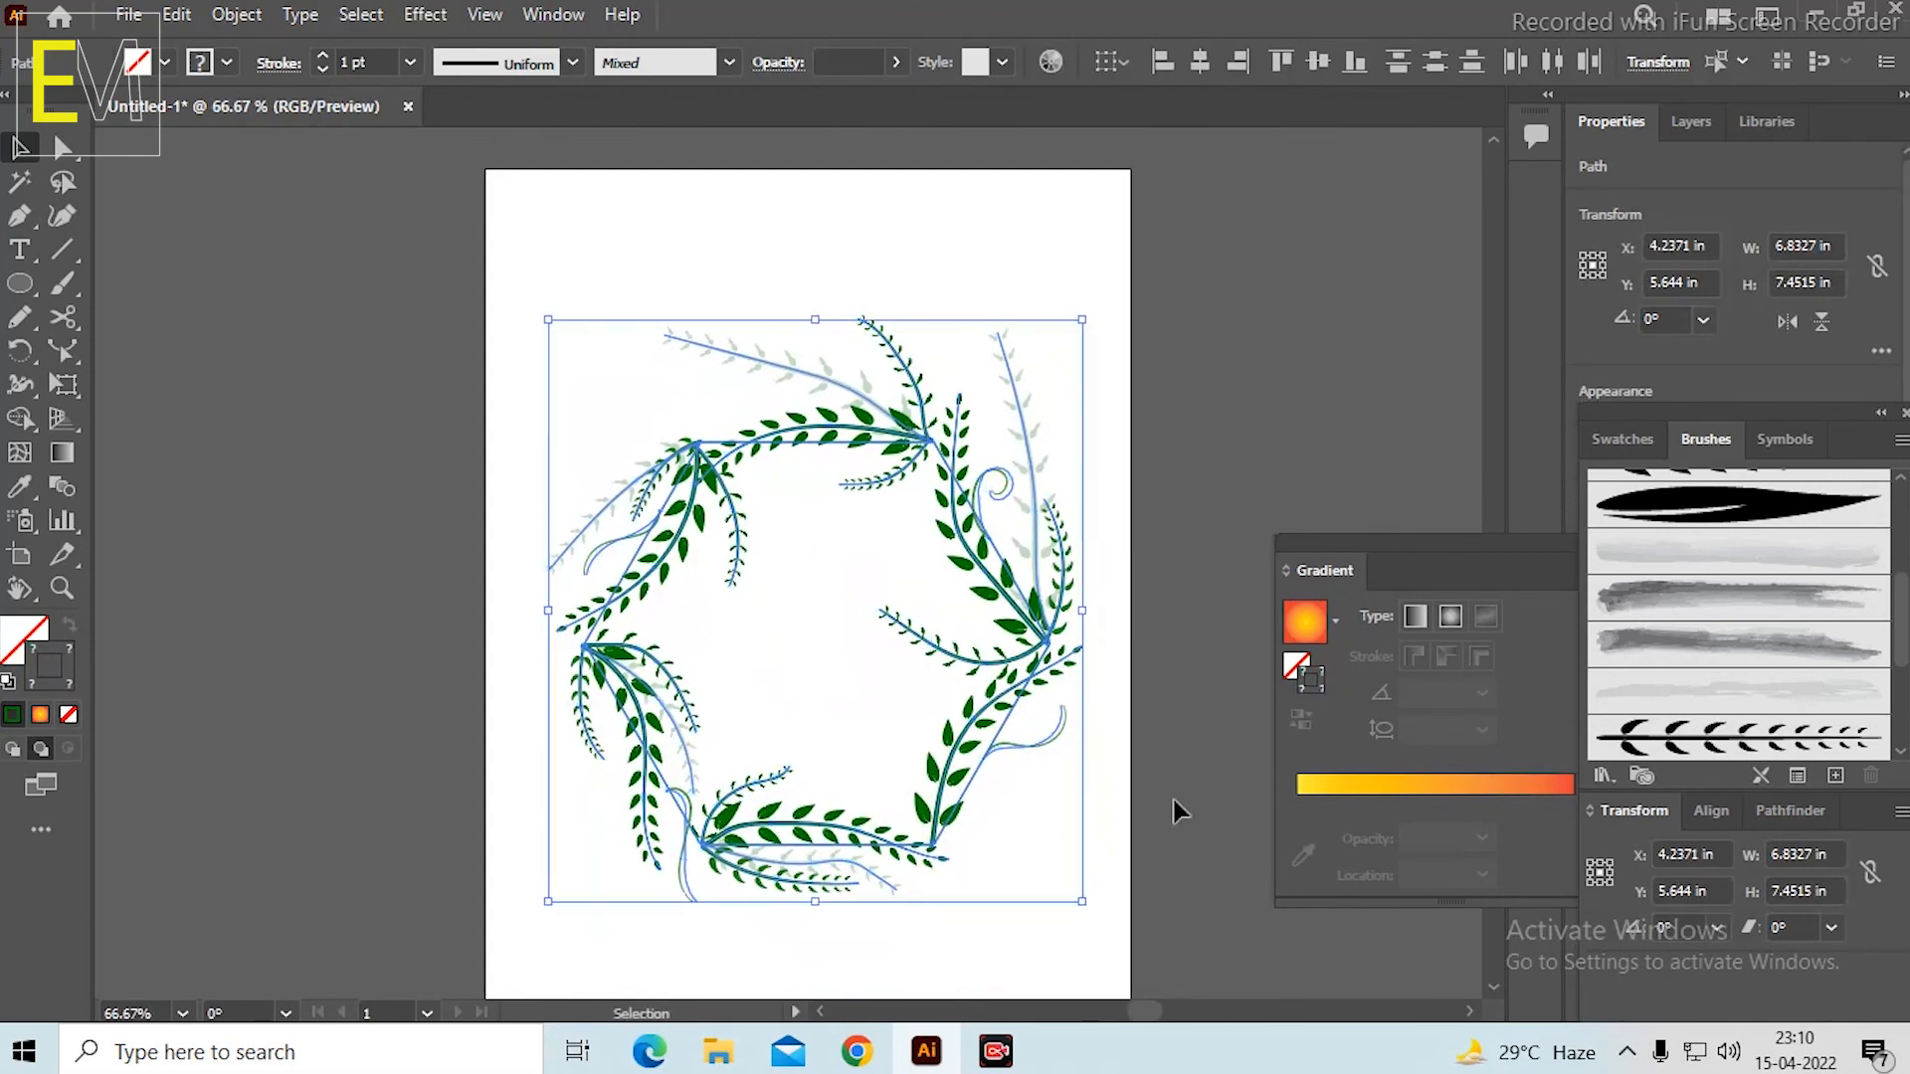
click(1168, 749)
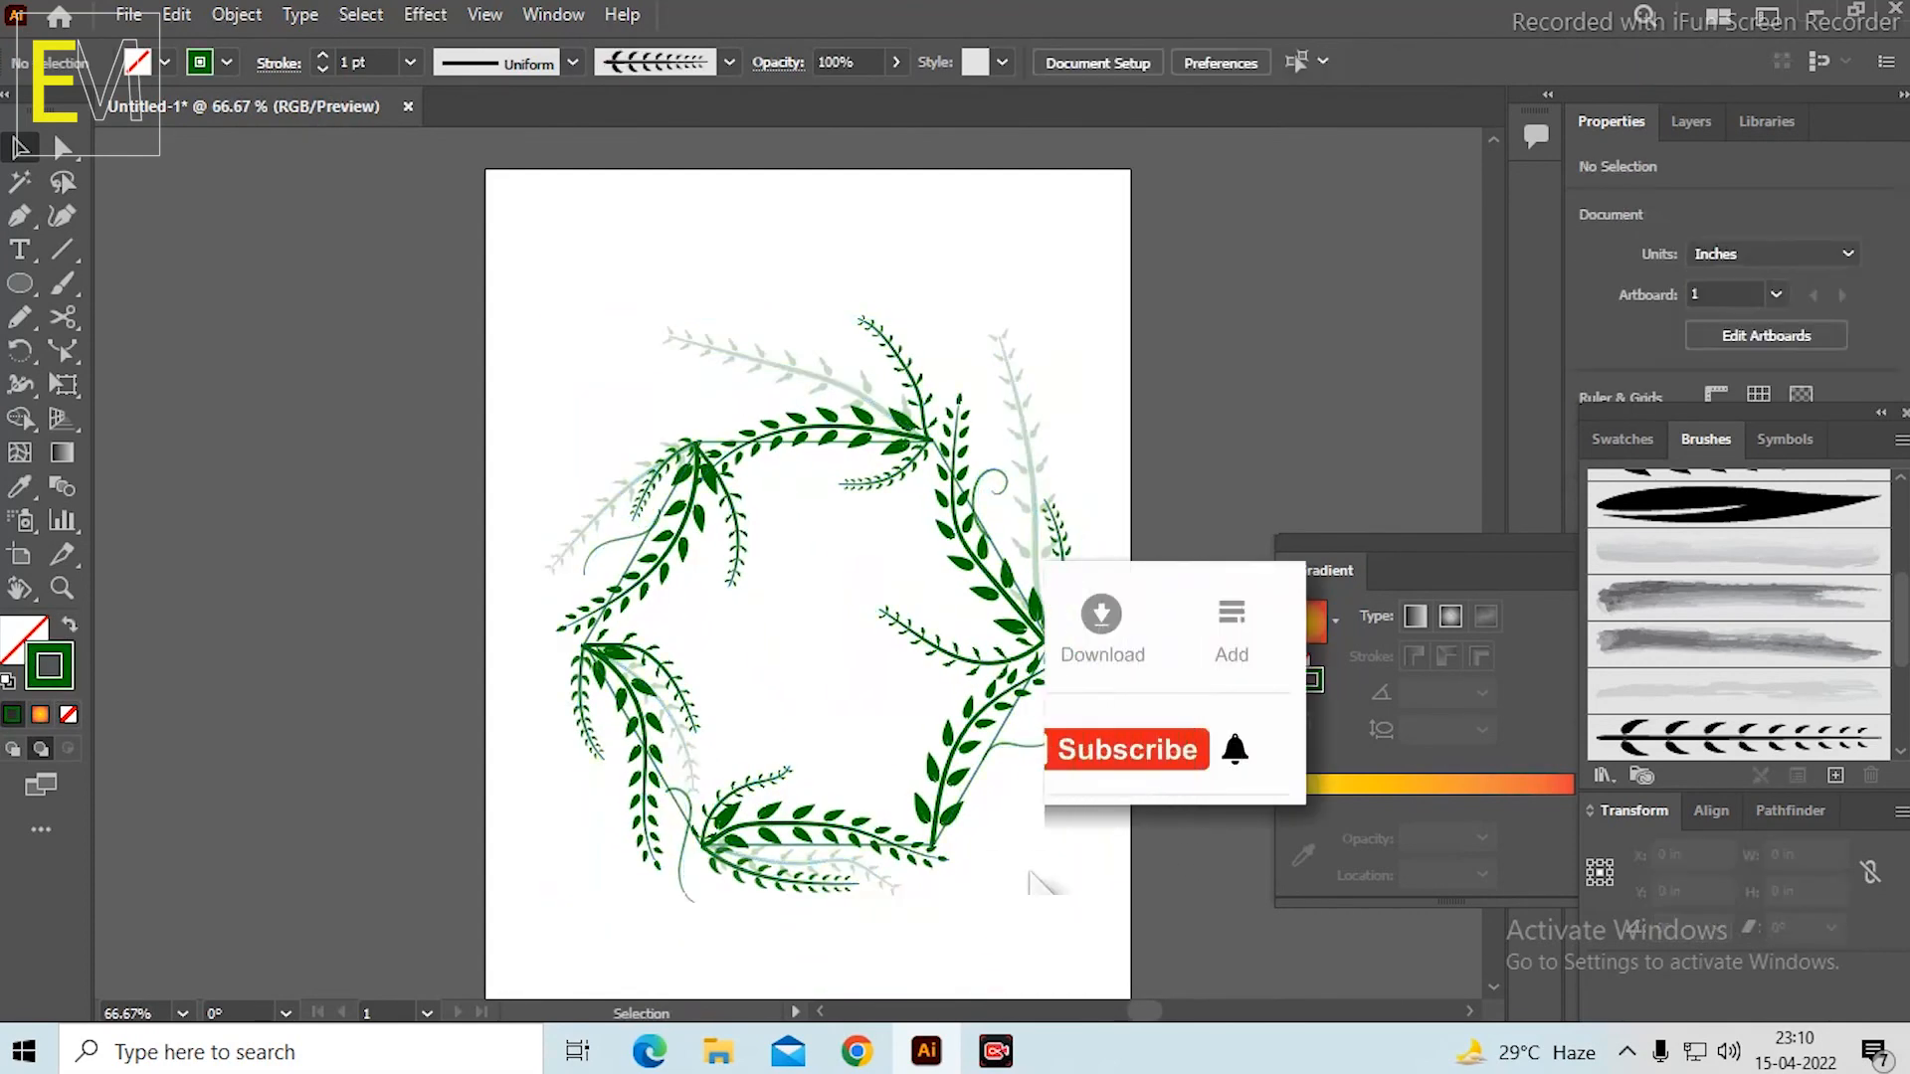